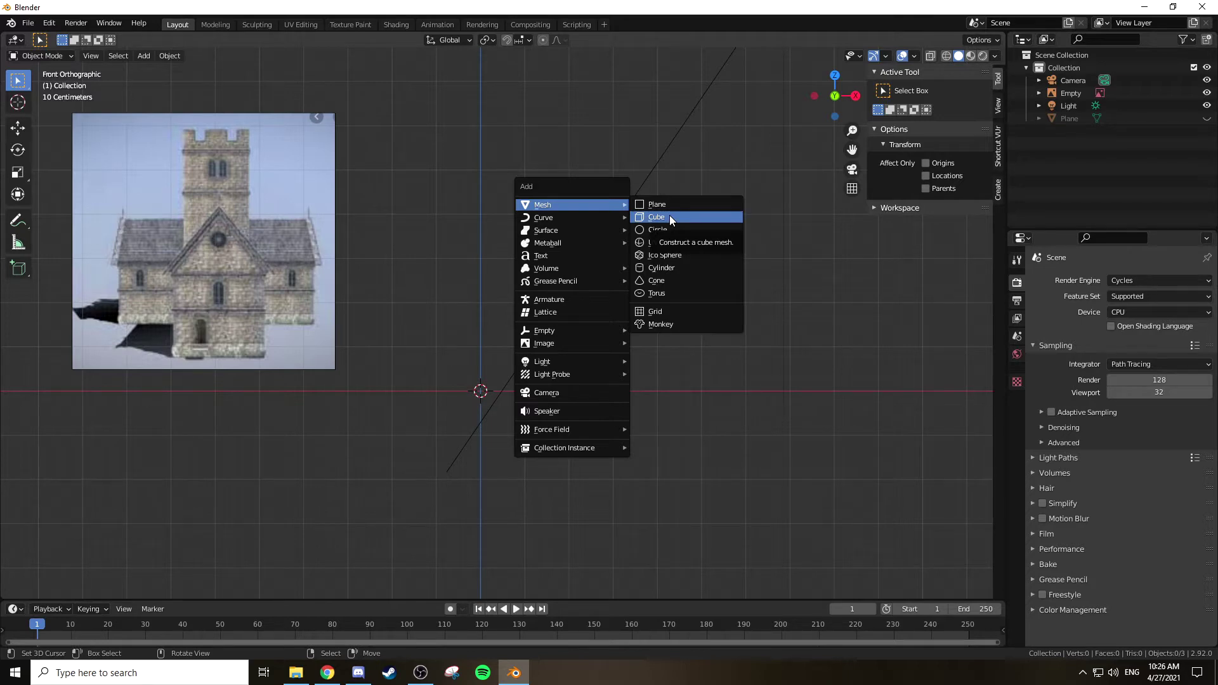
Step: Add a cube mesh and stretch it along the X axis to about 7 m long
{"action": "left_click", "coordinate": [671, 218]}
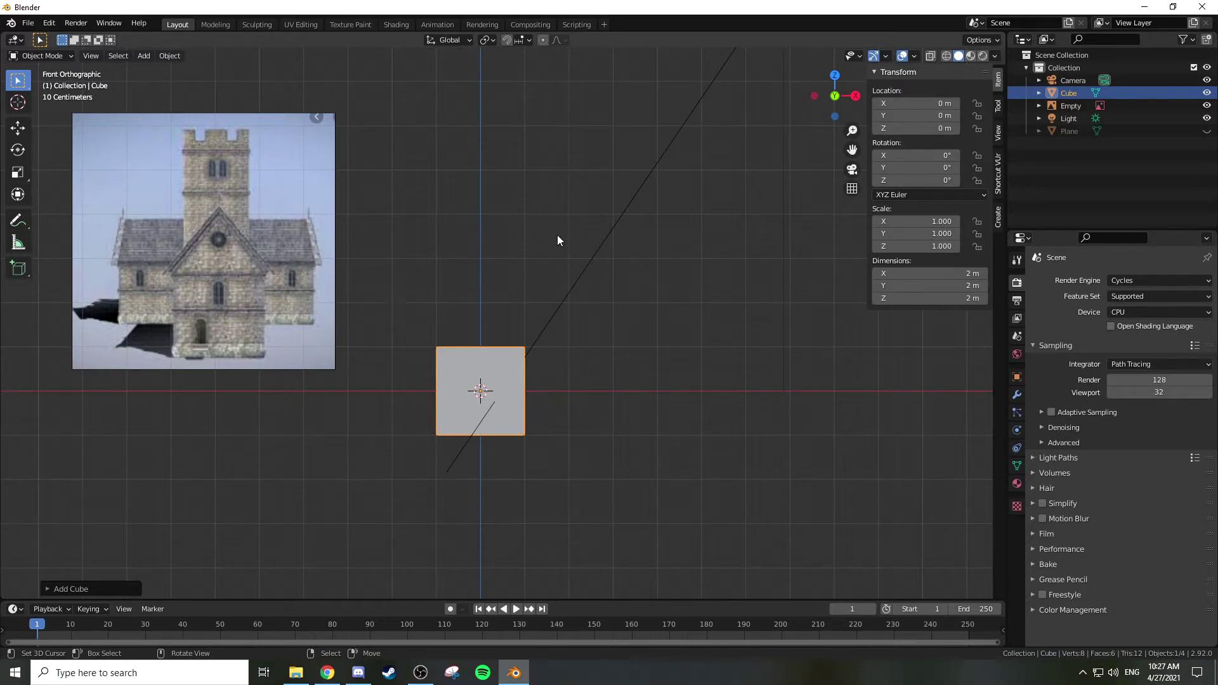
{"action": "key", "text": "Tab"}
{"action": "middle_click_drag", "start_coordinate": [576, 230], "coordinate": [603, 294]}
{"action": "key", "text": "s"}
{"action": "key", "text": "x"}
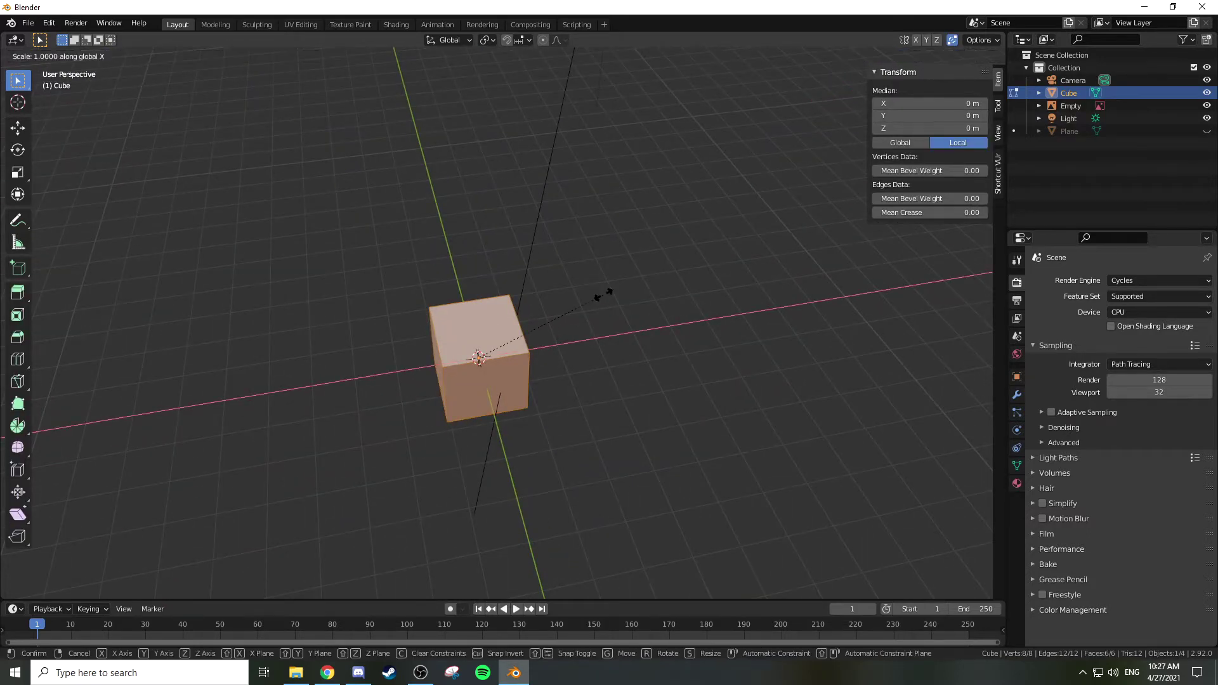
{"action": "left_click", "coordinate": [733, 279]}
{"action": "key", "text": "ctrl+r"}
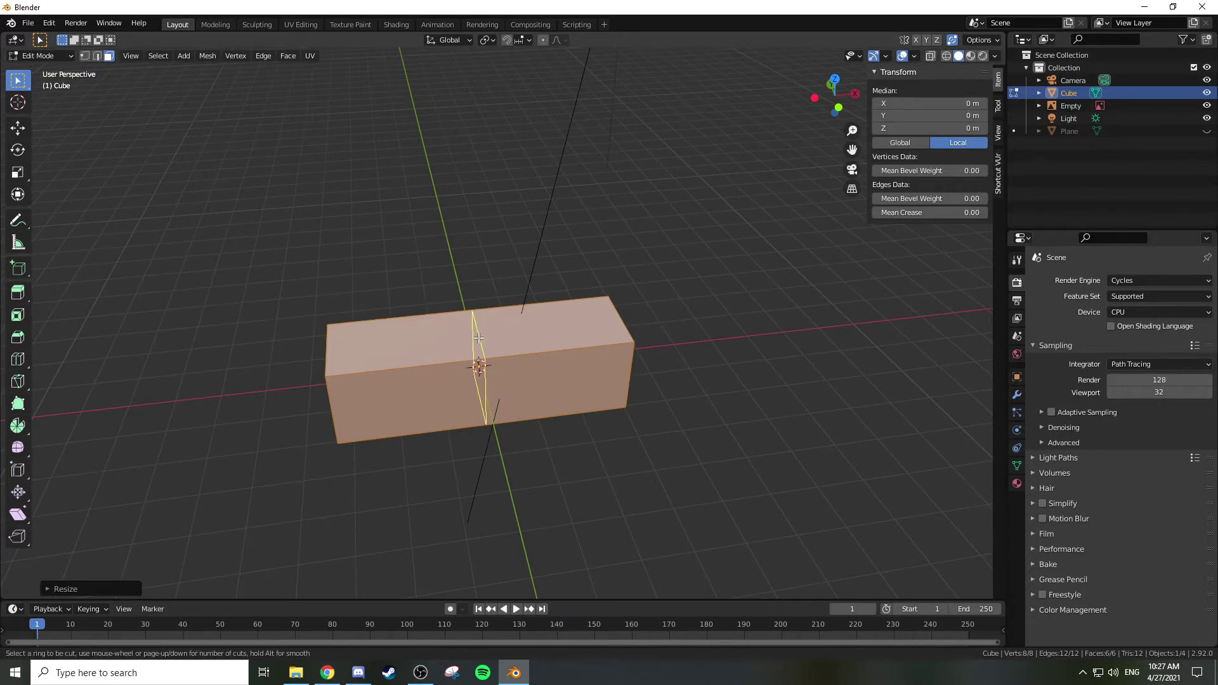
{"action": "scroll", "coordinate": [484, 335], "scroll_direction": "up", "scroll_amount": 1}
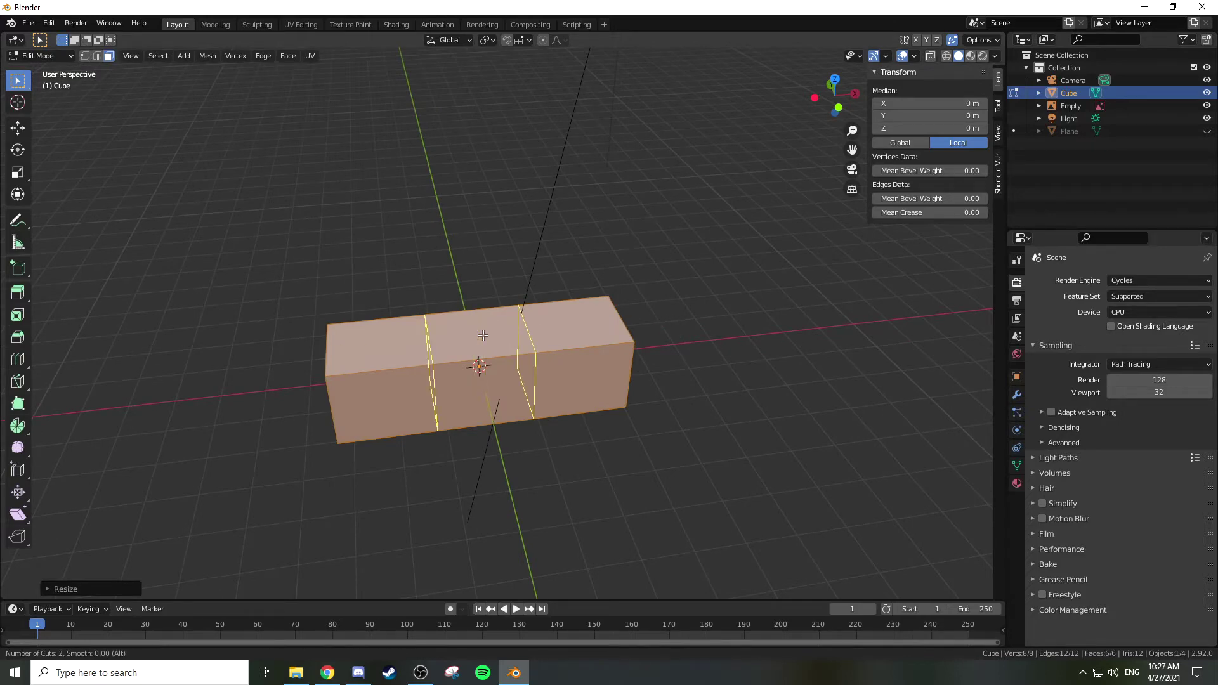
{"action": "left_click", "coordinate": [482, 331]}
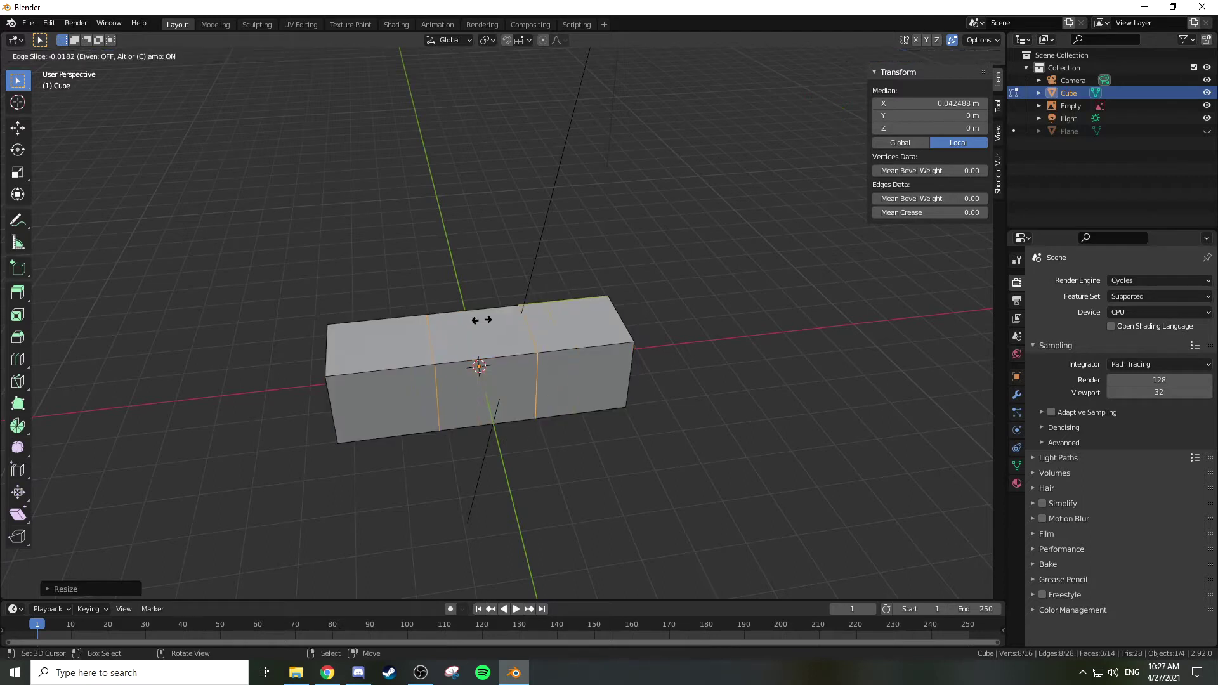
{"action": "left_click", "coordinate": [479, 322]}
{"action": "middle_click_drag", "start_coordinate": [552, 324], "coordinate": [533, 305]}
{"action": "key", "text": "ctrl+z"}
Step: Add two evenly spaced loop cuts across the block, dividing its length into three equal sections
{"action": "key", "text": "ctrl+r"}
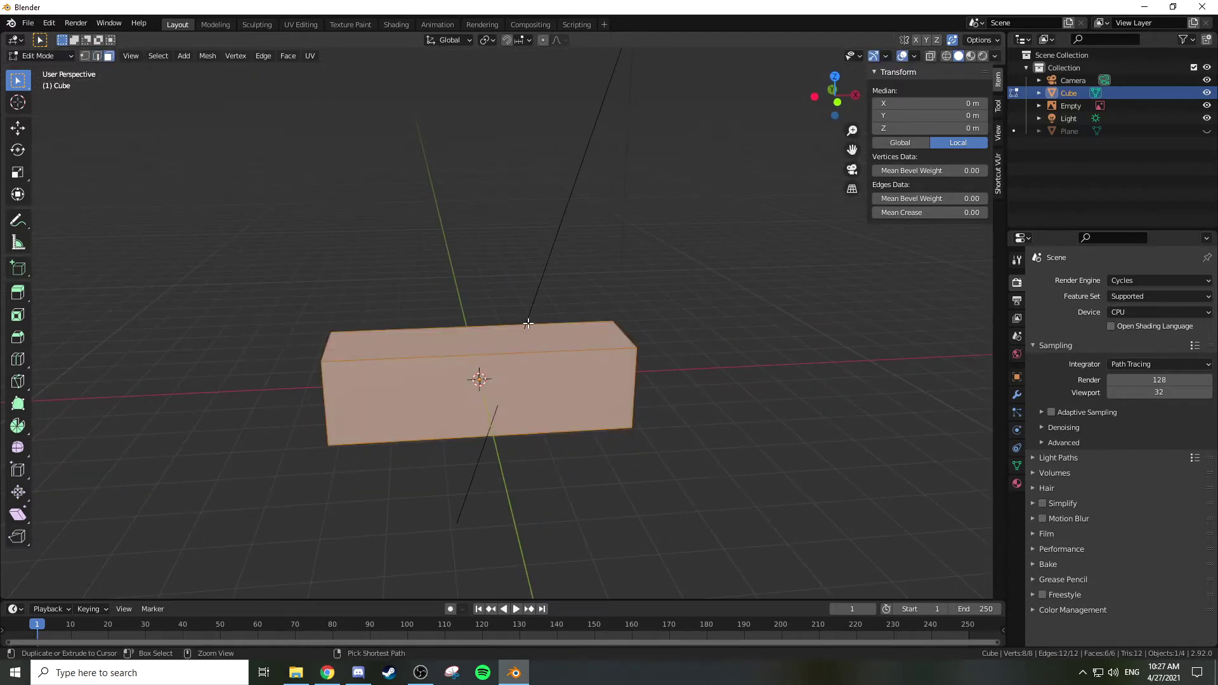
{"action": "scroll", "coordinate": [504, 351], "scroll_direction": "up", "scroll_amount": 1}
{"action": "left_click", "coordinate": [544, 348]}
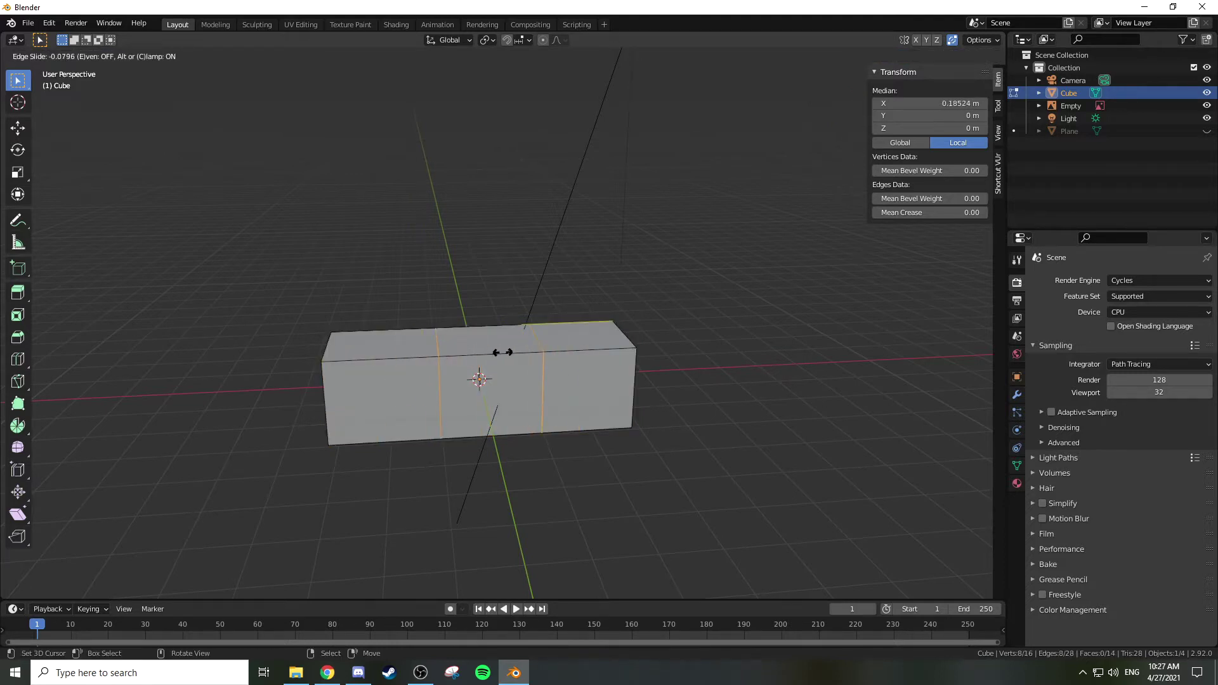
{"action": "left_click", "coordinate": [458, 366]}
{"action": "middle_click_drag", "start_coordinate": [565, 291], "coordinate": [500, 321]}
Step: Extrude the front face of the middle section outward along the Y axis by about 2.6 m
{"action": "key", "text": "3"}
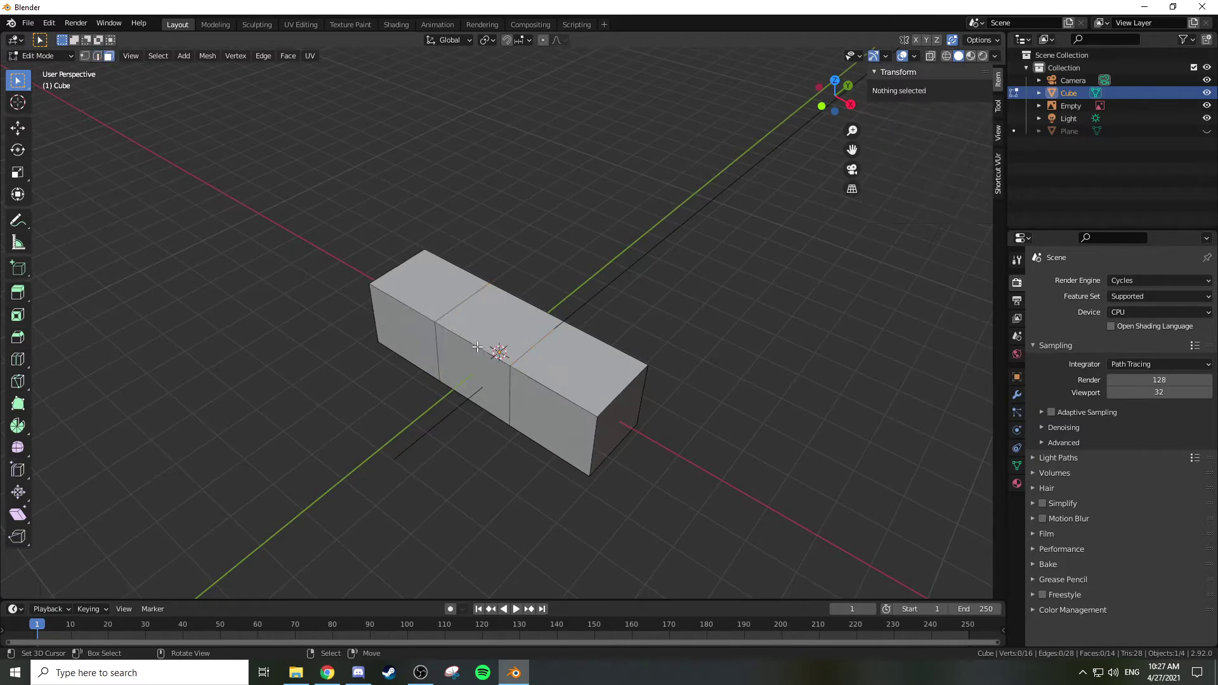
{"action": "left_click", "coordinate": [507, 367]}
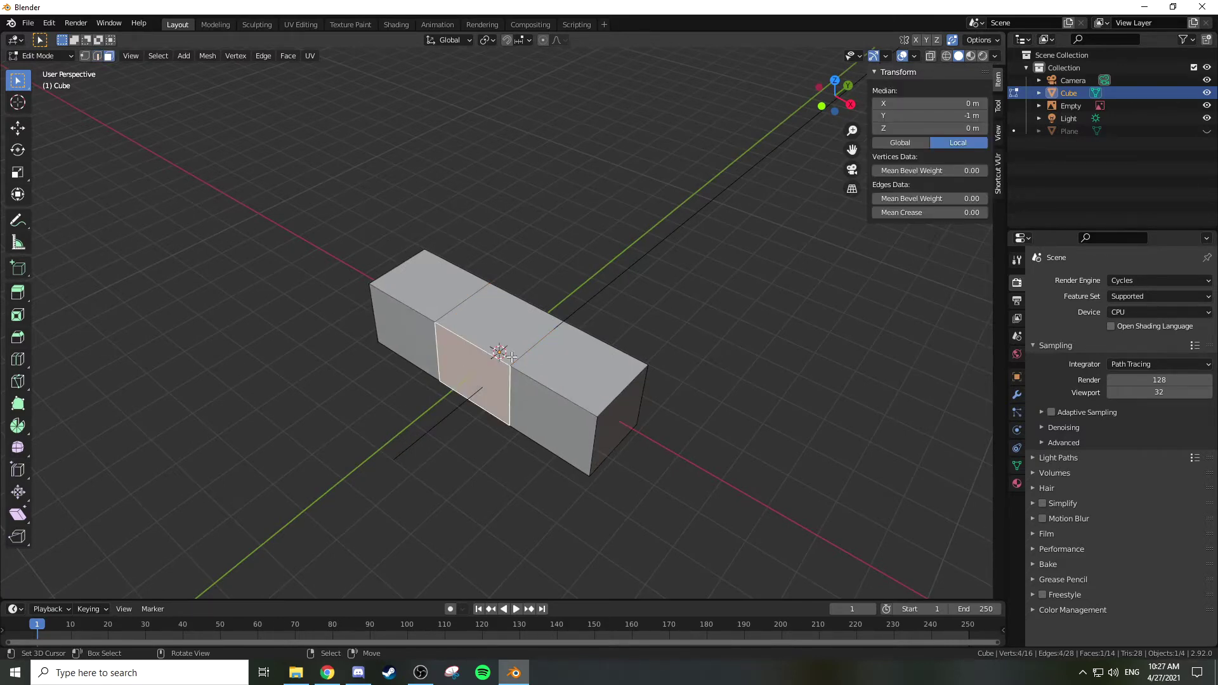
{"action": "key", "text": "e"}
{"action": "key", "text": "y"}
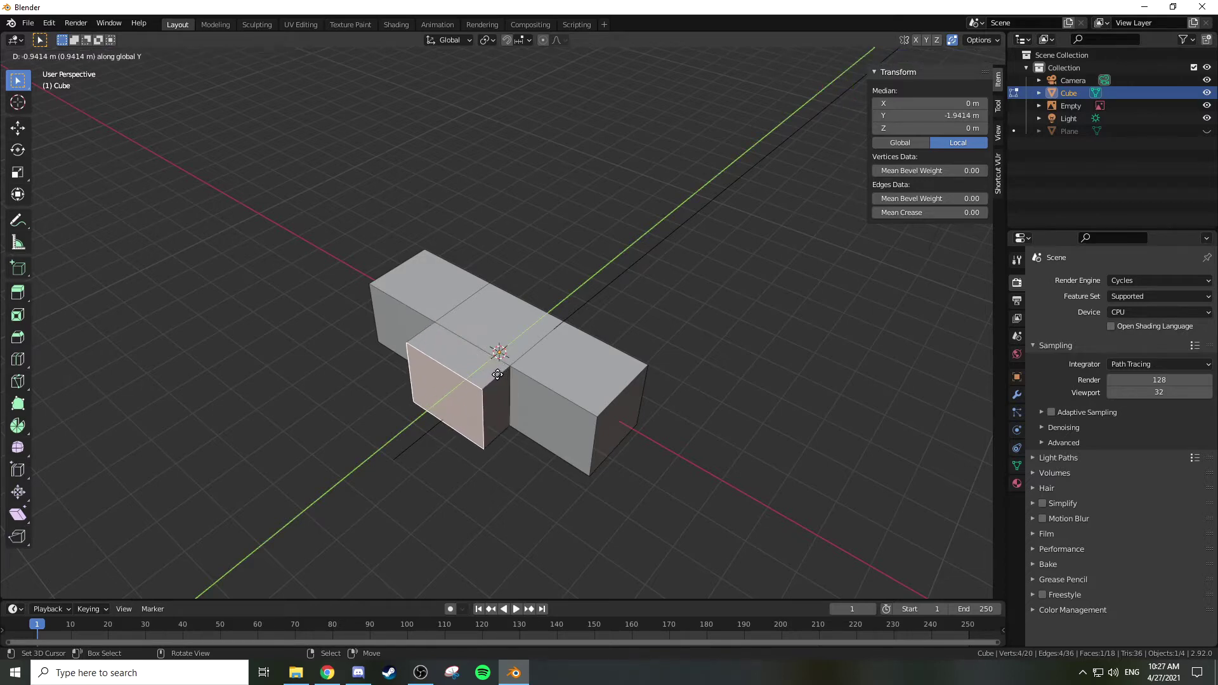
{"action": "left_click", "coordinate": [428, 406]}
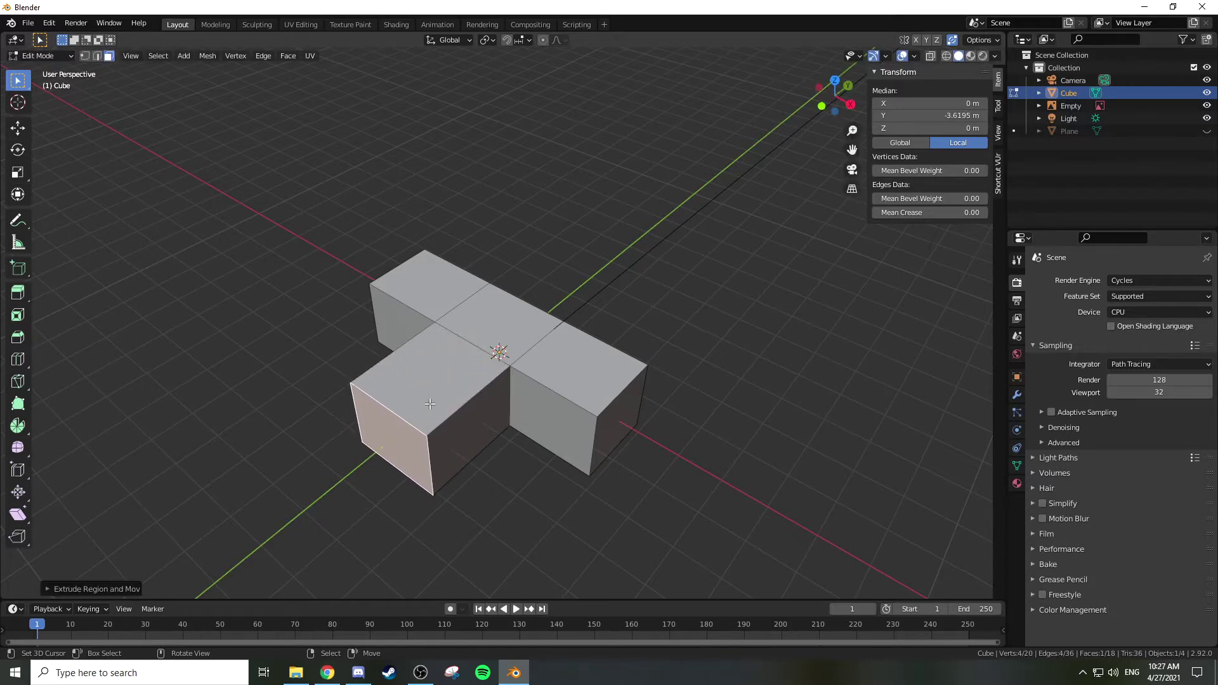
Step: Move the extruded end face back along Y by about 0.57 m to shorten the front wing
{"action": "key", "text": "KP_7"}
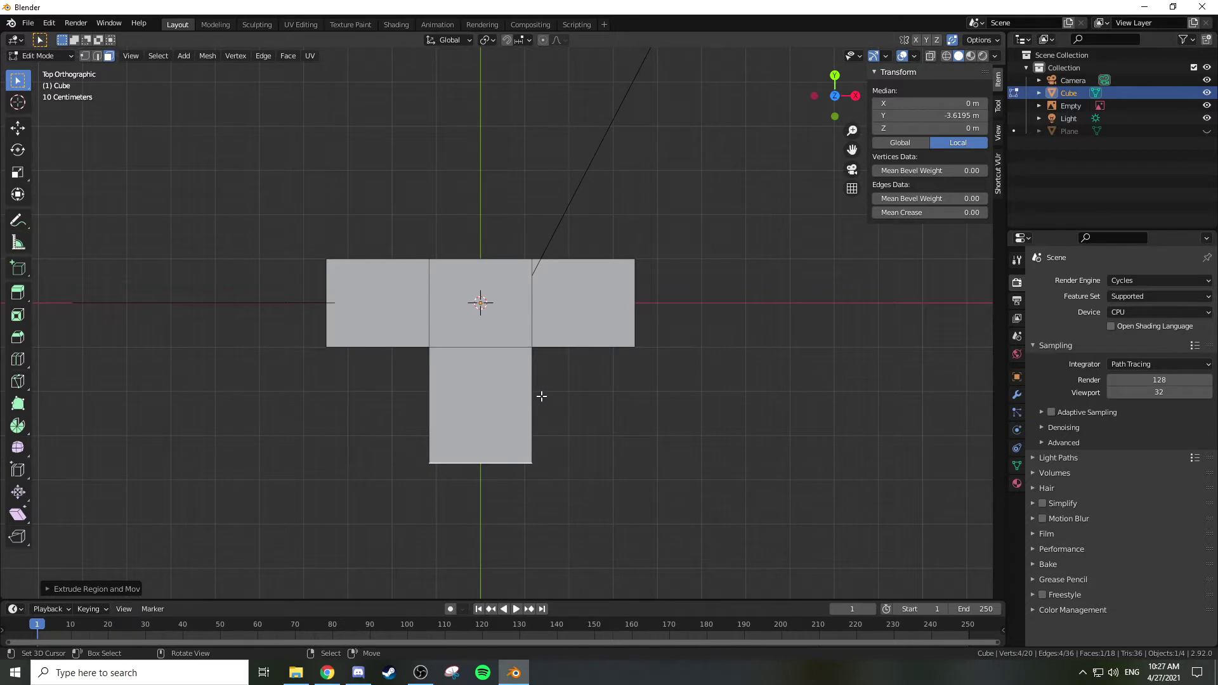
{"action": "key", "text": "g"}
{"action": "key", "text": "y"}
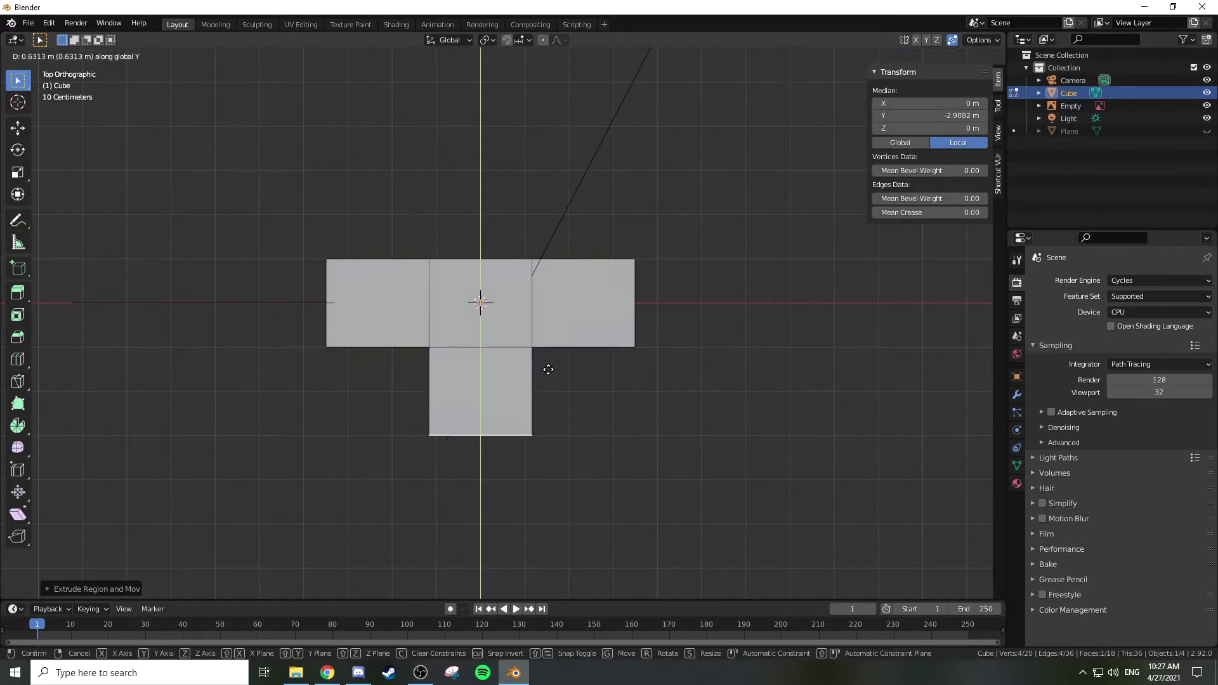
{"action": "left_click", "coordinate": [549, 370]}
Step: Scale the whole mesh down along the Z axis to about 1.54 m high and return to Object Mode
{"action": "middle_click_drag", "start_coordinate": [587, 380], "coordinate": [618, 278]}
{"action": "key", "text": "KP_1"}
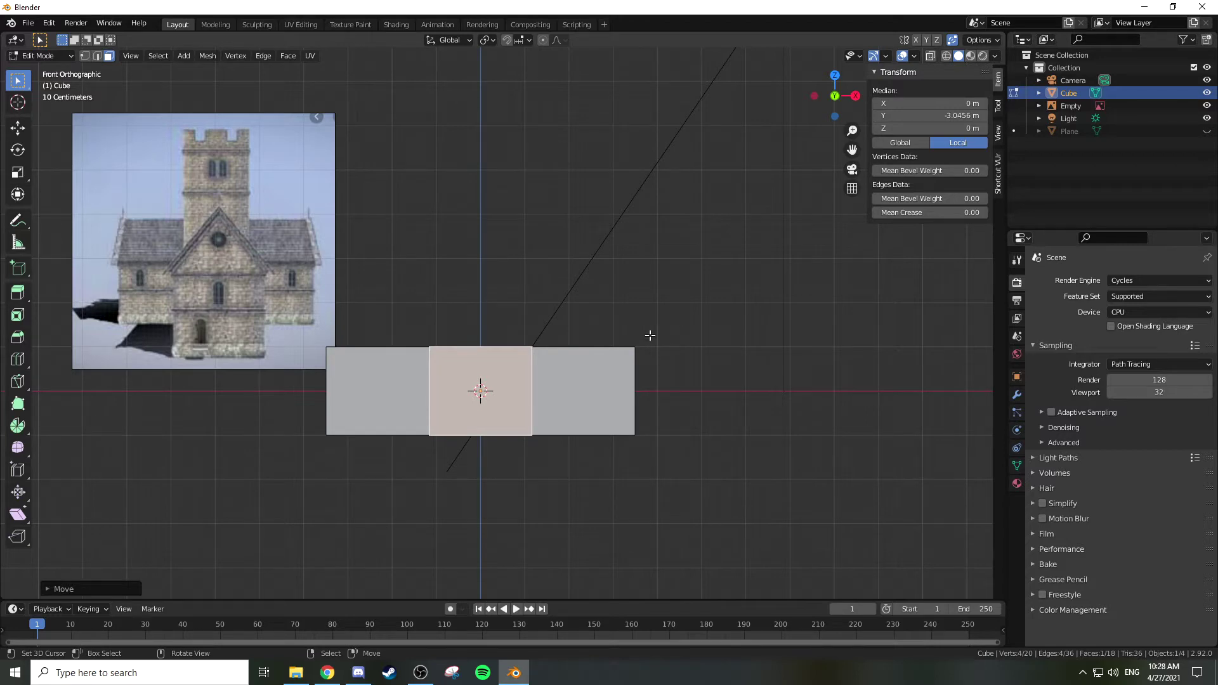
{"action": "key", "text": "a"}
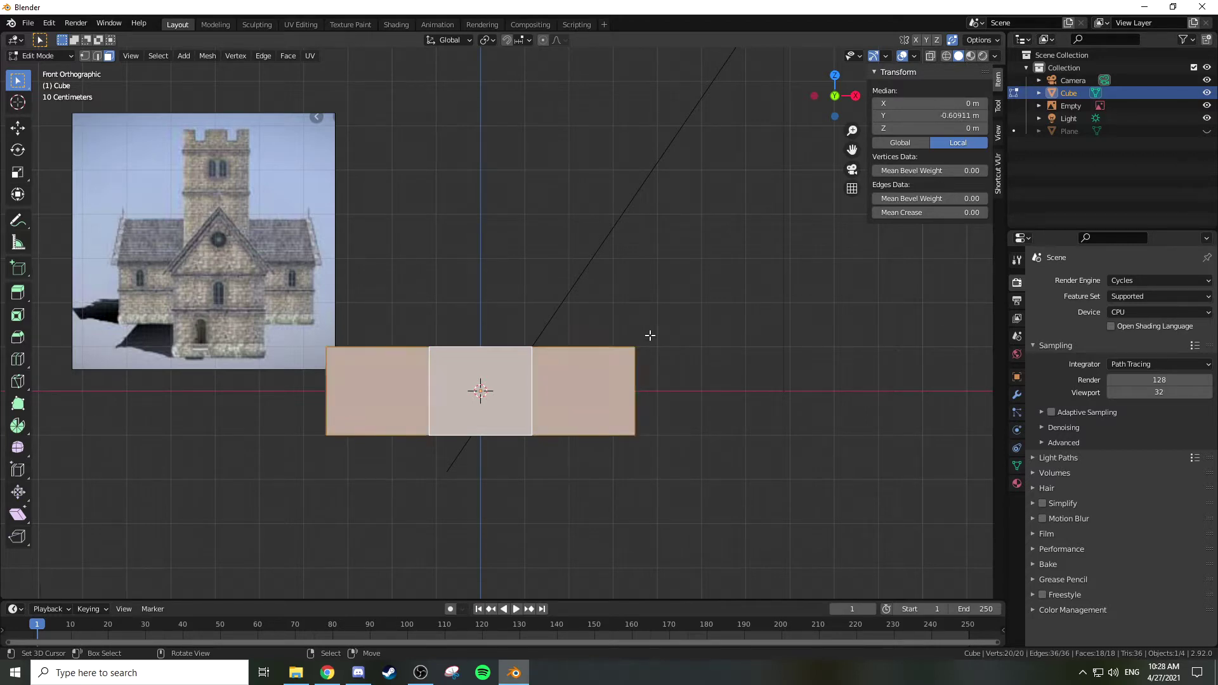
{"action": "key", "text": "s"}
{"action": "key", "text": "z"}
{"action": "right_click", "coordinate": [650, 334]}
{"action": "key", "text": "s"}
{"action": "key", "text": "z"}
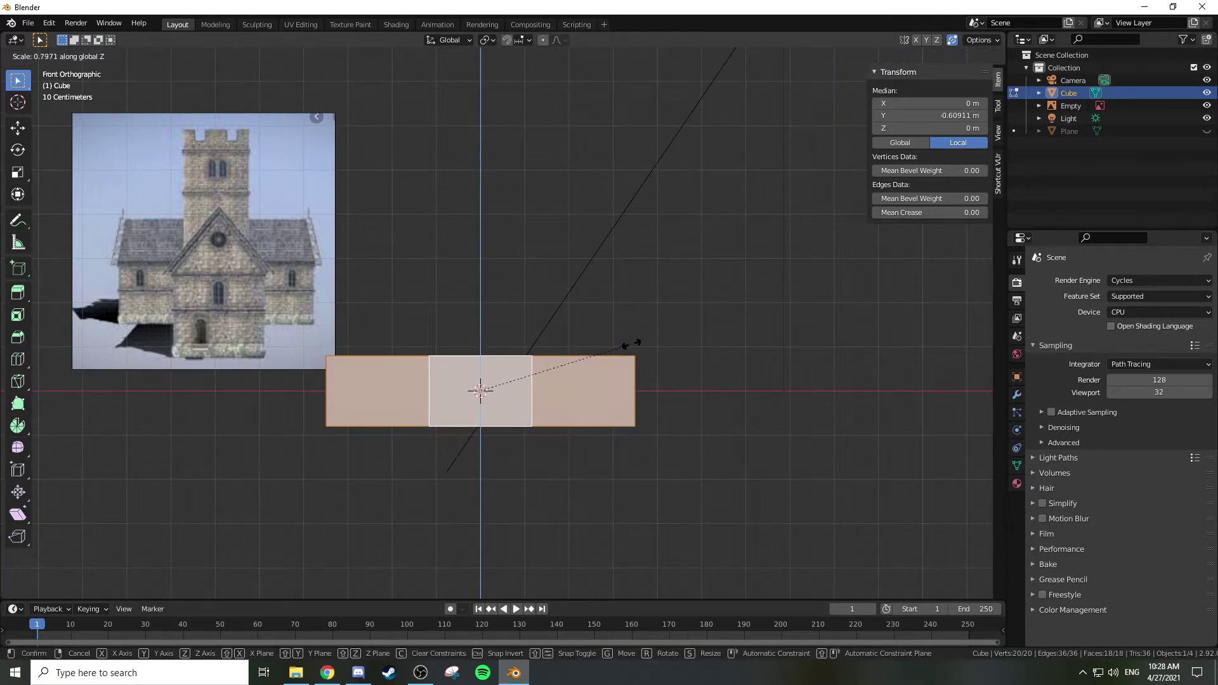
{"action": "left_click", "coordinate": [628, 345]}
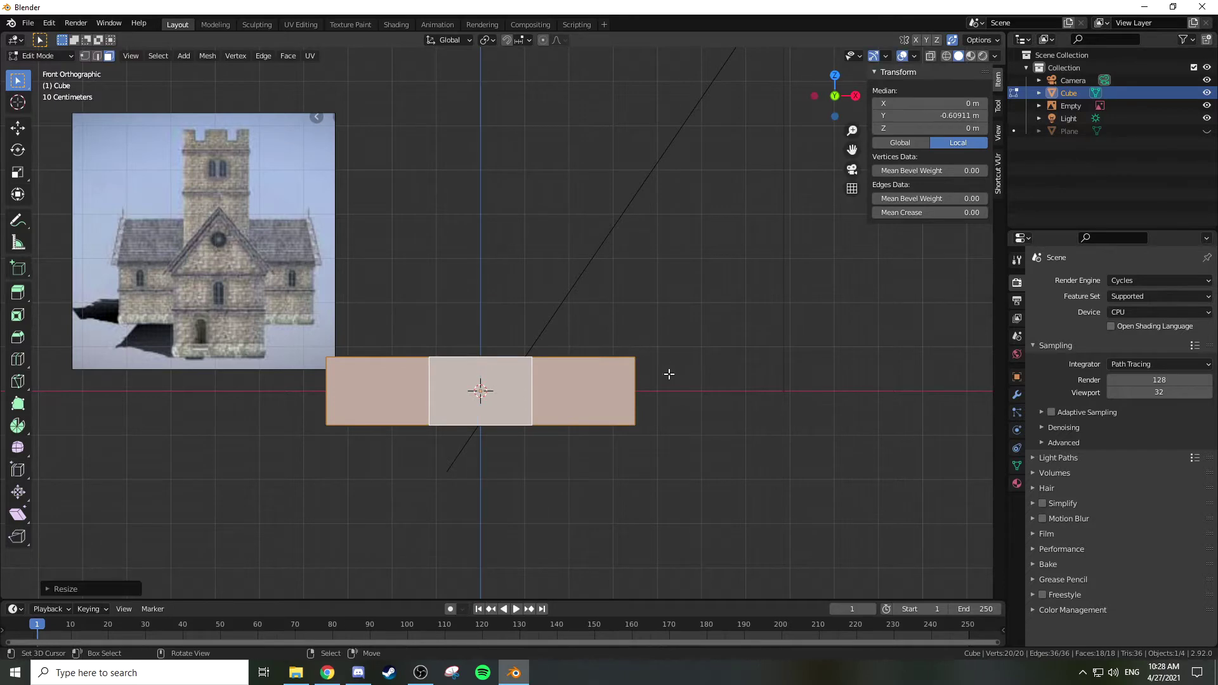
{"action": "middle_click_drag", "start_coordinate": [655, 356], "coordinate": [659, 339]}
{"action": "key", "text": "Tab"}
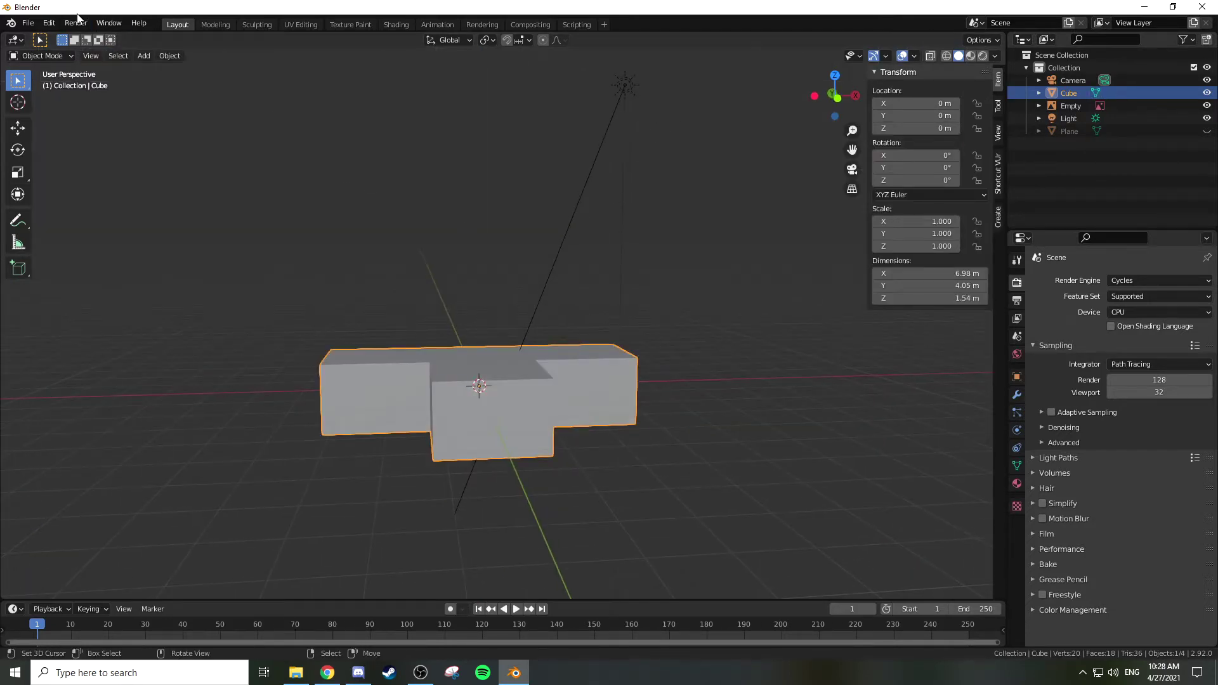
{"action": "left_click", "coordinate": [49, 23]}
{"action": "left_click", "coordinate": [89, 203]}
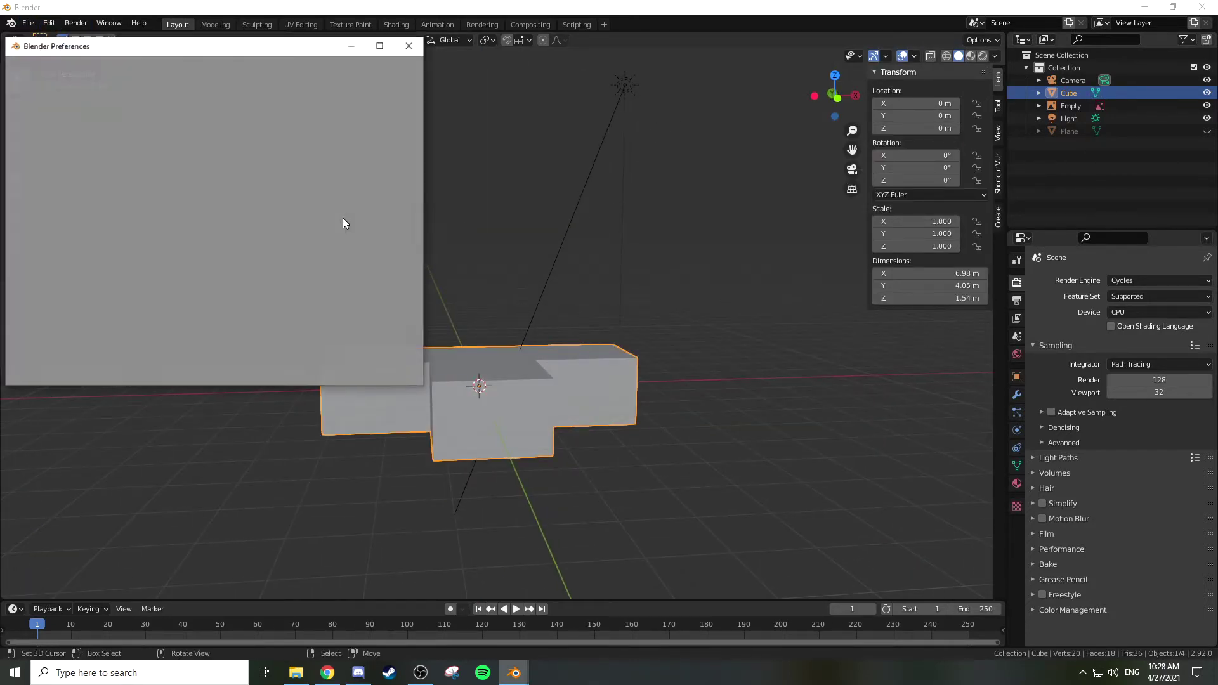
{"action": "left_click", "coordinate": [408, 46]}
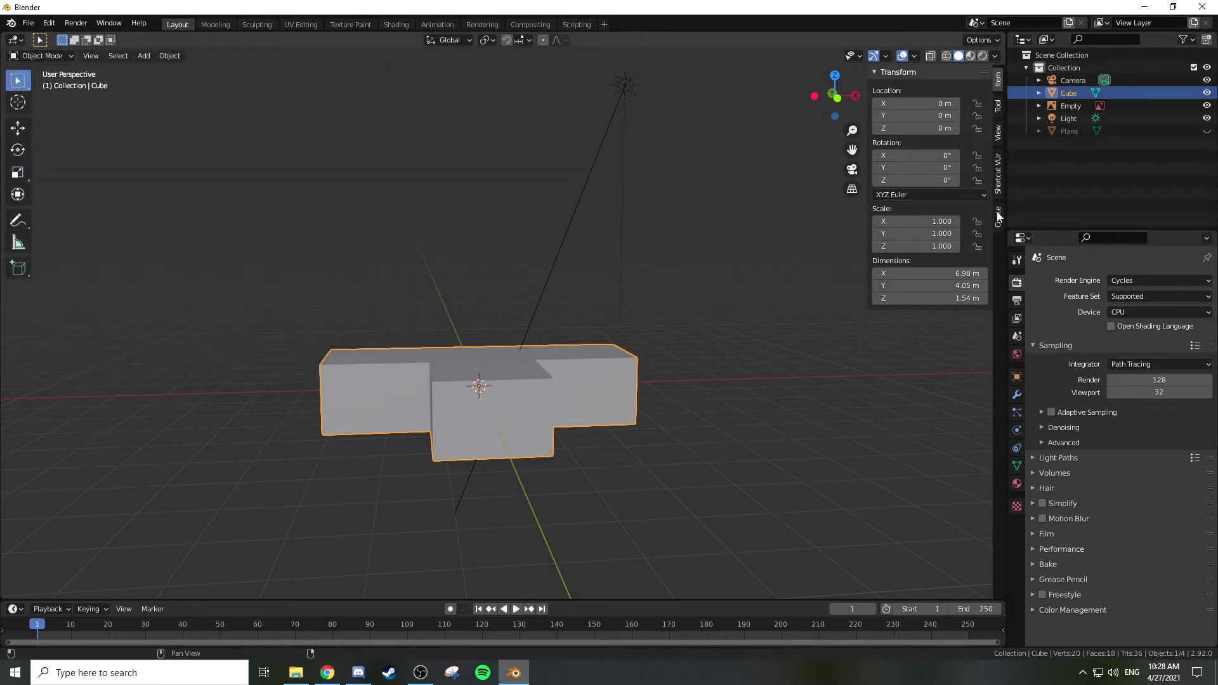
Step: Start the Shortcut VUr key display and set its dock to Left
{"action": "left_click", "coordinate": [998, 173]}
{"action": "left_click", "coordinate": [932, 90]}
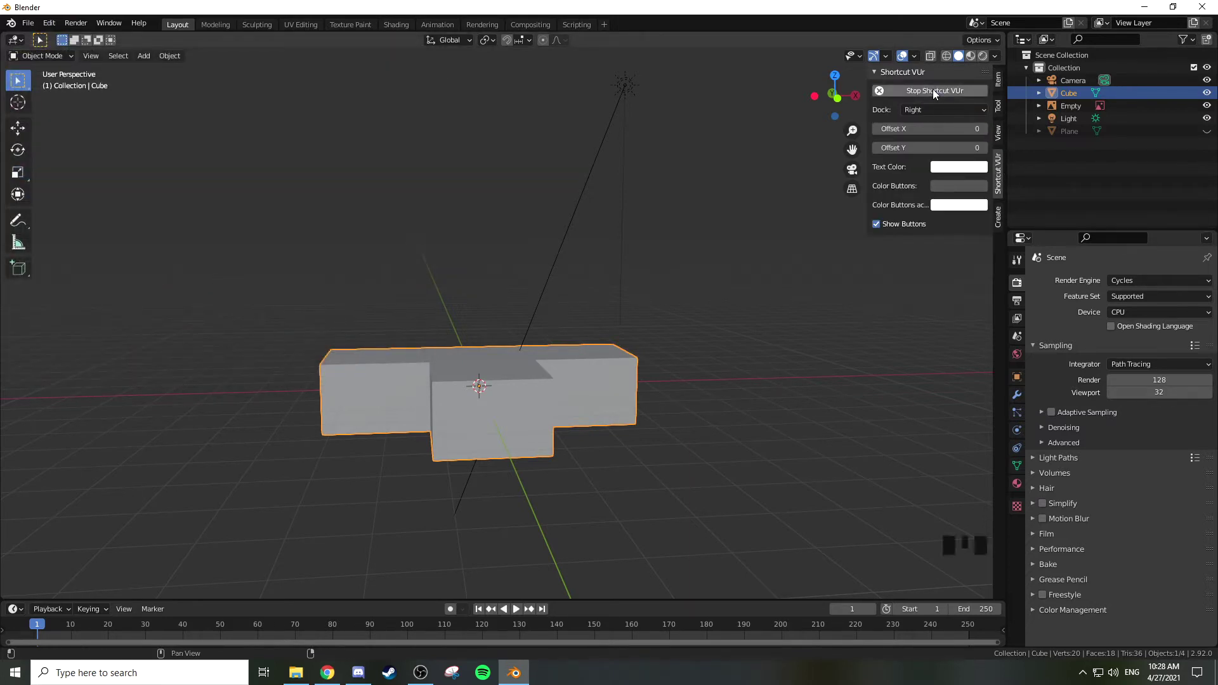
{"action": "middle_click_drag", "start_coordinate": [762, 239], "coordinate": [725, 296]}
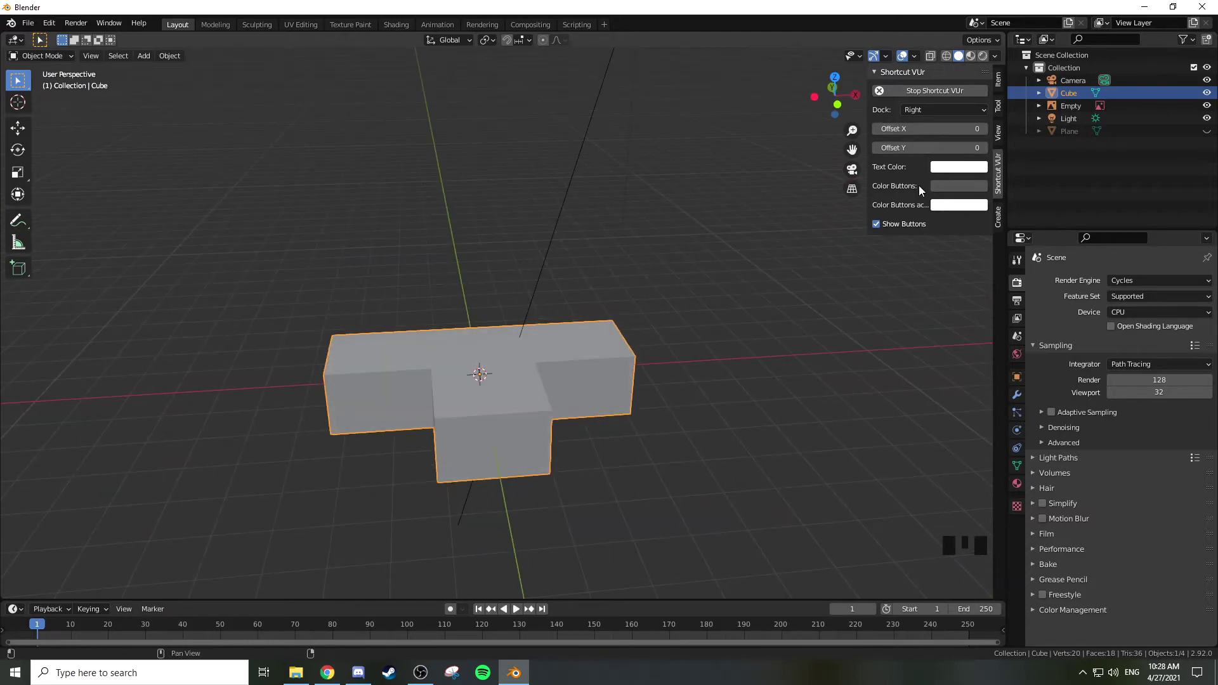
{"action": "left_click", "coordinate": [937, 110]}
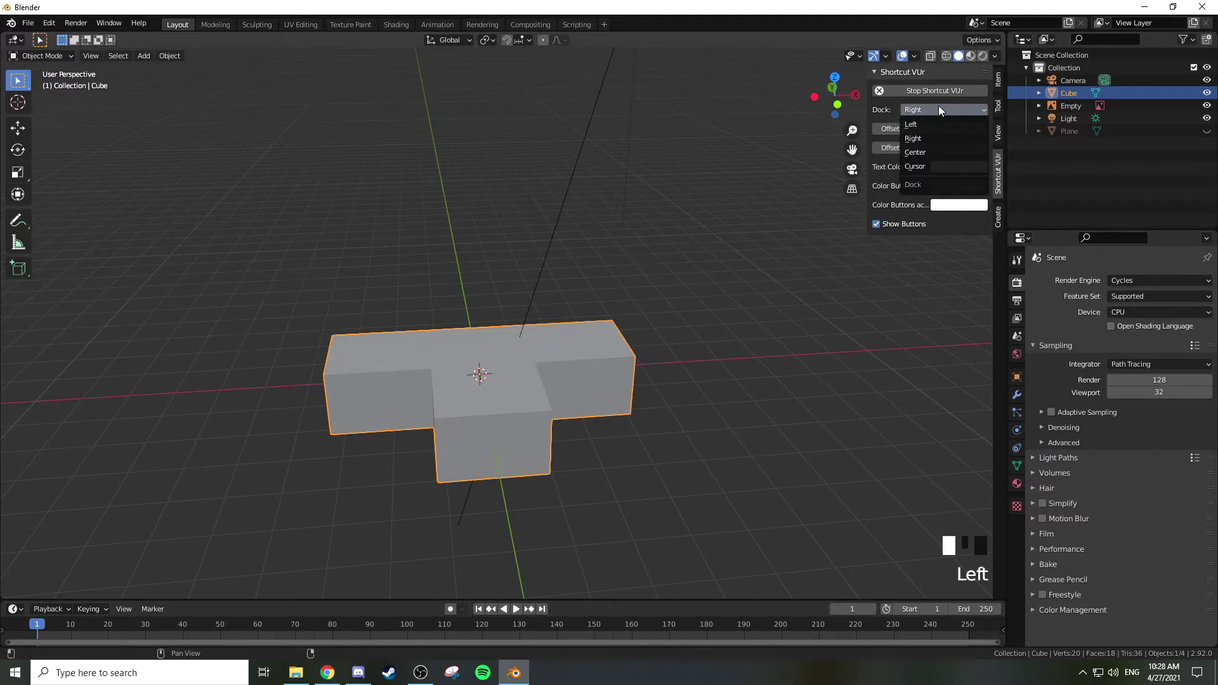
{"action": "left_click", "coordinate": [939, 105]}
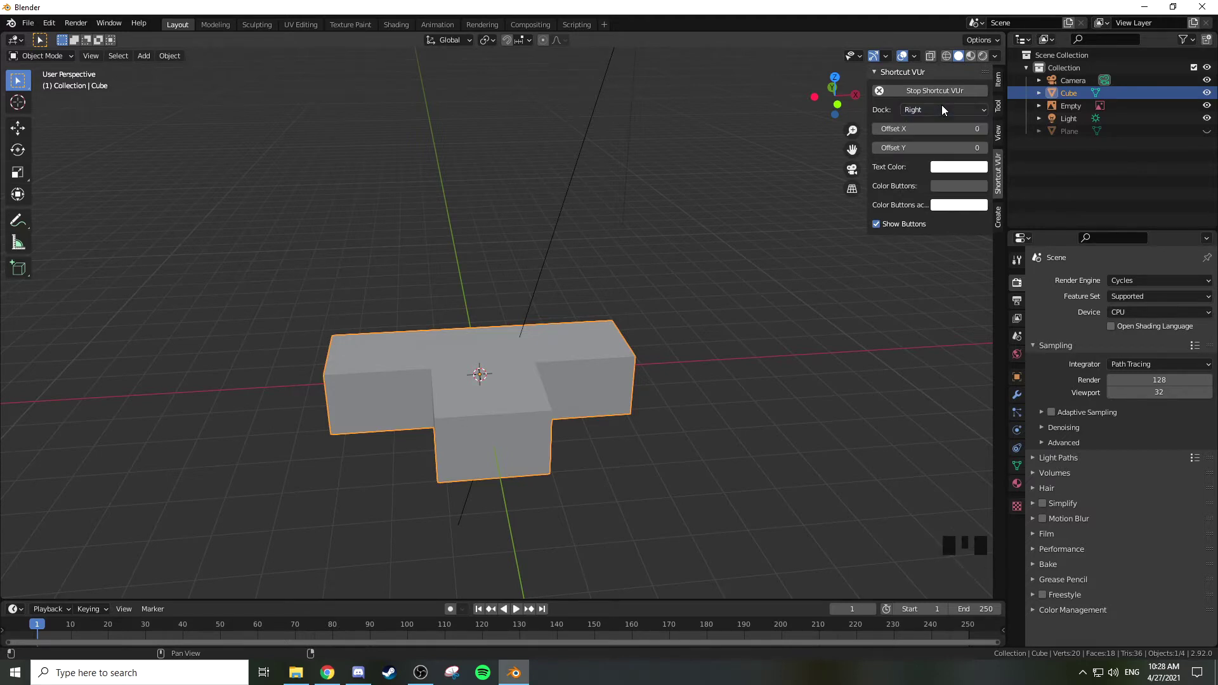
{"action": "left_click", "coordinate": [942, 105]}
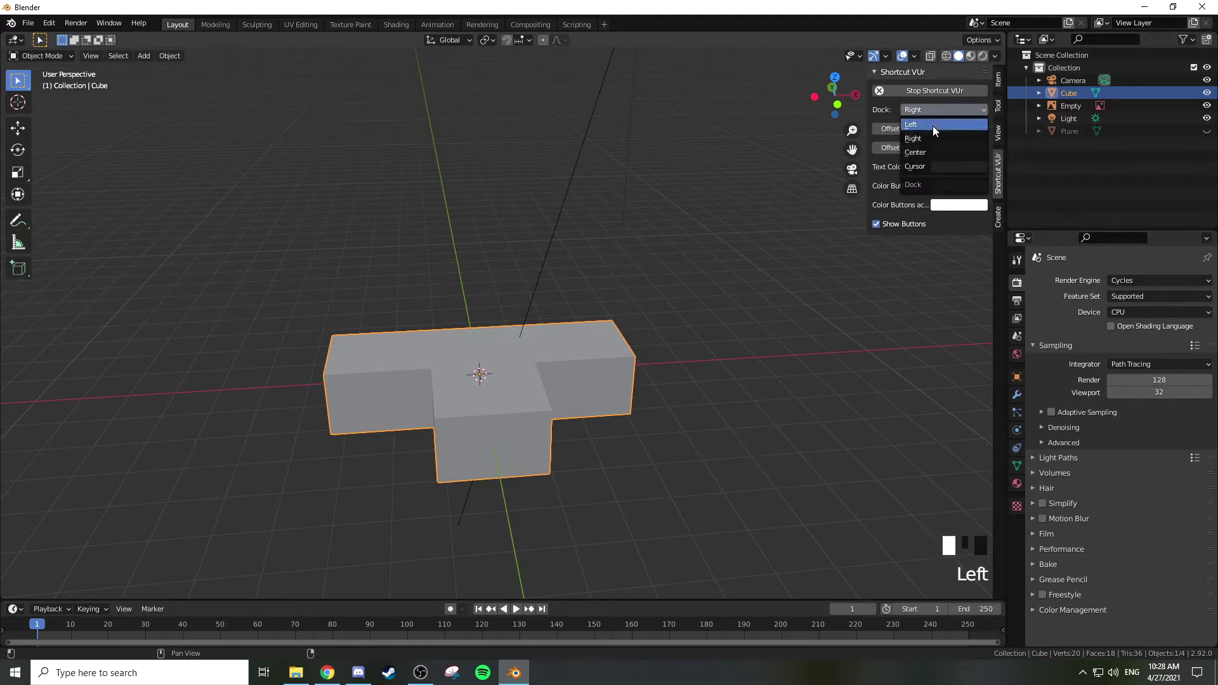
{"action": "left_click", "coordinate": [933, 125]}
Step: Delete the four top faces of the T-shaped block in Edit Mode, leaving its walls open above
{"action": "middle_click_drag", "start_coordinate": [615, 252], "coordinate": [626, 290]}
{"action": "key", "text": "KP_1"}
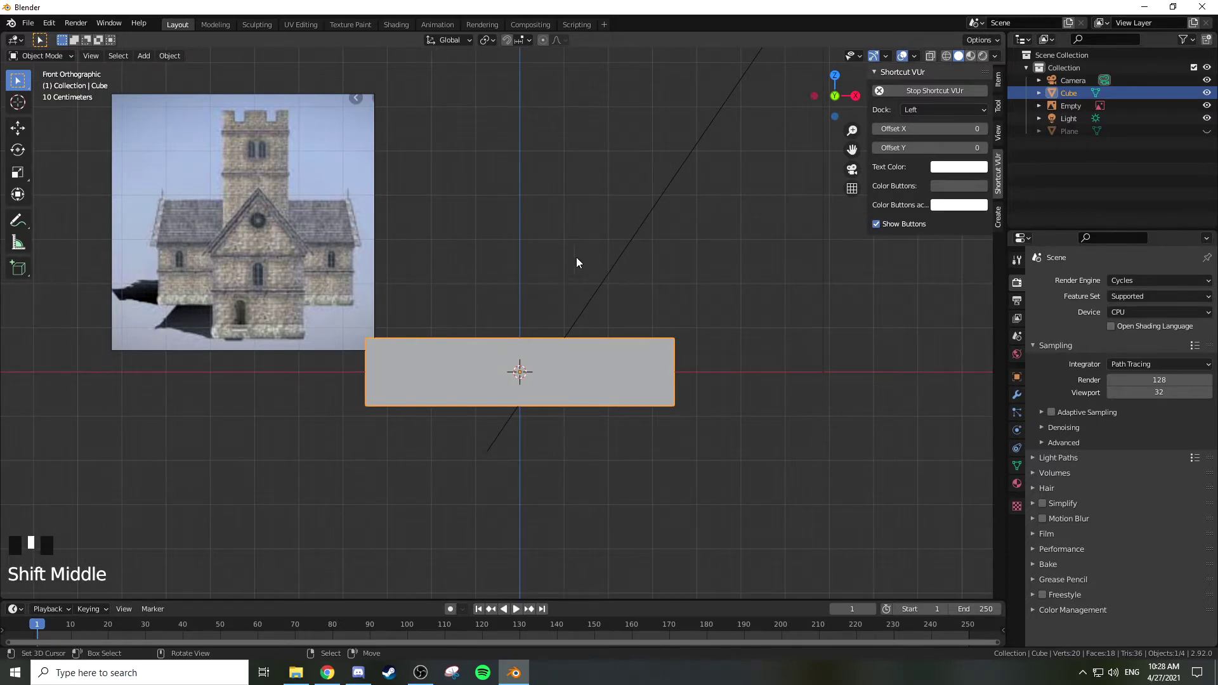
{"action": "key", "text": "Tab"}
{"action": "middle_click_drag", "start_coordinate": [584, 222], "coordinate": [576, 269]}
{"action": "key", "text": "3"}
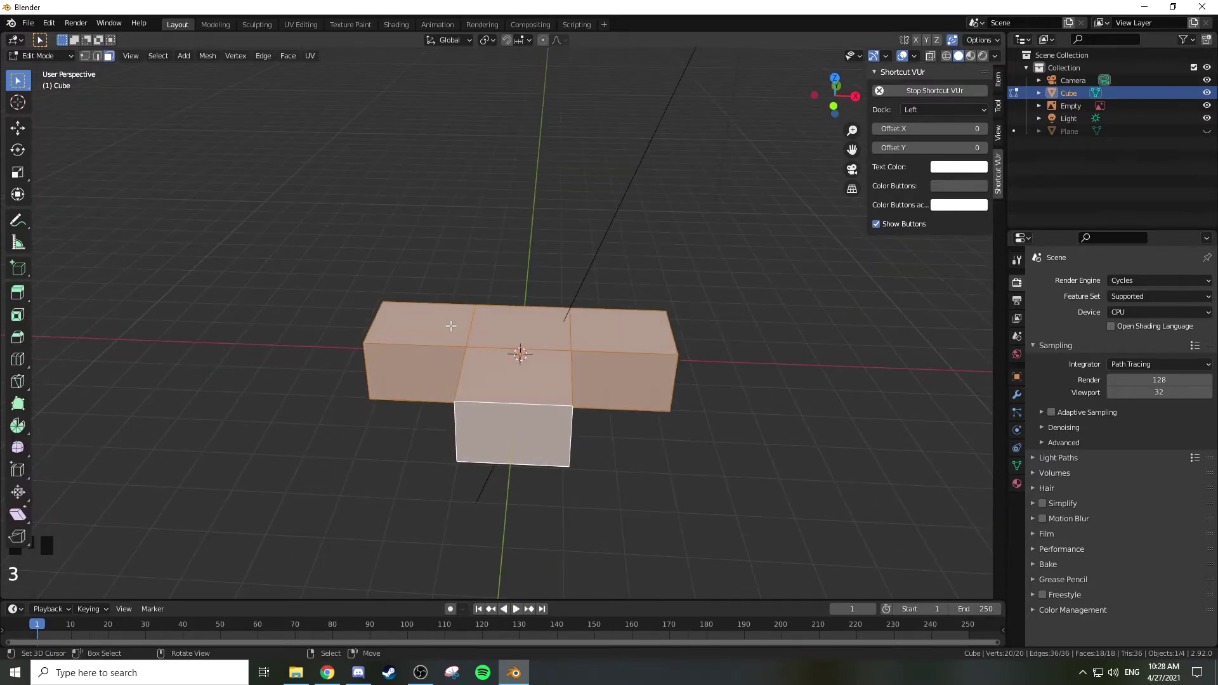
{"action": "right_click", "coordinate": [451, 323]}
{"action": "right_click", "coordinate": [517, 326], "text": "shift"}
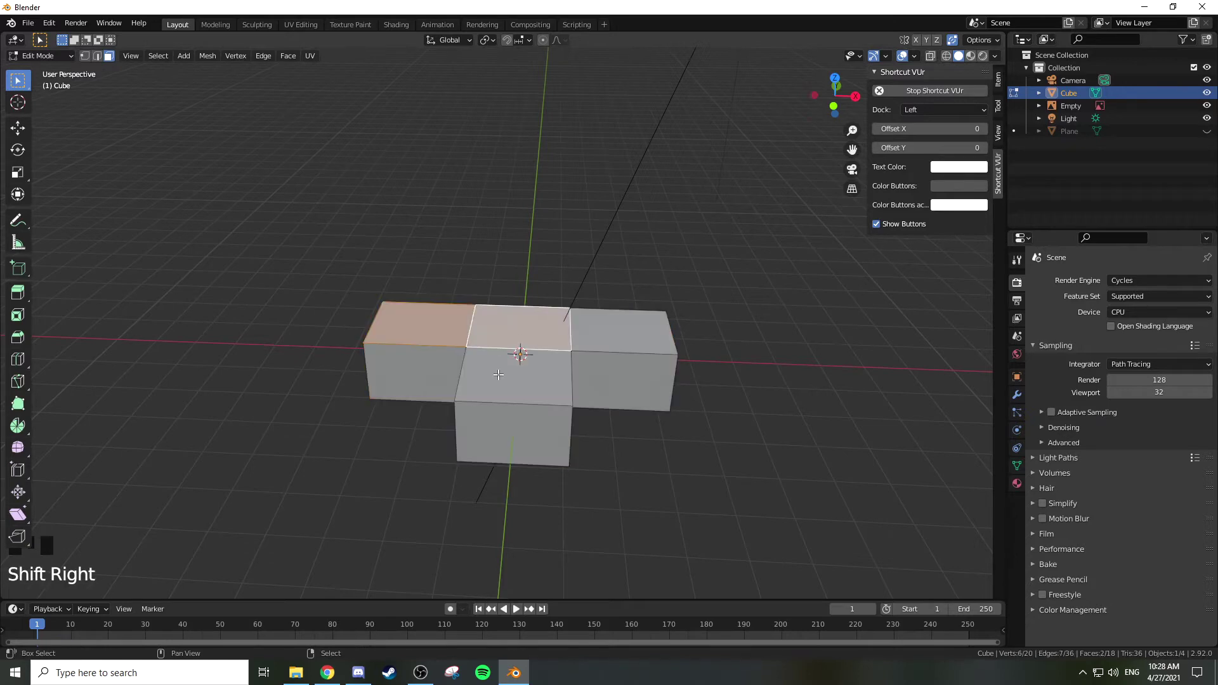
{"action": "right_click", "coordinate": [502, 378], "text": "shift"}
{"action": "right_click", "coordinate": [607, 340], "text": "shift"}
{"action": "key", "text": "x"}
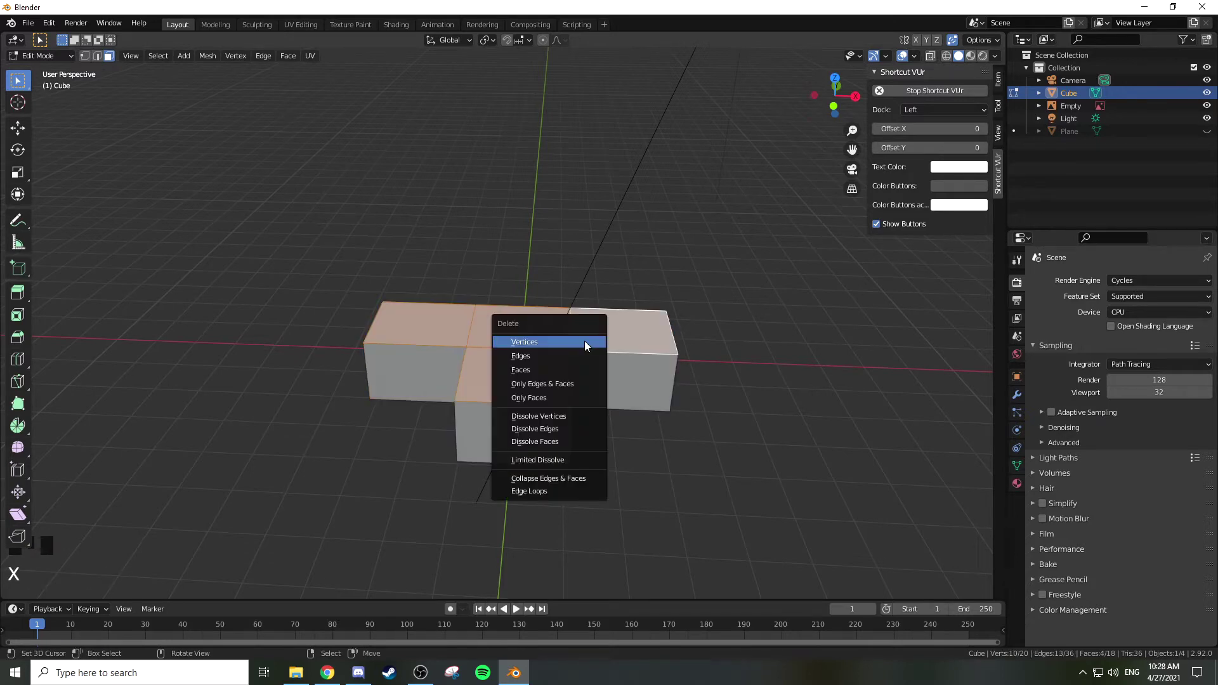
{"action": "left_click", "coordinate": [565, 369]}
Step: Extrude the open upper edge loop of the T-shaped walls upward along Z by about 1.52 m
{"action": "middle_click_drag", "start_coordinate": [565, 370], "coordinate": [598, 302]}
{"action": "key", "text": "2"}
{"action": "middle_click_drag", "start_coordinate": [464, 315], "coordinate": [415, 308]}
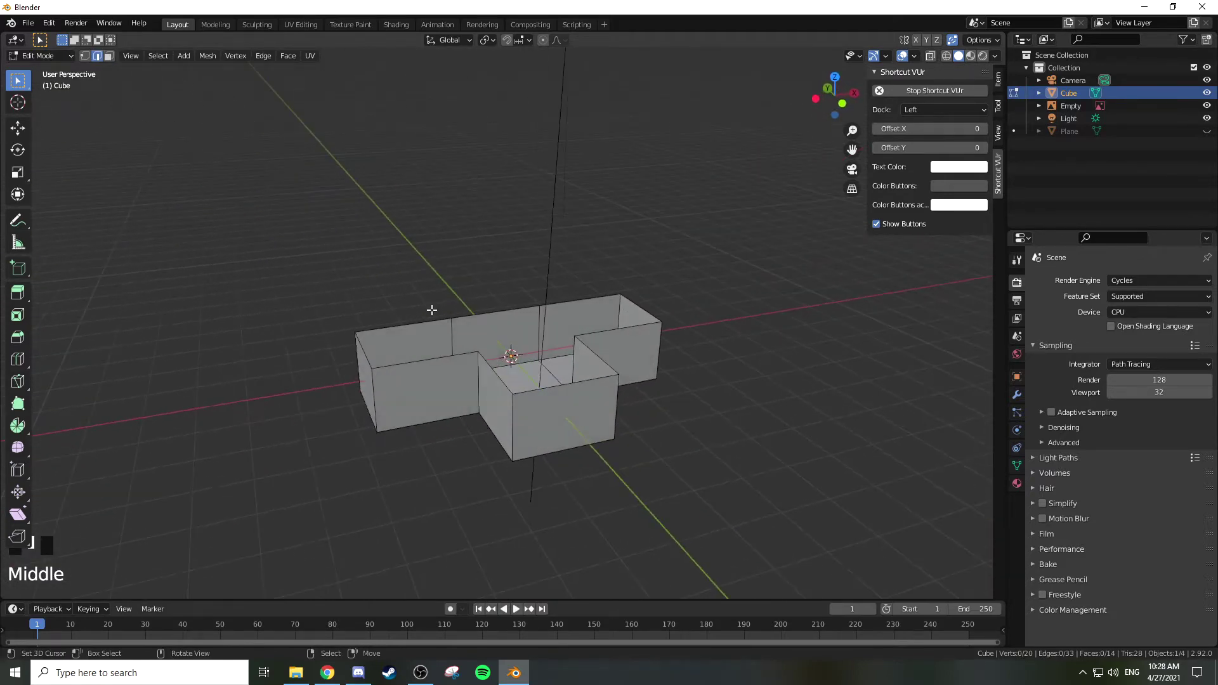
{"action": "right_click", "coordinate": [438, 356], "text": "shift"}
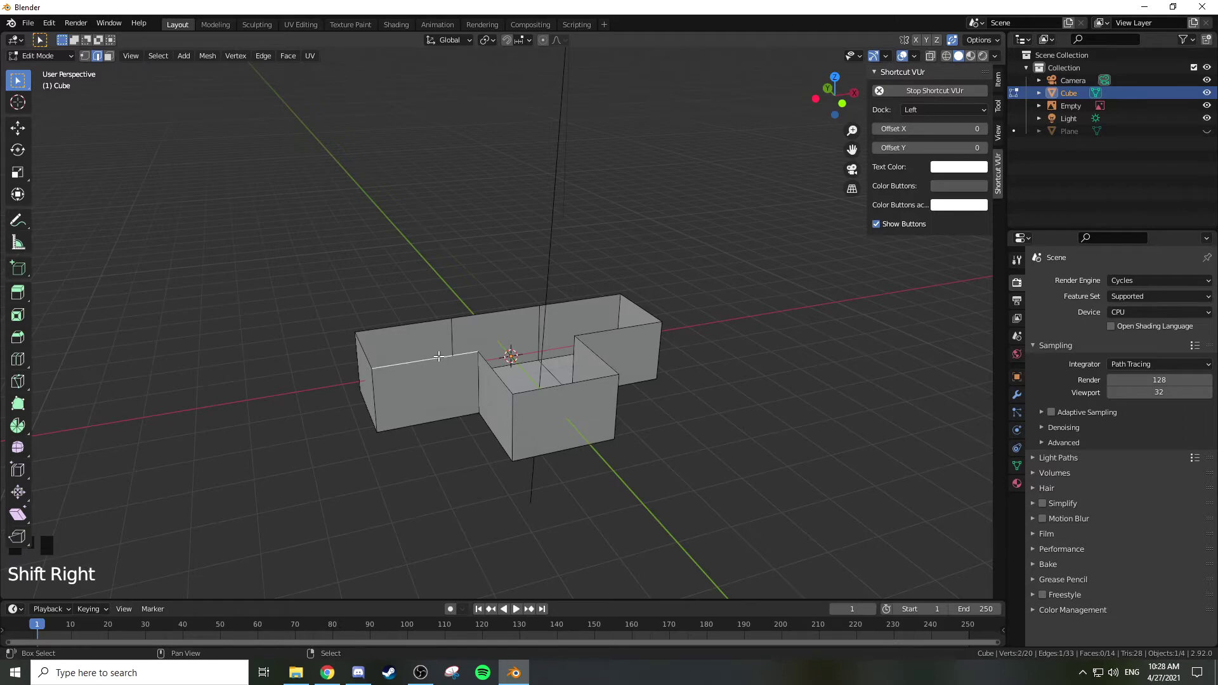
{"action": "right_click", "coordinate": [495, 369], "text": "alt"}
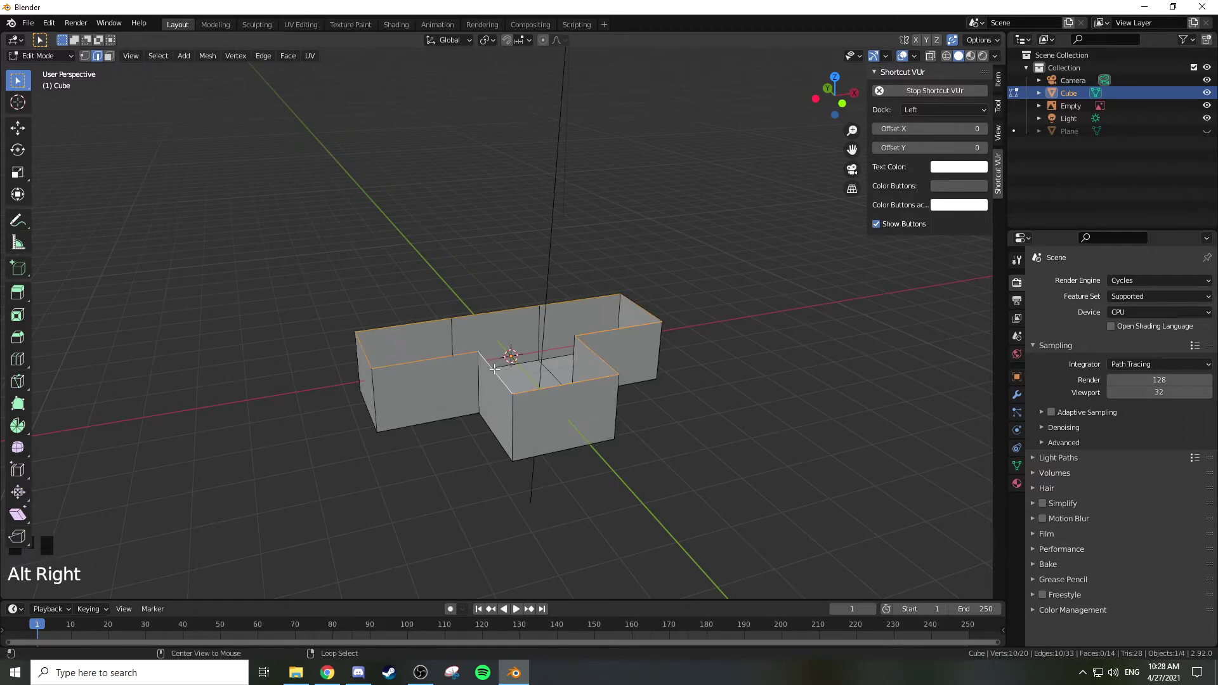
{"action": "mouse_move", "coordinate": [540, 308]}
{"action": "middle_mouse_down", "text": "alt"}
{"action": "mouse_move", "coordinate": [554, 305]}
{"action": "mouse_move", "coordinate": [508, 270]}
{"action": "mouse_move", "coordinate": [593, 278]}
{"action": "mouse_move", "coordinate": [468, 287]}
{"action": "mouse_move", "coordinate": [537, 297]}
{"action": "middle_mouse_up", "text": "alt"}
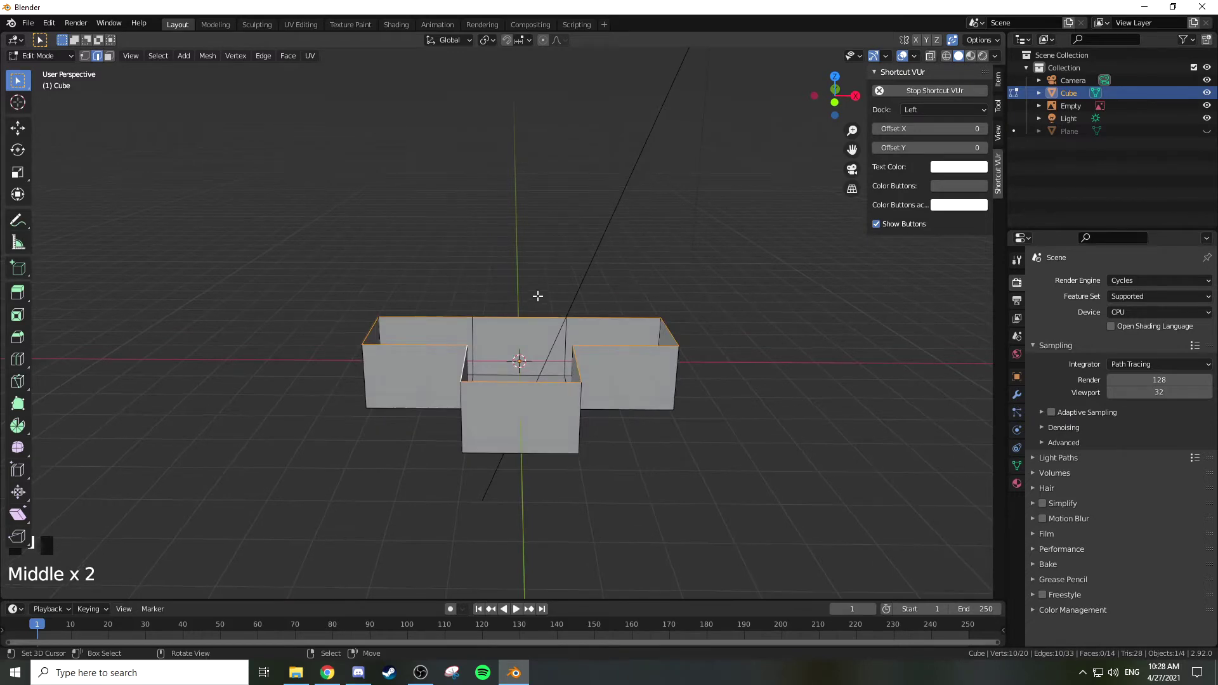
{"action": "key", "text": "KP_1"}
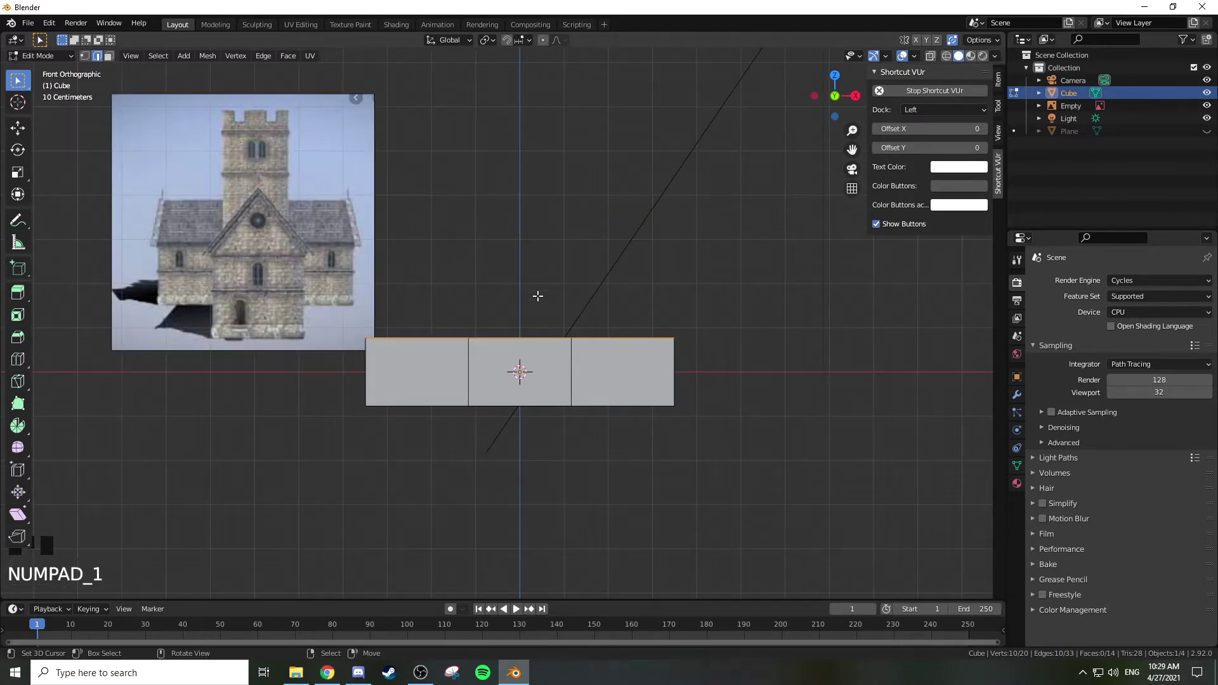
{"action": "key", "text": "e"}
{"action": "key", "text": "z"}
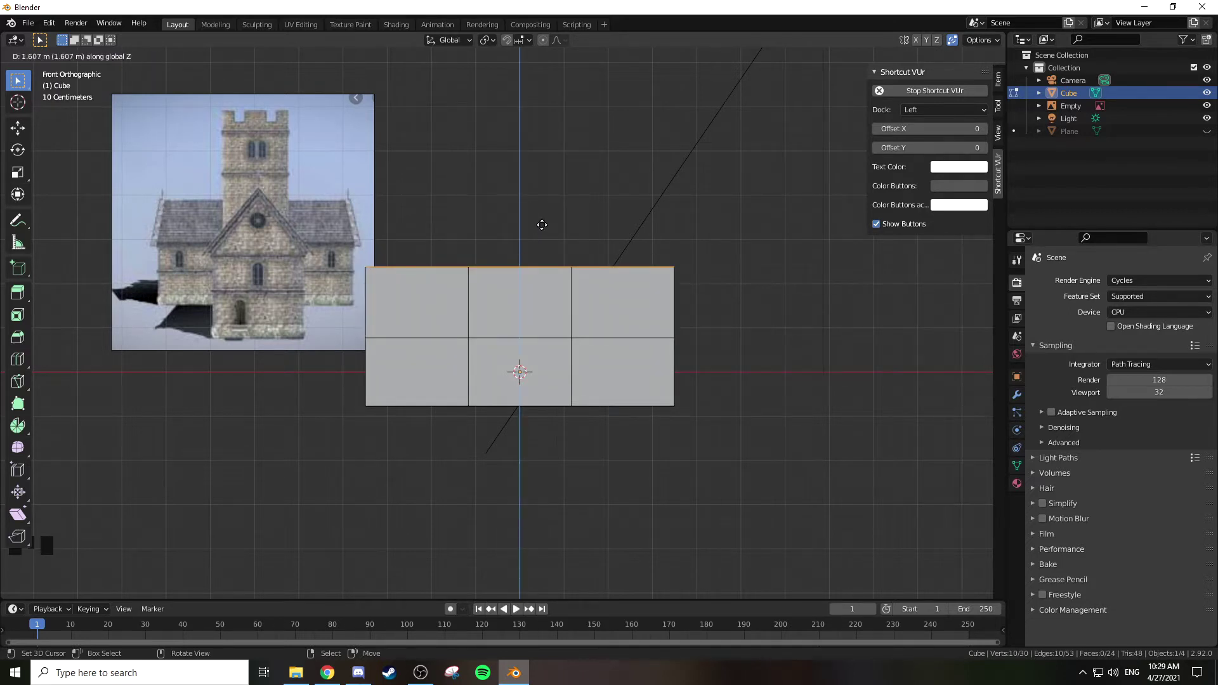
{"action": "left_click", "coordinate": [545, 229]}
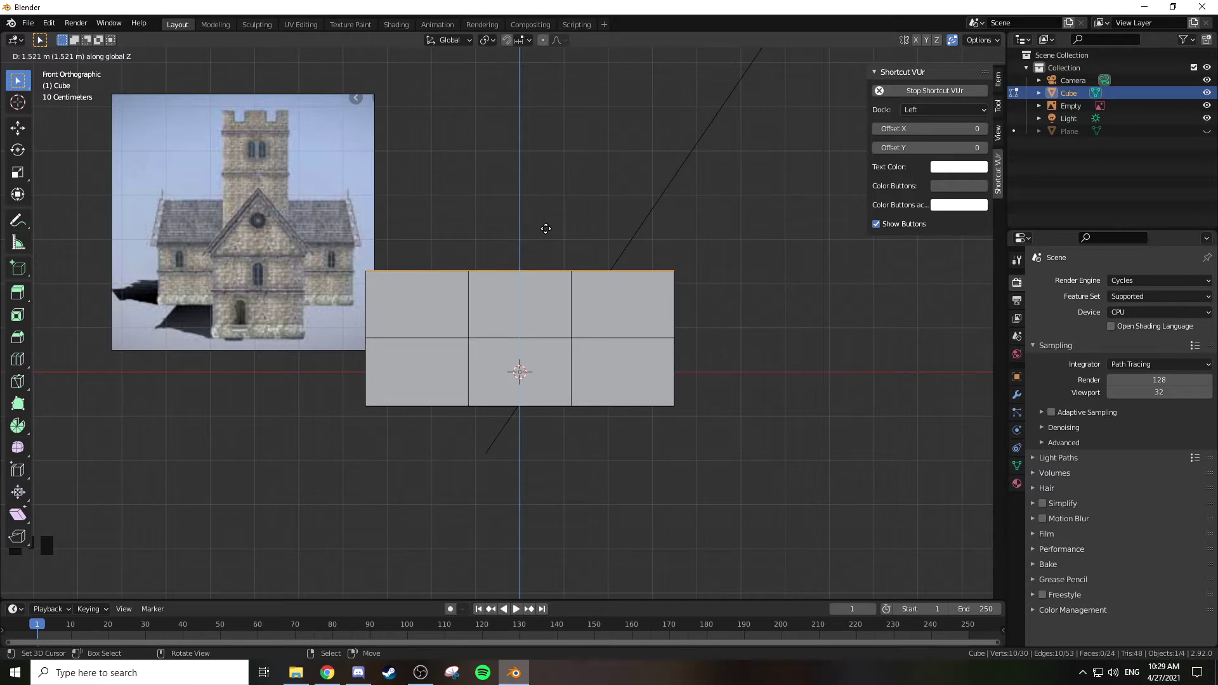
Step: Select the horizontal edge loop running around the walls at mid-height
{"action": "middle_click_drag", "start_coordinate": [524, 316], "coordinate": [569, 342]}
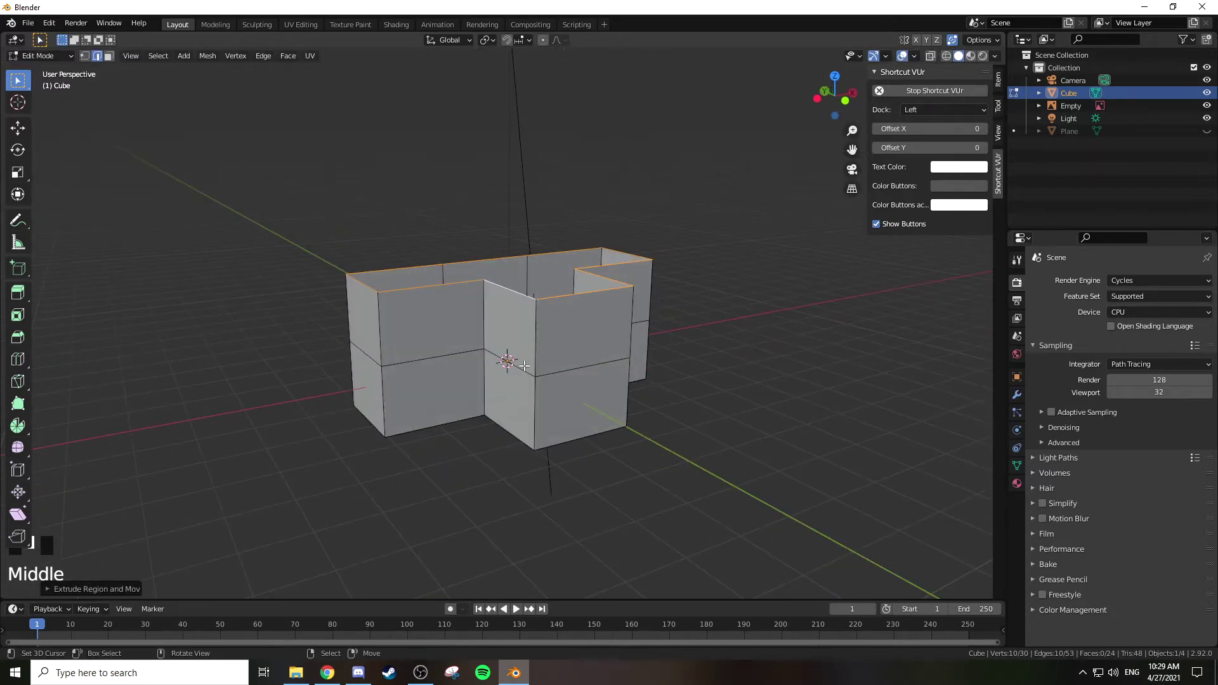
{"action": "right_click", "coordinate": [517, 368], "text": "alt"}
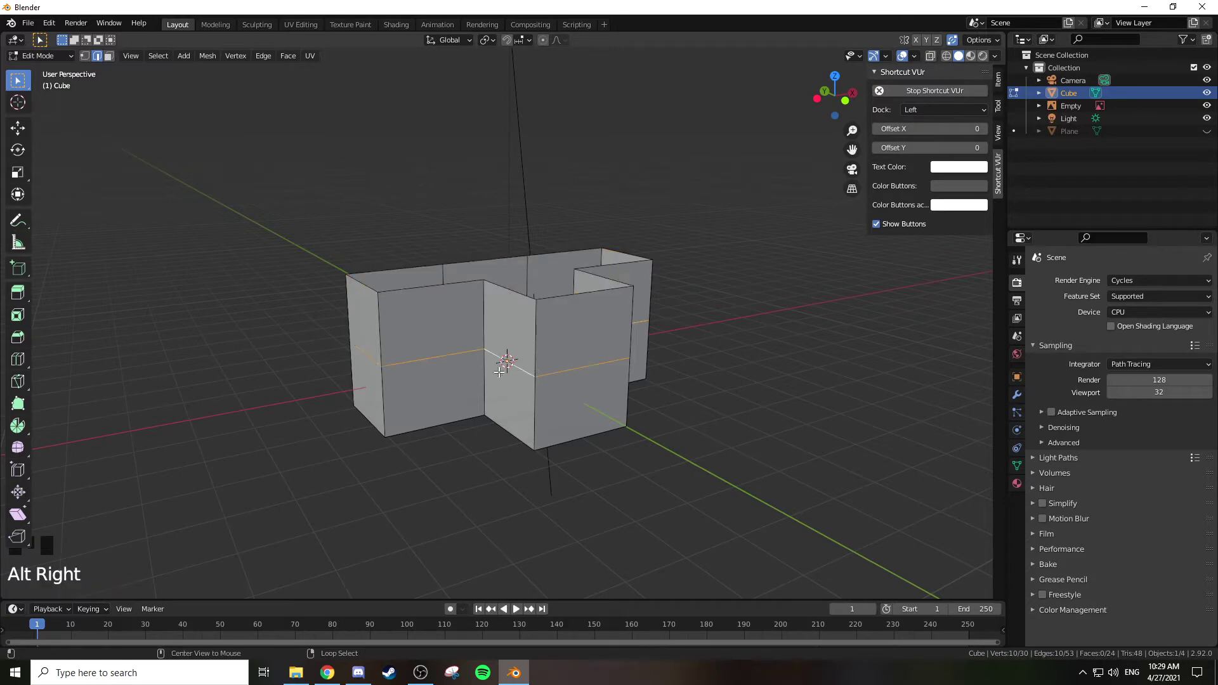
{"action": "middle_click_drag", "start_coordinate": [541, 359], "coordinate": [503, 359]}
{"action": "scroll", "coordinate": [596, 374], "scroll_direction": "up", "scroll_amount": 2}
{"action": "scroll", "coordinate": [596, 374], "scroll_direction": "up", "scroll_amount": 2}
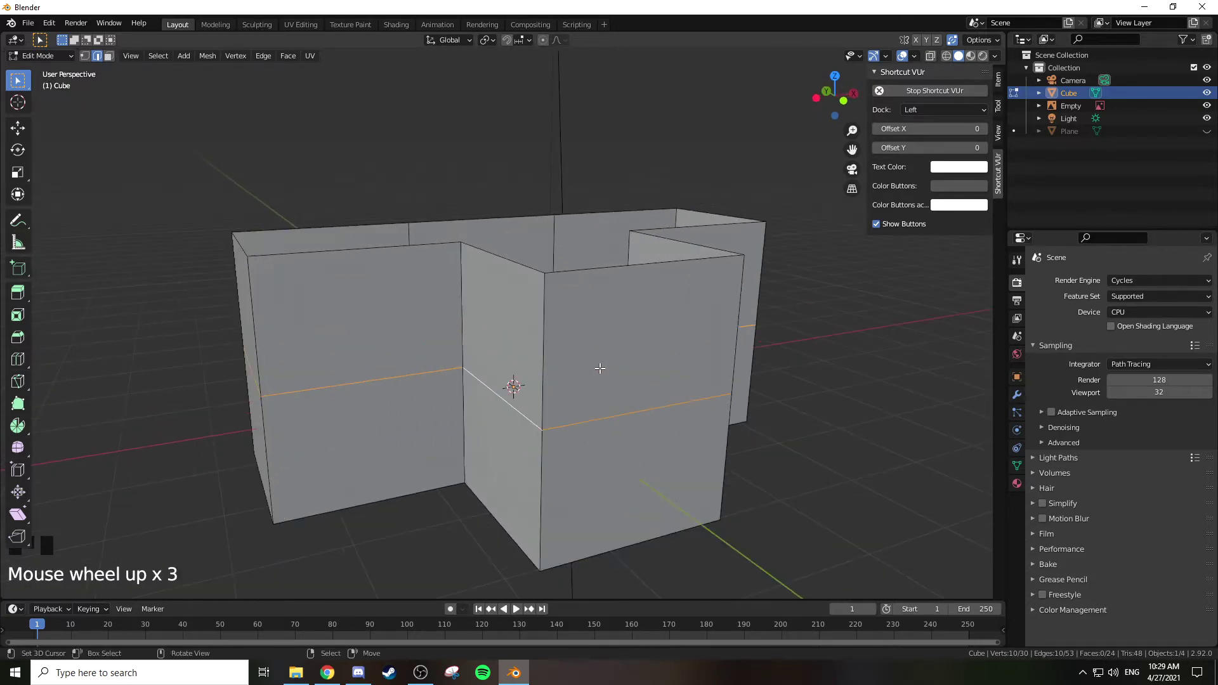
{"action": "middle_click_drag", "start_coordinate": [596, 375], "coordinate": [563, 321], "text": "shift"}
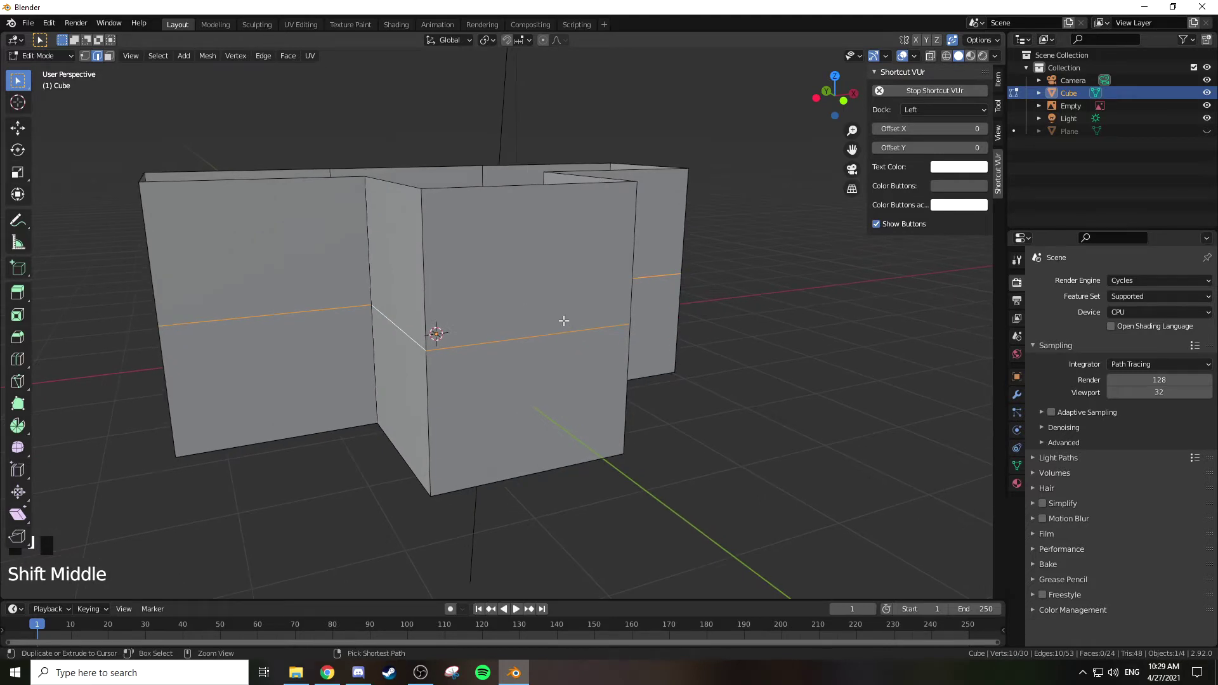
Step: Try to bevel the mid-height edge loop into a narrow band about 0.04 m wide
{"action": "key", "text": "ctrl+b"}
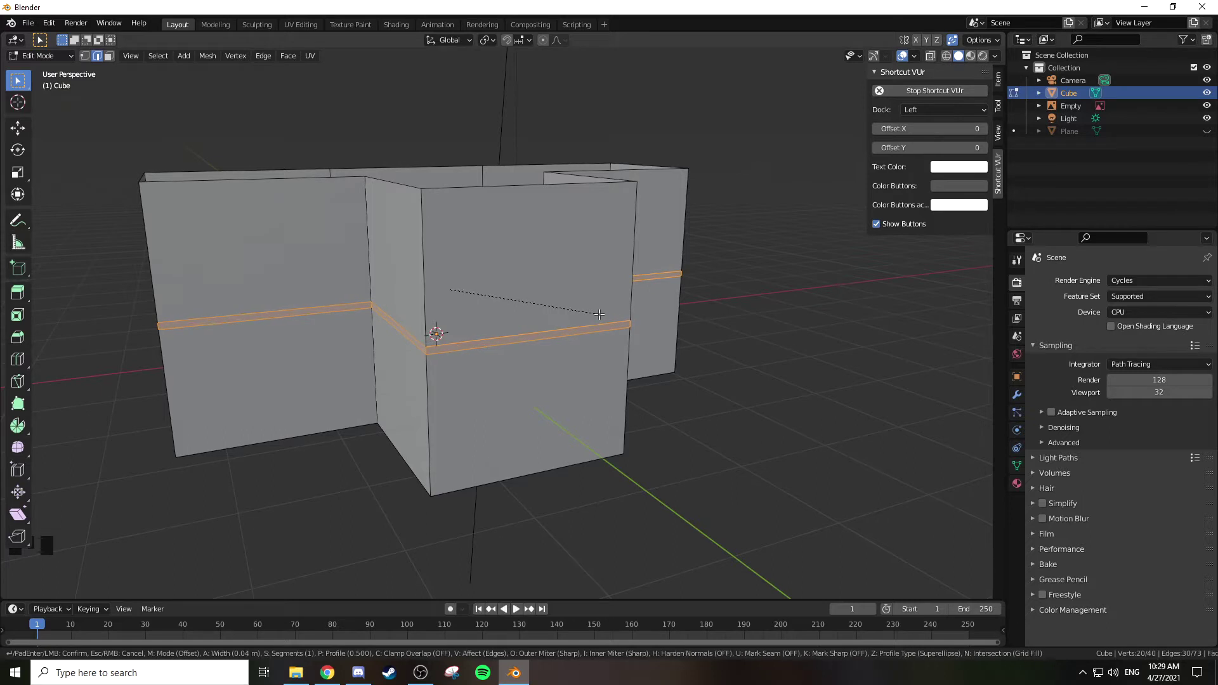
{"action": "left_click", "coordinate": [599, 314]}
{"action": "middle_click_drag", "start_coordinate": [599, 314], "coordinate": [573, 308]}
{"action": "key", "text": "KP_1"}
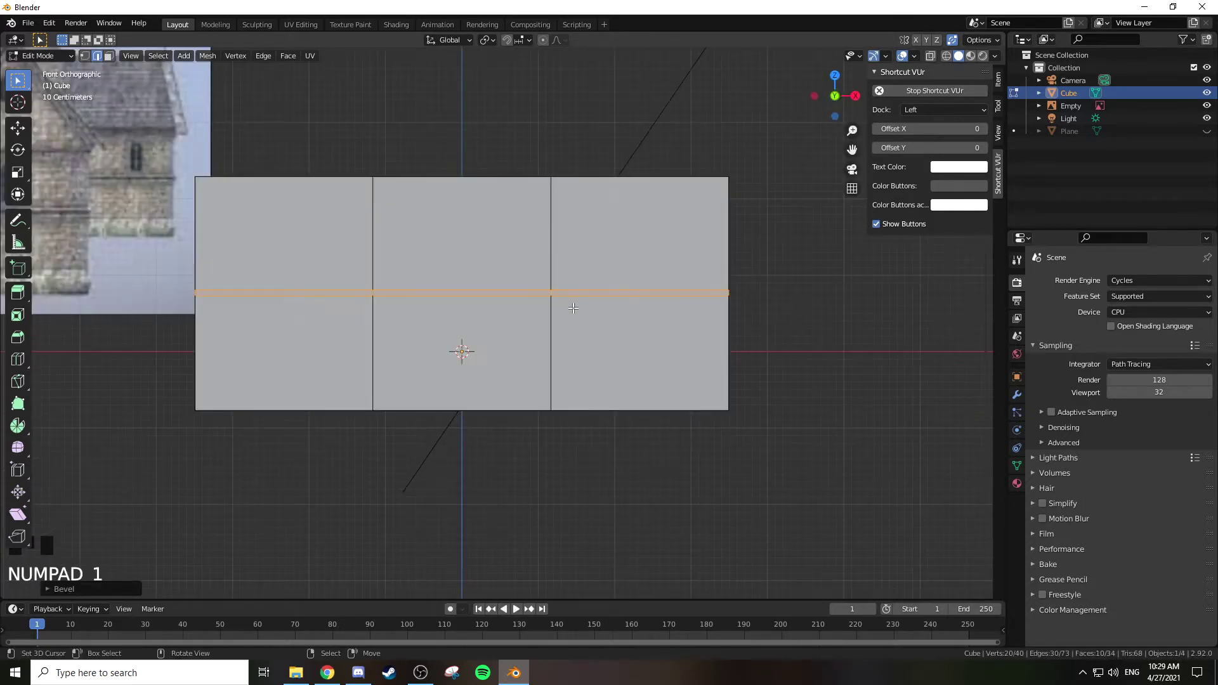
{"action": "middle_click_drag", "start_coordinate": [571, 306], "coordinate": [709, 361]}
{"action": "key", "text": "ctrl+z"}
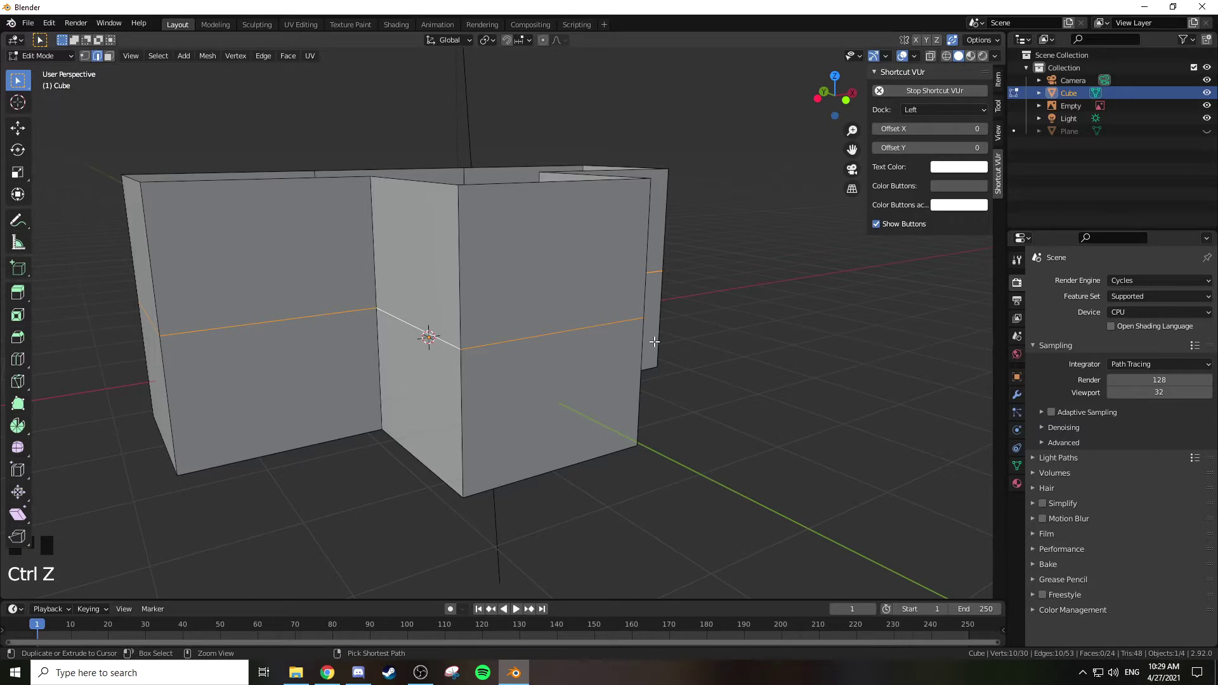
Step: Bevel the mid-height edge loop into a slightly wider band of faces around the walls
{"action": "key", "text": "ctrl+b"}
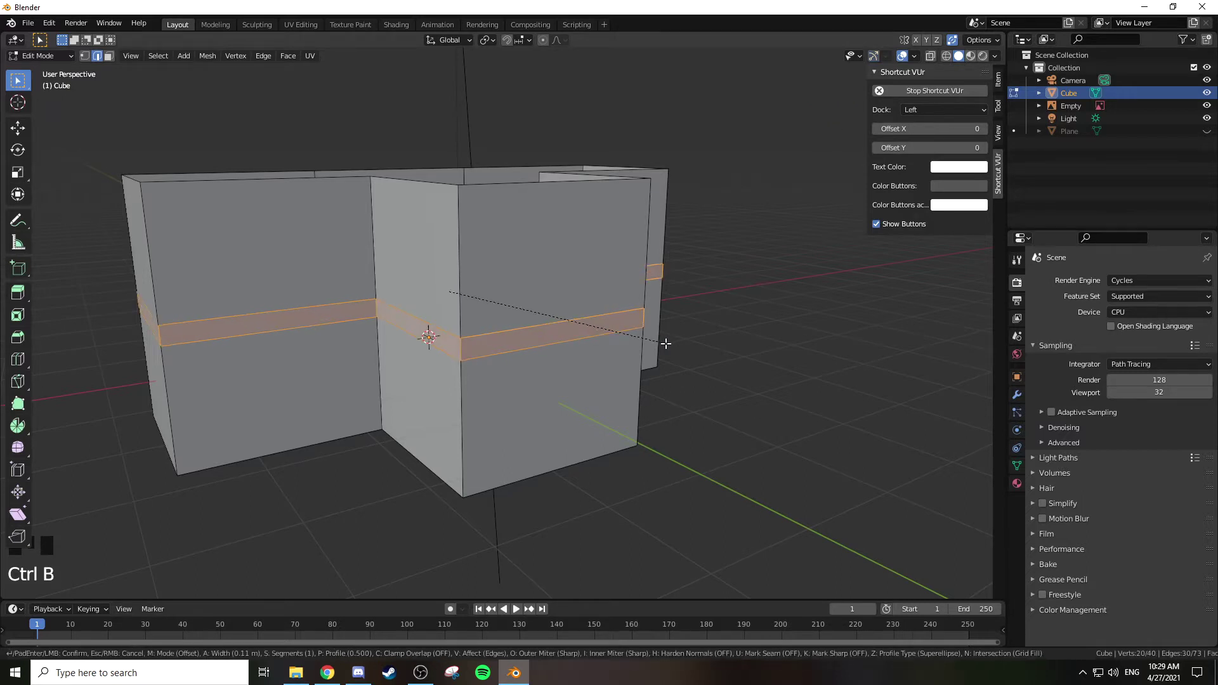
{"action": "left_click", "coordinate": [653, 341]}
{"action": "mouse_move", "coordinate": [654, 340]}
{"action": "middle_mouse_down"}
{"action": "mouse_move", "coordinate": [712, 332]}
{"action": "mouse_move", "coordinate": [674, 341]}
{"action": "middle_mouse_up"}
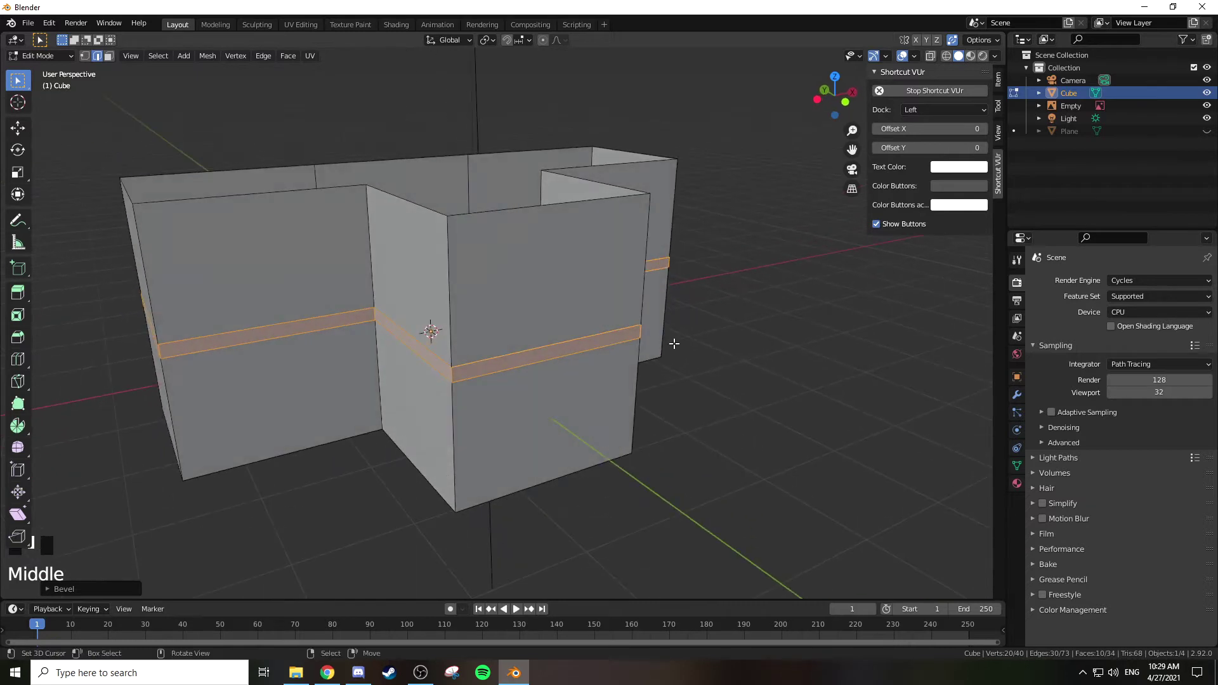
Step: Try to push the mid-height band outward with a plain face extrusion
{"action": "key", "text": "e"}
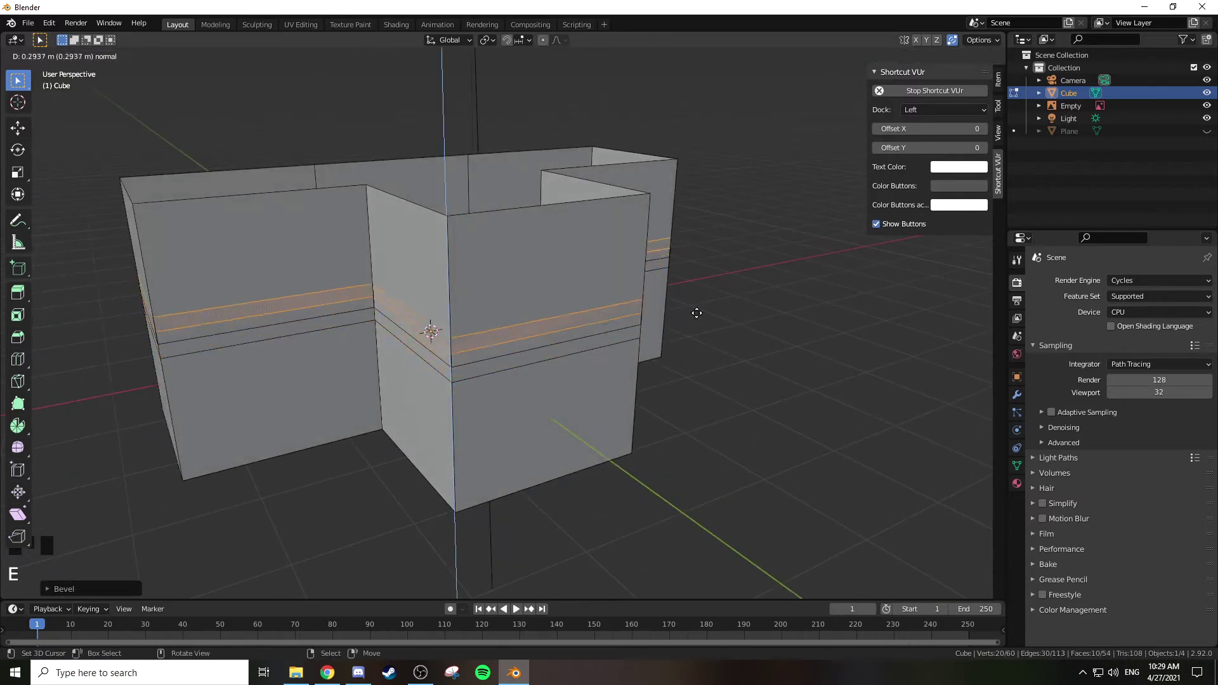
{"action": "right_click", "coordinate": [733, 316]}
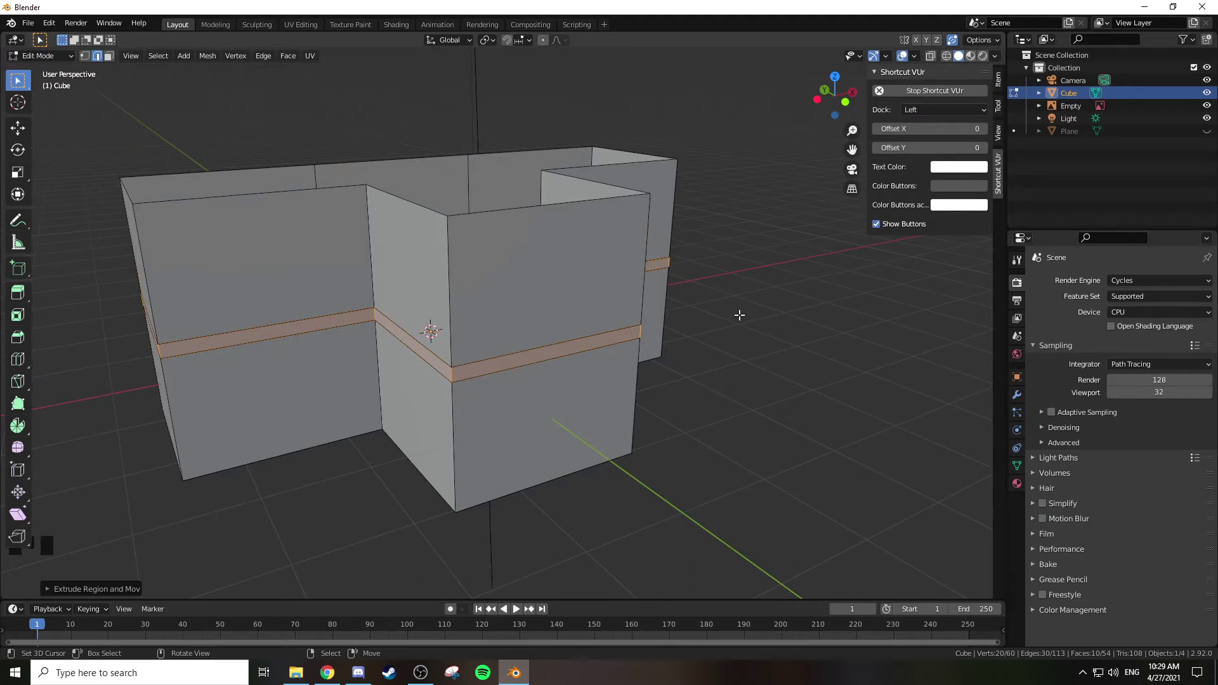
{"action": "key", "text": "ctrl+z"}
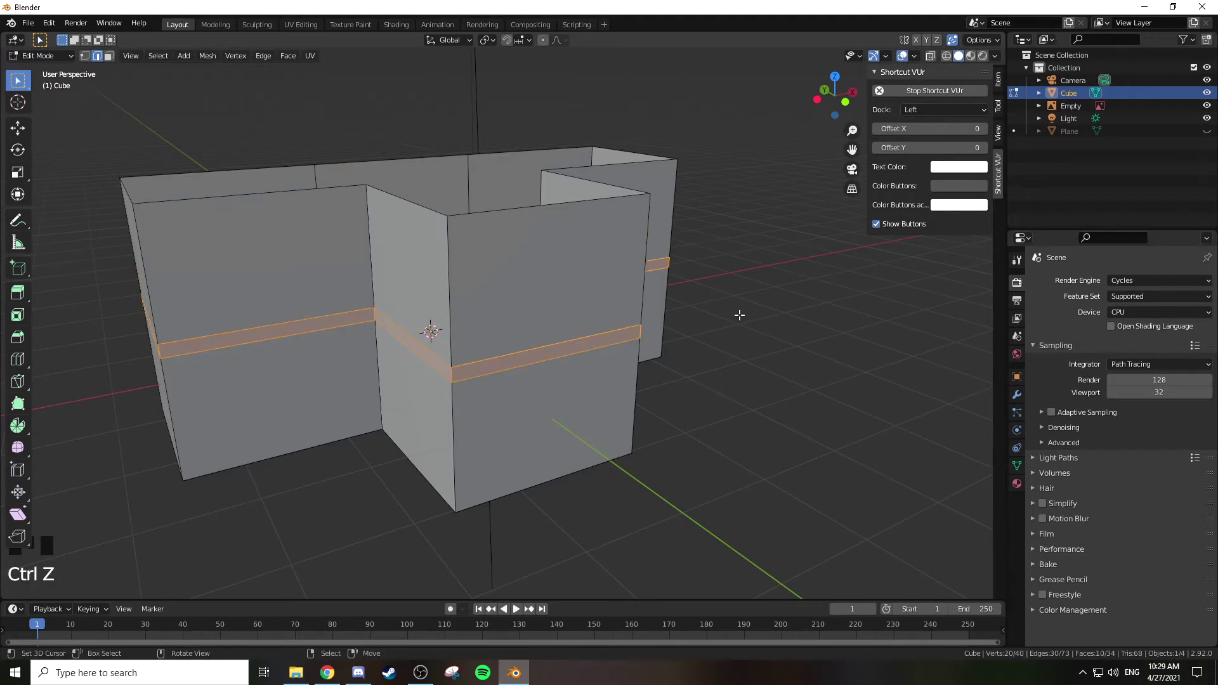
Step: Try to extrude the band faces outward along their normals by about 0.33 m
{"action": "key", "text": "alt+e"}
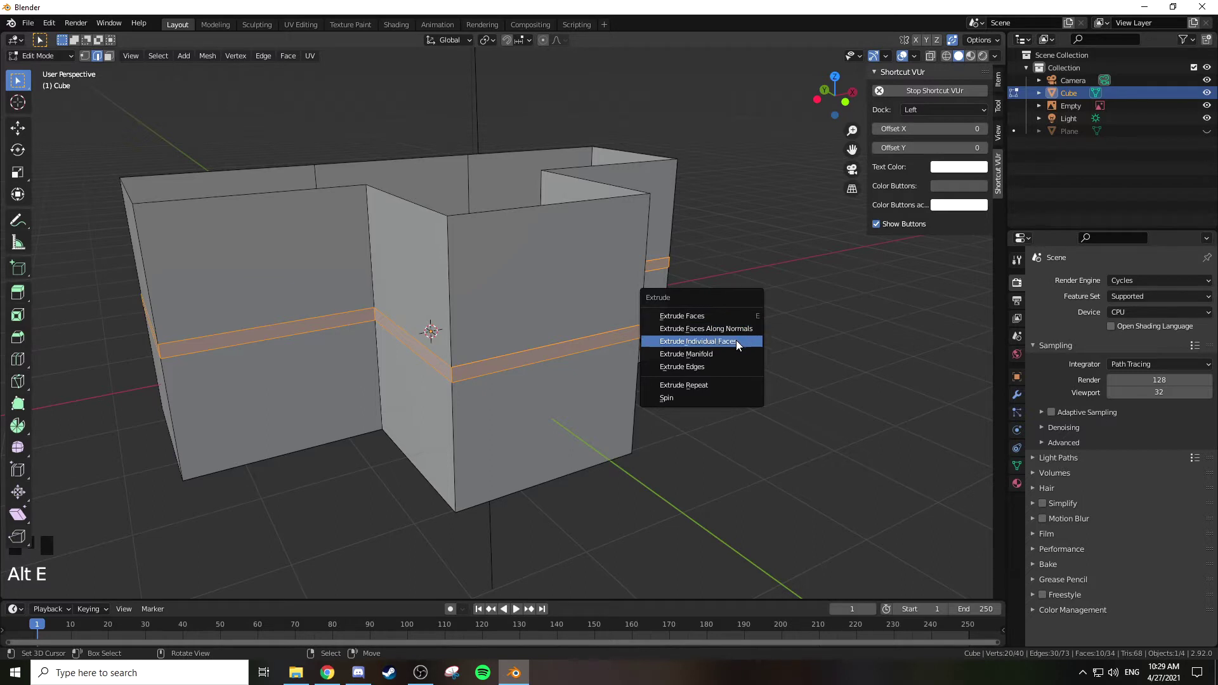
{"action": "left_click", "coordinate": [735, 331]}
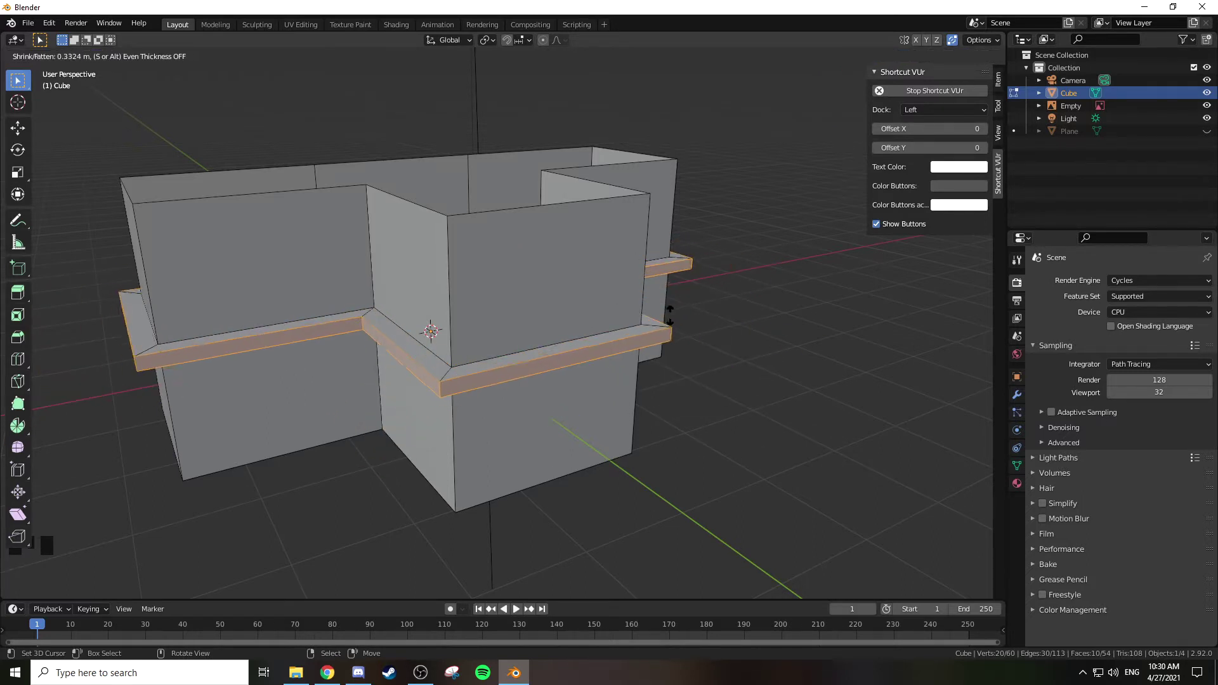
{"action": "right_click", "coordinate": [736, 331]}
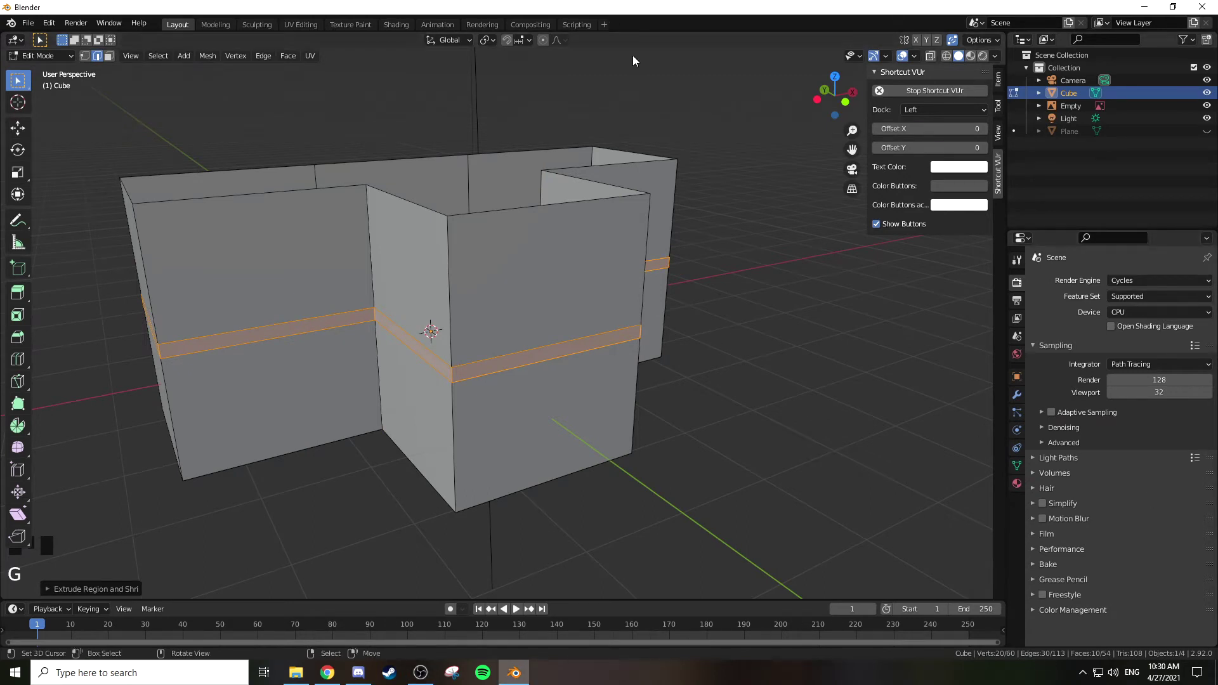
{"action": "key", "text": "ctrl+z"}
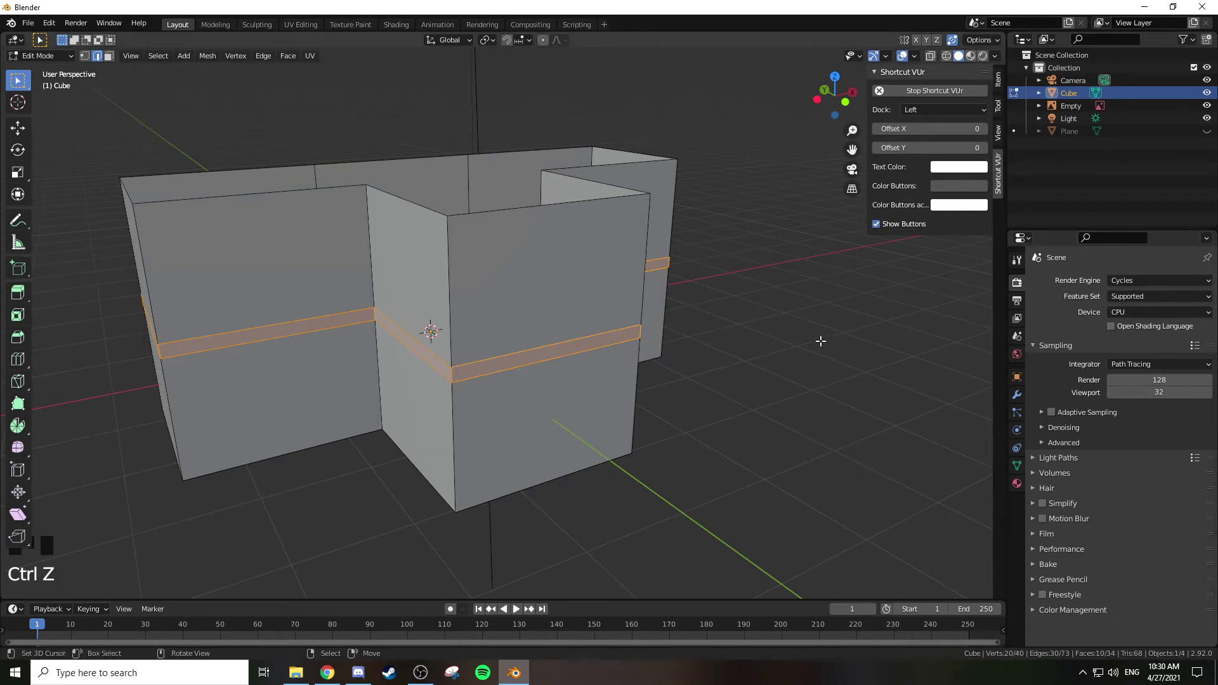
Step: Extrude the band faces along their normals into a thin projecting ledge around the walls
{"action": "key", "text": "alt+e"}
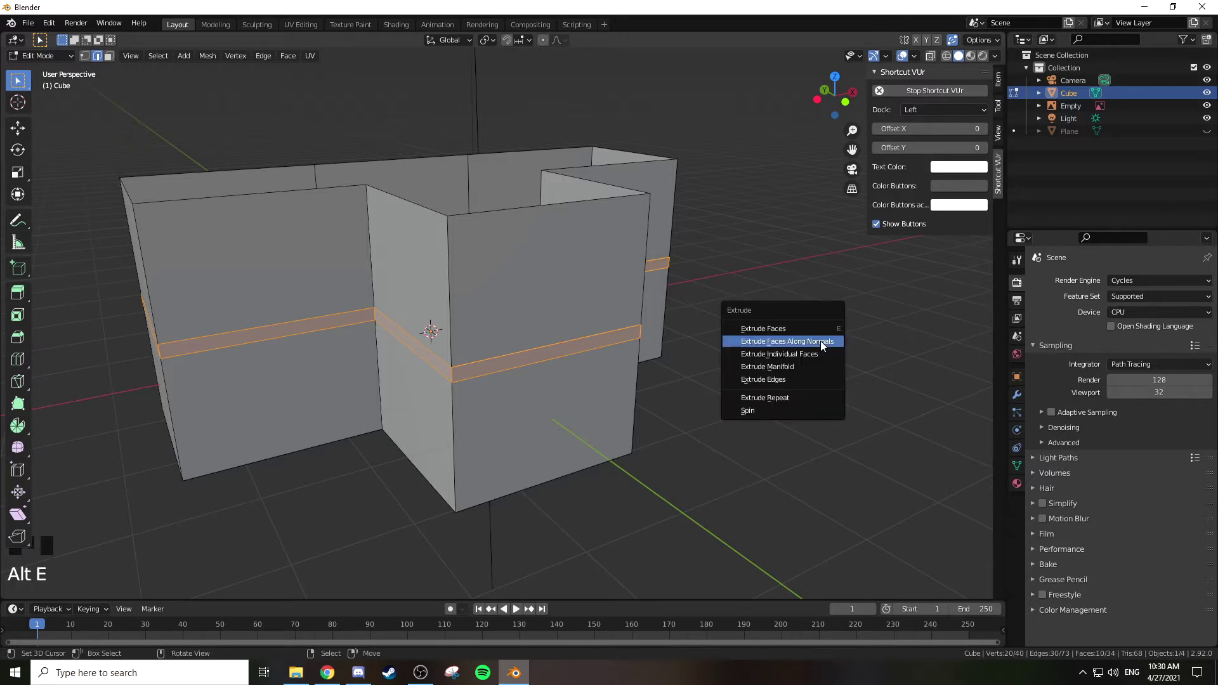
{"action": "left_click", "coordinate": [820, 341]}
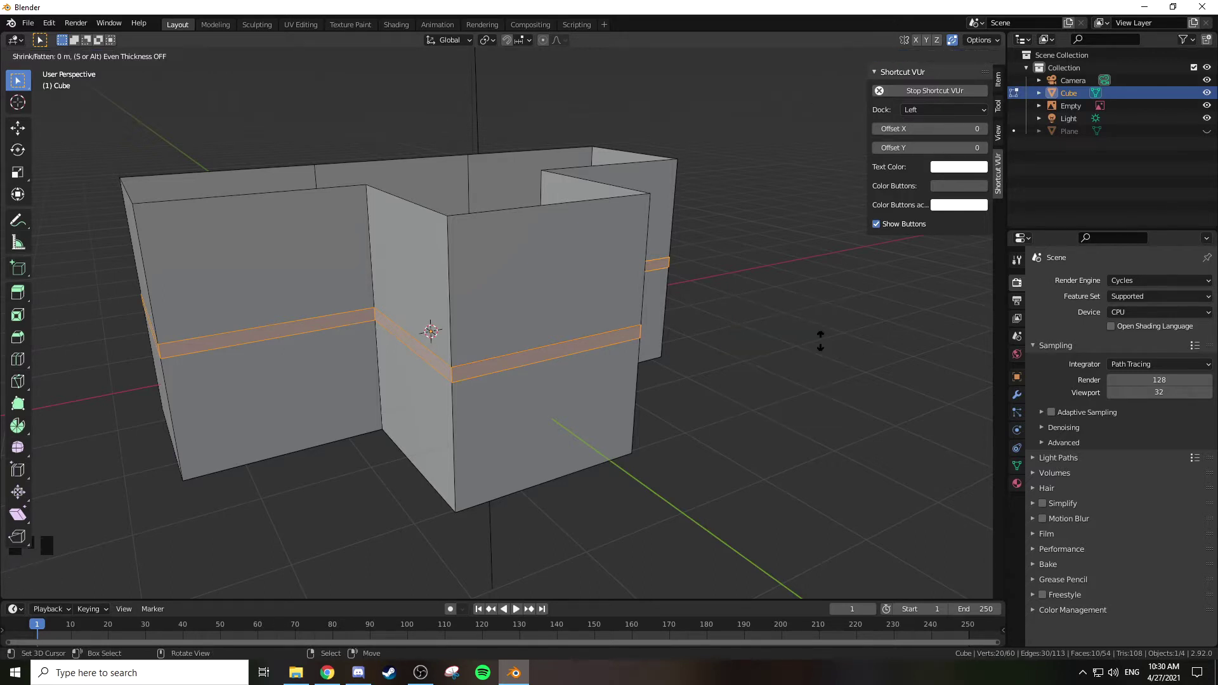
{"action": "left_click", "coordinate": [810, 297]}
Step: Examine the wall ledge from above and compare the front view with the reference church in Object Mode
{"action": "middle_click_drag", "start_coordinate": [810, 294], "coordinate": [734, 378]}
{"action": "key", "text": "KP_7"}
{"action": "scroll", "coordinate": [742, 380], "scroll_direction": "down", "scroll_amount": 3}
{"action": "middle_click_drag", "start_coordinate": [734, 386], "coordinate": [699, 270]}
{"action": "key", "text": "Tab"}
{"action": "middle_click_drag", "start_coordinate": [609, 333], "coordinate": [683, 363]}
{"action": "key", "text": "KP_1"}
{"action": "scroll", "coordinate": [634, 354], "scroll_direction": "up", "scroll_amount": 2}
{"action": "scroll", "coordinate": [502, 320], "scroll_direction": "down", "scroll_amount": 1}
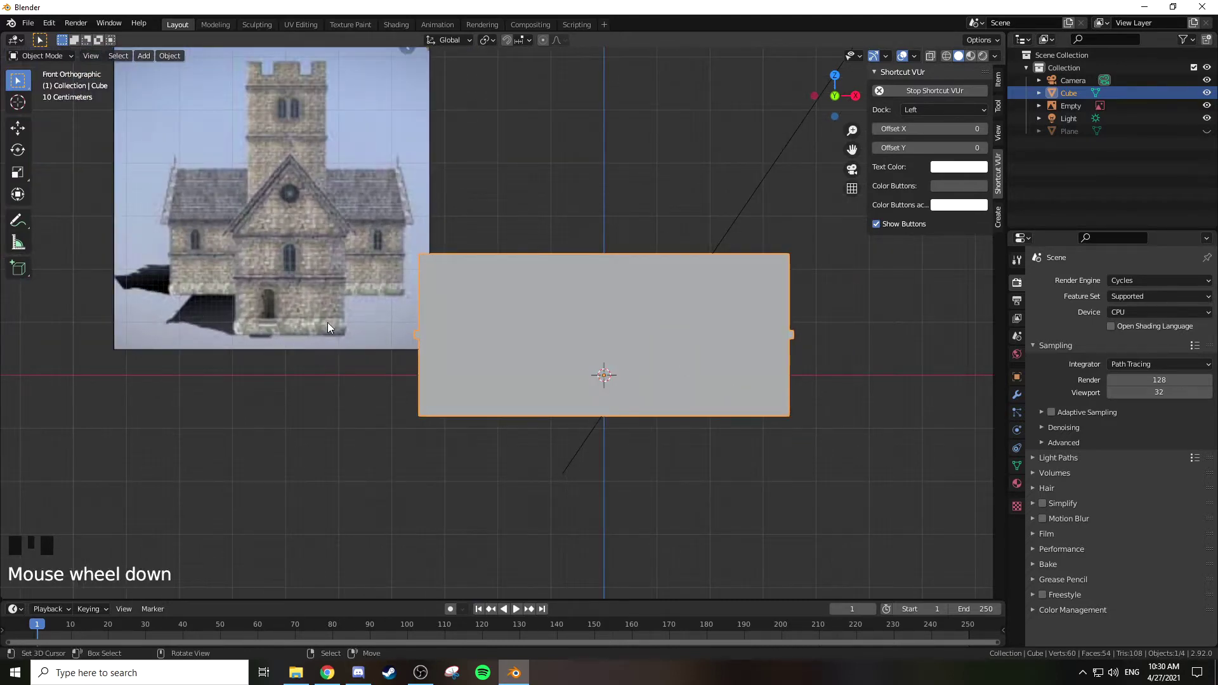
Step: Delete the four bottom faces of the T-shaped block in Edit Mode, leaving the walls open underneath
{"action": "middle_click_drag", "start_coordinate": [465, 349], "coordinate": [561, 267], "text": "shift"}
{"action": "key", "text": "Tab"}
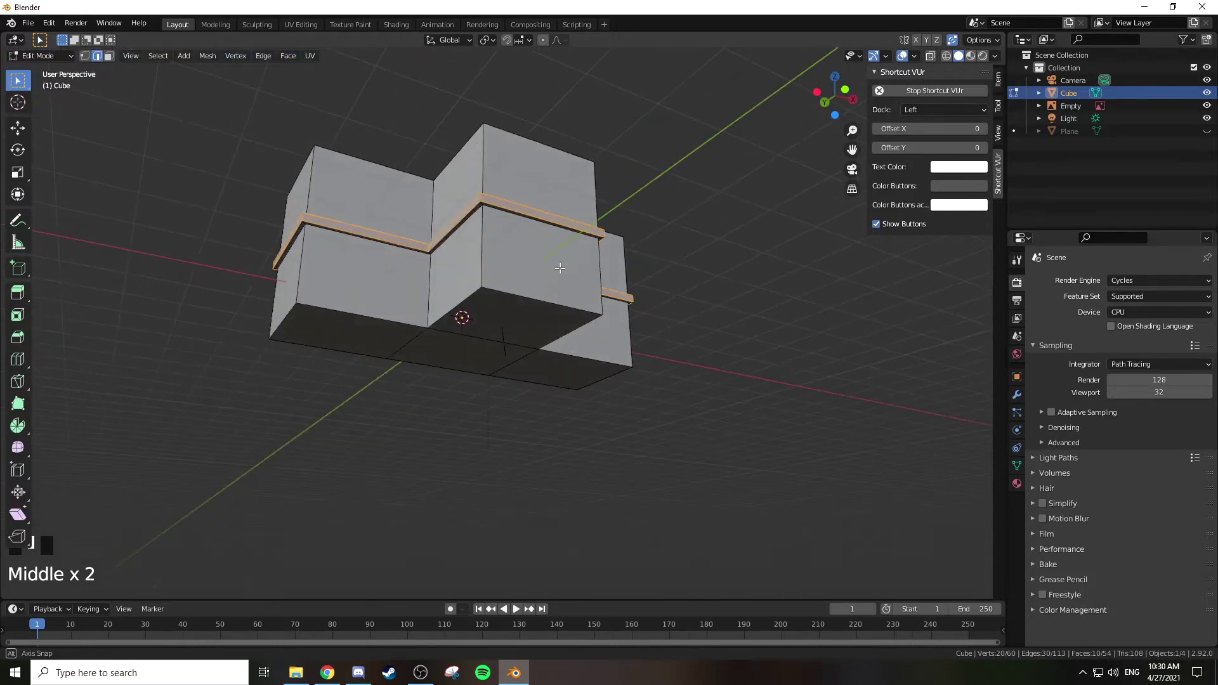
{"action": "key", "text": "3"}
{"action": "right_click", "coordinate": [400, 337]}
{"action": "right_click", "coordinate": [444, 349], "text": "shift"}
{"action": "right_click", "coordinate": [485, 324], "text": "shift"}
{"action": "right_click", "coordinate": [539, 367], "text": "shift"}
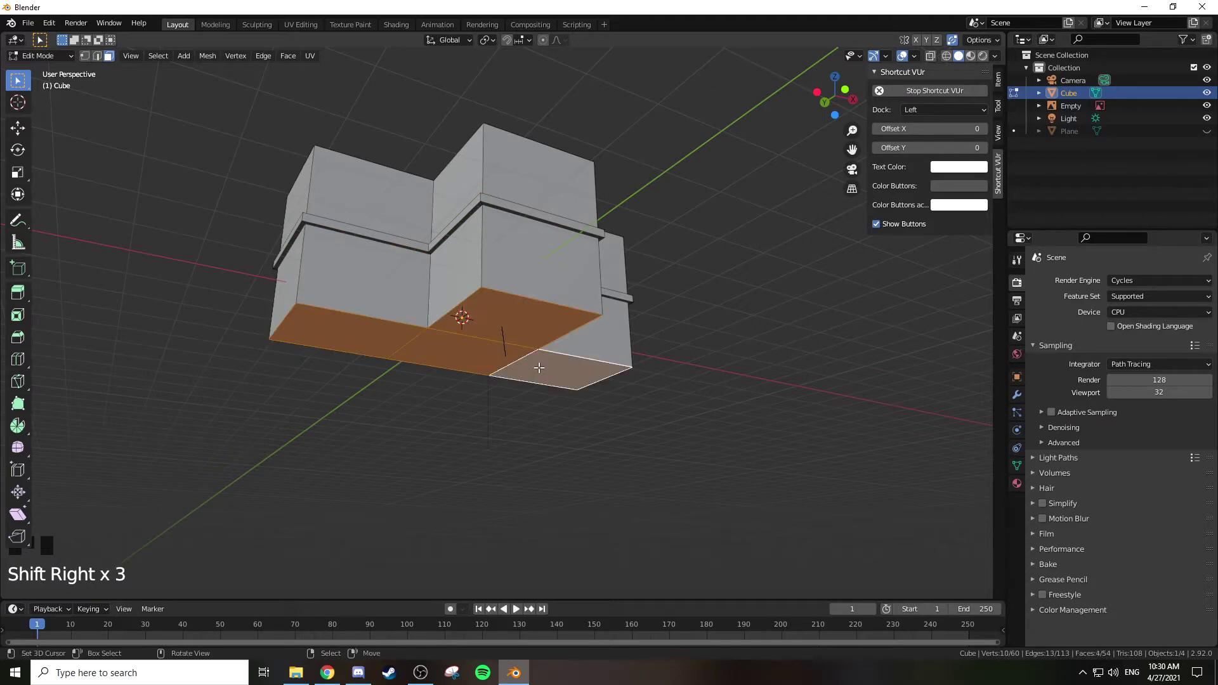
{"action": "key", "text": "x"}
{"action": "left_click", "coordinate": [538, 368]}
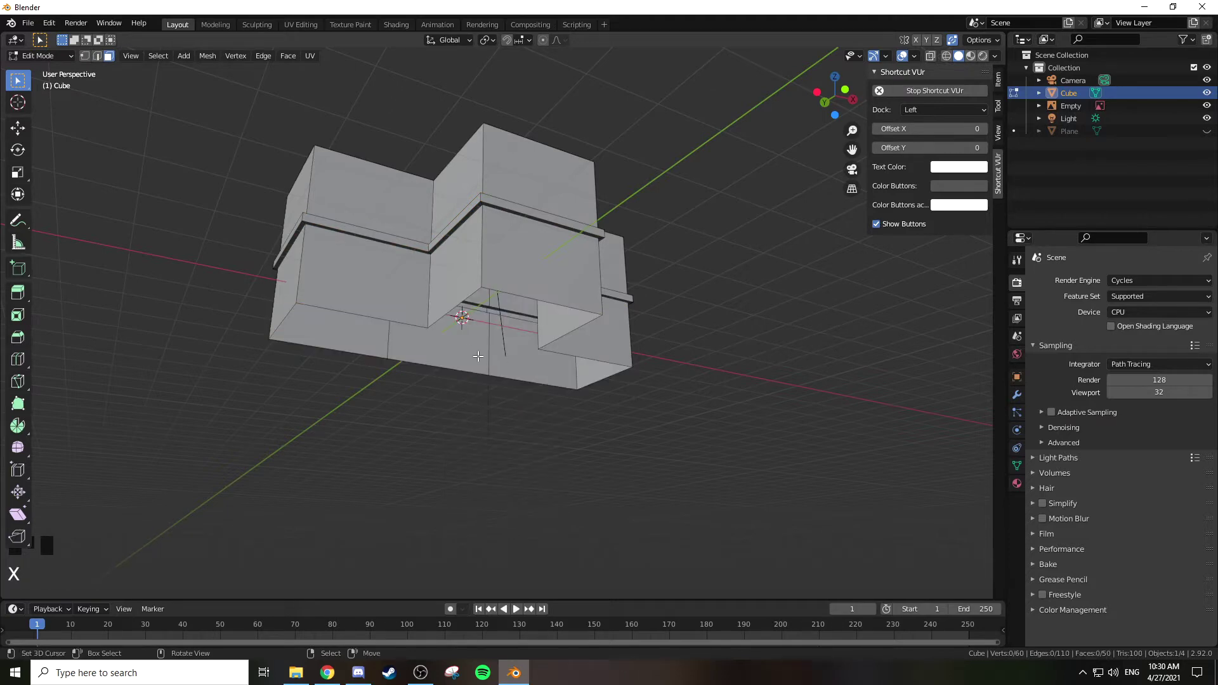
Step: Extrude the bottom edge loop of the walls downward along Z by about 0.38 m as a base strip
{"action": "key", "text": "2"}
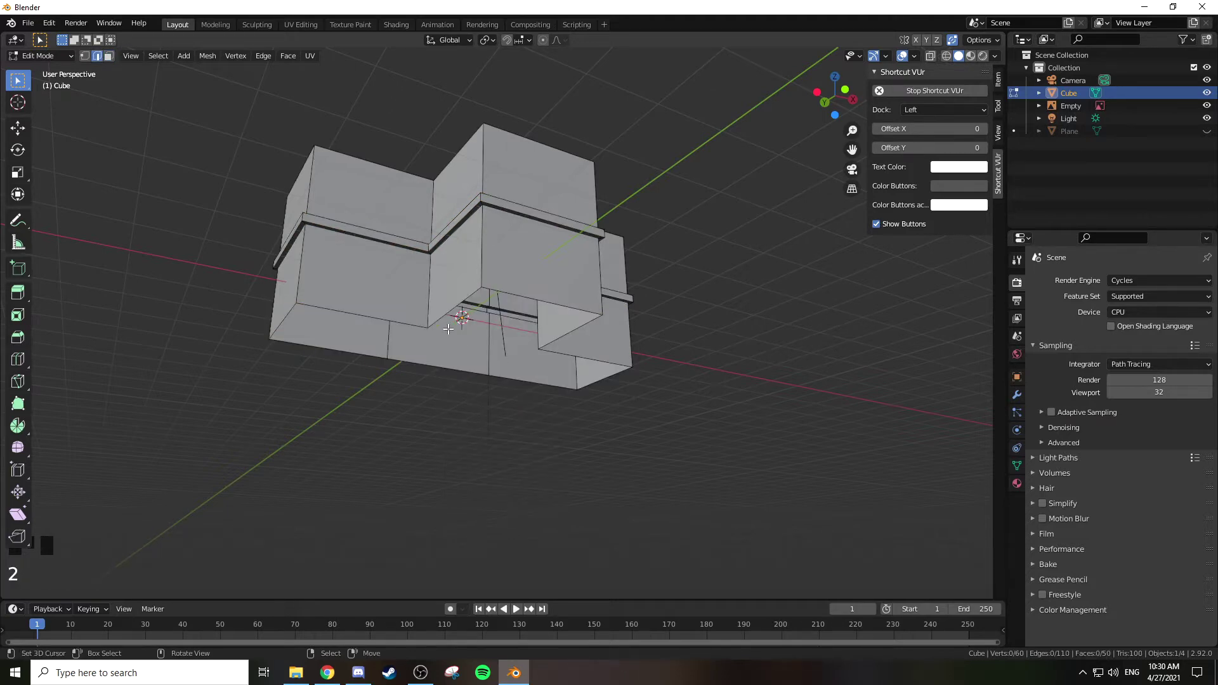
{"action": "right_click", "coordinate": [452, 319], "text": "alt"}
{"action": "middle_click_drag", "start_coordinate": [514, 283], "coordinate": [489, 353]}
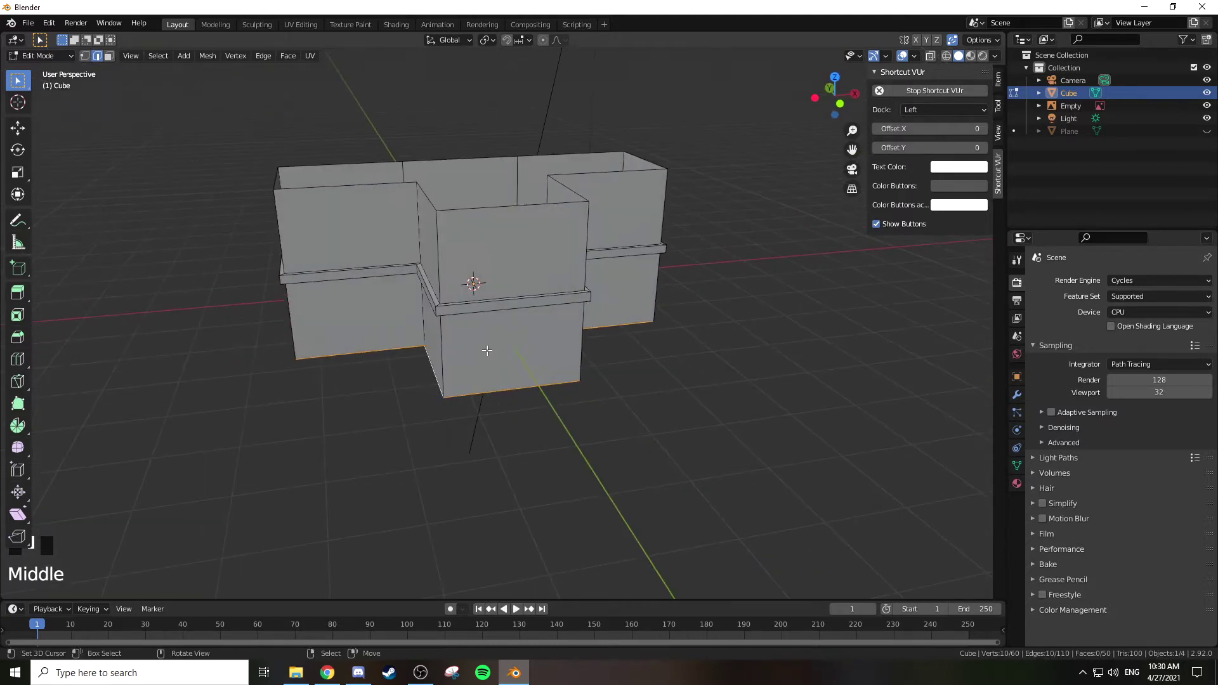
{"action": "key", "text": "KP_1"}
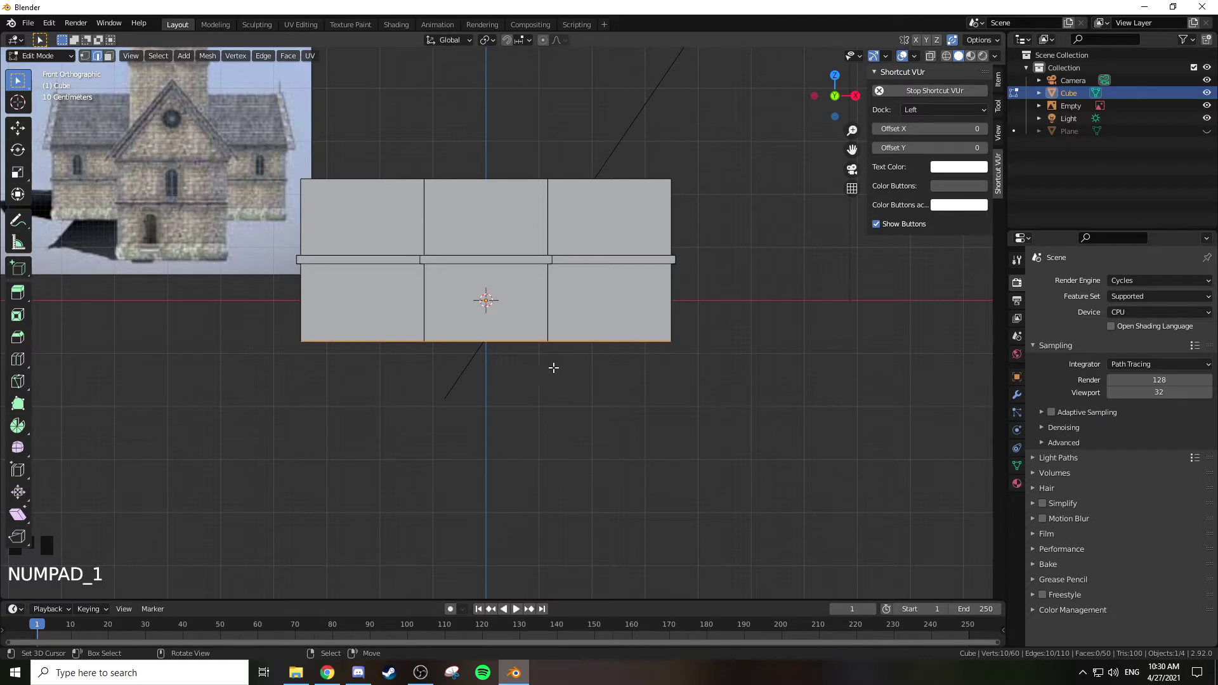
{"action": "key", "text": "e"}
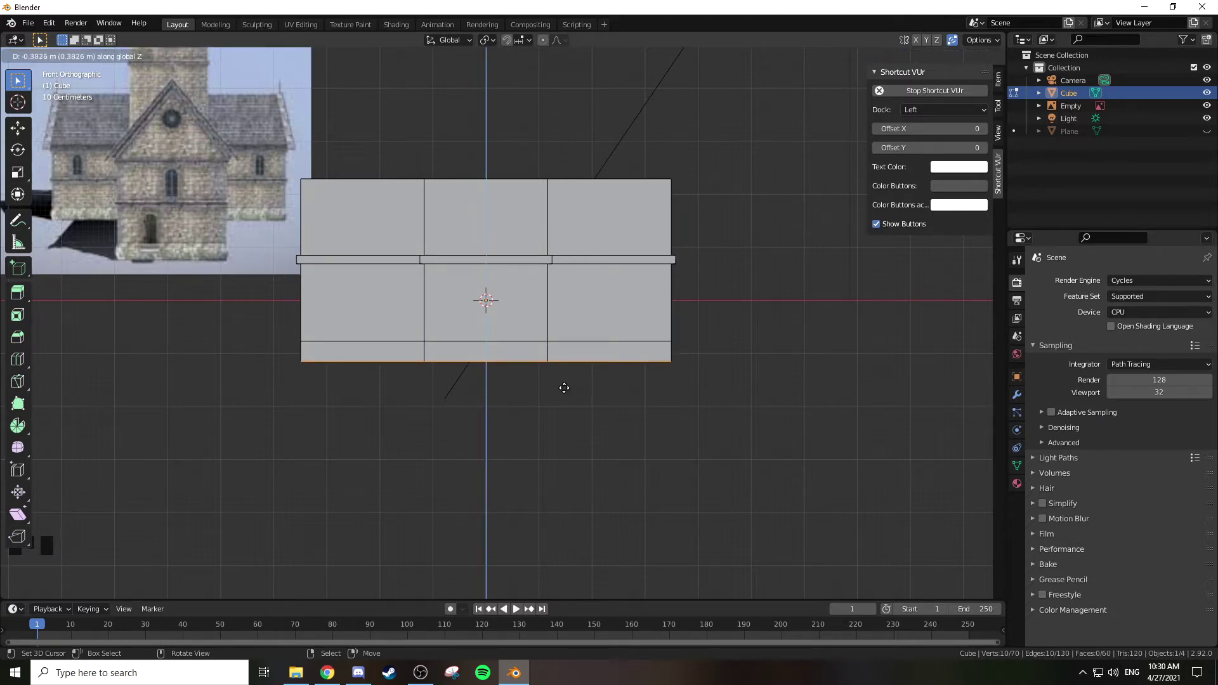
{"action": "left_click", "coordinate": [564, 387]}
{"action": "left_click", "coordinate": [570, 393]}
Step: Extrude the full loop of base strip faces outward along their normals by about 0.08 m
{"action": "middle_click_drag", "start_coordinate": [569, 393], "coordinate": [526, 399]}
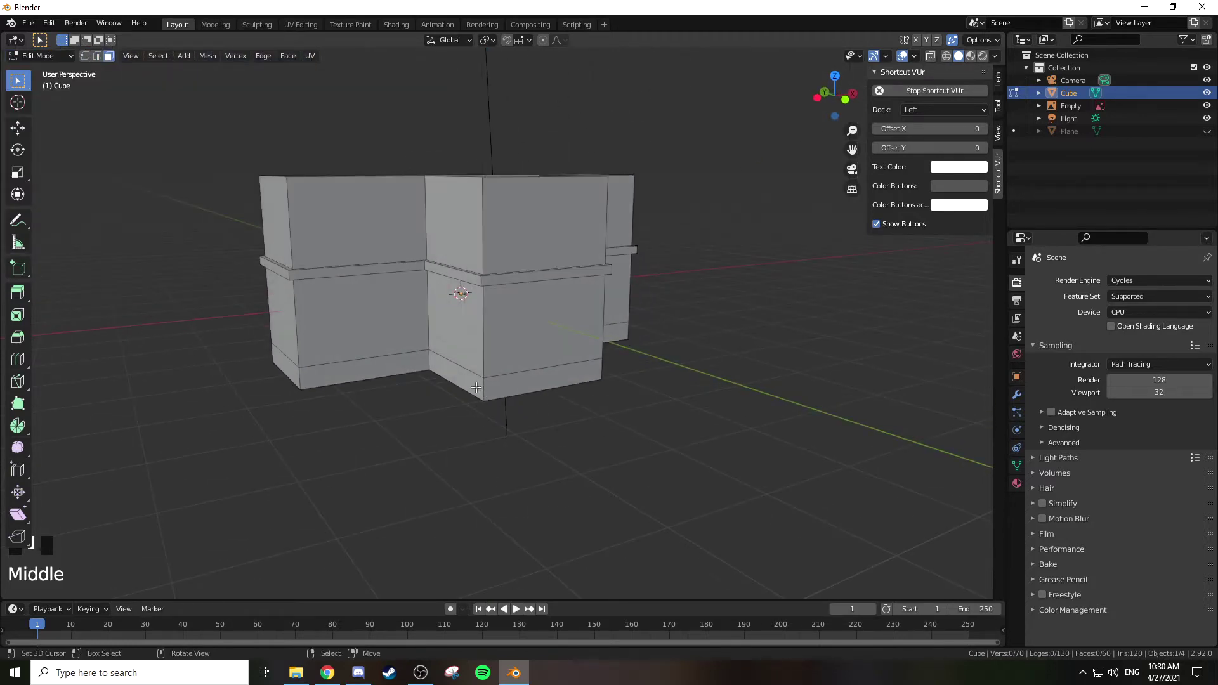
{"action": "key", "text": "alt"}
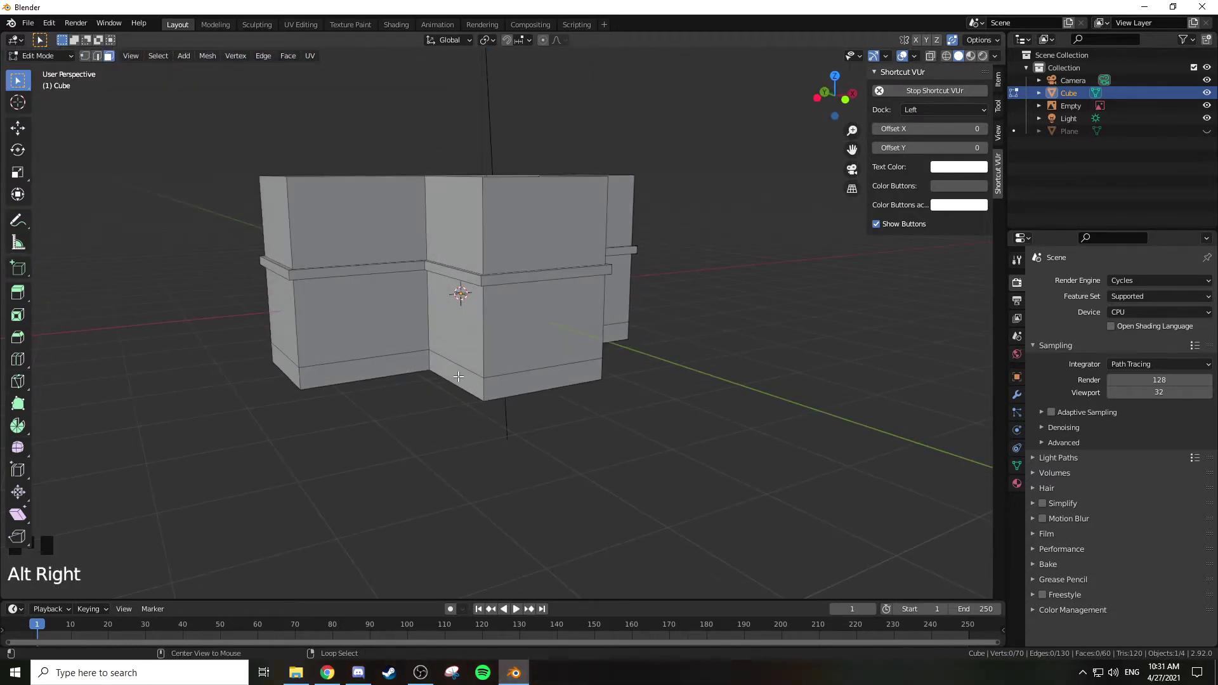
{"action": "right_click", "coordinate": [455, 376], "text": "alt"}
{"action": "right_click", "coordinate": [455, 375], "text": "alt"}
{"action": "right_click", "coordinate": [469, 372], "text": "alt"}
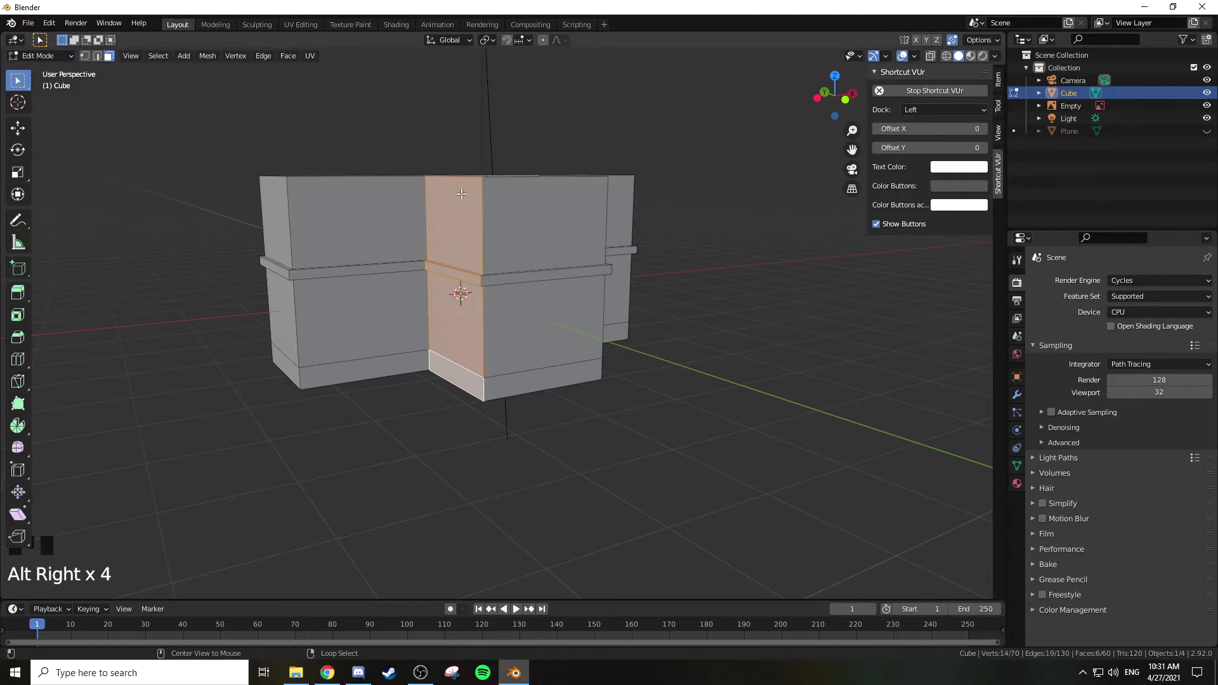
{"action": "middle_click_drag", "start_coordinate": [463, 291], "coordinate": [482, 322]}
{"action": "key", "text": "alt"}
{"action": "middle_click_drag", "start_coordinate": [482, 407], "coordinate": [454, 307]}
{"action": "scroll", "coordinate": [509, 334], "scroll_direction": "up", "scroll_amount": 2}
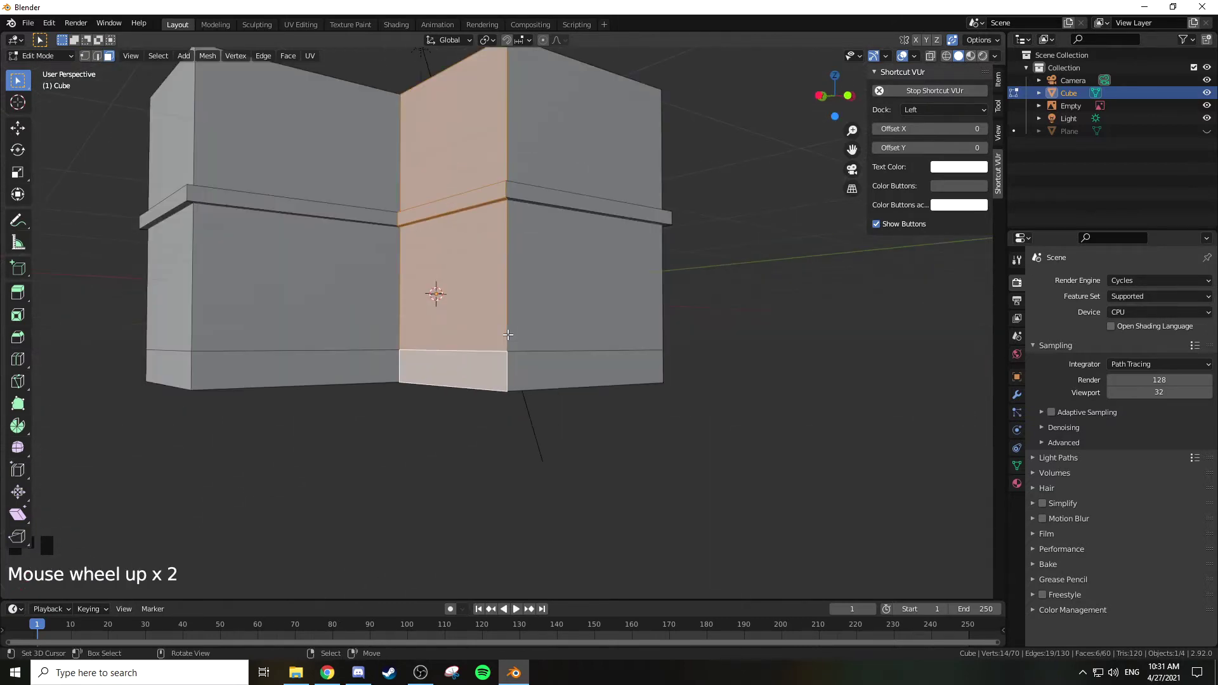
{"action": "right_click", "coordinate": [511, 374], "text": "alt"}
{"action": "middle_click_drag", "start_coordinate": [512, 374], "coordinate": [282, 405]}
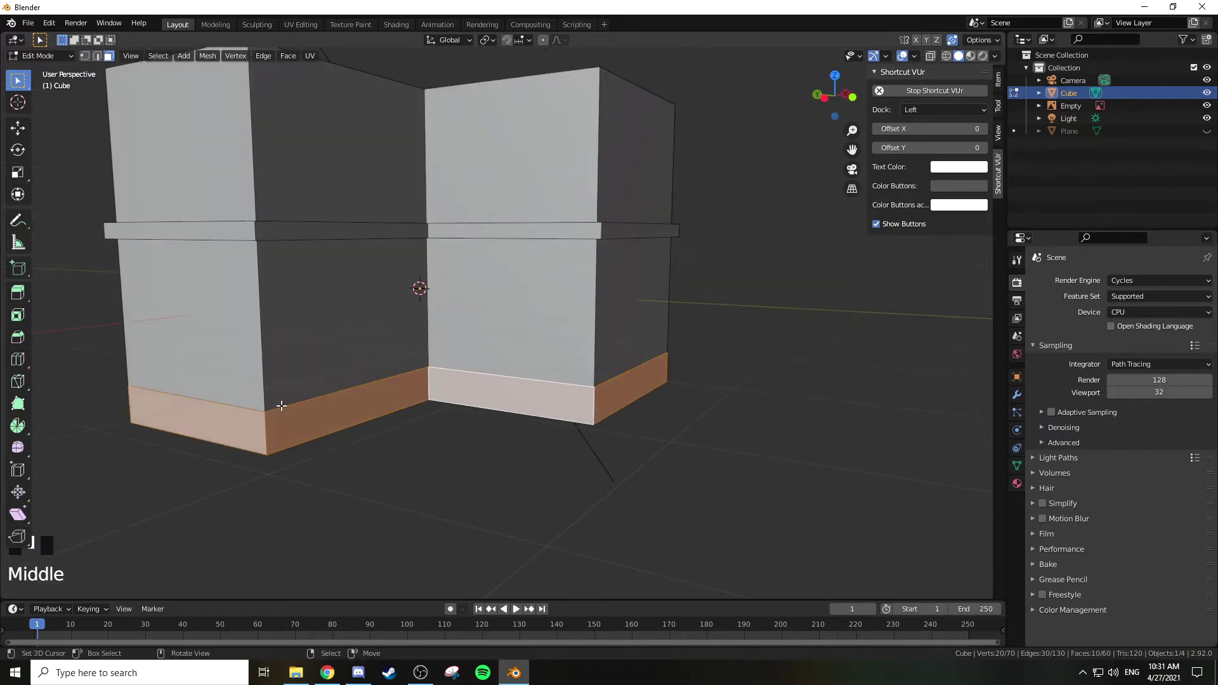
{"action": "middle_click_drag", "start_coordinate": [645, 355], "coordinate": [589, 393]}
{"action": "scroll", "coordinate": [542, 383], "scroll_direction": "down", "scroll_amount": 2}
{"action": "scroll", "coordinate": [588, 393], "scroll_direction": "up", "scroll_amount": 1}
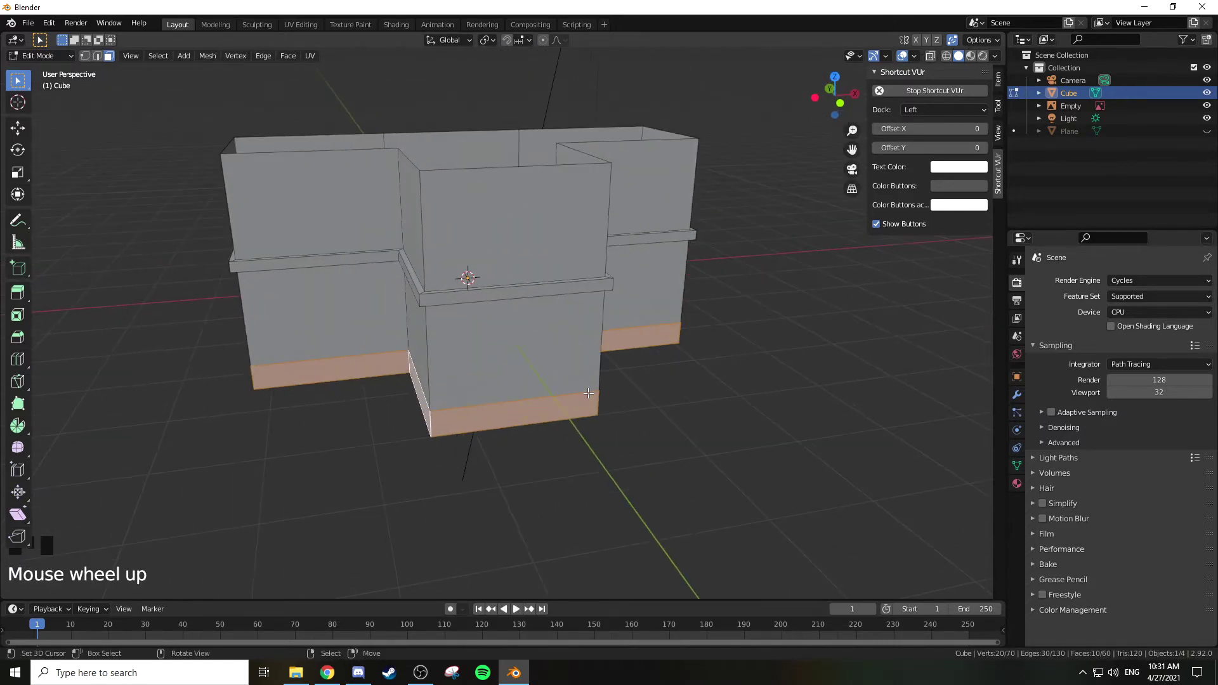
{"action": "key", "text": "alt+e"}
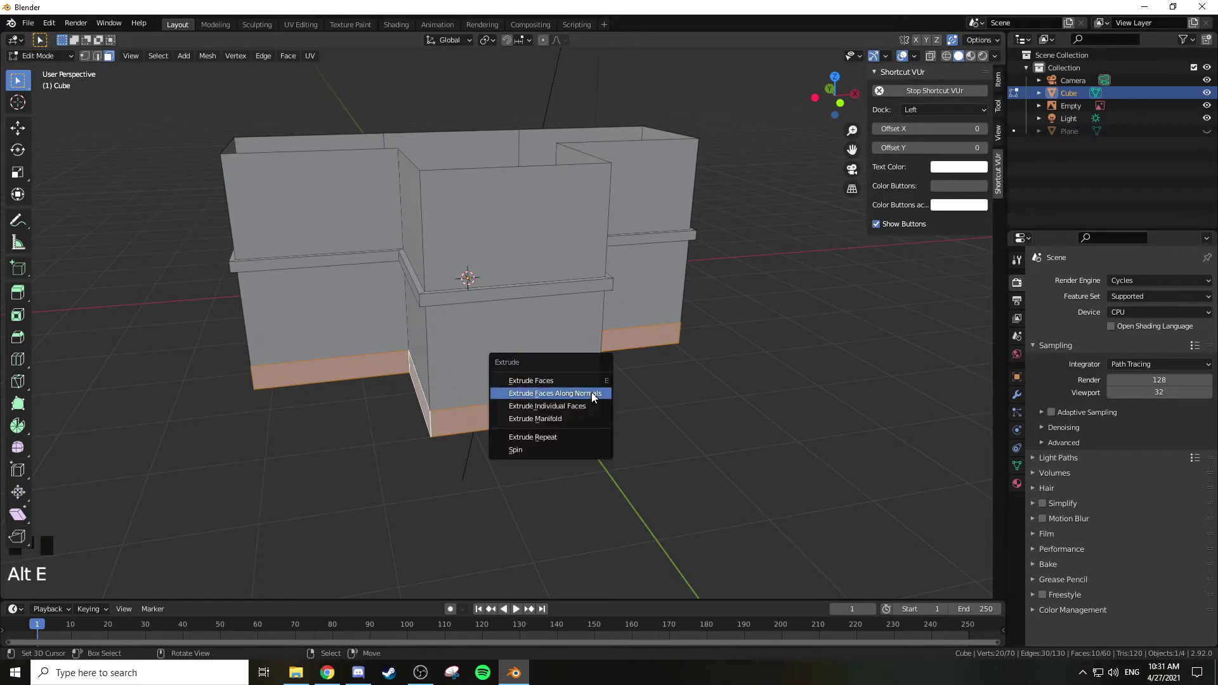
{"action": "left_click", "coordinate": [590, 393]}
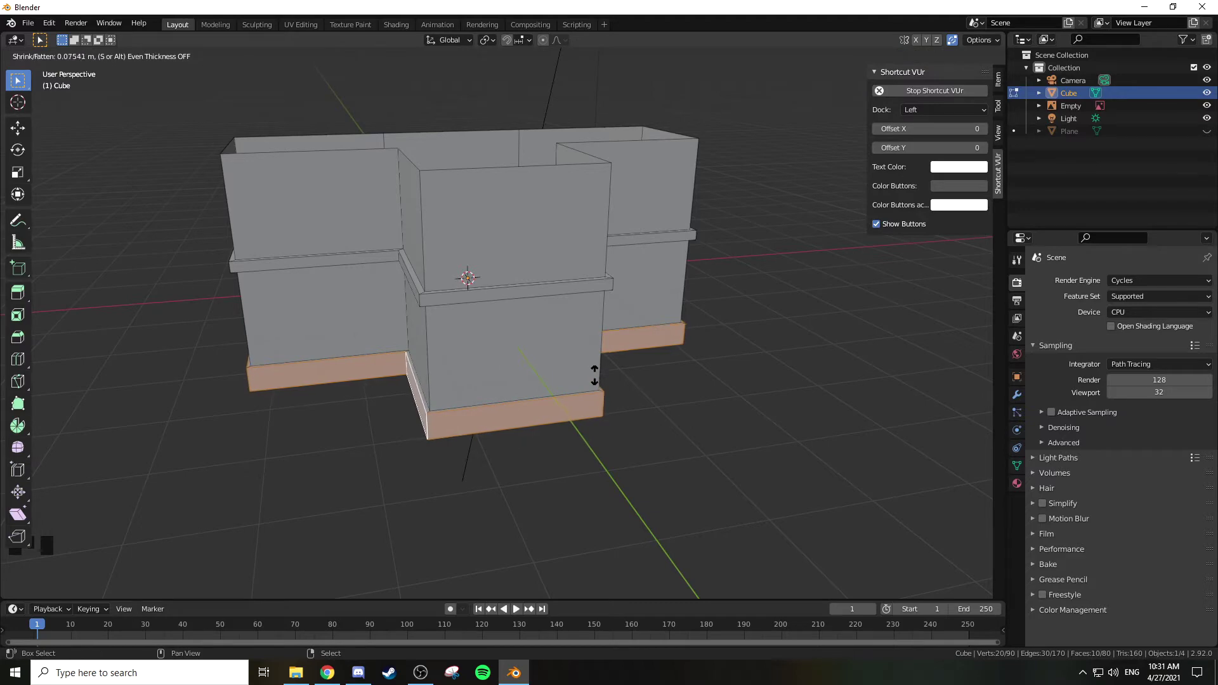
{"action": "left_click", "coordinate": [595, 366]}
Step: Delete the ring of downward-facing faces on the underside of the thickened base strip
{"action": "middle_click_drag", "start_coordinate": [595, 366], "coordinate": [541, 250]}
{"action": "key", "text": "2"}
{"action": "key", "text": "3"}
{"action": "mouse_move", "coordinate": [487, 220]}
{"action": "middle_mouse_down"}
{"action": "mouse_move", "coordinate": [503, 223]}
{"action": "mouse_move", "coordinate": [504, 207]}
{"action": "middle_mouse_up"}
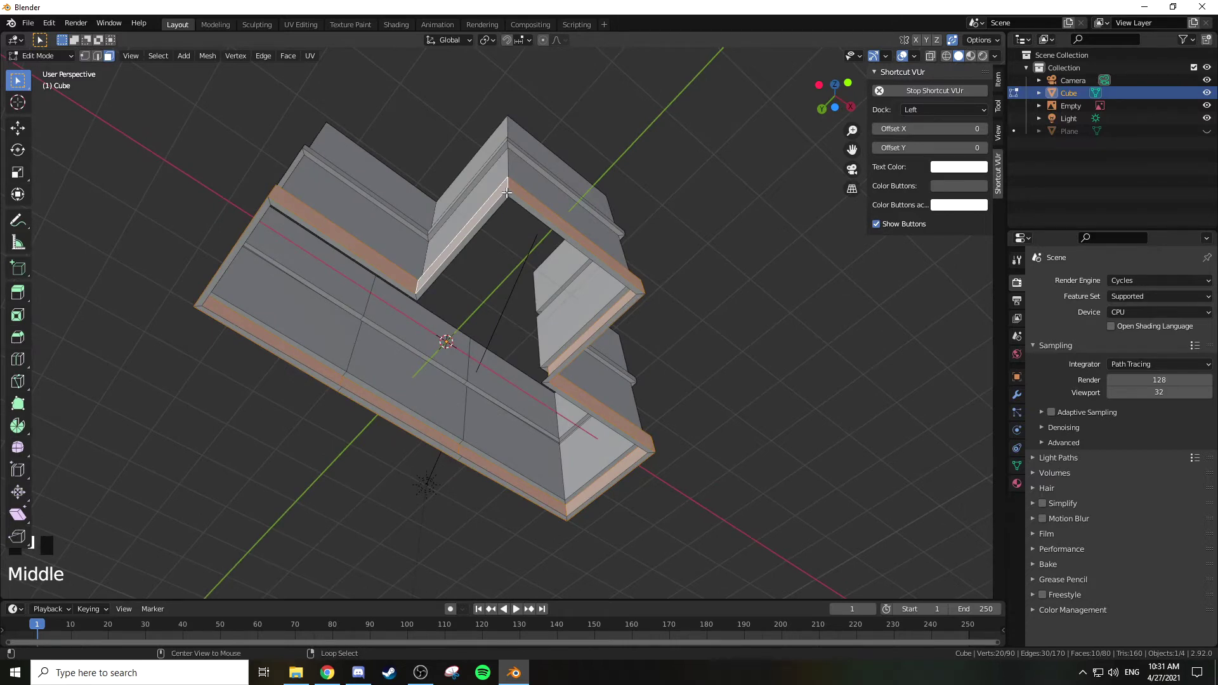
{"action": "right_click", "coordinate": [506, 192], "text": "alt"}
{"action": "right_click", "coordinate": [512, 196], "text": "alt"}
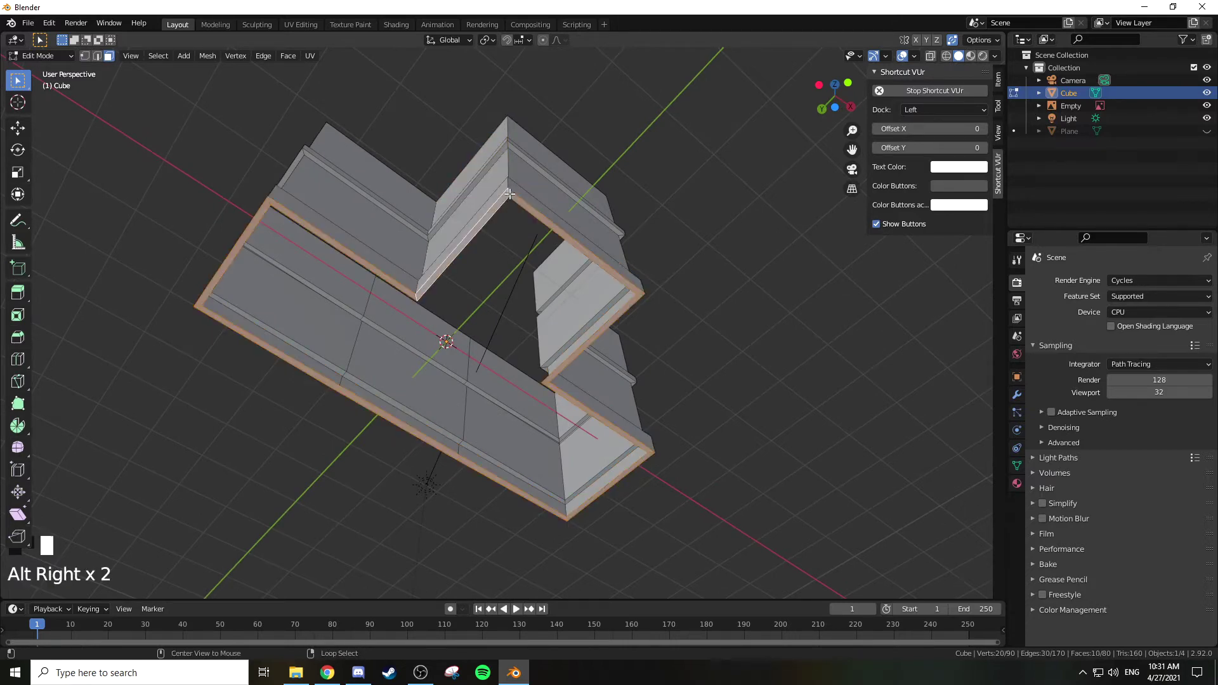
{"action": "middle_click_drag", "start_coordinate": [529, 199], "coordinate": [511, 350]}
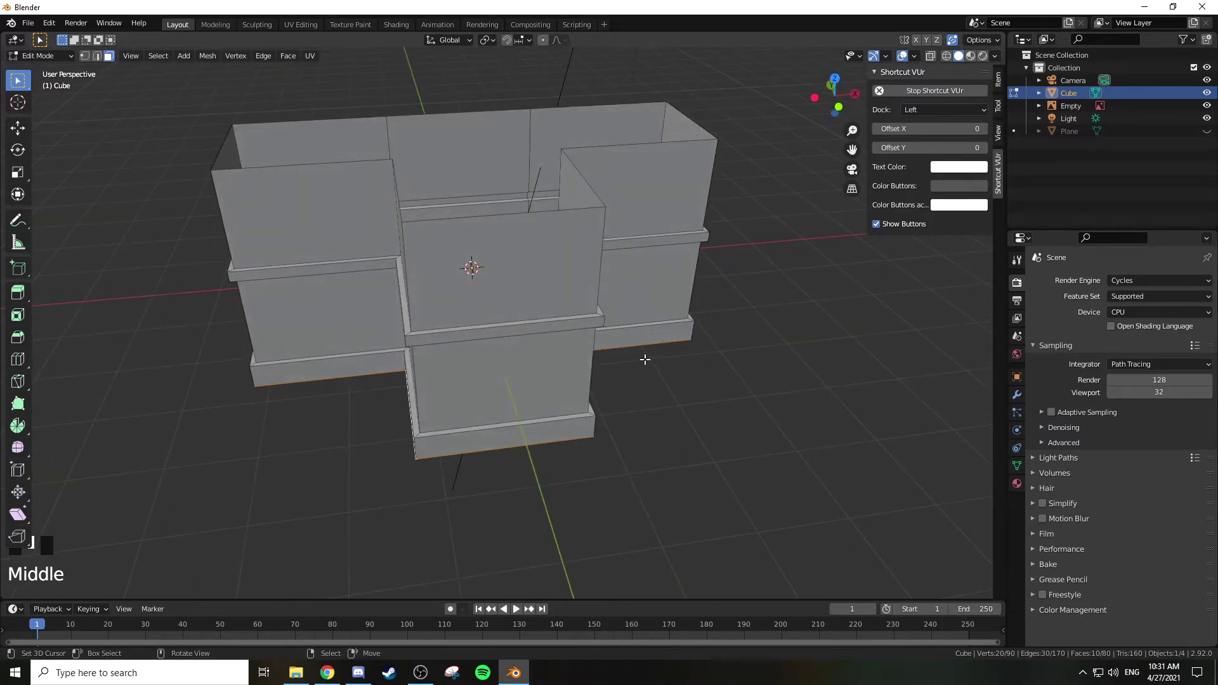
{"action": "middle_click_drag", "start_coordinate": [645, 359], "coordinate": [671, 263]}
{"action": "key", "text": "x"}
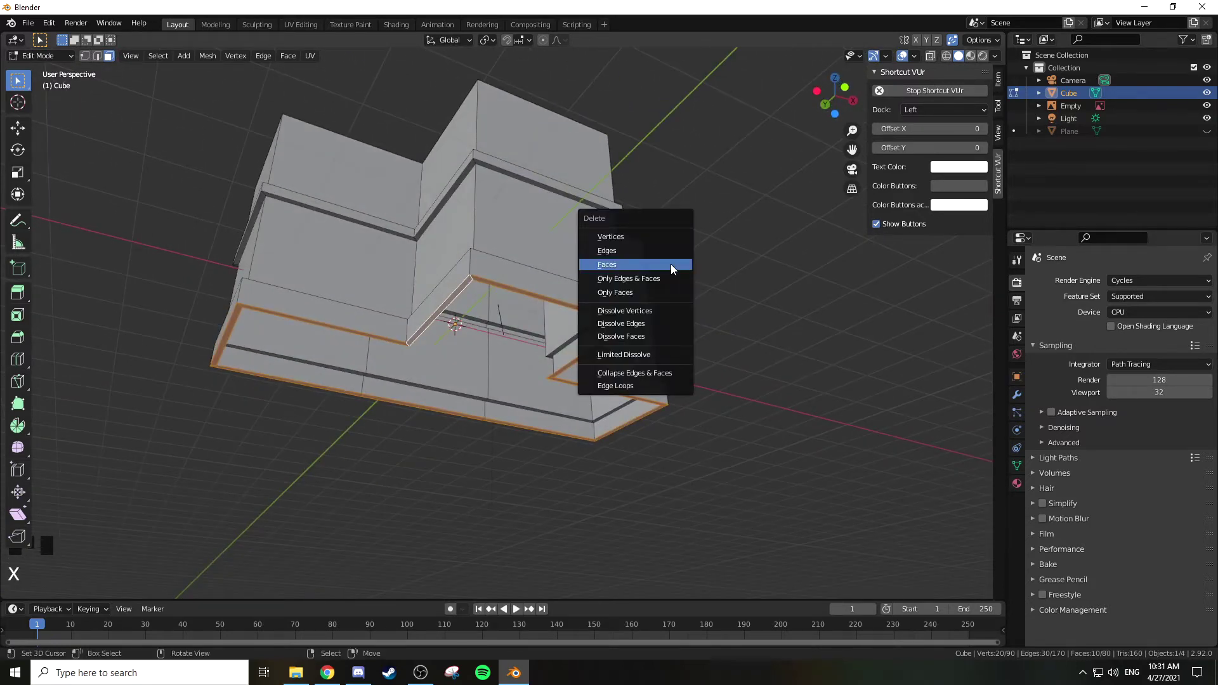
{"action": "left_click", "coordinate": [671, 264]}
Step: Scale the outer bottom edge loop of the base strip slightly outward in top view, flaring the base
{"action": "key", "text": "2"}
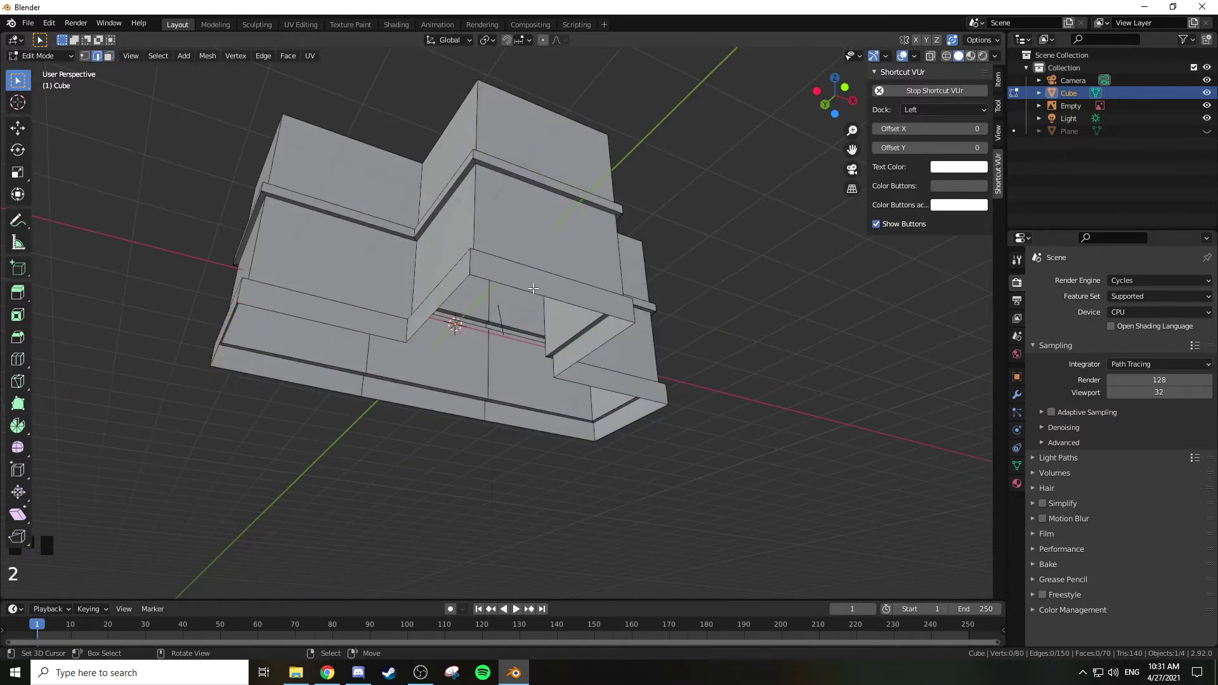
{"action": "right_click", "coordinate": [476, 281], "text": "alt"}
{"action": "middle_click_drag", "start_coordinate": [476, 281], "coordinate": [522, 389]}
{"action": "key", "text": "KP_7"}
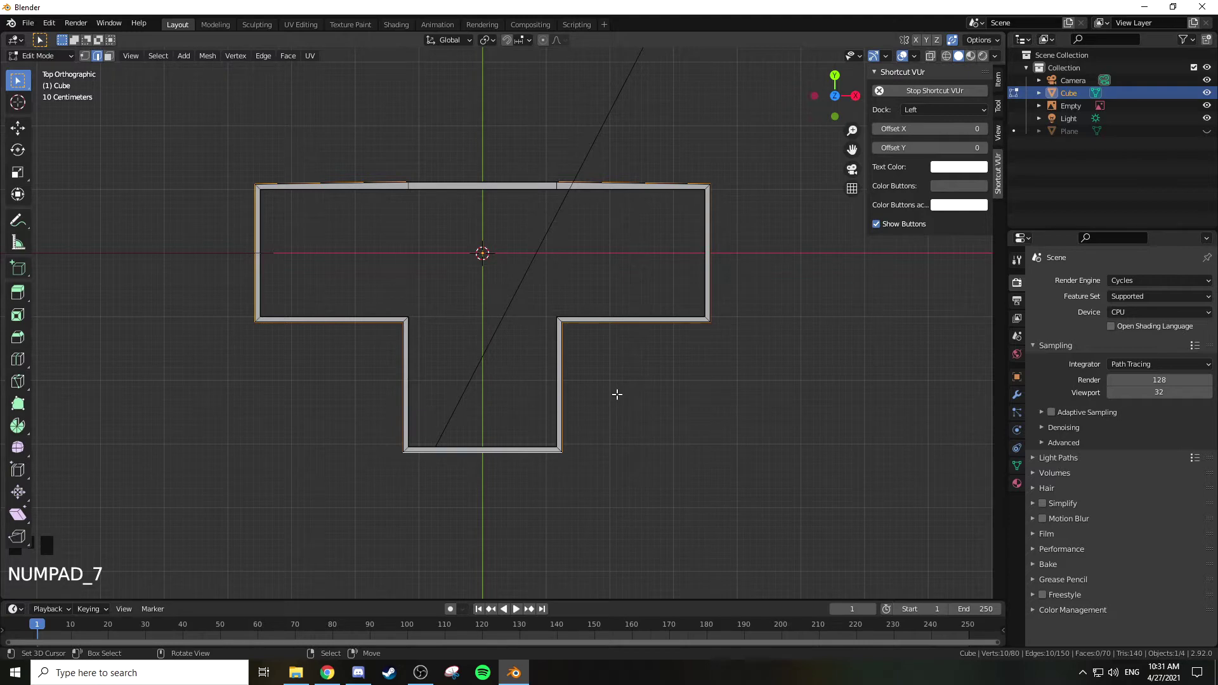
{"action": "key", "text": "s"}
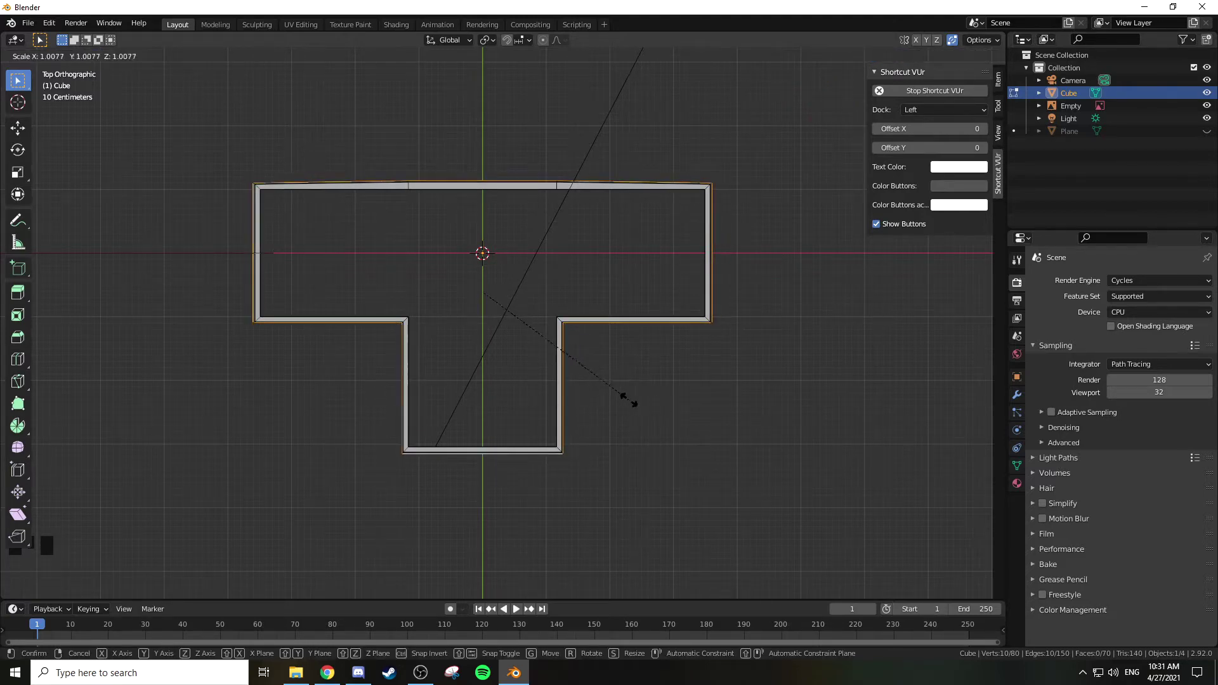
{"action": "left_click", "coordinate": [655, 408]}
Step: Examine the flared base strip at an angle in Object Mode with nothing selected in the mesh
{"action": "middle_click_drag", "start_coordinate": [628, 421], "coordinate": [599, 412]}
{"action": "key", "text": "a"}
{"action": "key", "text": "a"}
{"action": "key", "text": "a"}
{"action": "key", "text": "Tab"}
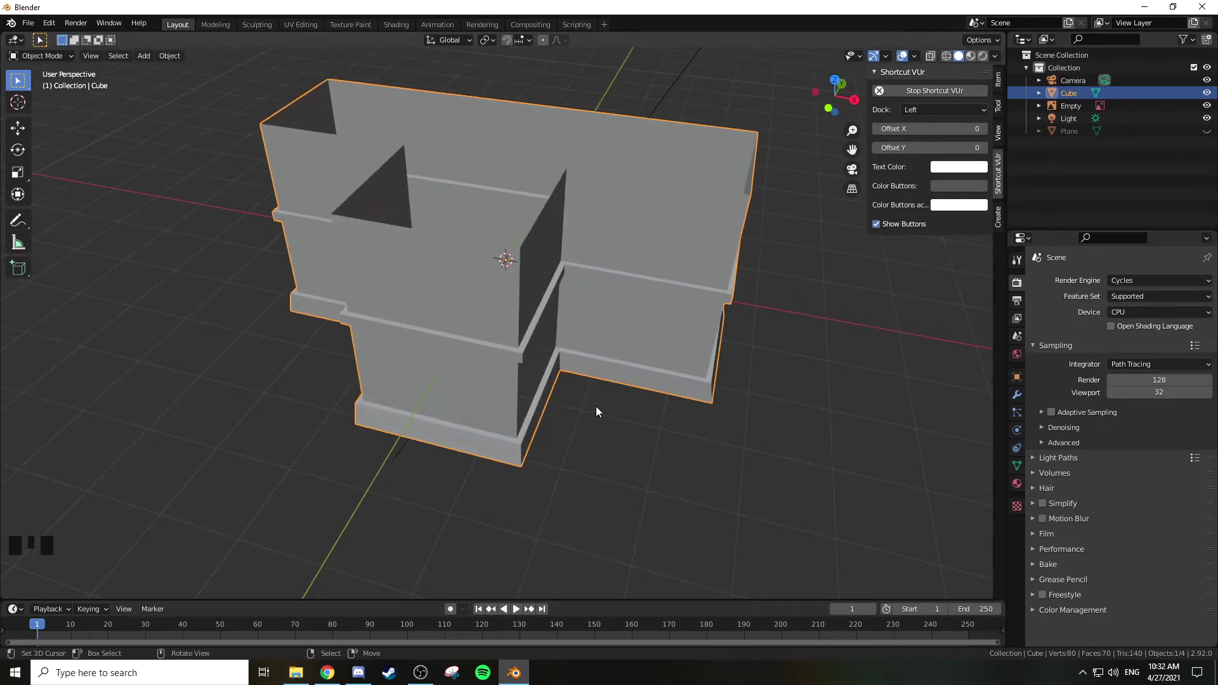
Step: Restore the bottom edge loop selection in Edit Mode and scale it outward again by a factor of about 1.01
{"action": "key", "text": "Tab"}
{"action": "key", "text": "ctrl+z"}
{"action": "key", "text": "ctrl+z"}
{"action": "key", "text": "ctrl+z"}
{"action": "key", "text": "ctrl+z"}
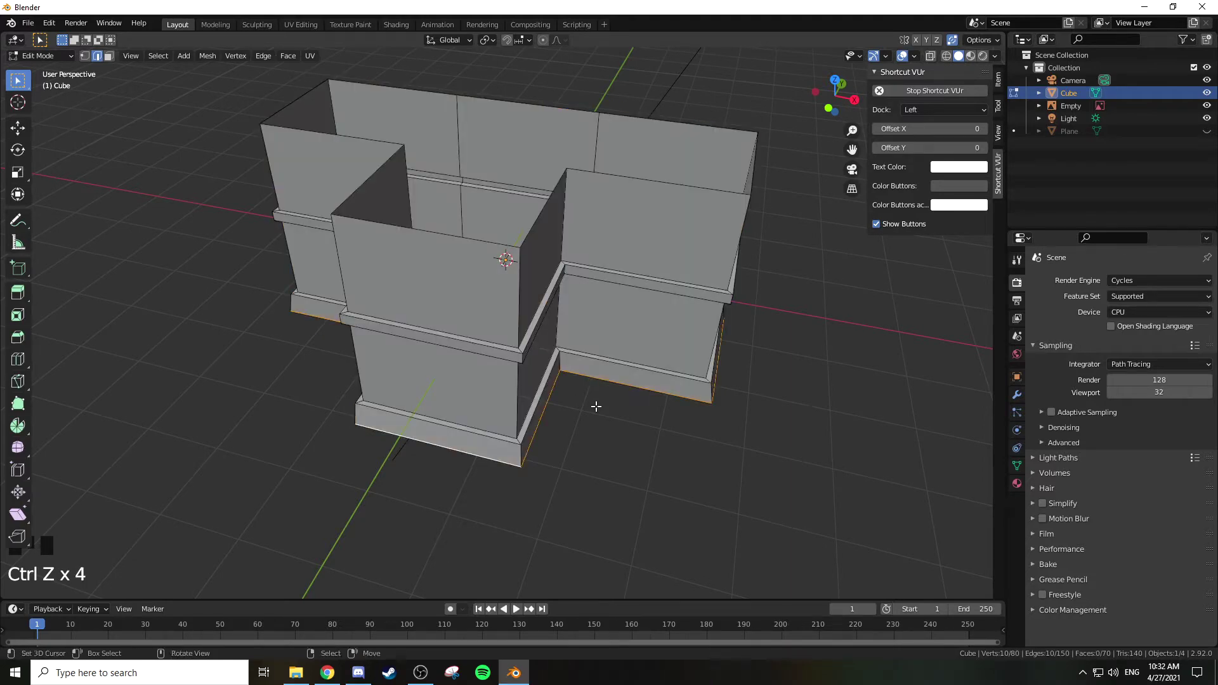
{"action": "key", "text": "KP_7"}
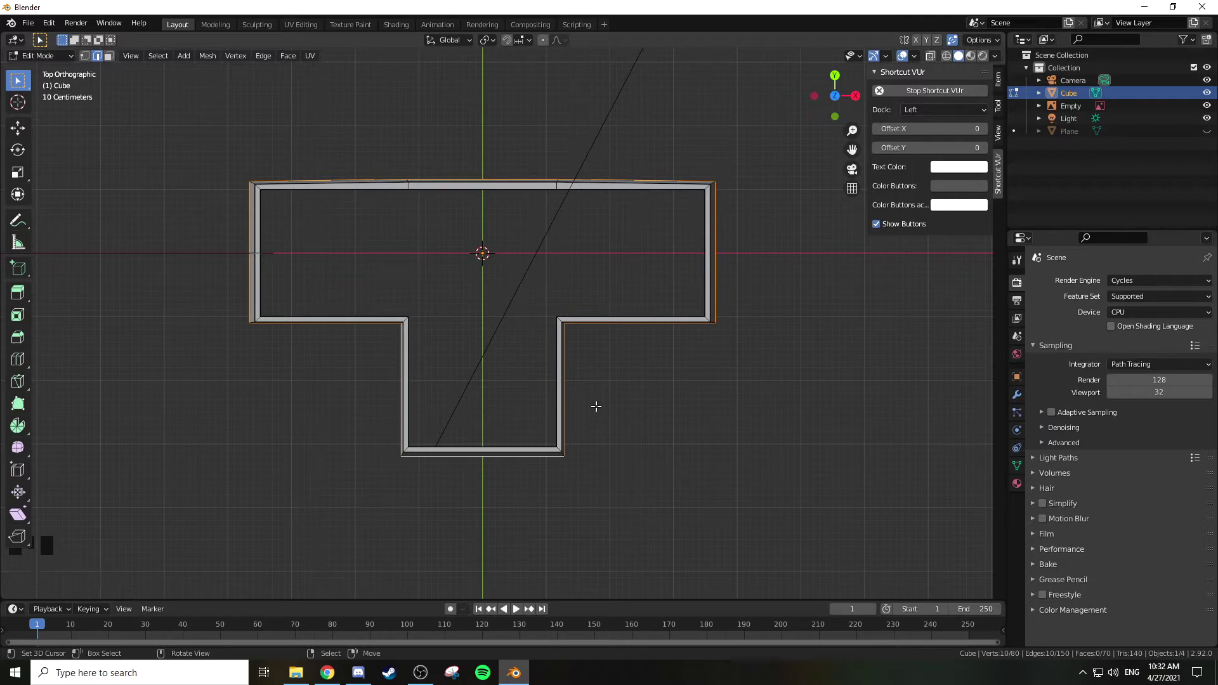
{"action": "key", "text": "s"}
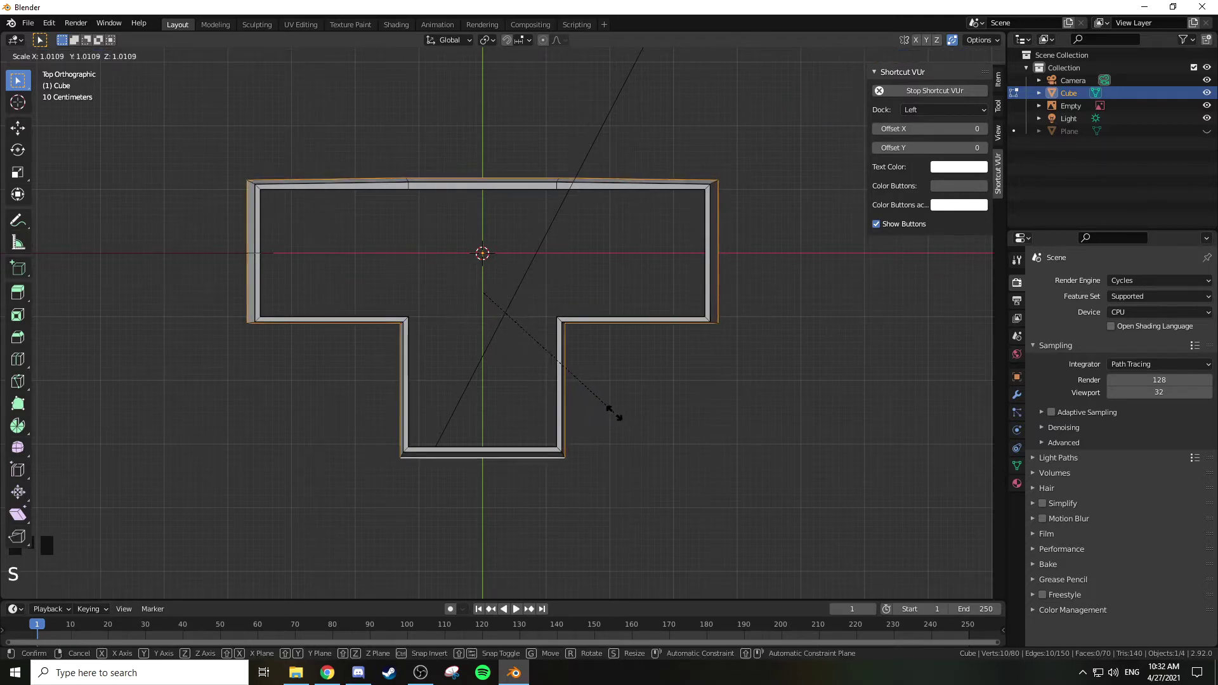
{"action": "left_click", "coordinate": [617, 414]}
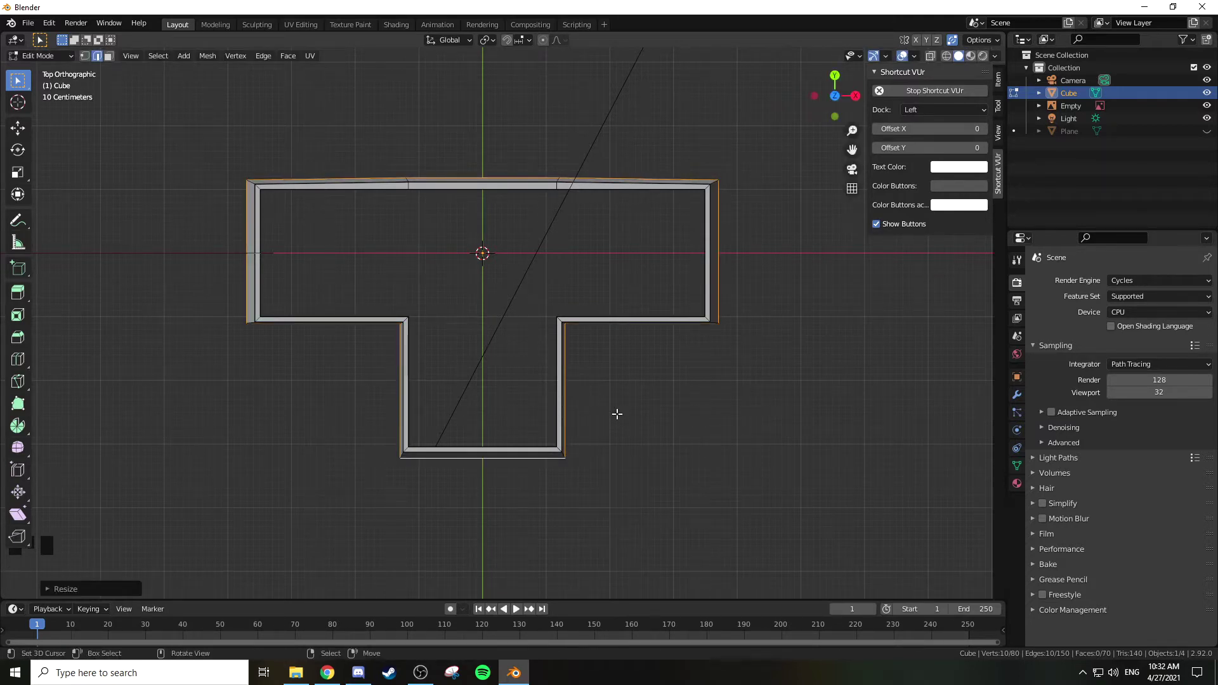
Step: Move the two bottom base edges of the side wings, on either side of the projecting arm, outward along Y
{"action": "scroll", "coordinate": [618, 413], "scroll_direction": "up", "scroll_amount": 3}
{"action": "middle_click_drag", "start_coordinate": [673, 324], "coordinate": [554, 321], "text": "shift"}
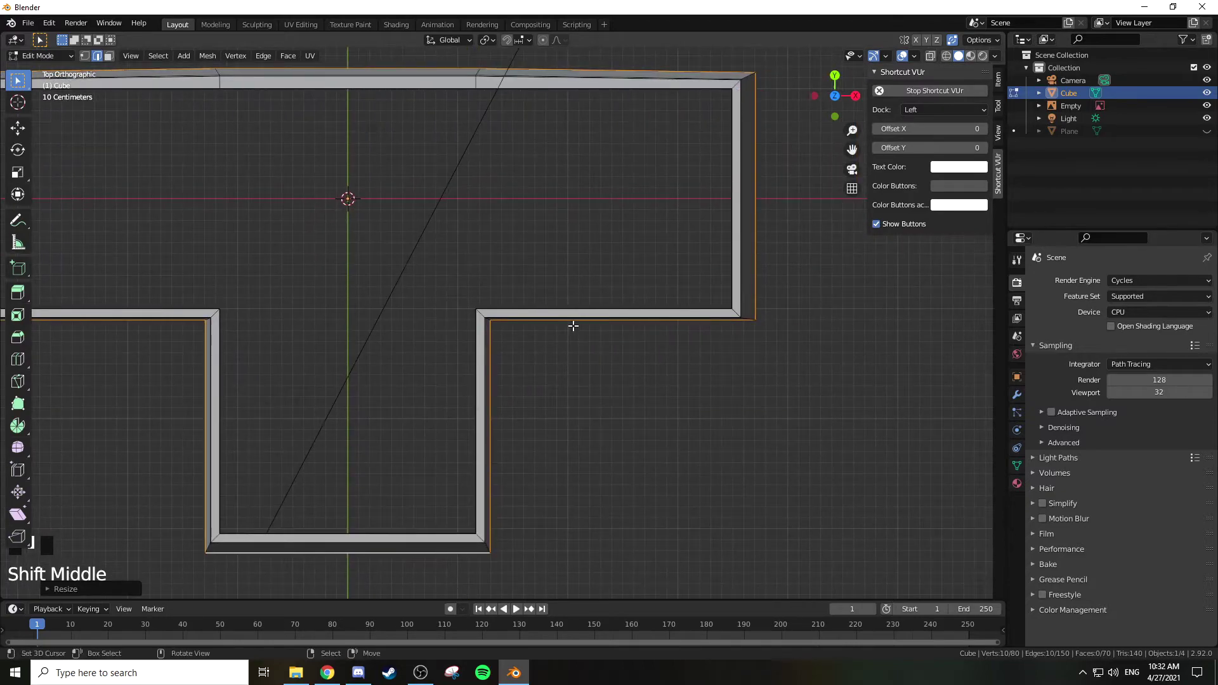
{"action": "right_click", "coordinate": [574, 324]}
{"action": "middle_click_drag", "start_coordinate": [468, 334], "coordinate": [715, 348], "text": "shift"}
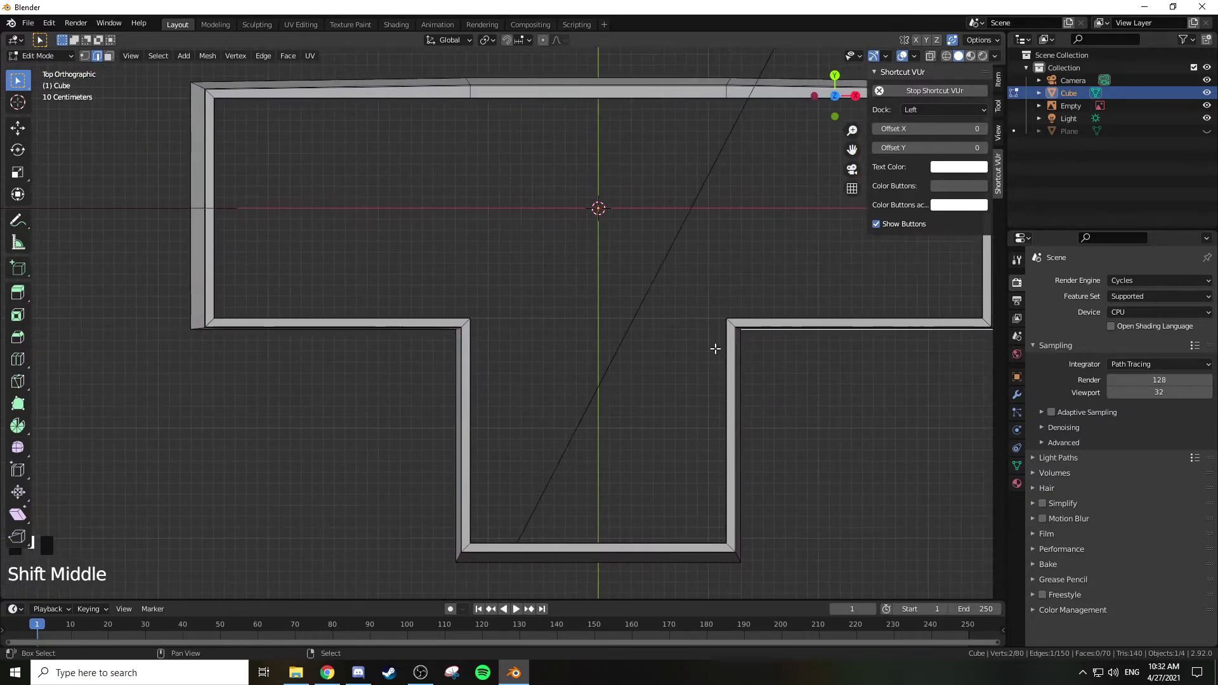
{"action": "right_click", "coordinate": [387, 328], "text": "shift"}
{"action": "middle_click_drag", "start_coordinate": [387, 328], "coordinate": [468, 307]}
{"action": "key", "text": "KP_7"}
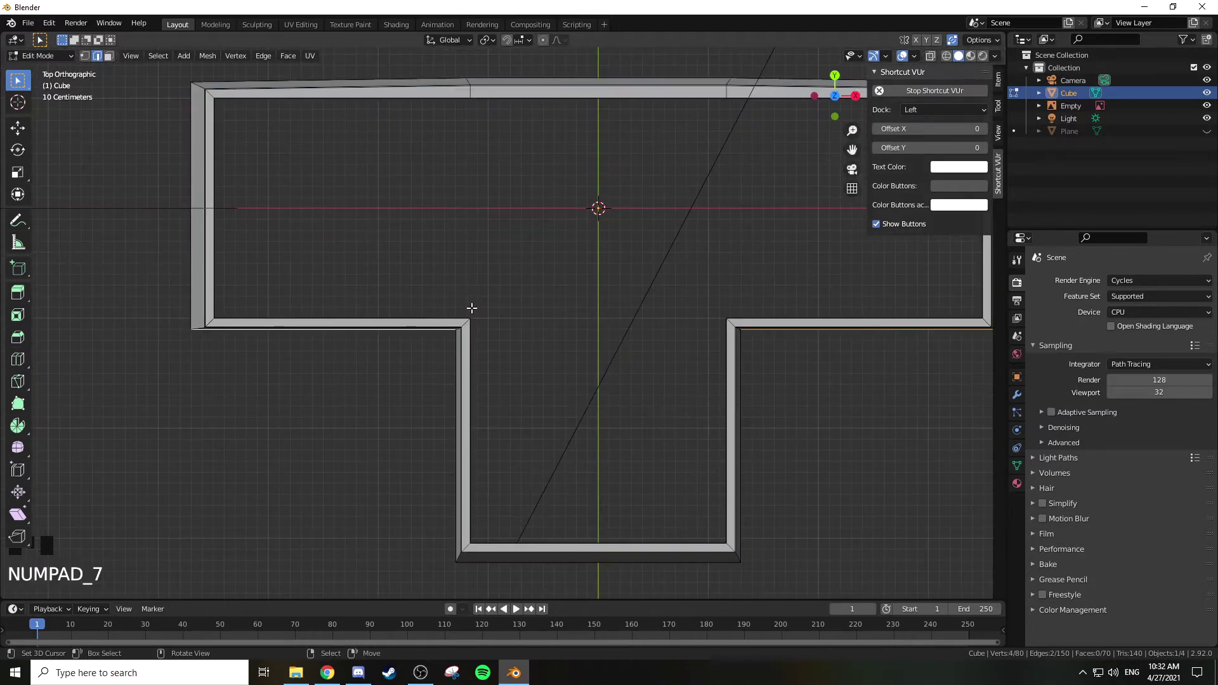
{"action": "key", "text": "g"}
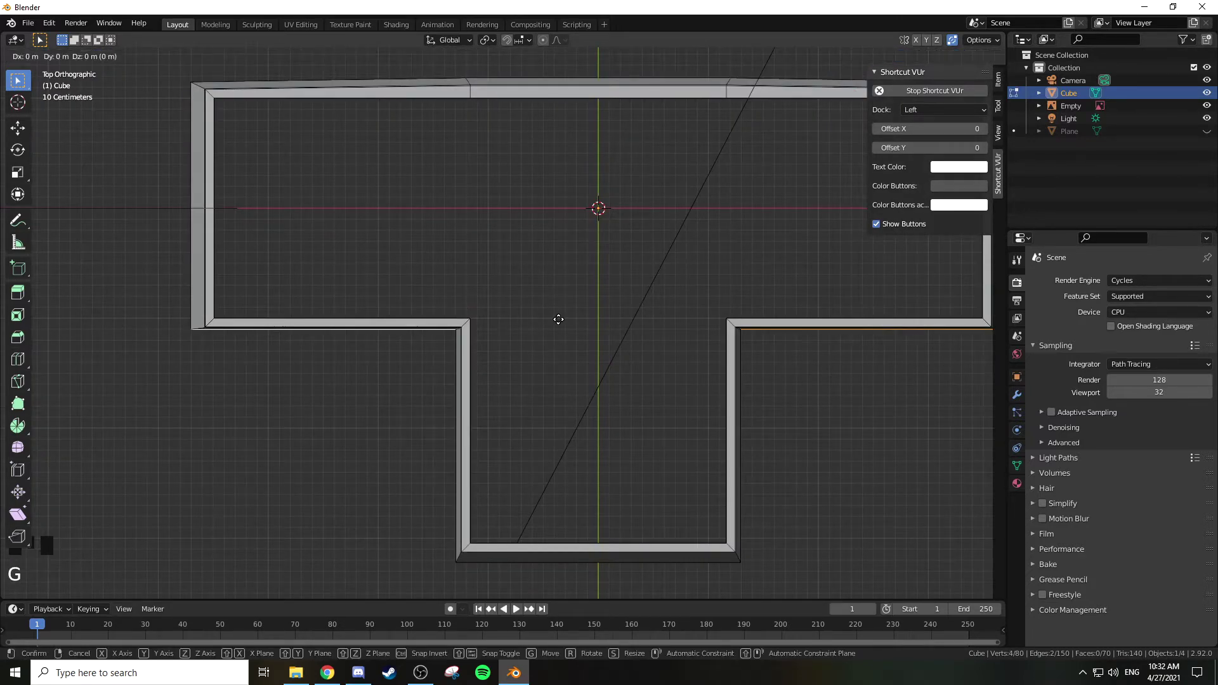
{"action": "key", "text": "y"}
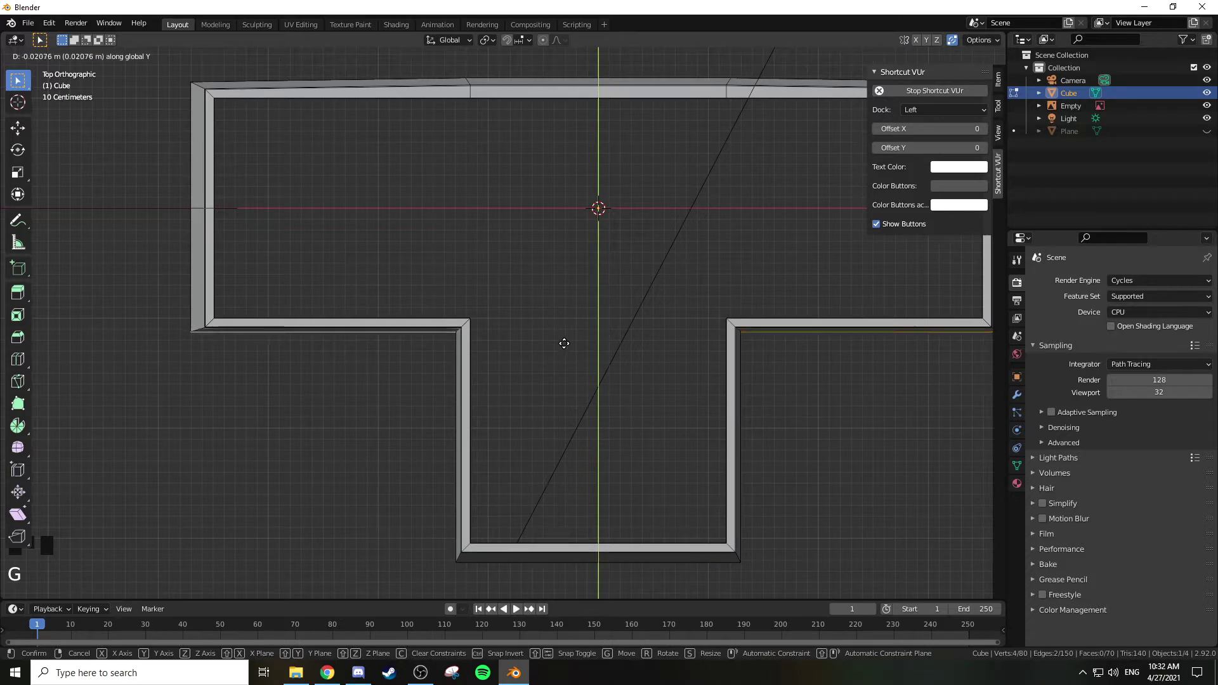
{"action": "left_click", "coordinate": [572, 387]}
Step: Align the four bottom base vertices of the long back wall by scaling them to 0 along Y
{"action": "scroll", "coordinate": [581, 359], "scroll_direction": "down", "scroll_amount": 1}
{"action": "middle_click_drag", "start_coordinate": [588, 356], "coordinate": [523, 290], "text": "shift"}
{"action": "middle_click_drag", "start_coordinate": [381, 352], "coordinate": [645, 168], "text": "shift"}
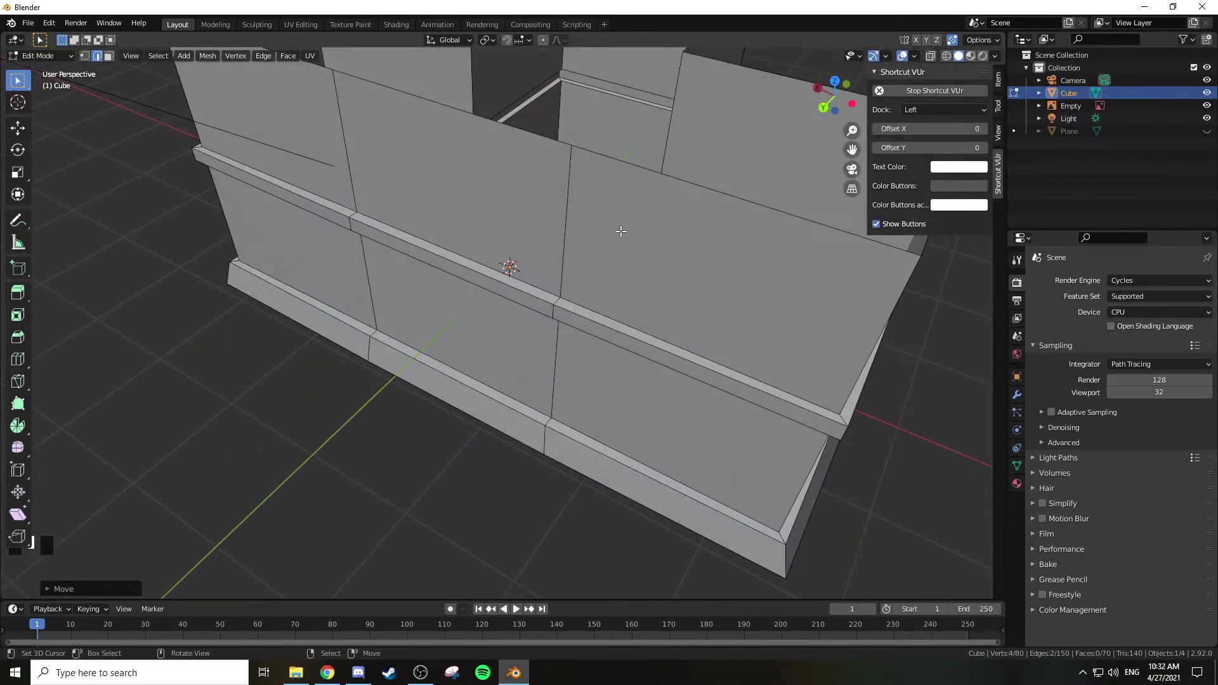
{"action": "key", "text": "1"}
{"action": "right_click", "coordinate": [248, 303]}
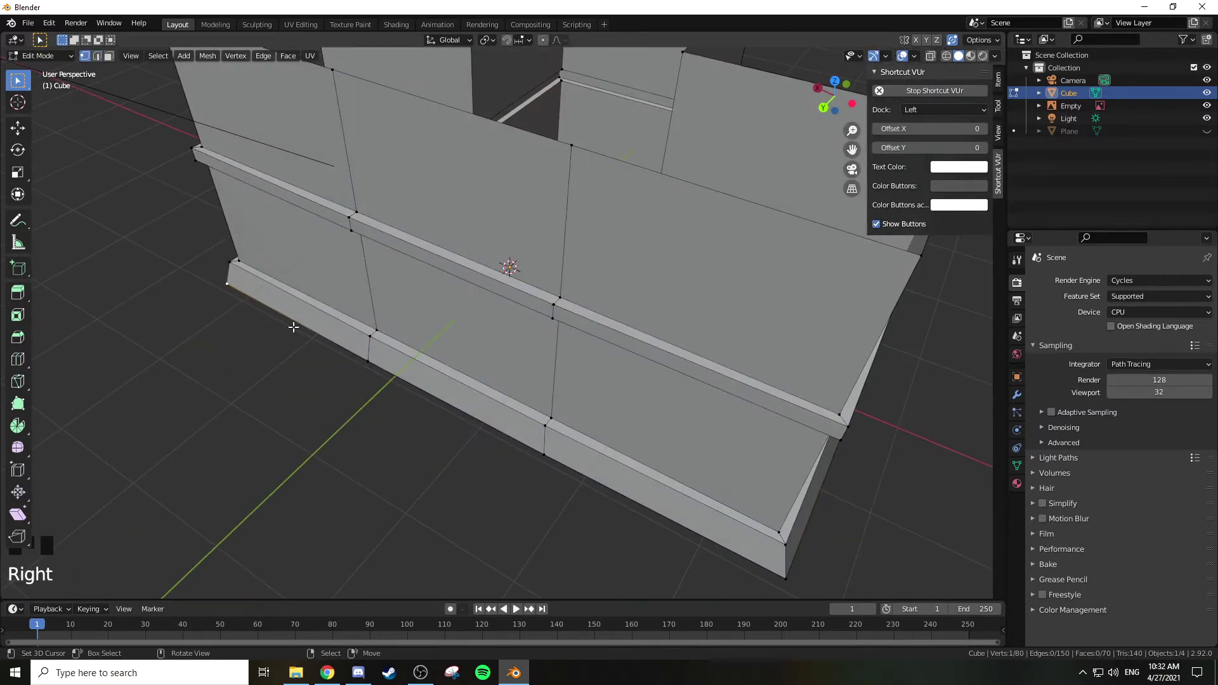
{"action": "right_click", "coordinate": [367, 359], "text": "shift"}
{"action": "right_click", "coordinate": [538, 453], "text": "shift"}
{"action": "right_click", "coordinate": [787, 578], "text": "shift"}
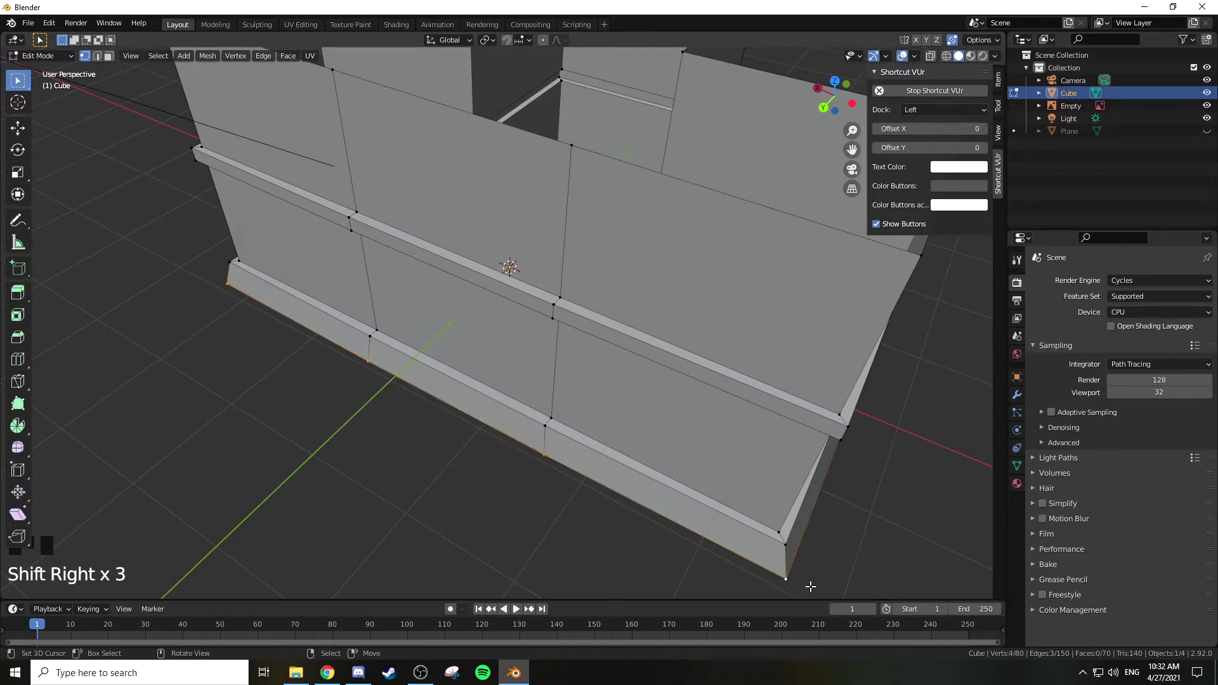
{"action": "key", "text": "KP_7"}
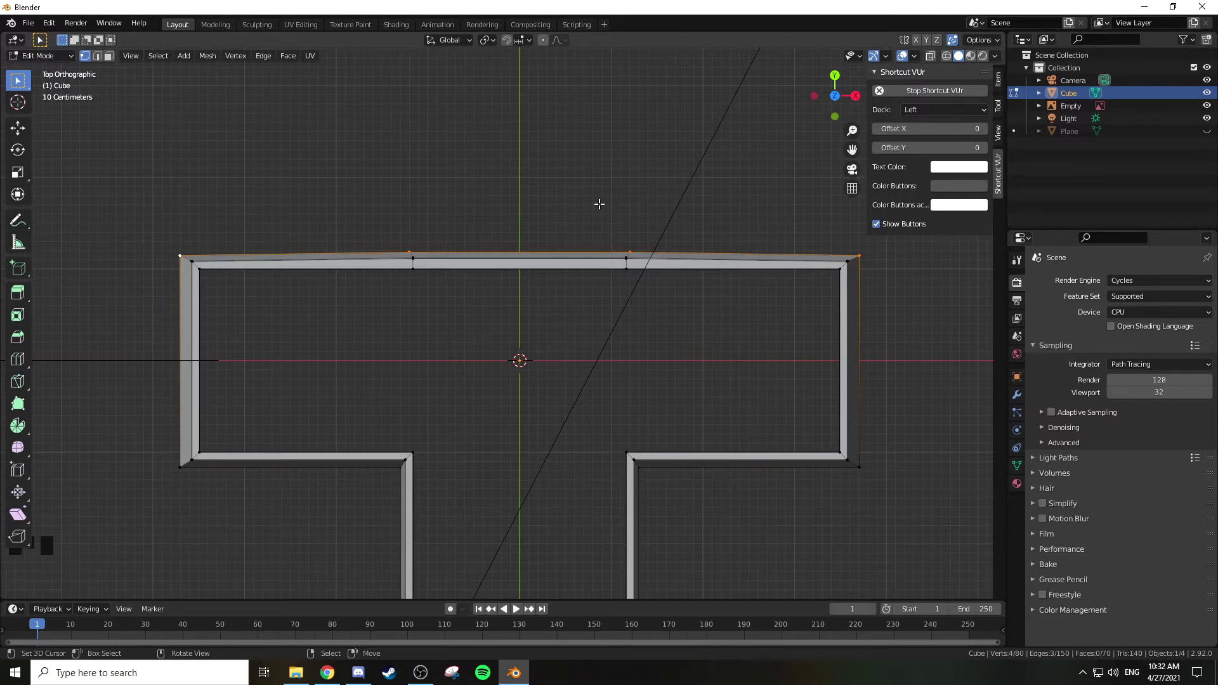
{"action": "key", "text": "s"}
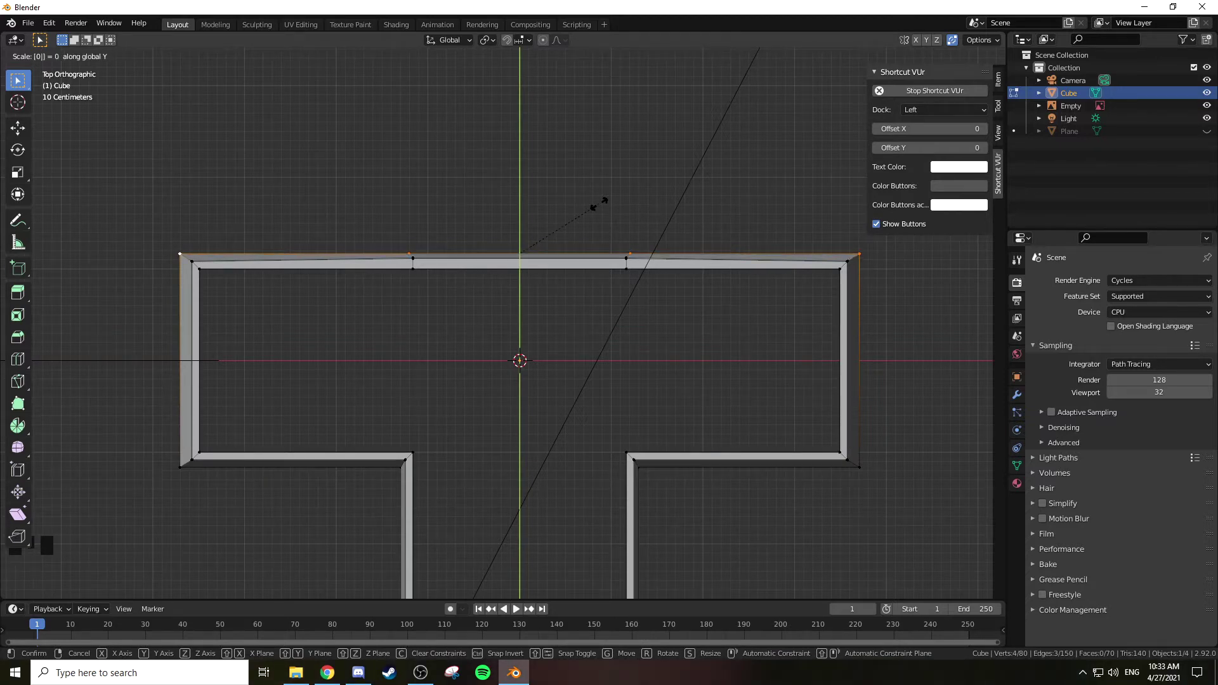
{"action": "left_click", "coordinate": [599, 203]}
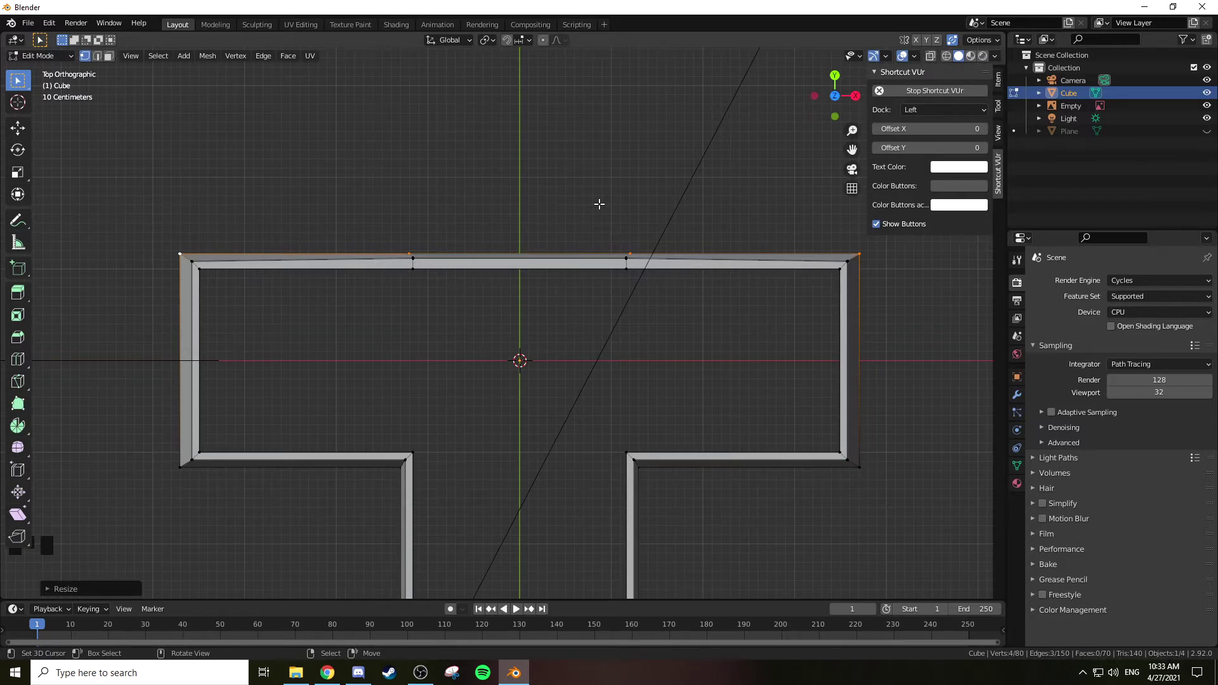
Step: Move the aligned back-wall base vertices slightly outward along Y and view the walls in Object Mode
{"action": "key", "text": "g"}
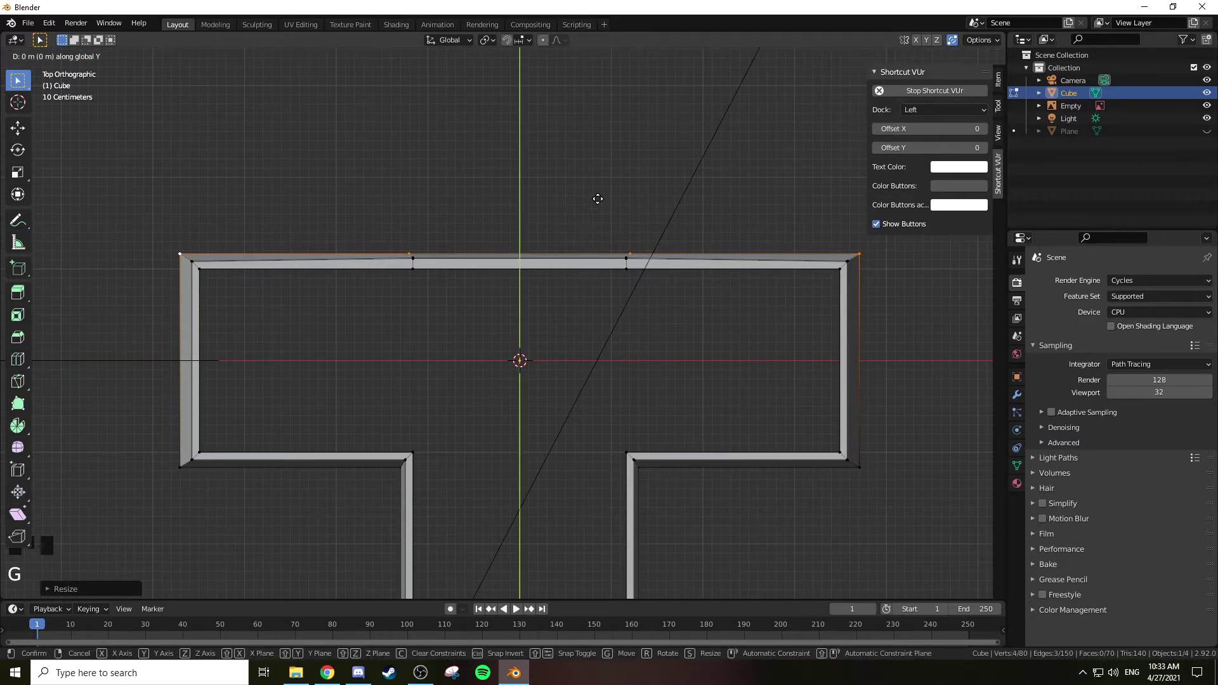
{"action": "left_click", "coordinate": [599, 169]}
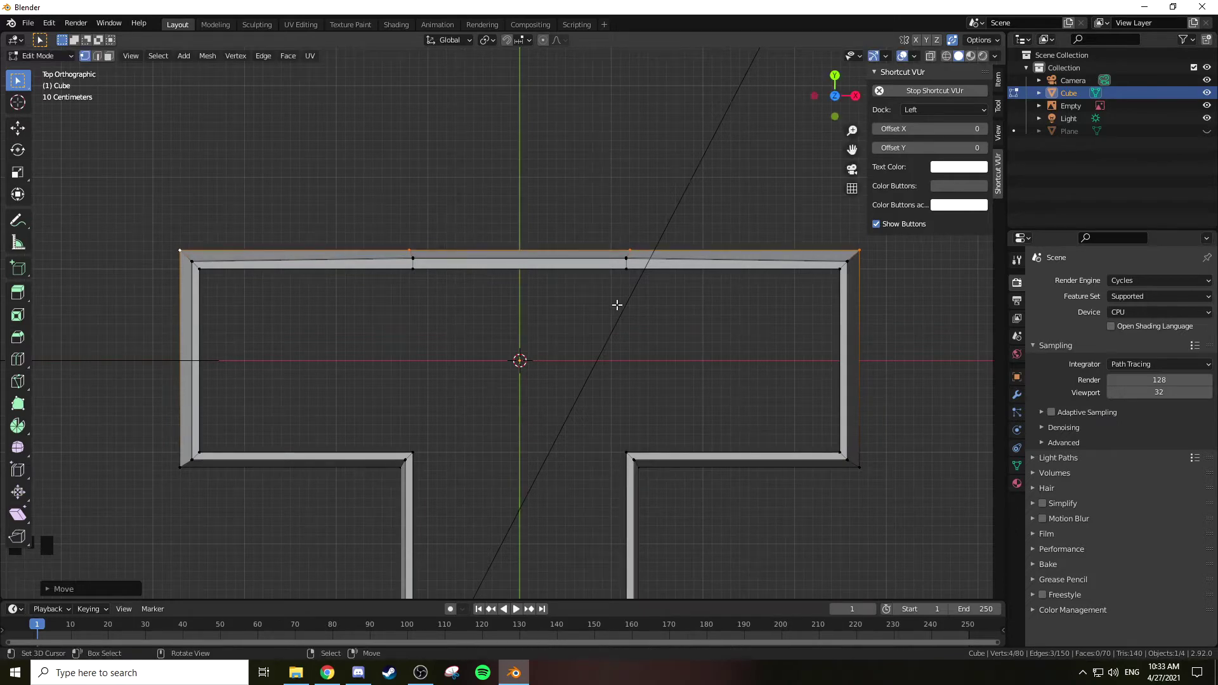
{"action": "scroll", "coordinate": [628, 388], "scroll_direction": "down", "scroll_amount": 1}
{"action": "middle_click_drag", "start_coordinate": [628, 389], "coordinate": [603, 253], "text": "shift"}
{"action": "key", "text": "Tab"}
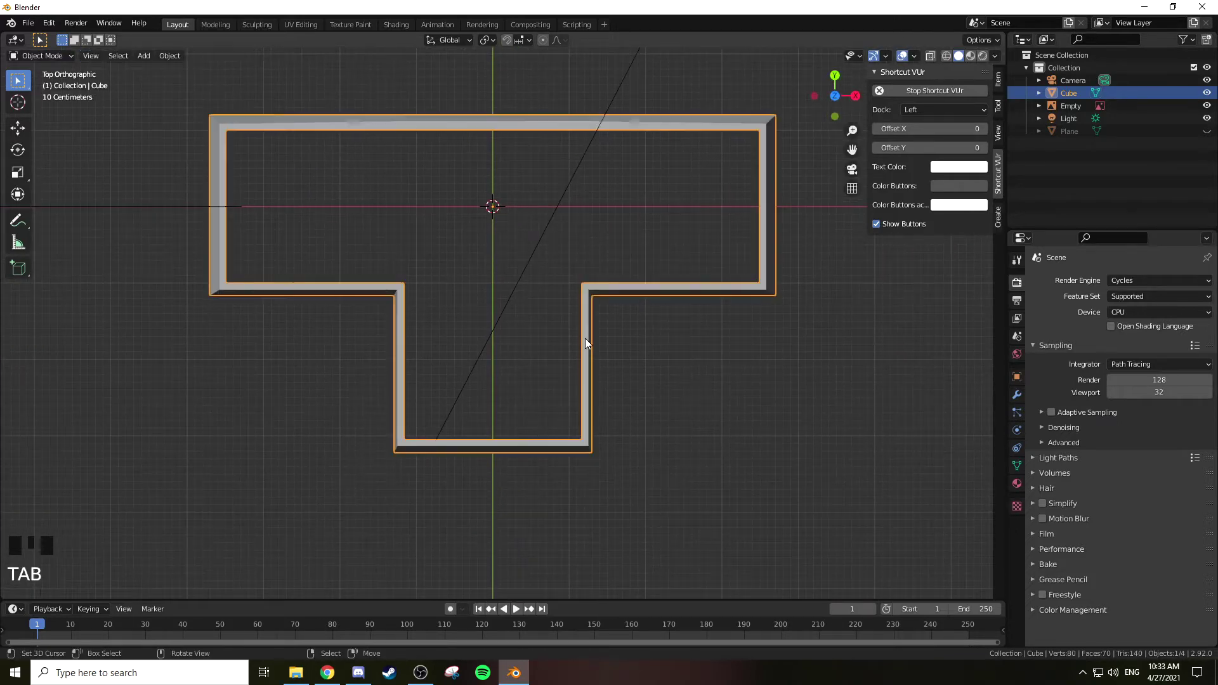
{"action": "middle_click_drag", "start_coordinate": [558, 366], "coordinate": [613, 311]}
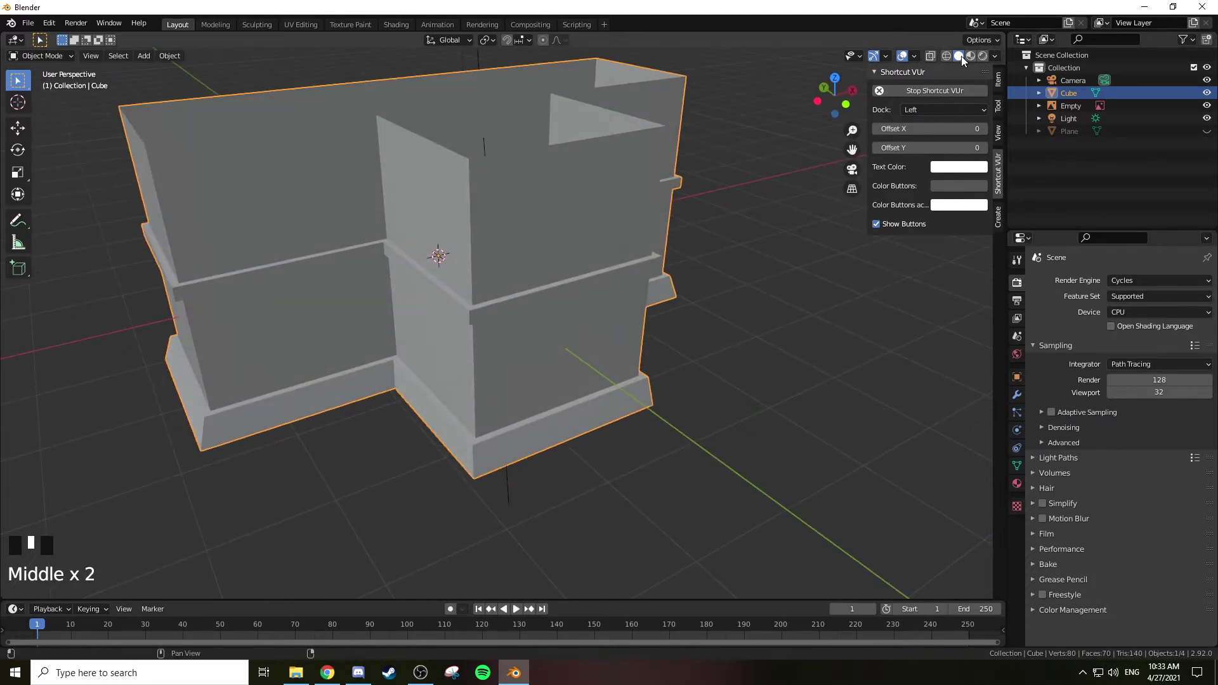
Step: Set the viewport shading color to Random and turn on Shadow and Cavity
{"action": "left_click", "coordinate": [995, 56]}
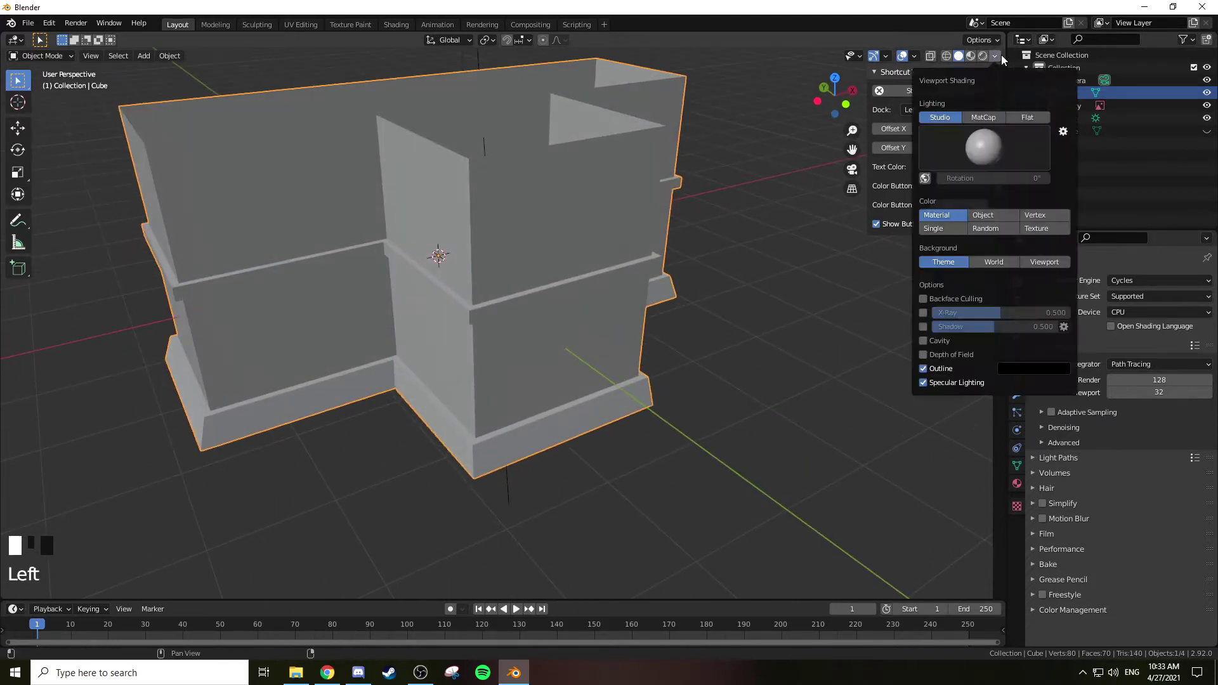
{"action": "left_click", "coordinate": [988, 227]}
{"action": "middle_click_drag", "start_coordinate": [687, 241], "coordinate": [663, 253]}
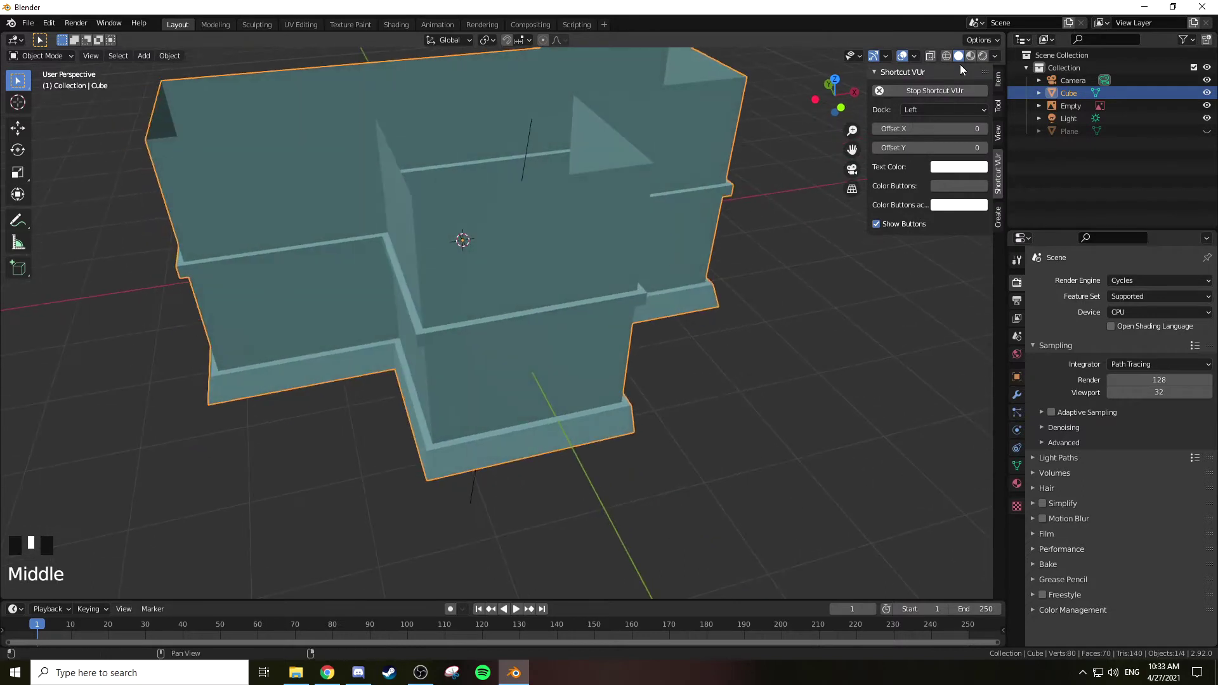
{"action": "left_click", "coordinate": [994, 55]}
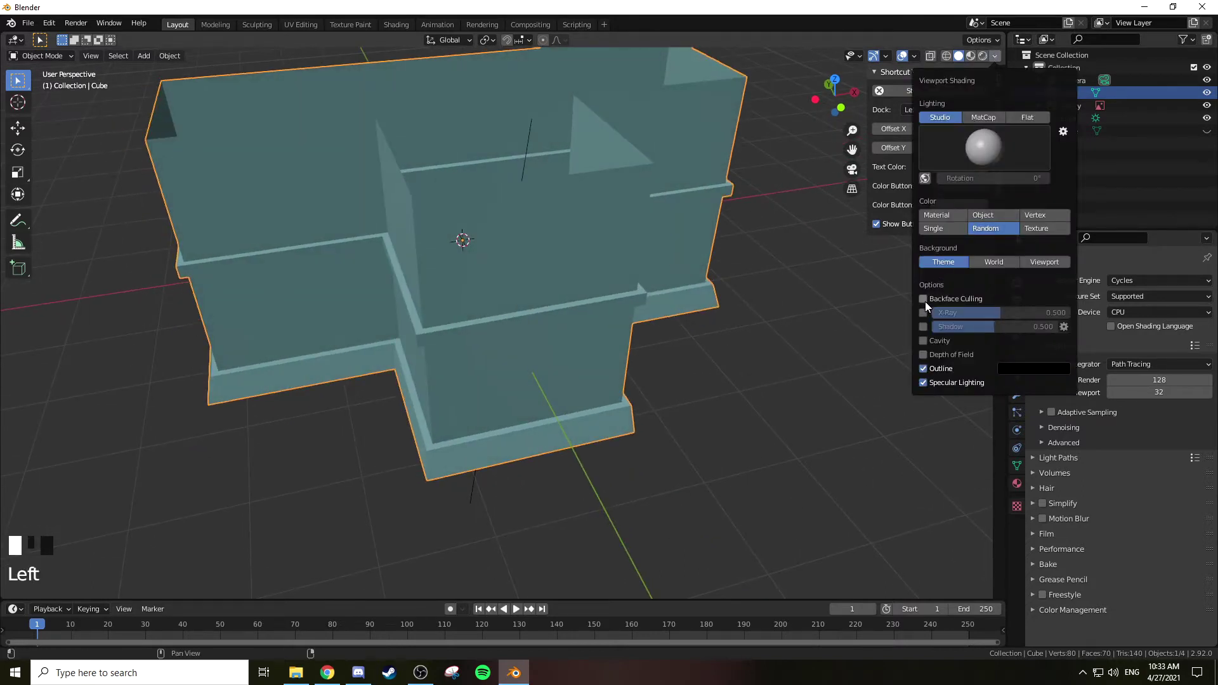
{"action": "left_click", "coordinate": [922, 326]}
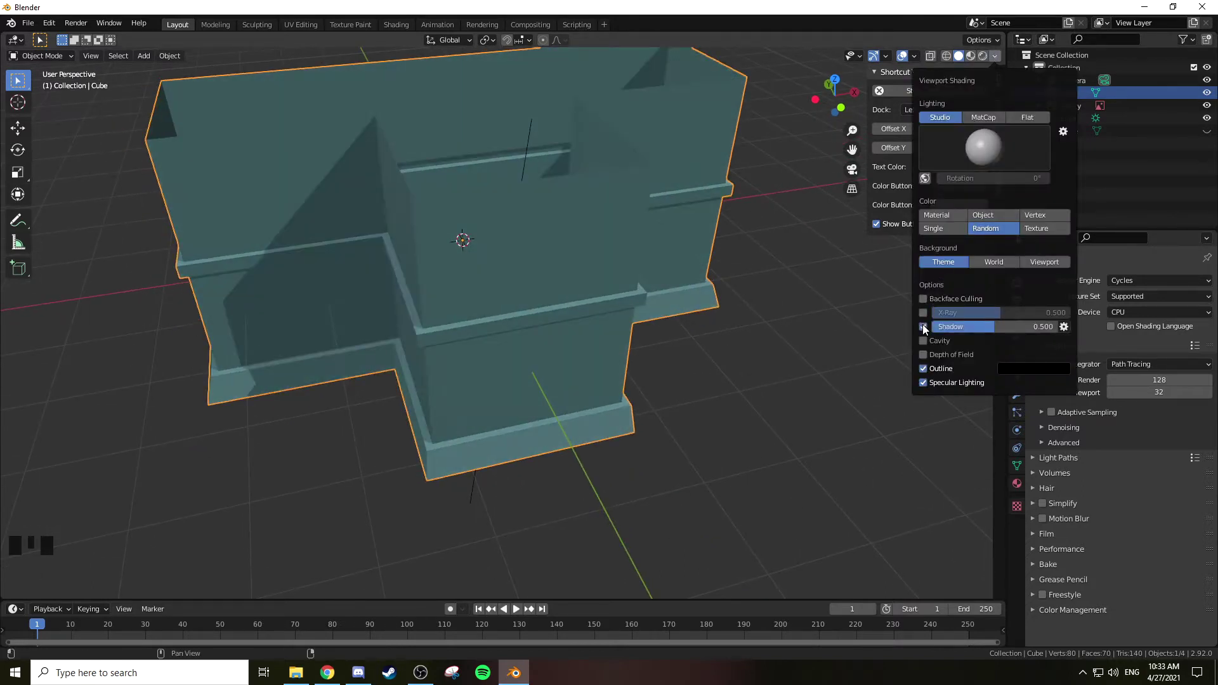
{"action": "left_click", "coordinate": [924, 341]}
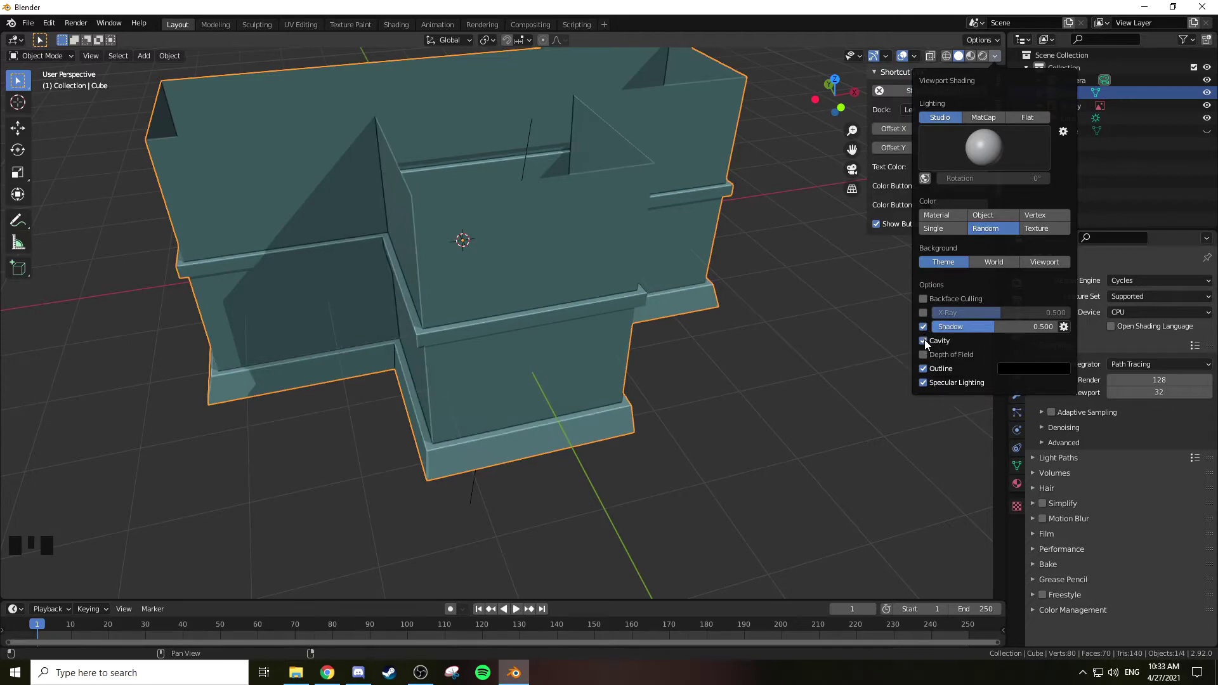
{"action": "scroll", "coordinate": [695, 278], "scroll_direction": "down", "scroll_amount": 2}
{"action": "mouse_move", "coordinate": [695, 278]}
{"action": "middle_mouse_down"}
{"action": "mouse_move", "coordinate": [753, 239]}
{"action": "mouse_move", "coordinate": [722, 266]}
{"action": "mouse_move", "coordinate": [595, 261]}
{"action": "mouse_move", "coordinate": [626, 227]}
{"action": "mouse_move", "coordinate": [740, 264]}
{"action": "middle_mouse_up"}
Step: Add a cube in front view and raise it about 3.7 m along Z above the church walls
{"action": "key", "text": "alt+a"}
{"action": "key", "text": "KP_1"}
{"action": "middle_click_drag", "start_coordinate": [709, 213], "coordinate": [654, 285], "text": "shift"}
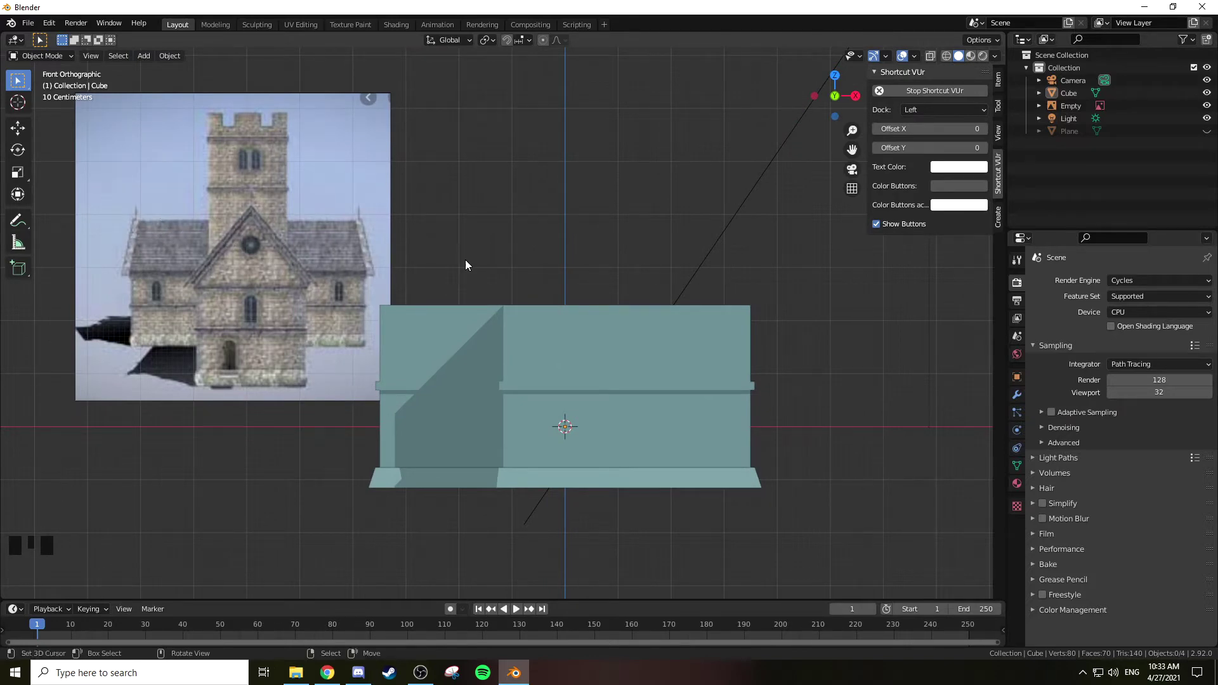
{"action": "middle_click_drag", "start_coordinate": [578, 242], "coordinate": [532, 287], "text": "shift"}
{"action": "key", "text": "KP_1"}
{"action": "key", "text": "Tab"}
{"action": "key", "text": "Tab"}
{"action": "key", "text": "shift+a"}
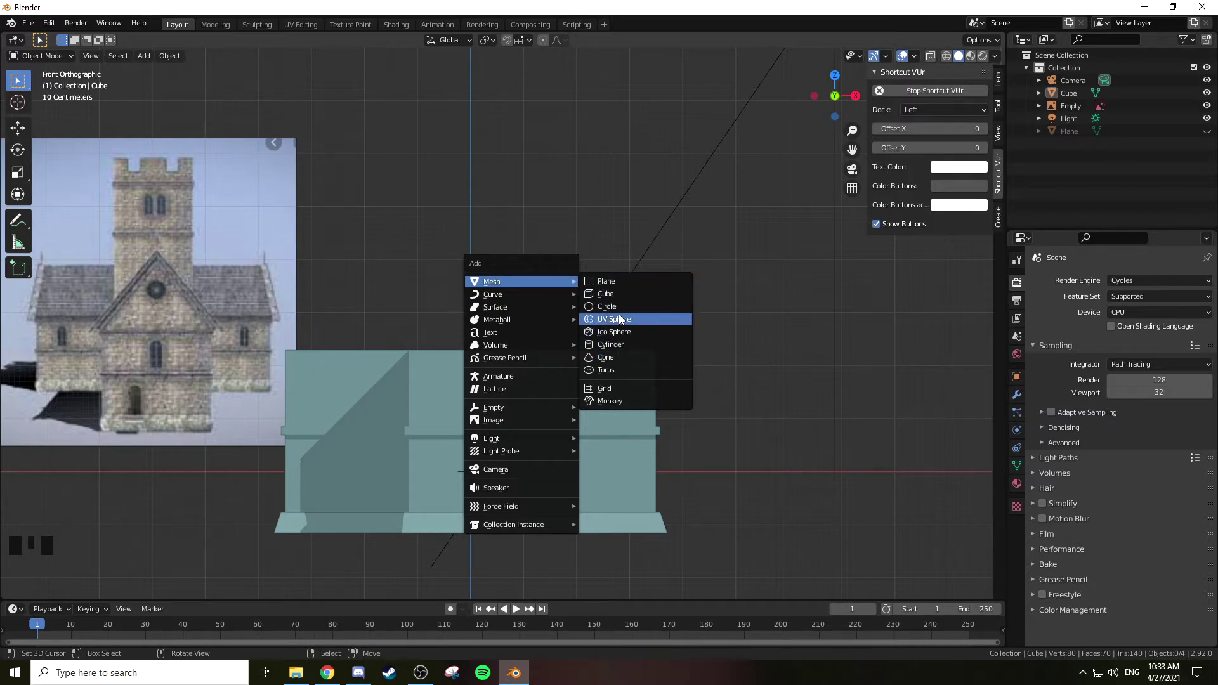
{"action": "left_click", "coordinate": [615, 293]}
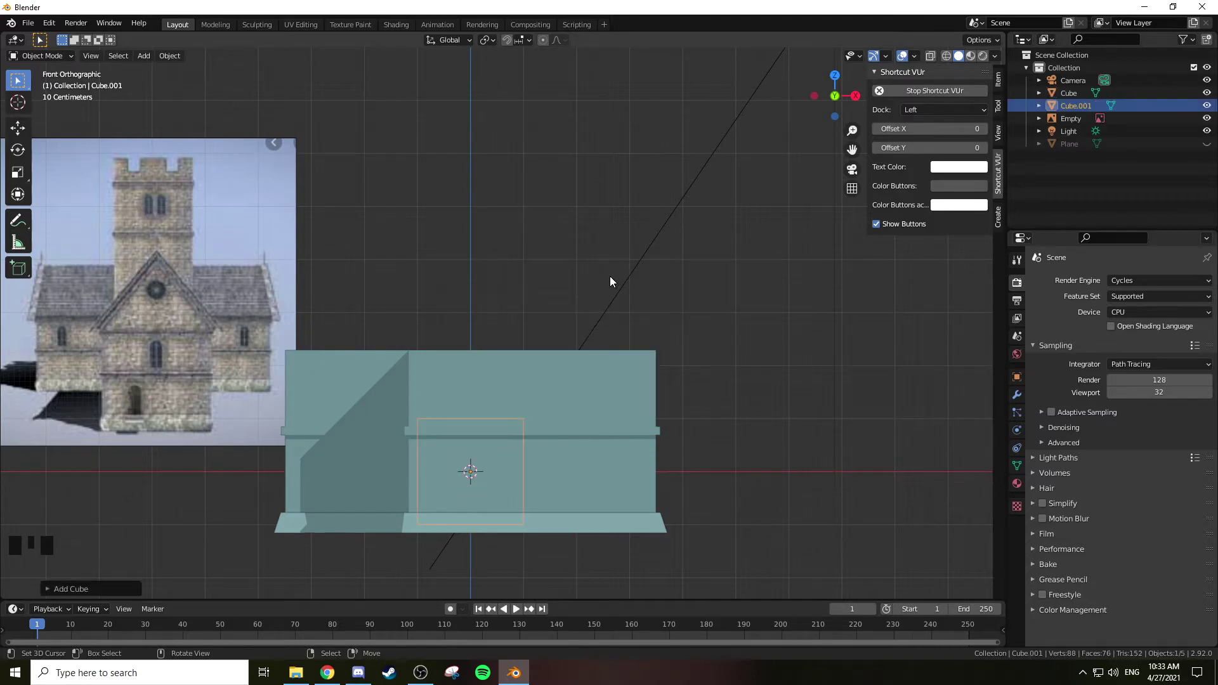
{"action": "key", "text": "g"}
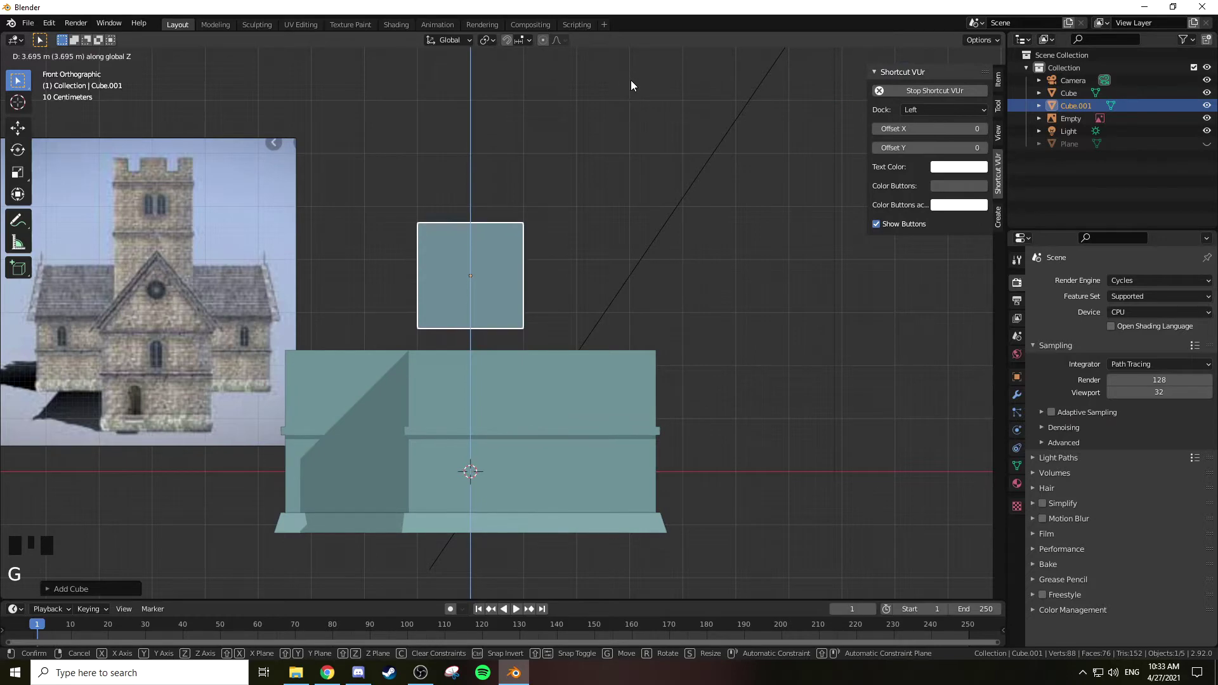
{"action": "left_click", "coordinate": [631, 80]}
Step: Select the two opposite top edges of the new cube that run along Y in Edit Mode
{"action": "middle_click_drag", "start_coordinate": [660, 114], "coordinate": [628, 171]}
{"action": "key", "text": "Tab"}
{"action": "key", "text": "2"}
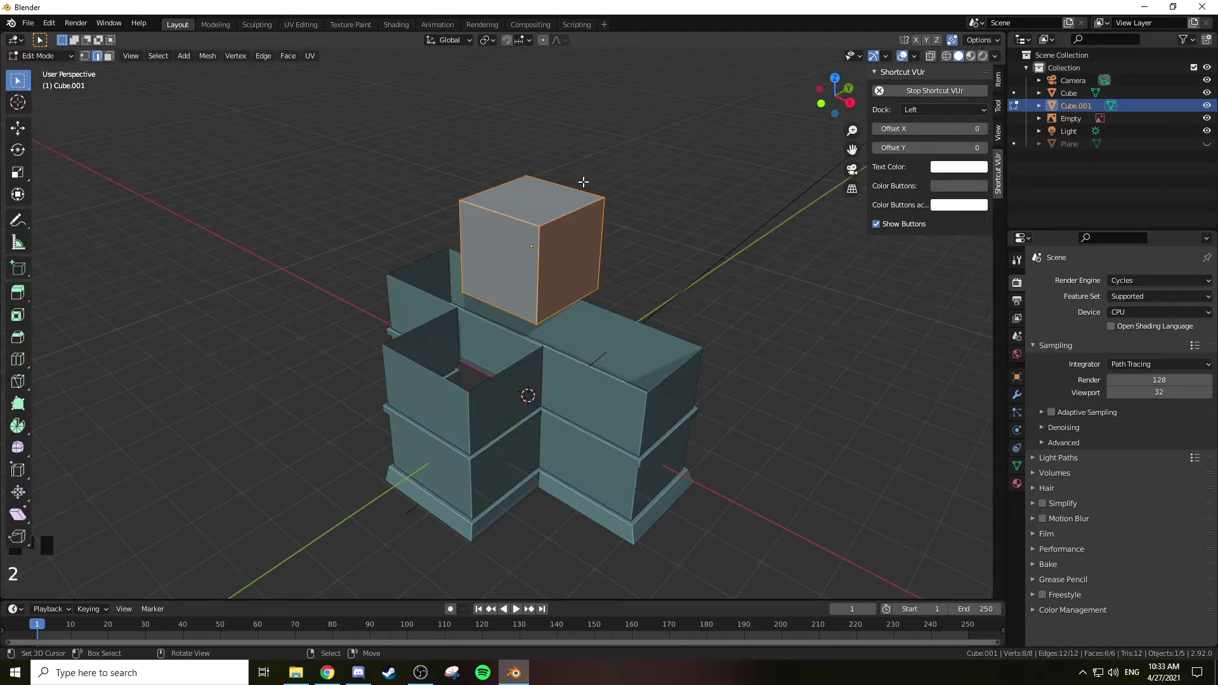
{"action": "right_click", "coordinate": [491, 189]}
{"action": "right_click", "coordinate": [604, 220], "text": "shift"}
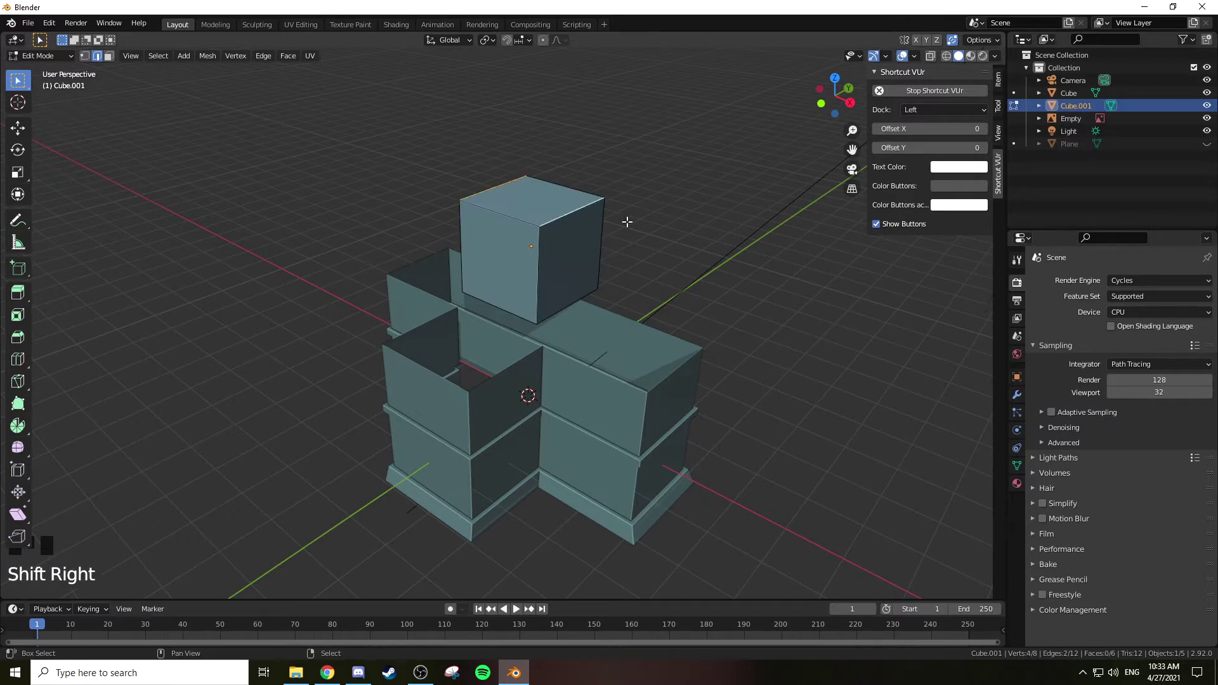
{"action": "key", "text": "s"}
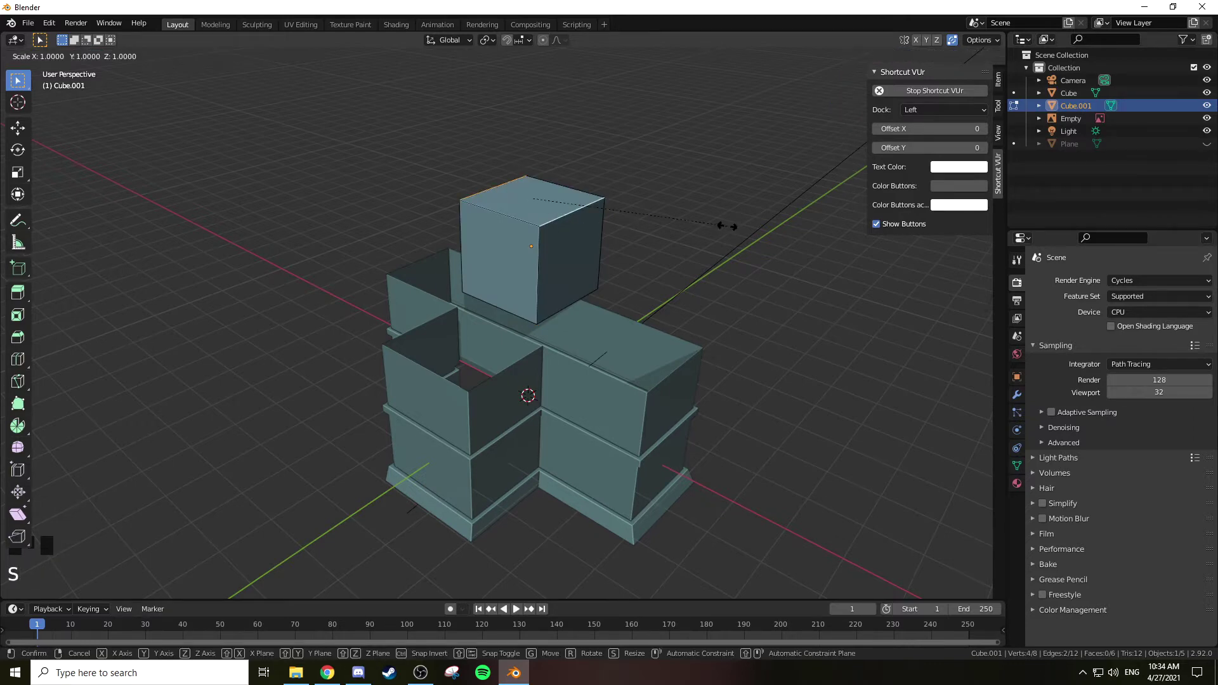
{"action": "key", "text": "x"}
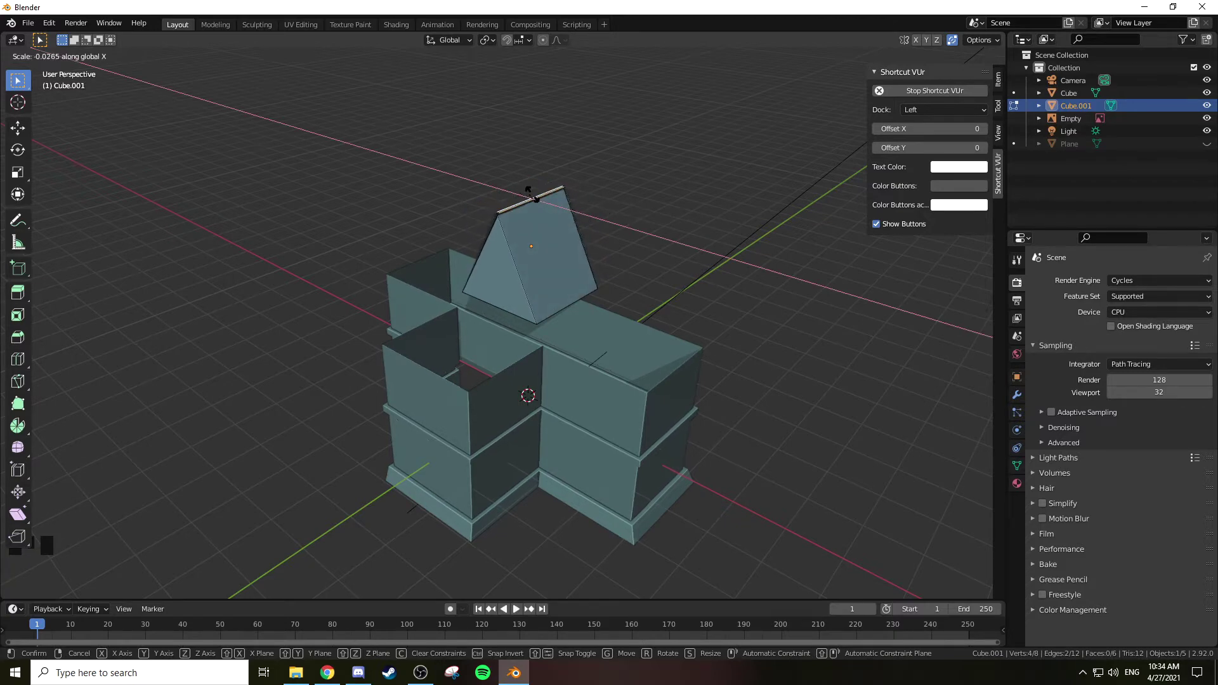
{"action": "key", "text": "Escape"}
Step: Collapse the two selected top edges into a single roof ridge by scaling them to 0 along X
{"action": "key", "text": "s"}
{"action": "key", "text": "x"}
{"action": "key", "text": "0"}
{"action": "key", "text": "Return"}
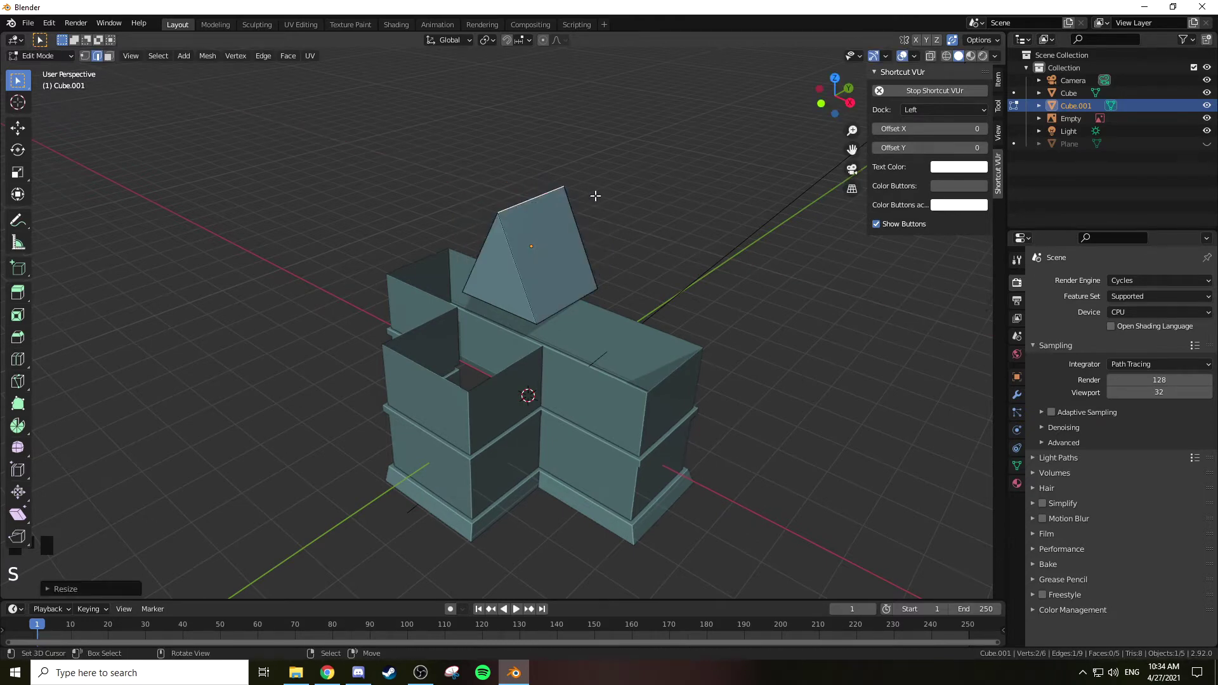
Step: Try to move the front ridge vertex of the triangular roof prism freely
{"action": "scroll", "coordinate": [593, 196], "scroll_direction": "up", "scroll_amount": 3}
{"action": "middle_click_drag", "start_coordinate": [593, 197], "coordinate": [507, 240], "text": "shift"}
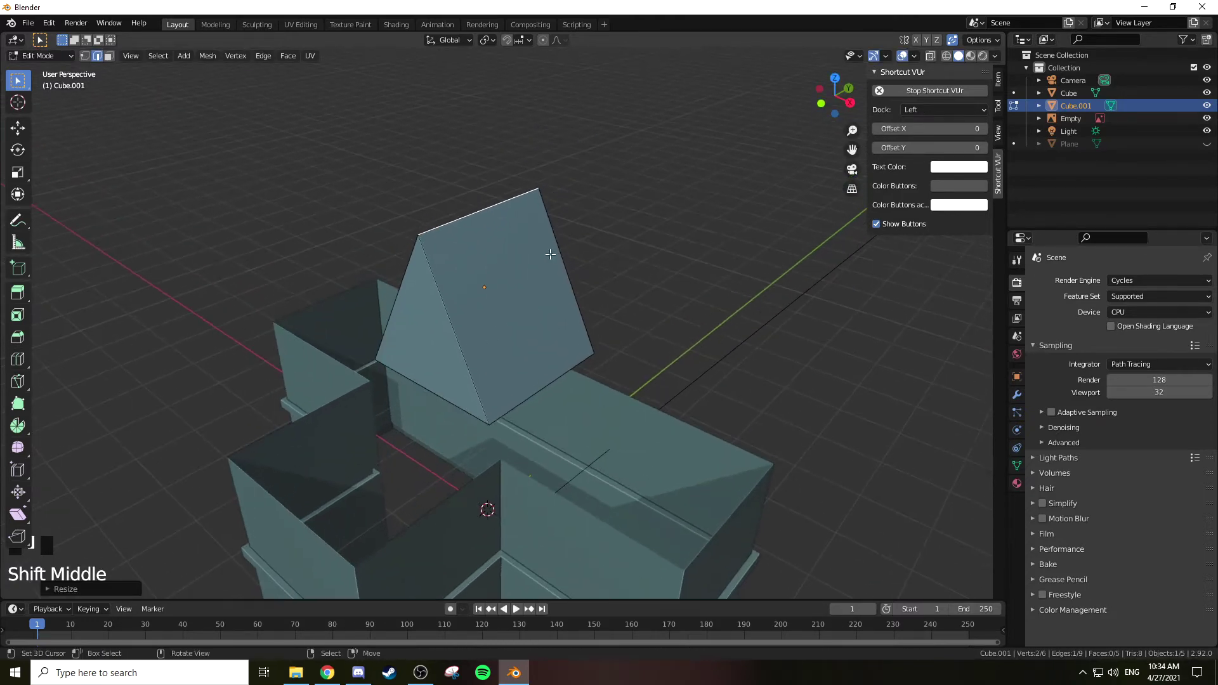
{"action": "right_click", "coordinate": [403, 234]}
{"action": "middle_click_drag", "start_coordinate": [431, 209], "coordinate": [482, 211]}
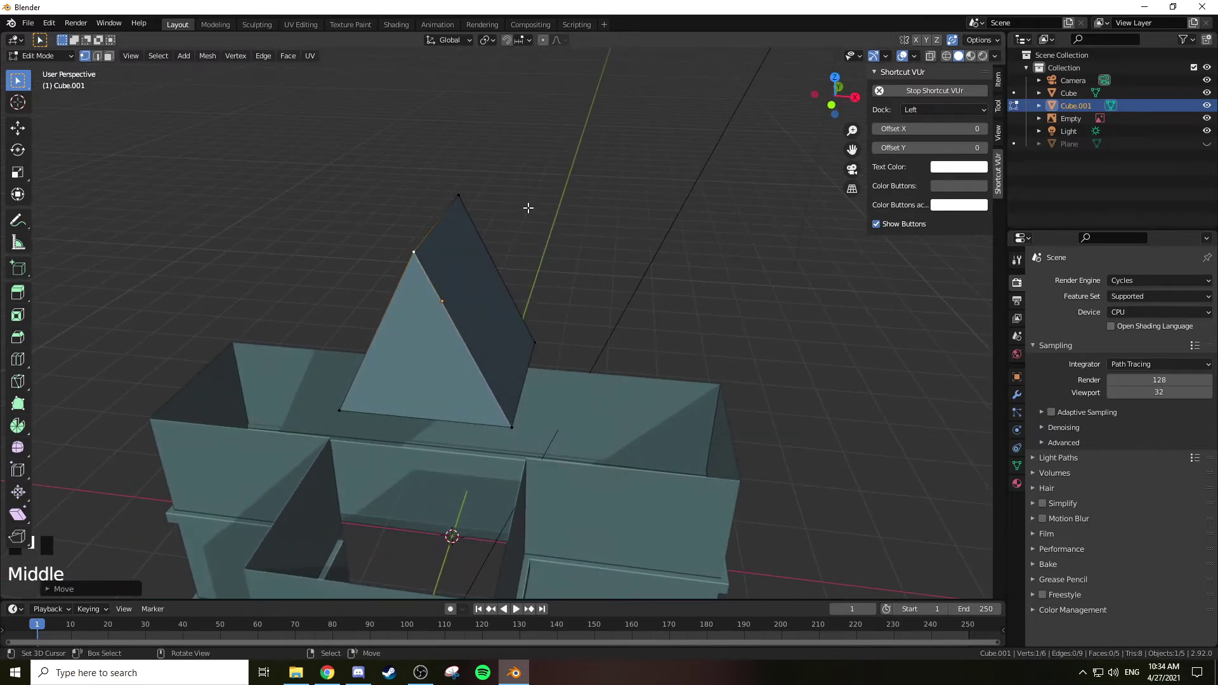
{"action": "key", "text": "g"}
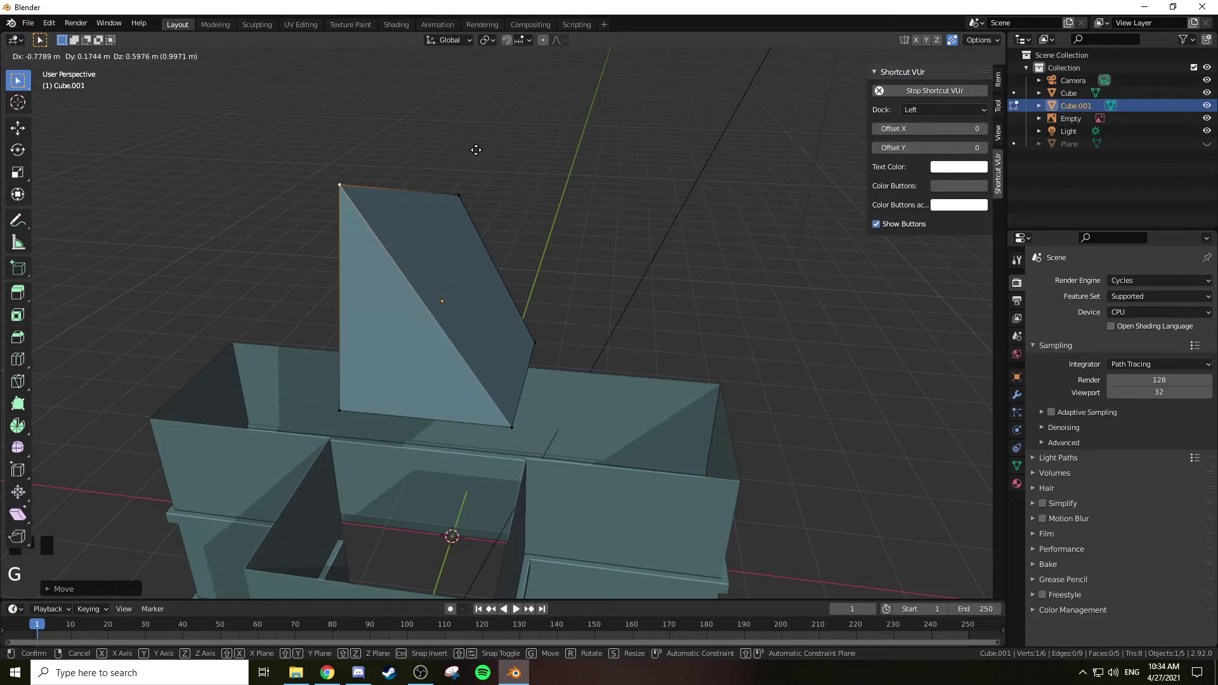
{"action": "right_click", "coordinate": [476, 159]}
{"action": "middle_click_drag", "start_coordinate": [461, 181], "coordinate": [506, 193]}
{"action": "key", "text": "Tab"}
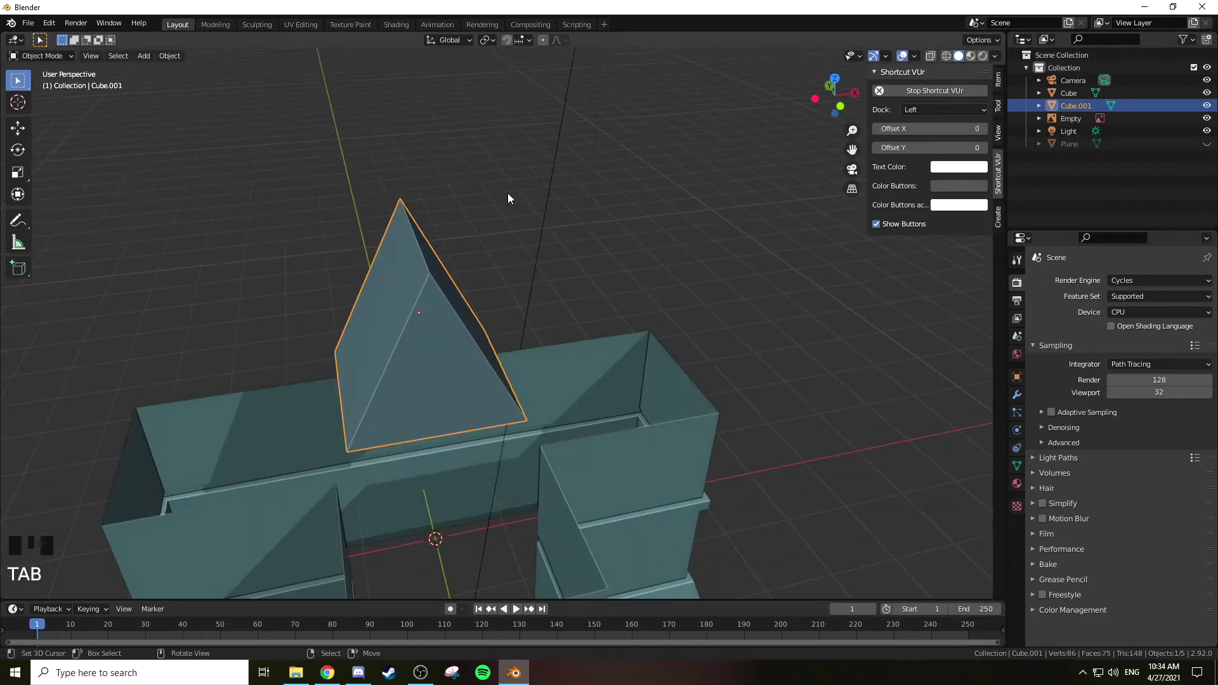
Step: Compare the roof prism with the reference image in front view and reposition it slightly just above the walls
{"action": "key", "text": "KP_1"}
{"action": "key", "text": "Tab"}
{"action": "middle_click_drag", "start_coordinate": [536, 292], "coordinate": [539, 288], "text": "shift"}
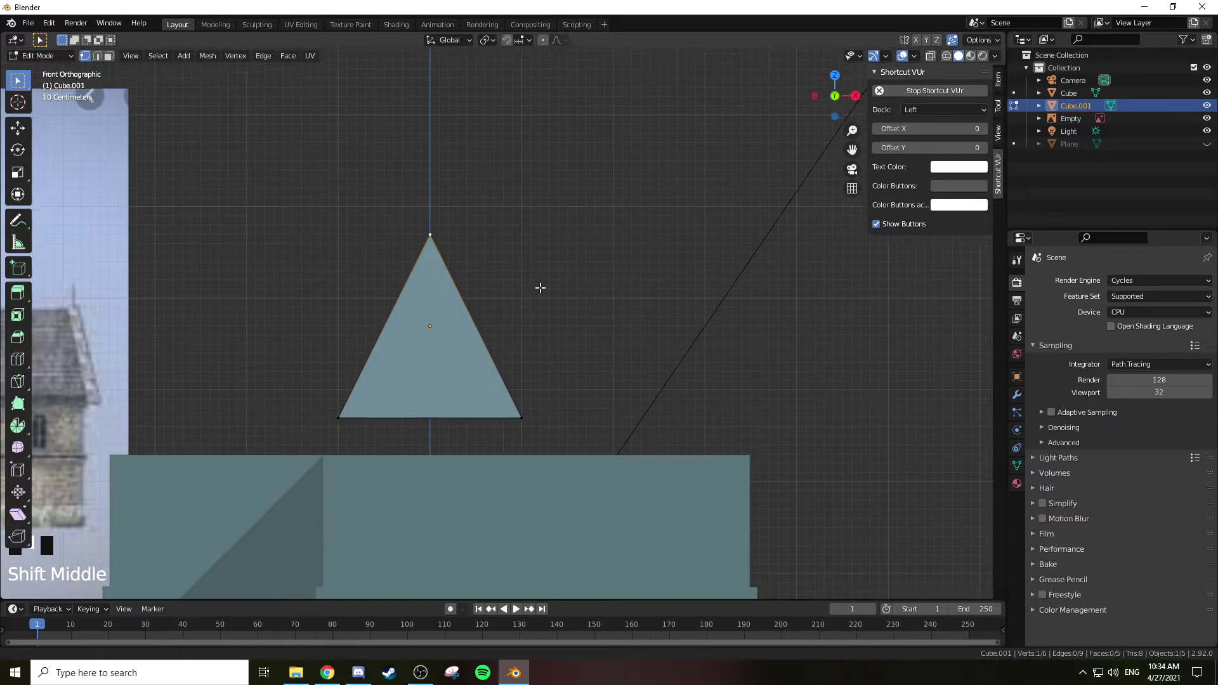
{"action": "scroll", "coordinate": [594, 256], "scroll_direction": "down", "scroll_amount": 2}
{"action": "middle_click_drag", "start_coordinate": [384, 288], "coordinate": [457, 305], "text": "shift"}
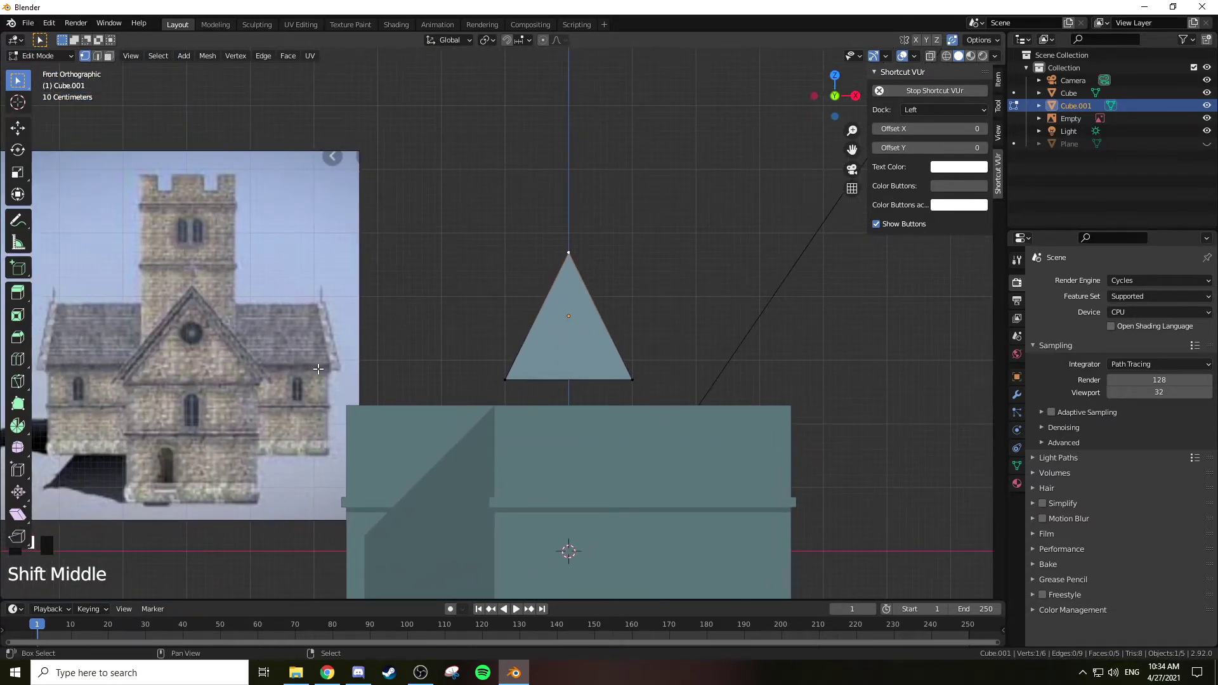
{"action": "middle_click_drag", "start_coordinate": [590, 416], "coordinate": [557, 304], "text": "shift"}
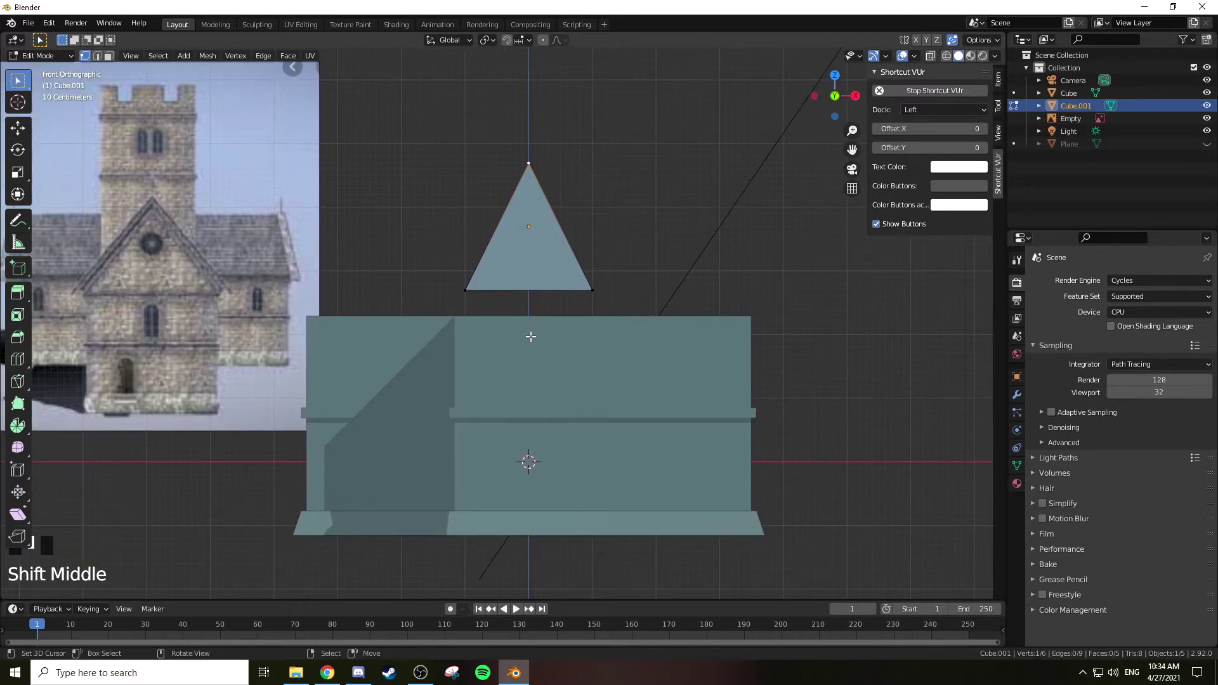
{"action": "middle_click_drag", "start_coordinate": [421, 266], "coordinate": [578, 242], "text": "shift"}
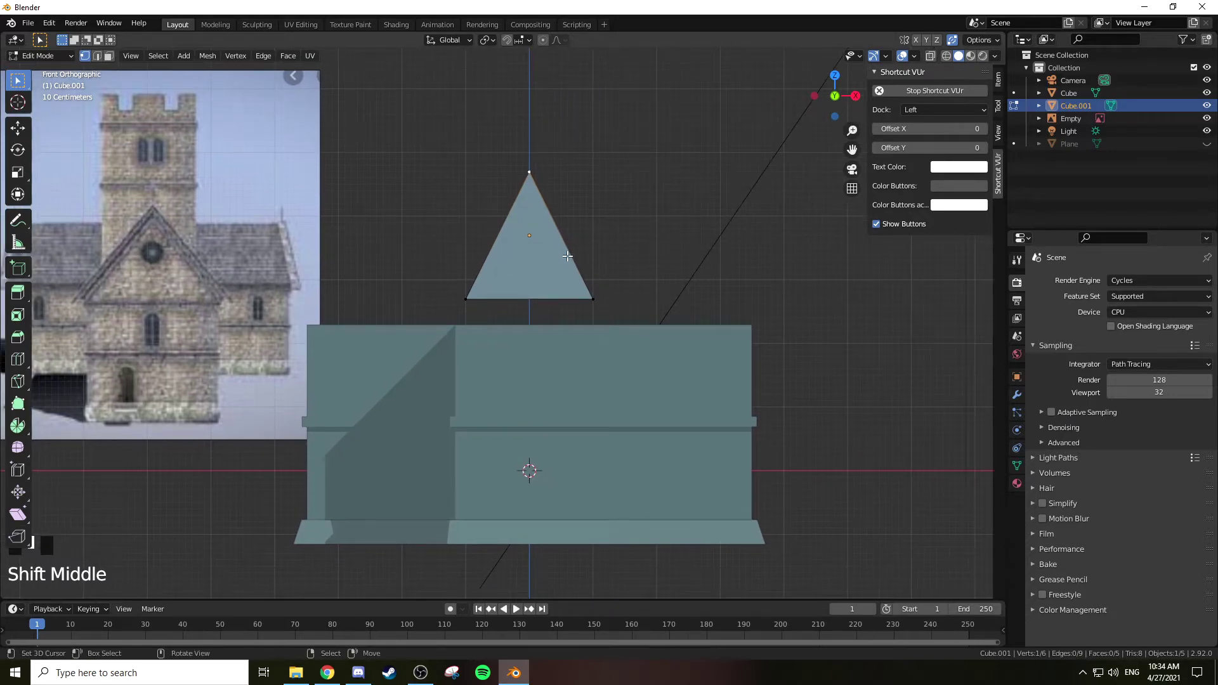
{"action": "key", "text": "Tab"}
{"action": "key", "text": "g"}
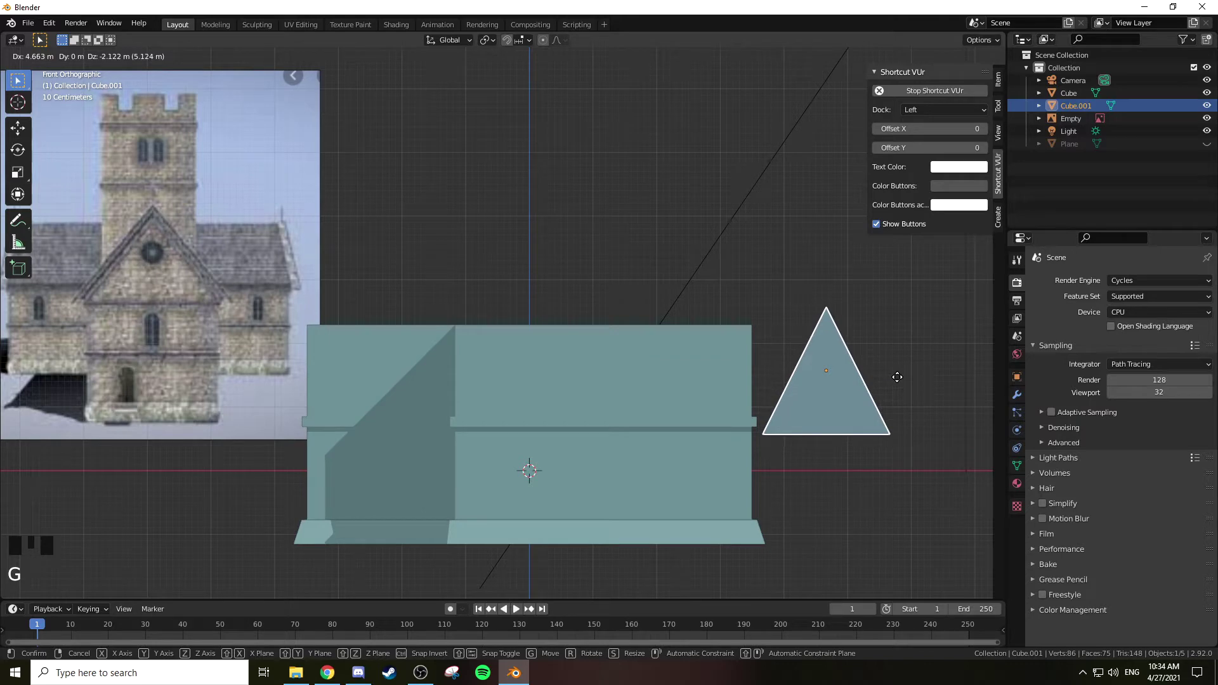
{"action": "left_click", "coordinate": [602, 252]}
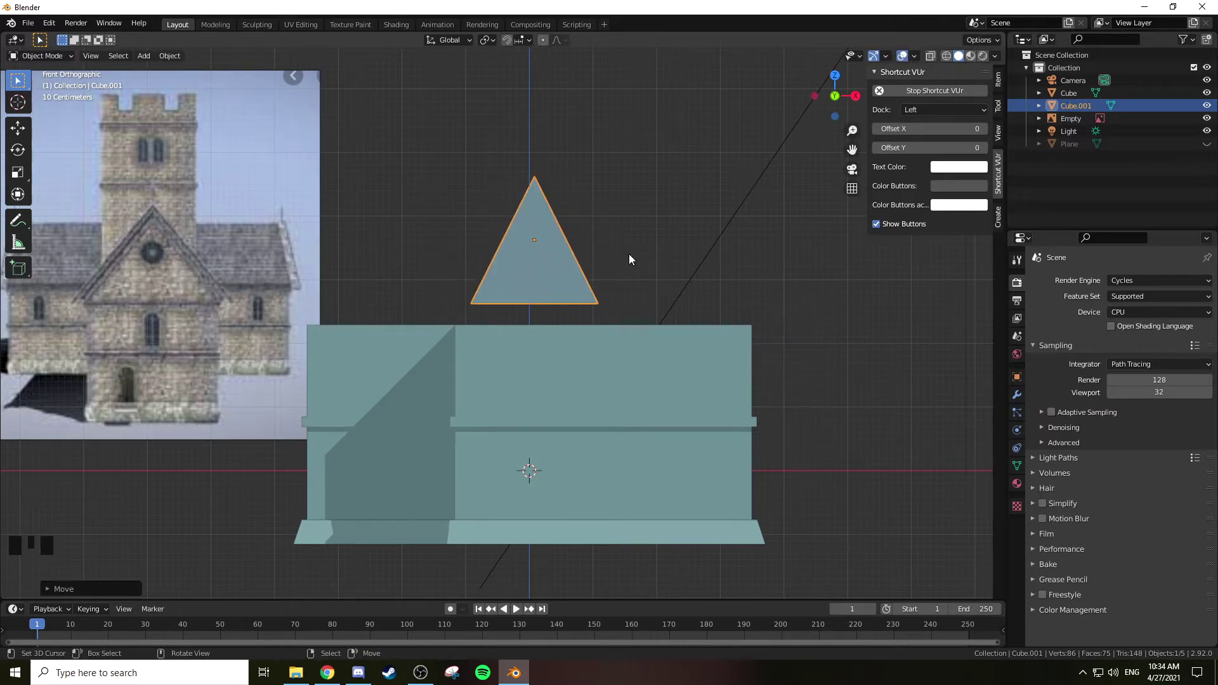
Step: Select the front triangular end face of the roof prism in face select mode
{"action": "middle_click_drag", "start_coordinate": [633, 251], "coordinate": [551, 285]}
{"action": "key", "text": "Tab"}
{"action": "key", "text": "3"}
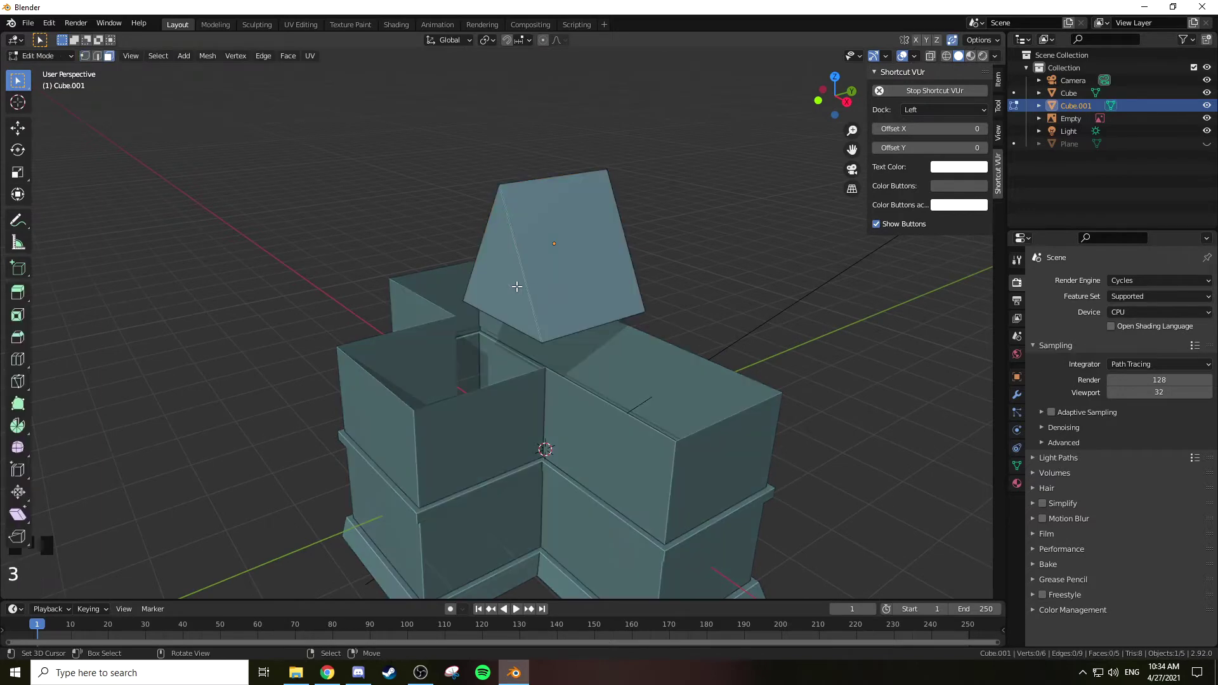
{"action": "right_click", "coordinate": [525, 295]}
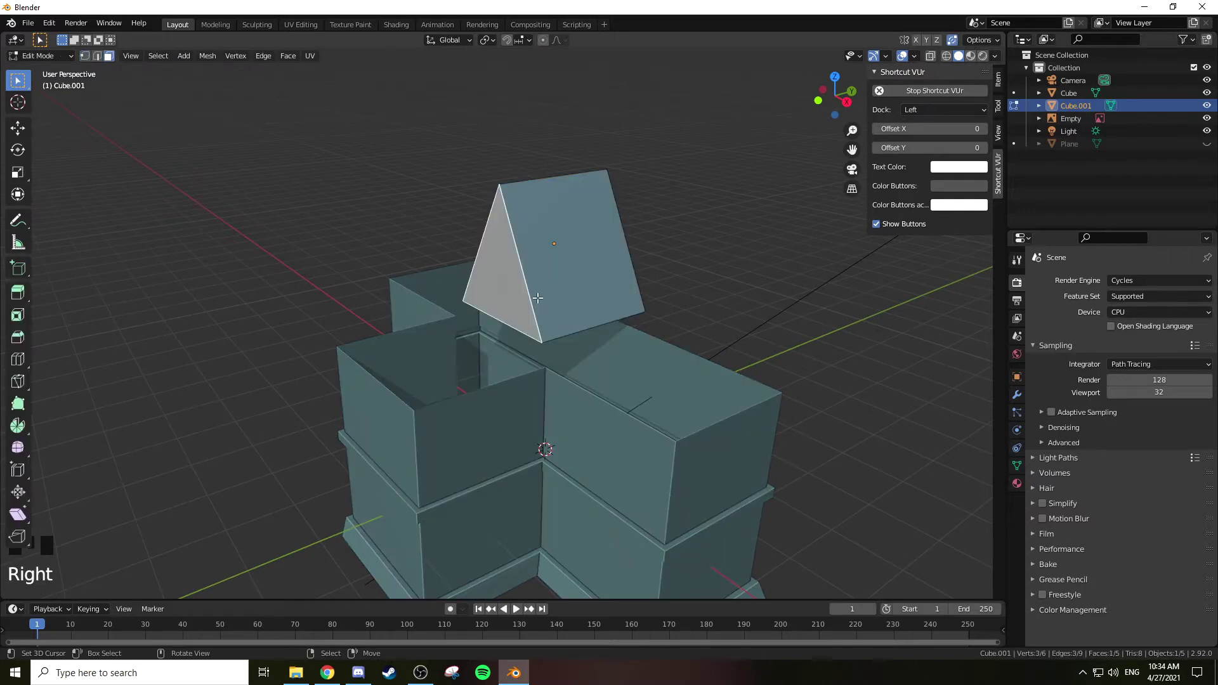
{"action": "key", "text": "g"}
{"action": "key", "text": "y"}
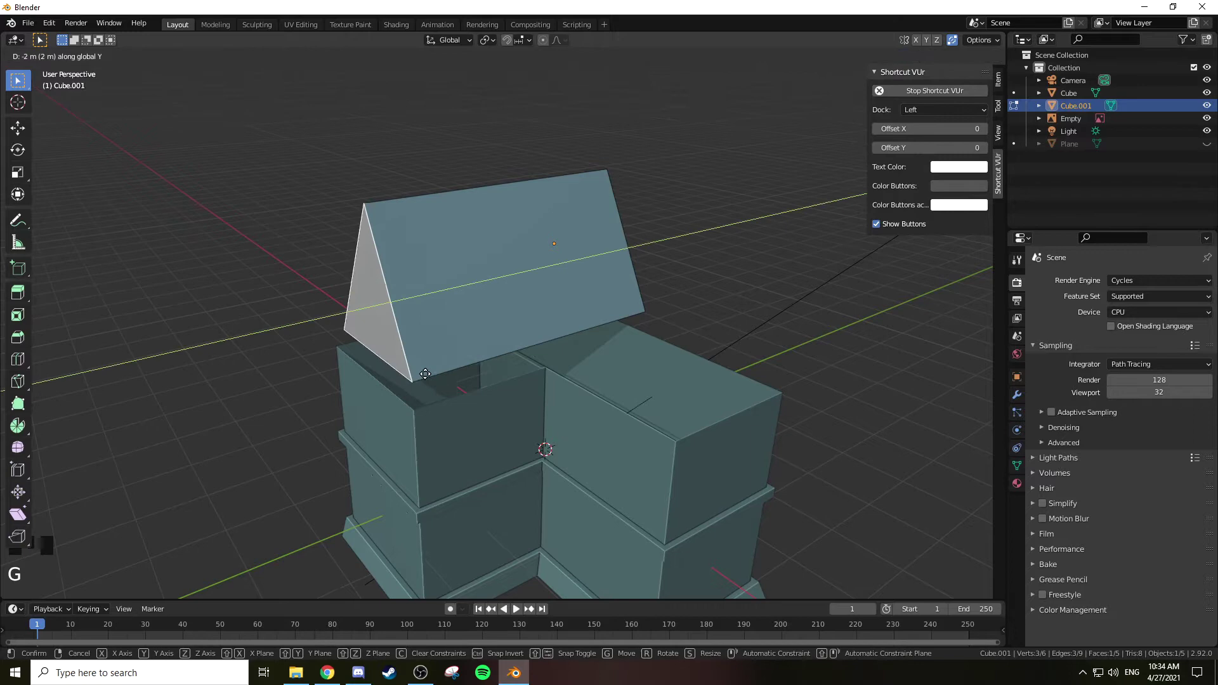
{"action": "key", "text": "Escape"}
Step: Set the snap target to Vertex and move the front triangular face along Y, snapped to the projecting arm's front top corner
{"action": "left_click", "coordinate": [507, 40]}
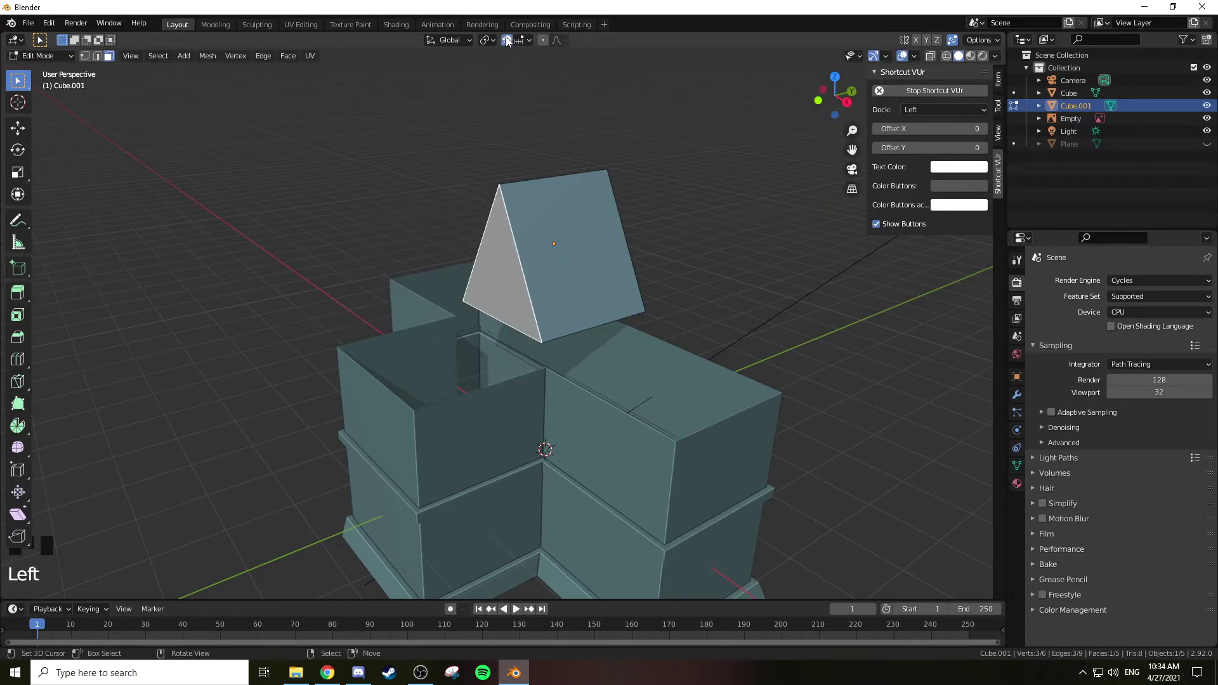
{"action": "left_click", "coordinate": [525, 38]}
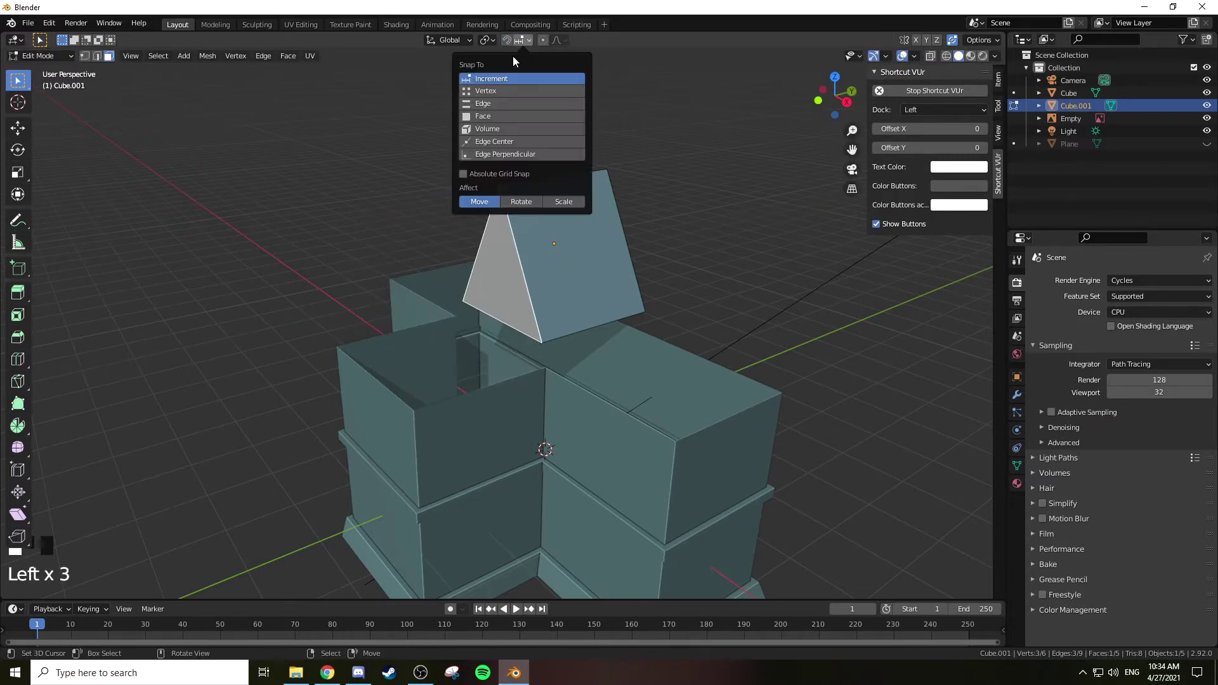
{"action": "left_click", "coordinate": [493, 92]}
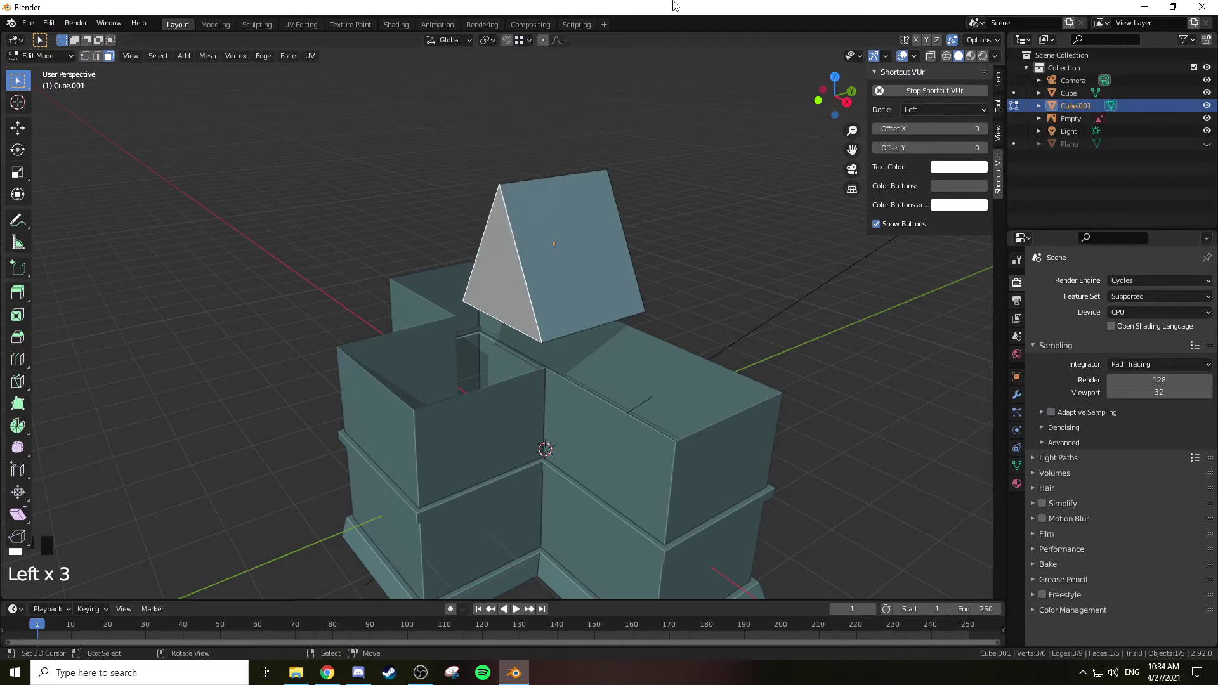
{"action": "key", "text": "g"}
{"action": "key", "text": "y"}
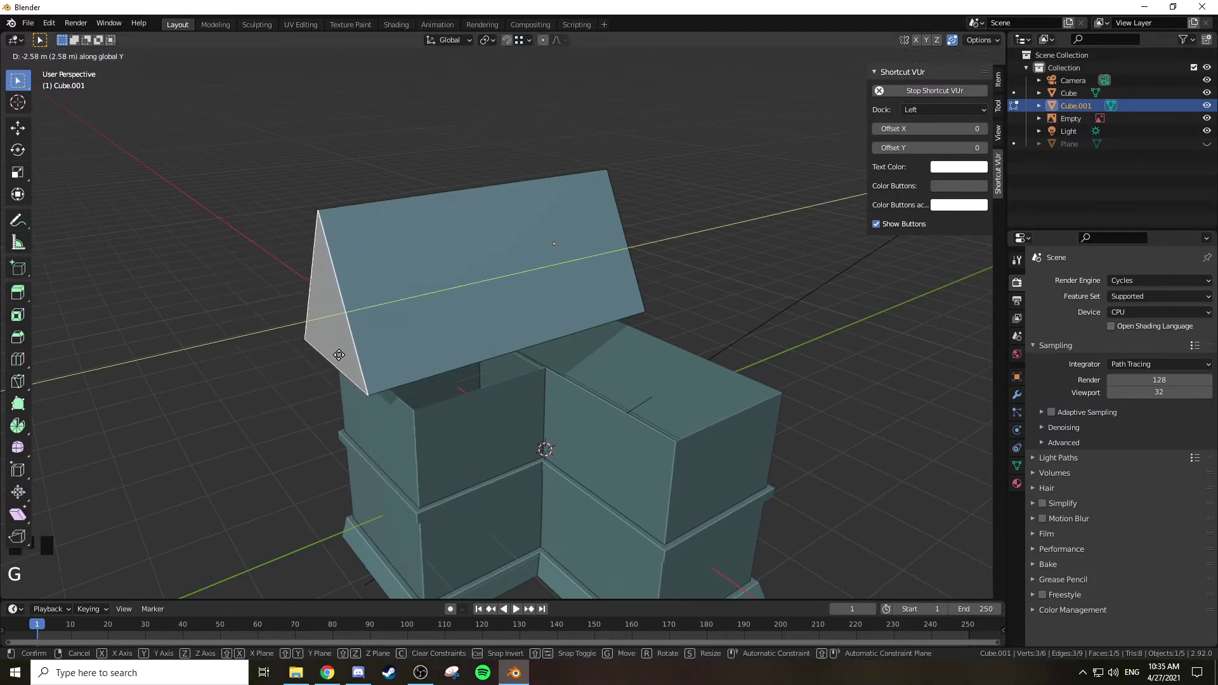
{"action": "key", "text": "ctrl"}
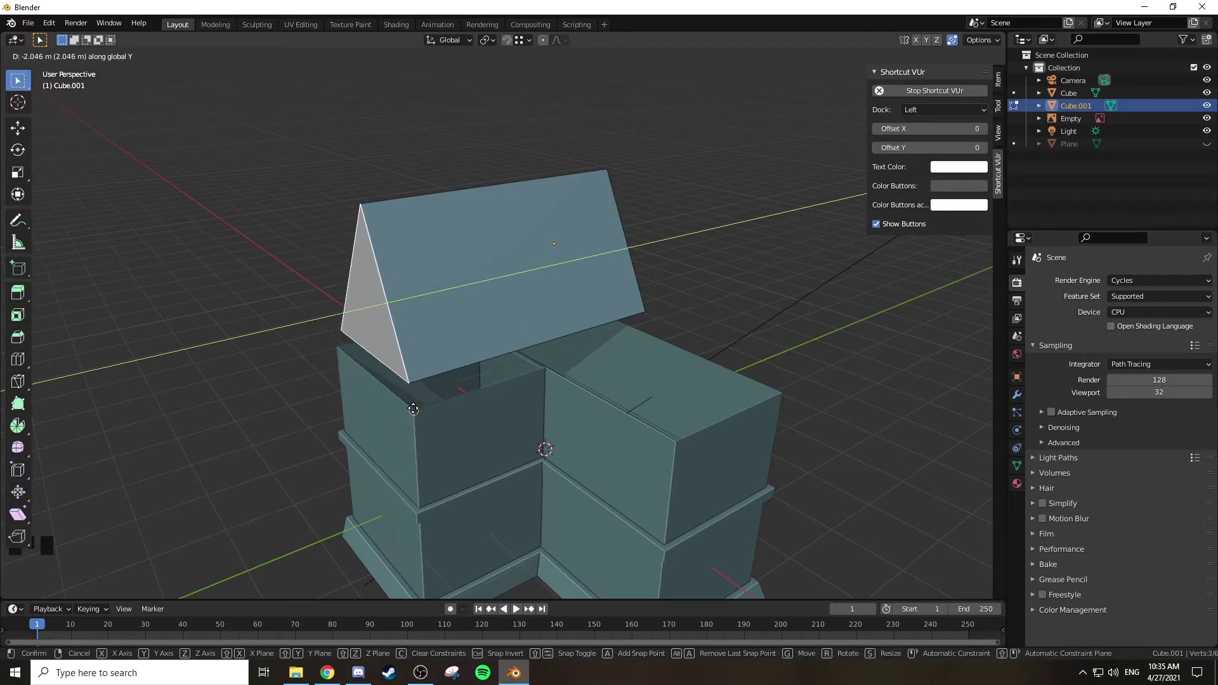
{"action": "left_click", "coordinate": [413, 409]}
Step: Move the rear triangular end face of the roof prism along Y, snapped to the rear wall's top corner
{"action": "middle_click_drag", "start_coordinate": [453, 411], "coordinate": [541, 361]}
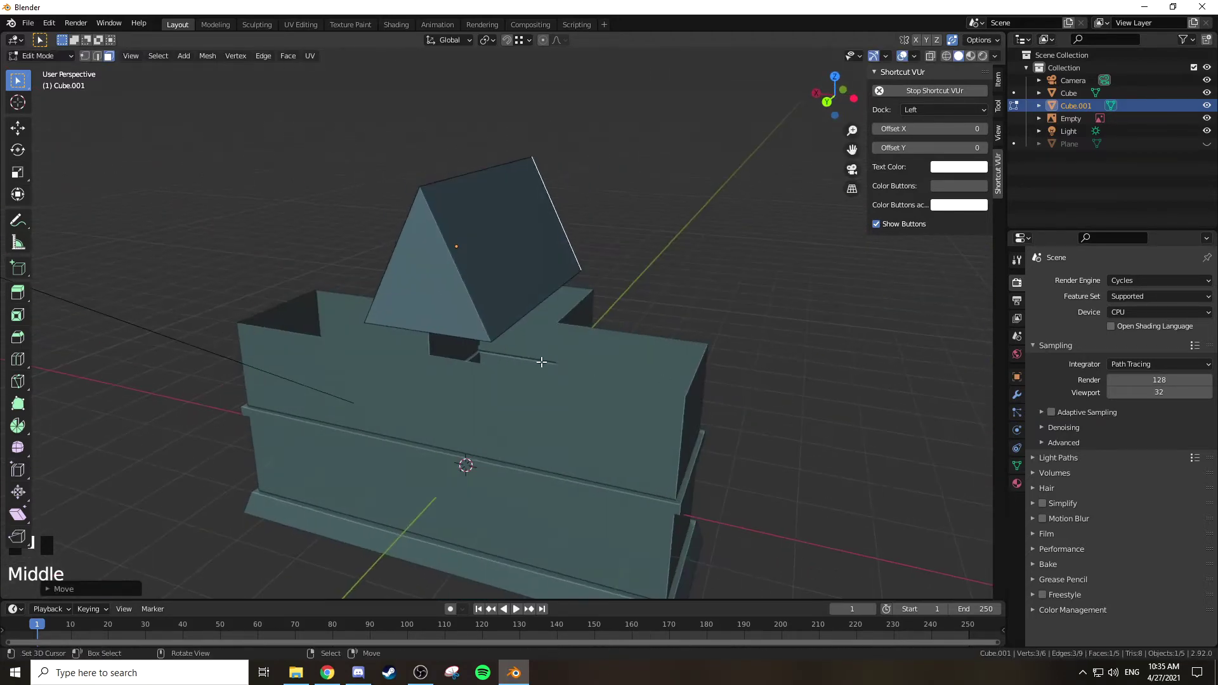
{"action": "middle_click_drag", "start_coordinate": [442, 301], "coordinate": [500, 300]}
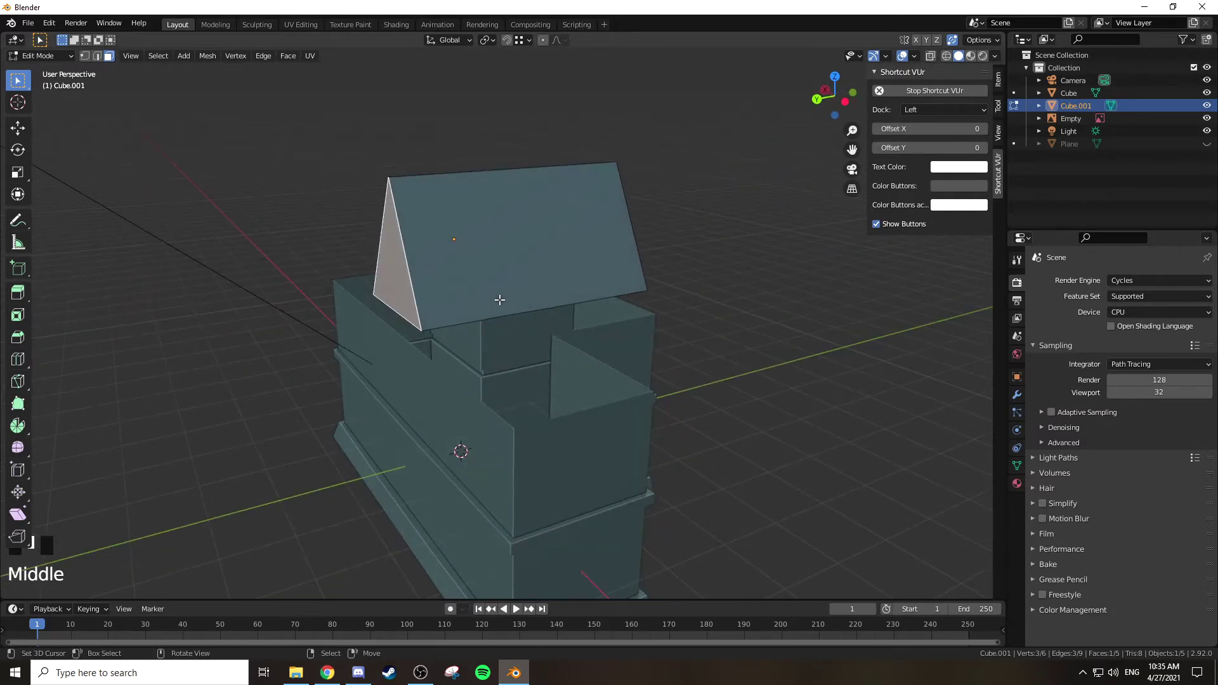
{"action": "key", "text": "g"}
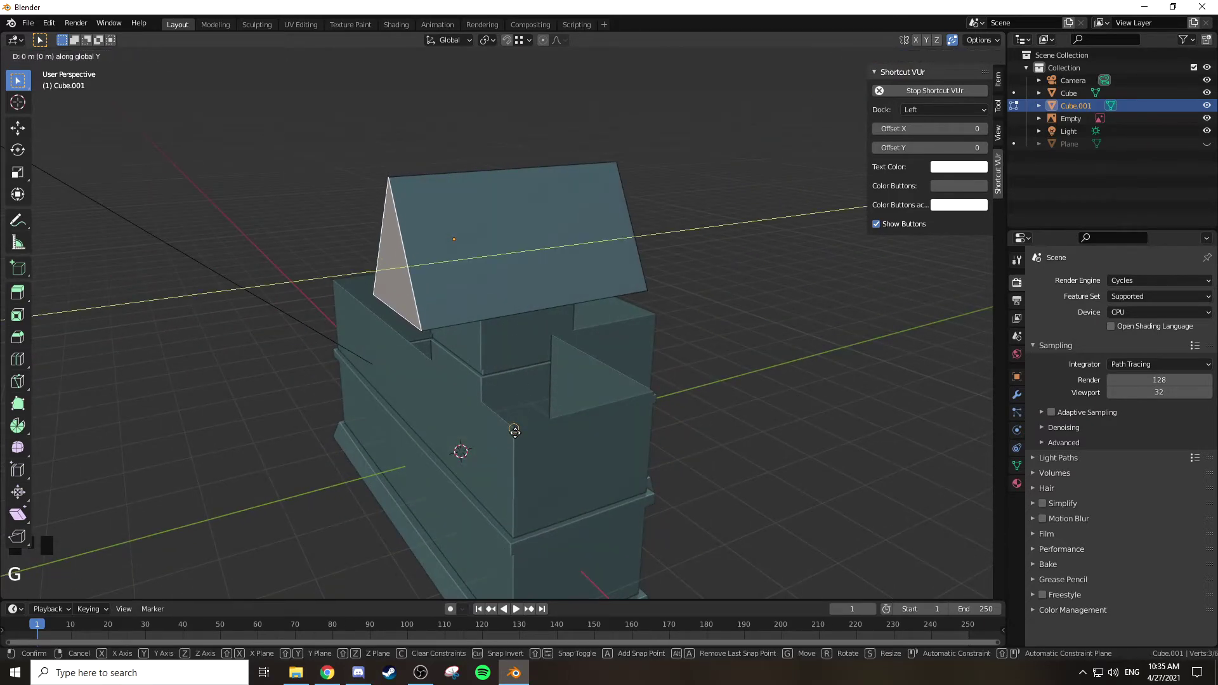
{"action": "left_click", "coordinate": [514, 433]}
{"action": "middle_click_drag", "start_coordinate": [510, 372], "coordinate": [475, 375]}
{"action": "key", "text": "KP_7"}
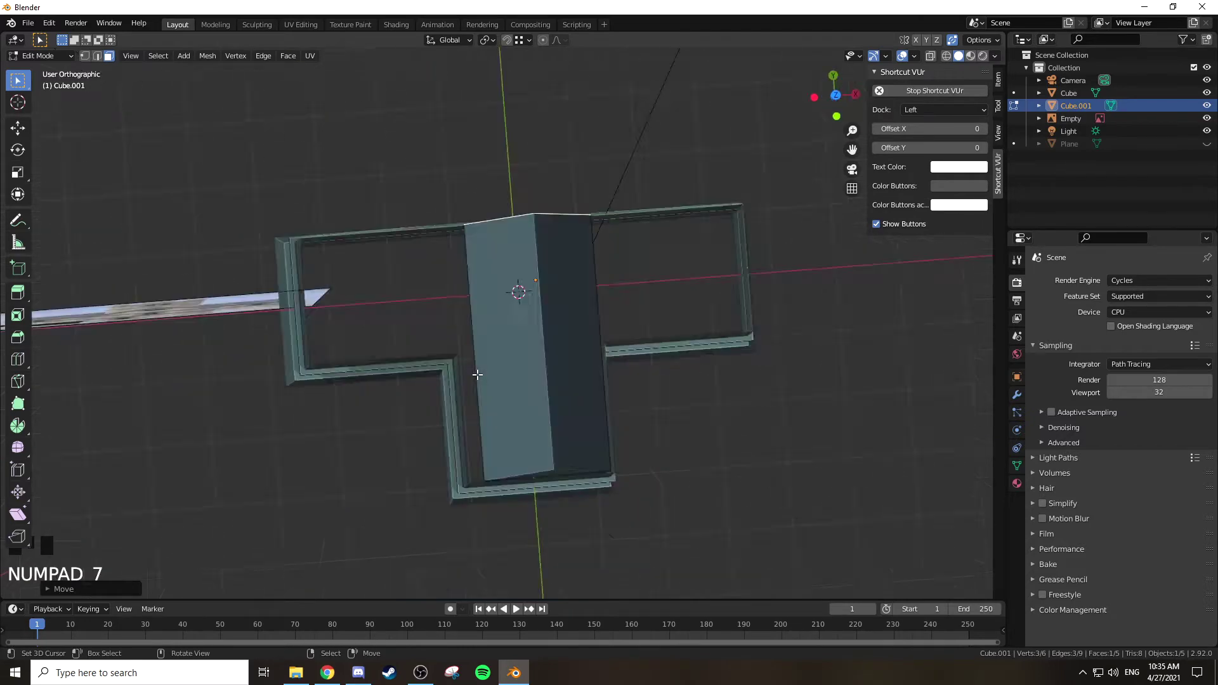
{"action": "scroll", "coordinate": [477, 375], "scroll_direction": "up", "scroll_amount": 1}
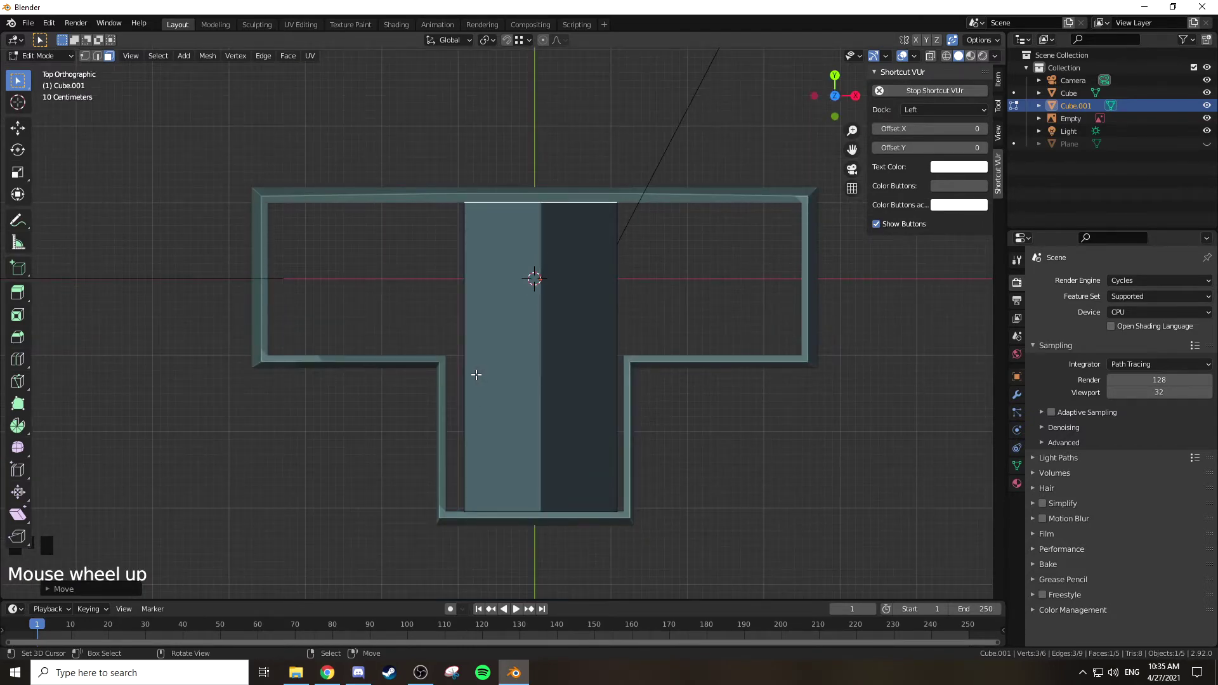
{"action": "scroll", "coordinate": [476, 375], "scroll_direction": "down", "scroll_amount": 2}
Step: Select the roof prism's lower left edge and move it along X, snapped to the projecting arm's front left top corner
{"action": "middle_click_drag", "start_coordinate": [476, 373], "coordinate": [538, 276]}
{"action": "key", "text": "2"}
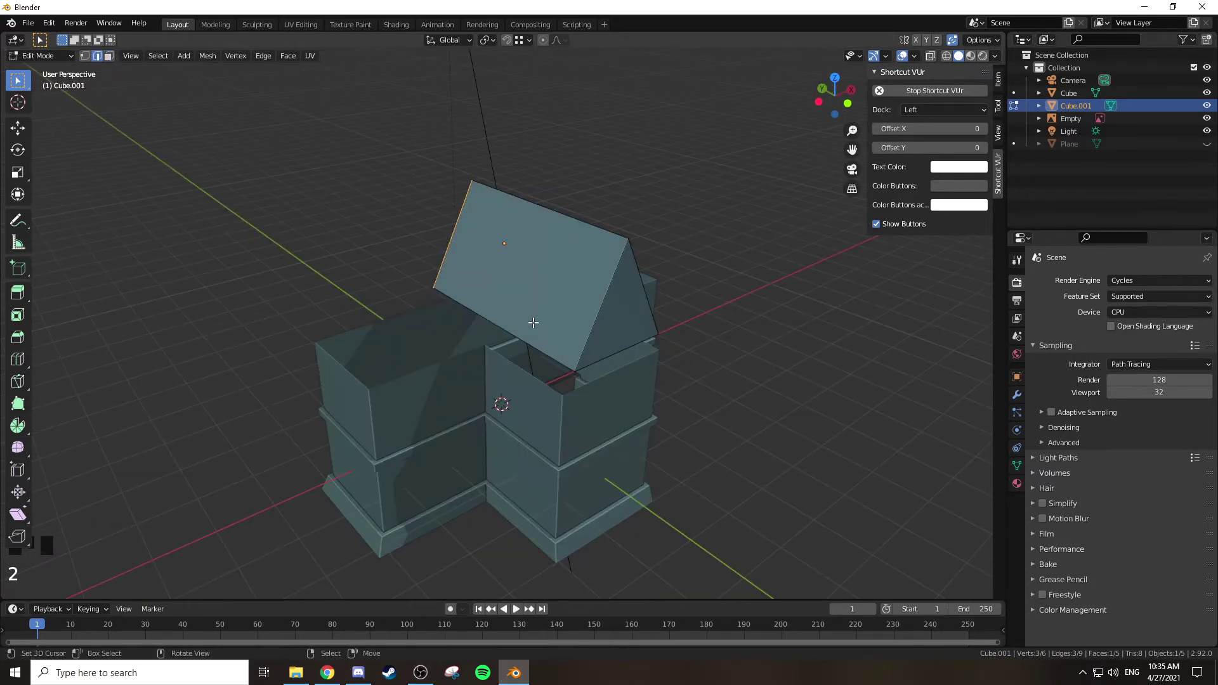
{"action": "right_click", "coordinate": [533, 338]}
{"action": "middle_click_drag", "start_coordinate": [550, 323], "coordinate": [511, 303]}
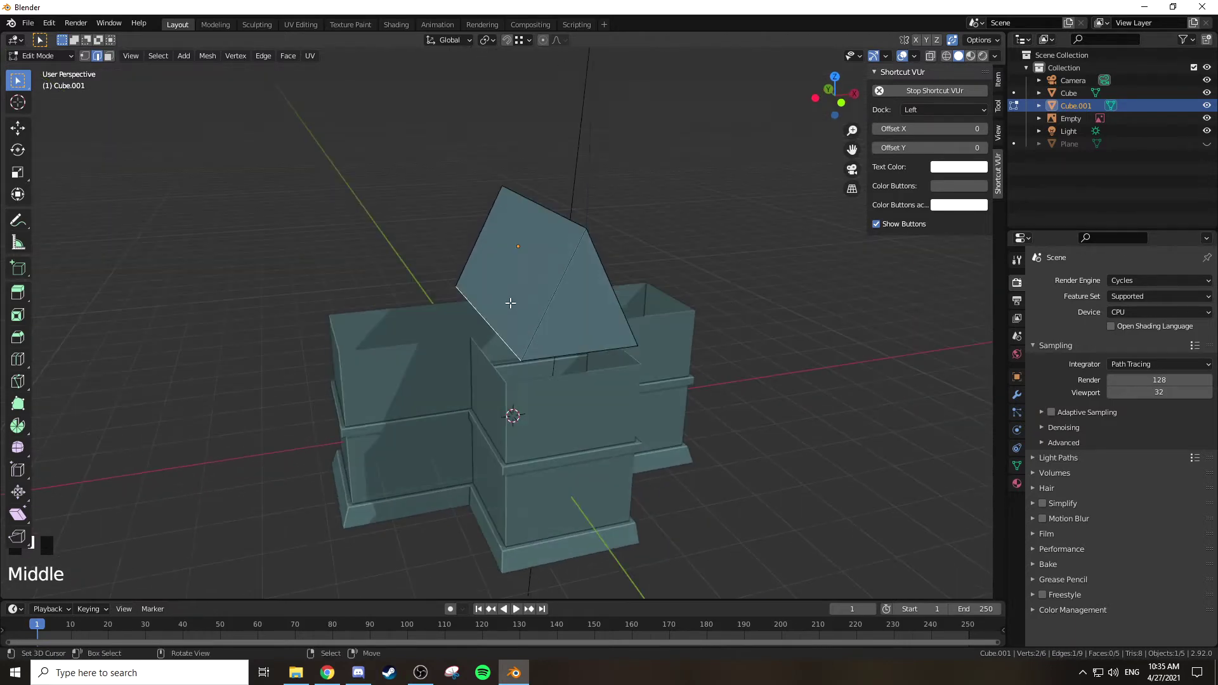
{"action": "key", "text": "g"}
{"action": "key", "text": "x"}
{"action": "left_click", "coordinate": [506, 382]}
Step: Move the roof prism's lower right edge along X, snapped to the projecting arm's right wall corner
{"action": "middle_click_drag", "start_coordinate": [584, 369], "coordinate": [566, 329]}
{"action": "right_click", "coordinate": [533, 312]}
{"action": "key", "text": "g"}
{"action": "key", "text": "x"}
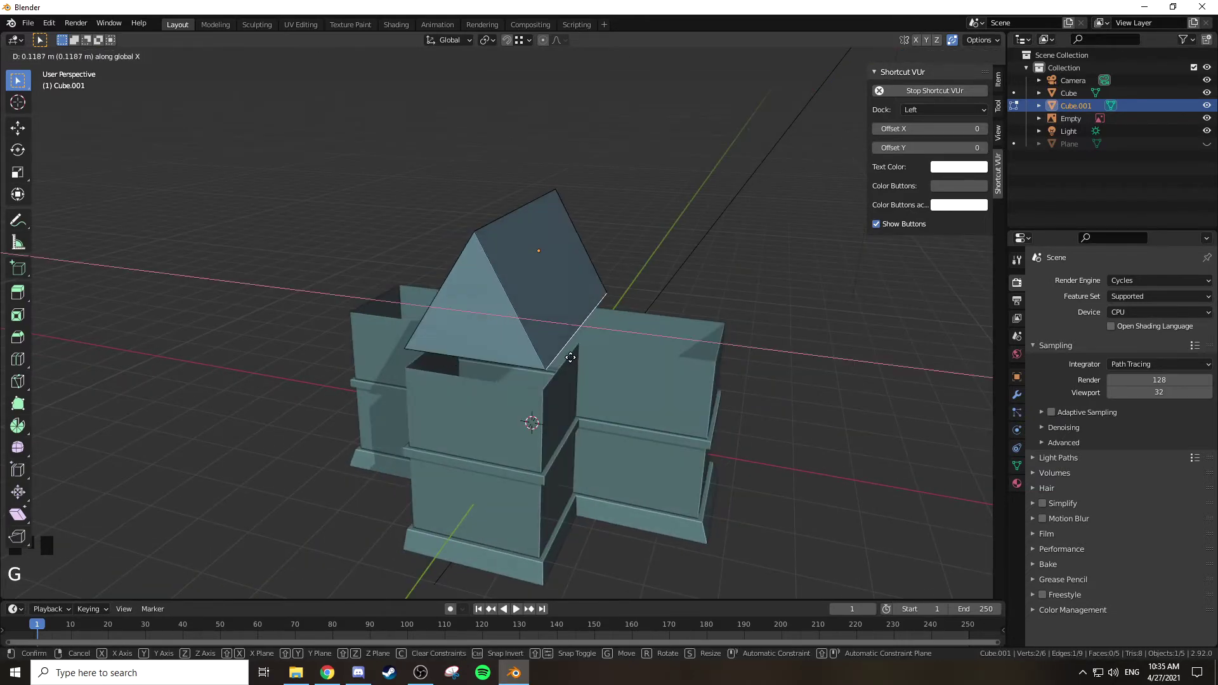
{"action": "left_click", "coordinate": [578, 349]}
{"action": "middle_click_drag", "start_coordinate": [563, 304], "coordinate": [587, 263]}
Step: In front view and object mode, lower the whole roof prism onto the top of the walls
{"action": "key", "text": "KP_1"}
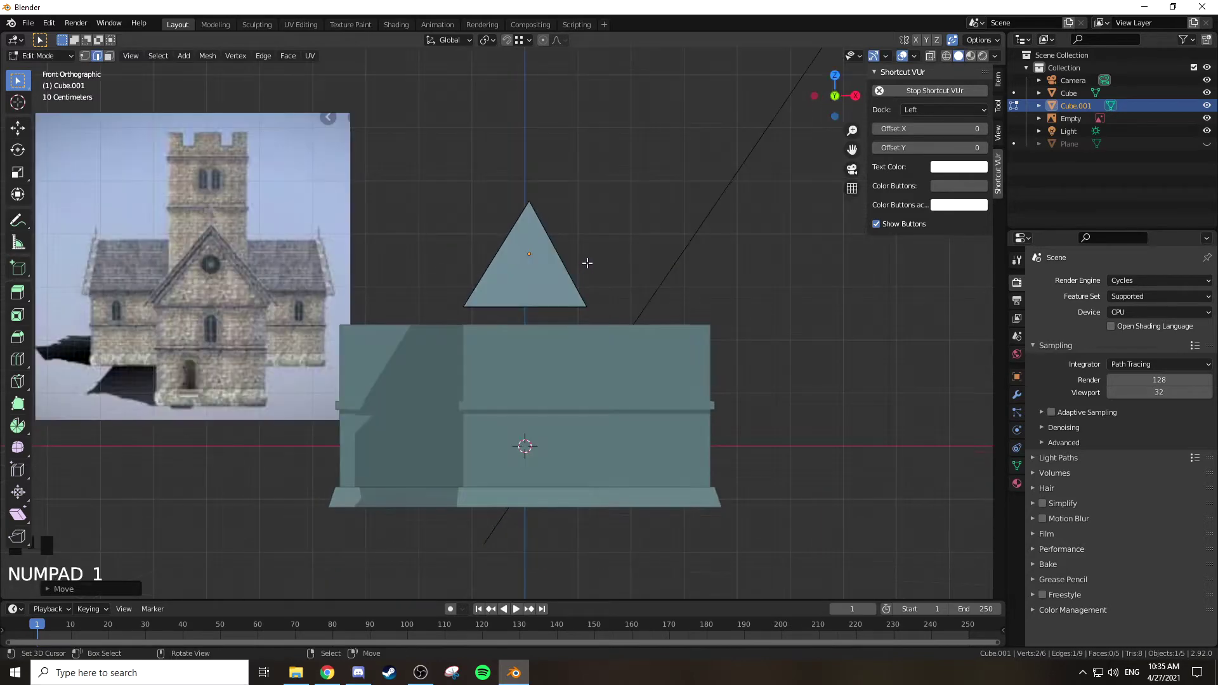
{"action": "scroll", "coordinate": [588, 263], "scroll_direction": "up", "scroll_amount": 2}
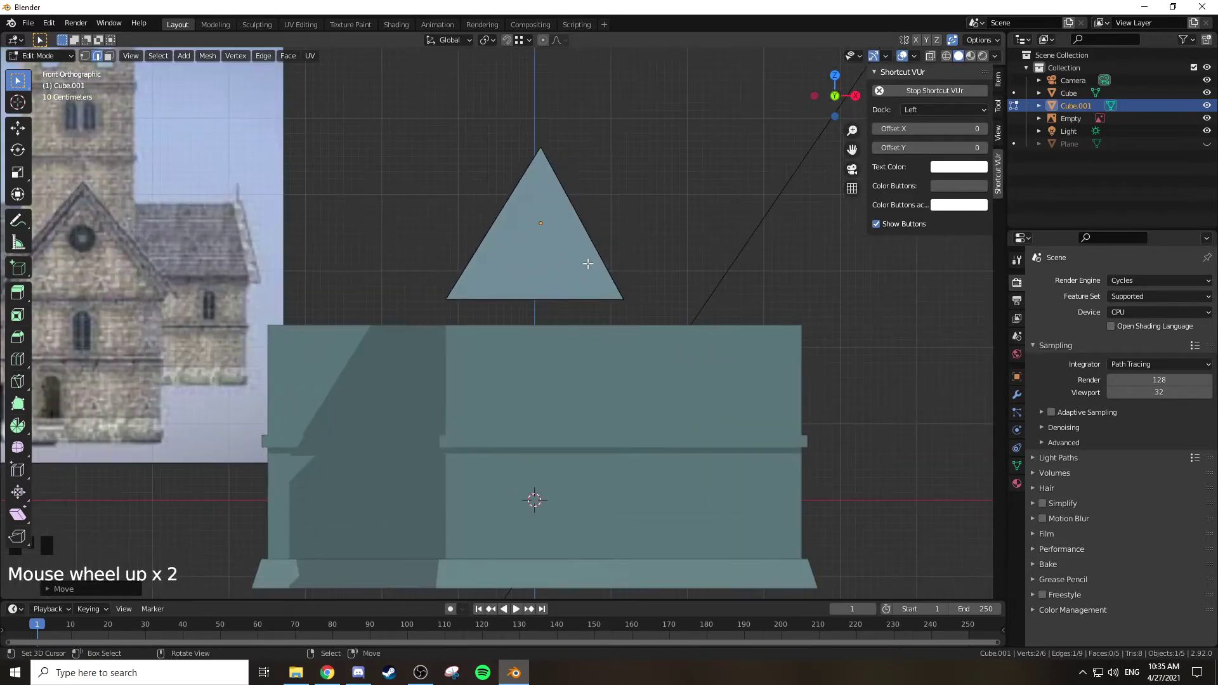
{"action": "key", "text": "Tab"}
{"action": "key", "text": "g"}
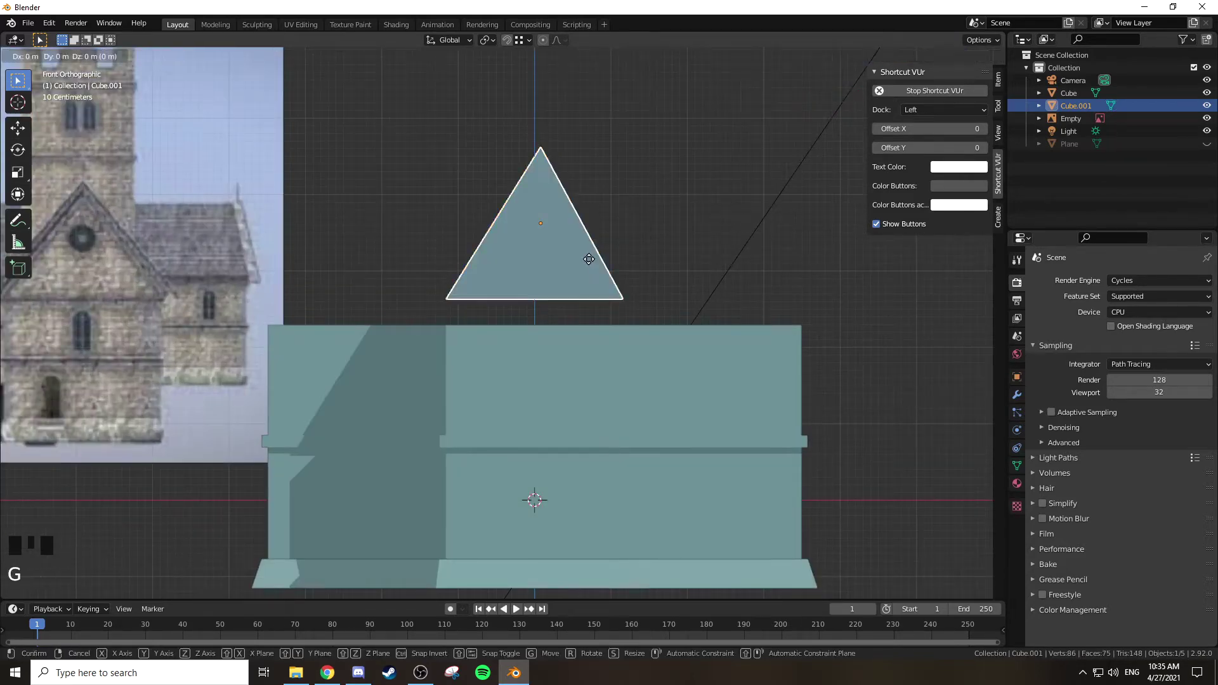
{"action": "left_click", "coordinate": [631, 322]}
Step: Deselect everything and examine how the roof prism sits on the projecting arm's walls
{"action": "middle_click_drag", "start_coordinate": [646, 278], "coordinate": [643, 349]}
{"action": "key", "text": "a"}
{"action": "key", "text": "alt+a"}
{"action": "scroll", "coordinate": [642, 348], "scroll_direction": "down", "scroll_amount": 2}
{"action": "scroll", "coordinate": [624, 346], "scroll_direction": "up", "scroll_amount": 2}
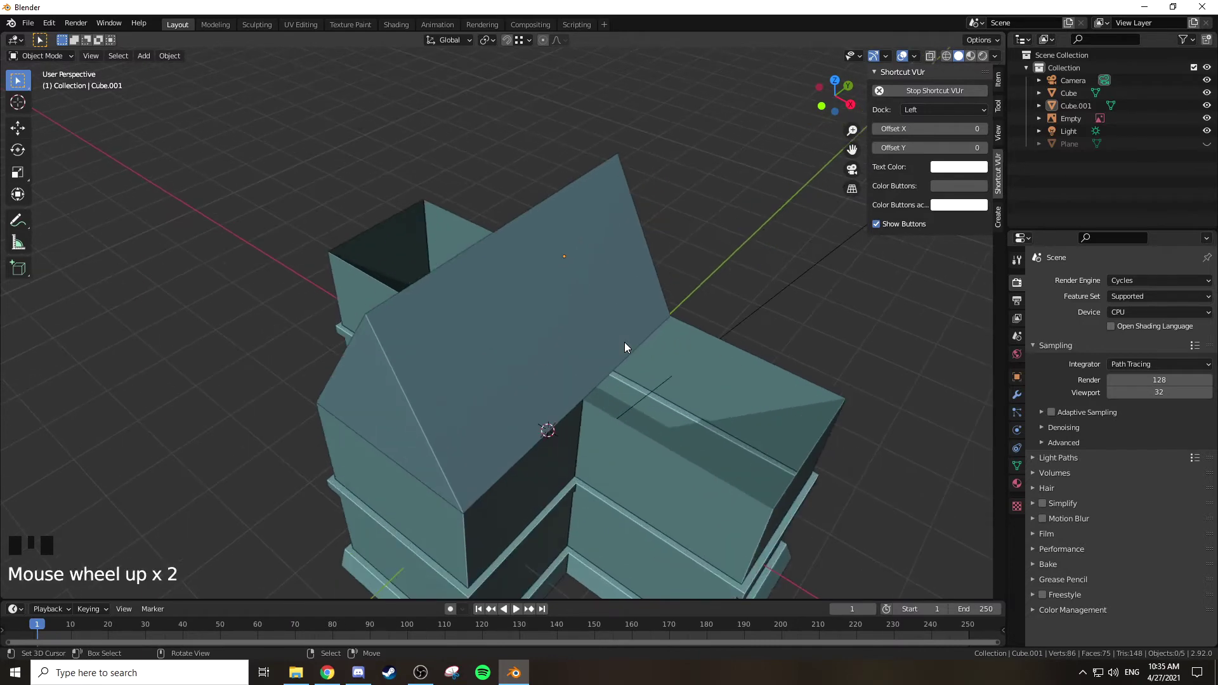
{"action": "middle_click_drag", "start_coordinate": [625, 346], "coordinate": [635, 341]}
{"action": "middle_click_drag", "start_coordinate": [678, 293], "coordinate": [631, 294]}
{"action": "key", "text": "Tab"}
{"action": "key", "text": "Tab"}
{"action": "key", "text": "Tab"}
{"action": "key", "text": "Tab"}
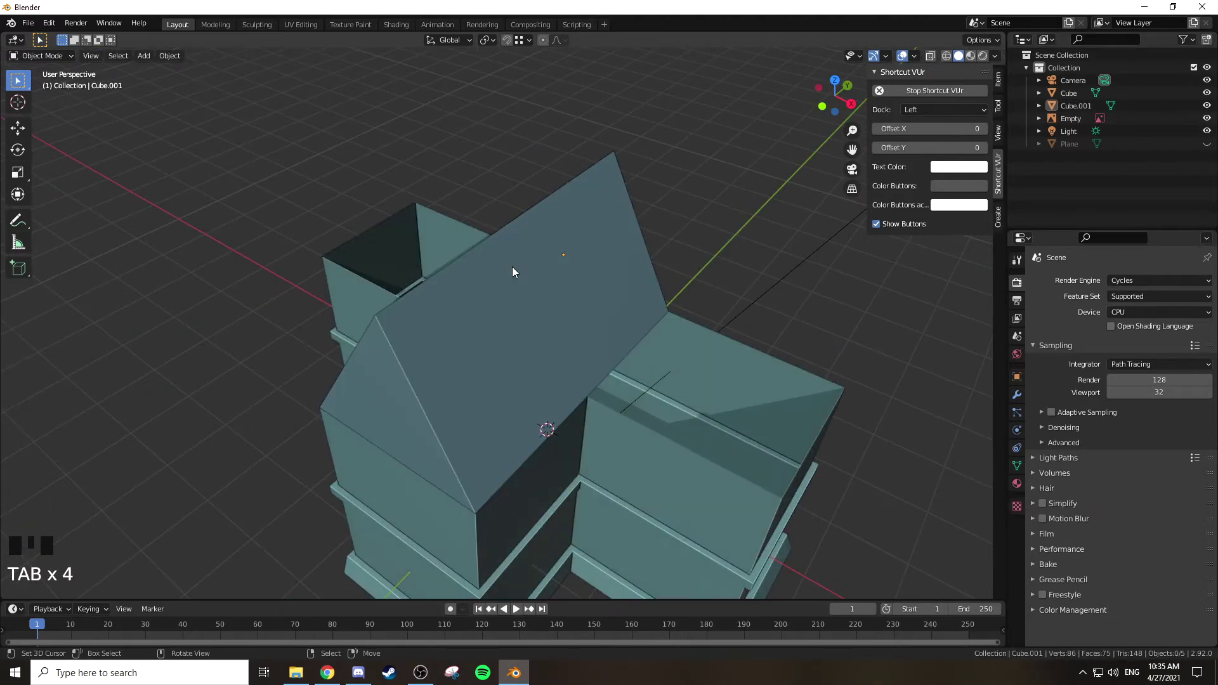
Step: Duplicate the roof prism in place and rotate the copy 90° around the Z axis
{"action": "right_click", "coordinate": [513, 262]}
{"action": "middle_click_drag", "start_coordinate": [526, 278], "coordinate": [611, 267]}
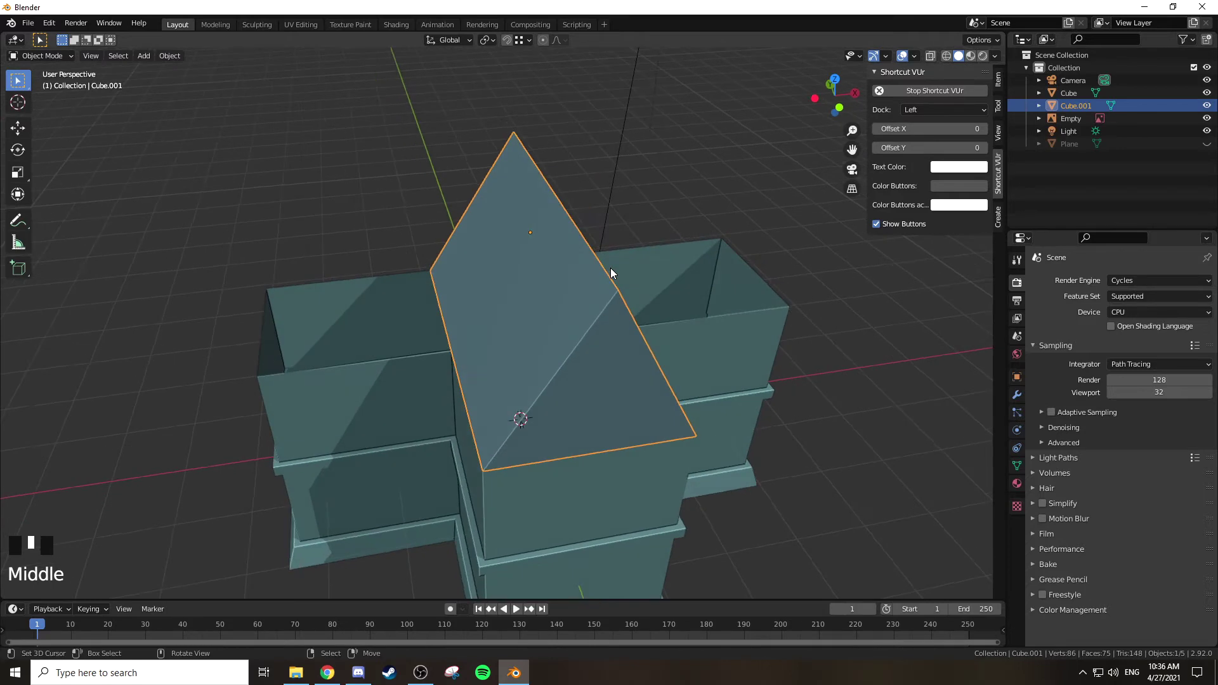
{"action": "key", "text": "shift+d"}
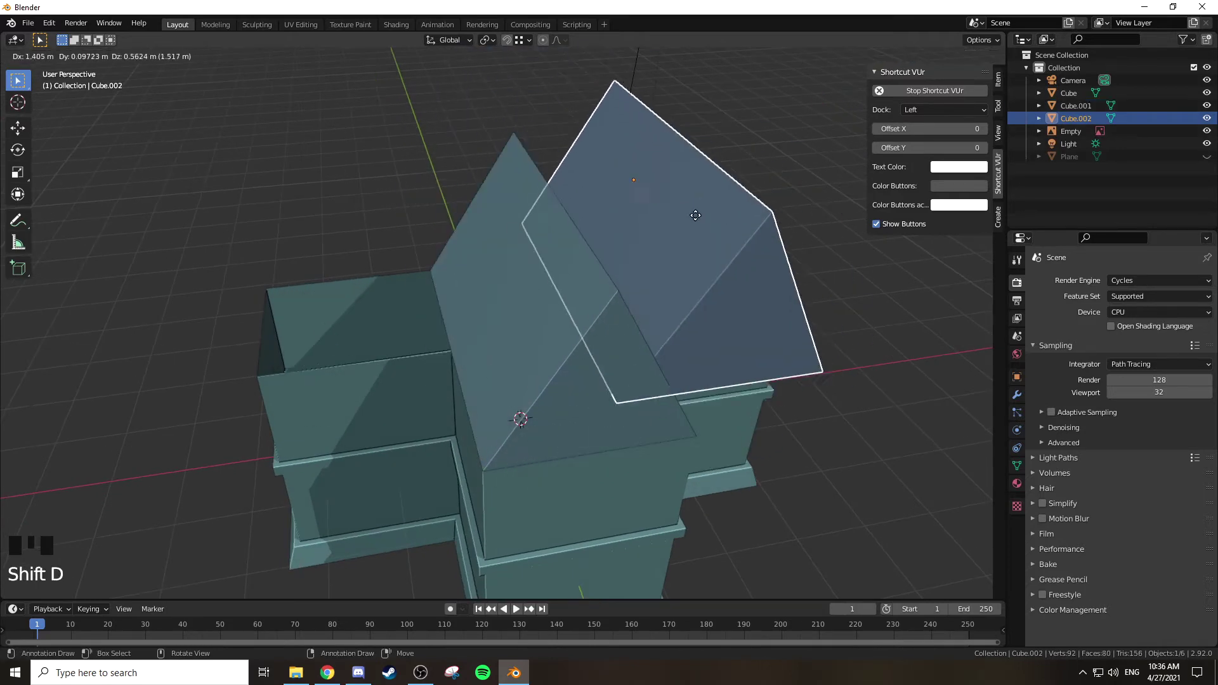
{"action": "right_click", "coordinate": [658, 163]}
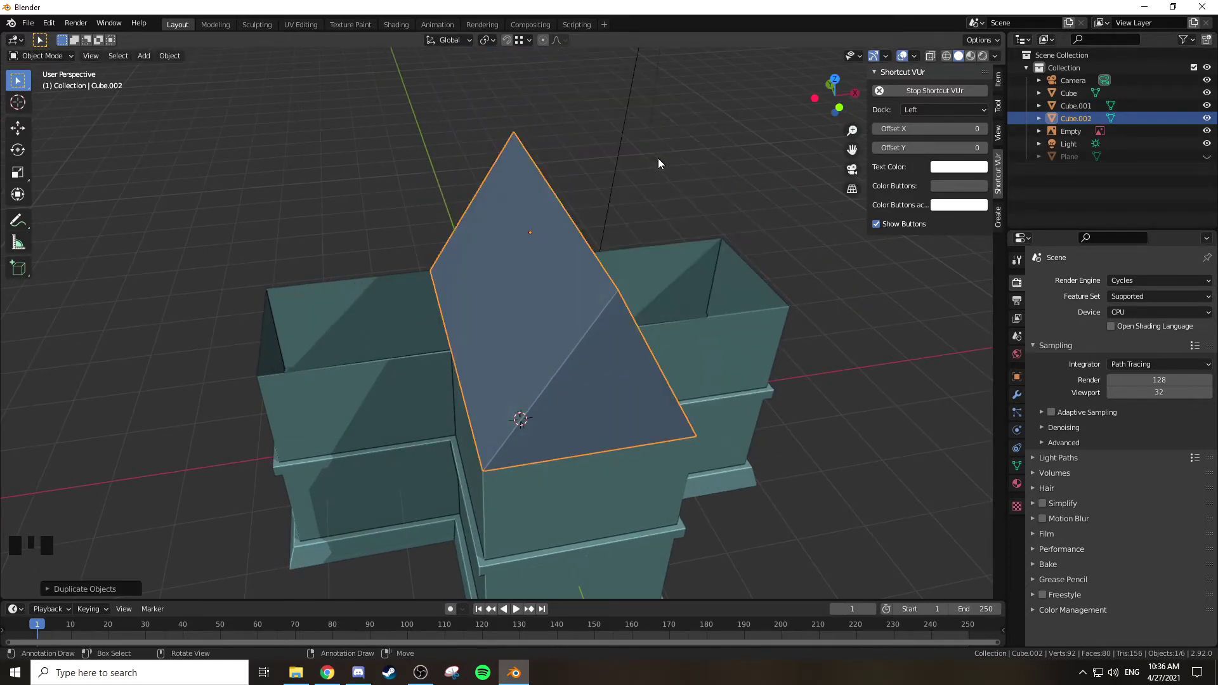
{"action": "key", "text": "r"}
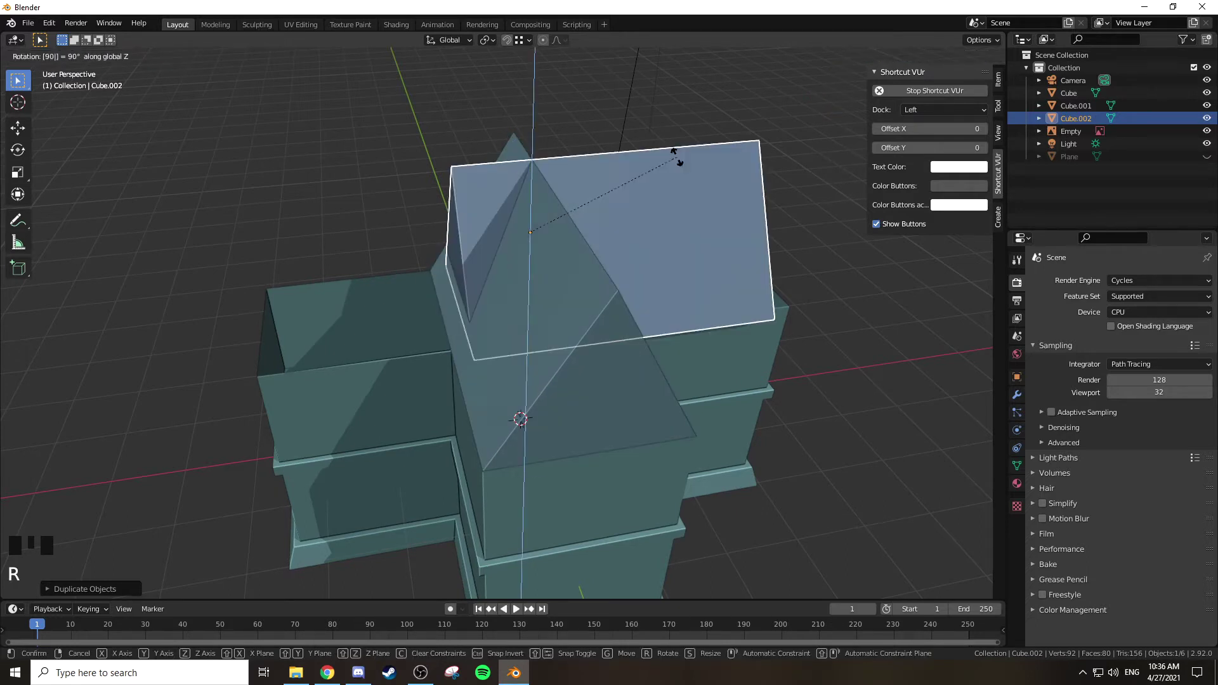
{"action": "left_click", "coordinate": [676, 157]}
Step: Select the rotated roof's left triangular end face and move it along X, snapped to the left wing's outer top corner
{"action": "key", "text": "Tab"}
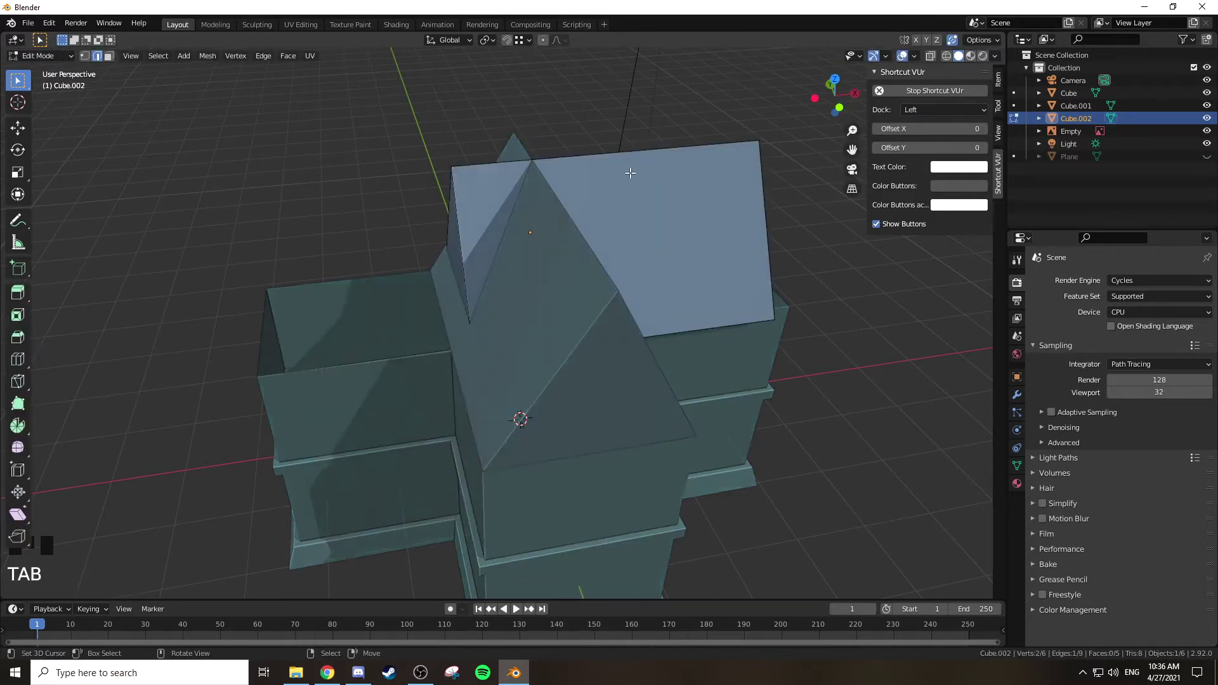
{"action": "right_click", "coordinate": [455, 230]}
{"action": "middle_click_drag", "start_coordinate": [454, 229], "coordinate": [458, 281]}
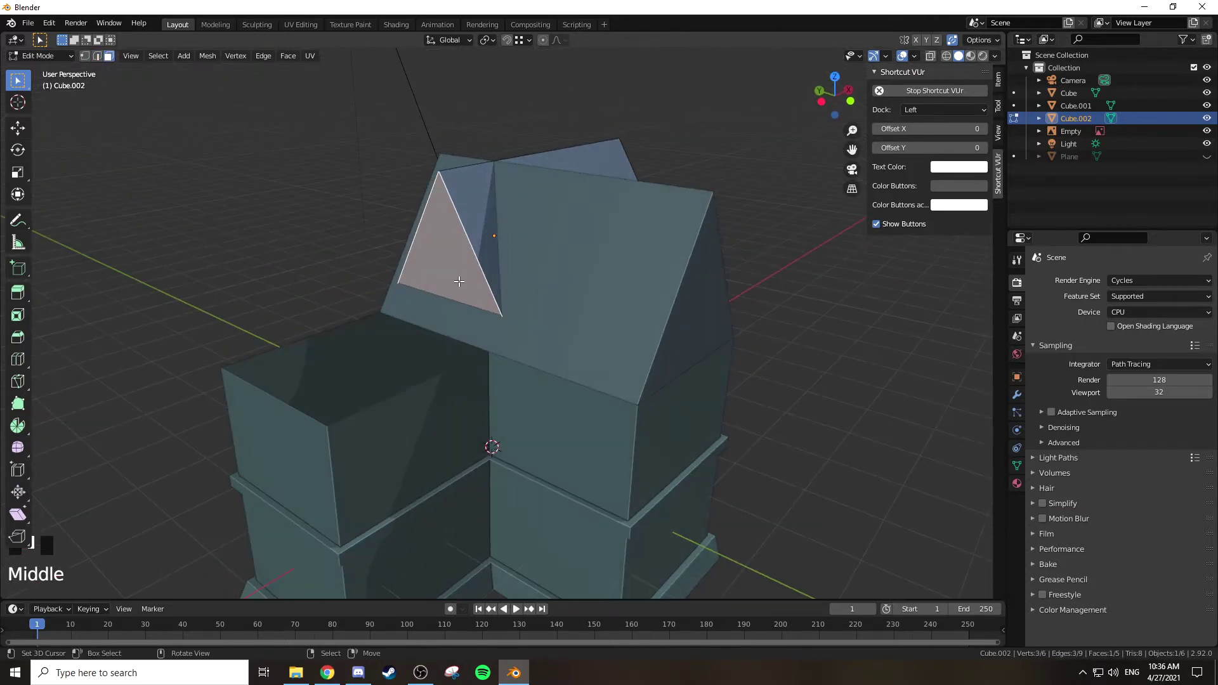
{"action": "key", "text": "g"}
{"action": "key", "text": "x"}
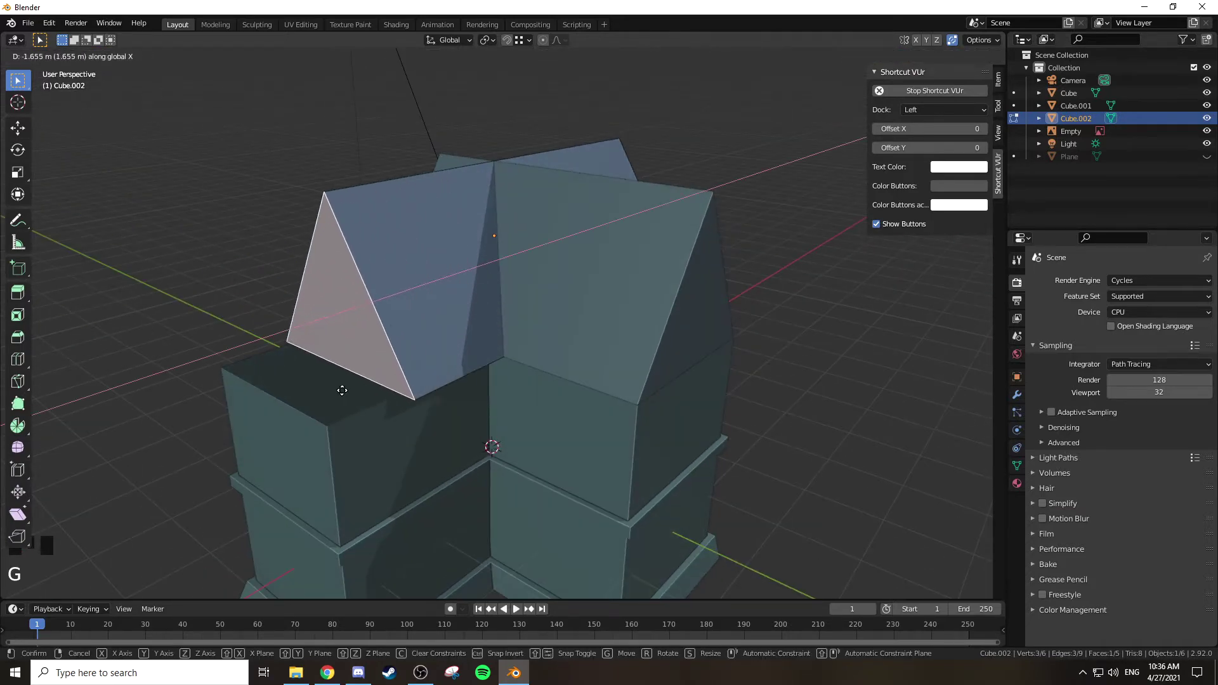
{"action": "left_click", "coordinate": [323, 415]}
{"action": "middle_click_drag", "start_coordinate": [322, 415], "coordinate": [318, 373]}
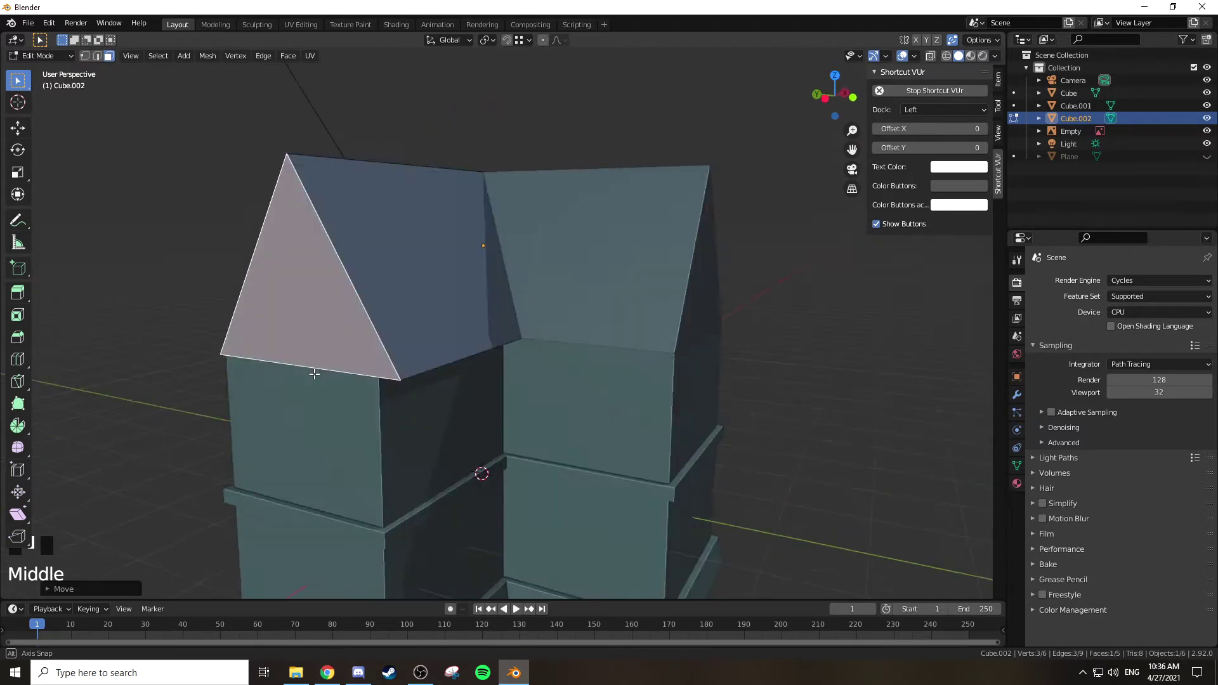
Step: Move the rotated roof's right triangular end face along X, snapped to the right wing's outer top corner
{"action": "middle_click_drag", "start_coordinate": [717, 314], "coordinate": [607, 333]}
{"action": "middle_click_drag", "start_coordinate": [838, 331], "coordinate": [559, 278], "text": "shift"}
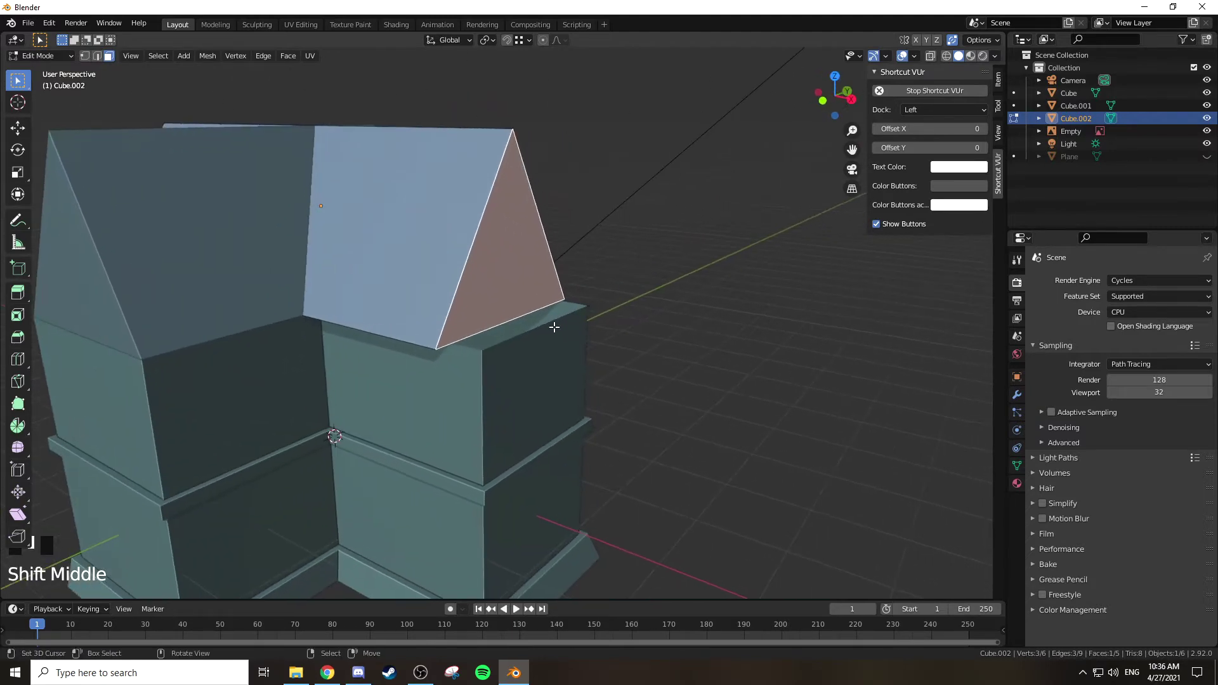
{"action": "key", "text": "g"}
{"action": "key", "text": "x"}
{"action": "left_click", "coordinate": [483, 351]}
{"action": "middle_click_drag", "start_coordinate": [525, 346], "coordinate": [642, 263]}
Step: In top view and object mode, move the rotated roof about 0.1 m along Y to centre it over the side wings
{"action": "key", "text": "KP_7"}
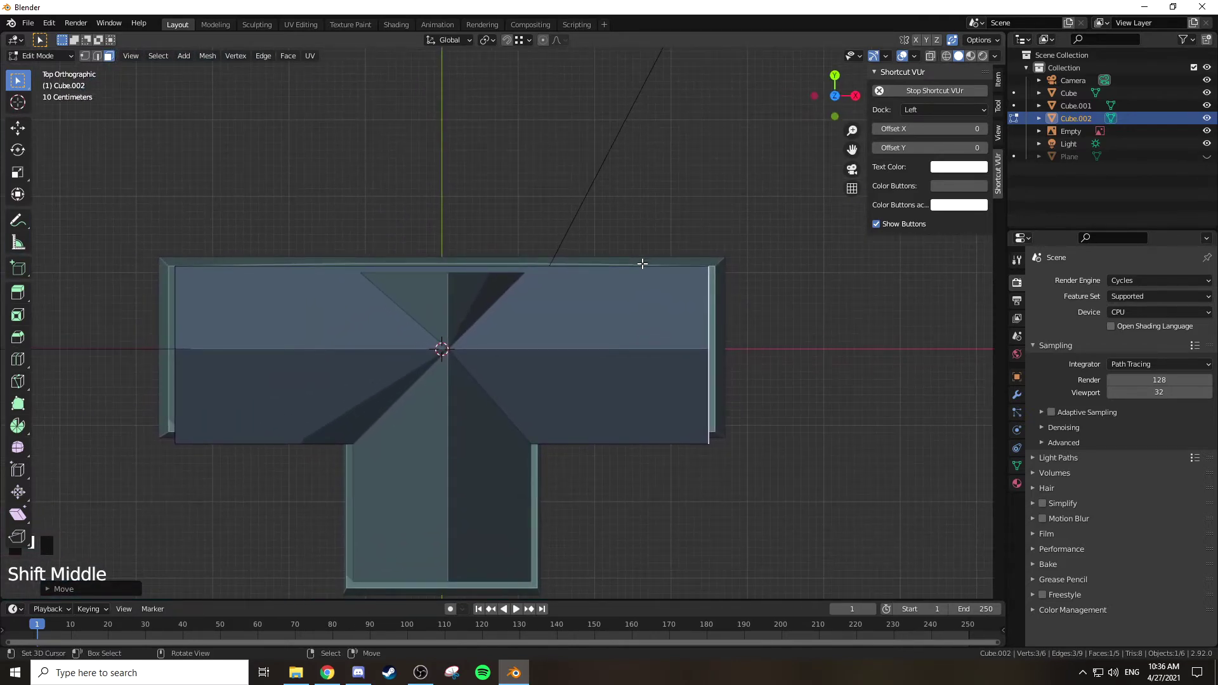
{"action": "key", "text": "Tab"}
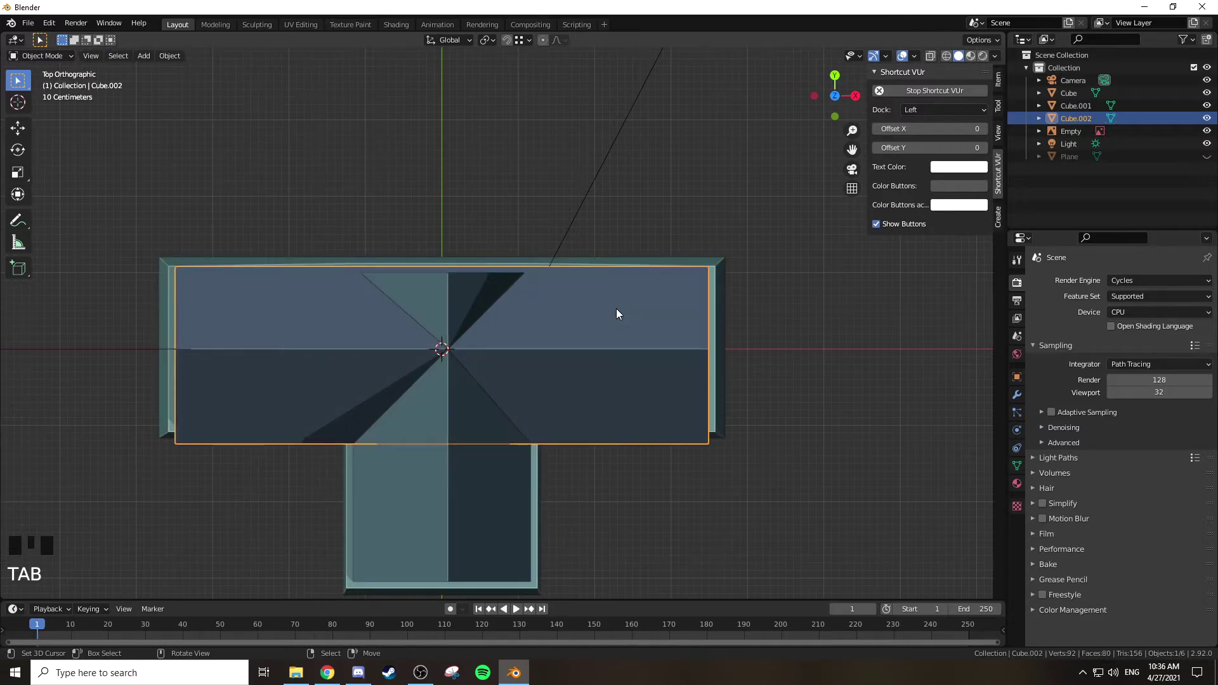
{"action": "key", "text": "g"}
{"action": "key", "text": "y"}
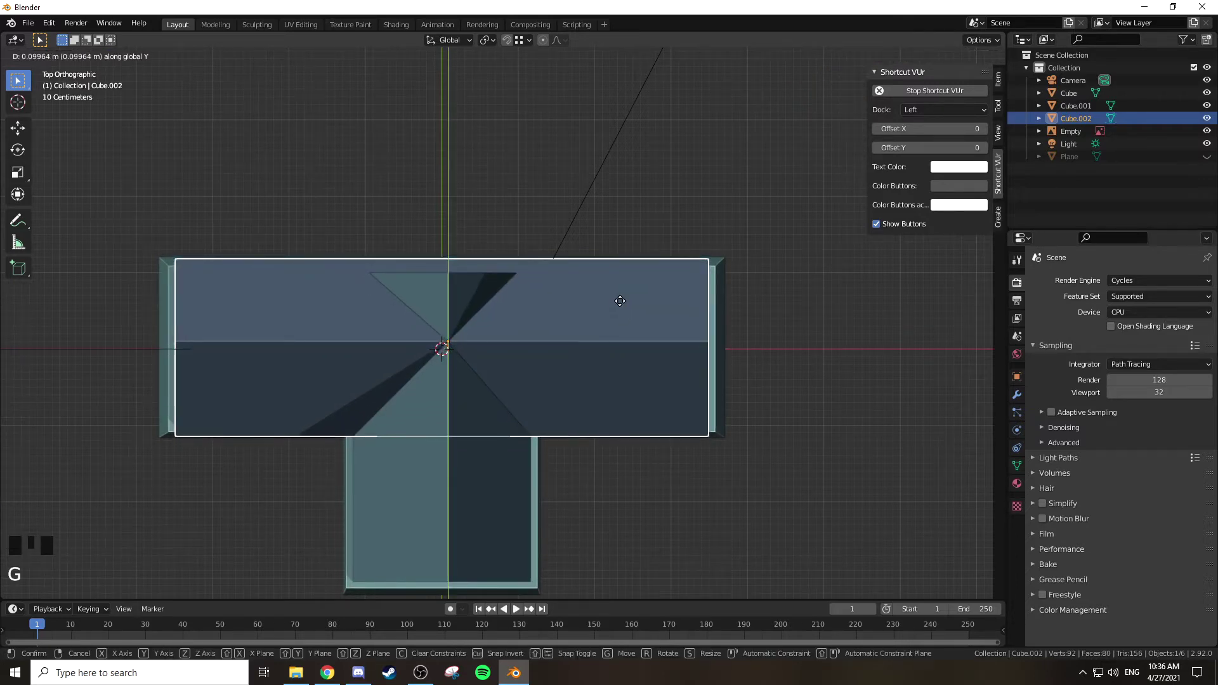
{"action": "left_click", "coordinate": [619, 302]}
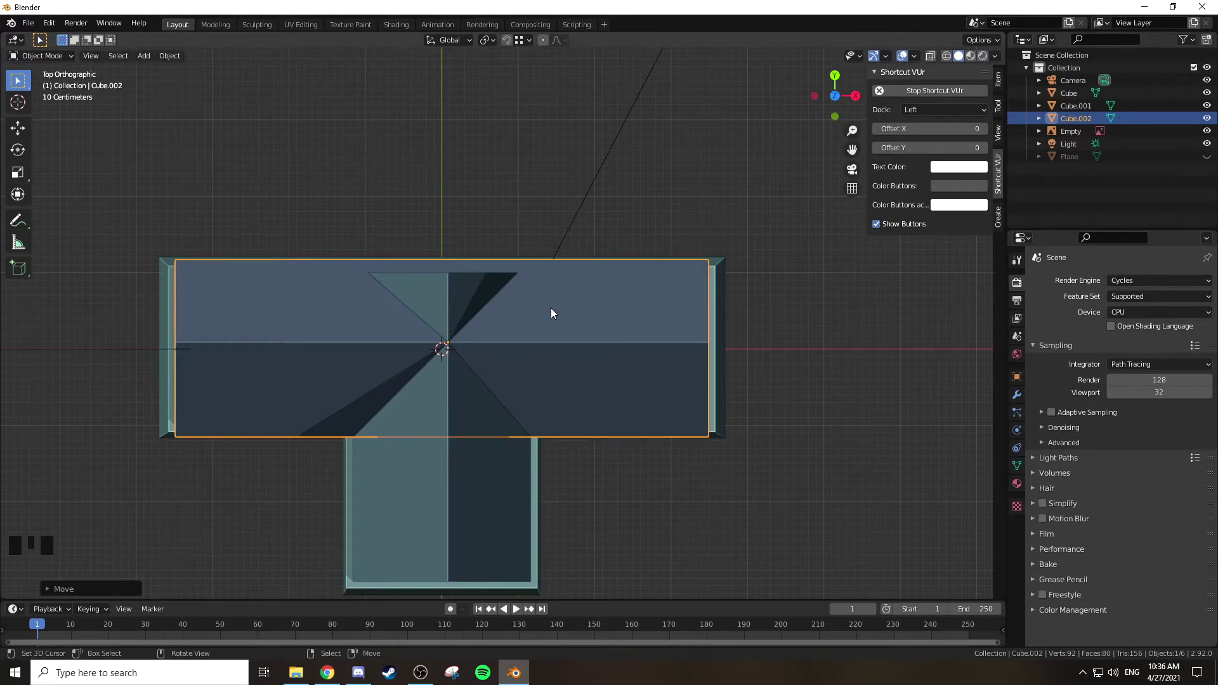
{"action": "middle_click_drag", "start_coordinate": [325, 284], "coordinate": [247, 180]}
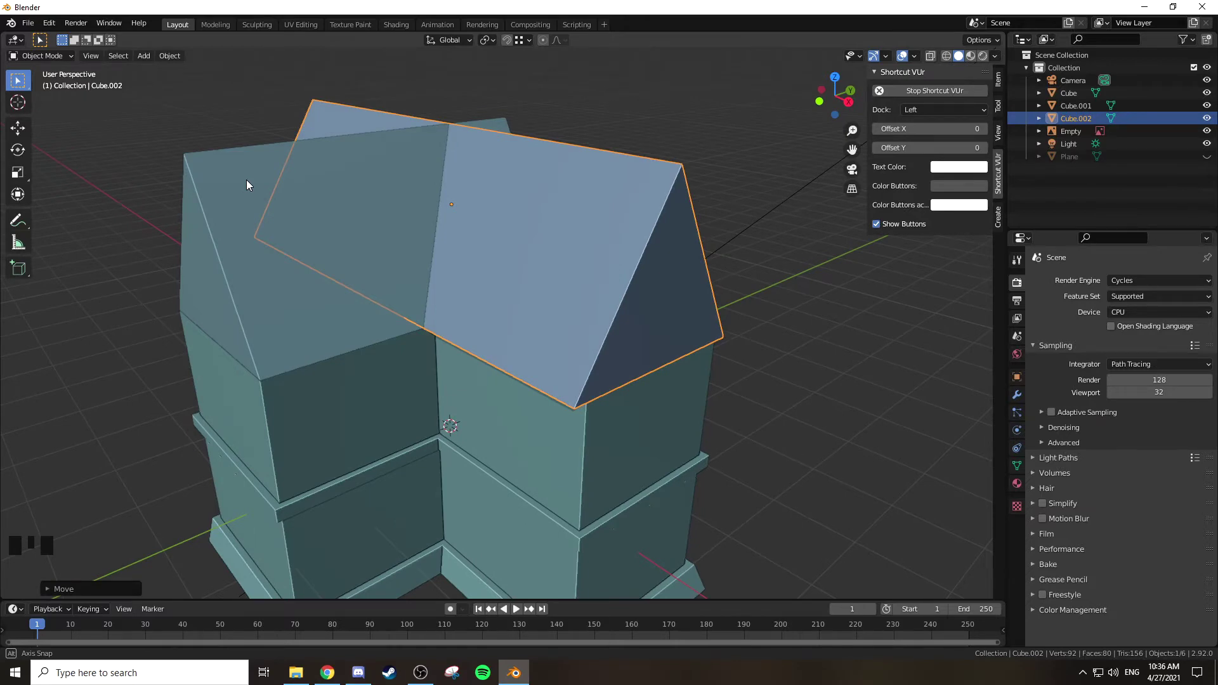
Step: Select the cross roof's lower rear edge and move it along Y, snapped to the rear wall's top corner
{"action": "middle_click_drag", "start_coordinate": [247, 180], "coordinate": [469, 173]}
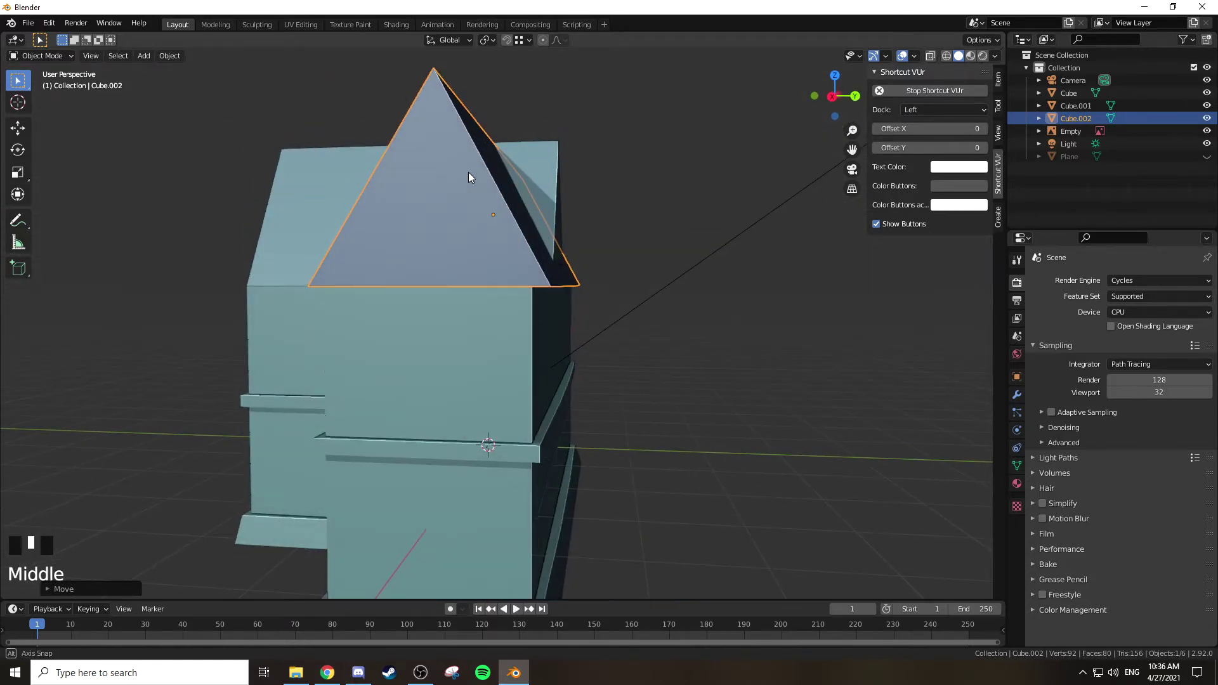
{"action": "key", "text": "Tab"}
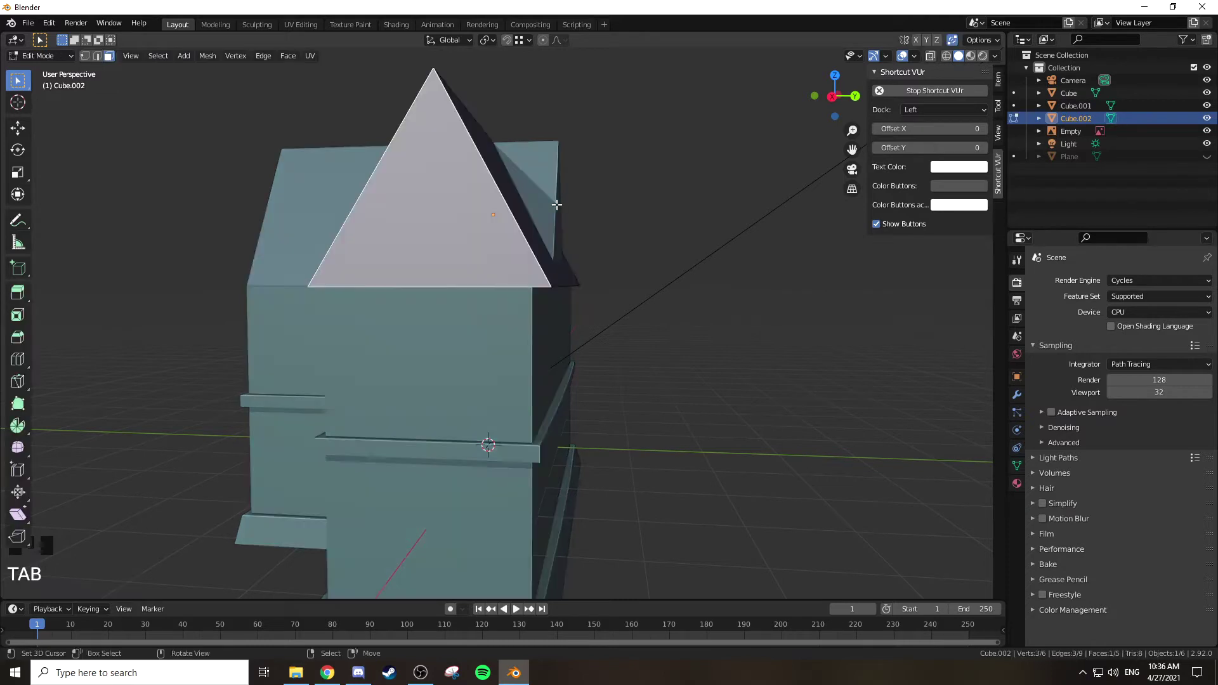
{"action": "middle_click_drag", "start_coordinate": [518, 162], "coordinate": [512, 254]}
{"action": "key", "text": "2"}
{"action": "right_click", "coordinate": [517, 292]}
{"action": "key", "text": "g"}
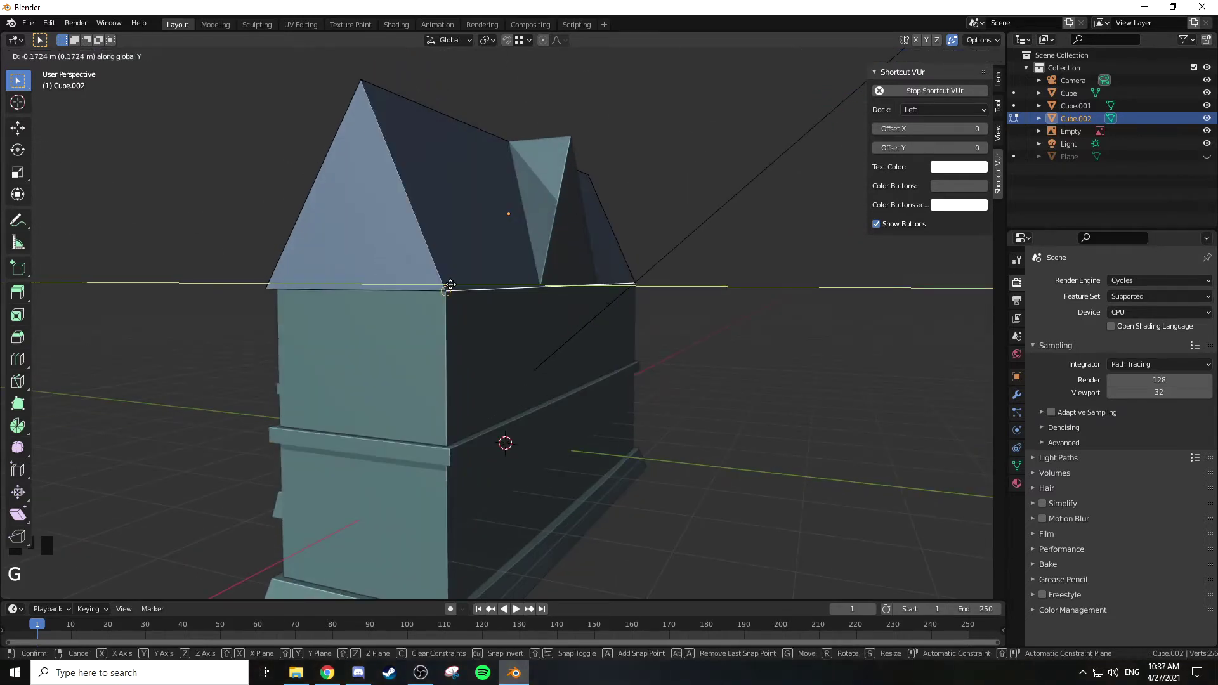
{"action": "left_click", "coordinate": [505, 212]}
Step: Move the cross roof's lower front edge along Y, snapped to the side wing's front top corner
{"action": "middle_click_drag", "start_coordinate": [505, 212], "coordinate": [523, 254]}
{"action": "right_click", "coordinate": [527, 307]}
{"action": "middle_click_drag", "start_coordinate": [527, 307], "coordinate": [577, 283]}
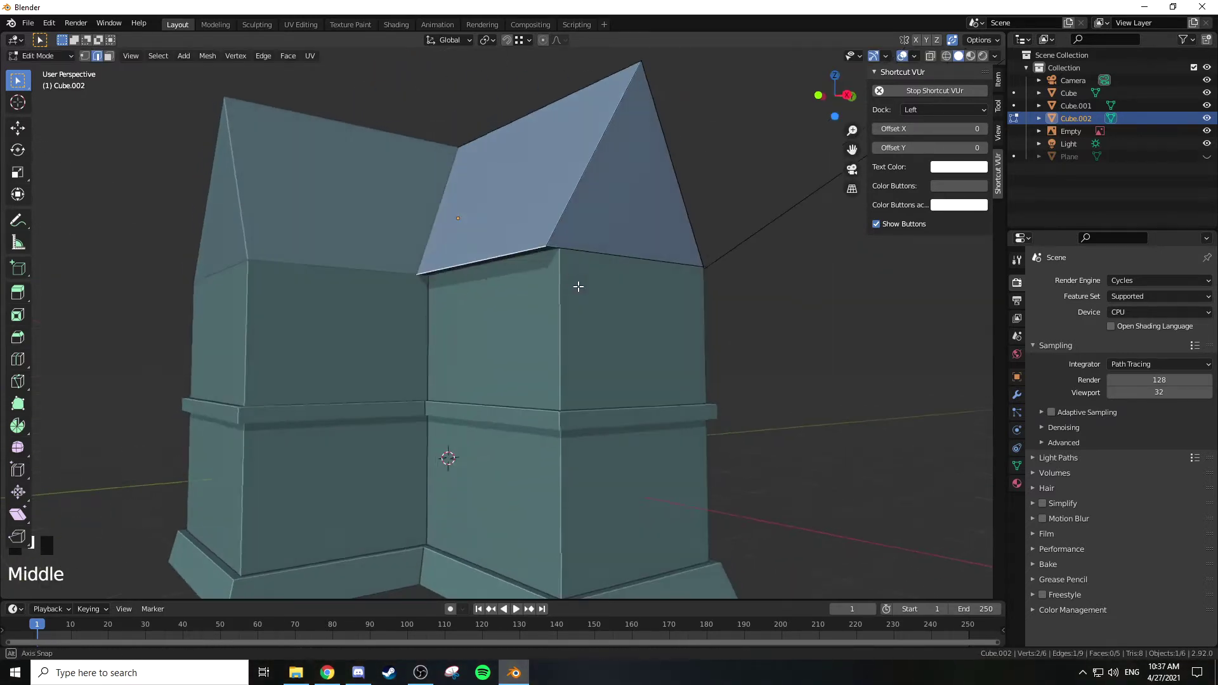
{"action": "key", "text": "g"}
{"action": "left_click", "coordinate": [545, 253]}
{"action": "middle_click_drag", "start_coordinate": [546, 253], "coordinate": [586, 253]}
Step: Examine the two intersecting roofs and their fit on the walls from several sides, ending in object mode
{"action": "middle_click_drag", "start_coordinate": [405, 232], "coordinate": [558, 190]}
{"action": "key", "text": "Tab"}
{"action": "key", "text": "Tab"}
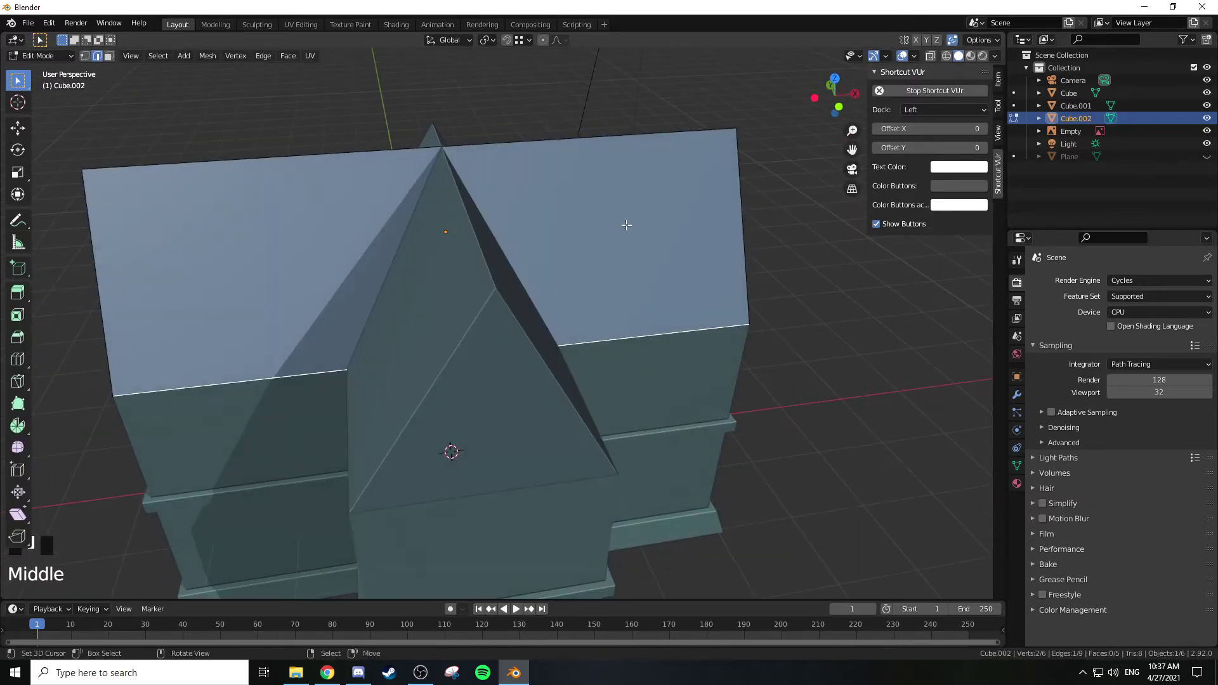
{"action": "scroll", "coordinate": [626, 224], "scroll_direction": "down", "scroll_amount": 4}
{"action": "key", "text": "Tab"}
{"action": "middle_click_drag", "start_coordinate": [657, 245], "coordinate": [561, 220]}
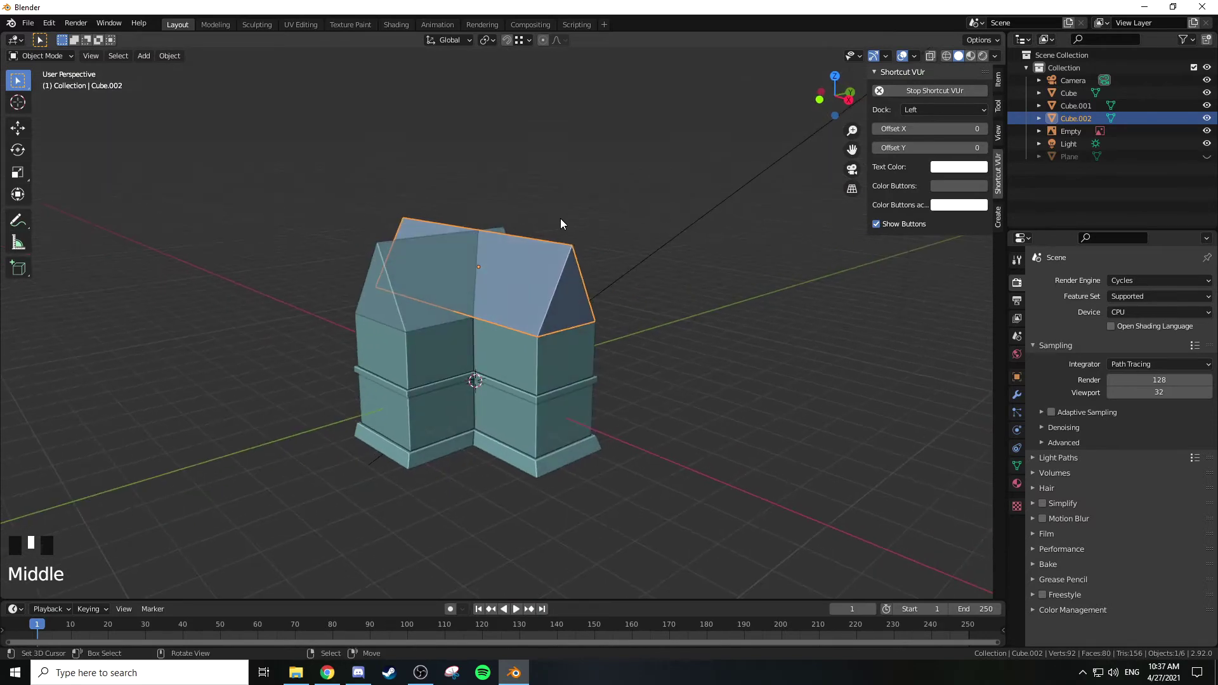
{"action": "key", "text": "Tab"}
{"action": "mouse_move", "coordinate": [587, 272]}
{"action": "middle_mouse_down"}
{"action": "mouse_move", "coordinate": [604, 272]}
{"action": "mouse_move", "coordinate": [574, 268]}
{"action": "middle_mouse_up"}
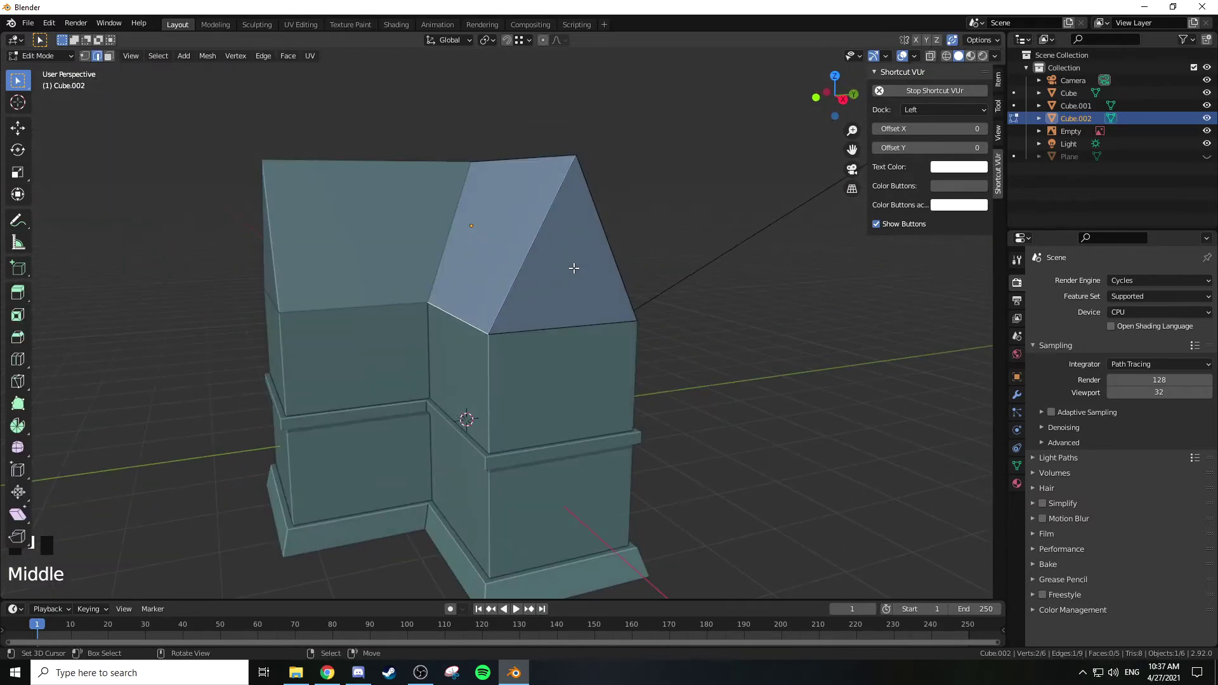
{"action": "scroll", "coordinate": [606, 278], "scroll_direction": "down", "scroll_amount": 2}
{"action": "key", "text": "Tab"}
{"action": "key", "text": "Tab"}
{"action": "middle_click_drag", "start_coordinate": [598, 250], "coordinate": [470, 316]}
{"action": "key", "text": "Tab"}
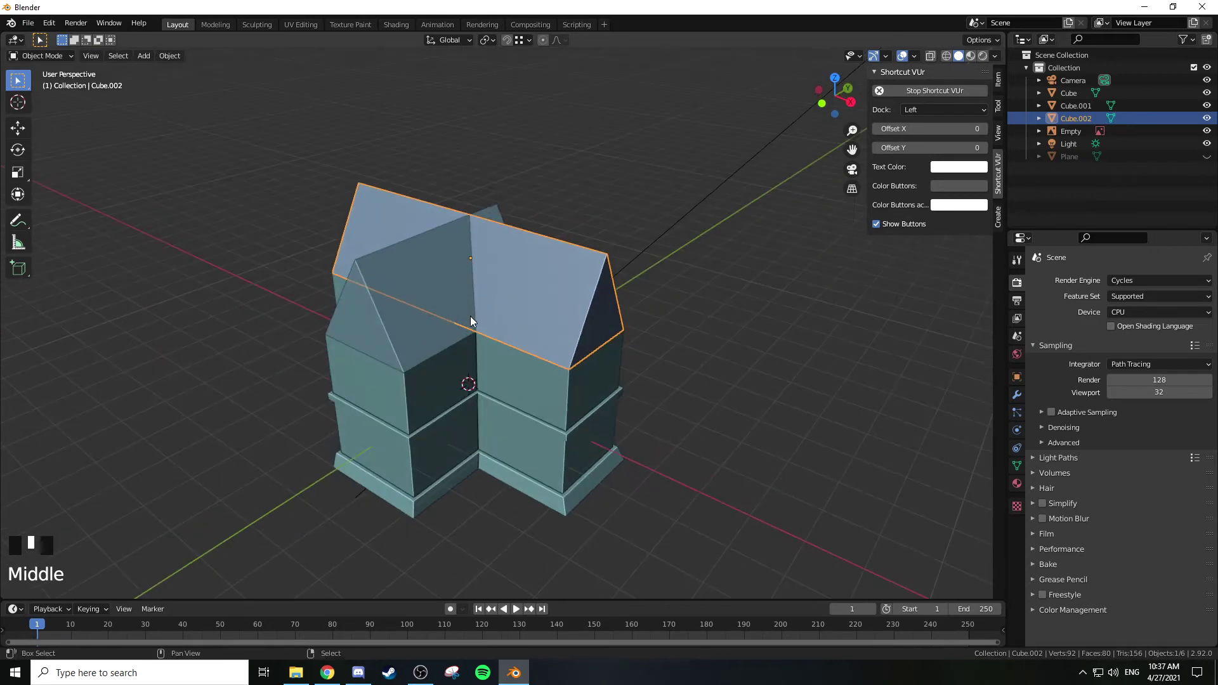
Step: Select the church walls together with both roofs and scale them to about 0.79 along Z
{"action": "right_click", "coordinate": [470, 316], "text": "shift"}
{"action": "right_click", "coordinate": [509, 378], "text": "shift"}
{"action": "mouse_move", "coordinate": [650, 289]}
{"action": "middle_mouse_down"}
{"action": "mouse_move", "coordinate": [645, 262]}
{"action": "mouse_move", "coordinate": [660, 267]}
{"action": "middle_mouse_up"}
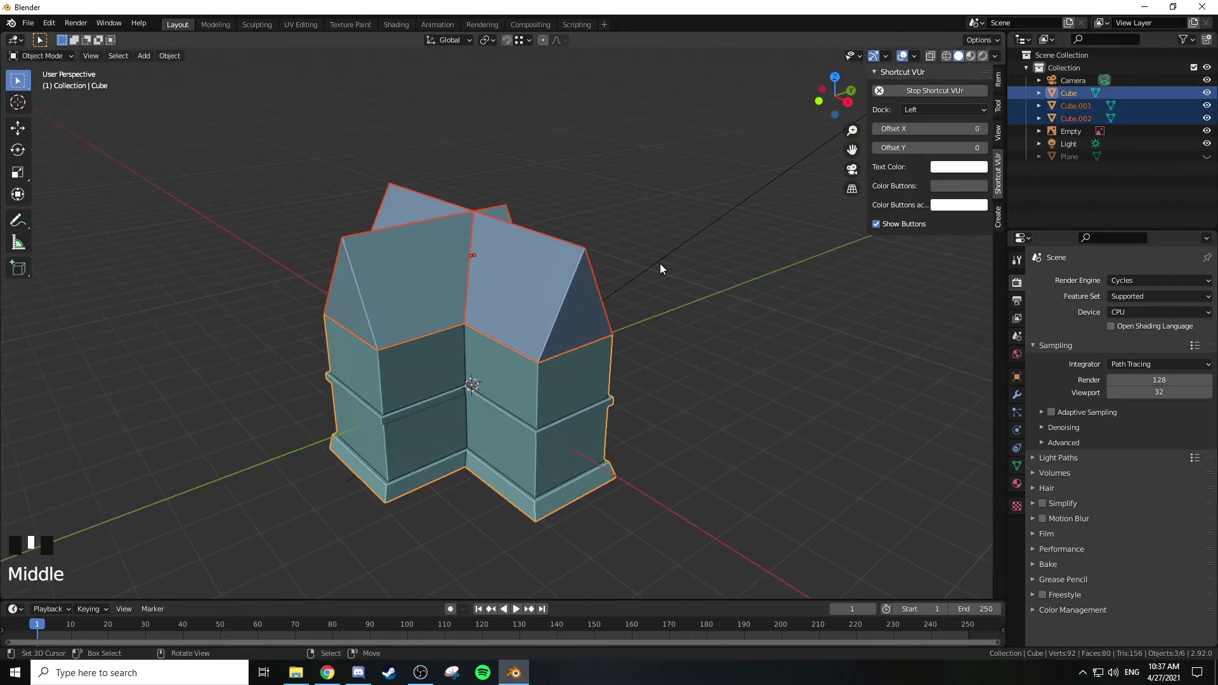
{"action": "key", "text": "s"}
{"action": "key", "text": "z"}
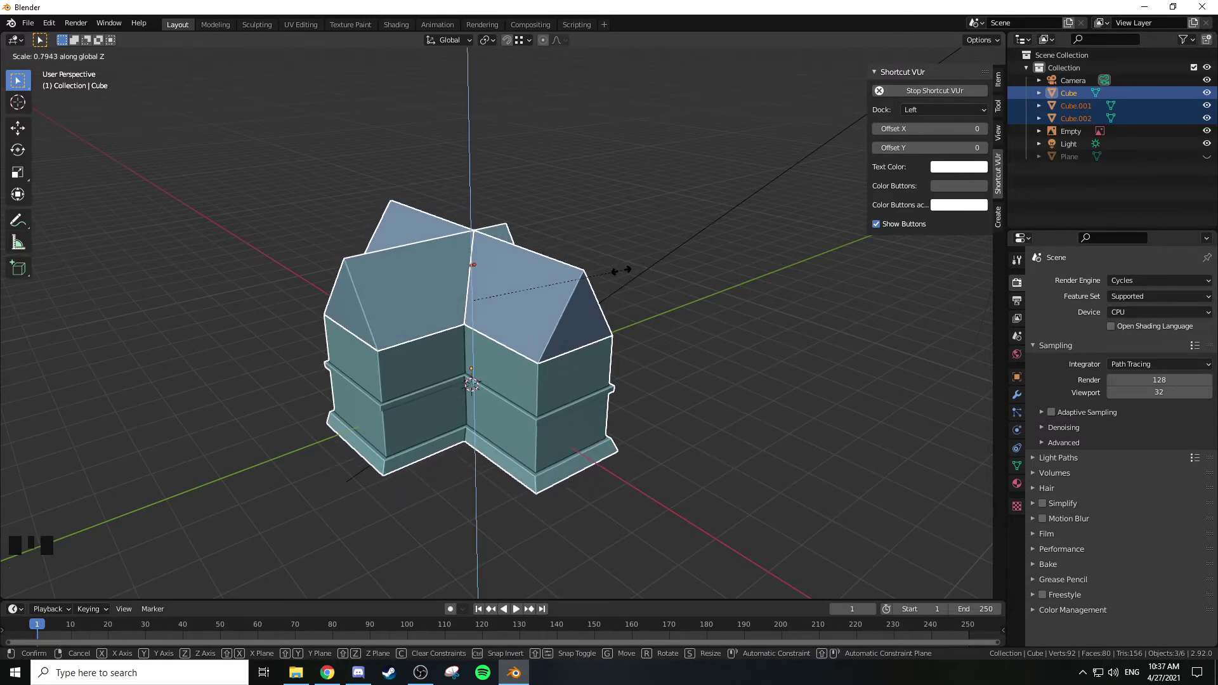
{"action": "left_click", "coordinate": [621, 270]}
{"action": "middle_click_drag", "start_coordinate": [622, 269], "coordinate": [596, 302]}
{"action": "middle_click_drag", "start_coordinate": [534, 382], "coordinate": [626, 264]}
{"action": "scroll", "coordinate": [630, 347], "scroll_direction": "up", "scroll_amount": 2}
{"action": "scroll", "coordinate": [638, 260], "scroll_direction": "down", "scroll_amount": 2}
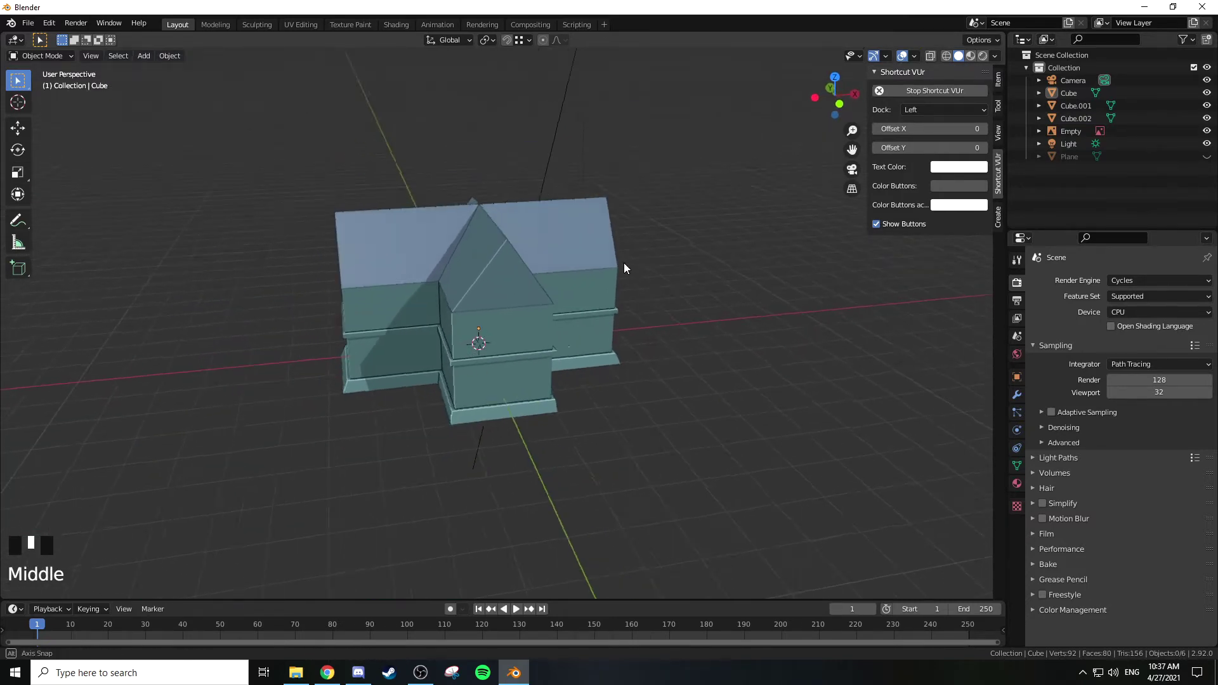
Step: In front view, duplicate the front-facing roof's right slope face in place and extrude the copy outward about 0.11 m
{"action": "key", "text": "Tab"}
{"action": "key", "text": "Tab"}
{"action": "right_click", "coordinate": [477, 255]}
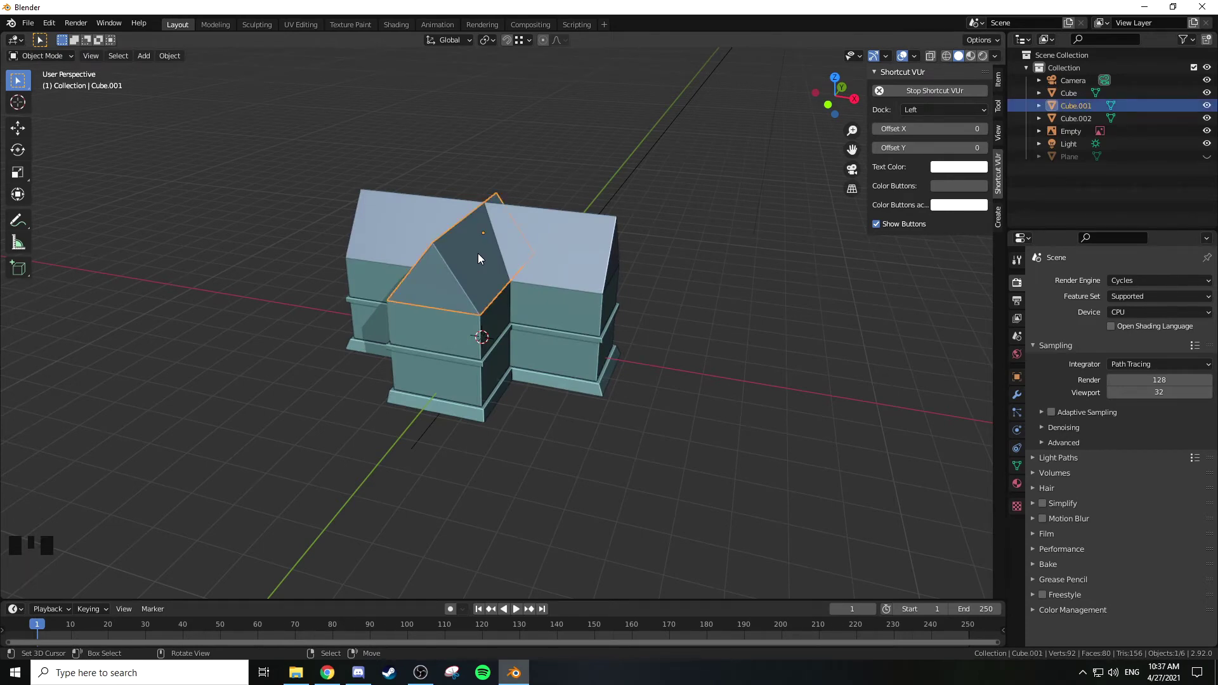
{"action": "key", "text": "Tab"}
{"action": "key", "text": "3"}
{"action": "right_click", "coordinate": [477, 254]}
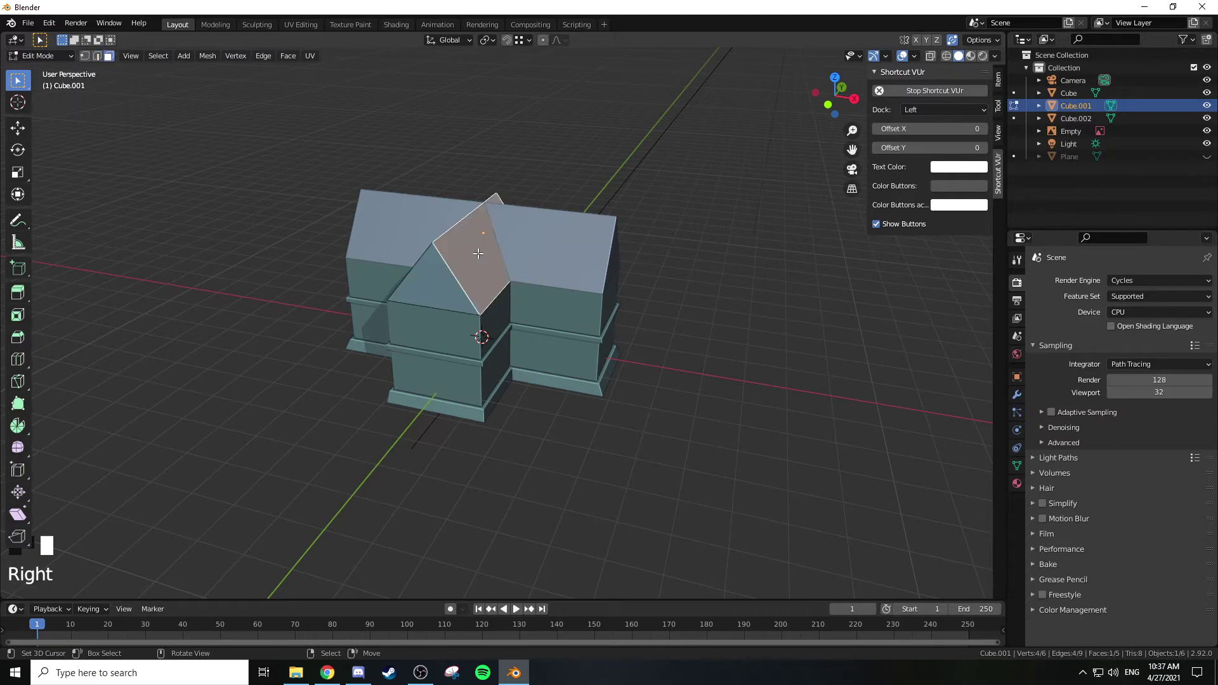
{"action": "key", "text": "KP_1"}
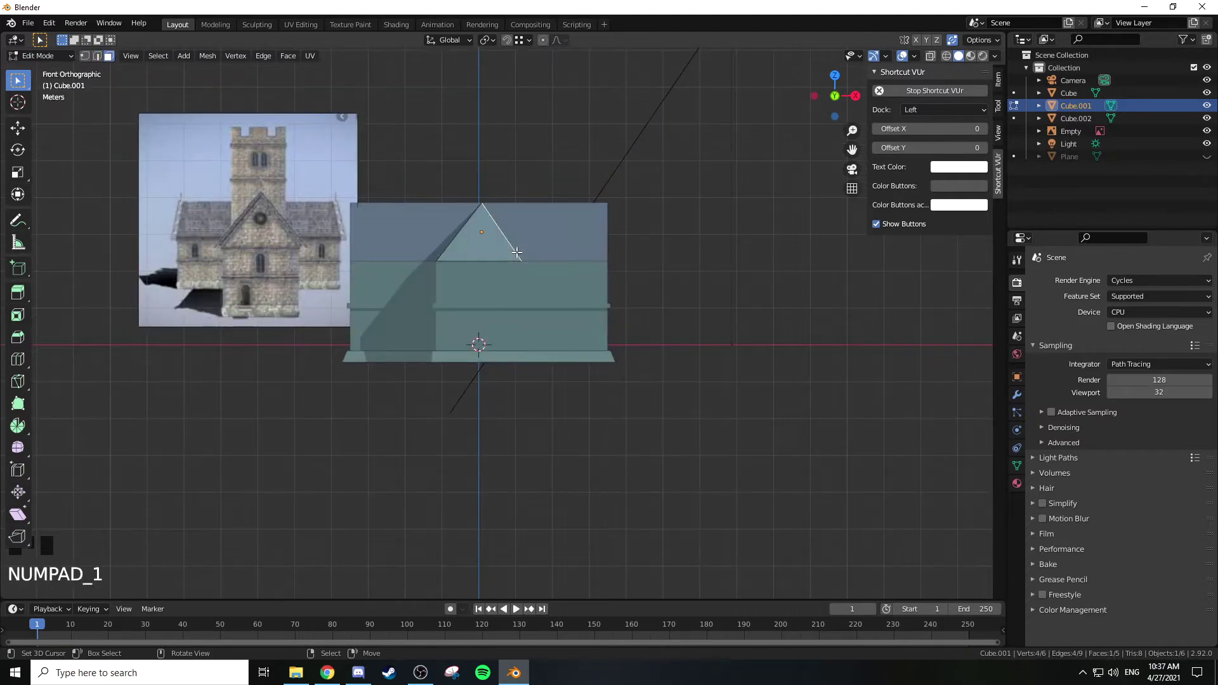
{"action": "key", "text": "KP_Decimal"}
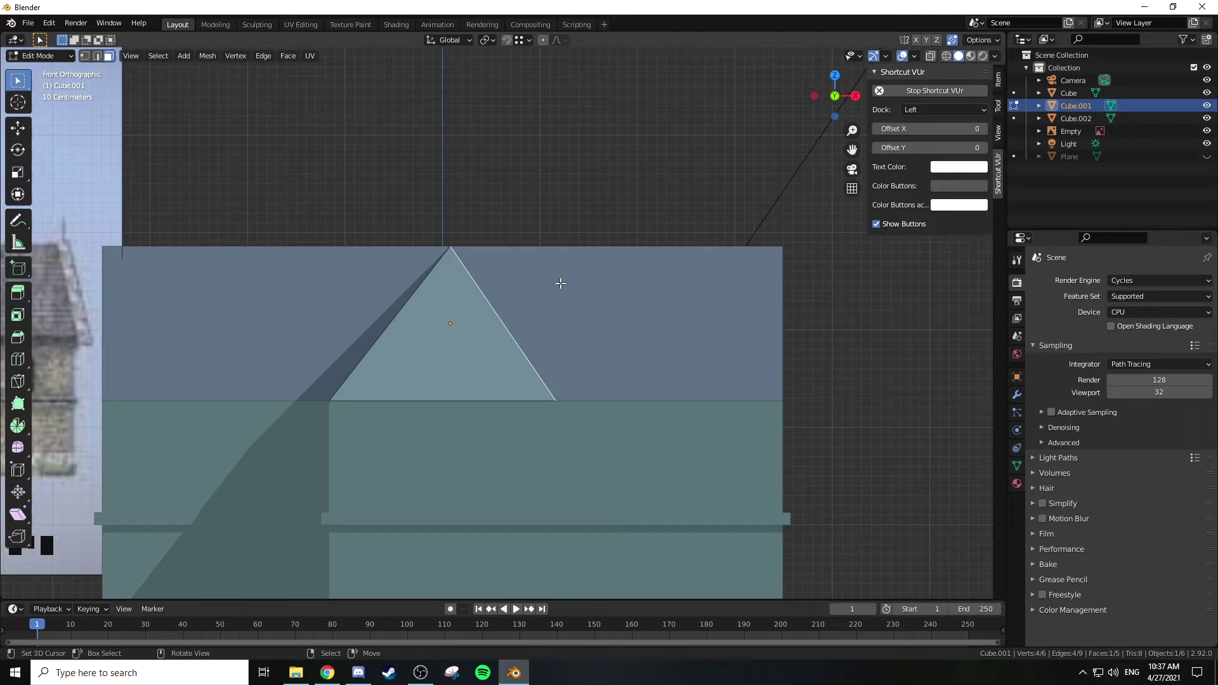
{"action": "key", "text": "shift+d"}
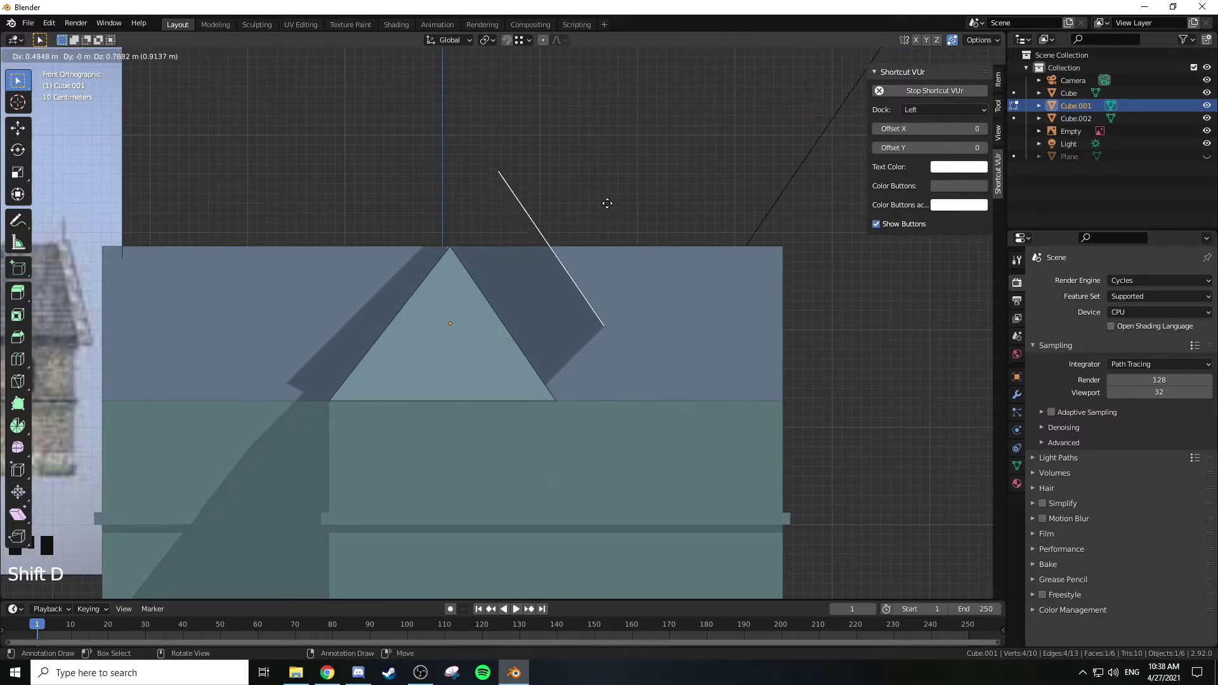
{"action": "right_click", "coordinate": [594, 189]}
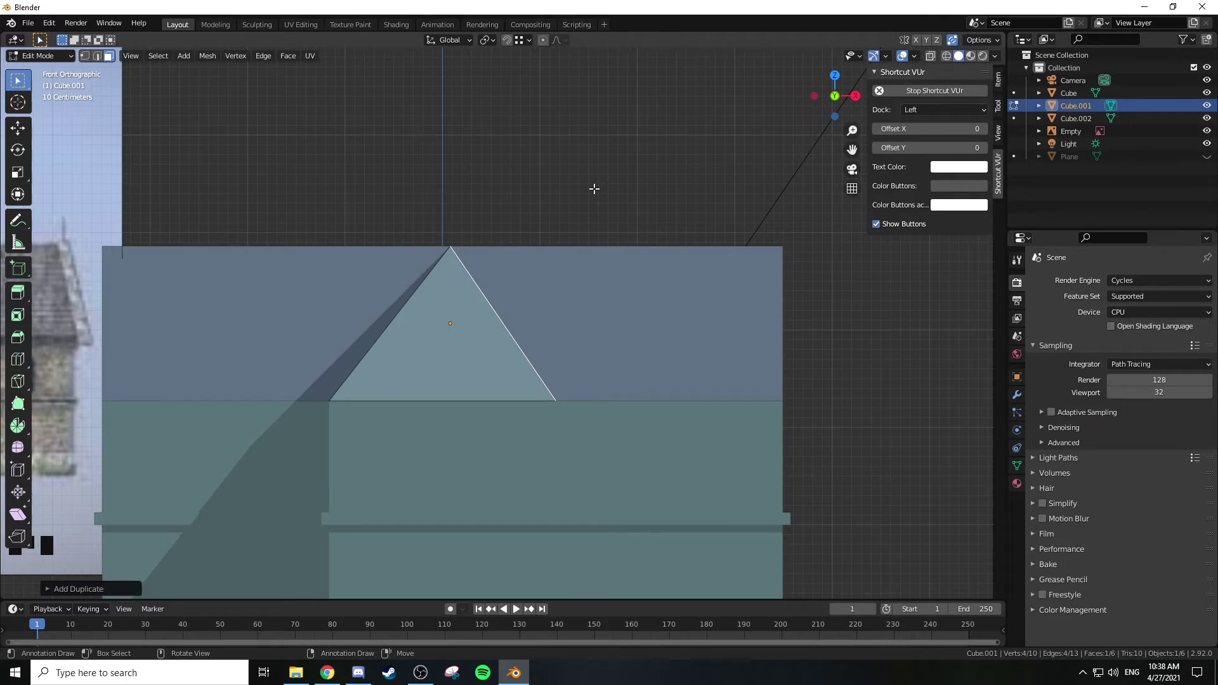
{"action": "key", "text": "e"}
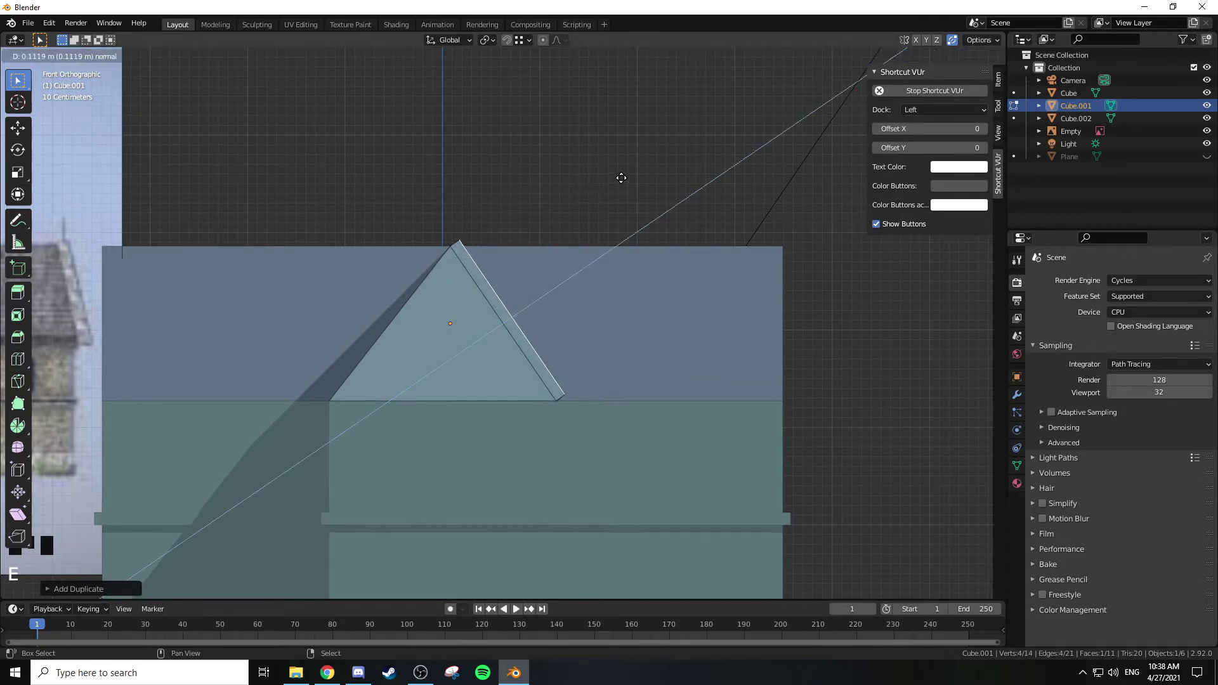
{"action": "left_click", "coordinate": [621, 178]}
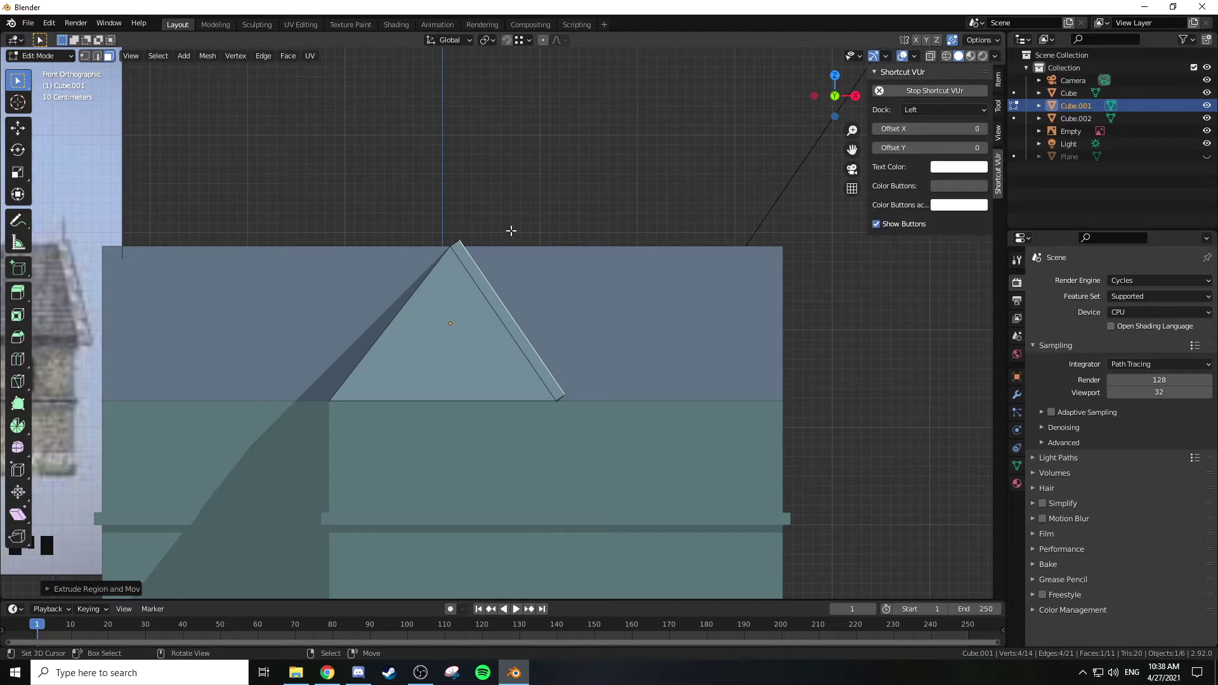
Step: Duplicate the same roof's left slope face in place and extrude the copy outward about 0.09 m
{"action": "middle_click_drag", "start_coordinate": [409, 296], "coordinate": [476, 306]}
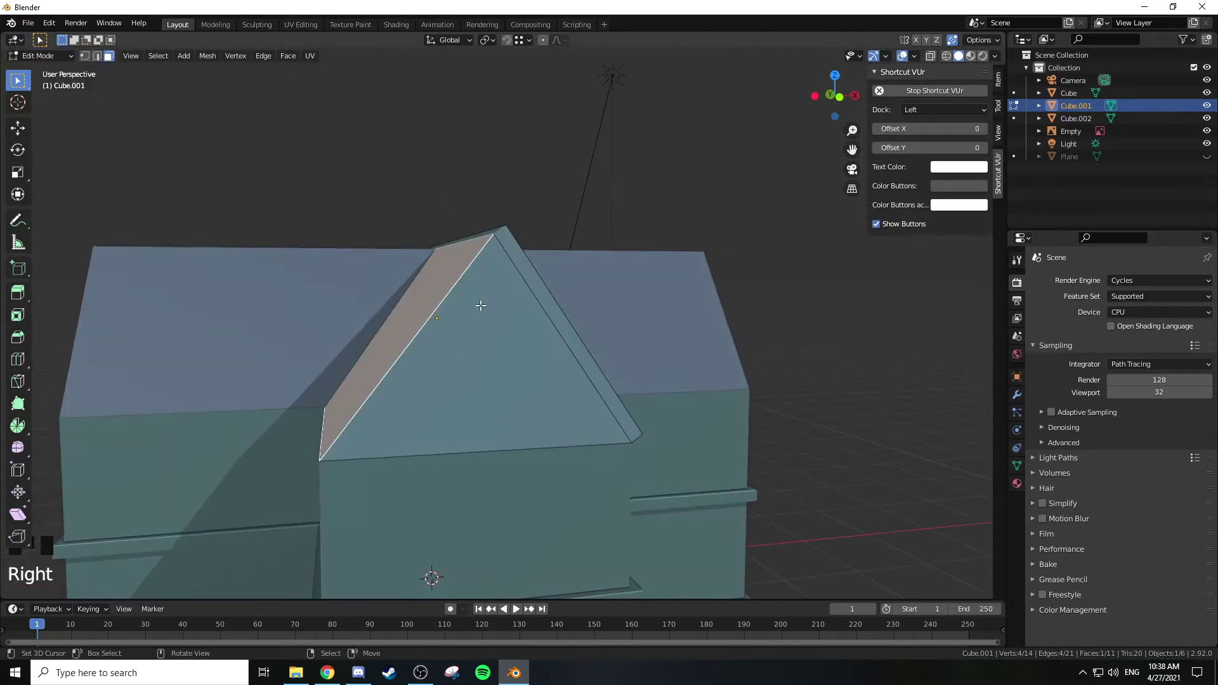
{"action": "key", "text": "KP_1"}
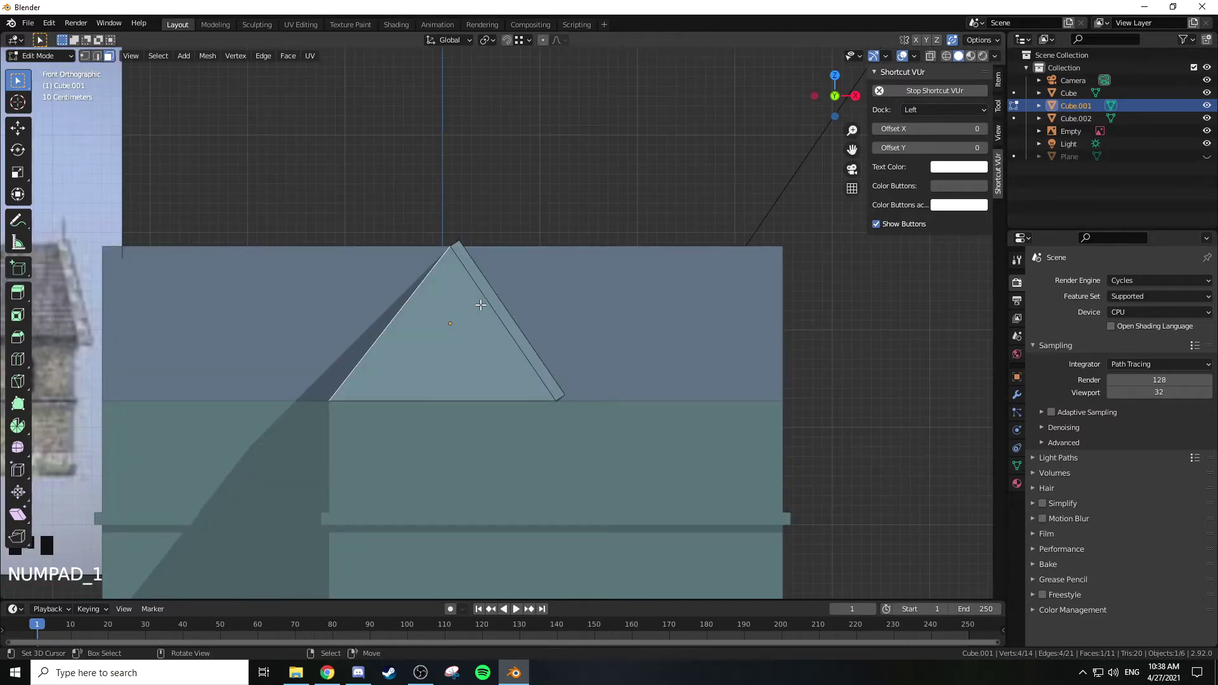
{"action": "key", "text": "shift+d"}
{"action": "right_click", "coordinate": [472, 255]}
{"action": "key", "text": "e"}
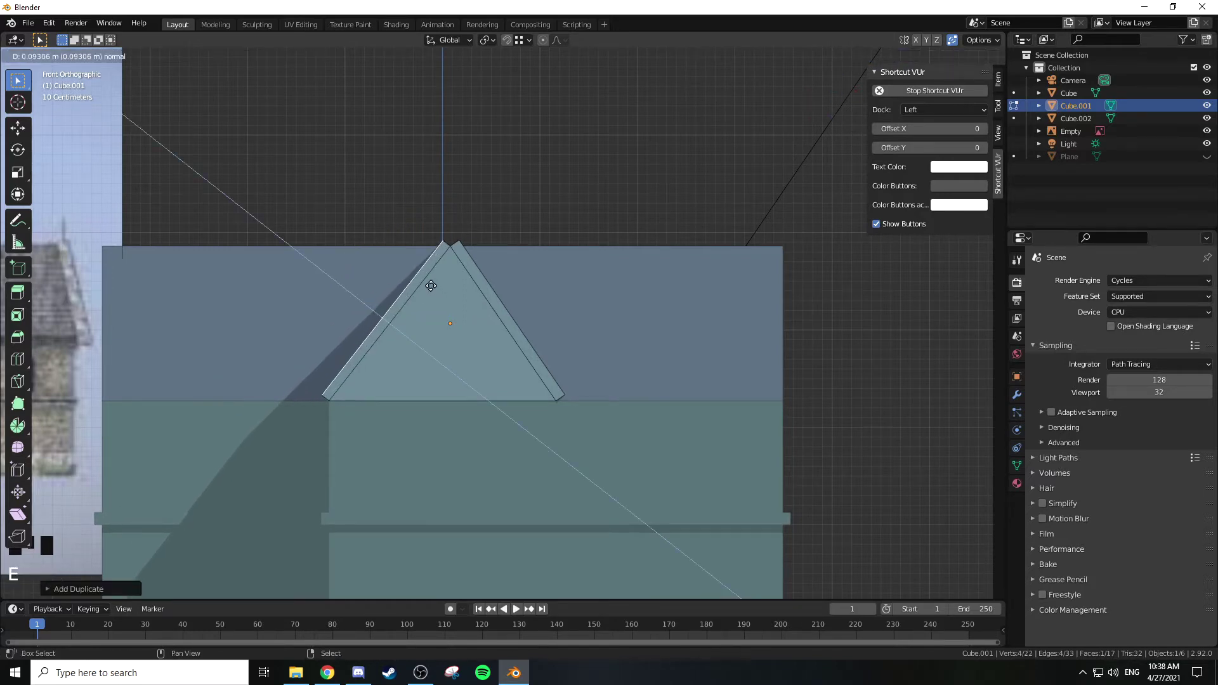
{"action": "left_click", "coordinate": [429, 284]}
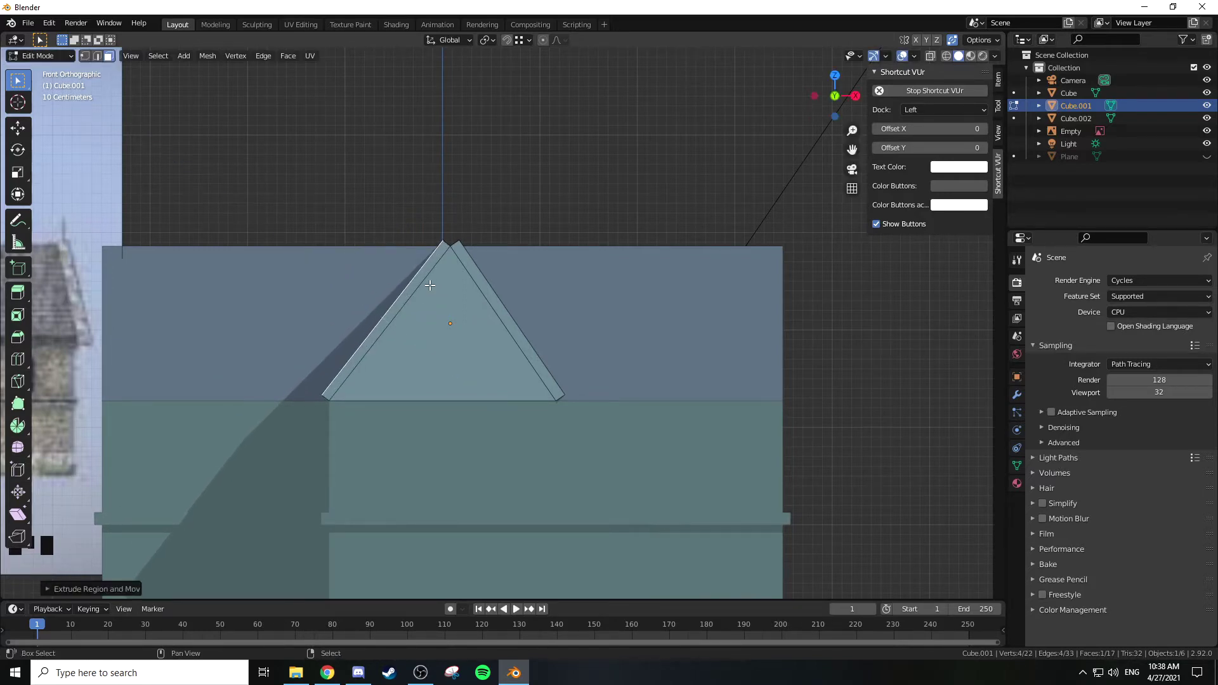
Step: Select the upper outer ridge edges of both extruded roof slabs and frame the gable peak in front view
{"action": "scroll", "coordinate": [458, 232], "scroll_direction": "up", "scroll_amount": 3}
{"action": "middle_click_drag", "start_coordinate": [467, 196], "coordinate": [418, 352], "text": "shift"}
{"action": "scroll", "coordinate": [474, 350], "scroll_direction": "up", "scroll_amount": 2}
{"action": "right_click", "coordinate": [419, 352]}
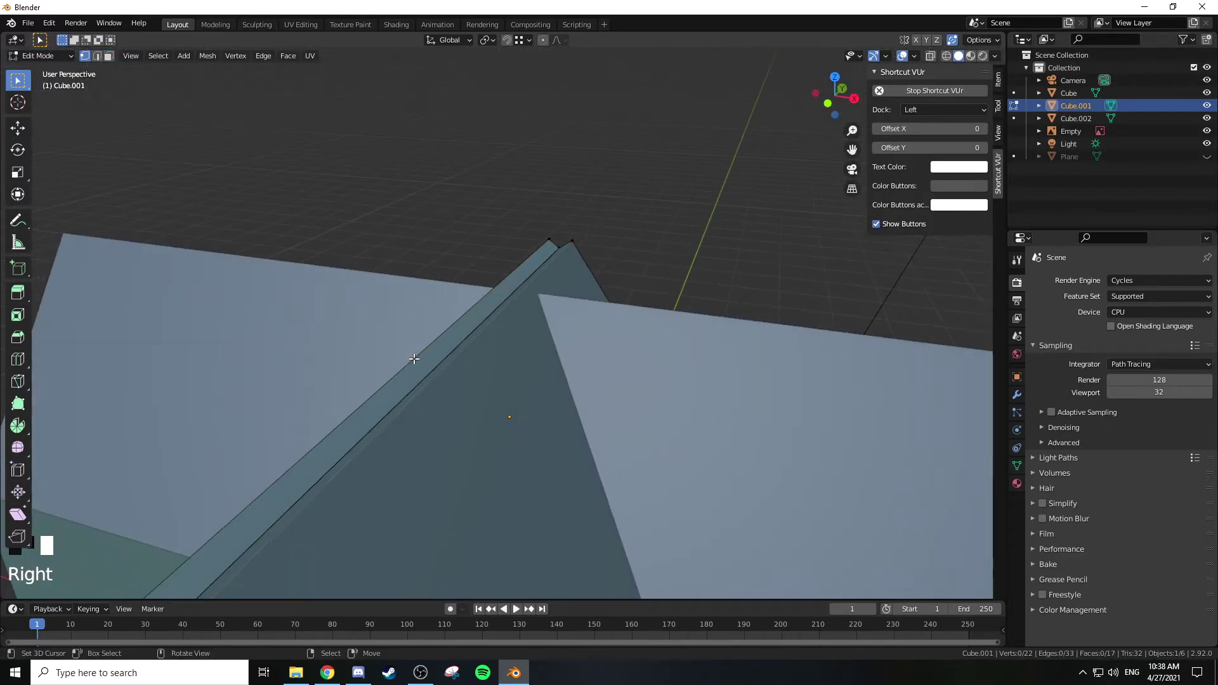
{"action": "right_click", "coordinate": [449, 359]}
{"action": "key", "text": "2"}
{"action": "right_click", "coordinate": [457, 356], "text": "shift"}
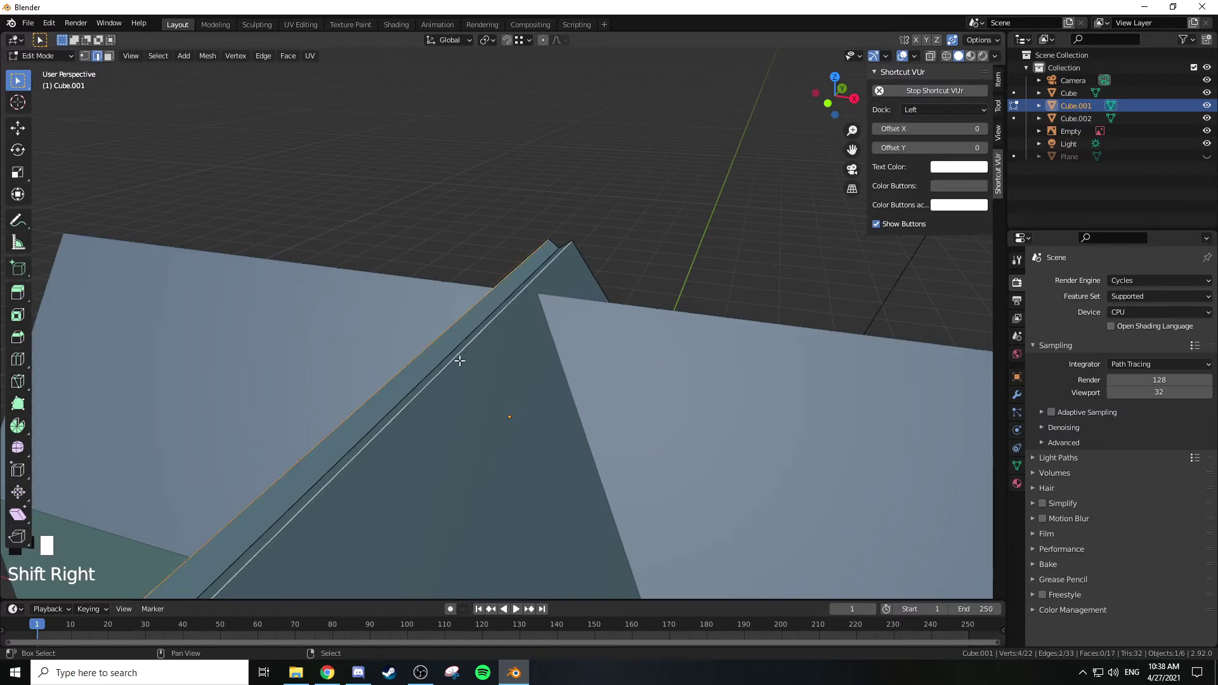
{"action": "middle_click_drag", "start_coordinate": [444, 354], "coordinate": [498, 443]}
{"action": "scroll", "coordinate": [468, 342], "scroll_direction": "down", "scroll_amount": 2}
{"action": "scroll", "coordinate": [467, 341], "scroll_direction": "down", "scroll_amount": 3}
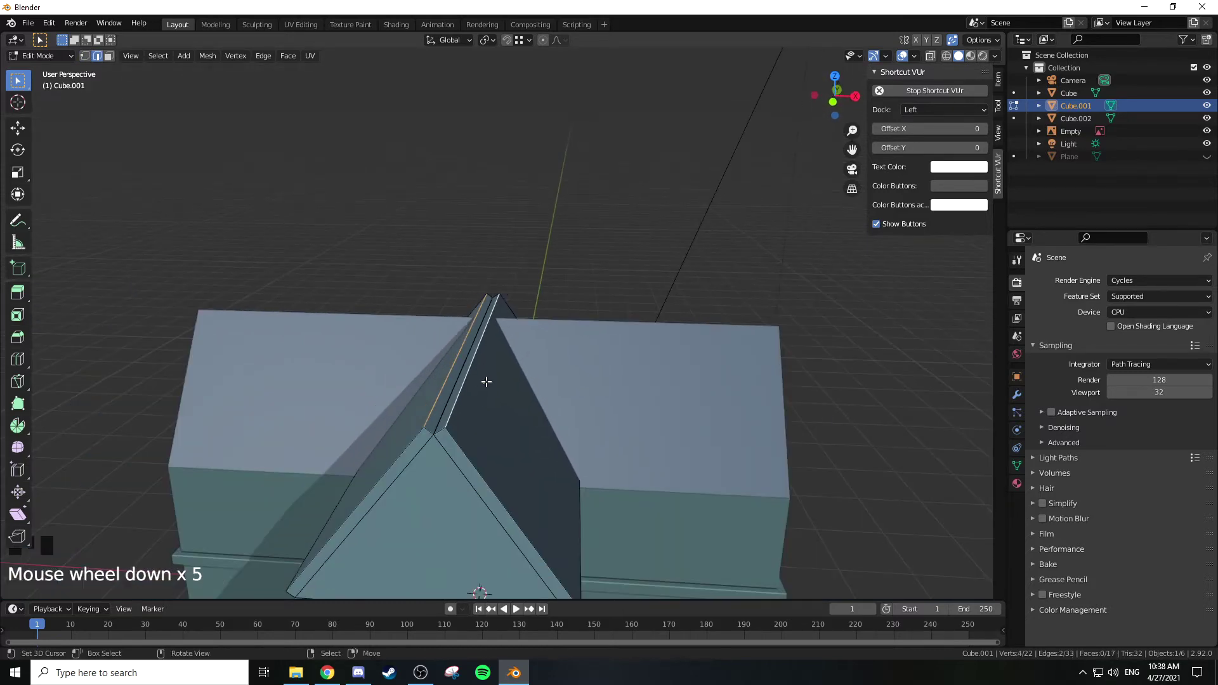
{"action": "middle_click_drag", "start_coordinate": [485, 381], "coordinate": [503, 321], "text": "shift"}
{"action": "key", "text": "KP_Decimal"}
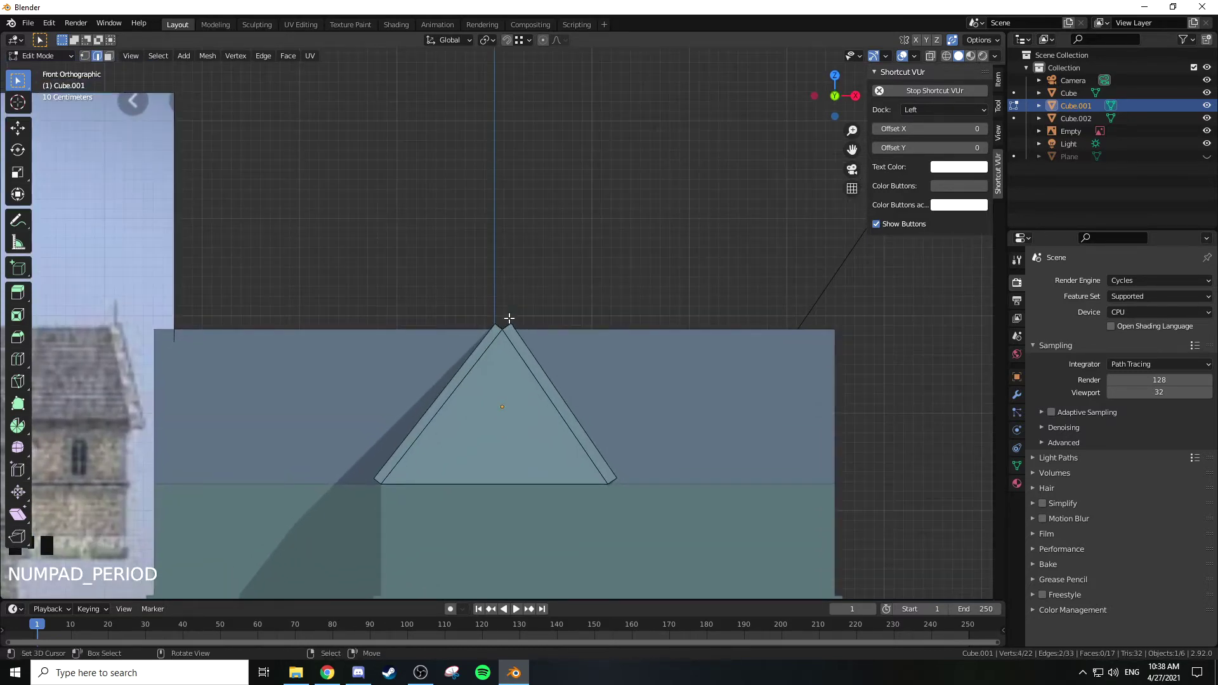
{"action": "scroll", "coordinate": [523, 316], "scroll_direction": "up", "scroll_amount": 9}
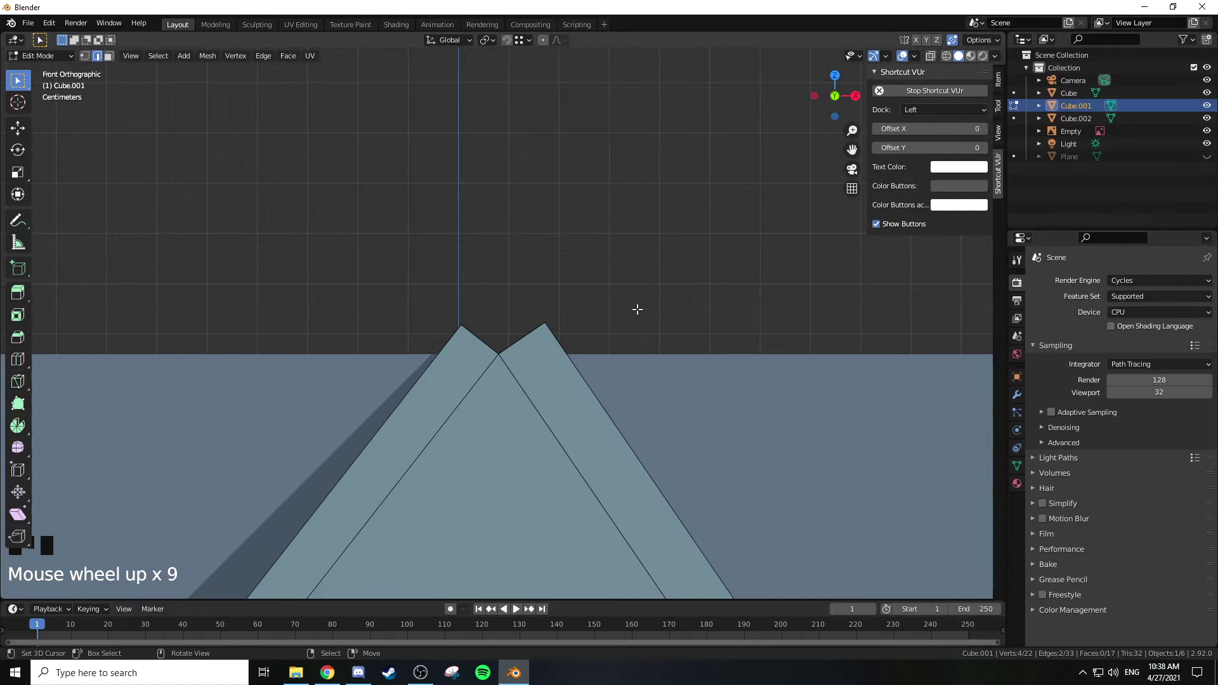
{"action": "key", "text": "s"}
{"action": "key", "text": "x"}
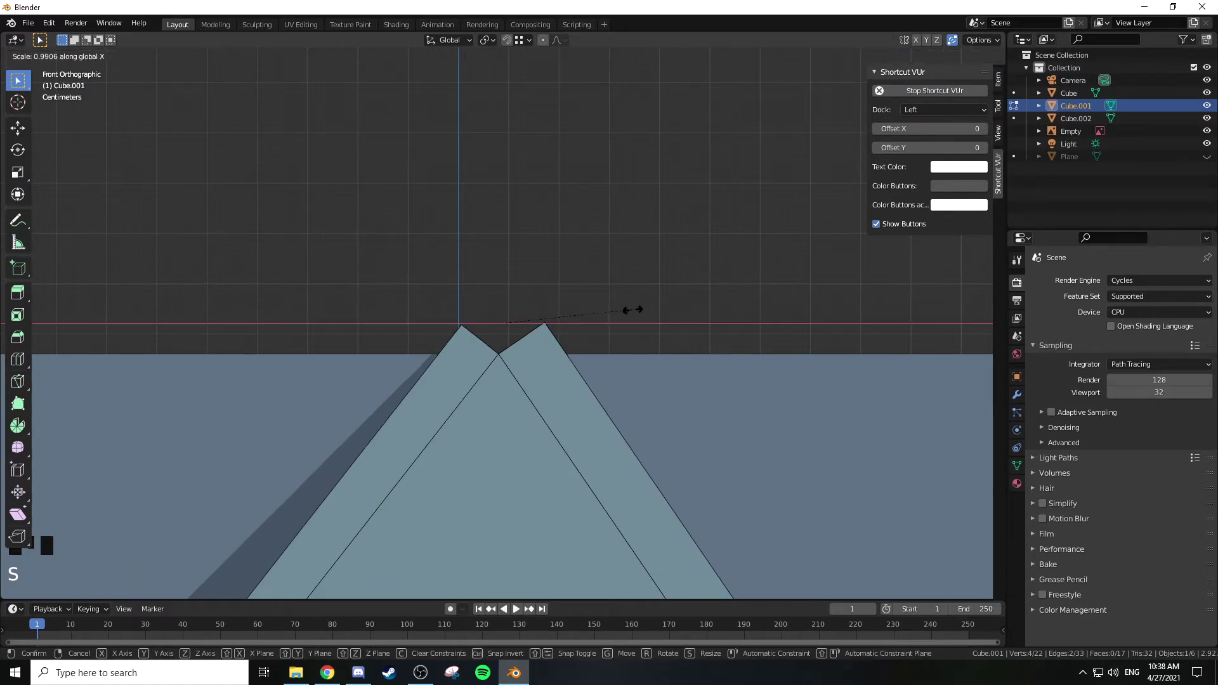
{"action": "right_click", "coordinate": [527, 317]}
Step: Scale the two ridge edges to 0 along X and move the joined ridge about 0.01 m, over the gable's apex
{"action": "key", "text": "s"}
{"action": "key", "text": "x"}
{"action": "key", "text": "0"}
{"action": "key", "text": "Return"}
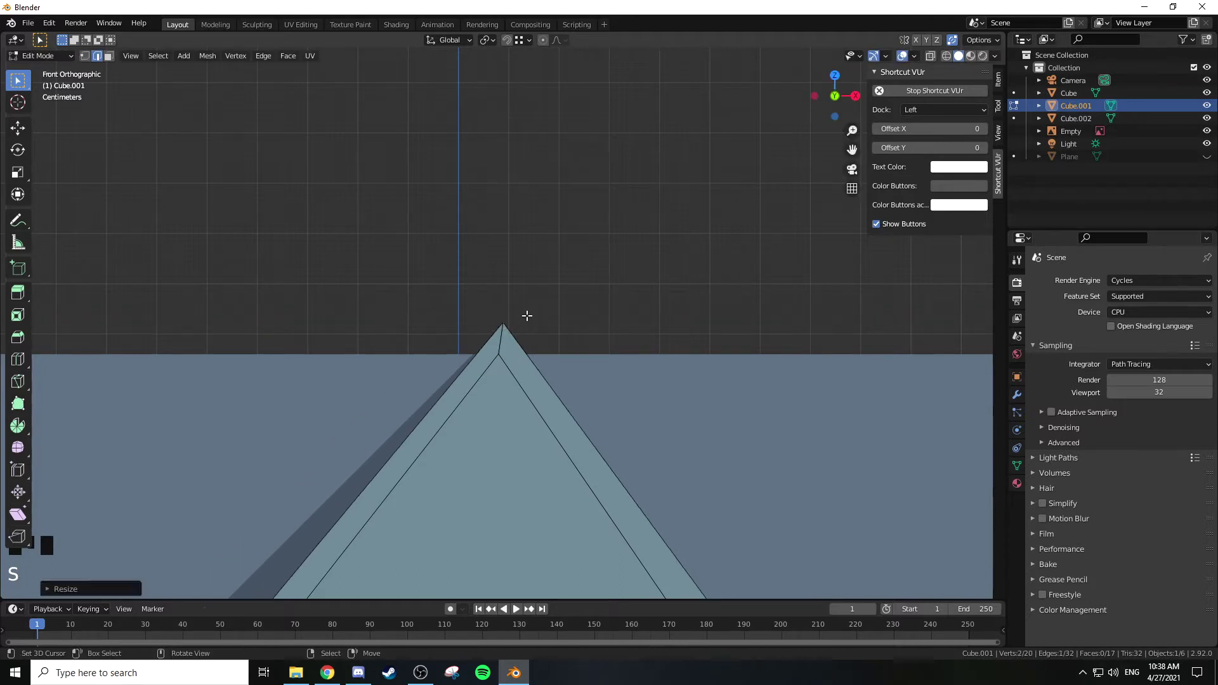
{"action": "key", "text": "g"}
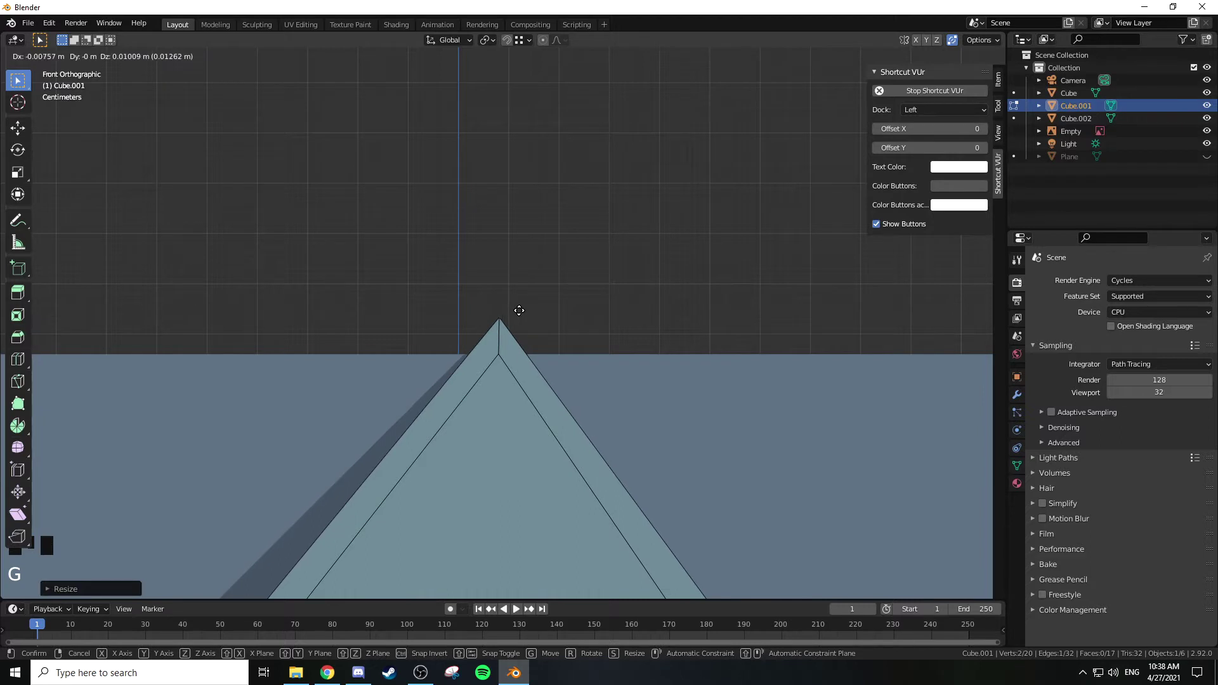
{"action": "left_click", "coordinate": [521, 314]}
Step: Raise the joined outer ridge of the front-facing roof about 0.06 m along Z
{"action": "scroll", "coordinate": [523, 318], "scroll_direction": "down", "scroll_amount": 3}
{"action": "middle_click_drag", "start_coordinate": [597, 463], "coordinate": [533, 305], "text": "shift"}
{"action": "scroll", "coordinate": [532, 307], "scroll_direction": "down", "scroll_amount": 4}
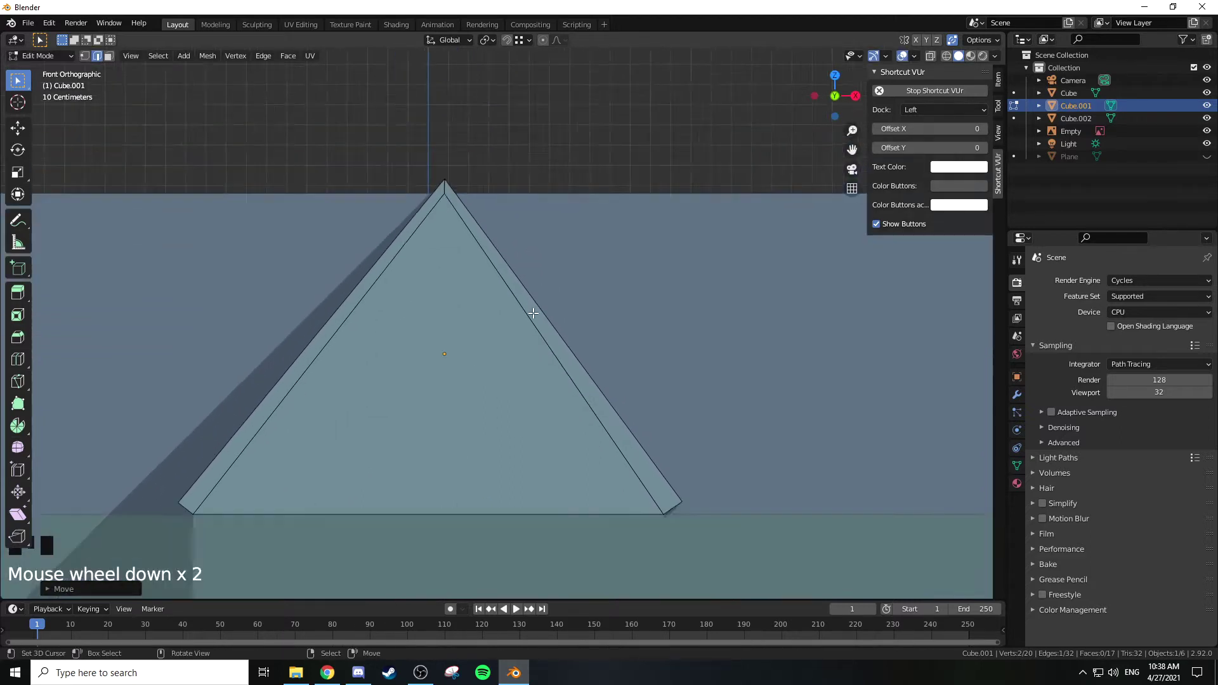
{"action": "scroll", "coordinate": [533, 317], "scroll_direction": "up", "scroll_amount": 1}
{"action": "key", "text": "g"}
{"action": "key", "text": "z"}
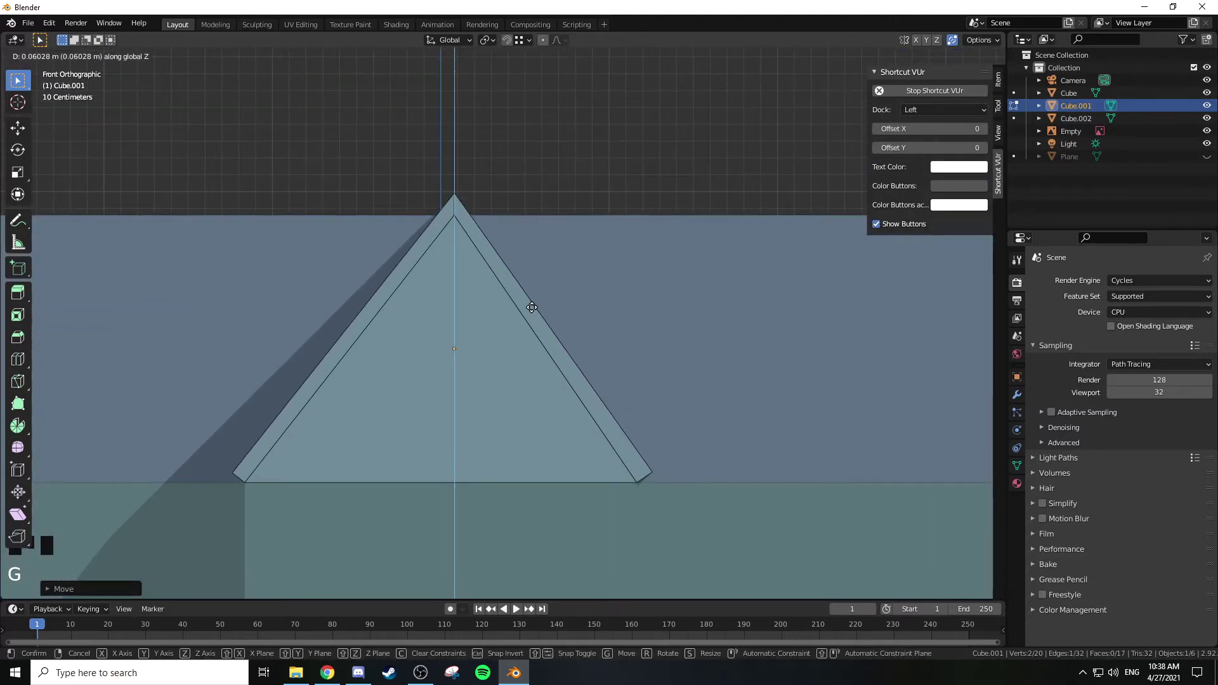
{"action": "left_click", "coordinate": [532, 307]}
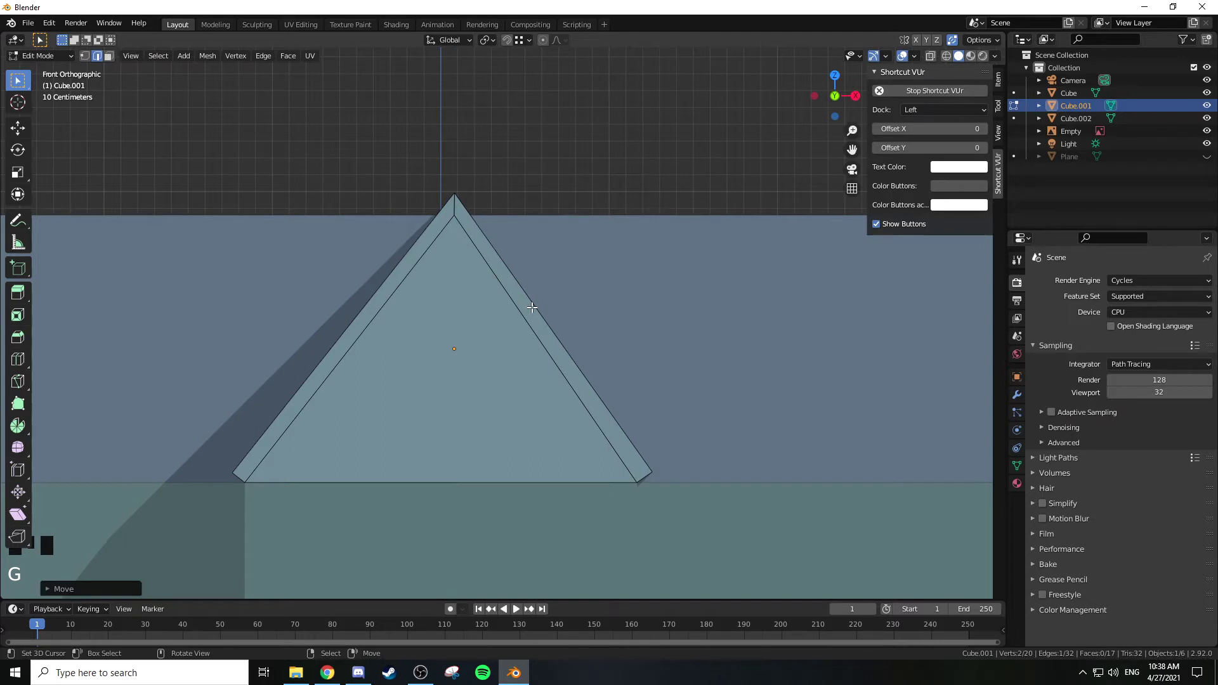
Step: Examine the thickened front roof from below and the side, then clear the selection in object mode
{"action": "middle_click_drag", "start_coordinate": [514, 349], "coordinate": [542, 209], "text": "shift"}
{"action": "middle_click_drag", "start_coordinate": [488, 268], "coordinate": [519, 251]}
{"action": "scroll", "coordinate": [422, 256], "scroll_direction": "down", "scroll_amount": 4}
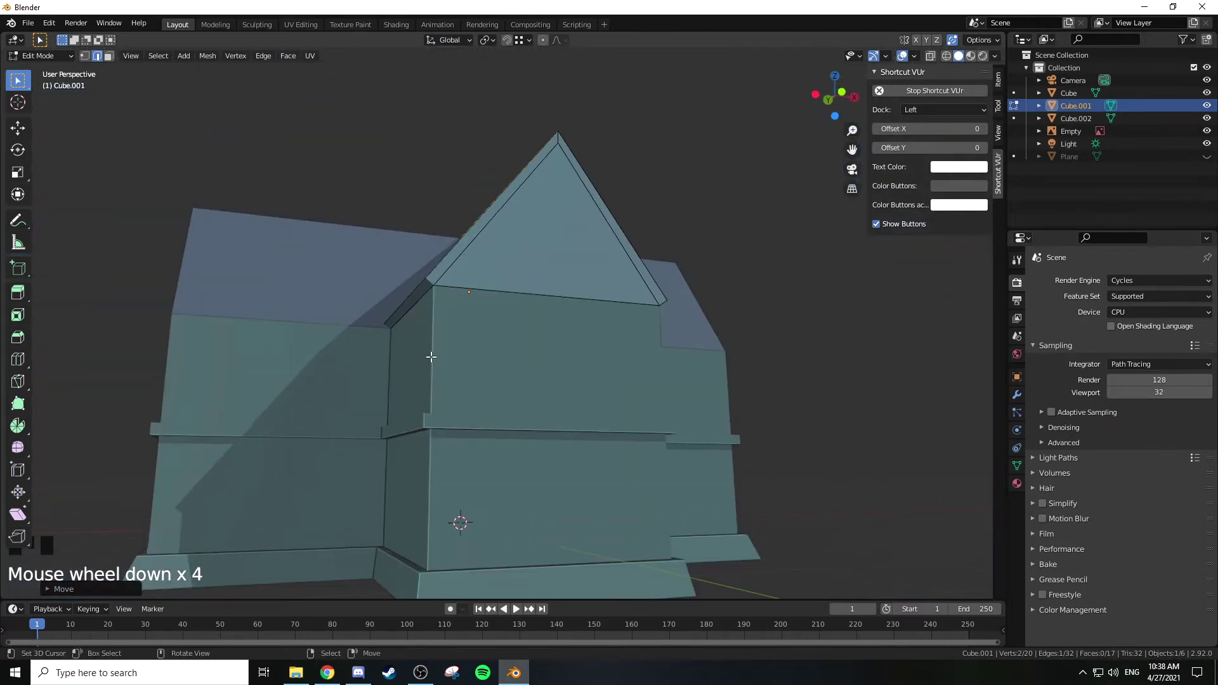
{"action": "middle_click_drag", "start_coordinate": [550, 340], "coordinate": [472, 345]}
{"action": "key", "text": "Tab"}
{"action": "key", "text": "a"}
{"action": "key", "text": "alt+a"}
{"action": "left_click", "coordinate": [425, 333]}
Step: Select the front end faces of both roof slabs and move them about -0.19 m along Y as an overhang, ending in object mode
{"action": "key", "text": "Tab"}
{"action": "key", "text": "3"}
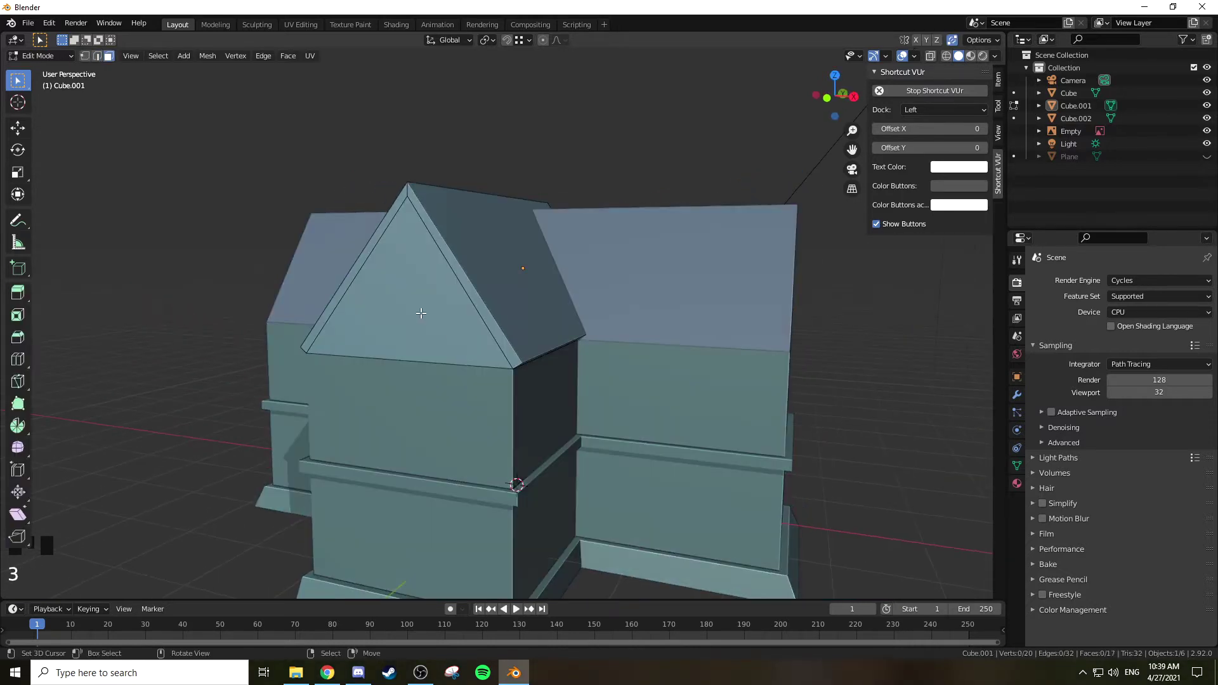
{"action": "right_click", "coordinate": [420, 305]}
{"action": "right_click", "coordinate": [390, 221]}
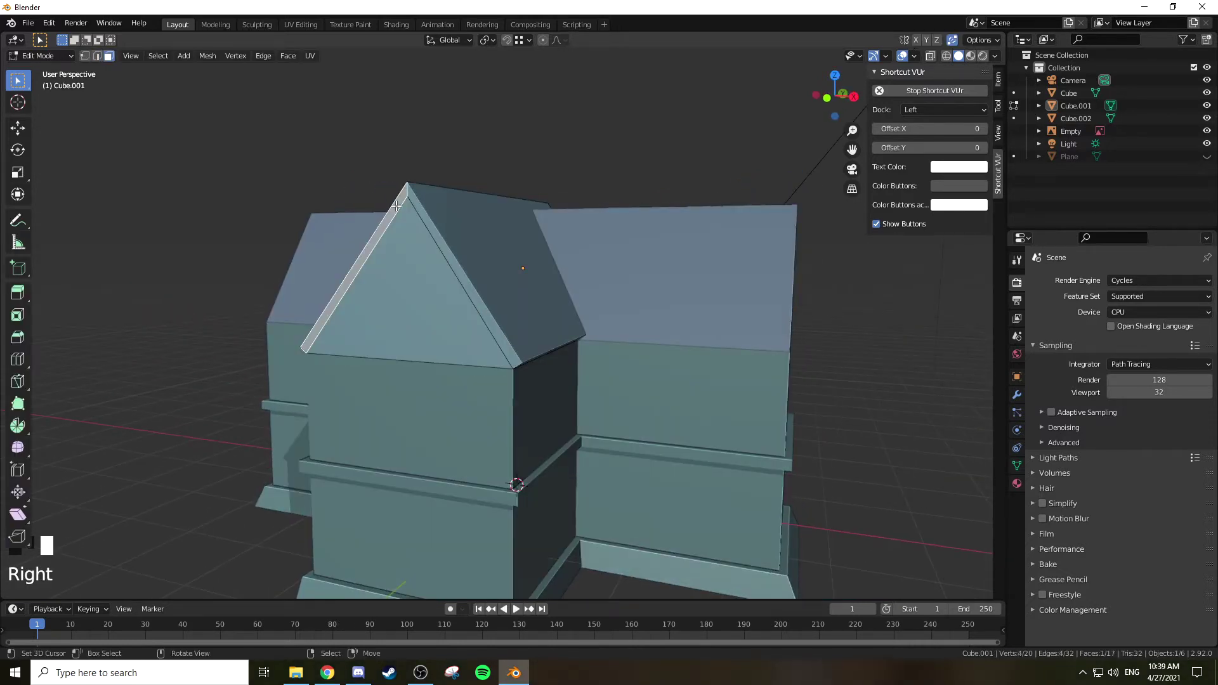
{"action": "right_click", "coordinate": [419, 212], "text": "shift"}
{"action": "middle_click_drag", "start_coordinate": [473, 242], "coordinate": [460, 266]}
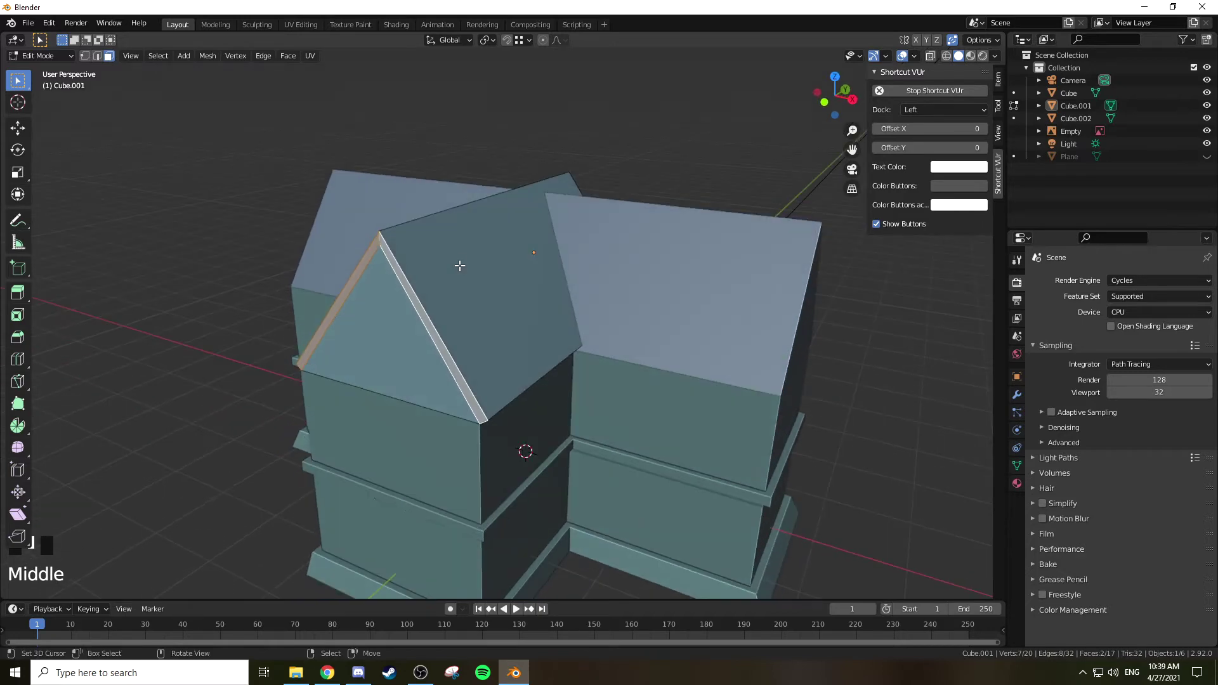
{"action": "key", "text": "g"}
{"action": "key", "text": "y"}
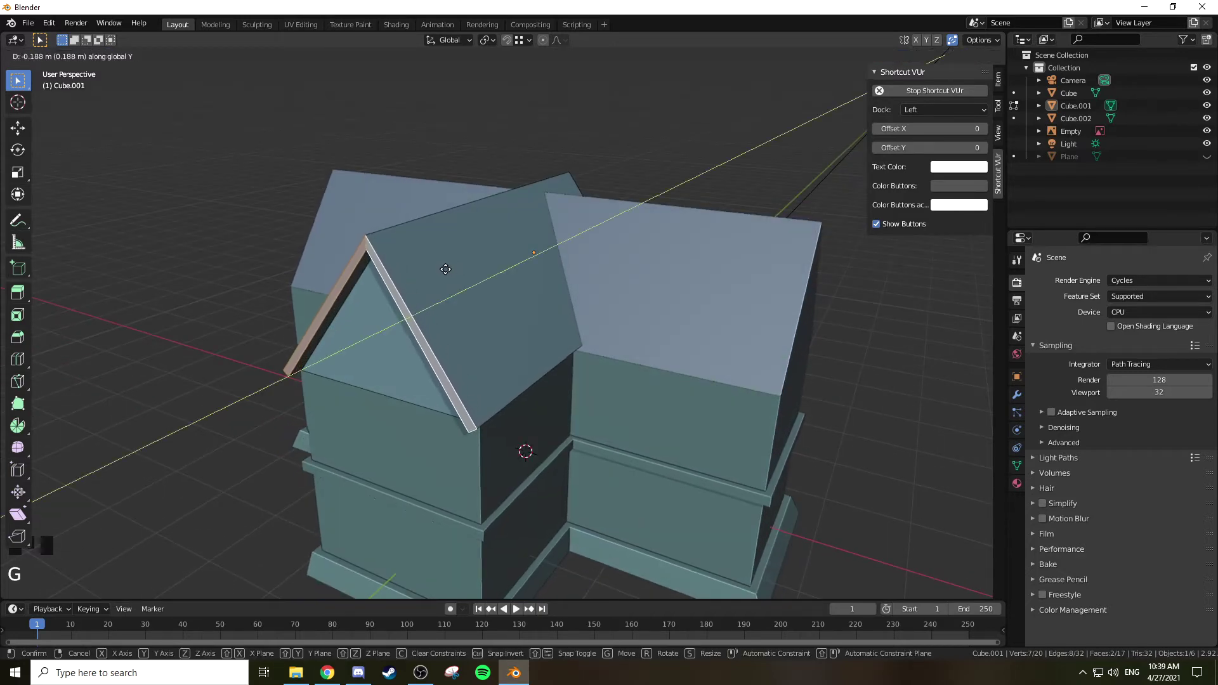
{"action": "left_click", "coordinate": [444, 269]}
{"action": "middle_click_drag", "start_coordinate": [444, 270], "coordinate": [502, 315]}
{"action": "key", "text": "Tab"}
Step: Select the church walls and examine how the roofs sit on them in right view, in wireframe and solid shading
{"action": "middle_click_drag", "start_coordinate": [575, 323], "coordinate": [607, 313]}
{"action": "right_click", "coordinate": [629, 322]}
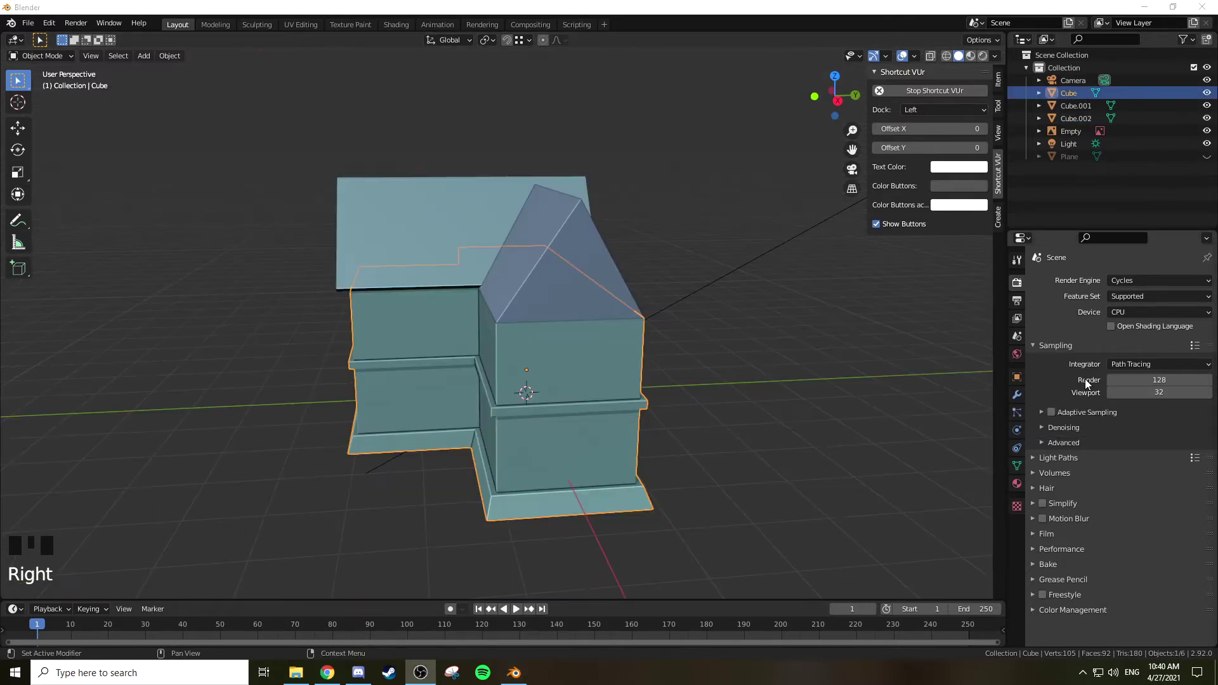
{"action": "middle_click_drag", "start_coordinate": [725, 279], "coordinate": [704, 300]}
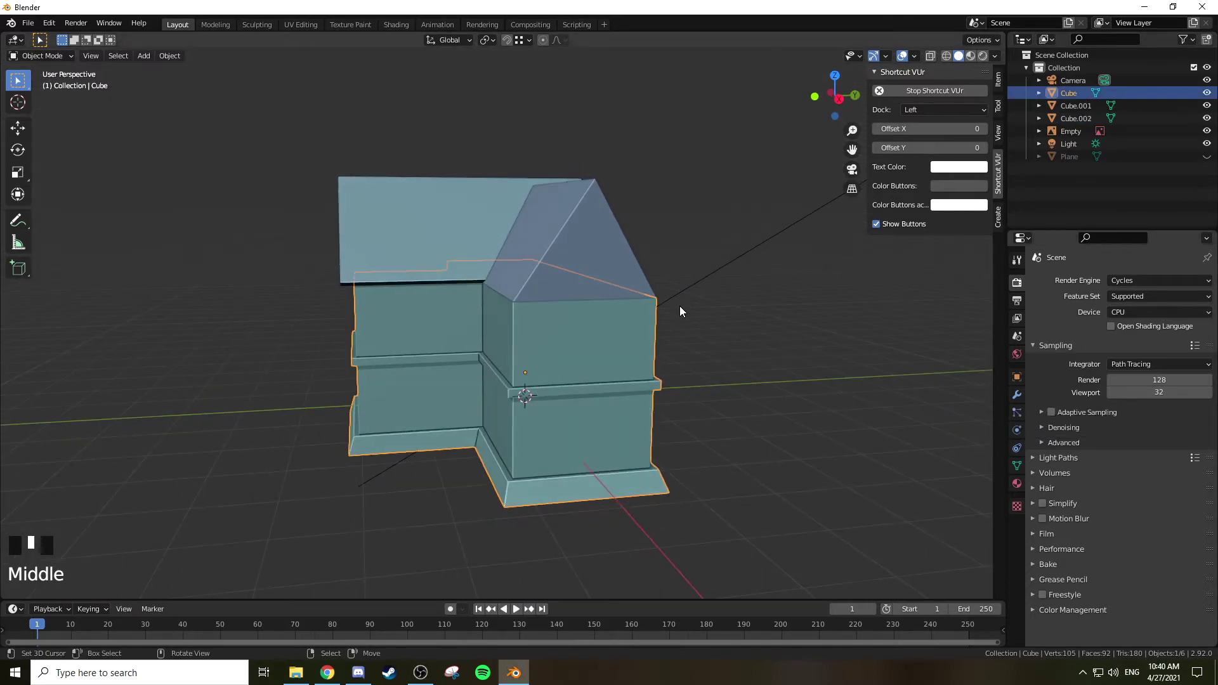
{"action": "key", "text": "KP_3"}
{"action": "scroll", "coordinate": [687, 277], "scroll_direction": "up", "scroll_amount": 3}
{"action": "key", "text": "z"}
{"action": "key", "text": "z"}
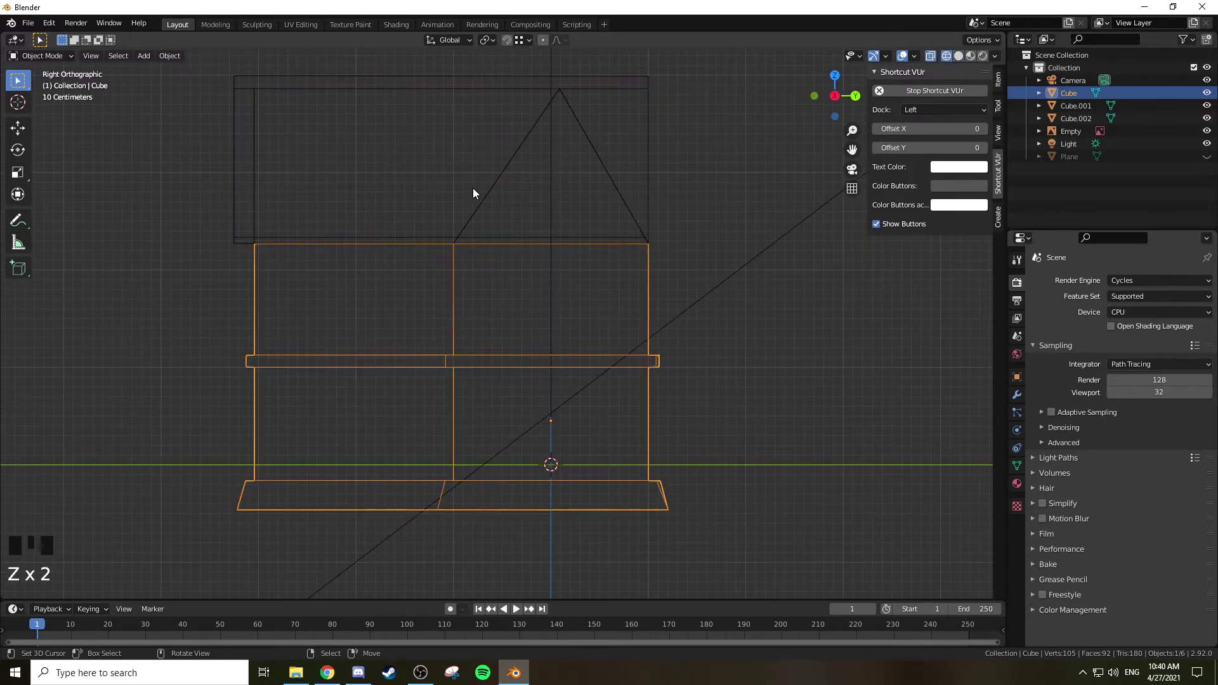
{"action": "key", "text": "z"}
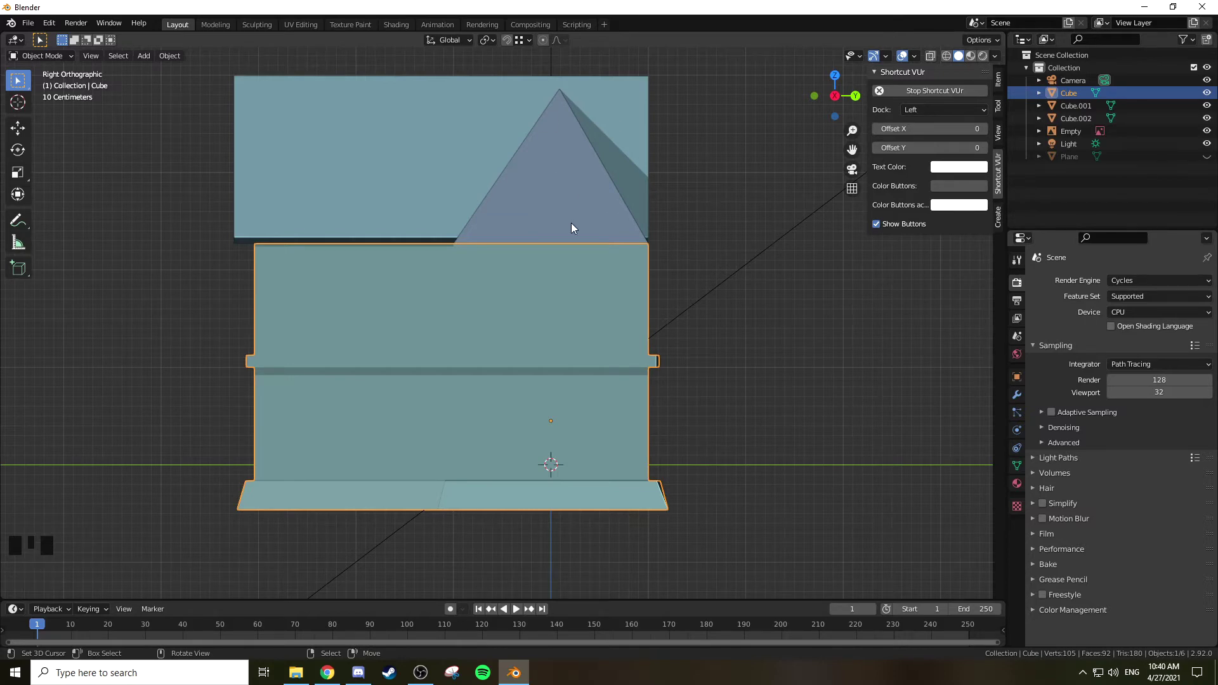
Step: Subdivide the bottom edge of the side-facing roof's gable end once to create a midpoint vertex
{"action": "scroll", "coordinate": [571, 227], "scroll_direction": "down", "scroll_amount": 2}
{"action": "middle_click_drag", "start_coordinate": [536, 231], "coordinate": [504, 227], "text": "shift"}
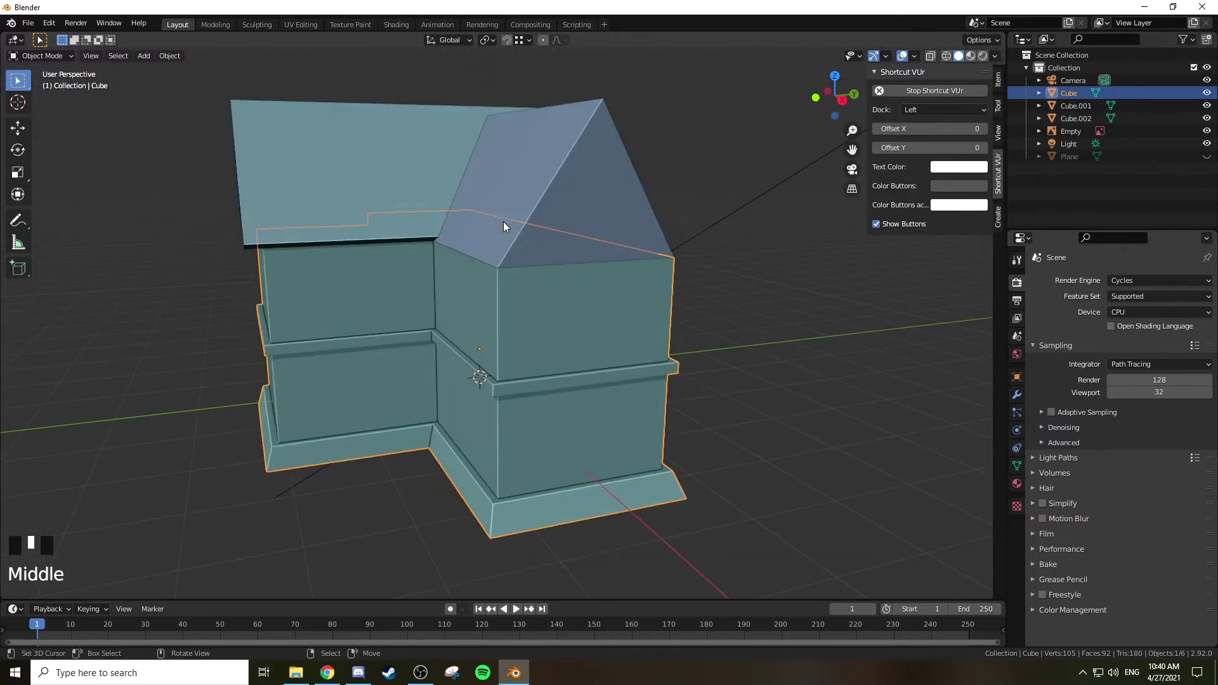
{"action": "right_click", "coordinate": [564, 188]}
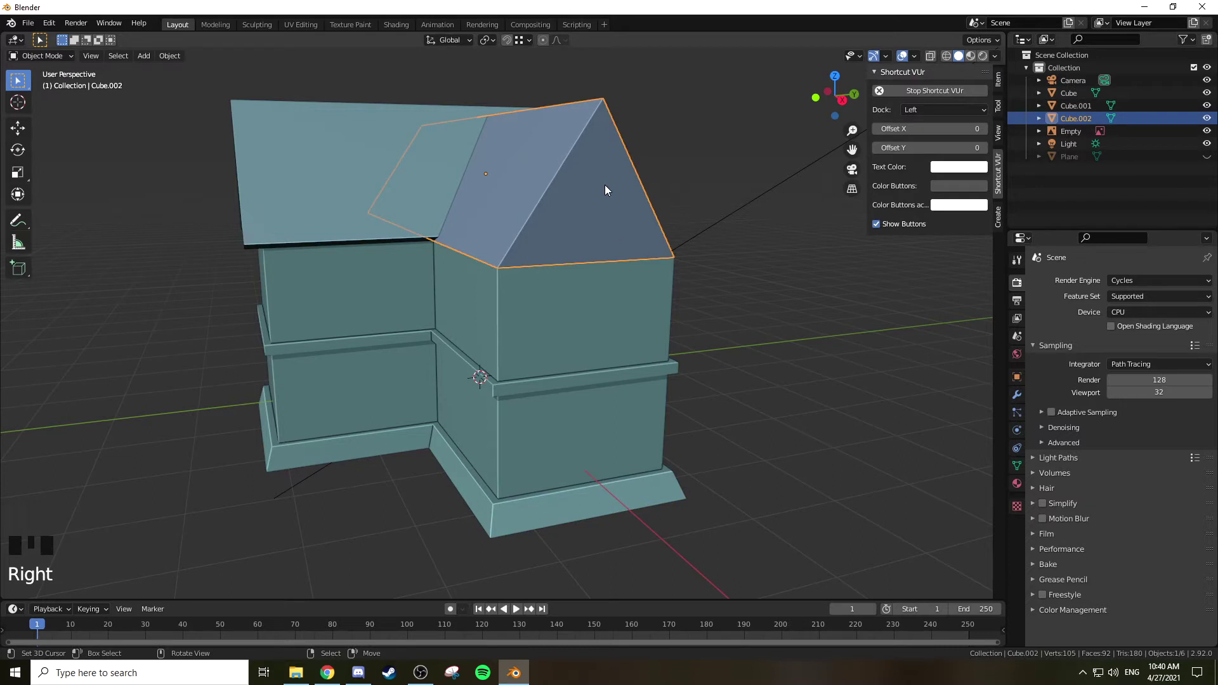
{"action": "key", "text": "Tab"}
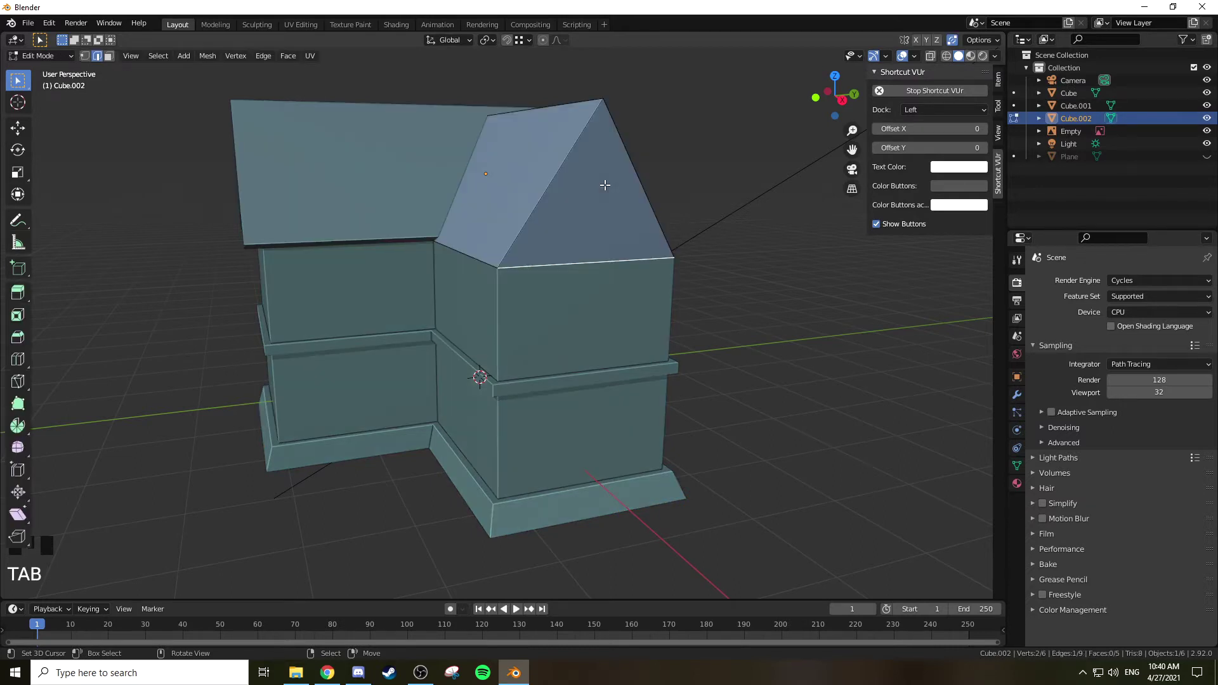
{"action": "key", "text": "2"}
{"action": "right_click", "coordinate": [564, 175]}
{"action": "right_click", "coordinate": [651, 174]}
{"action": "right_click", "coordinate": [593, 250]}
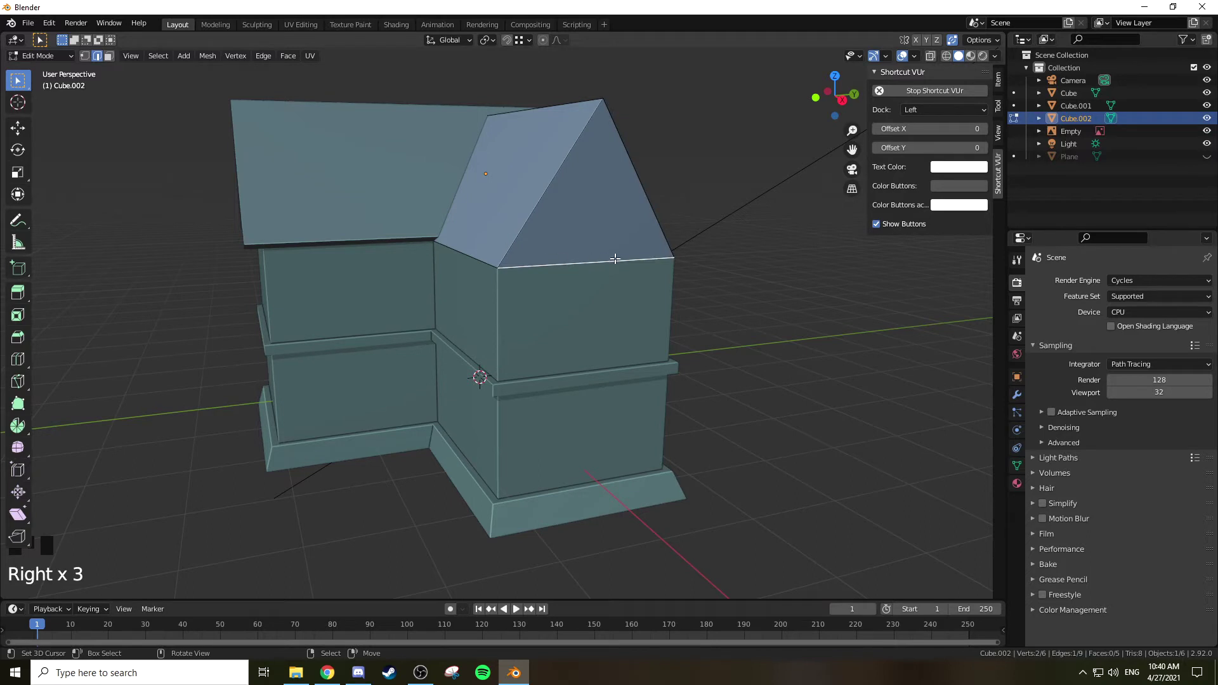
{"action": "key", "text": "w"}
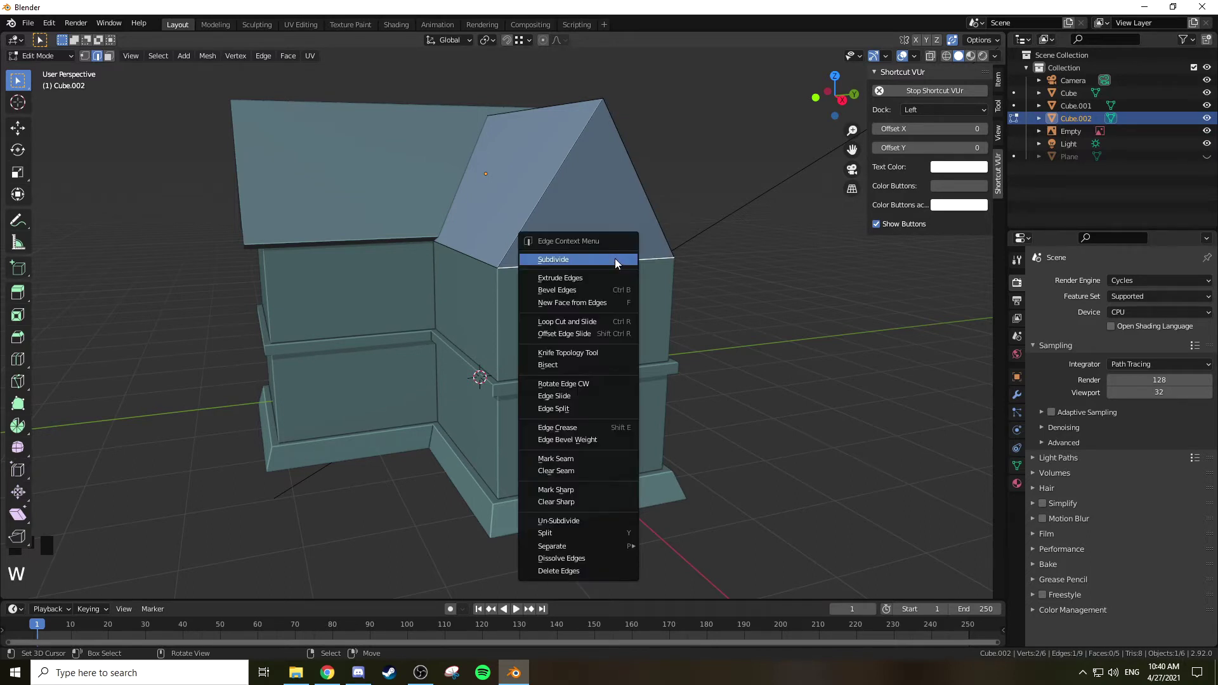
{"action": "left_click", "coordinate": [614, 259]}
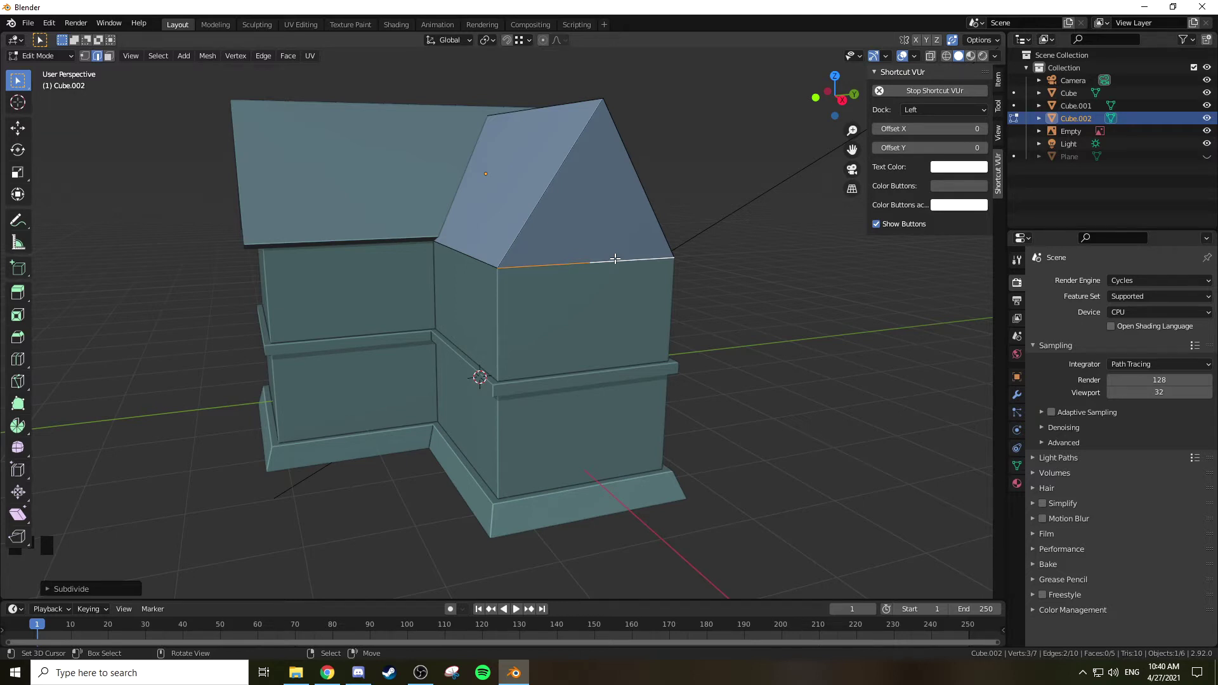
Step: Move the side-facing roof's ridge edge about -0.088 m along Y, snapped to the midpoint vertex of the gable's bottom edge
{"action": "key", "text": "1"}
{"action": "right_click", "coordinate": [587, 261]}
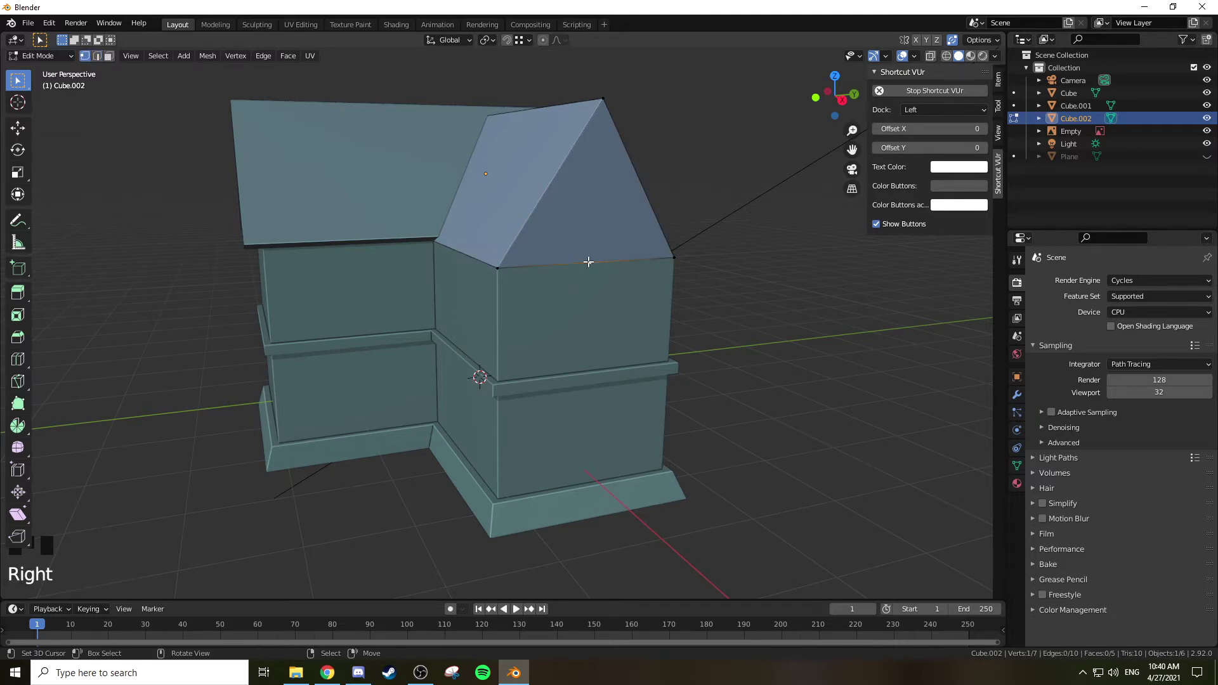
{"action": "key", "text": "KP_3"}
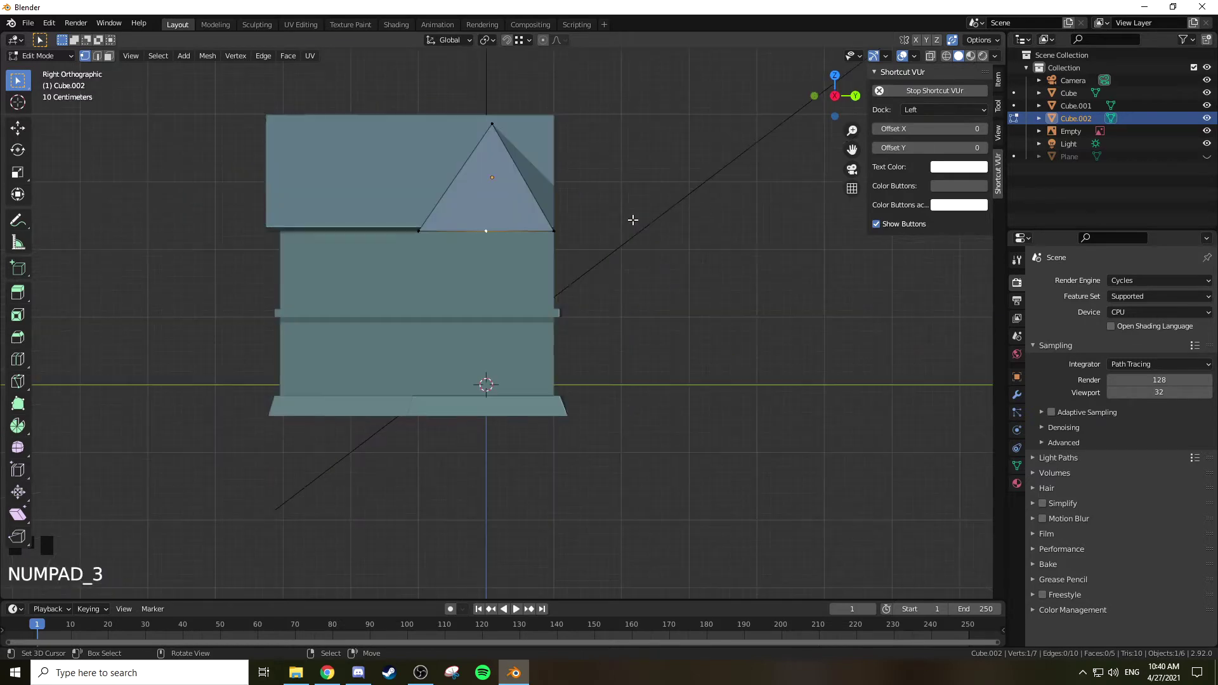
{"action": "key", "text": "2"}
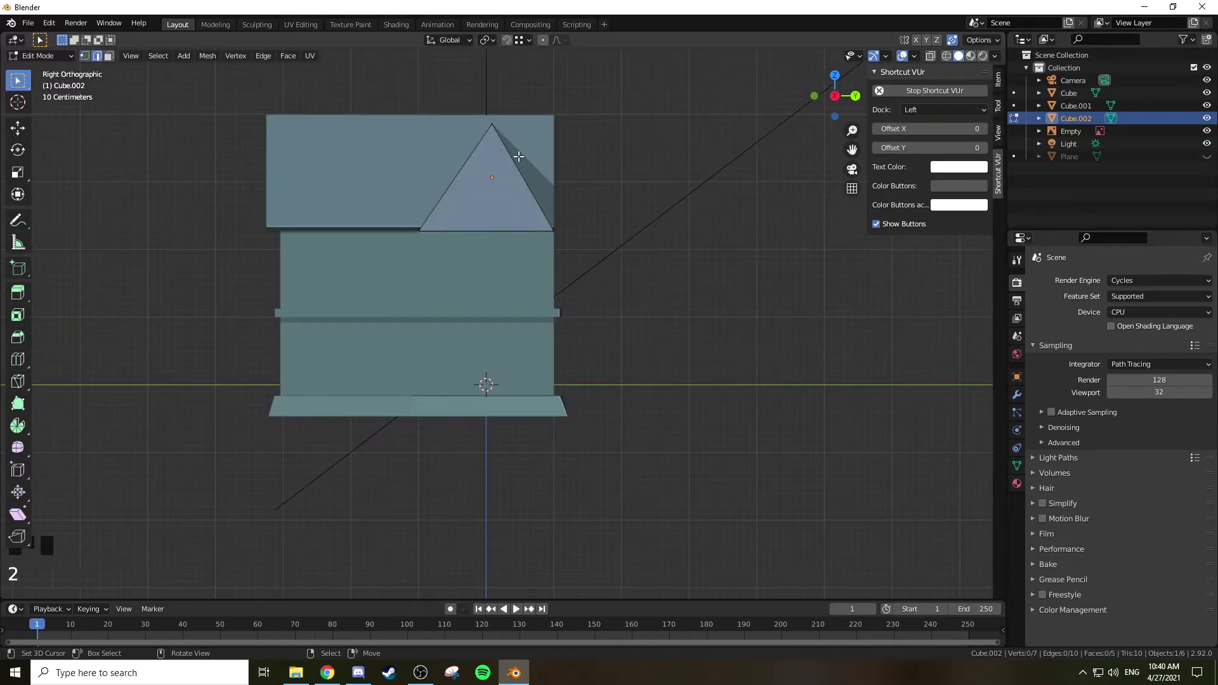
{"action": "middle_click_drag", "start_coordinate": [522, 149], "coordinate": [476, 168], "text": "shift"}
{"action": "scroll", "coordinate": [571, 213], "scroll_direction": "up", "scroll_amount": 3}
{"action": "right_click", "coordinate": [476, 167]}
{"action": "middle_click_drag", "start_coordinate": [553, 189], "coordinate": [564, 170]}
{"action": "key", "text": "KP_3"}
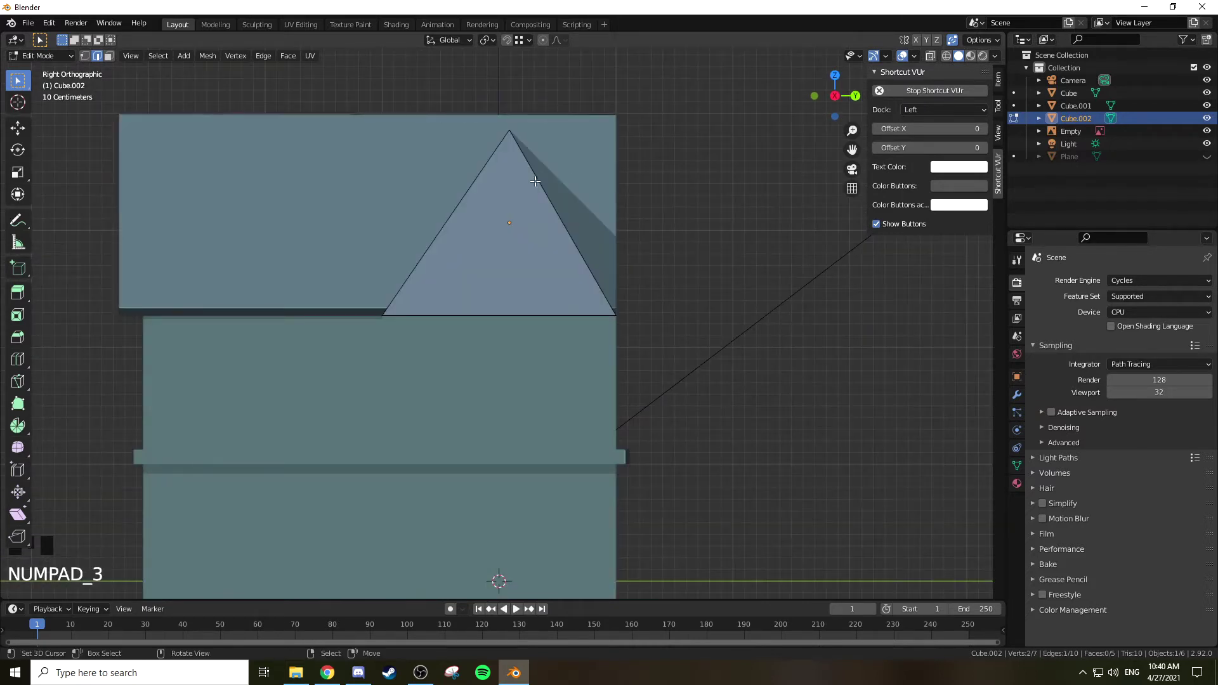
{"action": "key", "text": "g"}
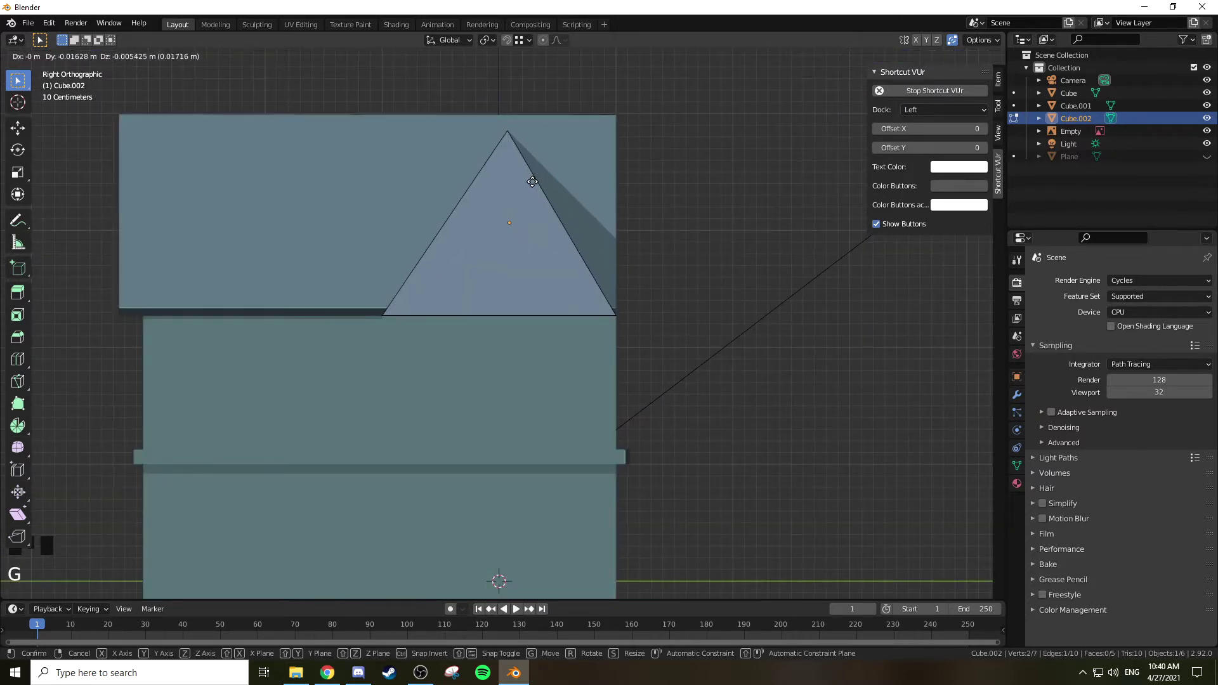
{"action": "key", "text": "y"}
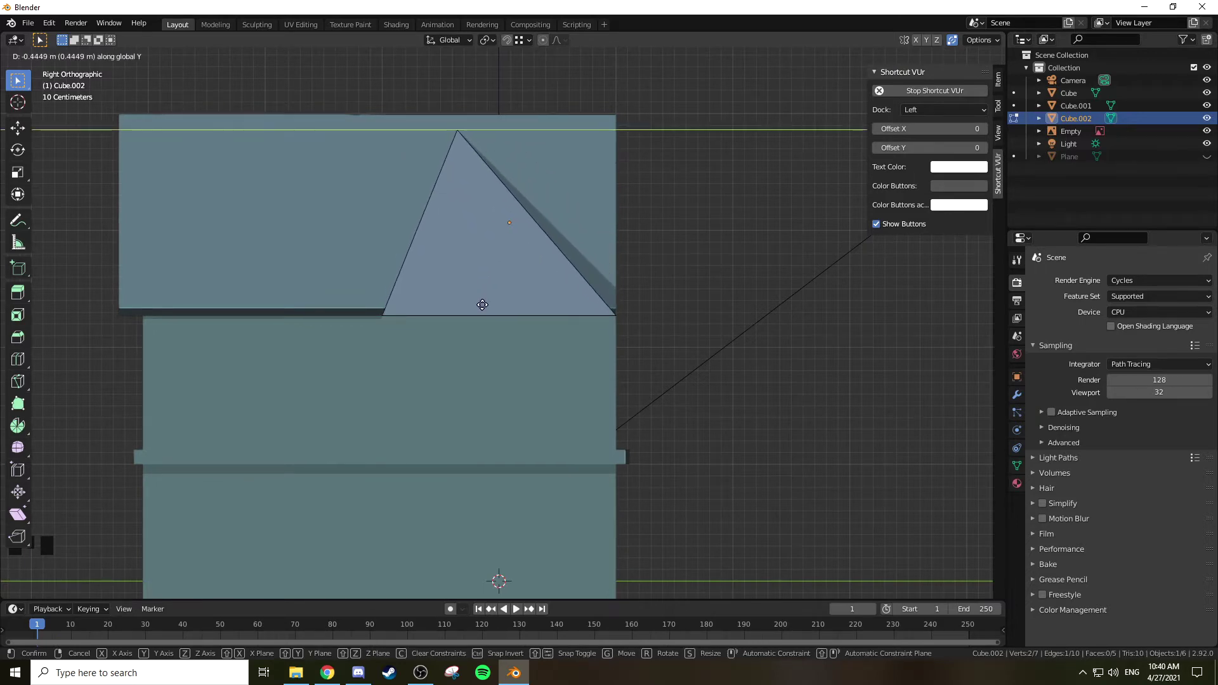
{"action": "key", "text": "ctrl"}
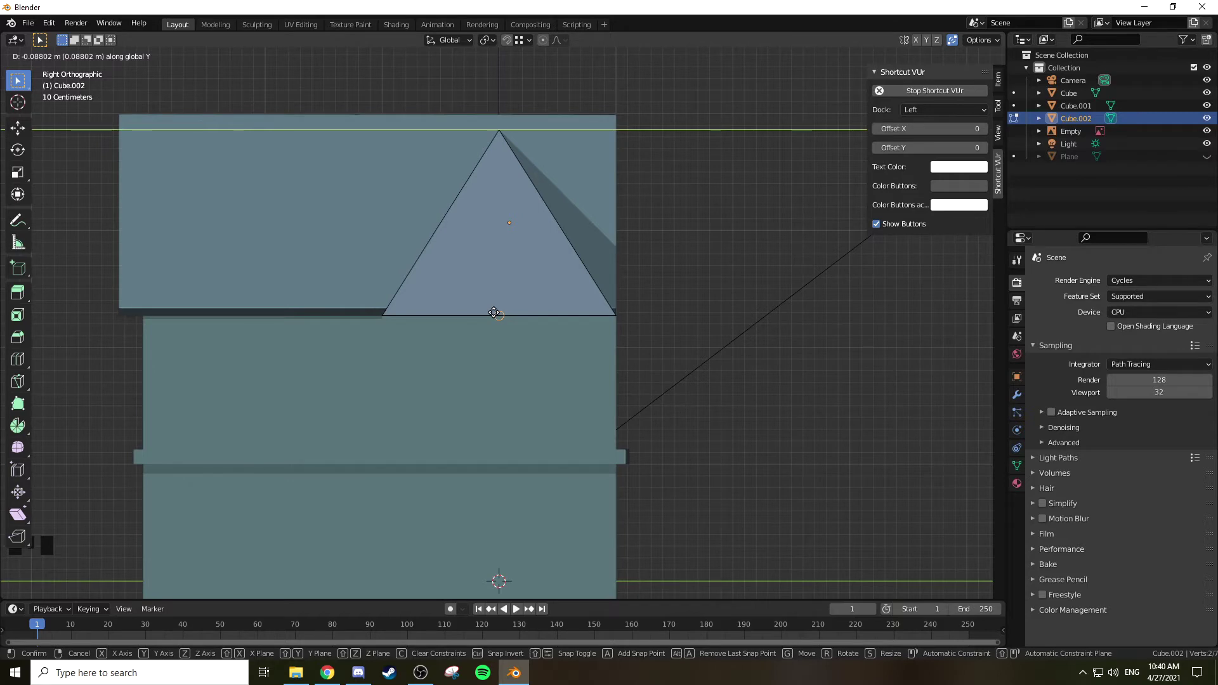
{"action": "left_click", "coordinate": [487, 312]}
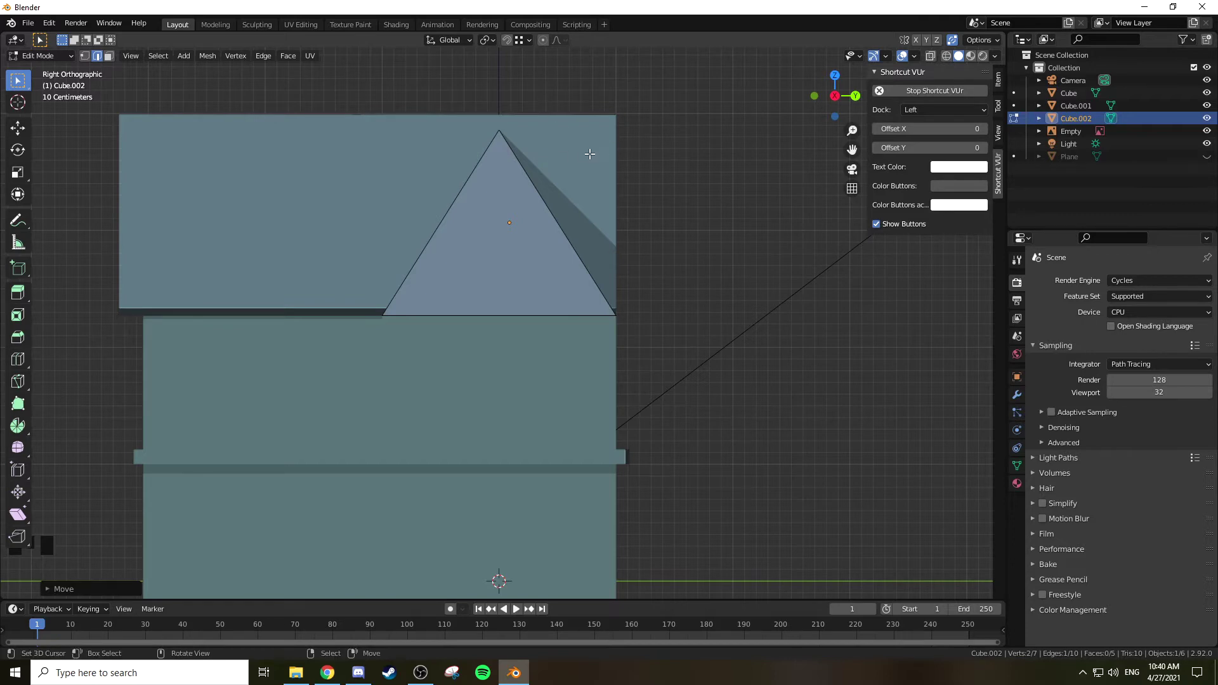
Step: Dissolve the midpoint vertex on the side roof's bottom gable edge and return to object mode
{"action": "middle_click_drag", "start_coordinate": [581, 134], "coordinate": [384, 93], "text": "shift"}
{"action": "middle_click_drag", "start_coordinate": [537, 93], "coordinate": [549, 325]}
{"action": "key", "text": "KP_3"}
{"action": "scroll", "coordinate": [511, 134], "scroll_direction": "down", "scroll_amount": 2}
{"action": "key", "text": "Tab"}
{"action": "key", "text": "Tab"}
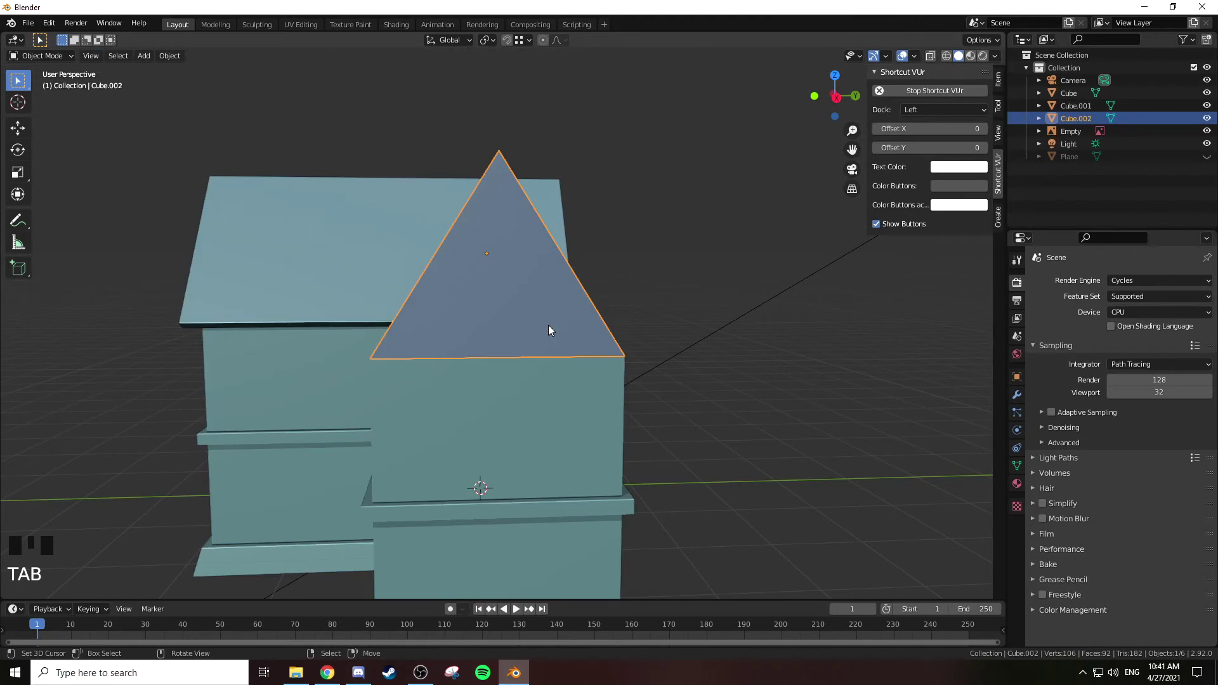
{"action": "middle_click_drag", "start_coordinate": [535, 313], "coordinate": [557, 295]}
{"action": "right_click", "coordinate": [558, 297]}
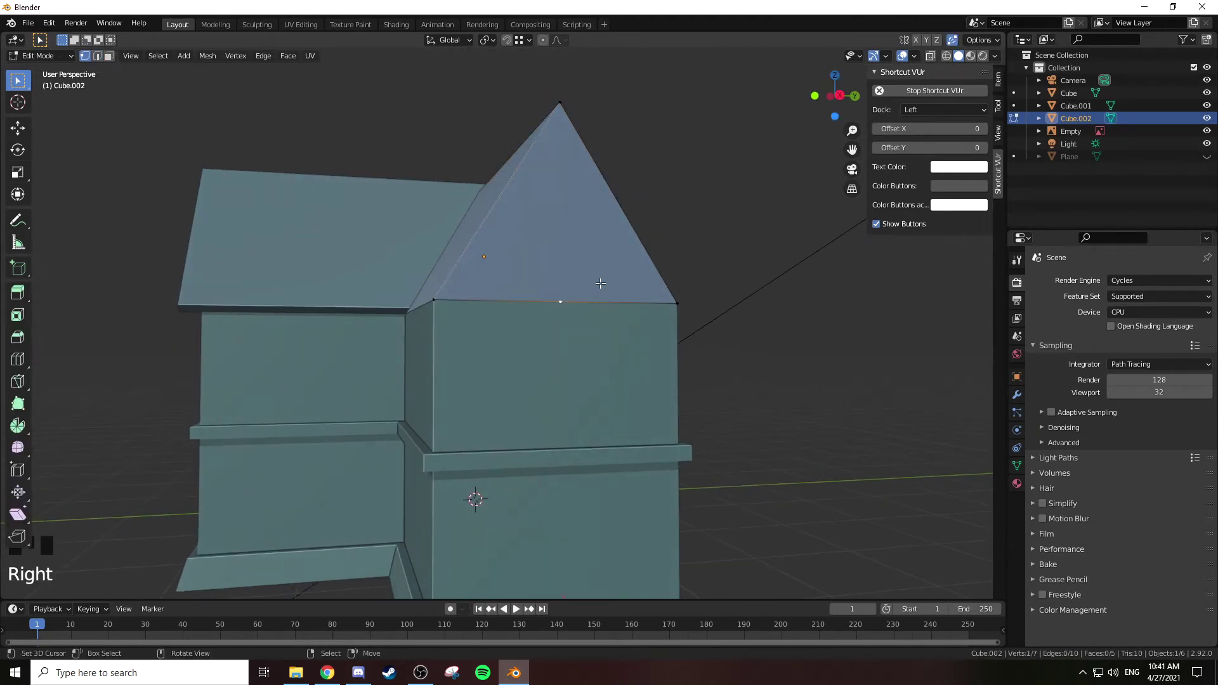
{"action": "key", "text": "x"}
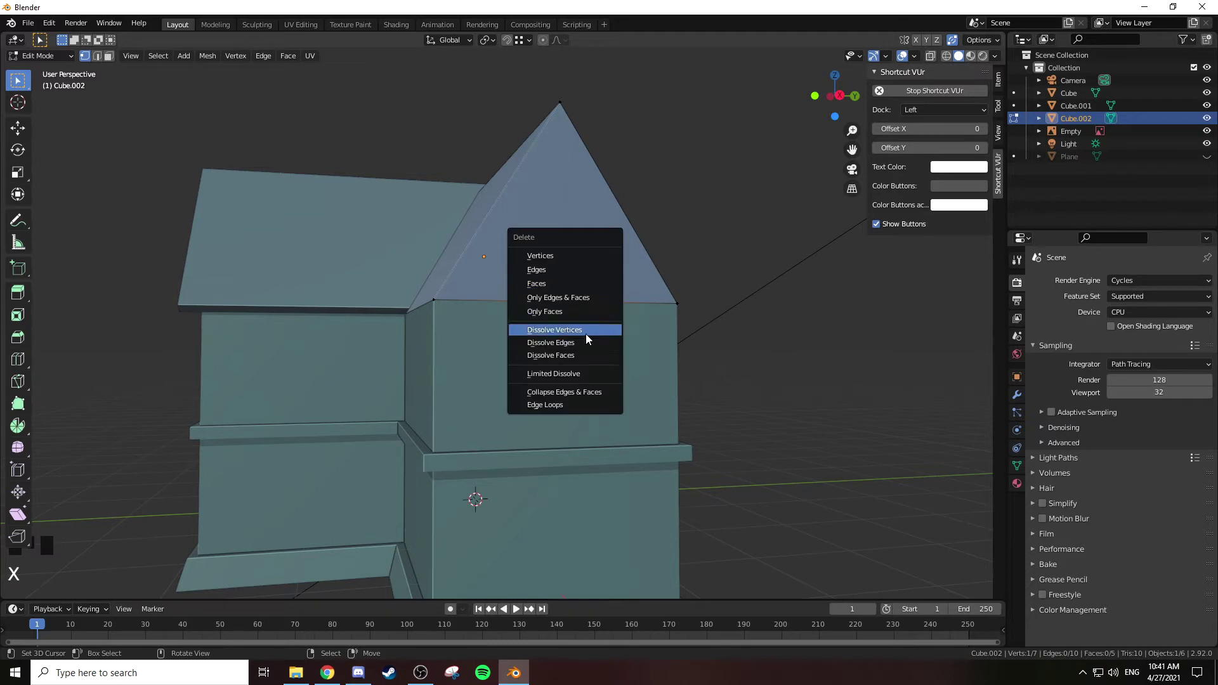
{"action": "left_click", "coordinate": [580, 331]}
{"action": "middle_click_drag", "start_coordinate": [598, 312], "coordinate": [570, 283]}
{"action": "scroll", "coordinate": [634, 311], "scroll_direction": "down", "scroll_amount": 3}
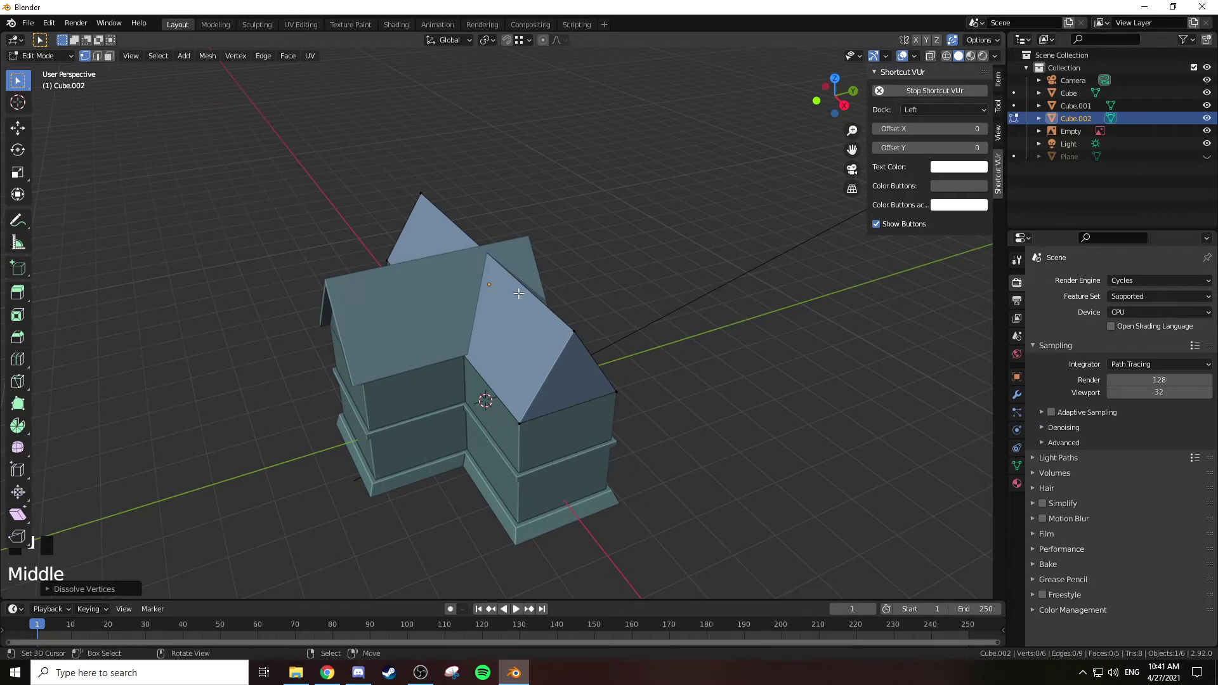
{"action": "key", "text": "Tab"}
{"action": "middle_click_drag", "start_coordinate": [465, 286], "coordinate": [384, 265]}
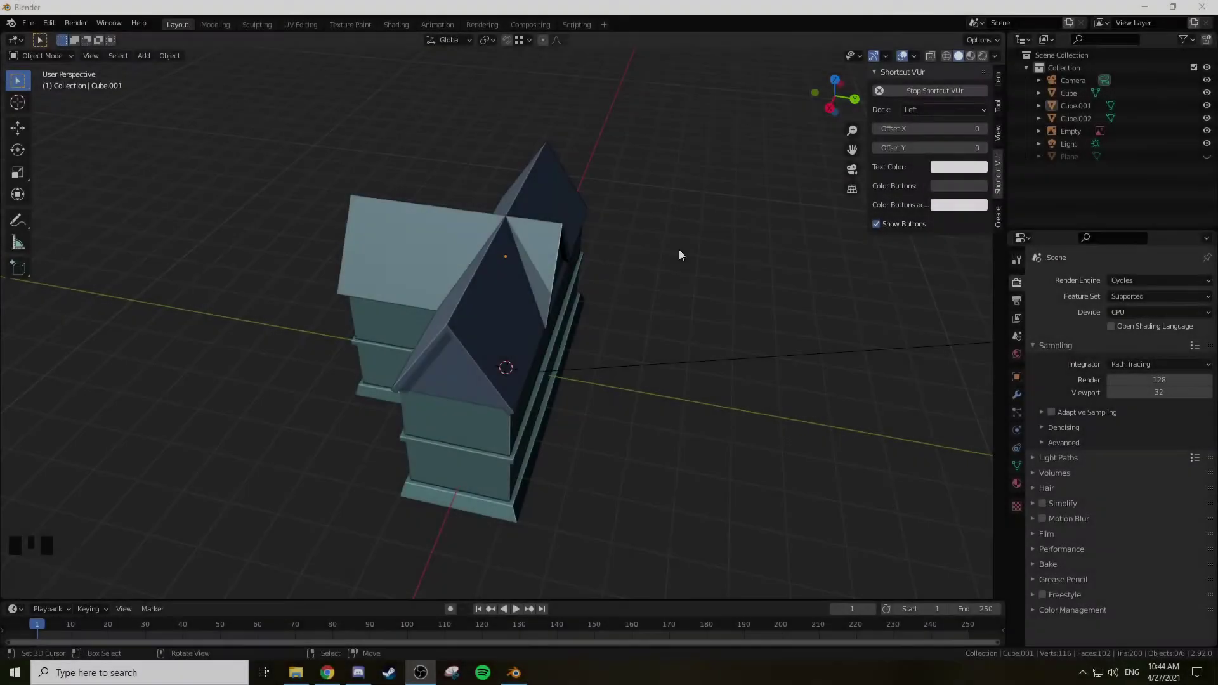
Step: Select the three rear end faces of the front-facing roof and move them about -1.115 m along Y, snapped to the side roof's ridge
{"action": "middle_click_drag", "start_coordinate": [678, 249], "coordinate": [604, 203]}
{"action": "scroll", "coordinate": [671, 258], "scroll_direction": "up", "scroll_amount": 3}
{"action": "right_click", "coordinate": [602, 178]}
{"action": "key", "text": "Tab"}
{"action": "middle_click_drag", "start_coordinate": [632, 160], "coordinate": [550, 164]}
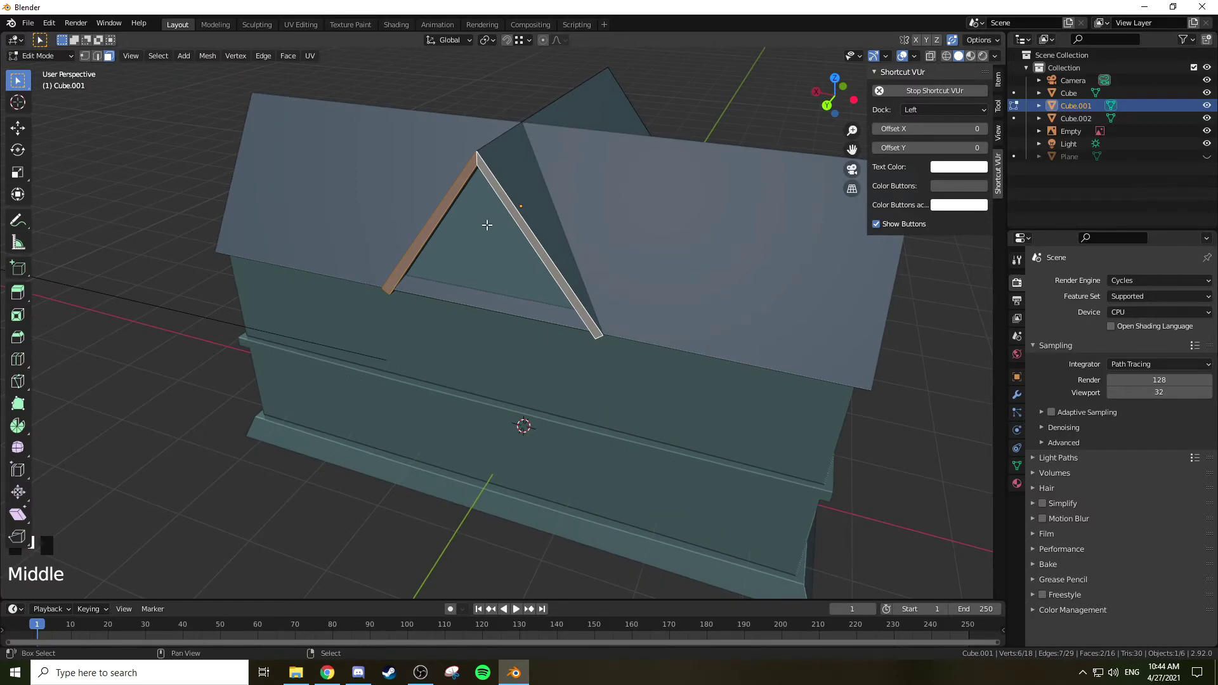
{"action": "right_click", "coordinate": [487, 225], "text": "shift"}
{"action": "middle_click_drag", "start_coordinate": [558, 185], "coordinate": [501, 197]}
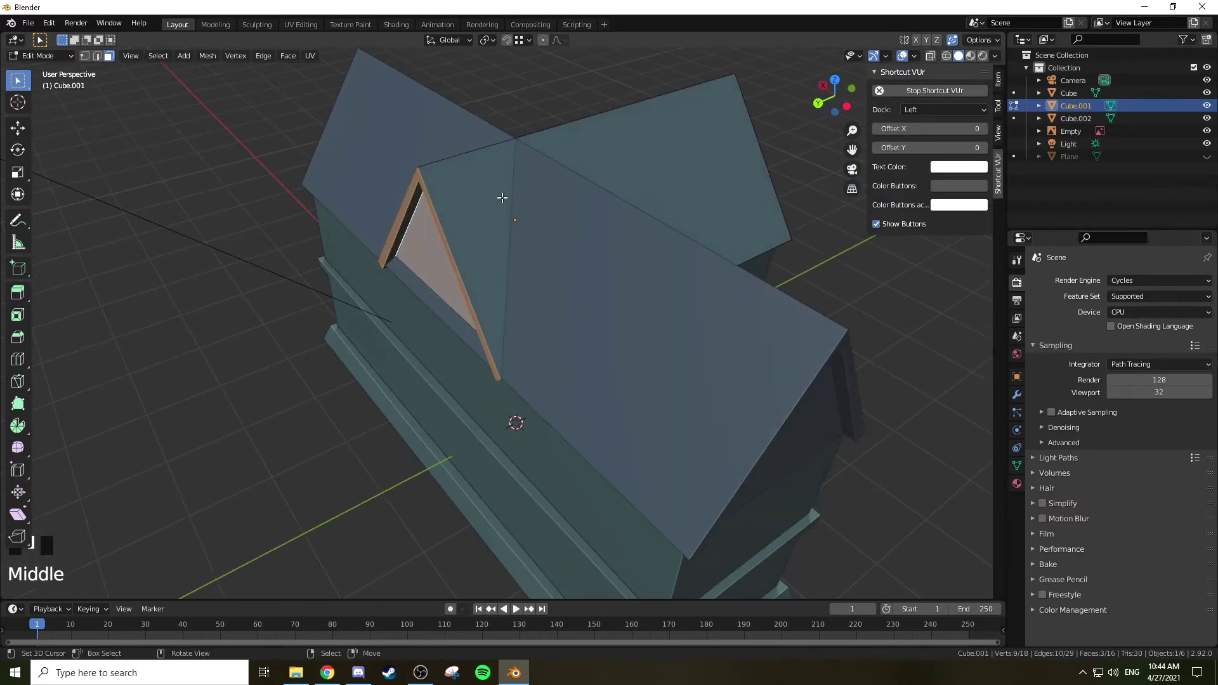
{"action": "key", "text": "g"}
{"action": "key", "text": "y"}
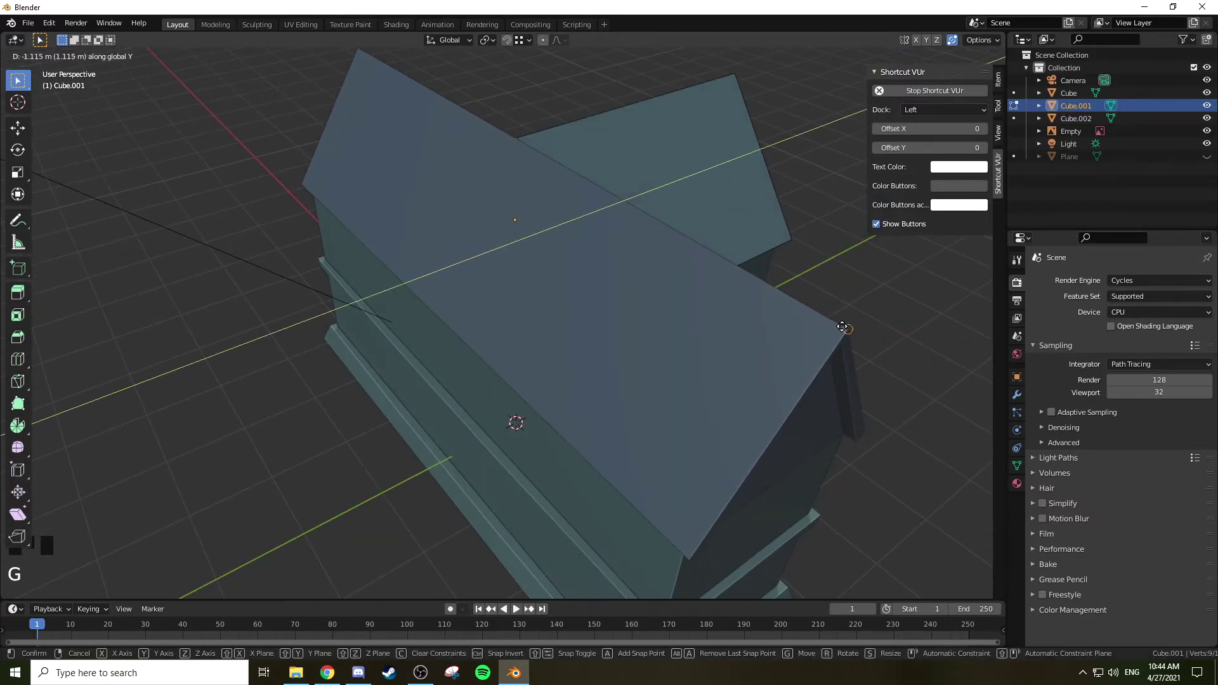
{"action": "left_click", "coordinate": [842, 327]}
Step: Delete the front-facing roof's three rear end faces hidden inside the side roof, using wireframe shading and ending in solid shading
{"action": "middle_click_drag", "start_coordinate": [791, 245], "coordinate": [737, 239]}
{"action": "key", "text": "z"}
{"action": "left_click", "coordinate": [380, 217]}
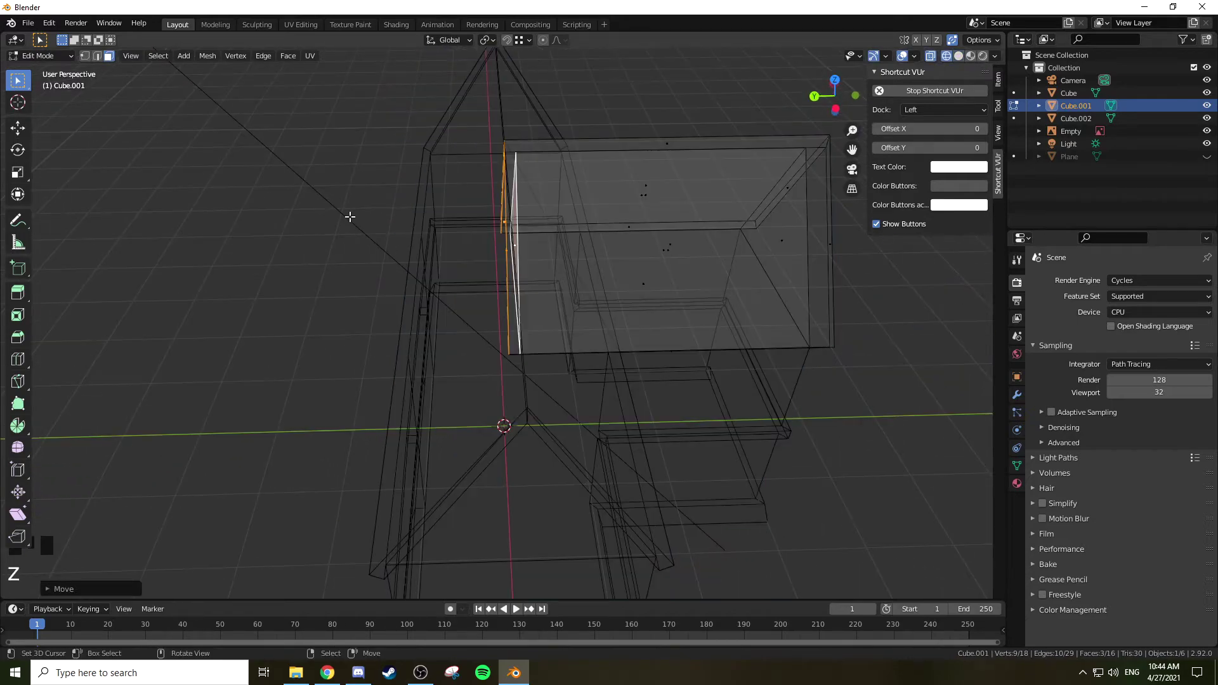
{"action": "key", "text": "z"}
{"action": "left_click", "coordinate": [427, 220]}
{"action": "mouse_move", "coordinate": [427, 220]}
{"action": "middle_mouse_down"}
{"action": "mouse_move", "coordinate": [513, 205]}
{"action": "mouse_move", "coordinate": [505, 219]}
{"action": "middle_mouse_up"}
{"action": "key", "text": "x"}
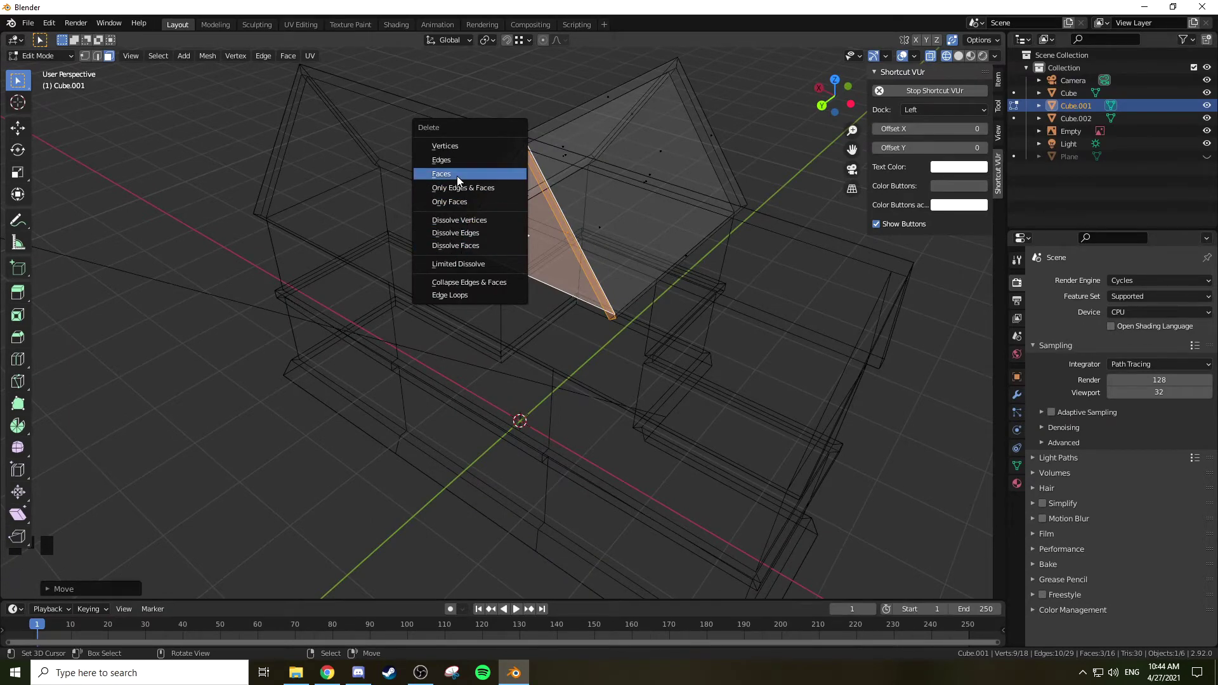
{"action": "left_click", "coordinate": [457, 176]}
{"action": "mouse_move", "coordinate": [456, 184]}
{"action": "middle_mouse_down"}
{"action": "mouse_move", "coordinate": [702, 196]}
{"action": "mouse_move", "coordinate": [598, 180]}
{"action": "mouse_move", "coordinate": [557, 163]}
{"action": "mouse_move", "coordinate": [570, 147]}
{"action": "mouse_move", "coordinate": [565, 215]}
{"action": "mouse_move", "coordinate": [552, 165]}
{"action": "middle_mouse_up"}
{"action": "key", "text": "z"}
{"action": "left_click", "coordinate": [691, 200]}
{"action": "middle_click_drag", "start_coordinate": [541, 114], "coordinate": [503, 182]}
Step: Add a cube for the tower in front view and place it above the roof crossing
{"action": "key", "text": "KP_1"}
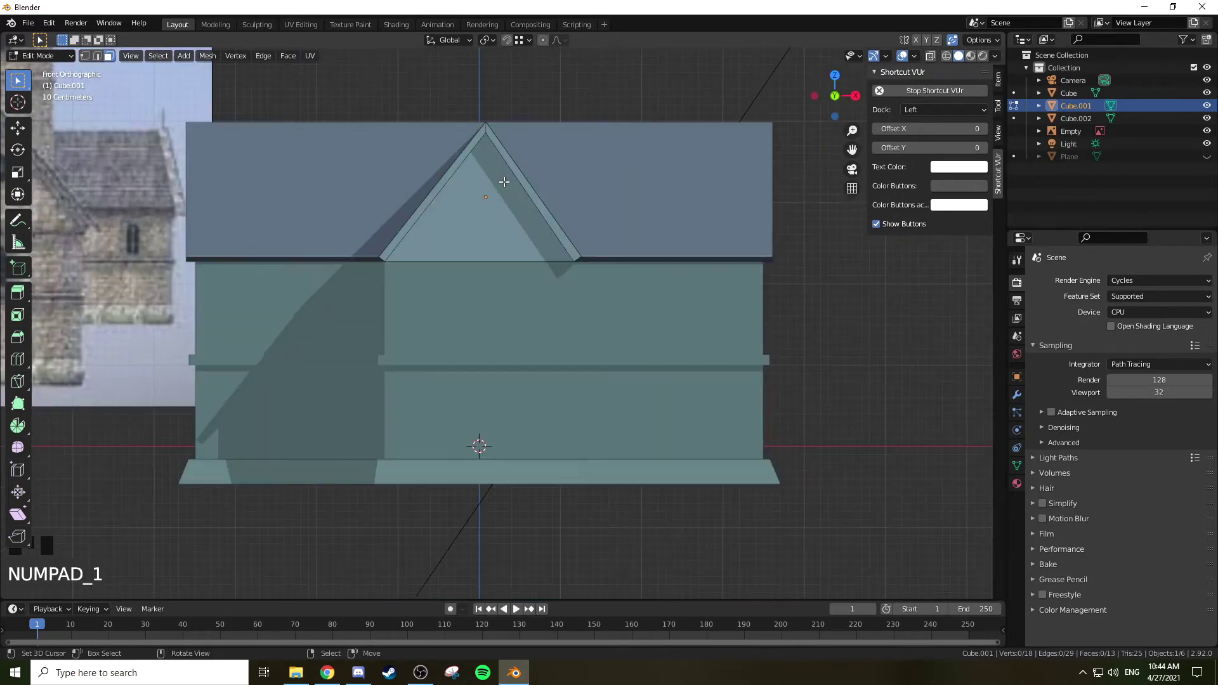
{"action": "scroll", "coordinate": [508, 175], "scroll_direction": "down", "scroll_amount": 2}
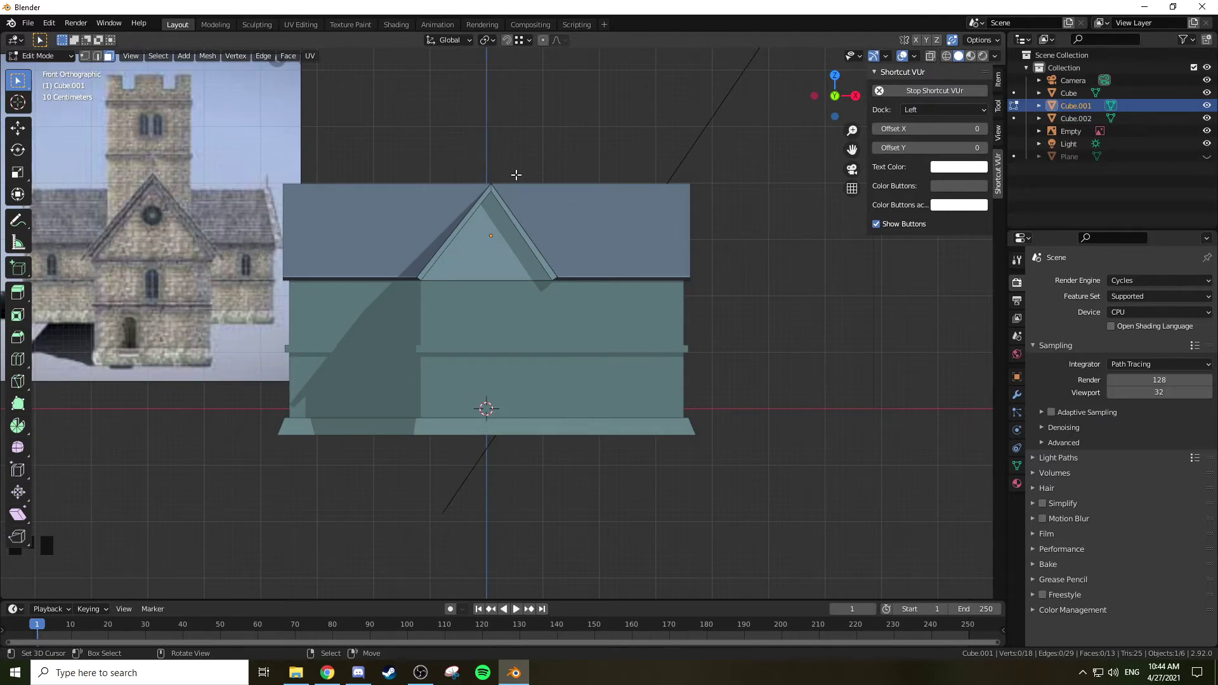
{"action": "key", "text": "Tab"}
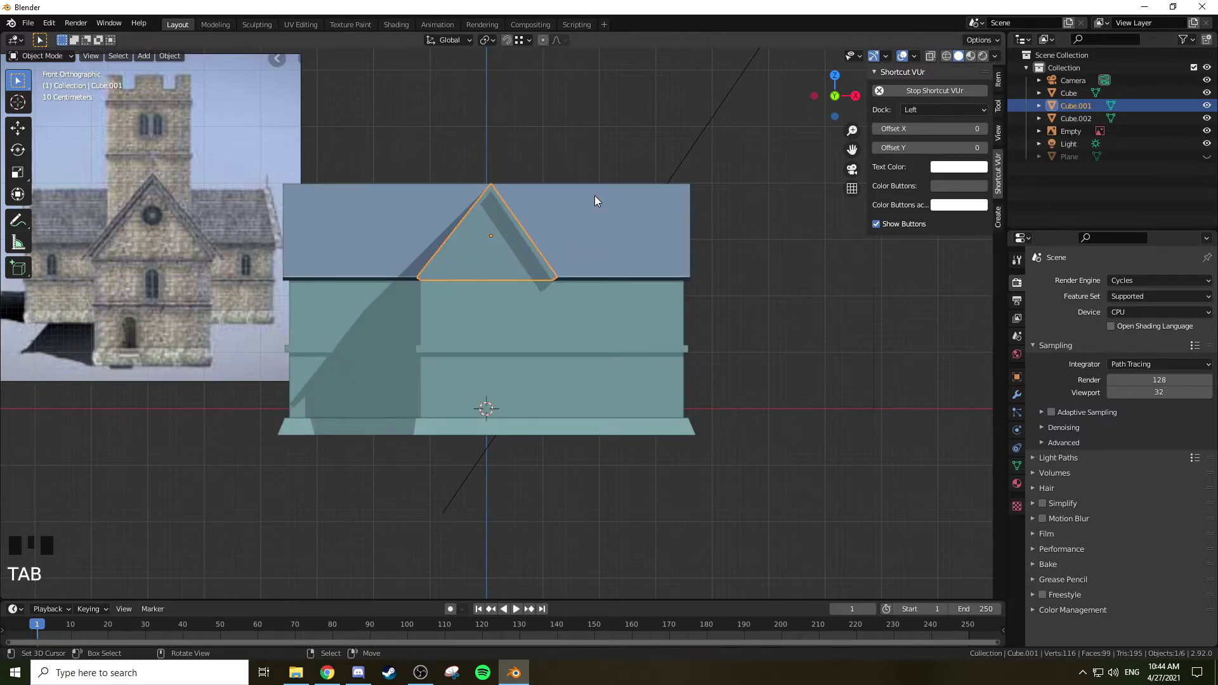
{"action": "key", "text": "shift+a"}
{"action": "mouse_move", "coordinate": [595, 196]}
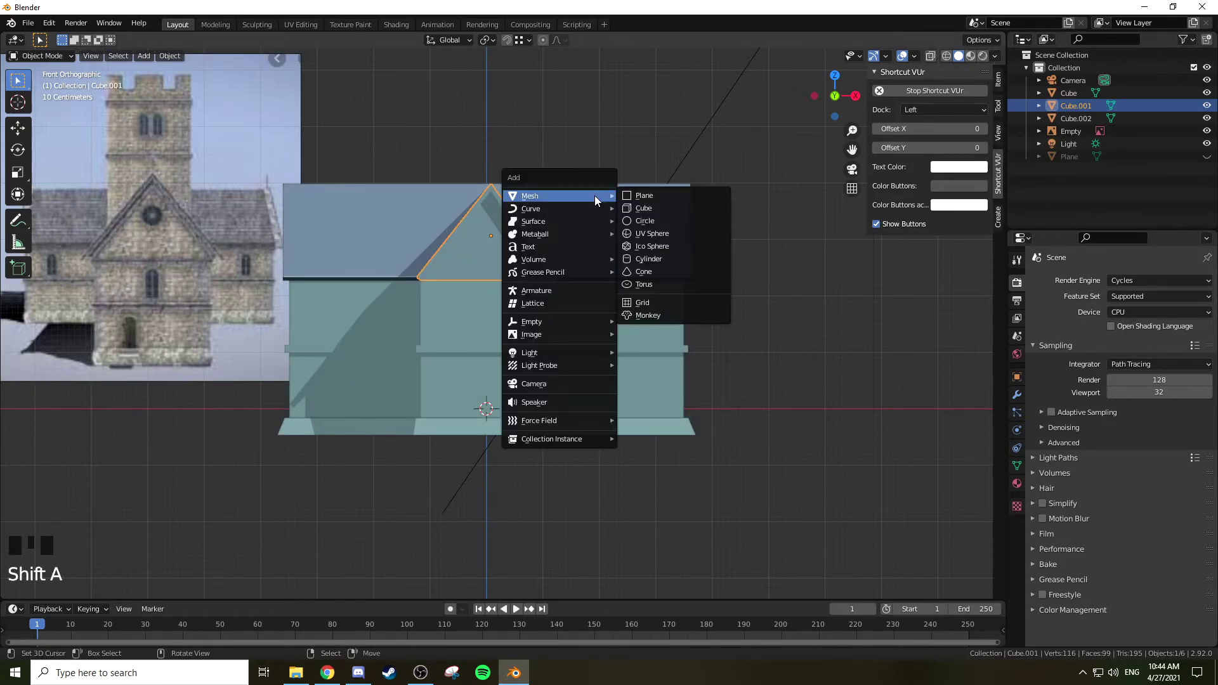
{"action": "left_click", "coordinate": [663, 205]}
{"action": "key", "text": "g"}
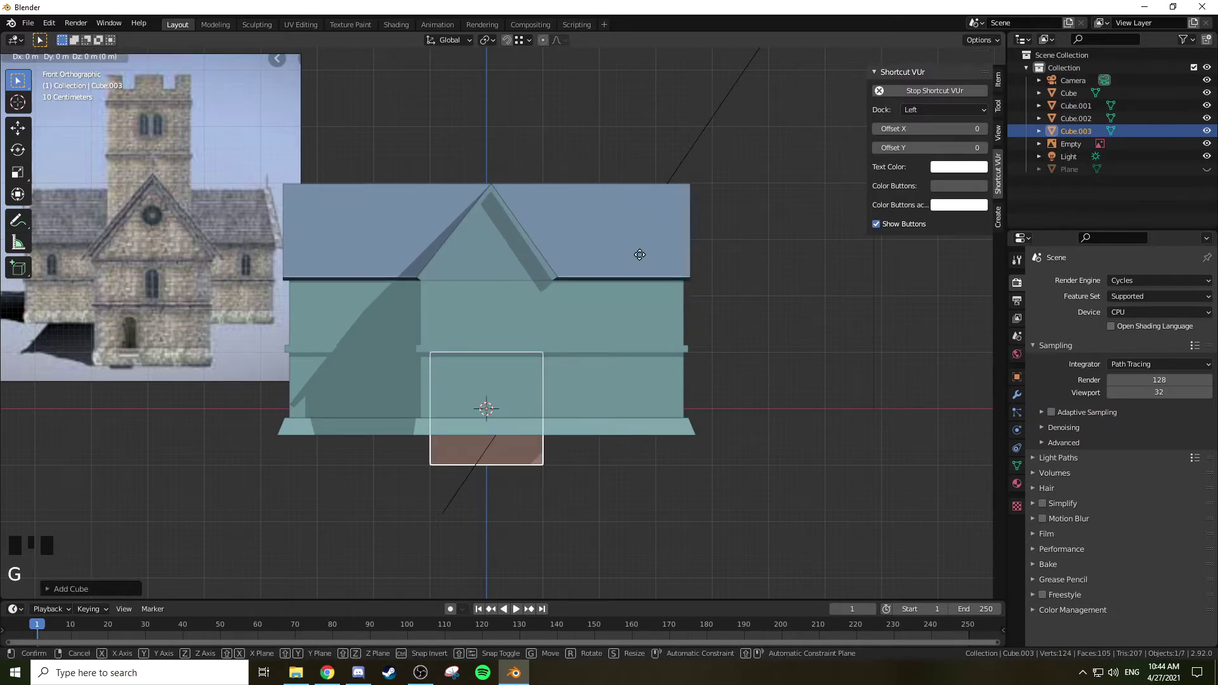
{"action": "left_click", "coordinate": [625, 127]}
{"action": "middle_click_drag", "start_coordinate": [624, 127], "coordinate": [657, 214], "text": "shift"}
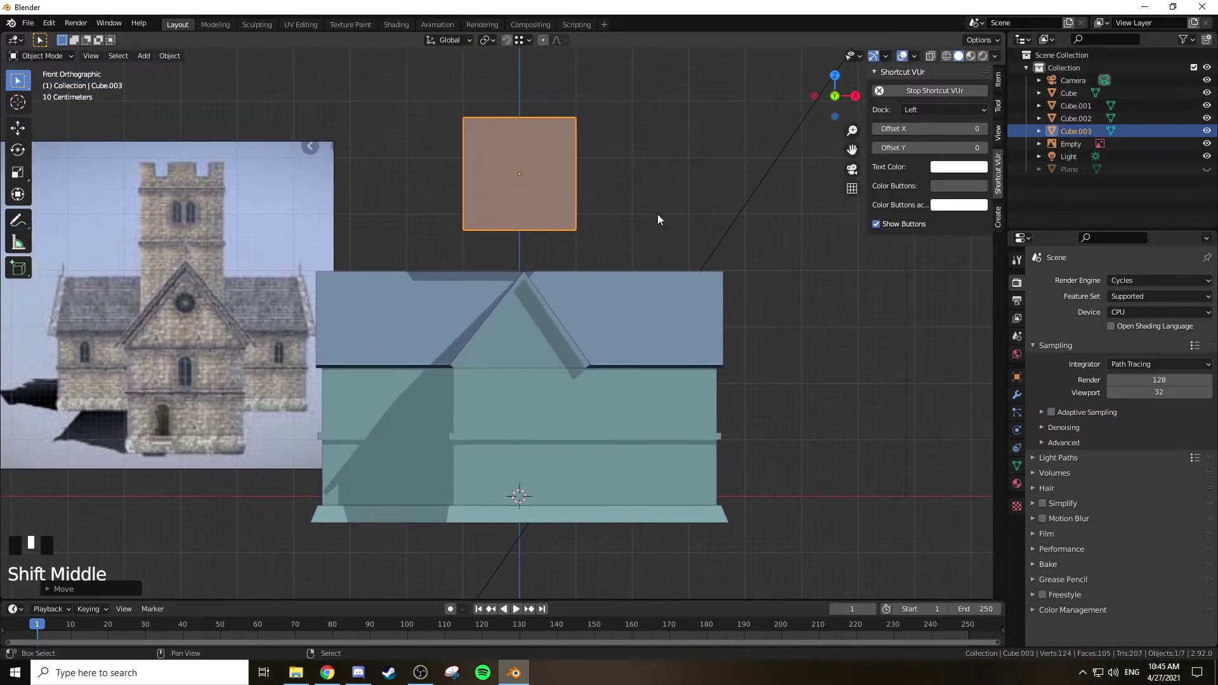
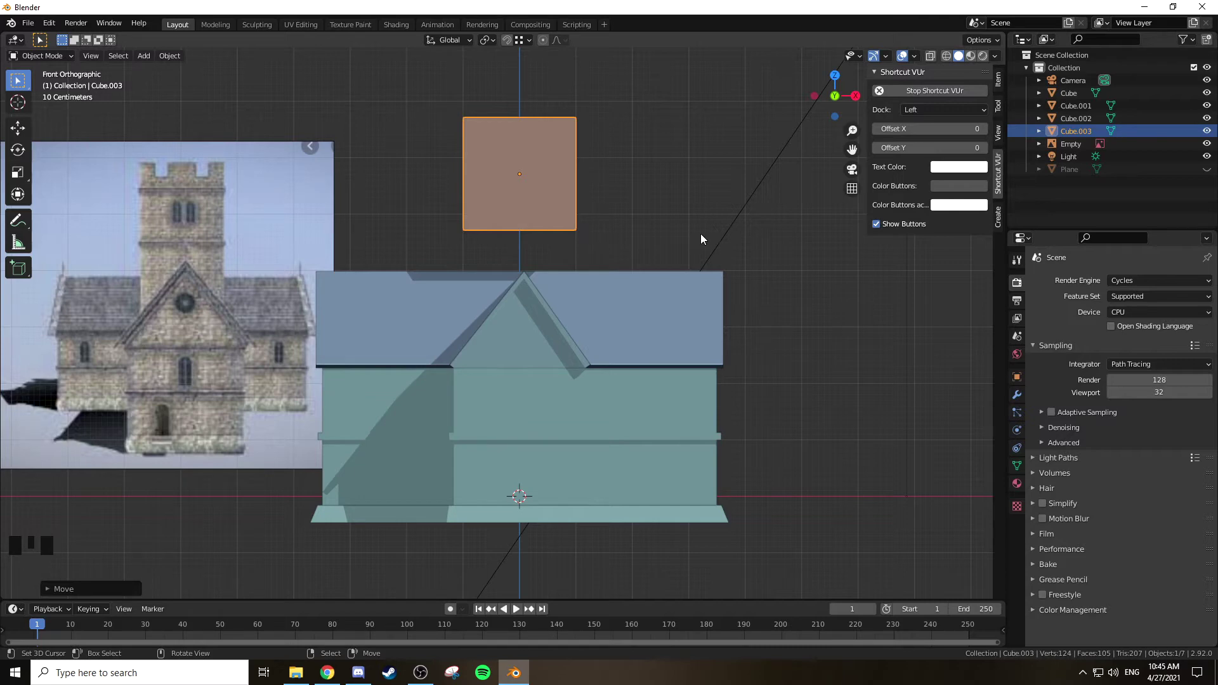
Step: Lower the tower cube into the roof crossing and scale it uniformly to about 0.84
{"action": "key", "text": "g"}
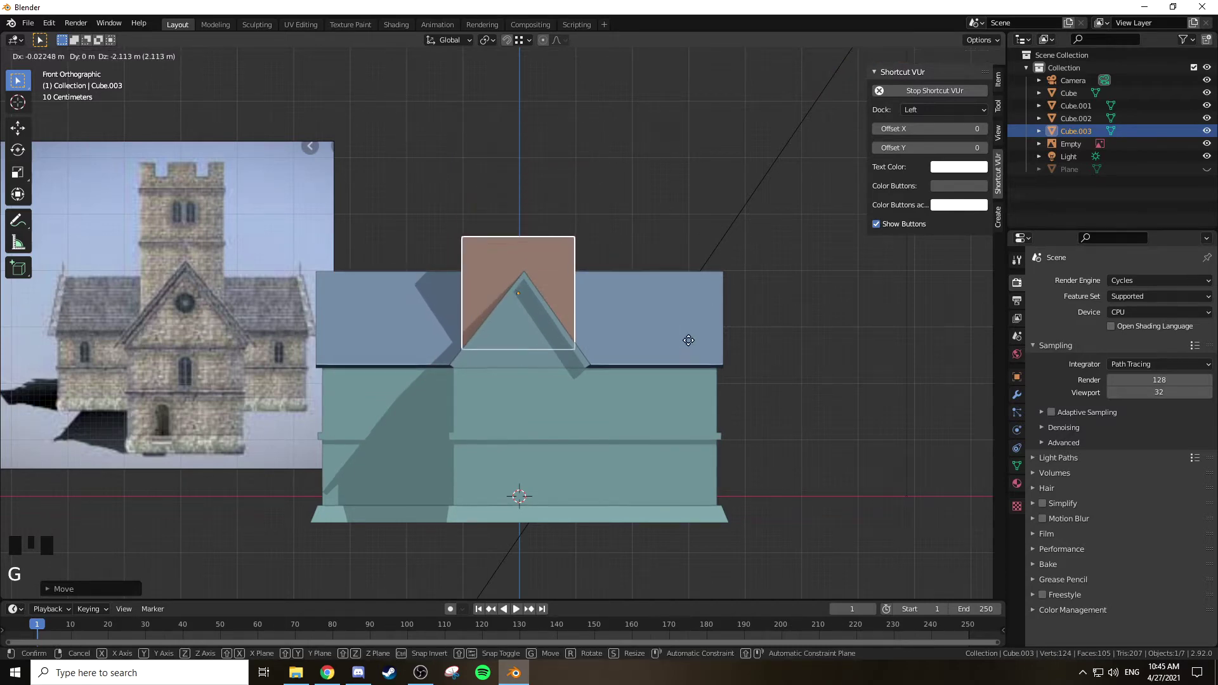
{"action": "key", "text": "s"}
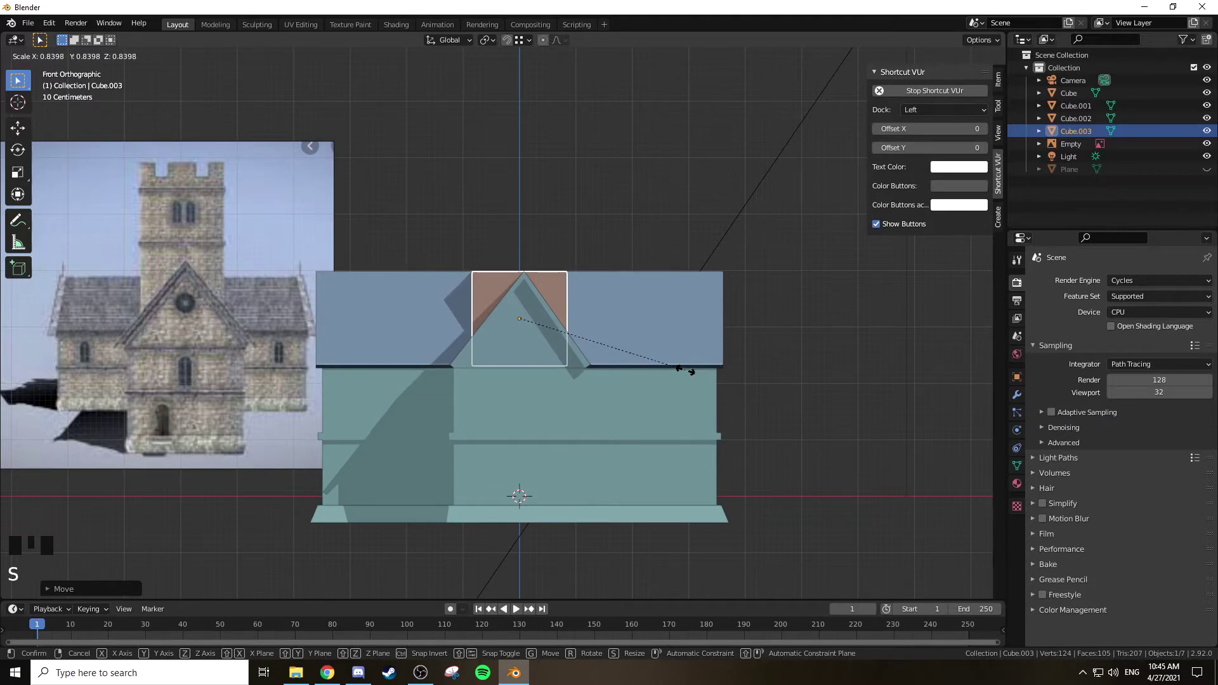
{"action": "left_click", "coordinate": [683, 371]}
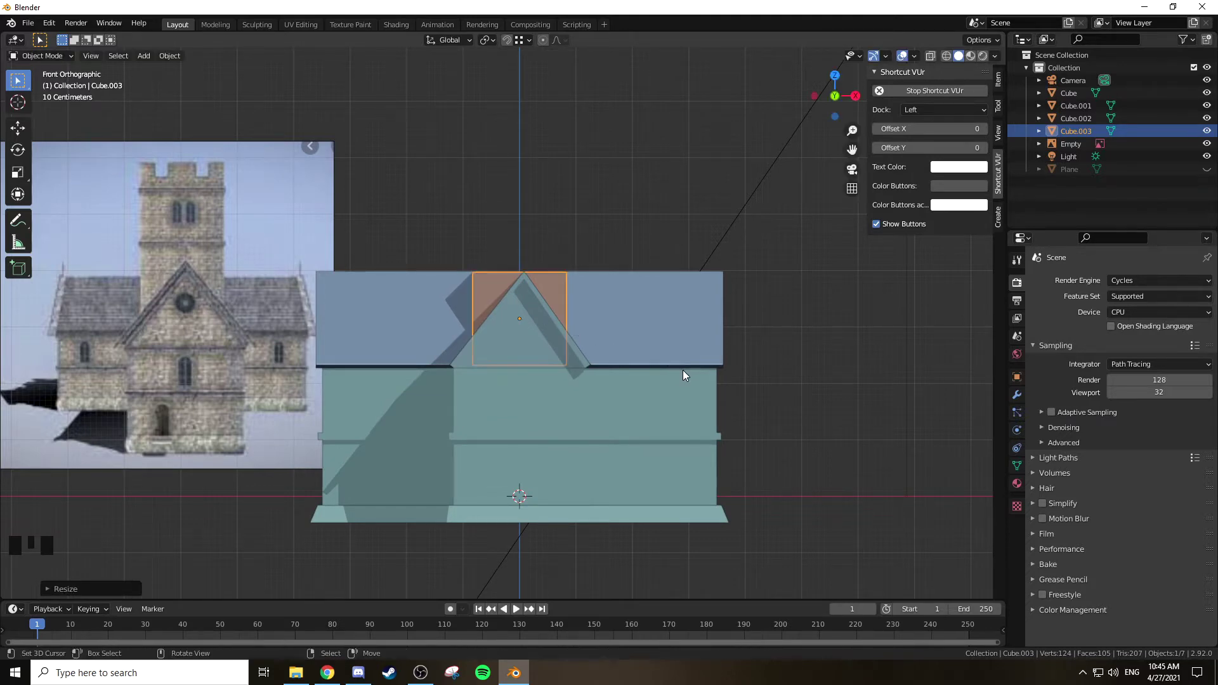
Step: Select the tower cube's top face and raise it about 2 m along Z above the side roof's ridge
{"action": "middle_click_drag", "start_coordinate": [642, 305], "coordinate": [515, 367]}
{"action": "key", "text": "Tab"}
{"action": "key", "text": "3"}
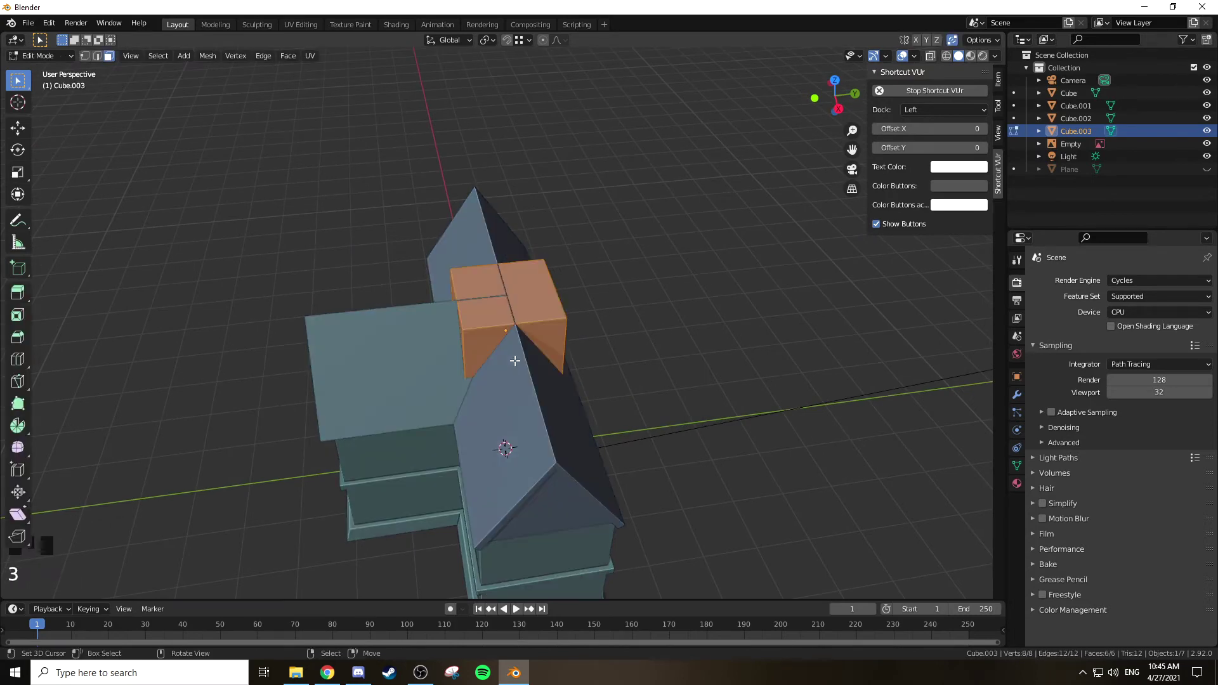
{"action": "right_click", "coordinate": [501, 317]}
{"action": "middle_click_drag", "start_coordinate": [501, 317], "coordinate": [564, 288]}
{"action": "key", "text": "KP_1"}
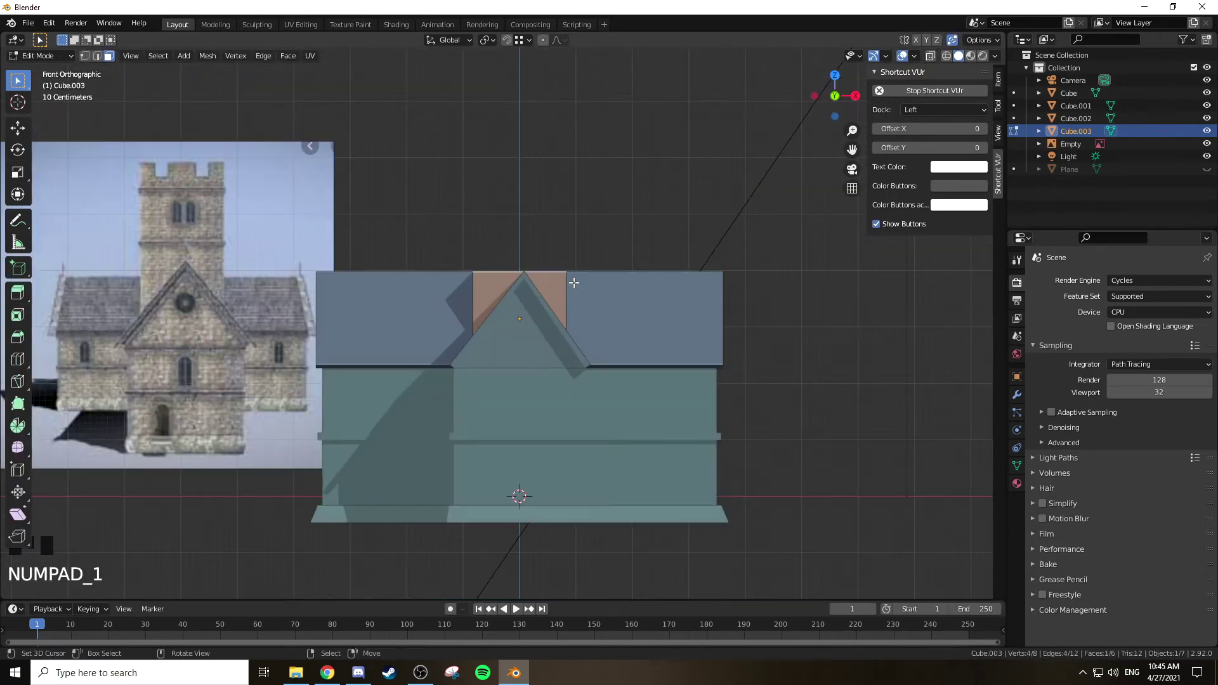
{"action": "scroll", "coordinate": [574, 283], "scroll_direction": "up", "scroll_amount": 3}
{"action": "scroll", "coordinate": [573, 284], "scroll_direction": "down", "scroll_amount": 4}
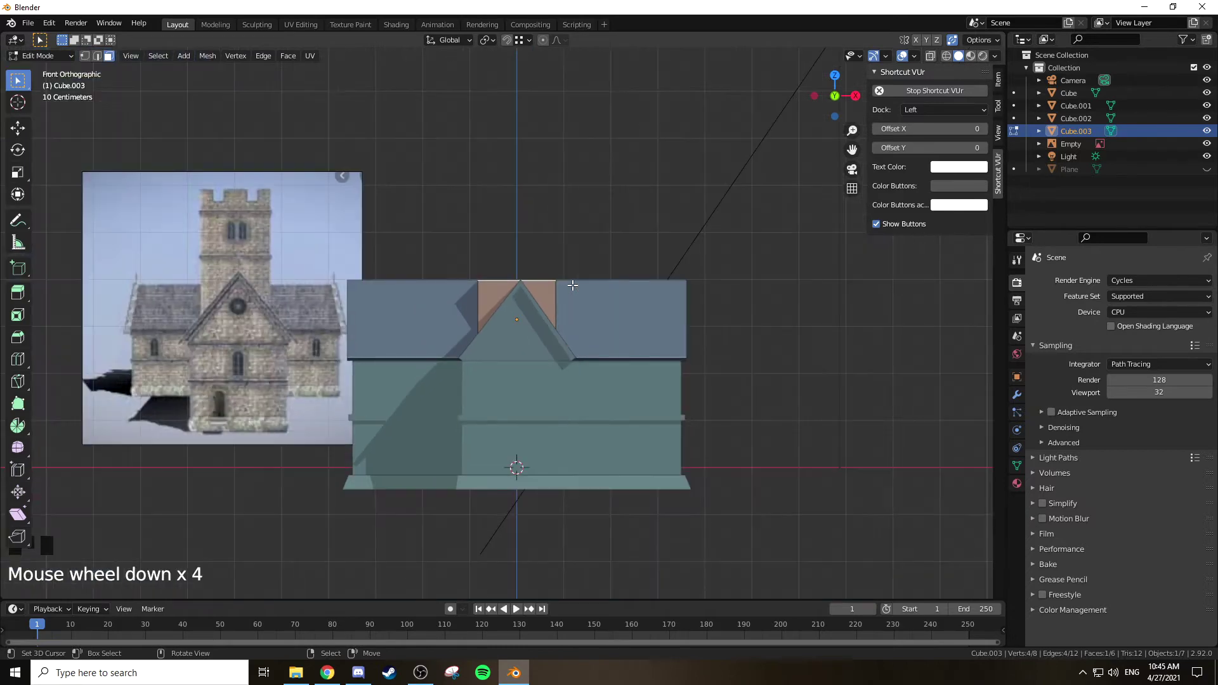
{"action": "key", "text": "g"}
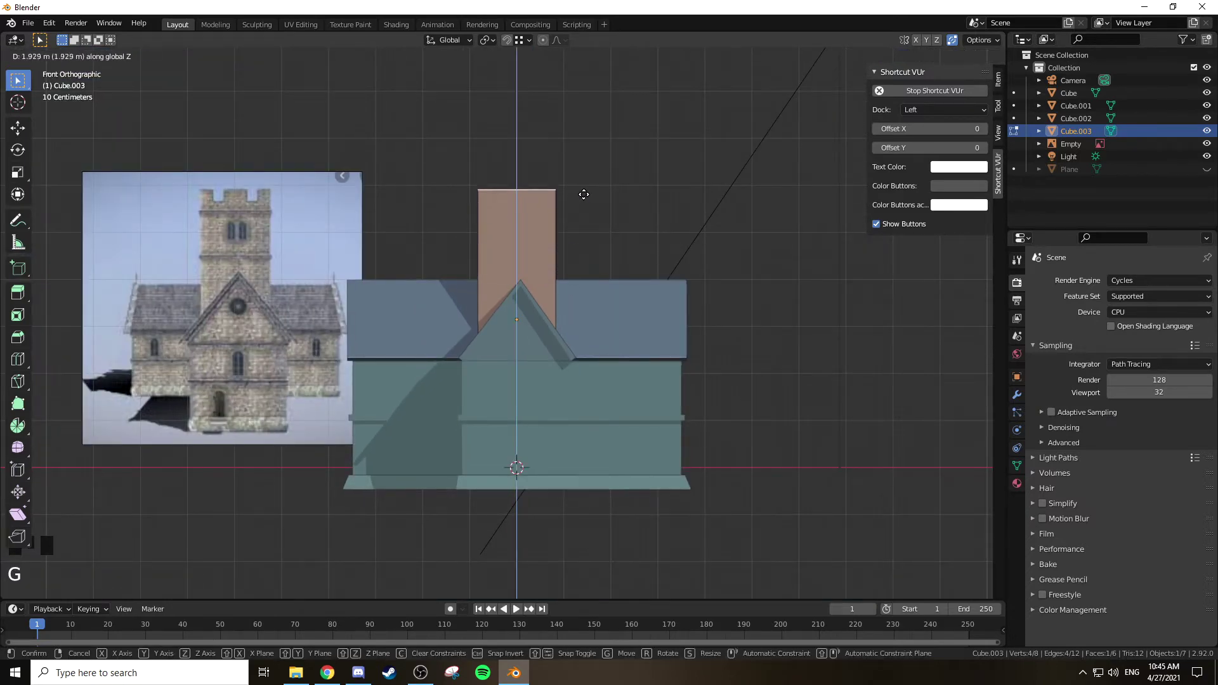
{"action": "left_click", "coordinate": [585, 190]}
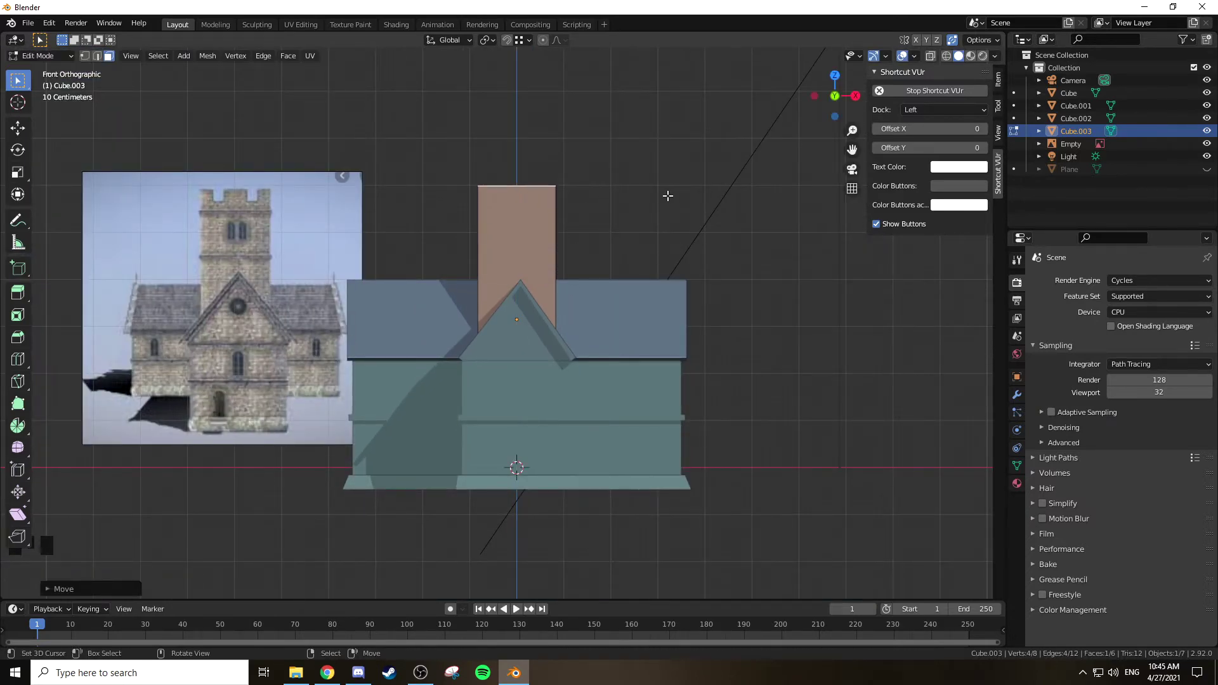
{"action": "key", "text": "Tab"}
{"action": "key", "text": "a"}
{"action": "key", "text": "a"}
{"action": "key", "text": "a"}
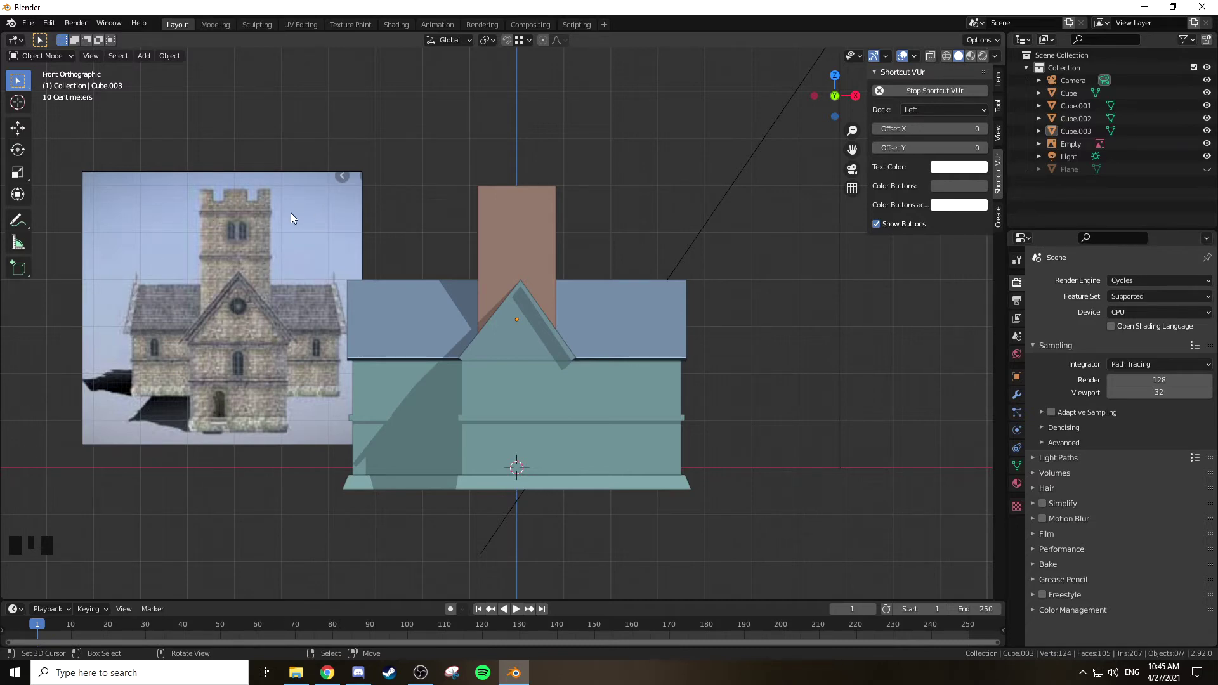
{"action": "key", "text": "Tab"}
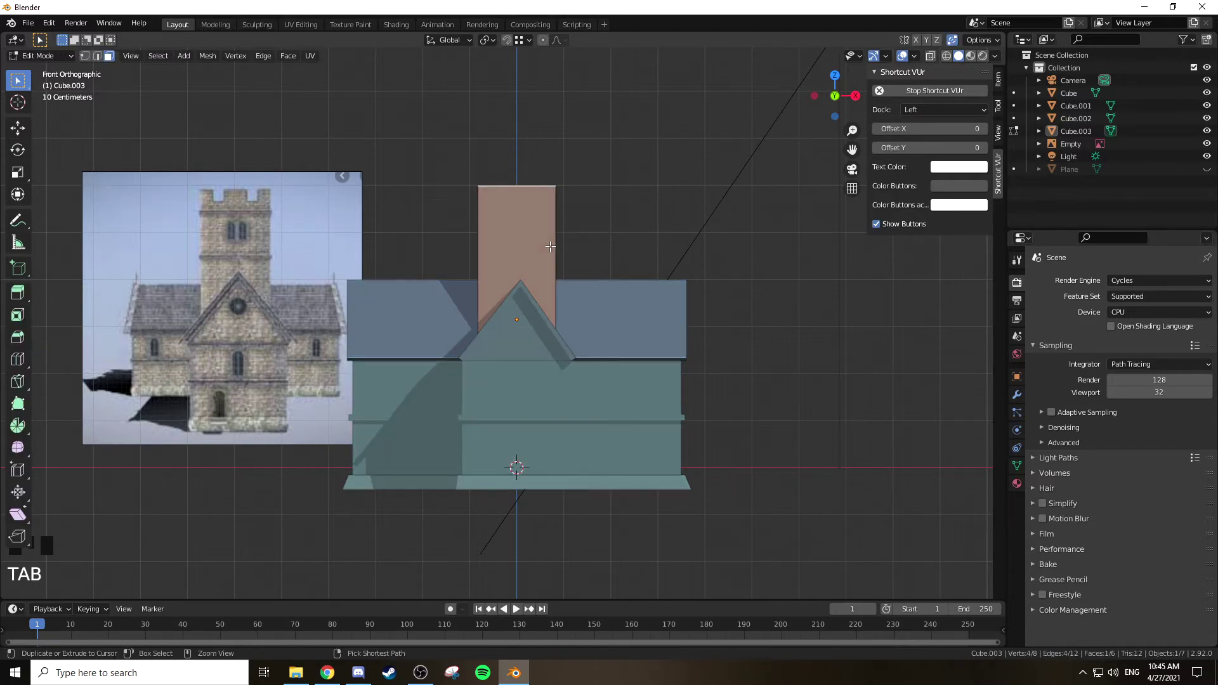
{"action": "key", "text": "ctrl+r"}
{"action": "scroll", "coordinate": [553, 239], "scroll_direction": "up", "scroll_amount": 1}
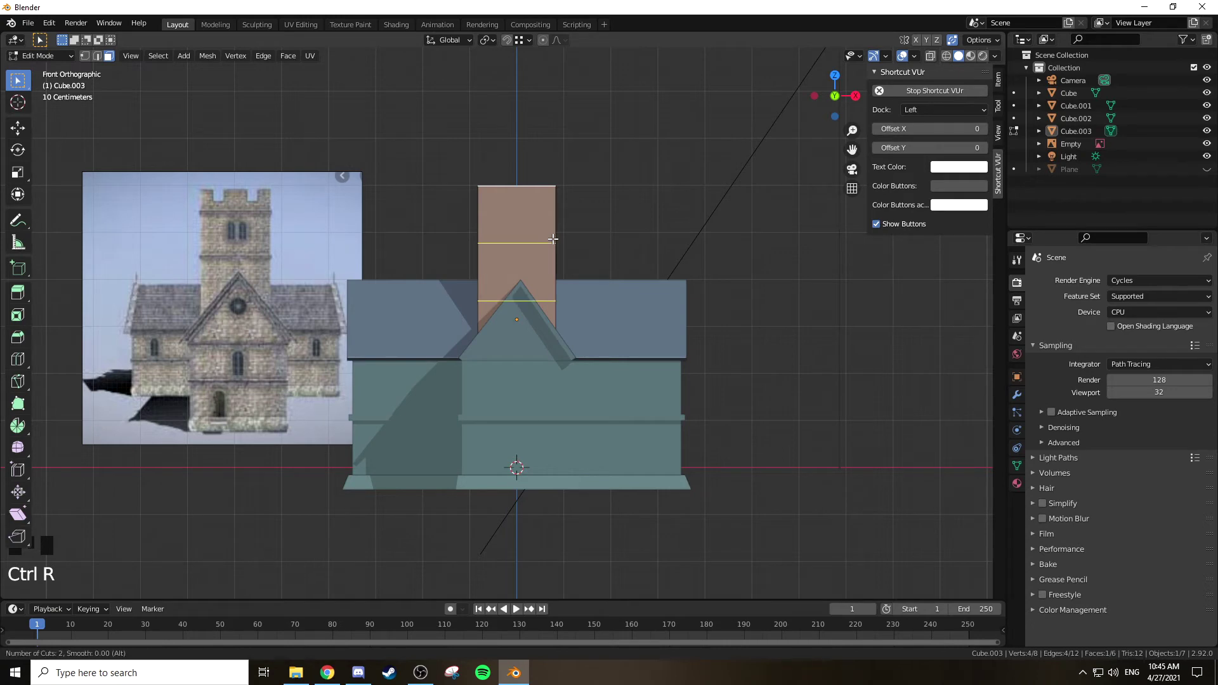
{"action": "right_click", "coordinate": [555, 221]}
Step: Add two horizontal loop cuts around the tower, one a little above the side roof's ridge and one just below the tower's top edge
{"action": "key", "text": "ctrl+r"}
{"action": "left_click", "coordinate": [554, 236]}
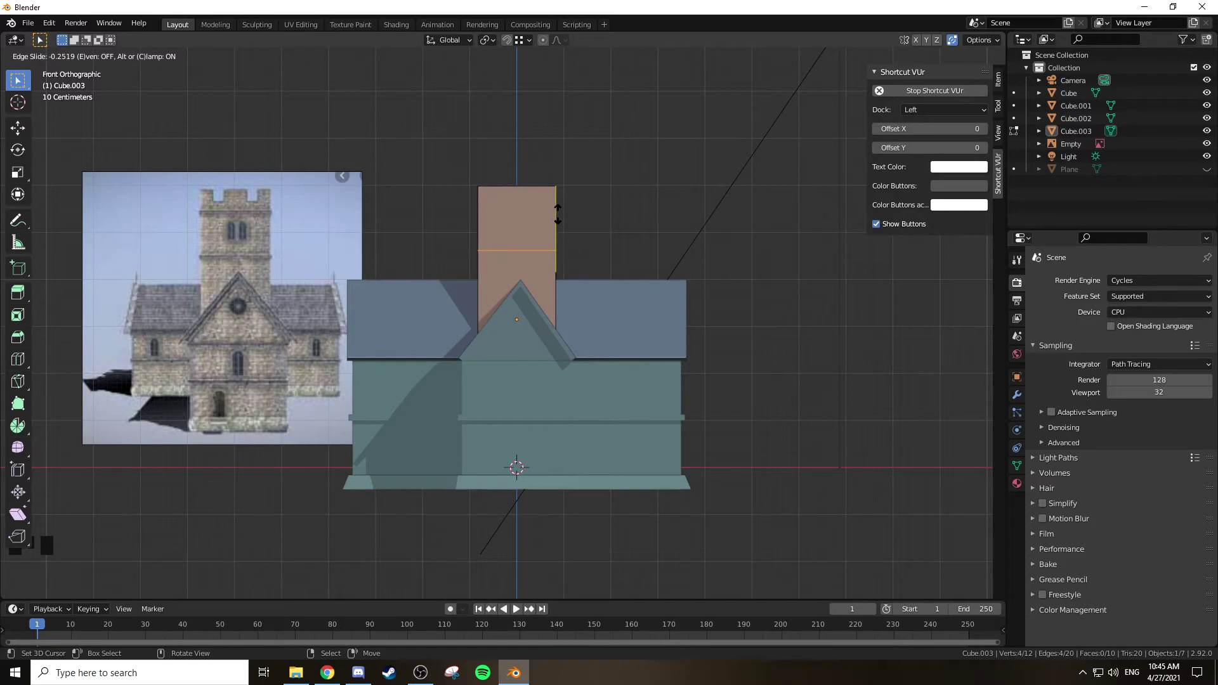
{"action": "left_click", "coordinate": [556, 214]}
{"action": "key", "text": "ctrl+r"}
{"action": "left_click", "coordinate": [555, 210]}
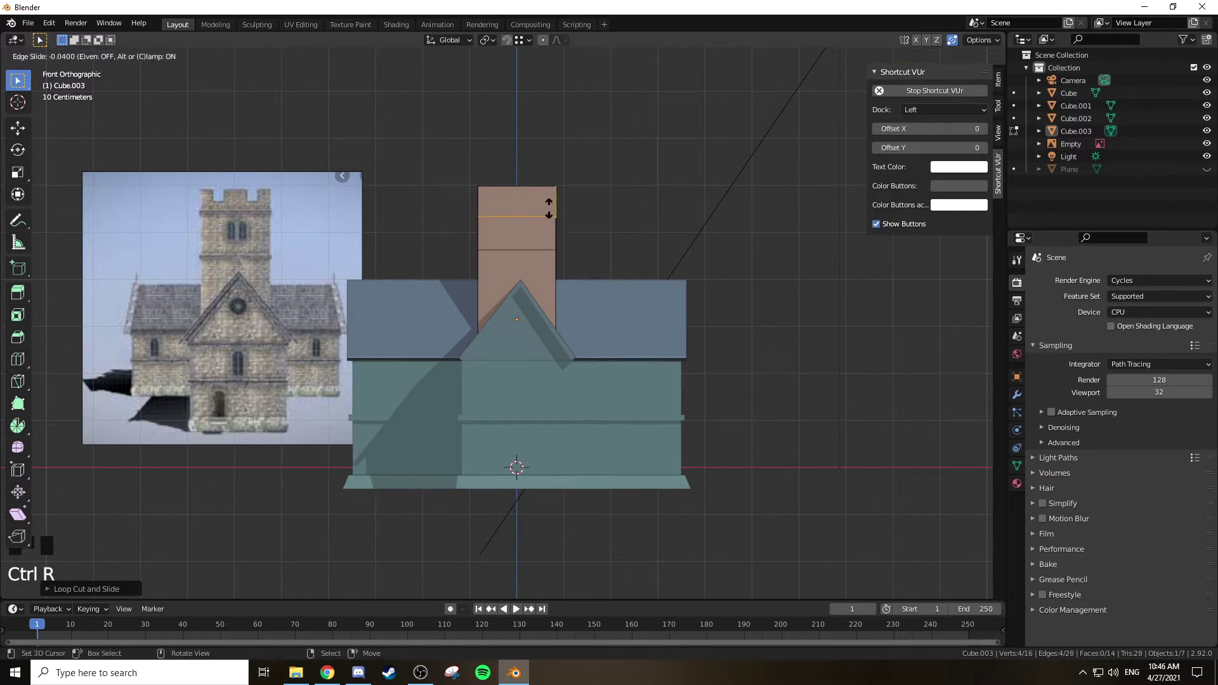
{"action": "left_click", "coordinate": [555, 189]}
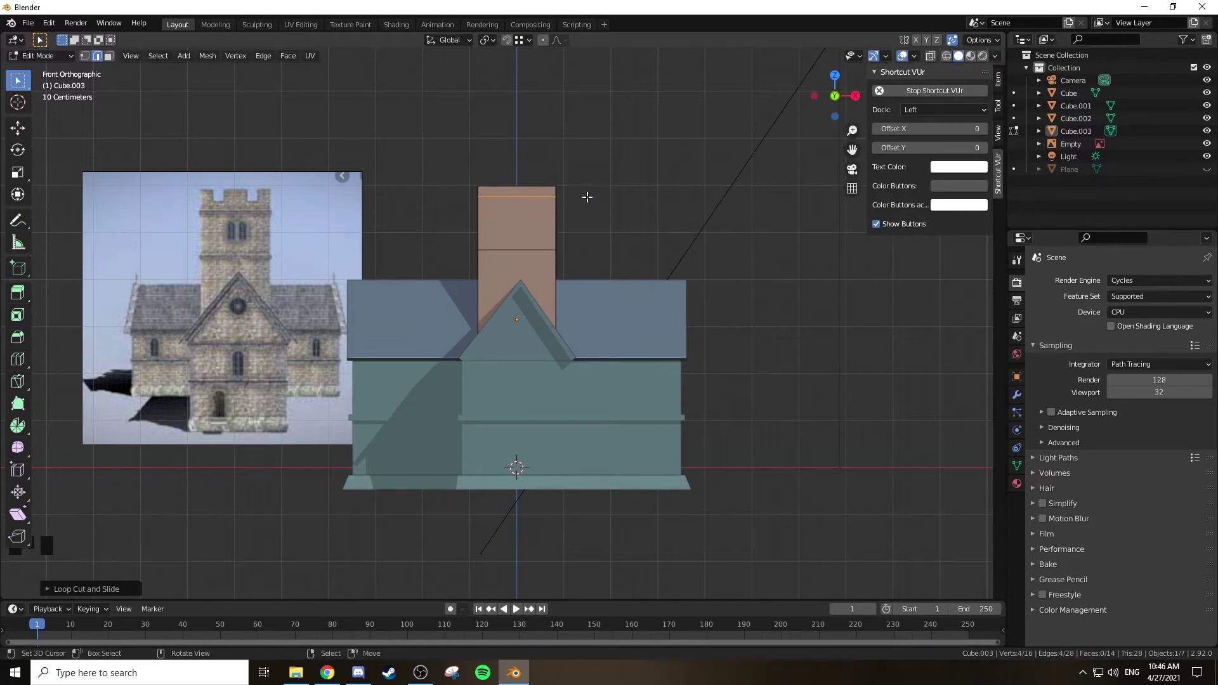
Step: Select the tower's top face and raise it slightly along Z to heighten the uppermost band
{"action": "scroll", "coordinate": [585, 198], "scroll_direction": "up", "scroll_amount": 2}
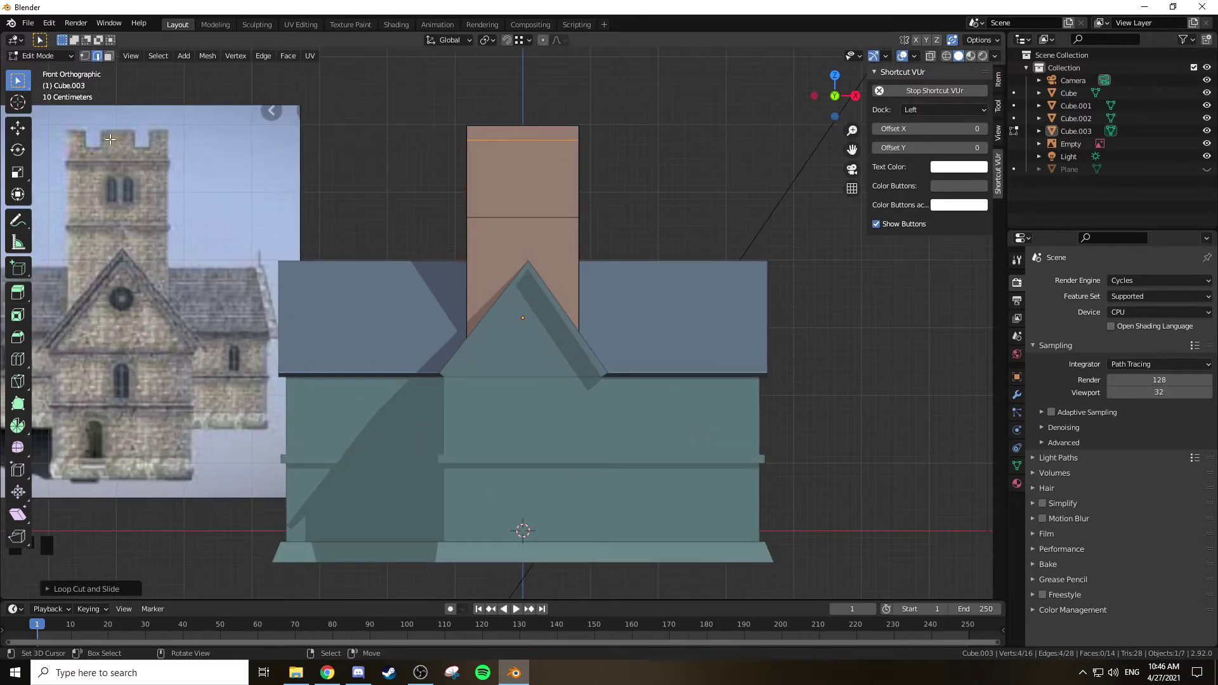
{"action": "middle_click_drag", "start_coordinate": [559, 109], "coordinate": [560, 236], "text": "shift"}
{"action": "key", "text": "3"}
{"action": "right_click", "coordinate": [527, 248]}
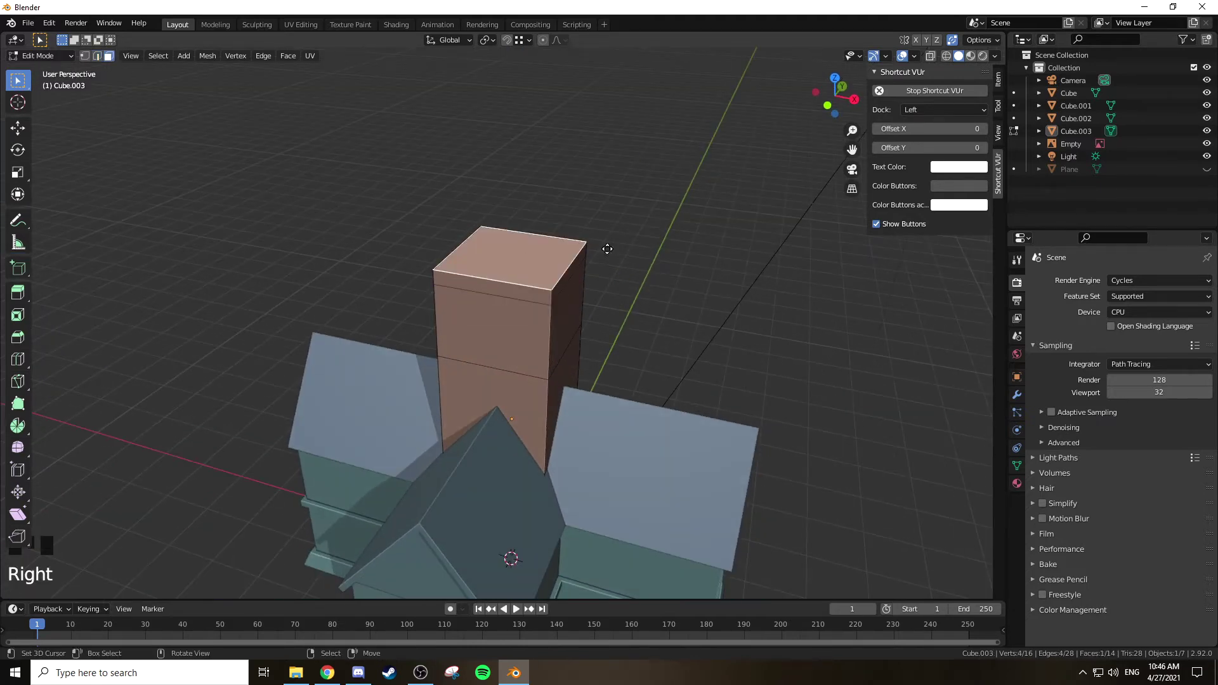
{"action": "key", "text": "g"}
{"action": "key", "text": "z"}
{"action": "left_click", "coordinate": [592, 242]}
Step: Subdivide the tower's top face three times into an 8 by 8 grid of faces
{"action": "mouse_move", "coordinate": [571, 241]}
{"action": "middle_mouse_down"}
{"action": "mouse_move", "coordinate": [607, 227]}
{"action": "mouse_move", "coordinate": [580, 247]}
{"action": "middle_mouse_up"}
{"action": "right_click", "coordinate": [545, 233]}
{"action": "left_click", "coordinate": [546, 233]}
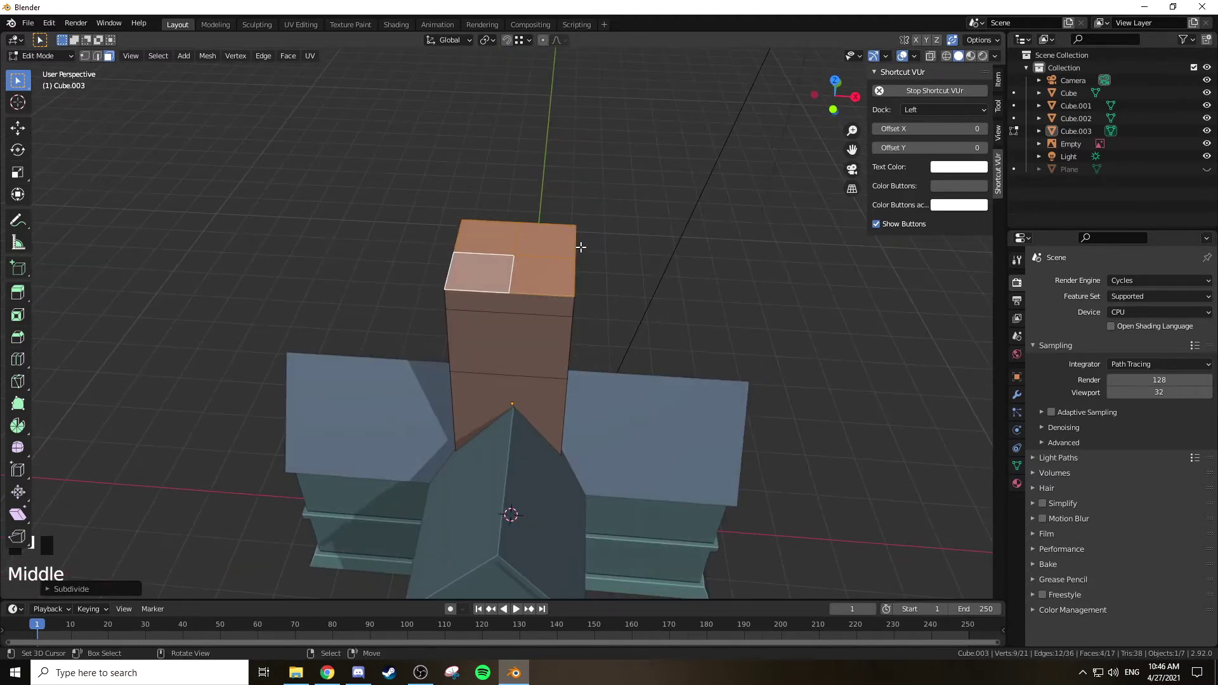
{"action": "scroll", "coordinate": [580, 247], "scroll_direction": "up", "scroll_amount": 2}
{"action": "key", "text": "w"}
{"action": "left_click", "coordinate": [555, 242]}
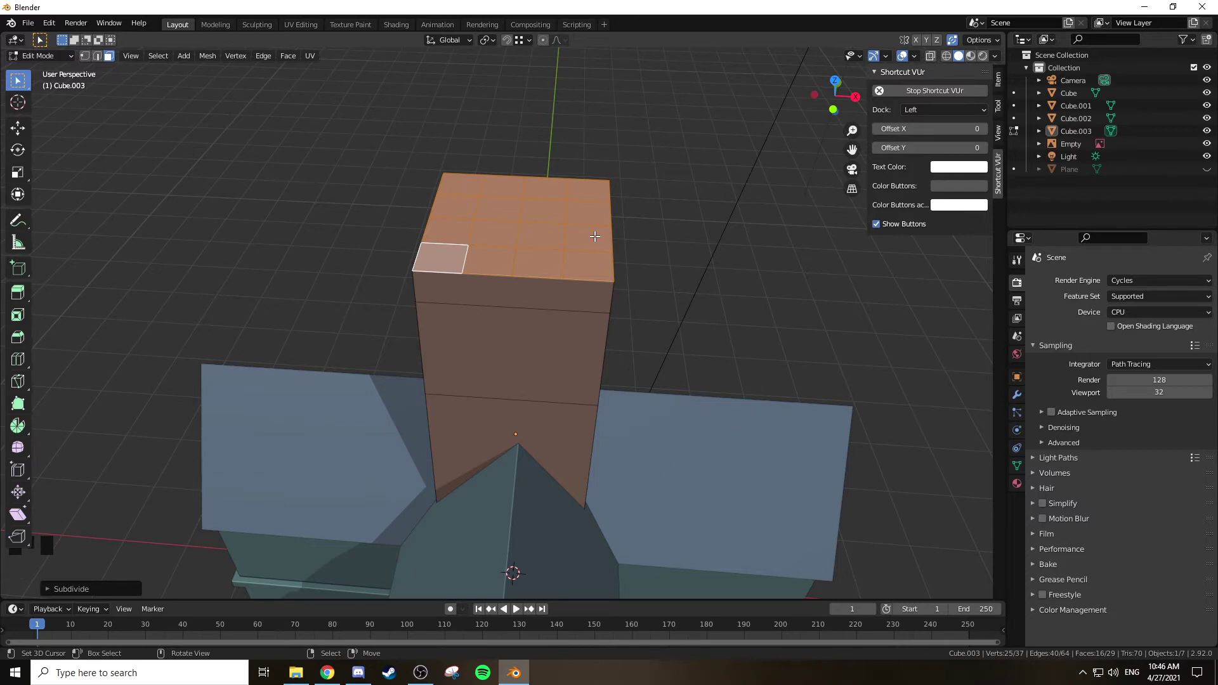
{"action": "key", "text": "w"}
{"action": "left_click", "coordinate": [595, 236]}
{"action": "middle_click_drag", "start_coordinate": [595, 236], "coordinate": [552, 243]}
Step: Select the three-face corner groups and the middle pair of faces along each top edge, and extrude them upward into battlements
{"action": "key", "text": "3"}
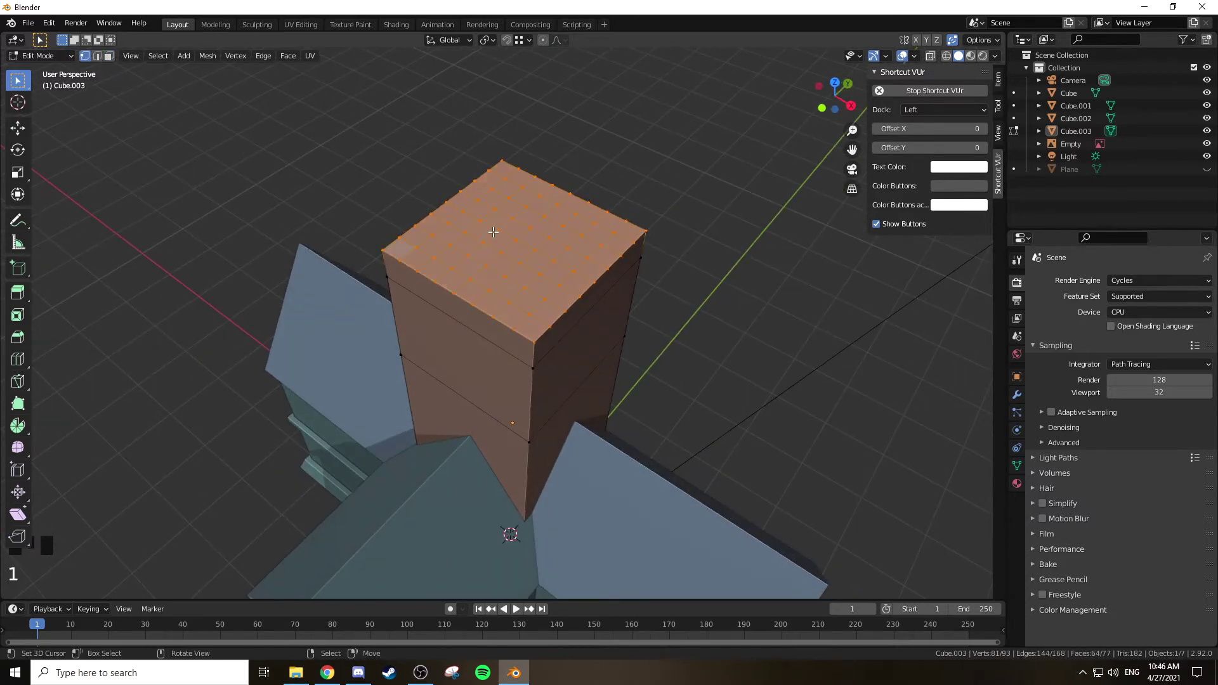
{"action": "right_click", "coordinate": [411, 243]}
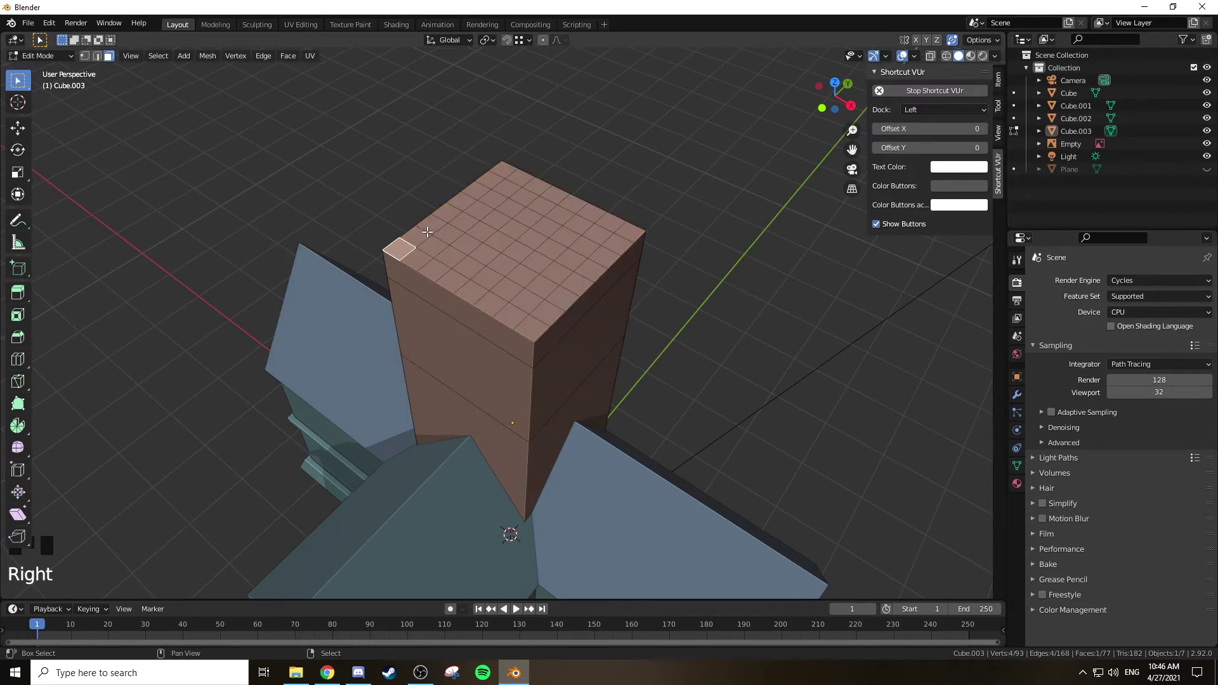
{"action": "right_click", "coordinate": [421, 235], "text": "shift"}
{"action": "right_click", "coordinate": [417, 258], "text": "shift"}
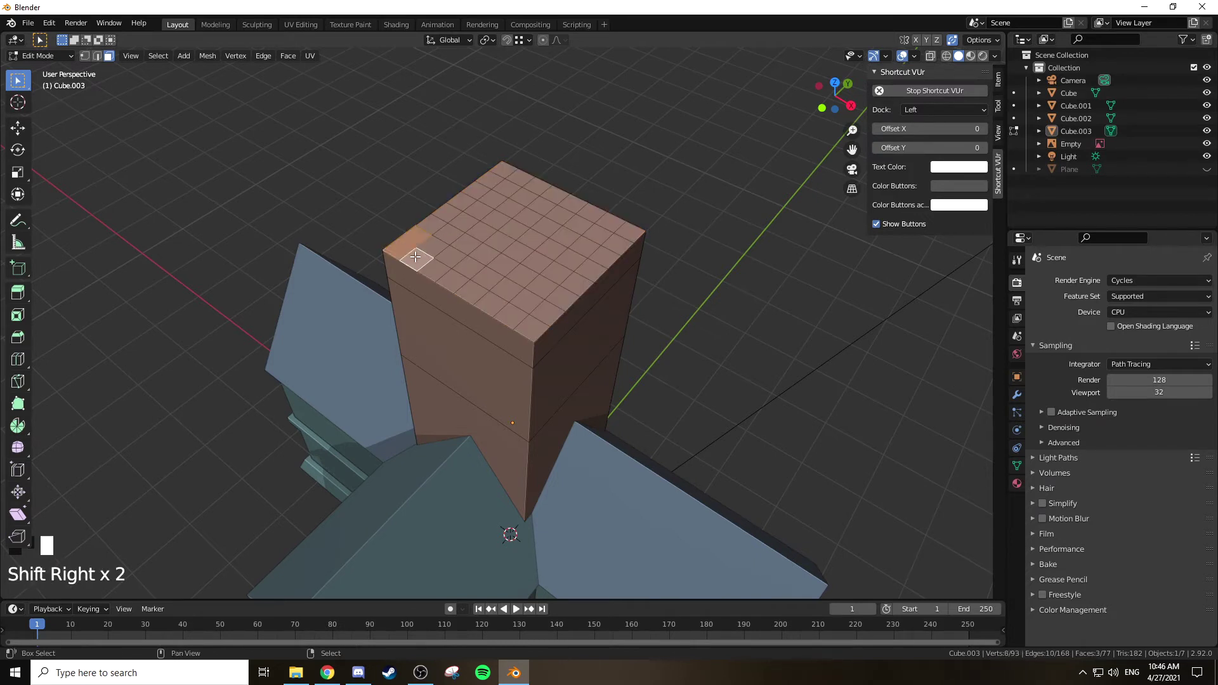
{"action": "right_click", "coordinate": [449, 279], "text": "shift"}
{"action": "right_click", "coordinate": [481, 295], "text": "shift"}
{"action": "right_click", "coordinate": [511, 312], "text": "shift"}
{"action": "right_click", "coordinate": [526, 324], "text": "shift"}
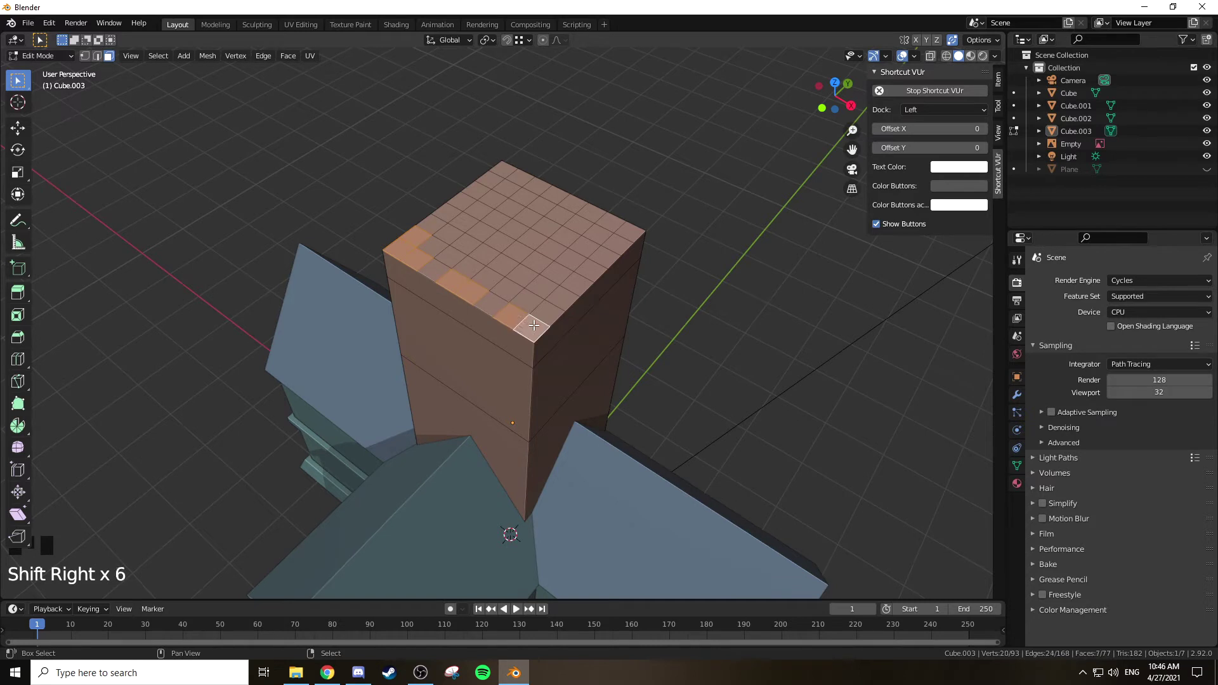
{"action": "right_click", "coordinate": [546, 312], "text": "shift"}
{"action": "right_click", "coordinate": [575, 285], "text": "shift"}
{"action": "right_click", "coordinate": [591, 269], "text": "shift"}
{"action": "right_click", "coordinate": [616, 249], "text": "shift"}
{"action": "right_click", "coordinate": [628, 235], "text": "shift"}
{"action": "right_click", "coordinate": [609, 221], "text": "shift"}
{"action": "right_click", "coordinate": [571, 200], "text": "shift"}
{"action": "right_click", "coordinate": [556, 195], "text": "shift"}
{"action": "right_click", "coordinate": [538, 185], "text": "shift"}
{"action": "right_click", "coordinate": [520, 177], "text": "shift"}
{"action": "right_click", "coordinate": [490, 180], "text": "shift"}
{"action": "right_click", "coordinate": [464, 203], "text": "shift"}
{"action": "right_click", "coordinate": [452, 213], "text": "shift"}
{"action": "middle_click_drag", "start_coordinate": [465, 220], "coordinate": [597, 202]}
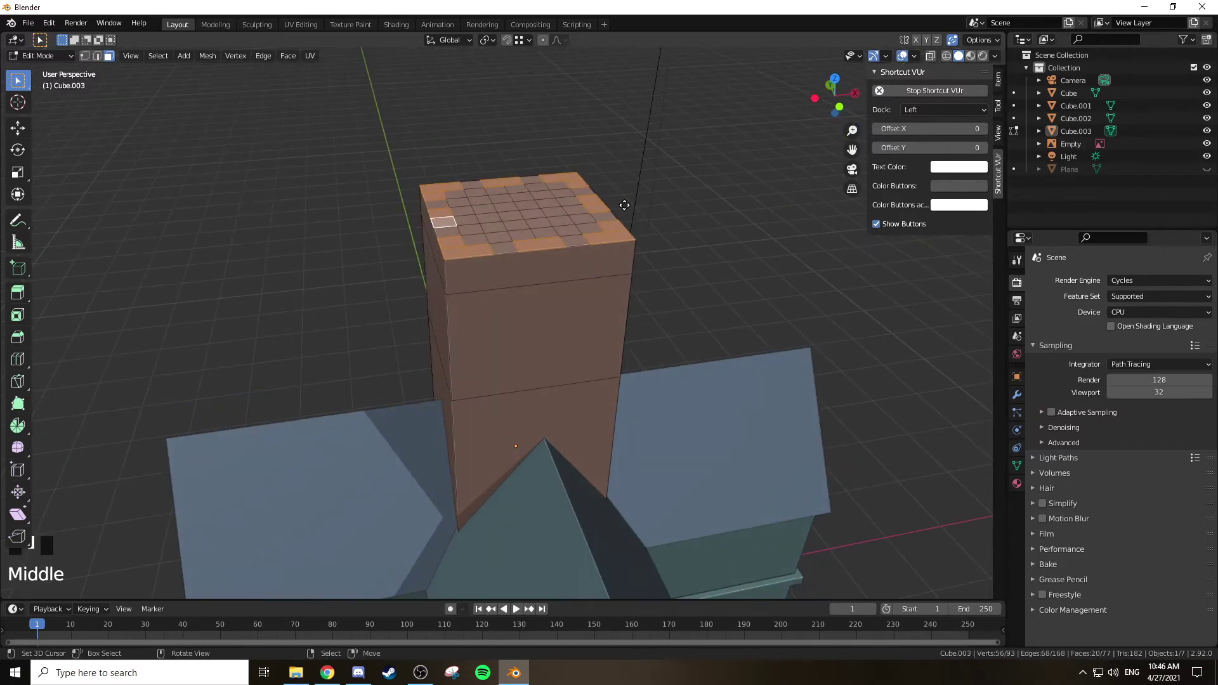
{"action": "key", "text": "e"}
{"action": "left_click", "coordinate": [642, 160]}
{"action": "middle_click_drag", "start_coordinate": [715, 255], "coordinate": [701, 212]}
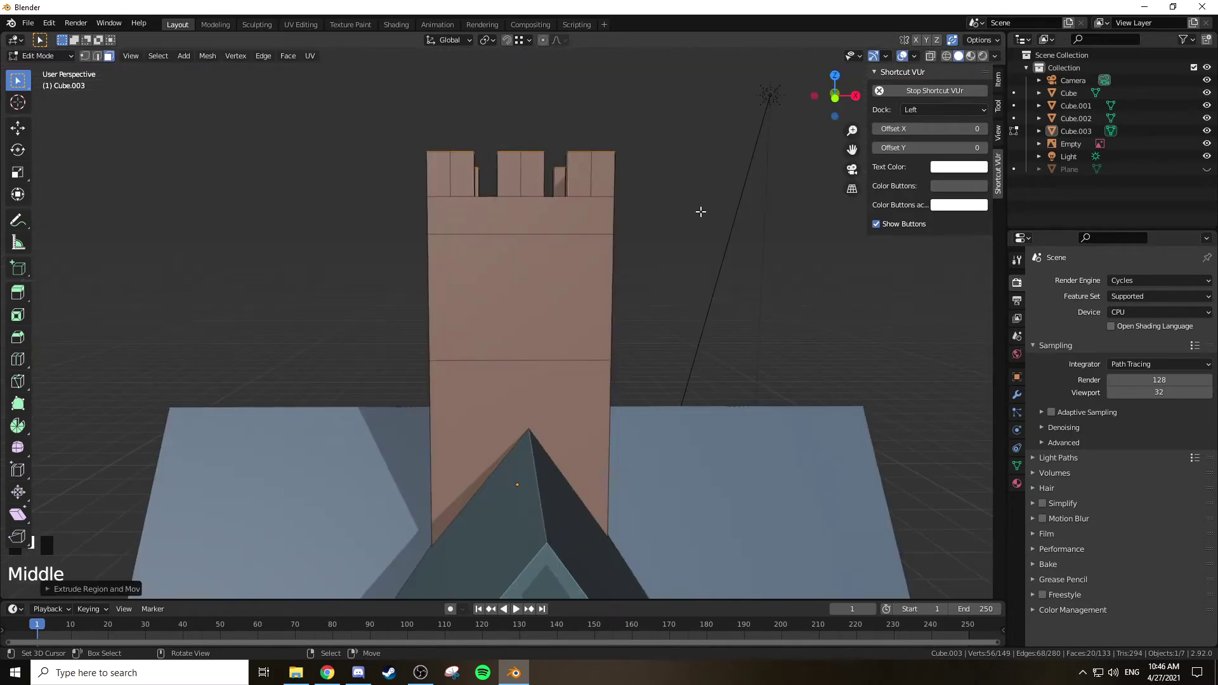
{"action": "key", "text": "KP_1"}
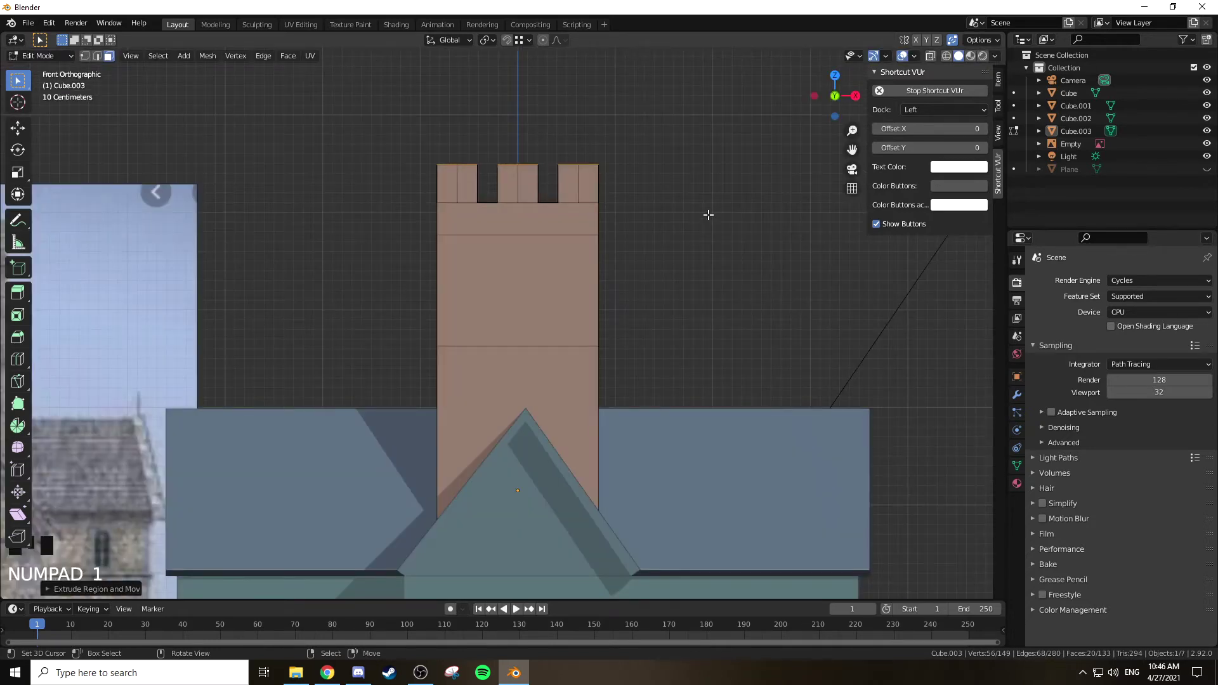
{"action": "scroll", "coordinate": [708, 215], "scroll_direction": "down", "scroll_amount": 3}
{"action": "middle_click_drag", "start_coordinate": [669, 210], "coordinate": [672, 236]}
{"action": "scroll", "coordinate": [675, 239], "scroll_direction": "up", "scroll_amount": 4}
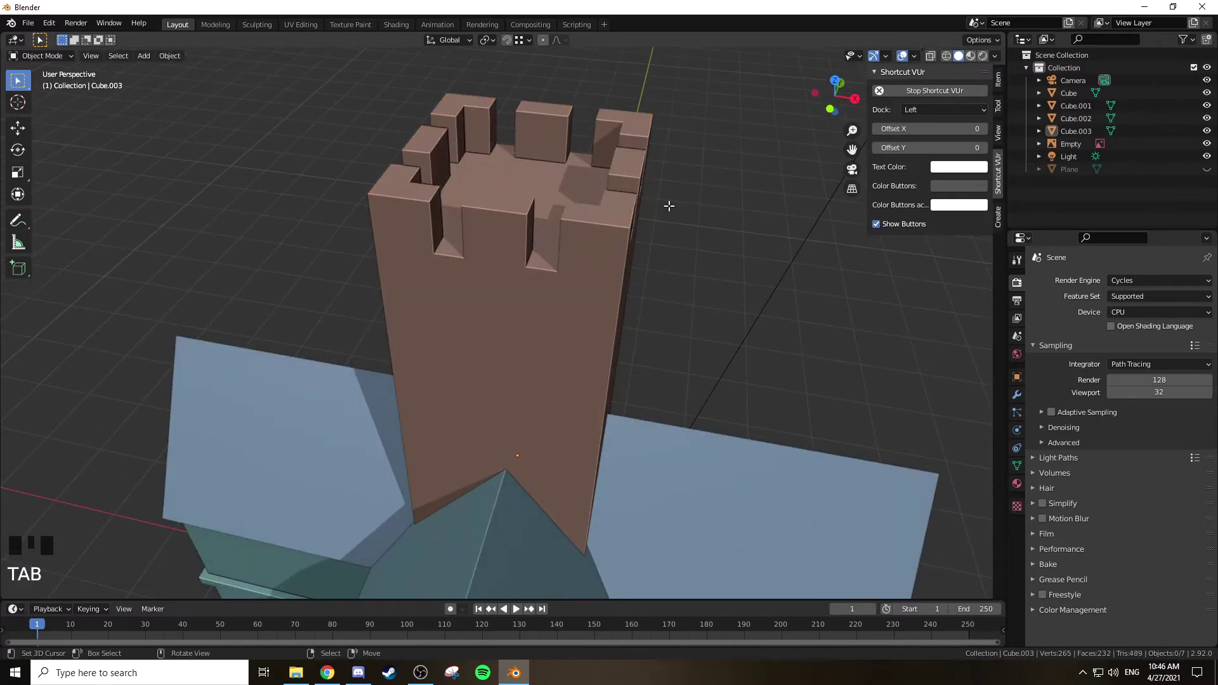
{"action": "key", "text": "Tab"}
{"action": "key", "text": "a"}
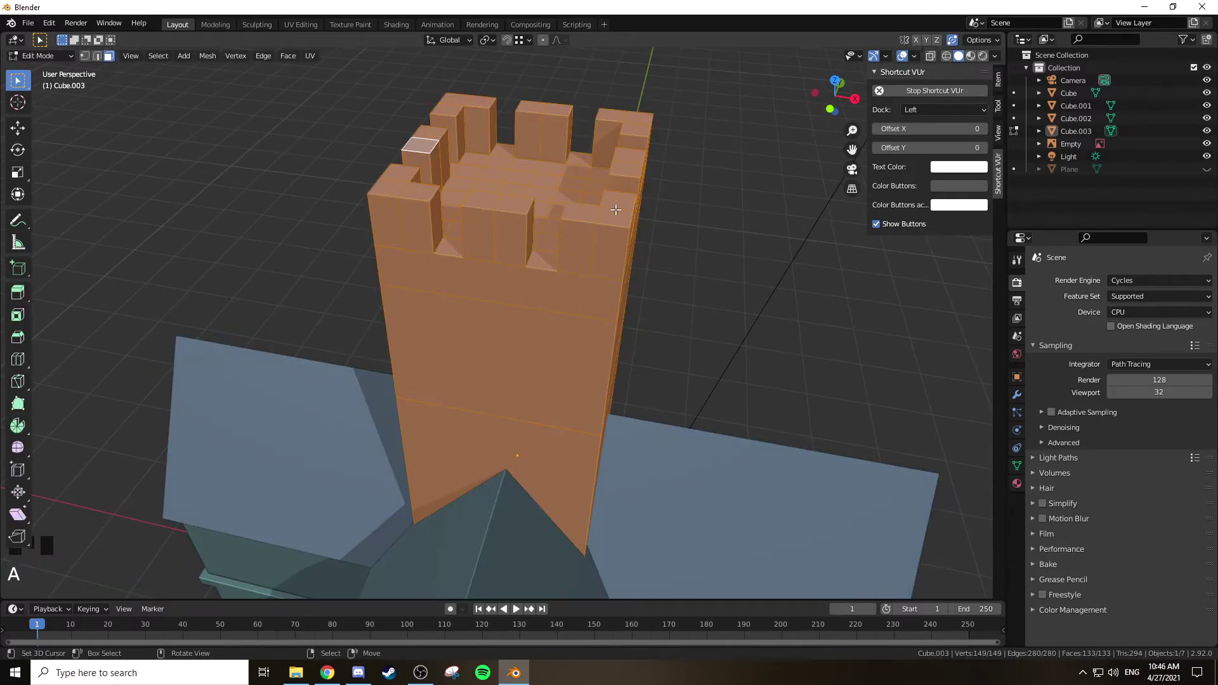
{"action": "key", "text": "x"}
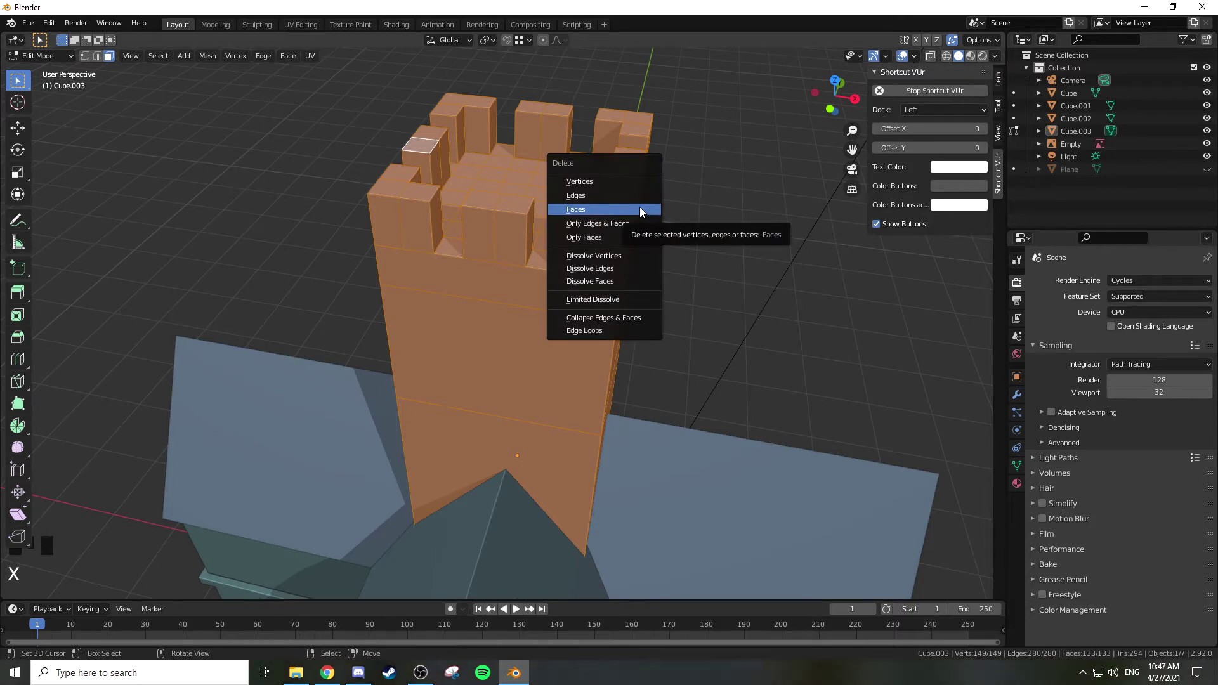
{"action": "left_click", "coordinate": [642, 207]}
{"action": "key", "text": "Tab"}
{"action": "middle_click_drag", "start_coordinate": [603, 305], "coordinate": [610, 287]}
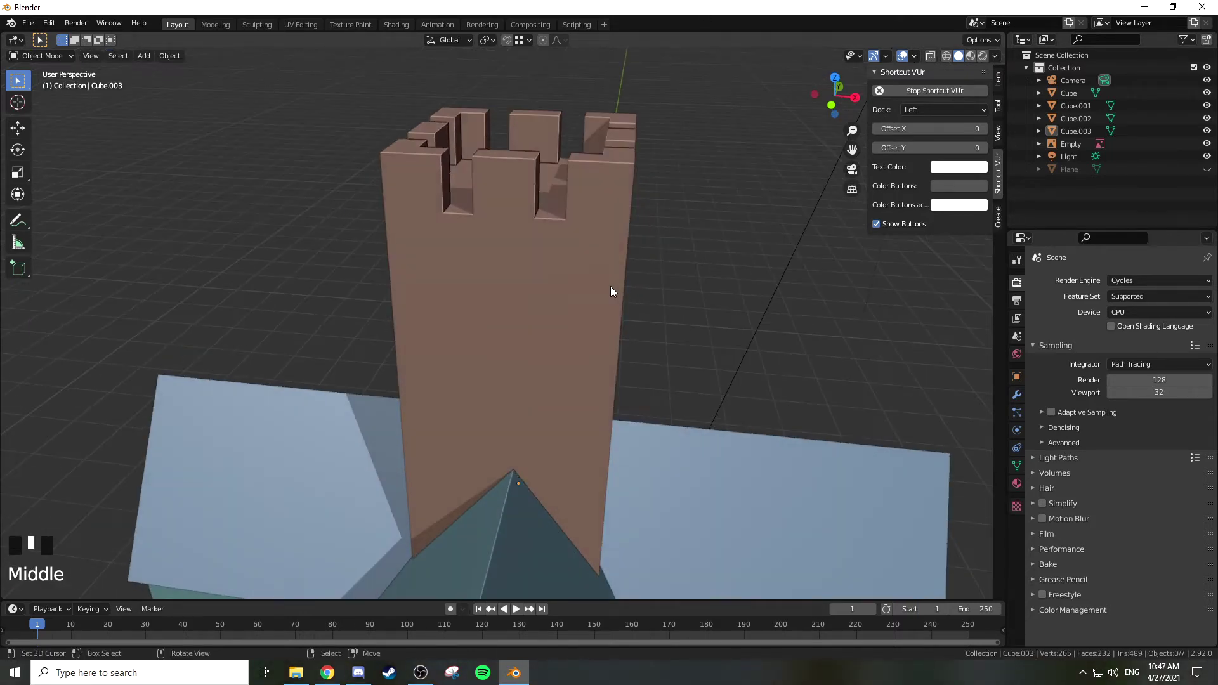
Step: Select both horizontal edge loops around the tower and bevel them into bands with a width of about 0.06 m
{"action": "key", "text": "Tab"}
{"action": "key", "text": "KP_1"}
{"action": "key", "text": "2"}
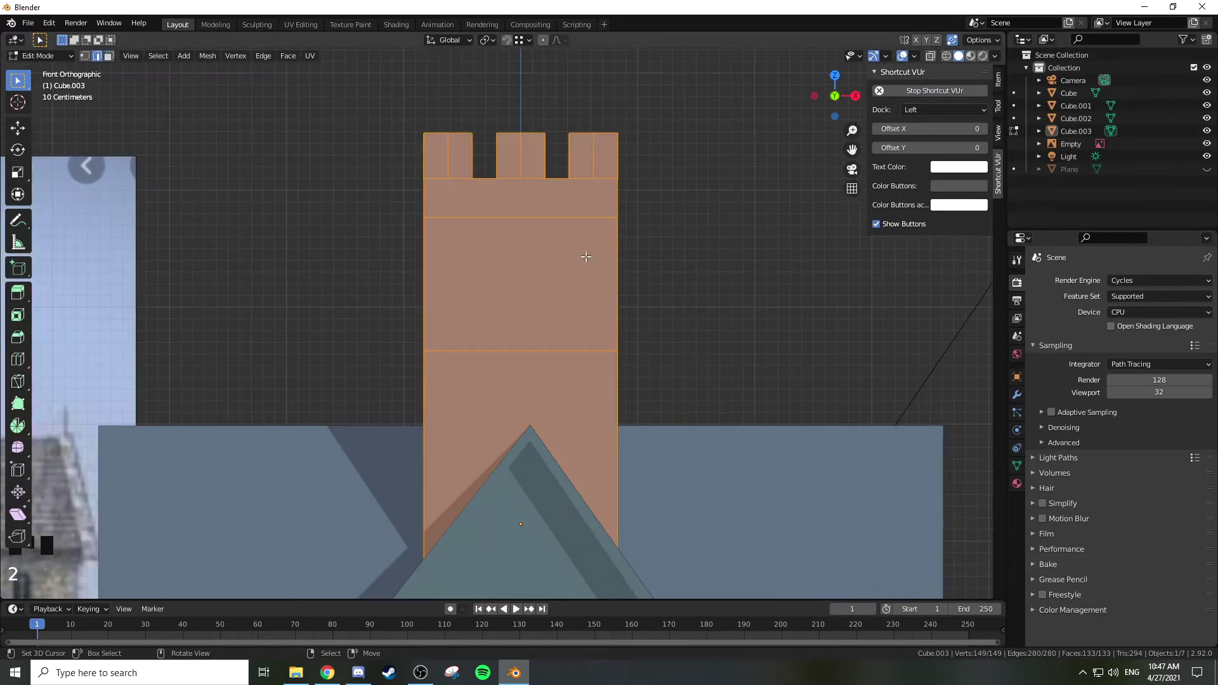
{"action": "right_click", "coordinate": [552, 218]}
{"action": "middle_click_drag", "start_coordinate": [553, 218], "coordinate": [574, 240]}
{"action": "right_click", "coordinate": [575, 241], "text": "alt"}
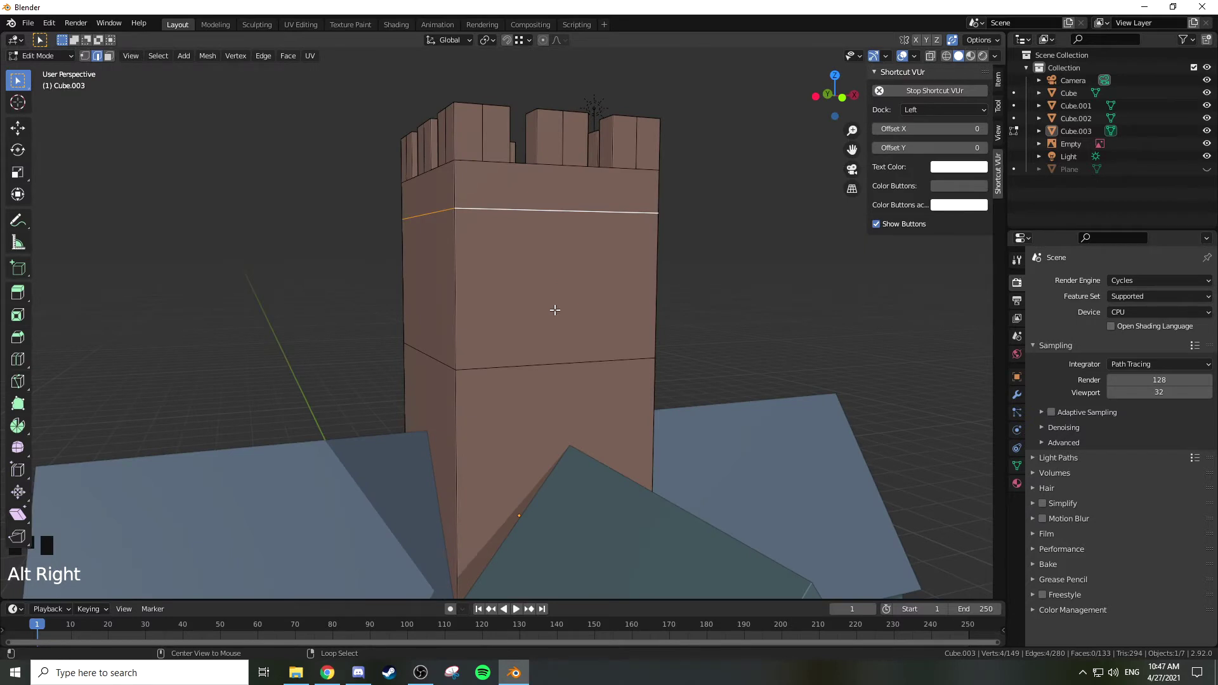
{"action": "right_click", "coordinate": [540, 368], "text": "alt"}
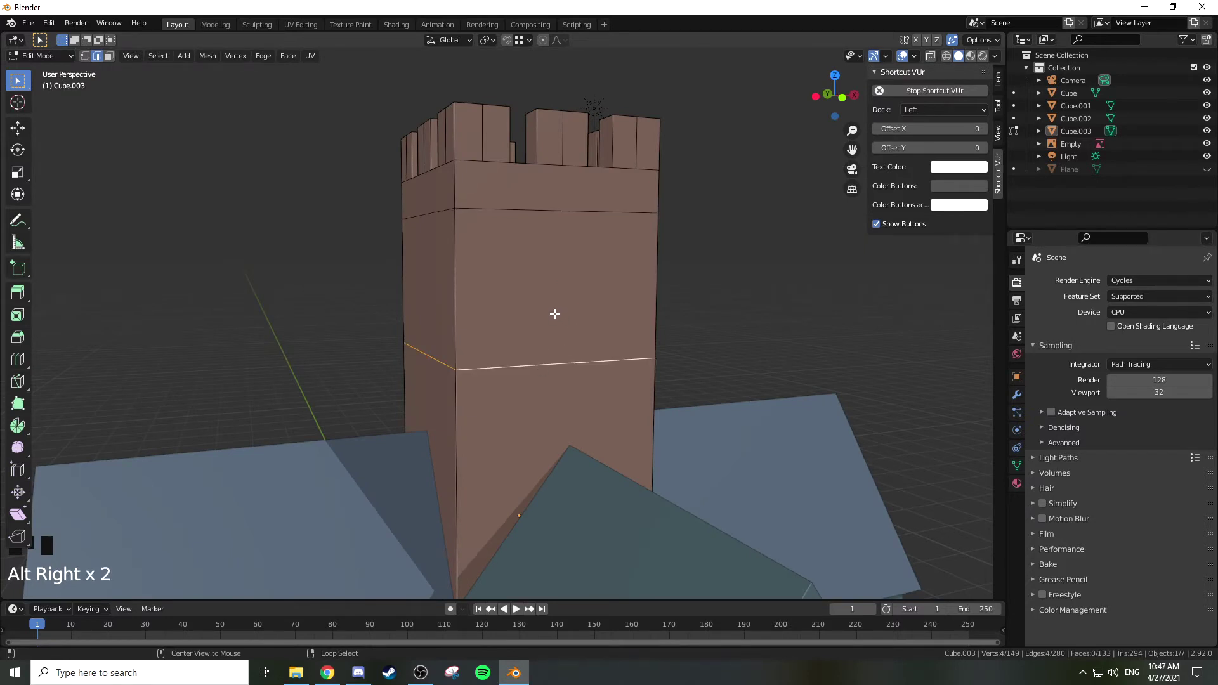
{"action": "key", "text": "alt+shift"}
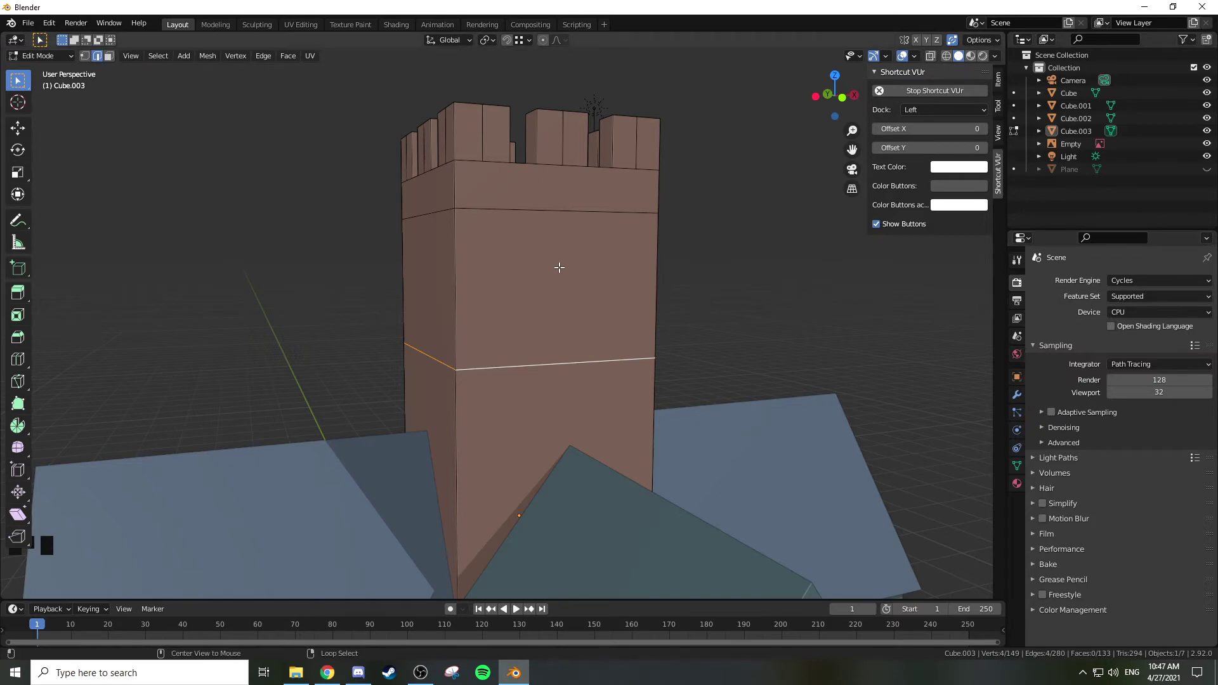
{"action": "right_click", "coordinate": [566, 207], "text": "alt+shift"}
{"action": "middle_click_drag", "start_coordinate": [603, 213], "coordinate": [666, 277]}
{"action": "key", "text": "KP_1"}
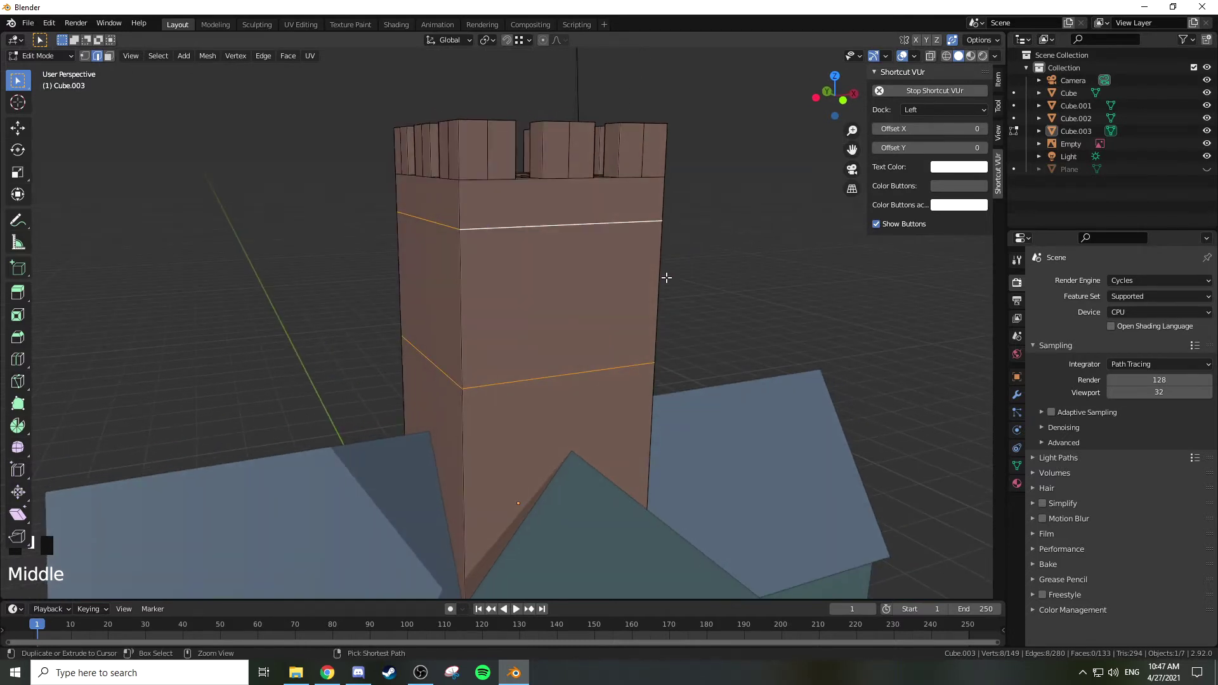
{"action": "key", "text": "ctrl+b"}
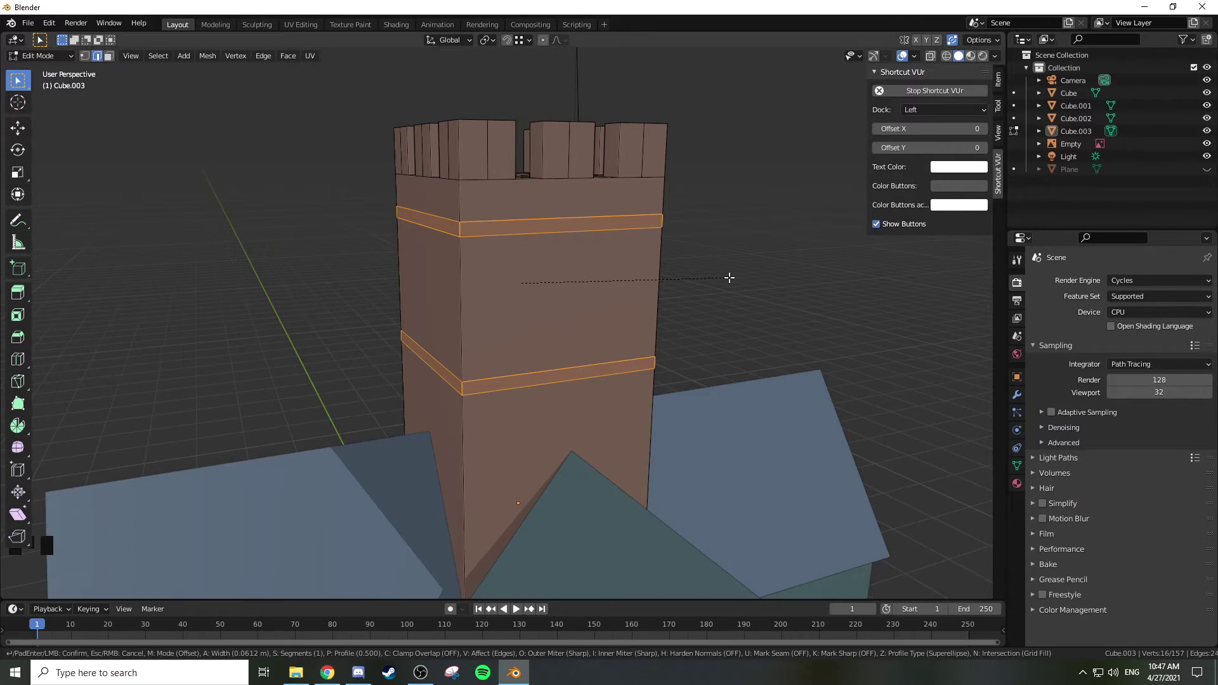
{"action": "left_click", "coordinate": [724, 278]}
Step: Extrude the two beveled bands outward along their normals to form raised stone ledges around the tower
{"action": "key", "text": "alt+e"}
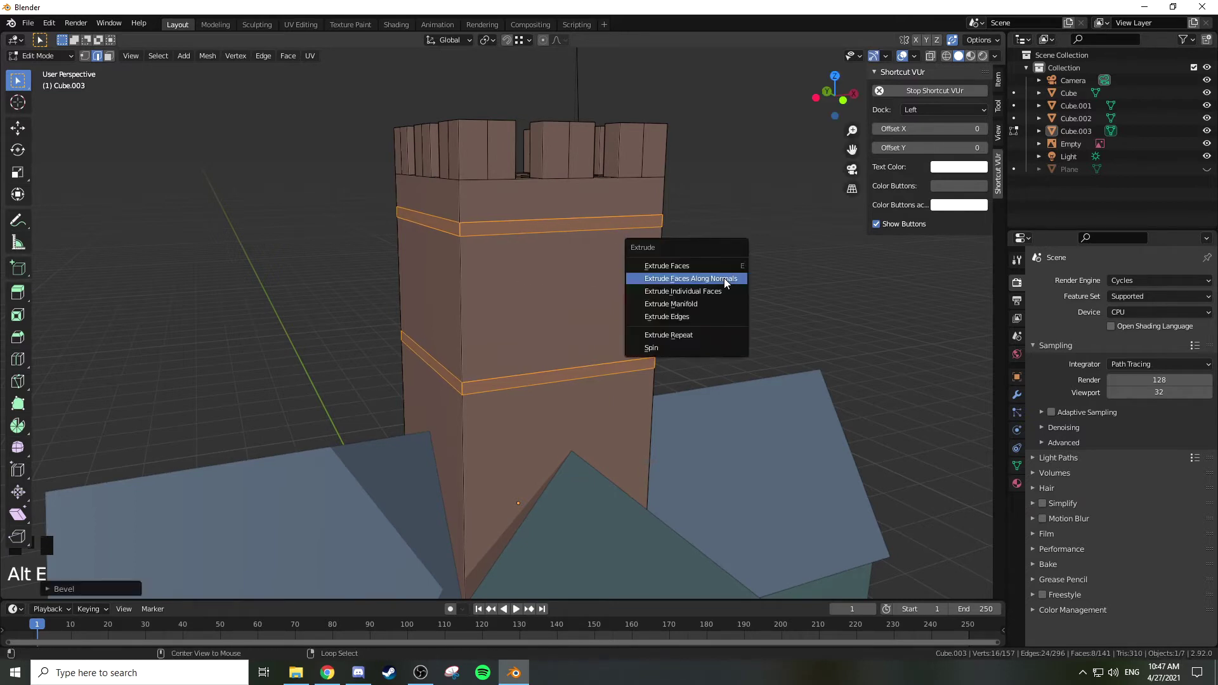
{"action": "left_click", "coordinate": [725, 277]}
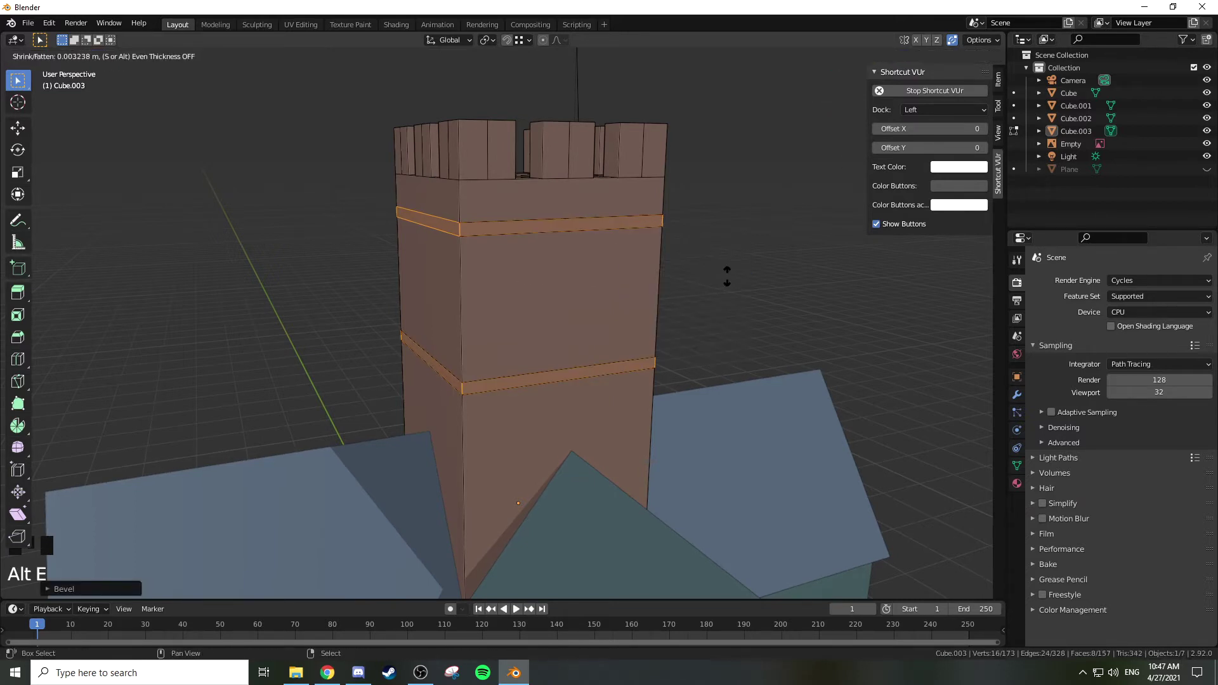
{"action": "left_click", "coordinate": [724, 233]}
{"action": "middle_click_drag", "start_coordinate": [732, 231], "coordinate": [656, 261]}
Step: Simplify the tower by running Limited Dissolve on its entire mesh
{"action": "key", "text": "Tab"}
{"action": "key", "text": "Tab"}
{"action": "key", "text": "a"}
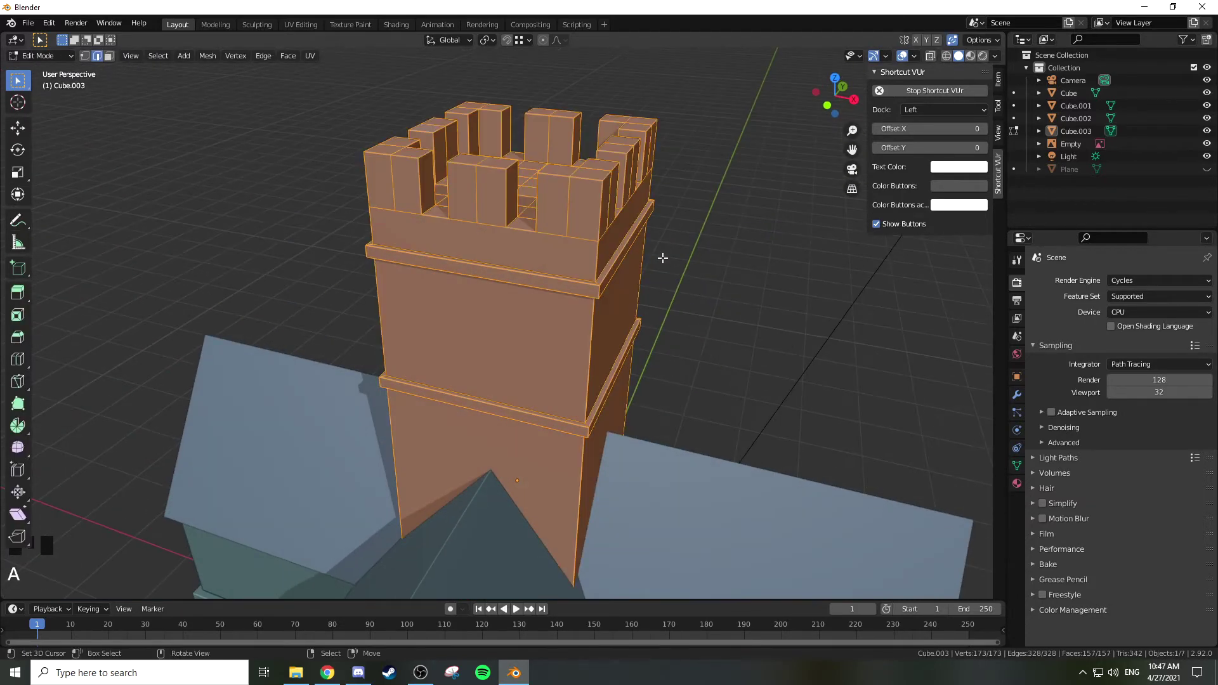
{"action": "key", "text": "x"}
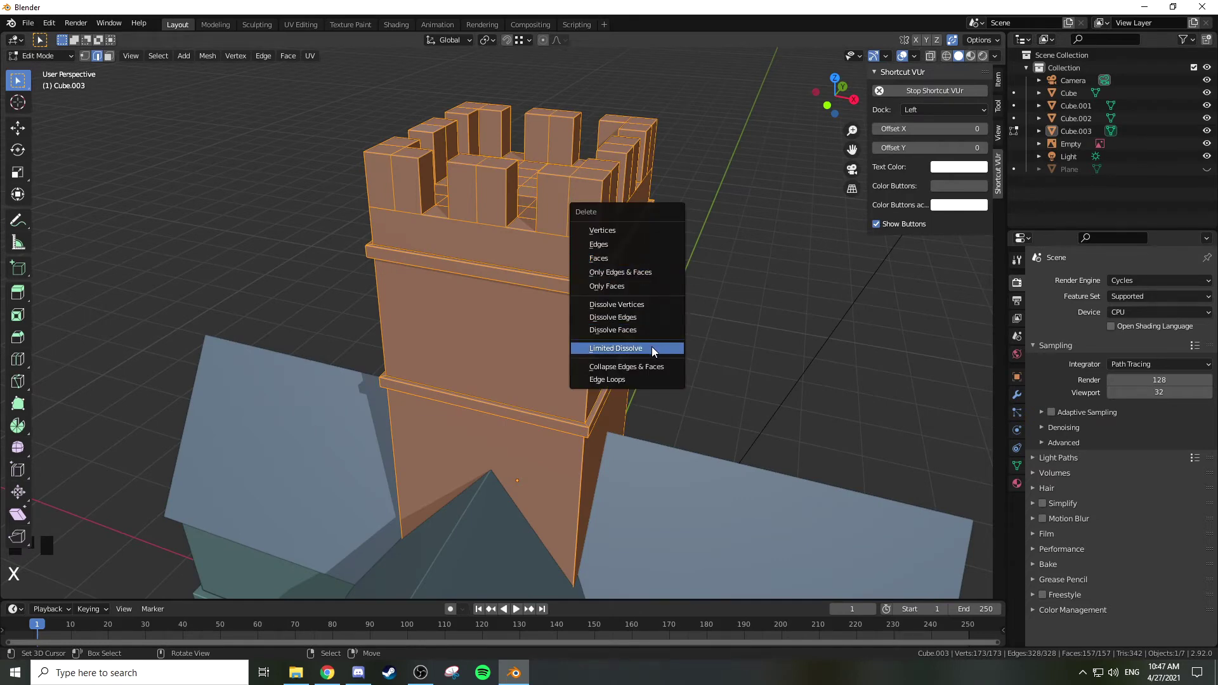
{"action": "left_click", "coordinate": [653, 347]}
{"action": "middle_click_drag", "start_coordinate": [558, 247], "coordinate": [393, 190]}
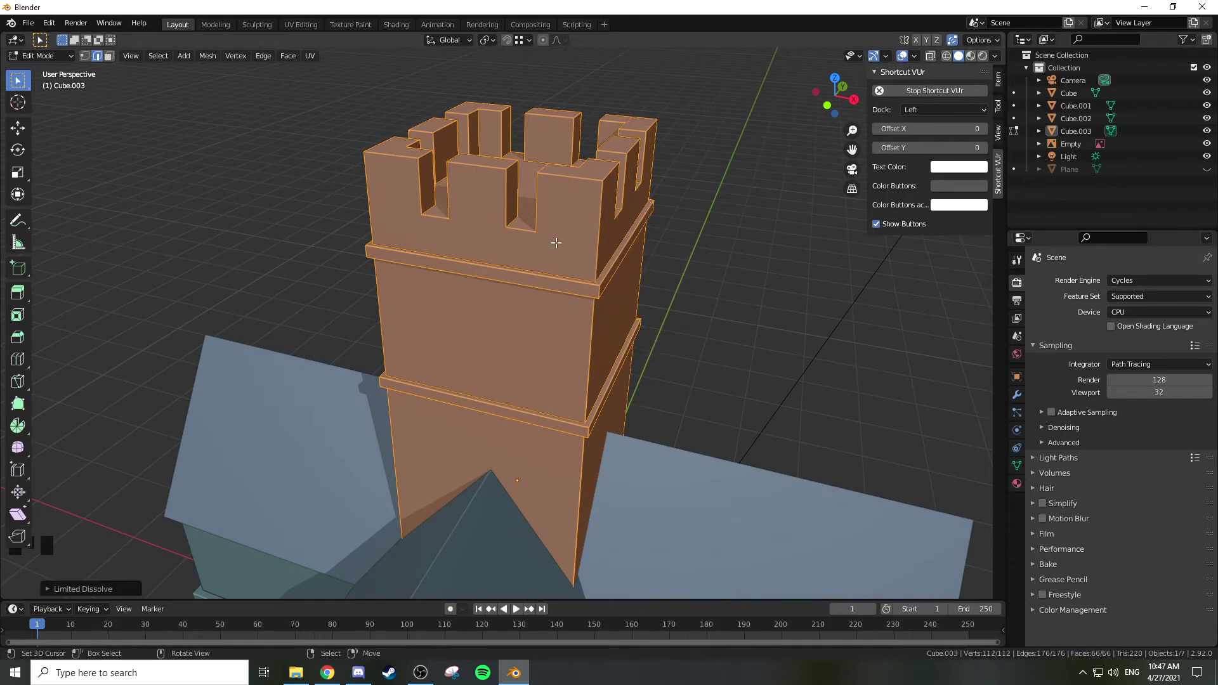
{"action": "middle_click_drag", "start_coordinate": [510, 204], "coordinate": [608, 208]}
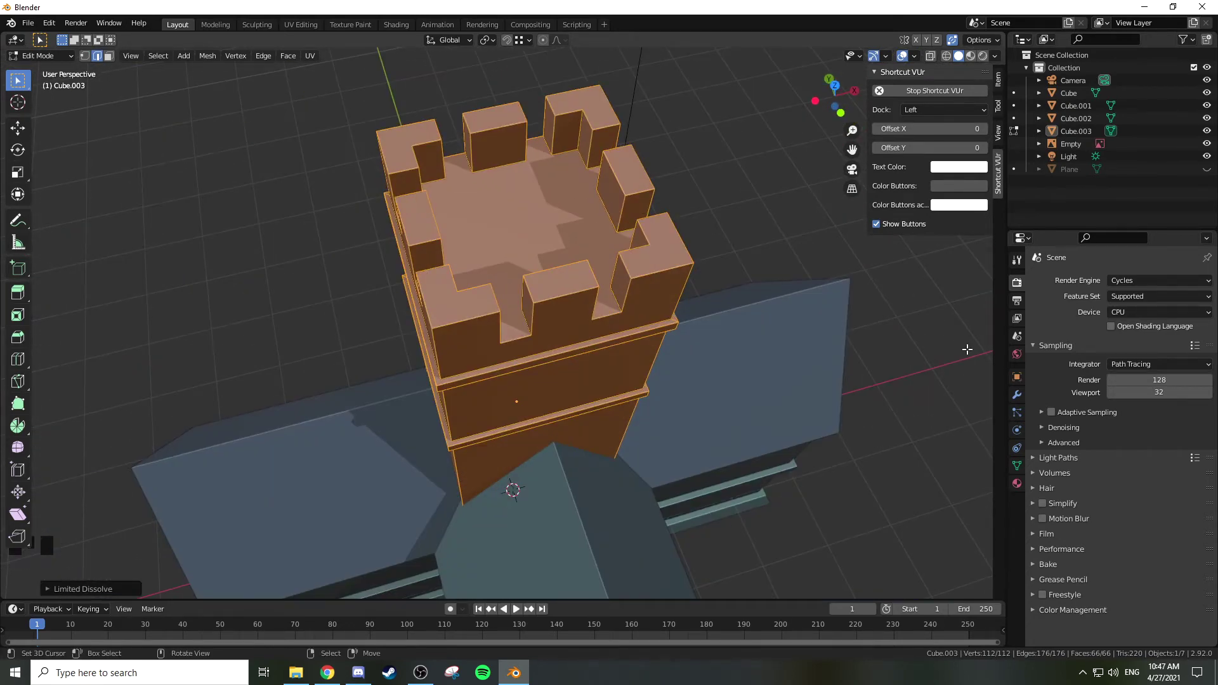
Step: Add a Triangulate modifier with Shortest Diagonal and Beauty methods to the tower and apply it
{"action": "left_click", "coordinate": [1018, 397]}
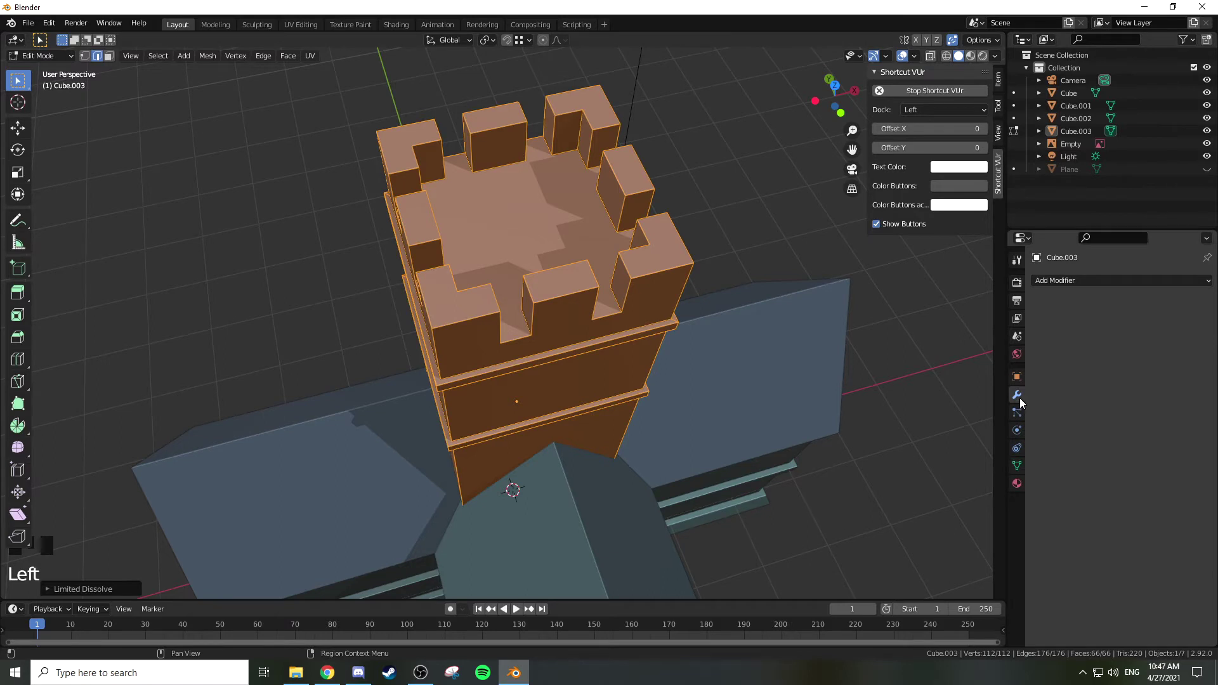
{"action": "left_click", "coordinate": [1072, 281]}
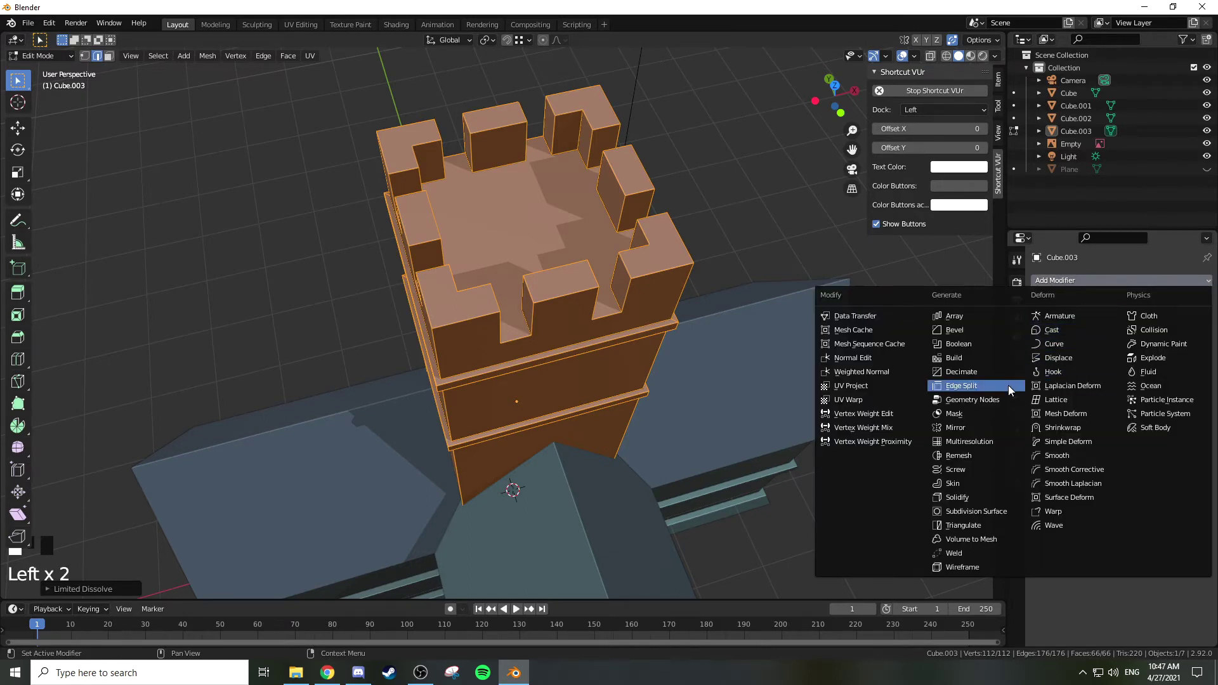
{"action": "left_click", "coordinate": [1013, 525]}
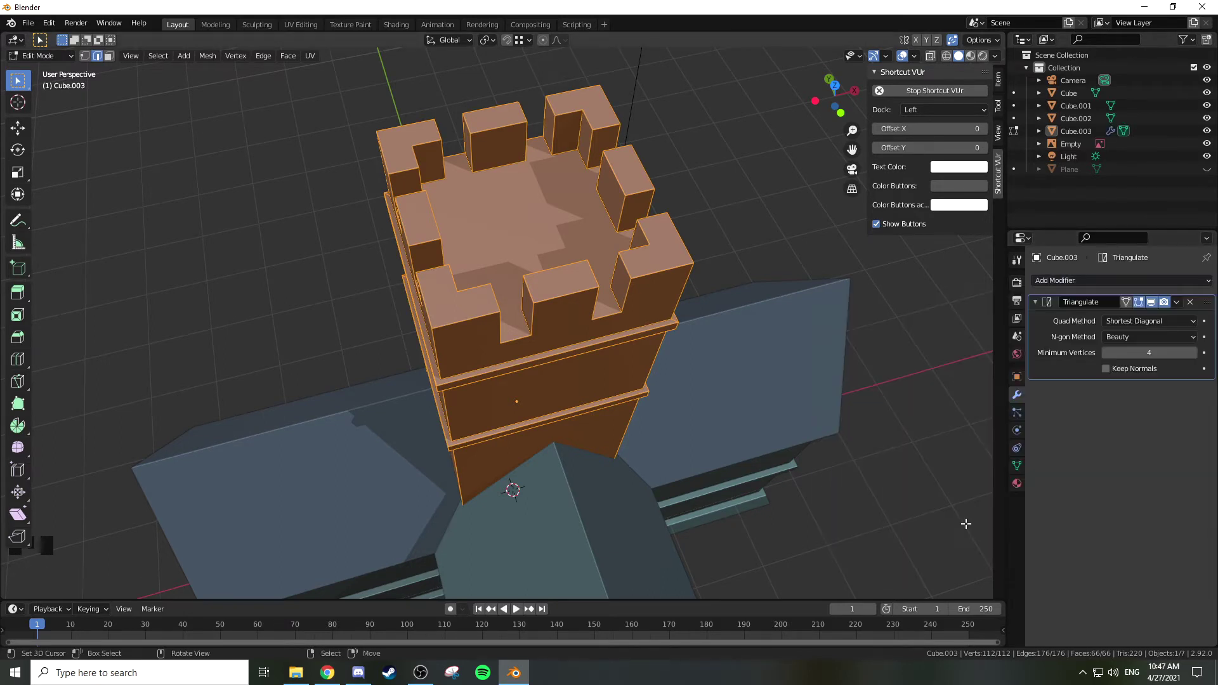
{"action": "middle_click_drag", "start_coordinate": [816, 319], "coordinate": [869, 338]}
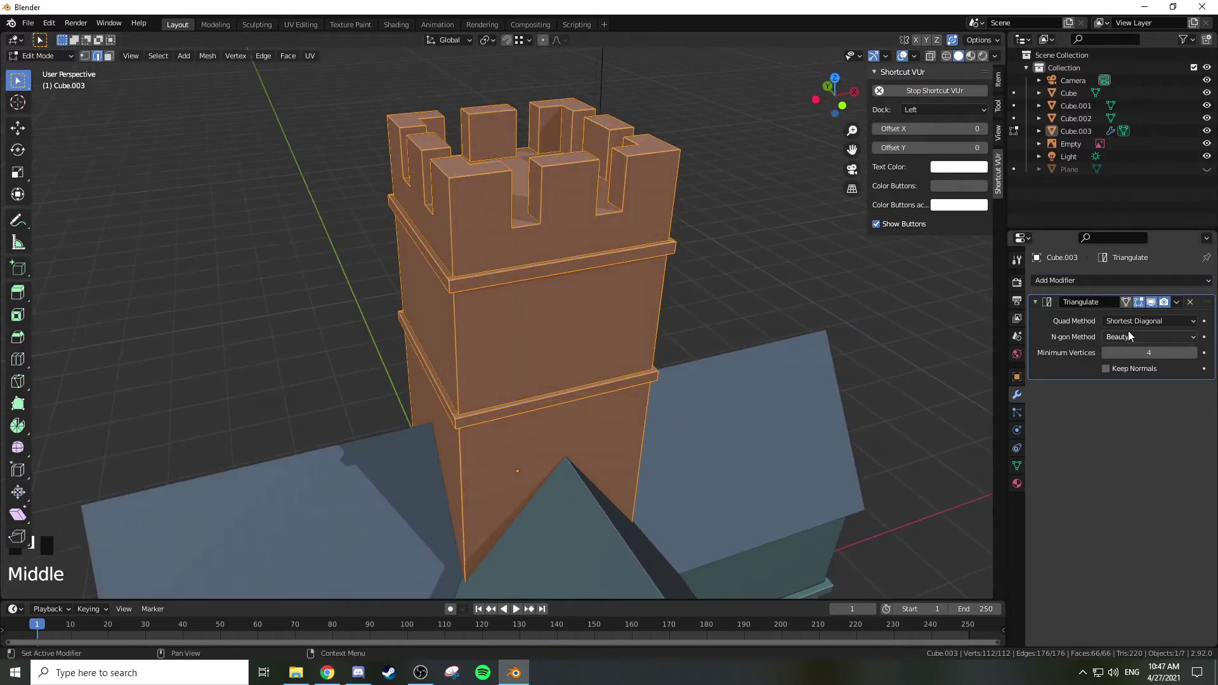
{"action": "key", "text": "Tab"}
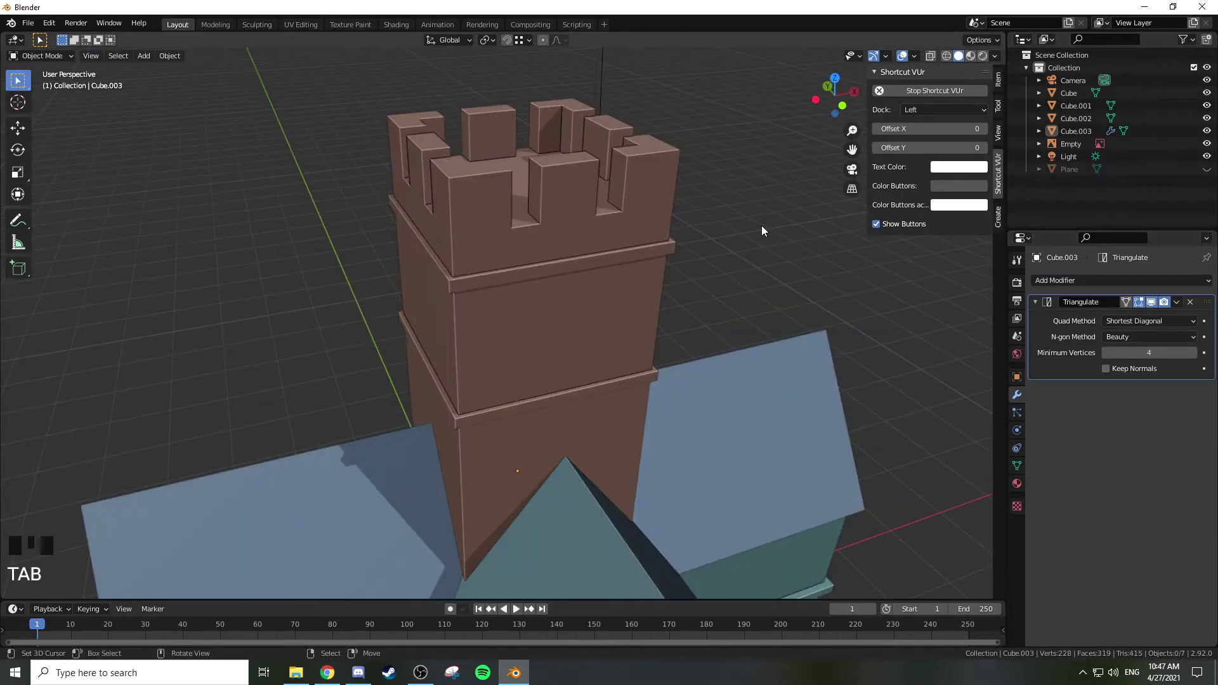
{"action": "left_click", "coordinate": [1177, 303]}
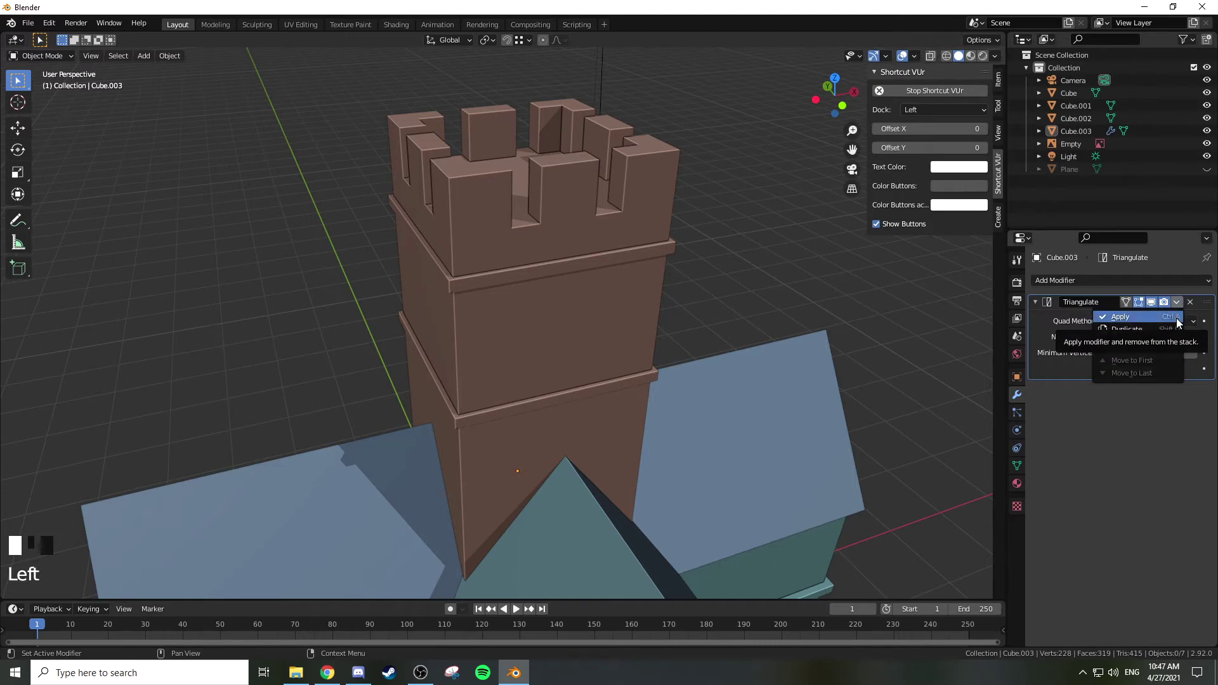
{"action": "left_click", "coordinate": [1176, 317]}
{"action": "key", "text": "Tab"}
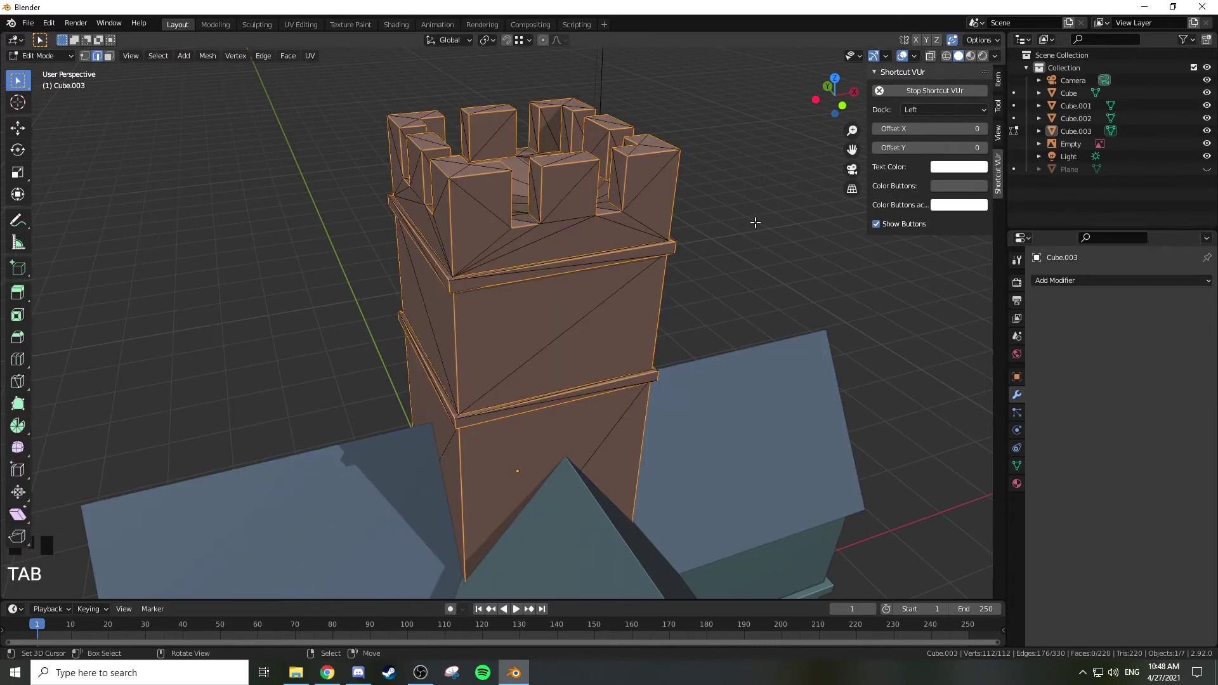
{"action": "middle_click_drag", "start_coordinate": [755, 219], "coordinate": [742, 246]}
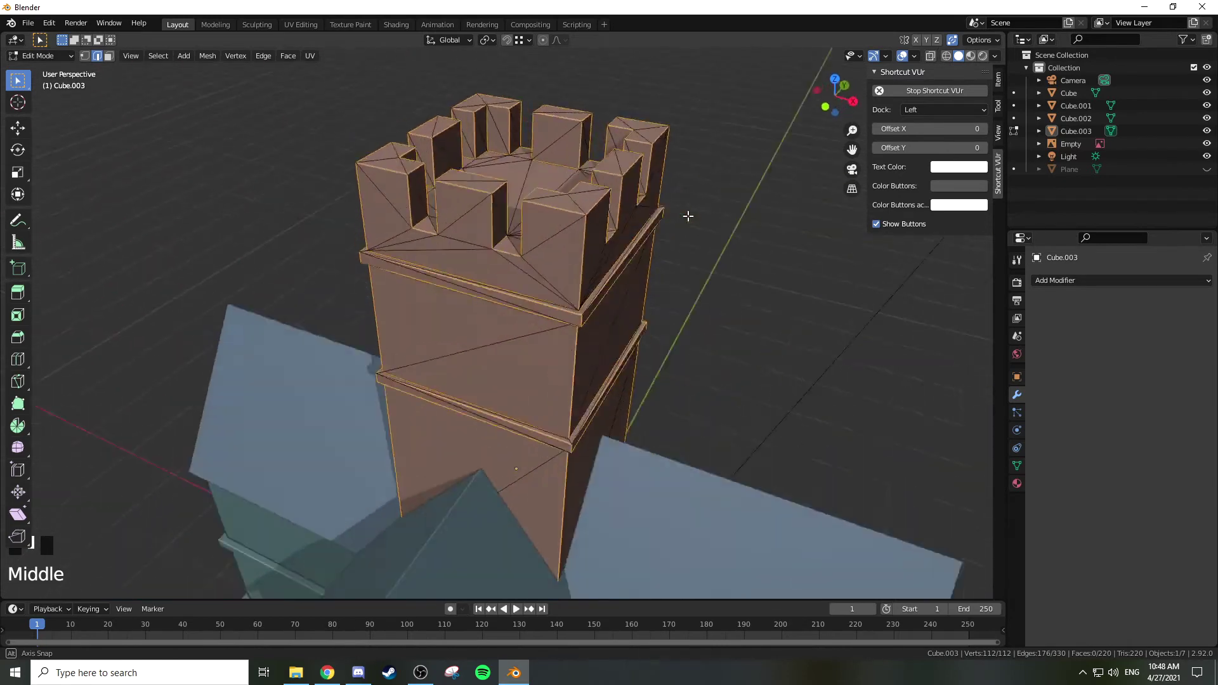
{"action": "scroll", "coordinate": [742, 246], "scroll_direction": "down", "scroll_amount": 3}
{"action": "key", "text": "Tab"}
Step: Try to add a loop cut to the long main roof from the front view, and undo it
{"action": "middle_click_drag", "start_coordinate": [659, 287], "coordinate": [699, 165], "text": "shift"}
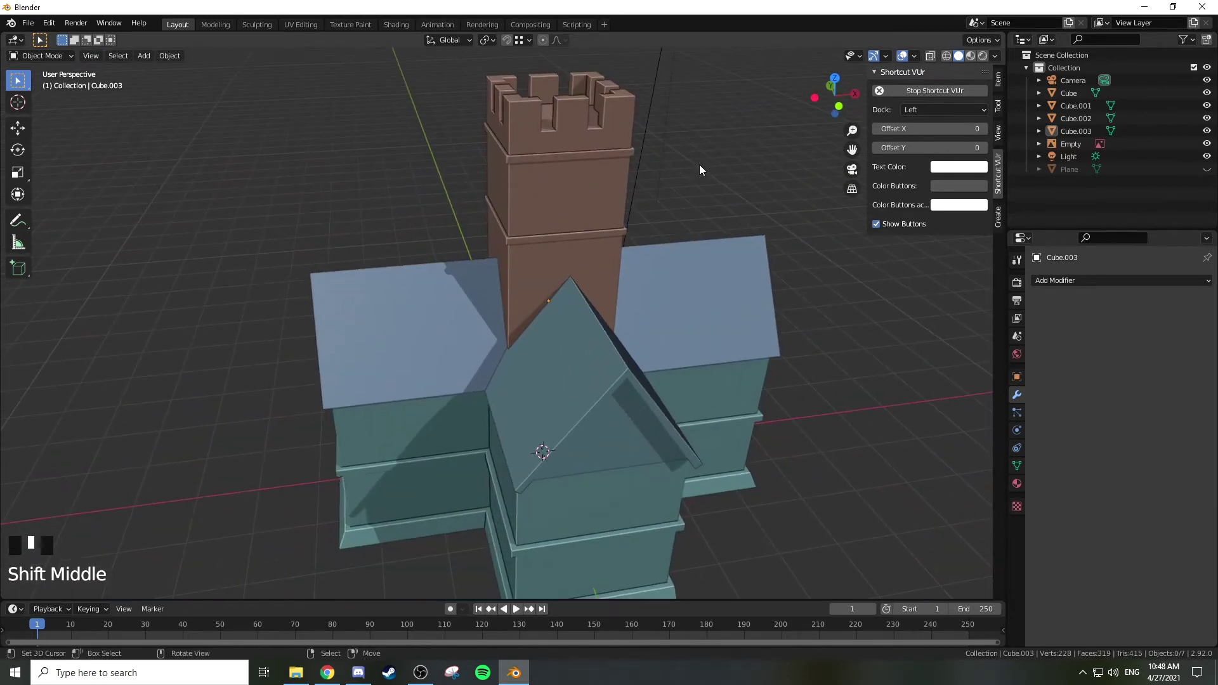
{"action": "scroll", "coordinate": [698, 170], "scroll_direction": "down", "scroll_amount": 1}
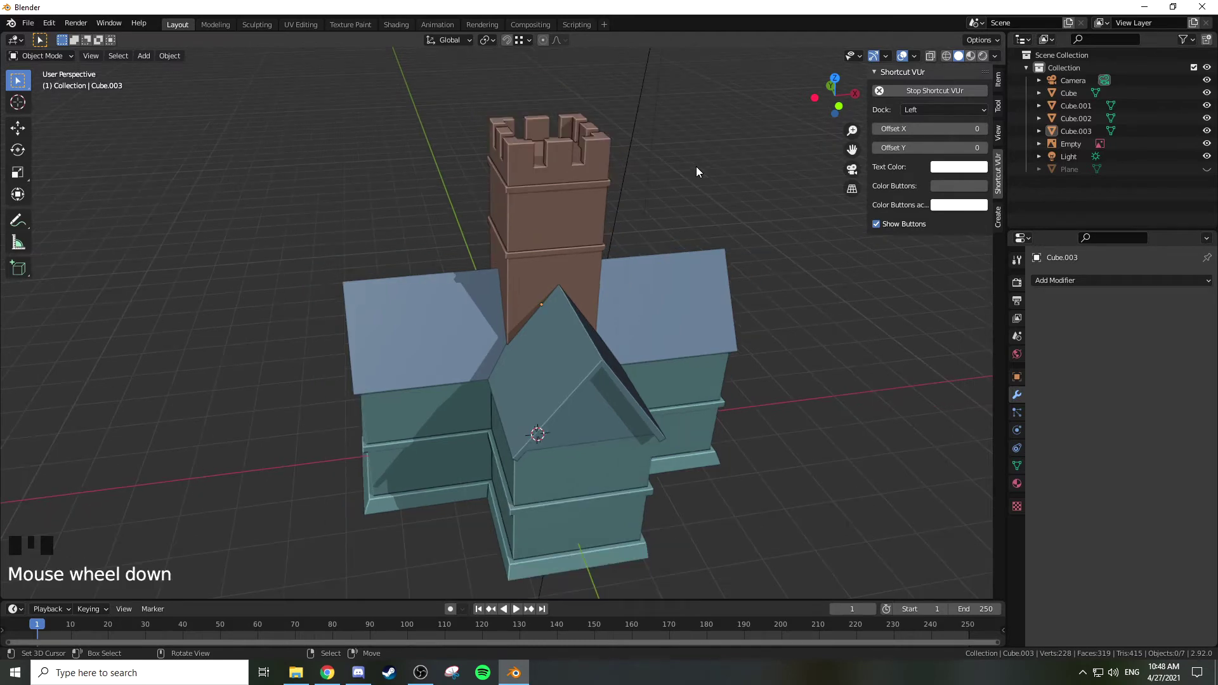
{"action": "key", "text": "KP_1"}
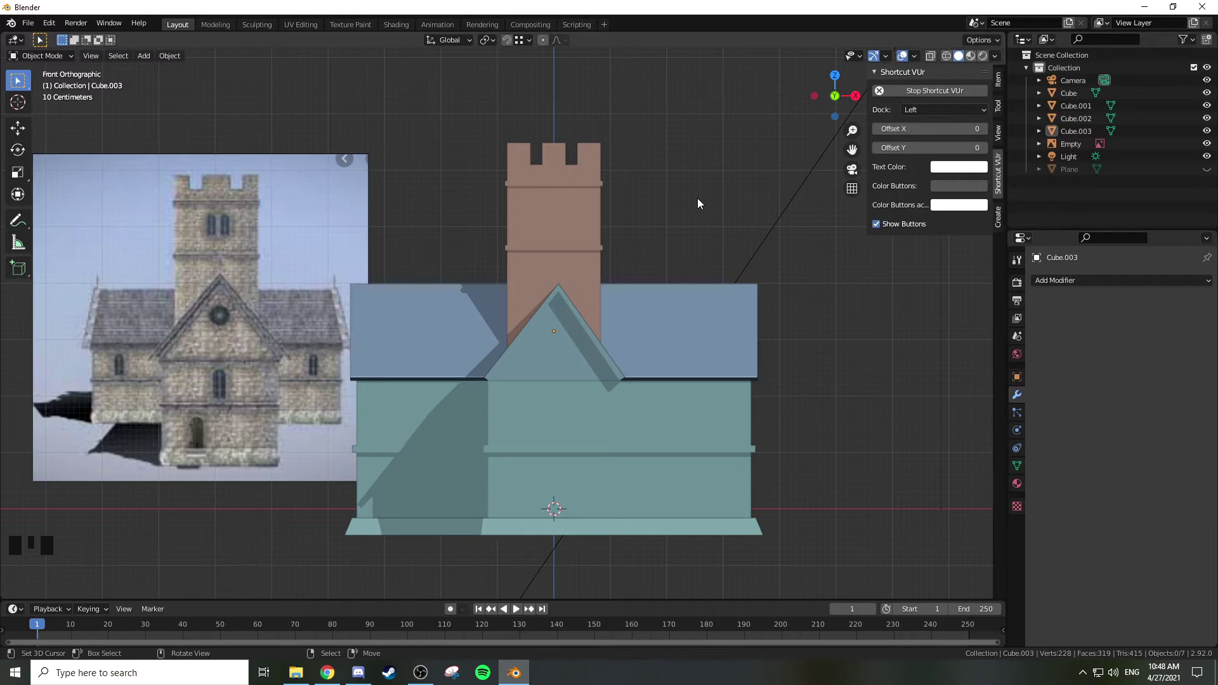
{"action": "middle_click_drag", "start_coordinate": [532, 291], "coordinate": [526, 227], "text": "shift"}
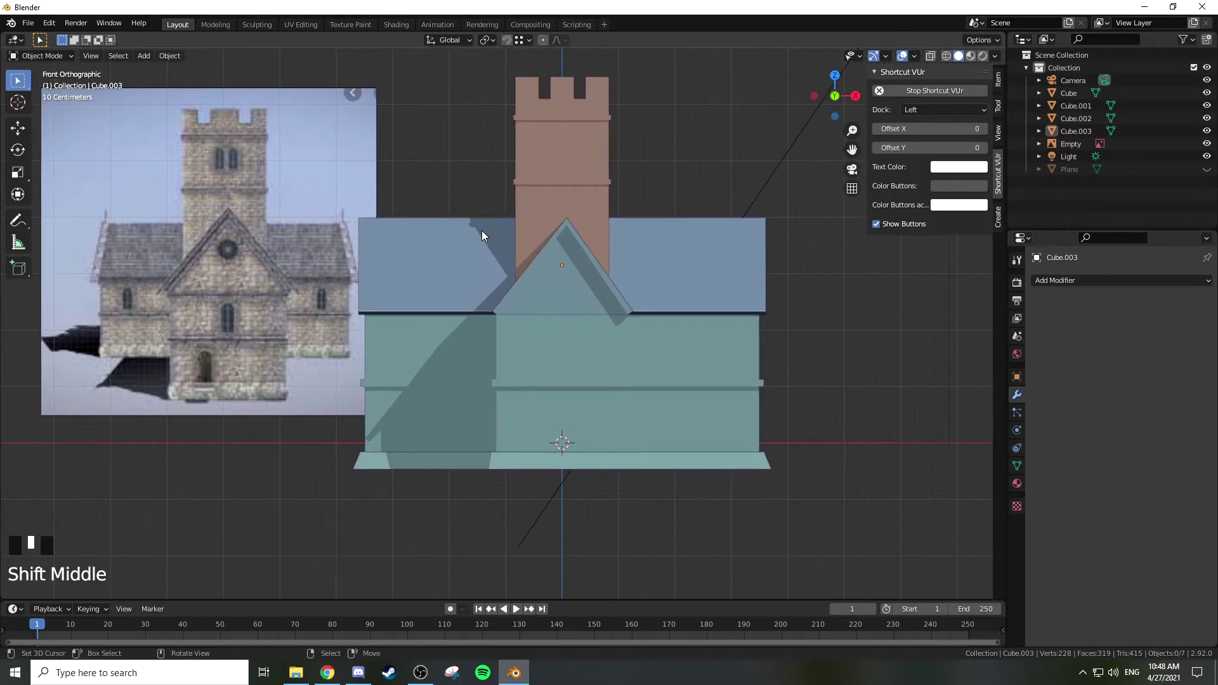
{"action": "right_click", "coordinate": [416, 248]}
{"action": "key", "text": "Tab"}
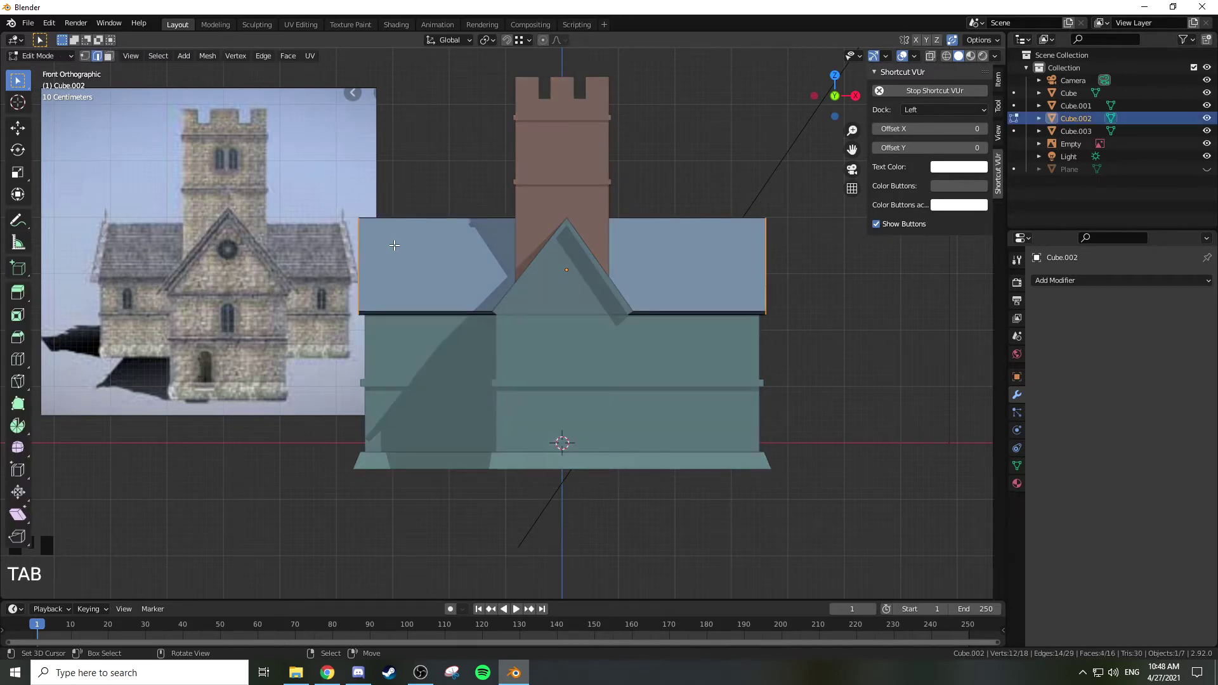
{"action": "key", "text": "ctrl+r"}
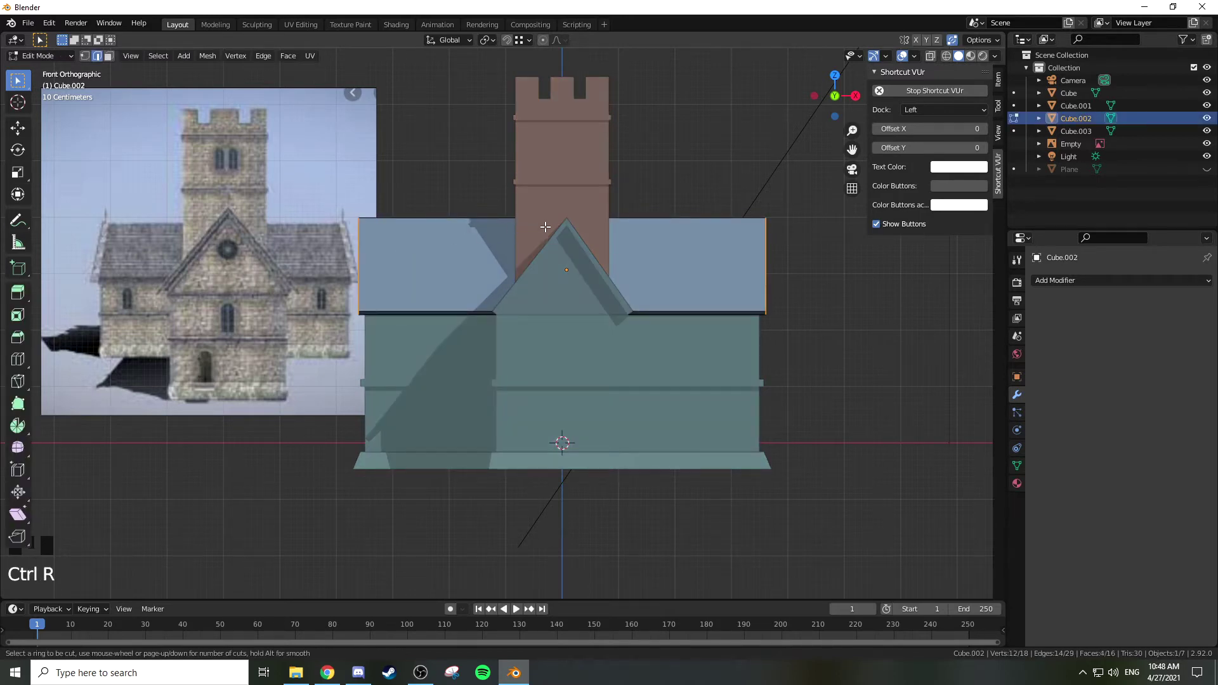
{"action": "left_click", "coordinate": [518, 230]}
{"action": "right_click", "coordinate": [518, 230]}
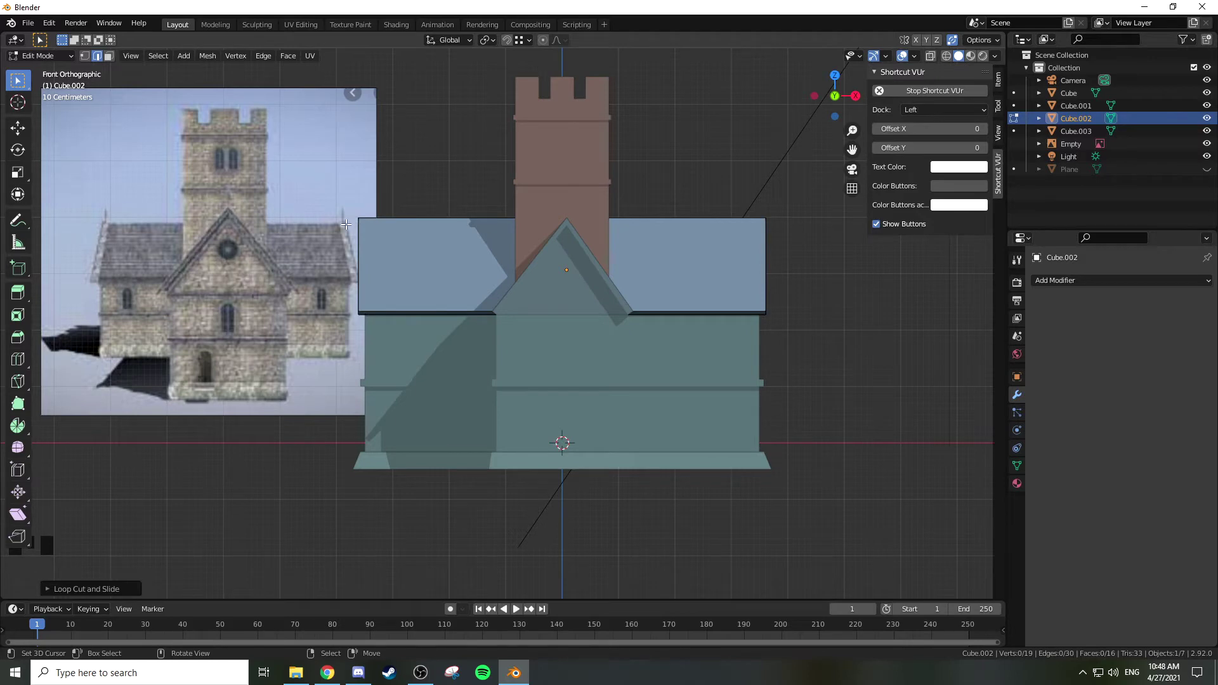
{"action": "key", "text": "ctrl+z"}
{"action": "middle_click_drag", "start_coordinate": [427, 220], "coordinate": [466, 255]}
{"action": "key", "text": "ctrl+r"}
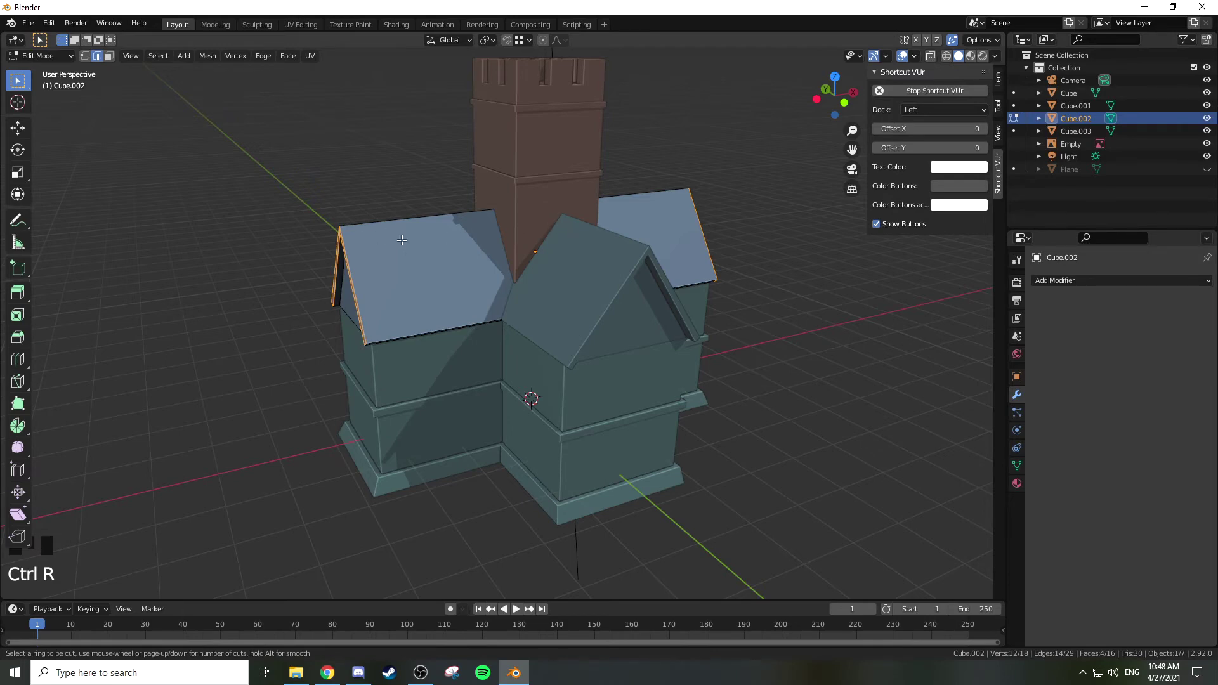
{"action": "right_click", "coordinate": [539, 219]}
{"action": "key", "text": "z"}
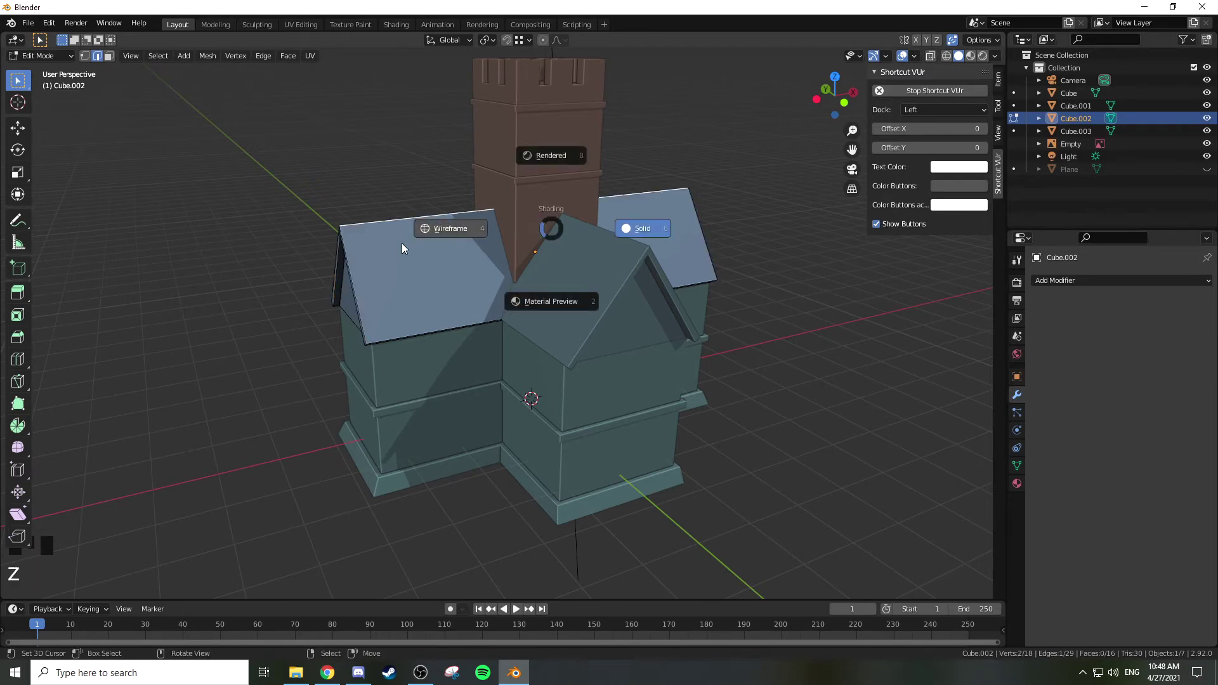
{"action": "left_click", "coordinate": [437, 241]}
{"action": "key", "text": "z"}
{"action": "left_click", "coordinate": [571, 151]}
{"action": "key", "text": "Tab"}
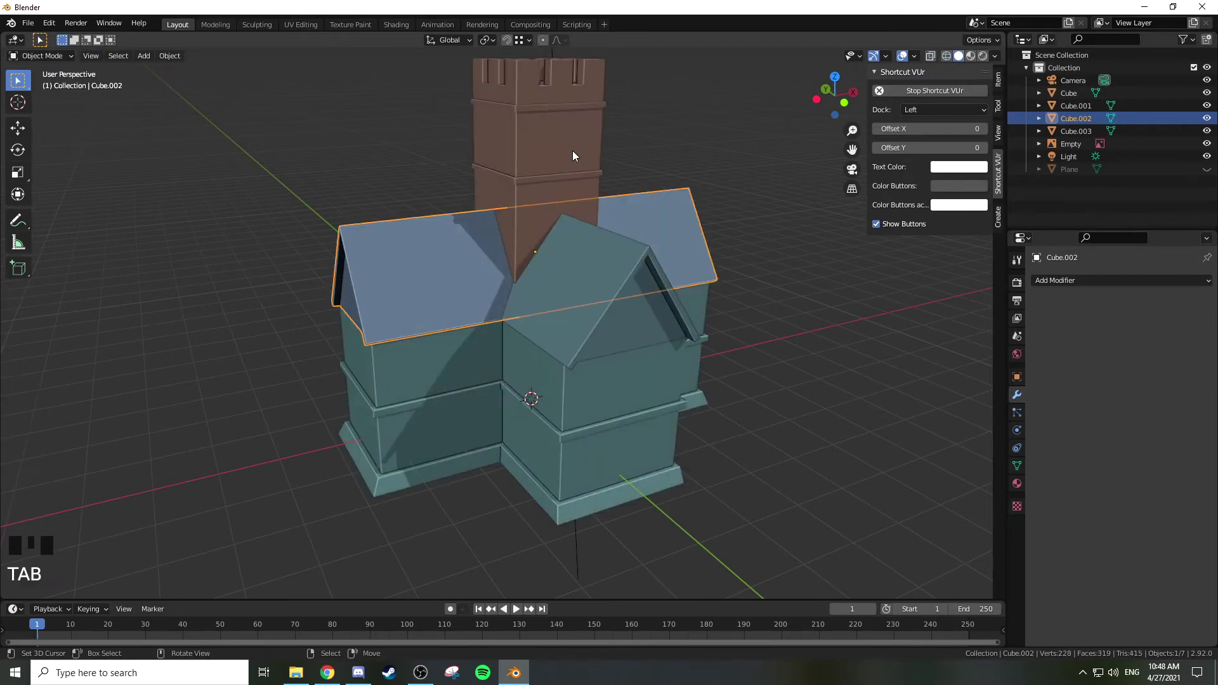
Step: Hide the tower and the front gable roof so the long main roof is unobstructed
{"action": "right_click", "coordinate": [569, 151]}
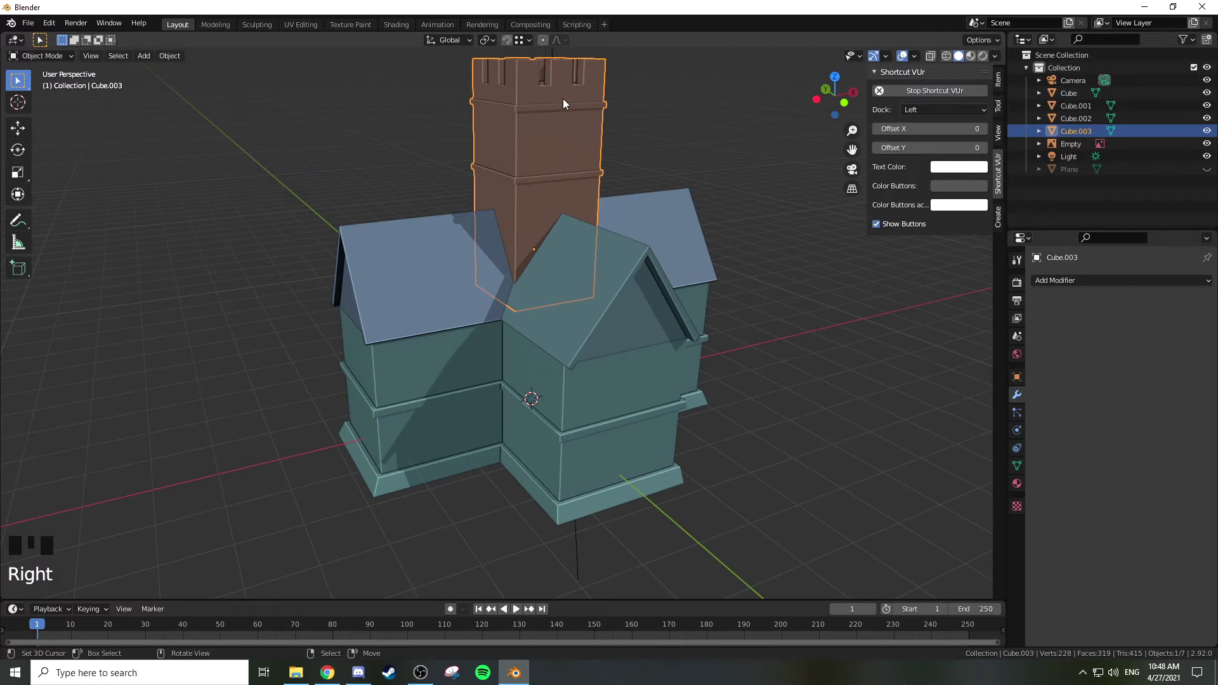
{"action": "key", "text": "h"}
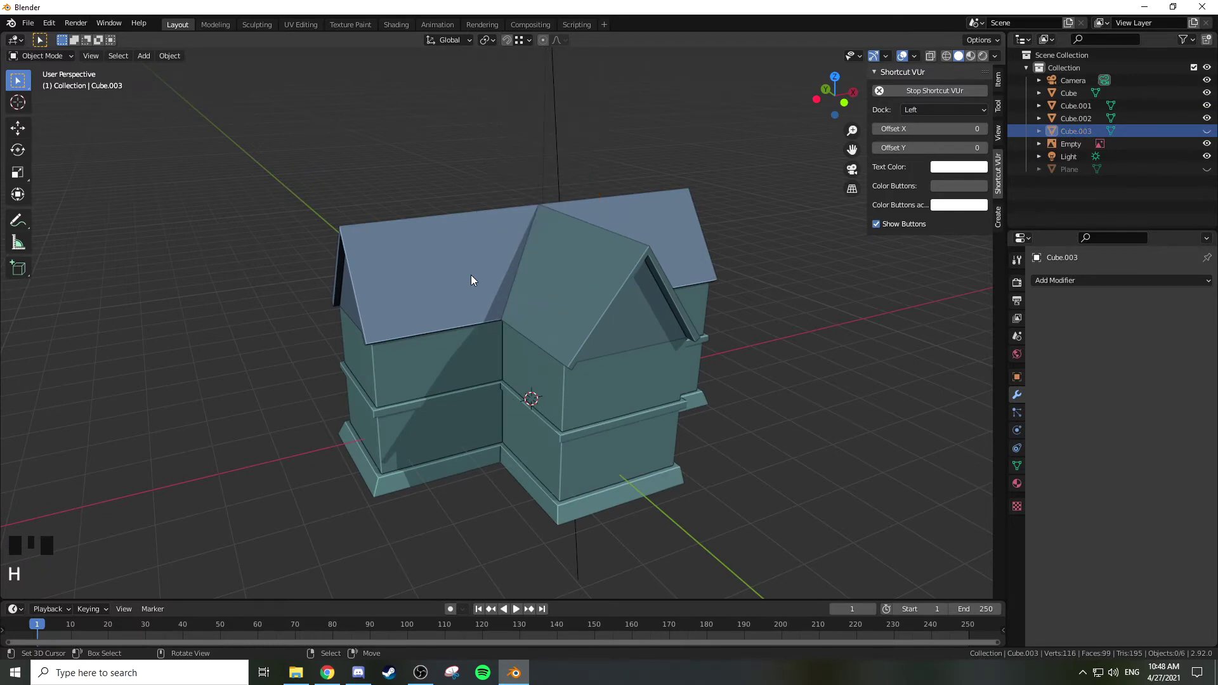
{"action": "right_click", "coordinate": [572, 253]}
{"action": "key", "text": "h"}
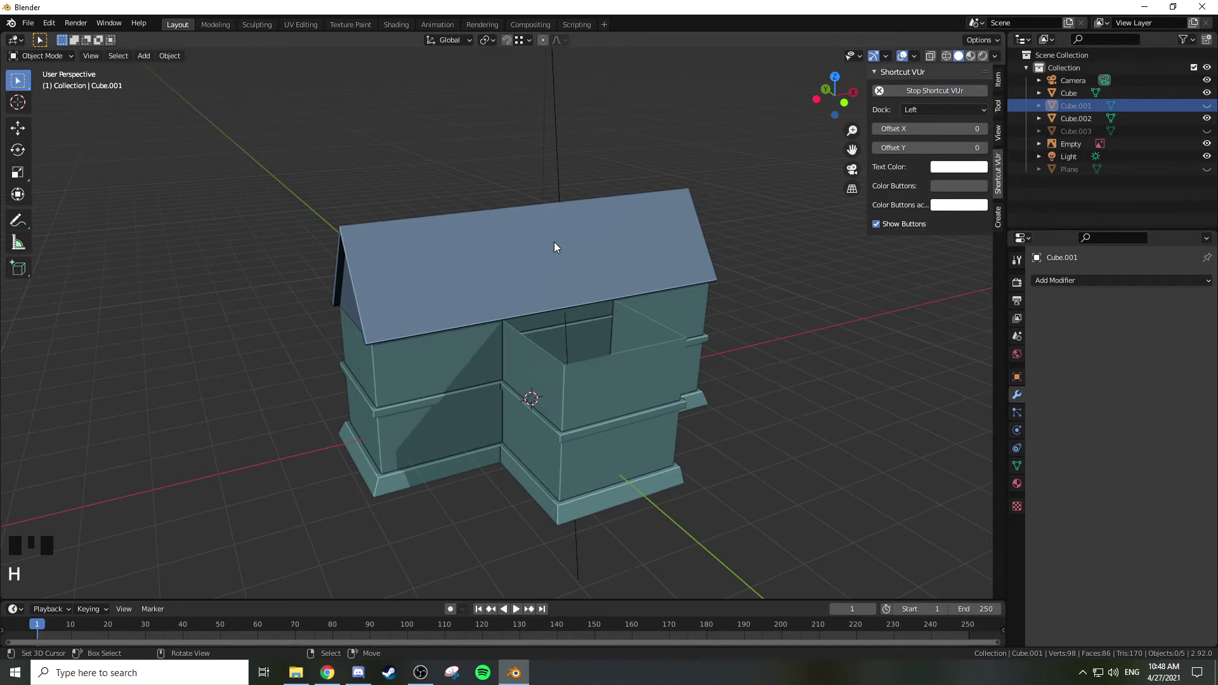
Step: Start a loop cut on the mesh of the long main roof
{"action": "right_click", "coordinate": [553, 242]}
{"action": "key", "text": "Tab"}
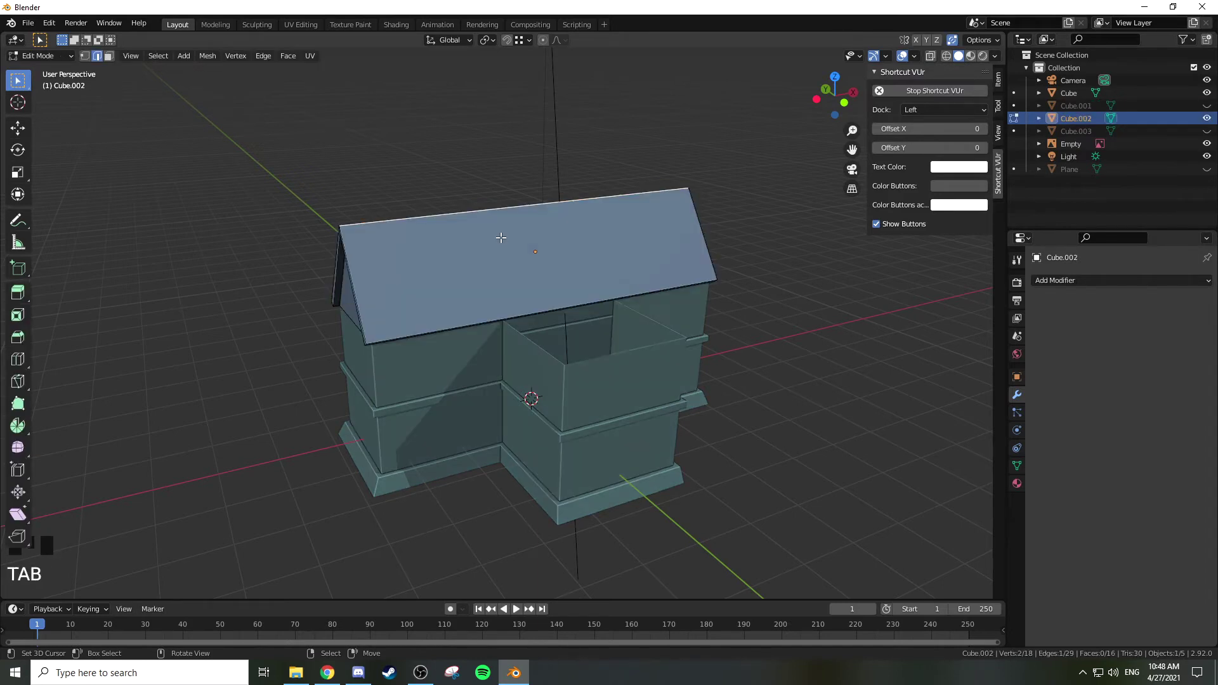
{"action": "key", "text": "ctrl+r"}
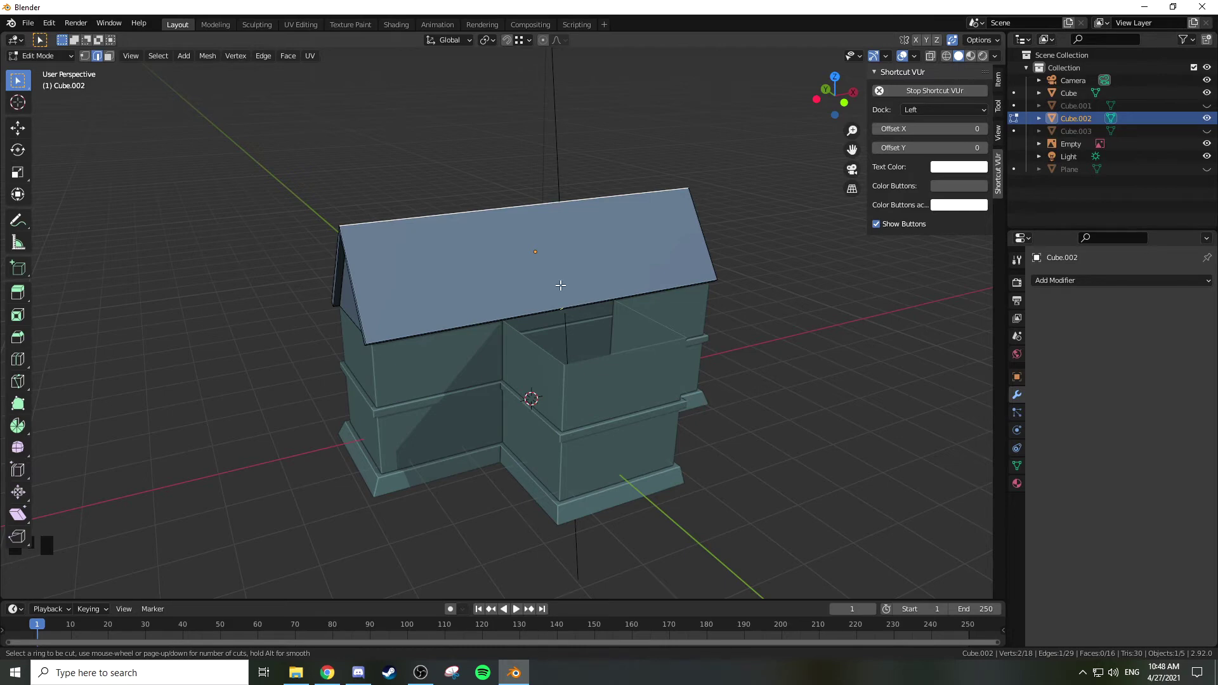
Step: Undo the recent cuts and face edits on the roof mesh, back to before its trim was started
{"action": "middle_click_drag", "start_coordinate": [574, 293], "coordinate": [611, 321]}
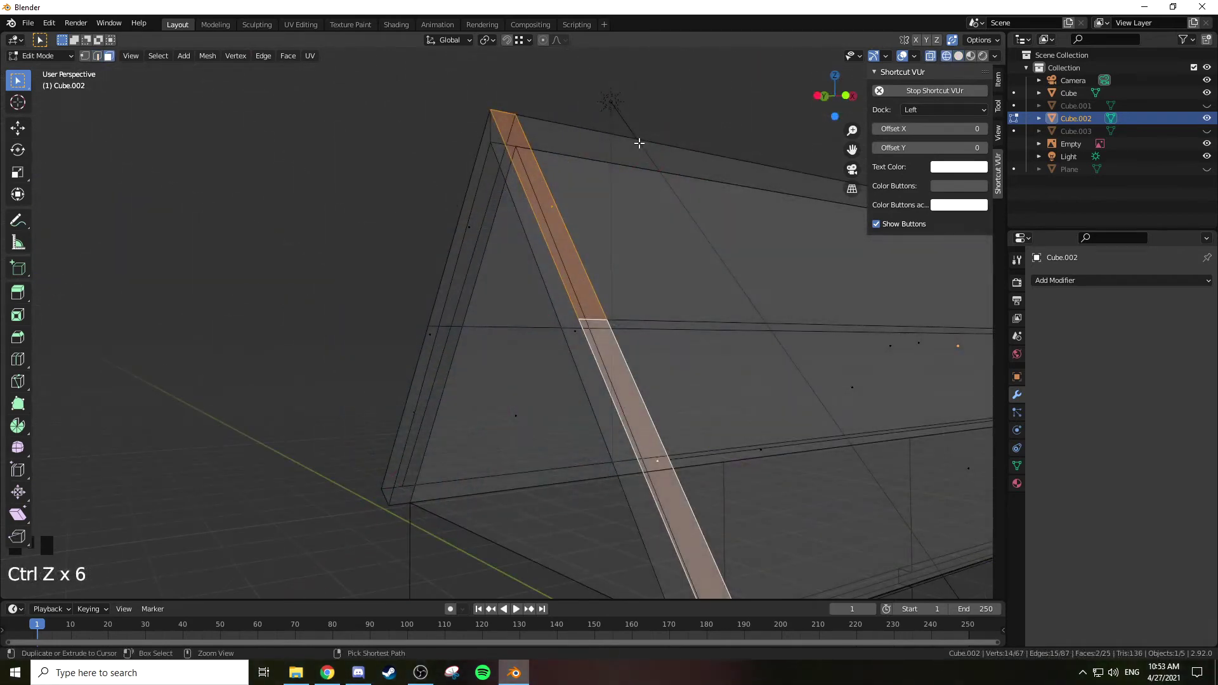
{"action": "key", "text": "z"}
{"action": "middle_click_drag", "start_coordinate": [703, 221], "coordinate": [577, 222]}
{"action": "scroll", "coordinate": [635, 254], "scroll_direction": "down", "scroll_amount": 2}
{"action": "mouse_move", "coordinate": [660, 280]}
{"action": "middle_mouse_down"}
{"action": "mouse_move", "coordinate": [747, 198]}
{"action": "mouse_move", "coordinate": [622, 250]}
{"action": "mouse_move", "coordinate": [541, 260]}
{"action": "mouse_move", "coordinate": [530, 245]}
{"action": "mouse_move", "coordinate": [660, 318]}
{"action": "mouse_move", "coordinate": [489, 260]}
{"action": "mouse_move", "coordinate": [550, 271]}
{"action": "middle_mouse_up"}
{"action": "key", "text": "z"}
{"action": "scroll", "coordinate": [660, 318], "scroll_direction": "down", "scroll_amount": 2}
{"action": "scroll", "coordinate": [674, 315], "scroll_direction": "down", "scroll_amount": 4}
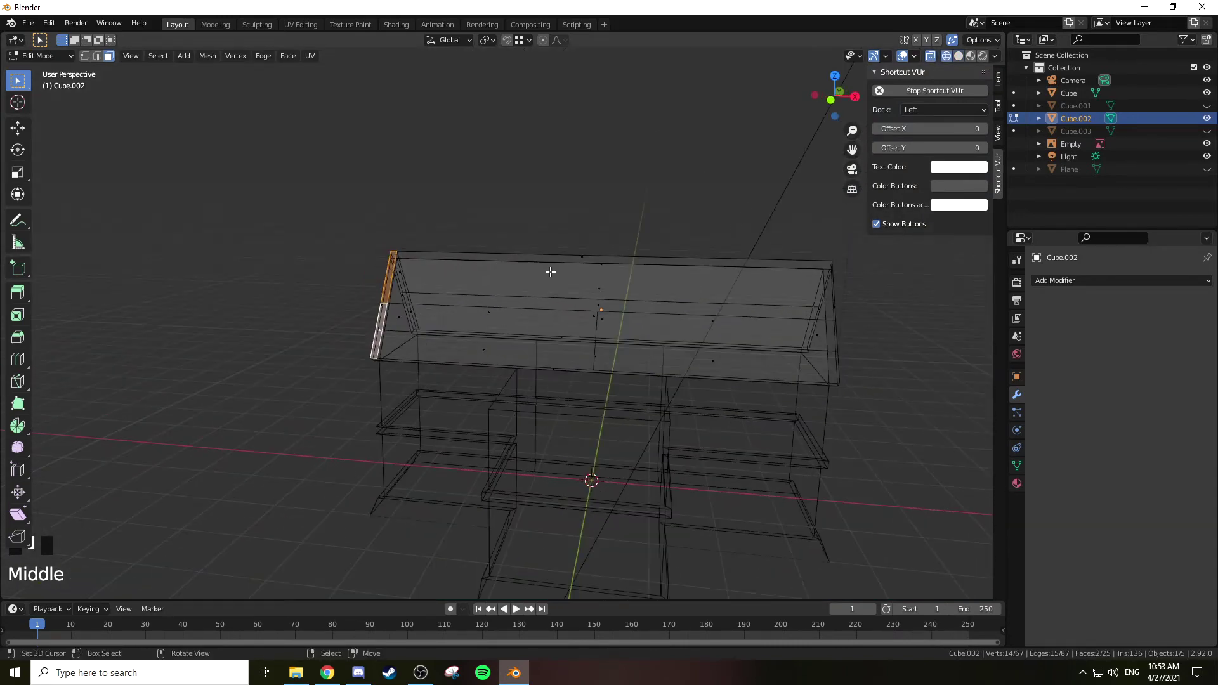
{"action": "key", "text": "ctrl+z"}
{"action": "key", "text": "ctrl+z"}
{"action": "key", "text": "ctrl+z"}
{"action": "key", "text": "ctrl+z"}
{"action": "key", "text": "ctrl+z"}
{"action": "key", "text": "ctrl+z"}
{"action": "key", "text": "ctrl+z"}
{"action": "key", "text": "ctrl+z"}
{"action": "key", "text": "ctrl+z"}
{"action": "key", "text": "ctrl+z"}
{"action": "key", "text": "ctrl+z"}
{"action": "key", "text": "ctrl+z"}
{"action": "key", "text": "ctrl+z"}
{"action": "key", "text": "ctrl+z"}
{"action": "key", "text": "ctrl+z"}
{"action": "key", "text": "ctrl+z"}
{"action": "key", "text": "ctrl+z"}
{"action": "key", "text": "ctrl+z"}
{"action": "key", "text": "ctrl+z"}
{"action": "key", "text": "ctrl+z"}
{"action": "key", "text": "ctrl+z"}
{"action": "key", "text": "ctrl+z"}
{"action": "key", "text": "ctrl+z"}
{"action": "key", "text": "ctrl+z"}
{"action": "key", "text": "ctrl+z"}
{"action": "key", "text": "ctrl+z"}
{"action": "key", "text": "ctrl+z"}
{"action": "key", "text": "ctrl+z"}
{"action": "key", "text": "ctrl+z"}
{"action": "key", "text": "ctrl+z"}
{"action": "key", "text": "ctrl+z"}
{"action": "key", "text": "ctrl+z"}
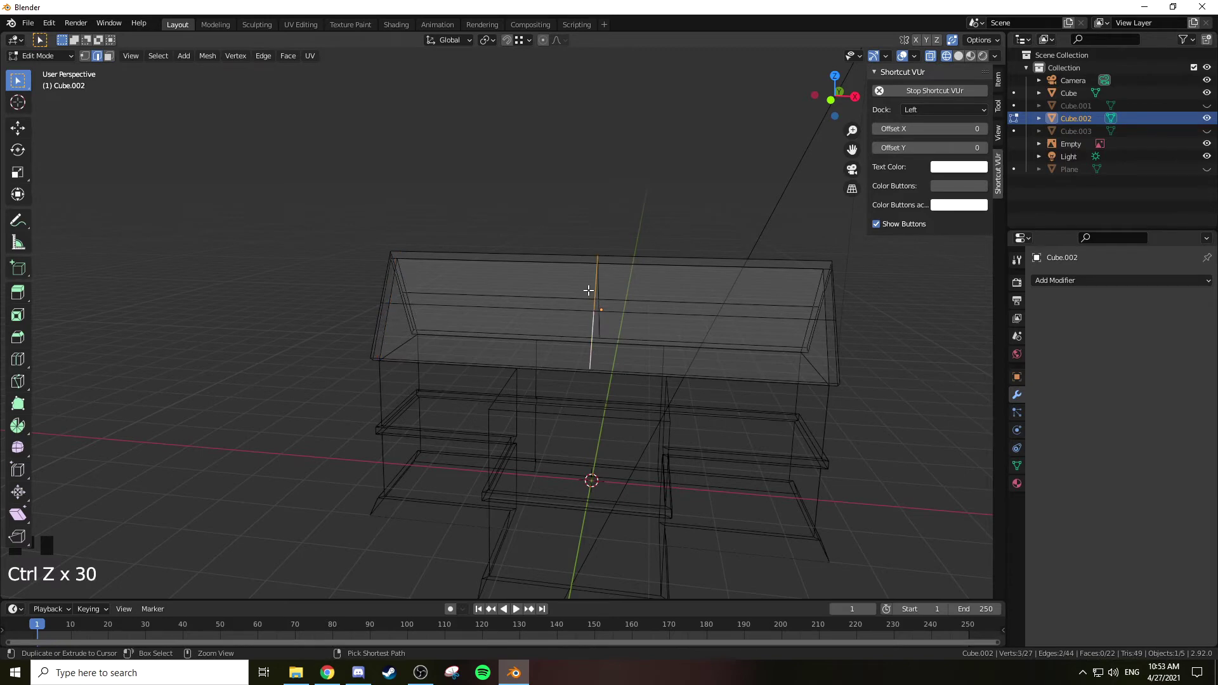
{"action": "key", "text": "ctrl+z"}
{"action": "key", "text": "ctrl+z"}
{"action": "key", "text": "ctrl+z"}
Step: Simplify the whole roof mesh with Limited Dissolve and leave mesh editing
{"action": "middle_click_drag", "start_coordinate": [576, 283], "coordinate": [683, 266]}
{"action": "key", "text": "z"}
{"action": "key", "text": "a"}
{"action": "key", "text": "x"}
{"action": "left_click", "coordinate": [684, 265]}
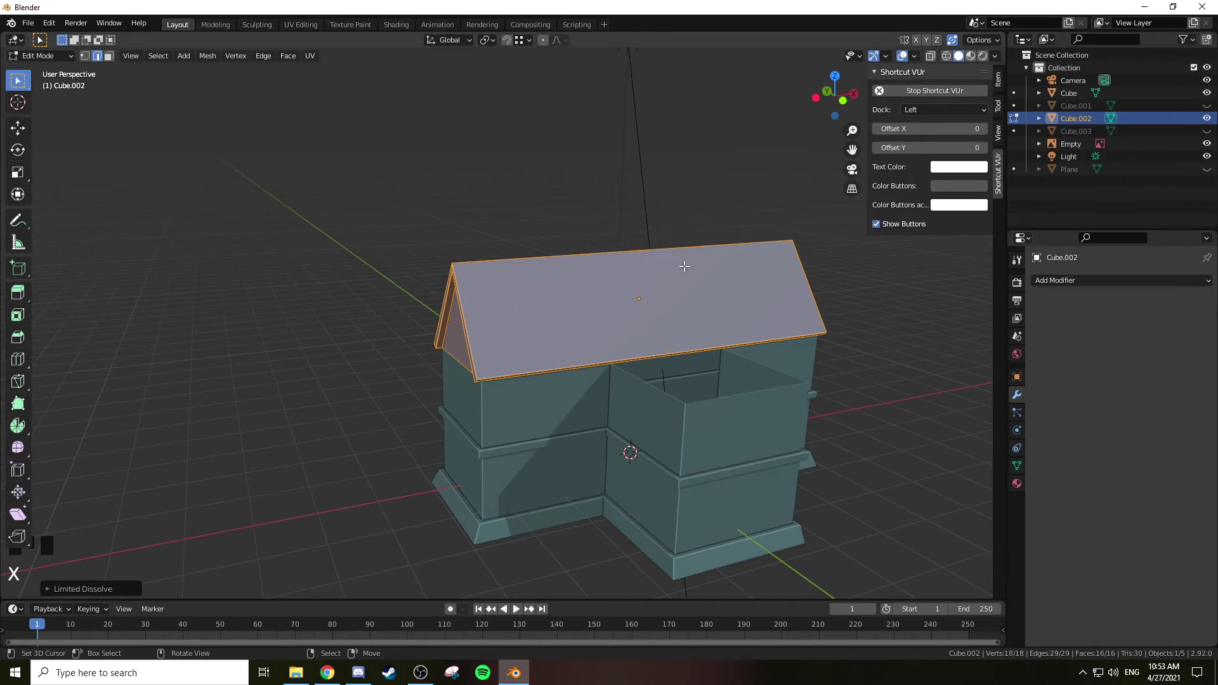
{"action": "middle_click_drag", "start_coordinate": [684, 266], "coordinate": [713, 238]}
{"action": "key", "text": "Tab"}
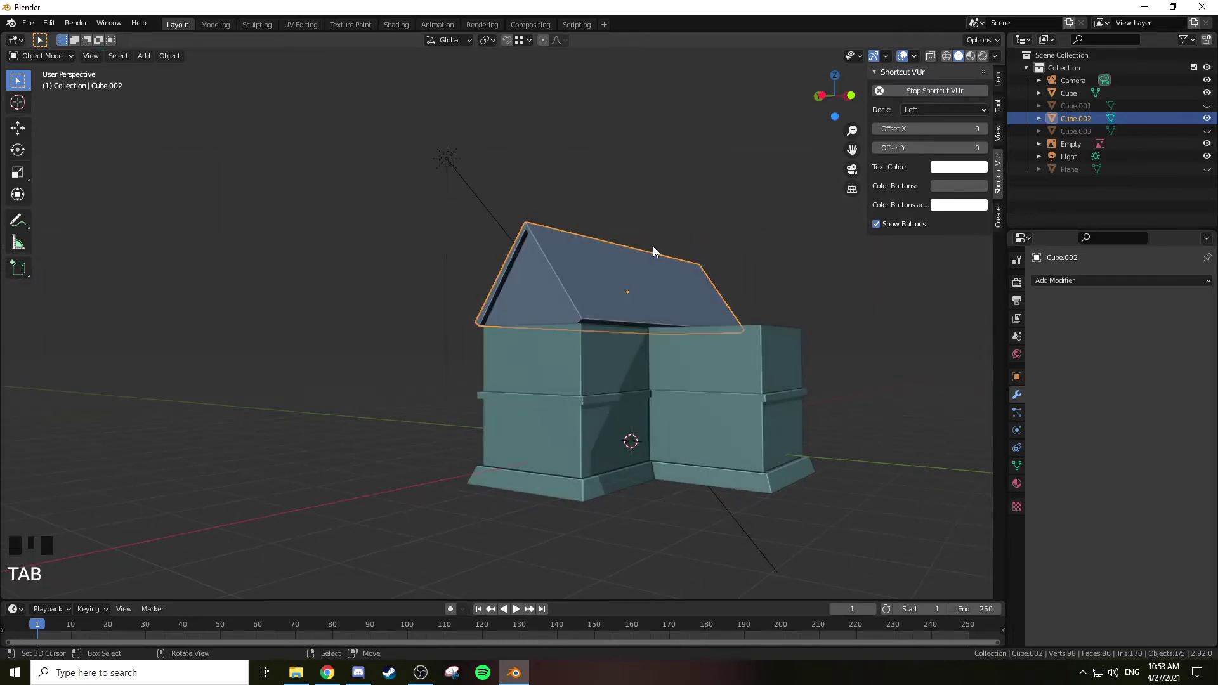
Step: Duplicate the roof object in place and open the copy for mesh editing
{"action": "key", "text": "Tab"}
{"action": "scroll", "coordinate": [647, 242], "scroll_direction": "up", "scroll_amount": 3}
{"action": "middle_click_drag", "start_coordinate": [669, 228], "coordinate": [886, 280], "text": "shift"}
{"action": "middle_click_drag", "start_coordinate": [711, 290], "coordinate": [827, 328]}
{"action": "key", "text": "Tab"}
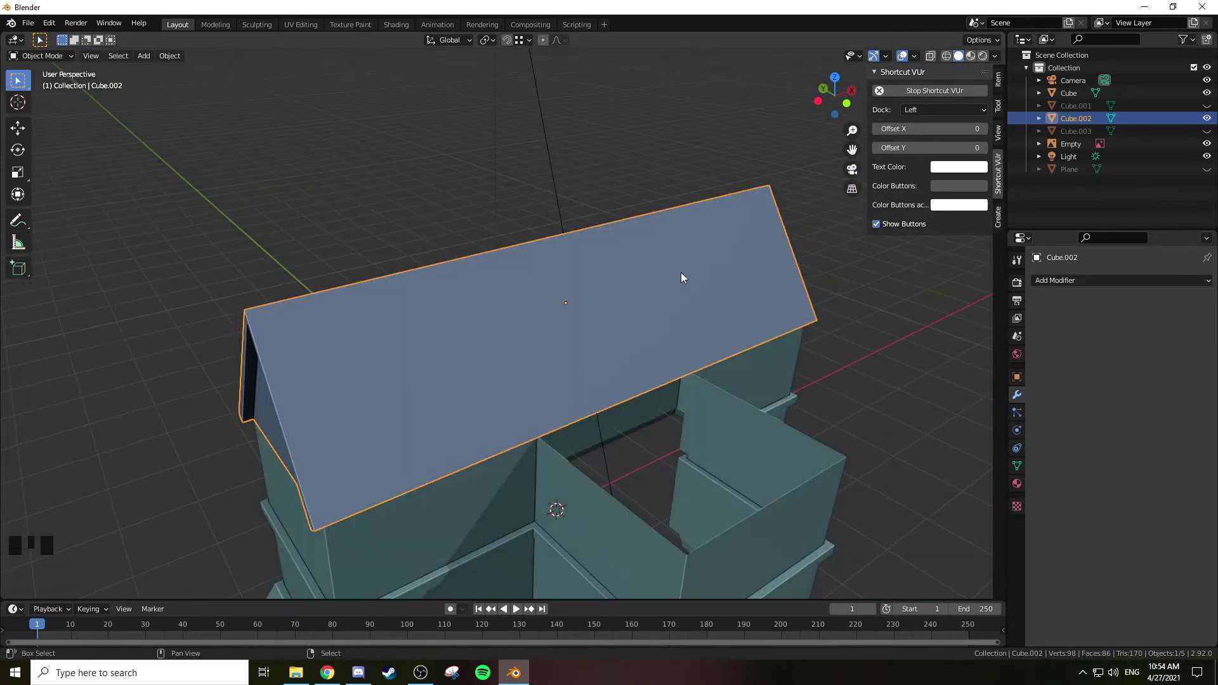
{"action": "key", "text": "shift+d"}
{"action": "right_click", "coordinate": [630, 122]}
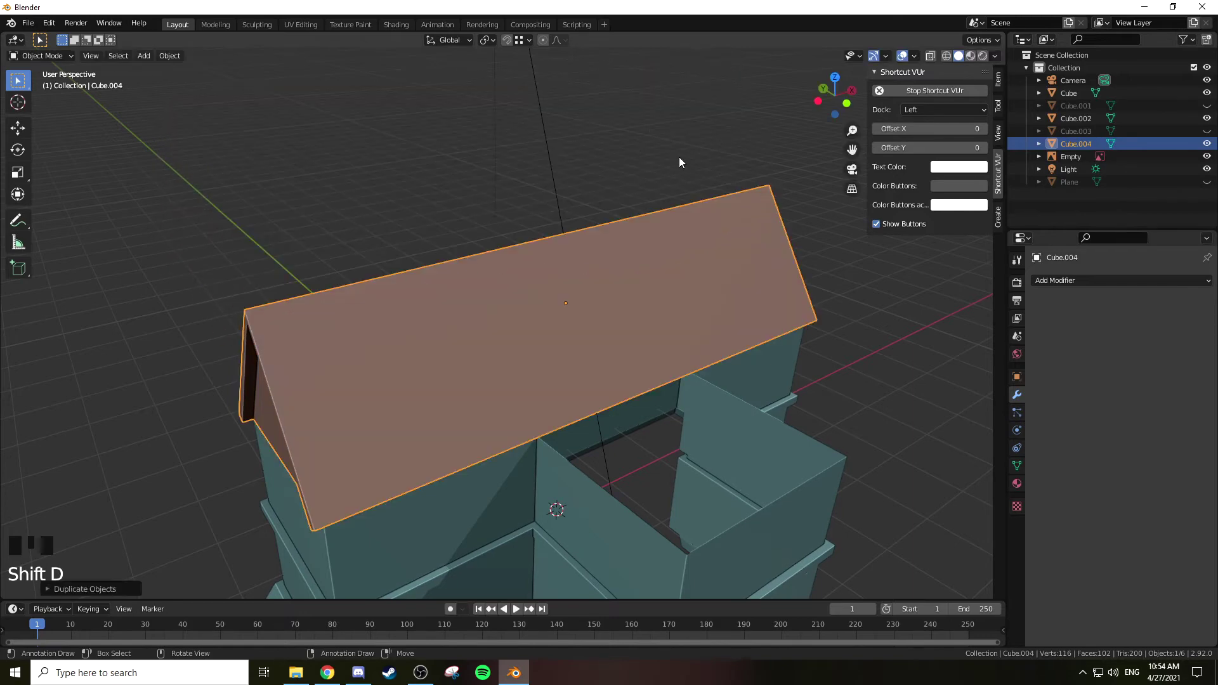
{"action": "key", "text": "Tab"}
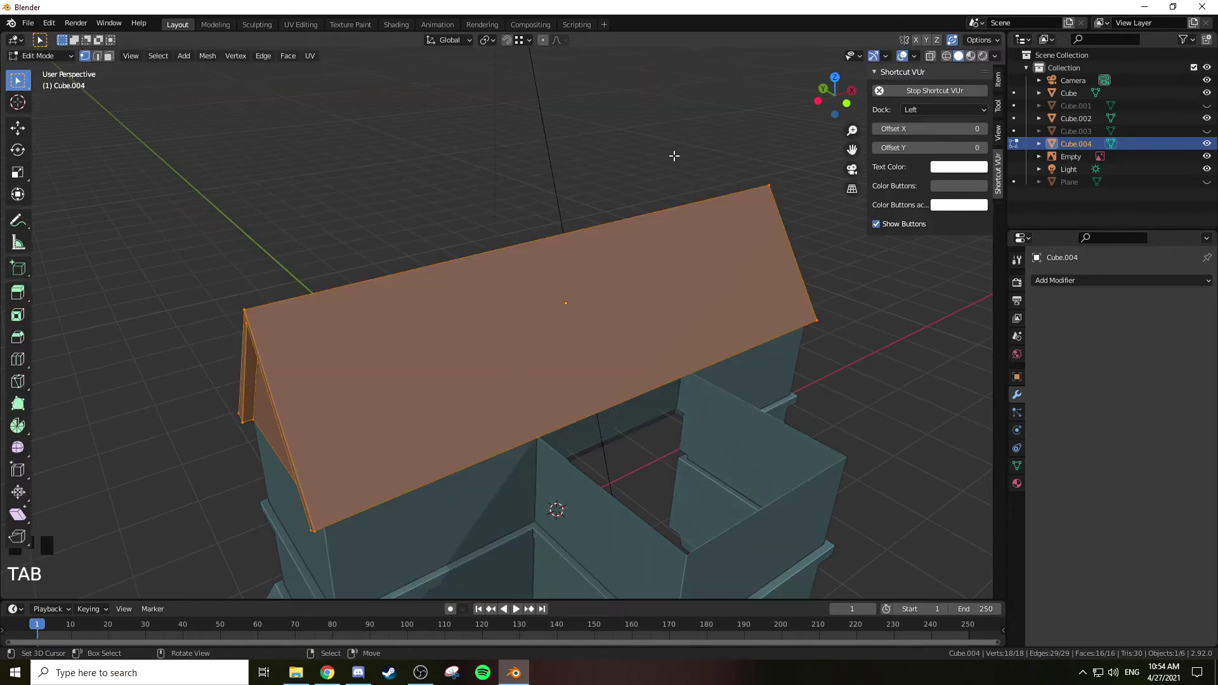
Step: Scale the duplicated roof mesh along the X axis into a thin triangular slab
{"action": "key", "text": "s"}
{"action": "key", "text": "x"}
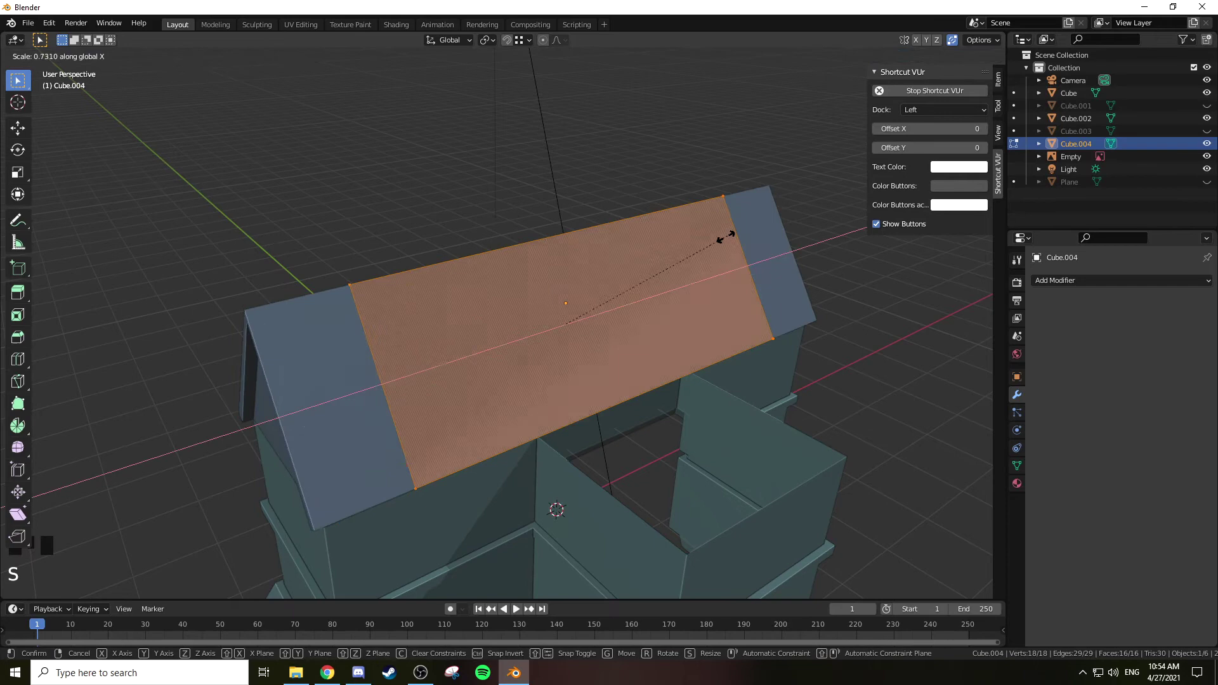
{"action": "left_click", "coordinate": [589, 321]}
{"action": "key", "text": "s"}
{"action": "right_click", "coordinate": [718, 330]}
{"action": "key", "text": "s"}
{"action": "key", "text": "x"}
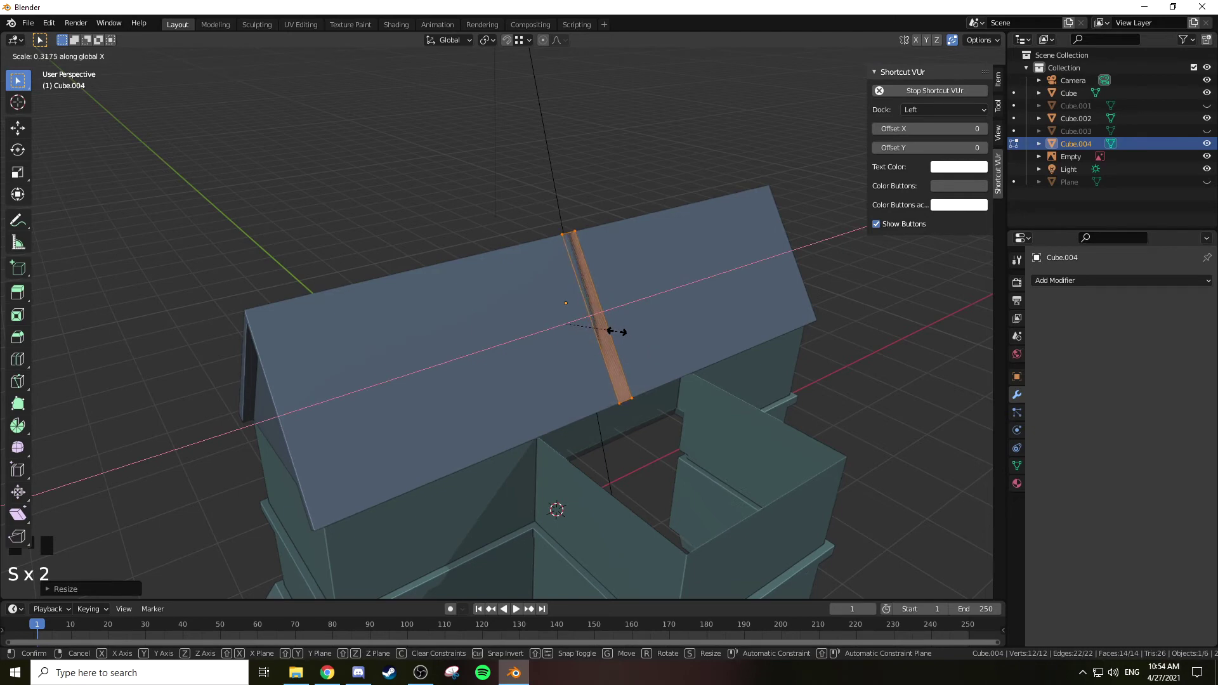
{"action": "left_click", "coordinate": [609, 331]}
Step: Move the thin slab along negative X to just outside the roof's gable end
{"action": "key", "text": "g"}
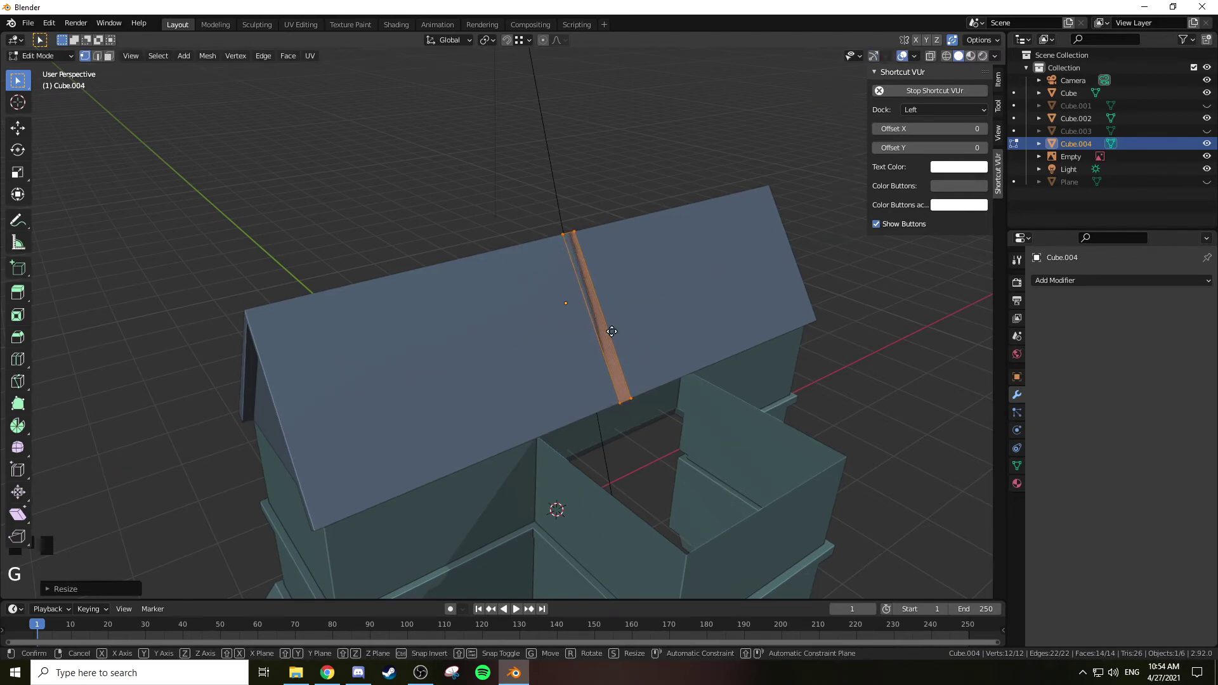
{"action": "key", "text": "x"}
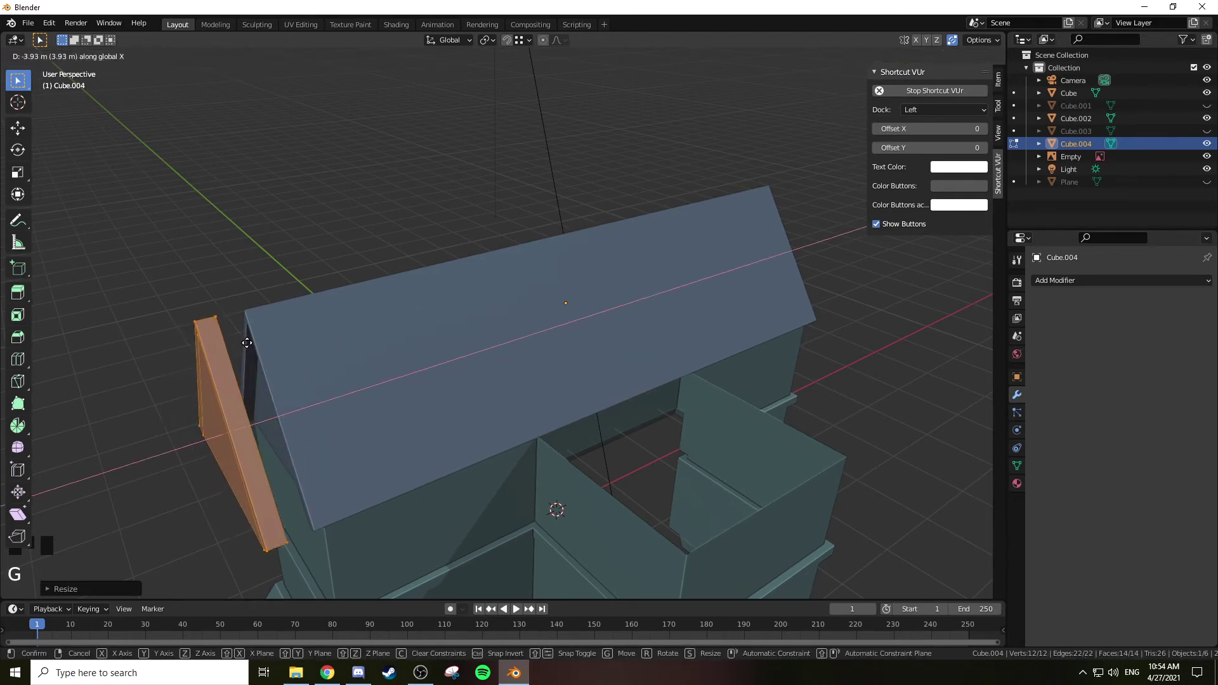
{"action": "left_click", "coordinate": [251, 341]}
{"action": "key", "text": "g"}
{"action": "key", "text": "x"}
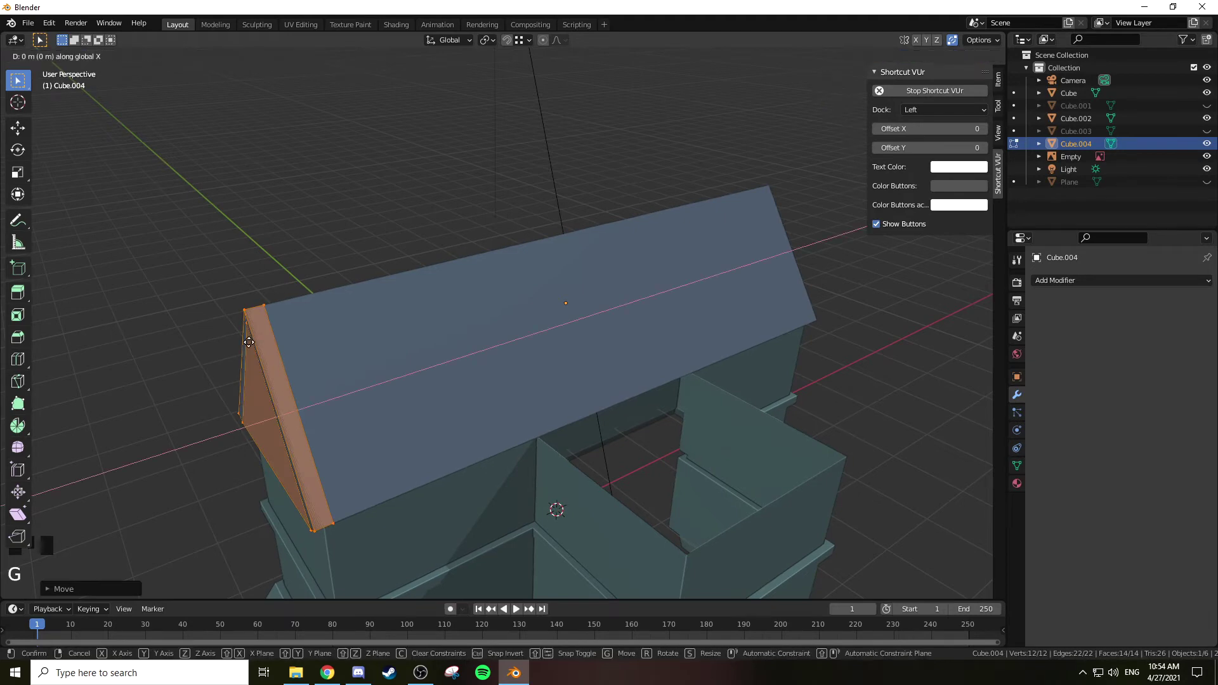
{"action": "left_click", "coordinate": [222, 352]}
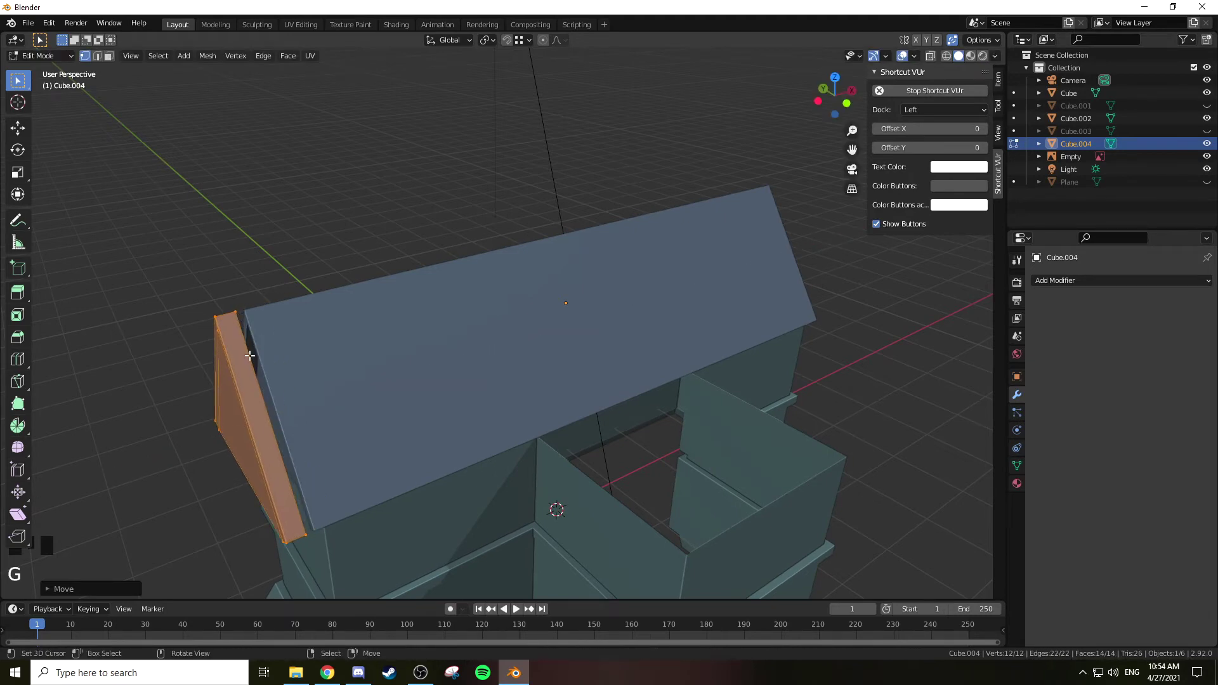
Step: Scale the slab up slightly in the left side view so it overlaps the roof outline
{"action": "key", "text": "KP_1"}
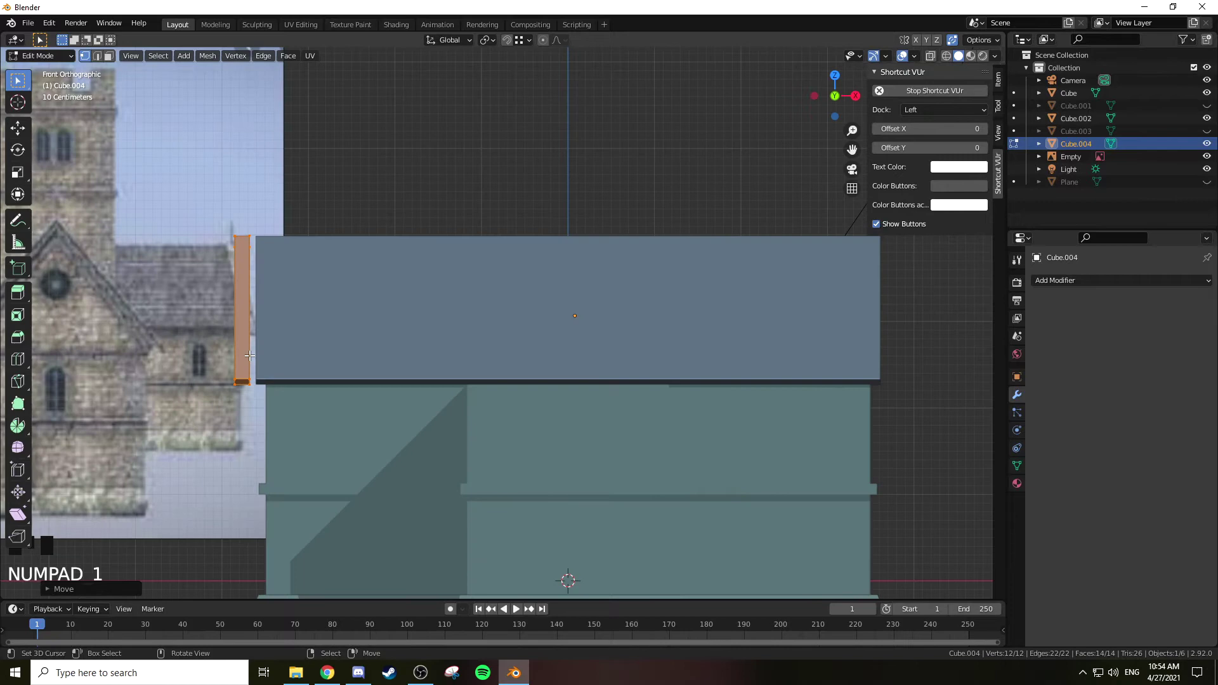
{"action": "key", "text": "KP_3"}
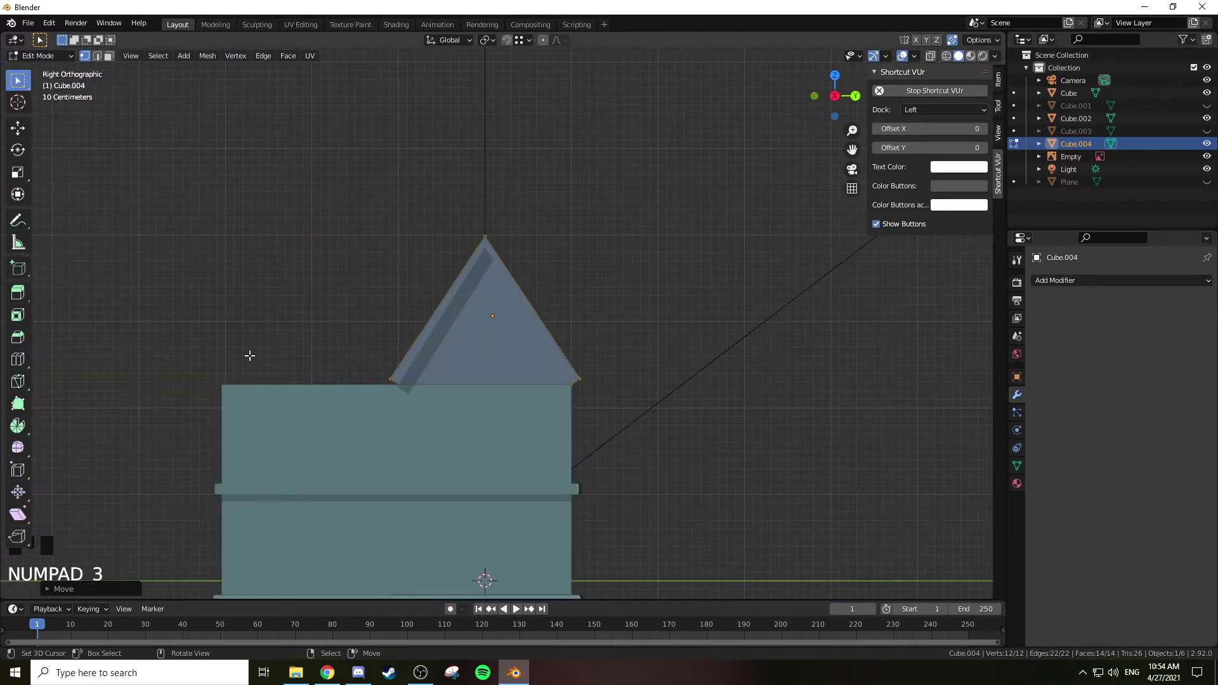
{"action": "key", "text": "KP_9"}
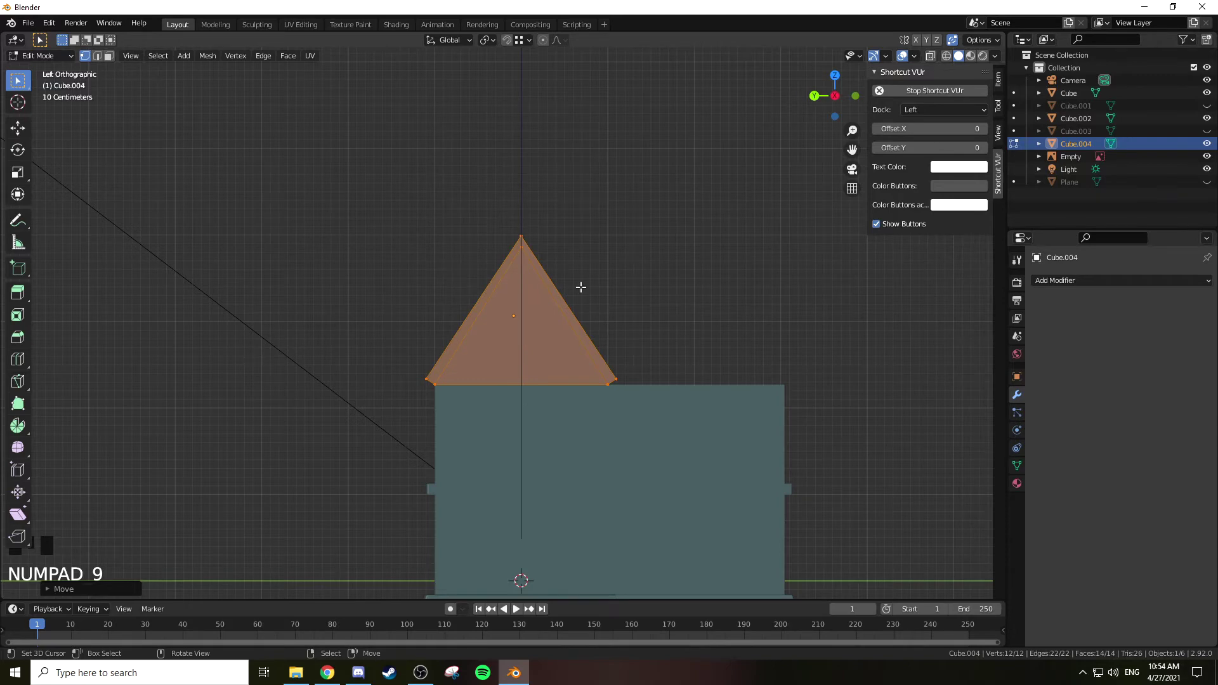
{"action": "scroll", "coordinate": [581, 288], "scroll_direction": "up", "scroll_amount": 2}
{"action": "key", "text": "s"}
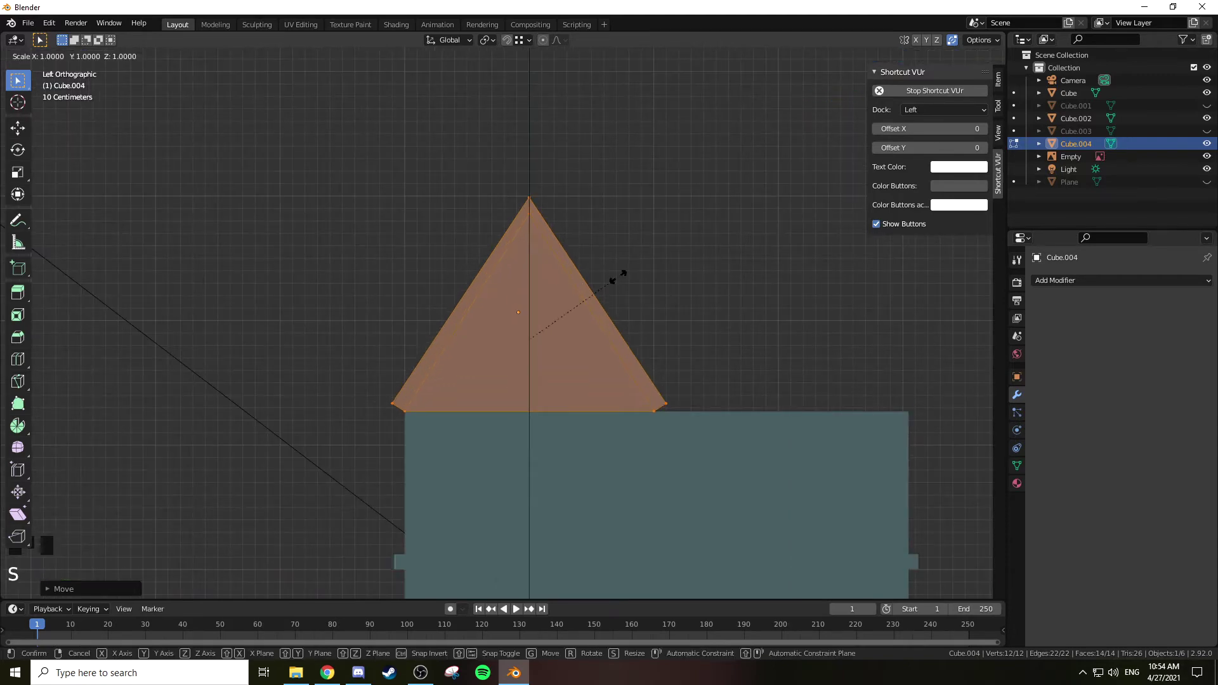
{"action": "left_click", "coordinate": [670, 277]}
Step: Move the slab about 0.07 m along X in the front view, snapping it flush against the roof's end
{"action": "middle_click_drag", "start_coordinate": [682, 275], "coordinate": [628, 247]}
{"action": "key", "text": "KP_1"}
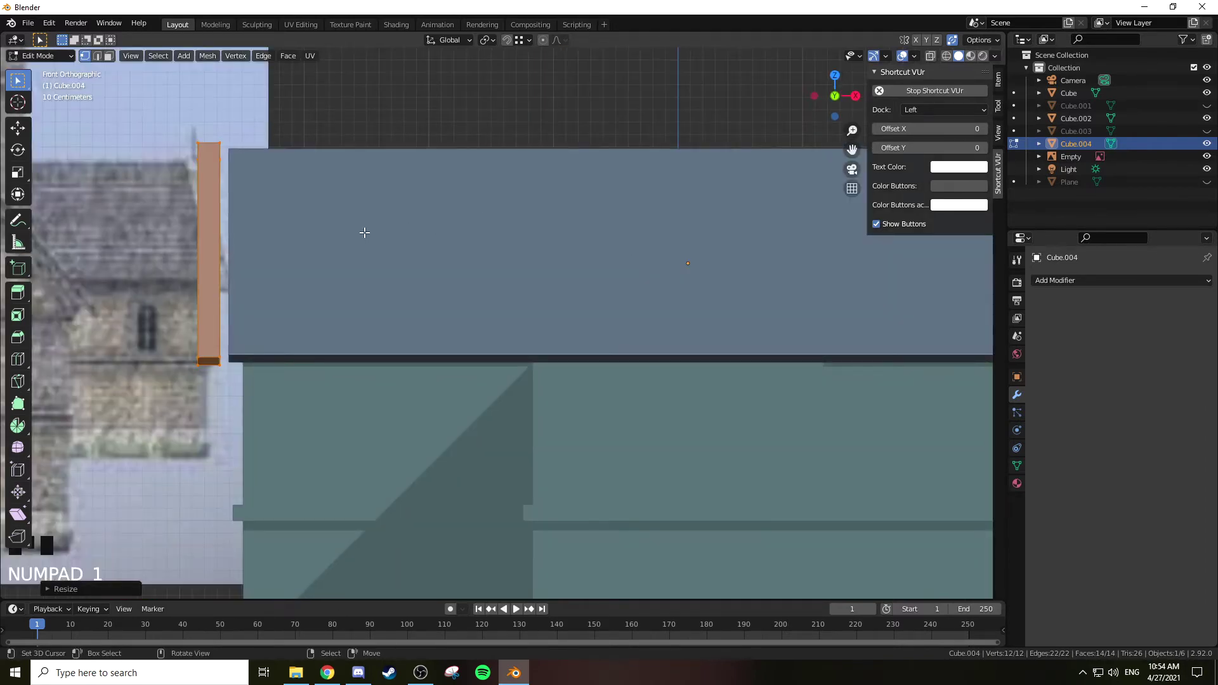
{"action": "key", "text": "g"}
{"action": "key", "text": "x"}
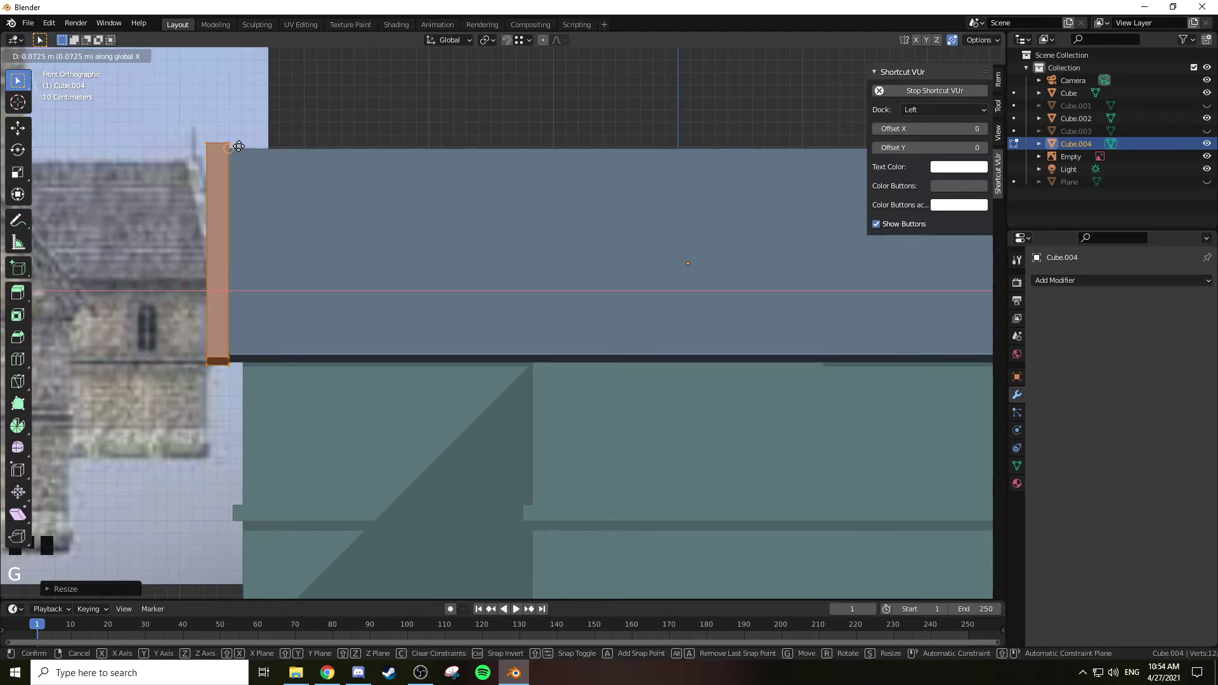
{"action": "left_click", "coordinate": [239, 146]}
Step: Hide the outer triangular face of the gable slab
{"action": "scroll", "coordinate": [329, 184], "scroll_direction": "down", "scroll_amount": 4}
{"action": "key", "text": "Tab"}
{"action": "middle_click_drag", "start_coordinate": [329, 184], "coordinate": [459, 222]}
{"action": "scroll", "coordinate": [486, 250], "scroll_direction": "up", "scroll_amount": 2}
{"action": "key", "text": "Tab"}
{"action": "key", "text": "3"}
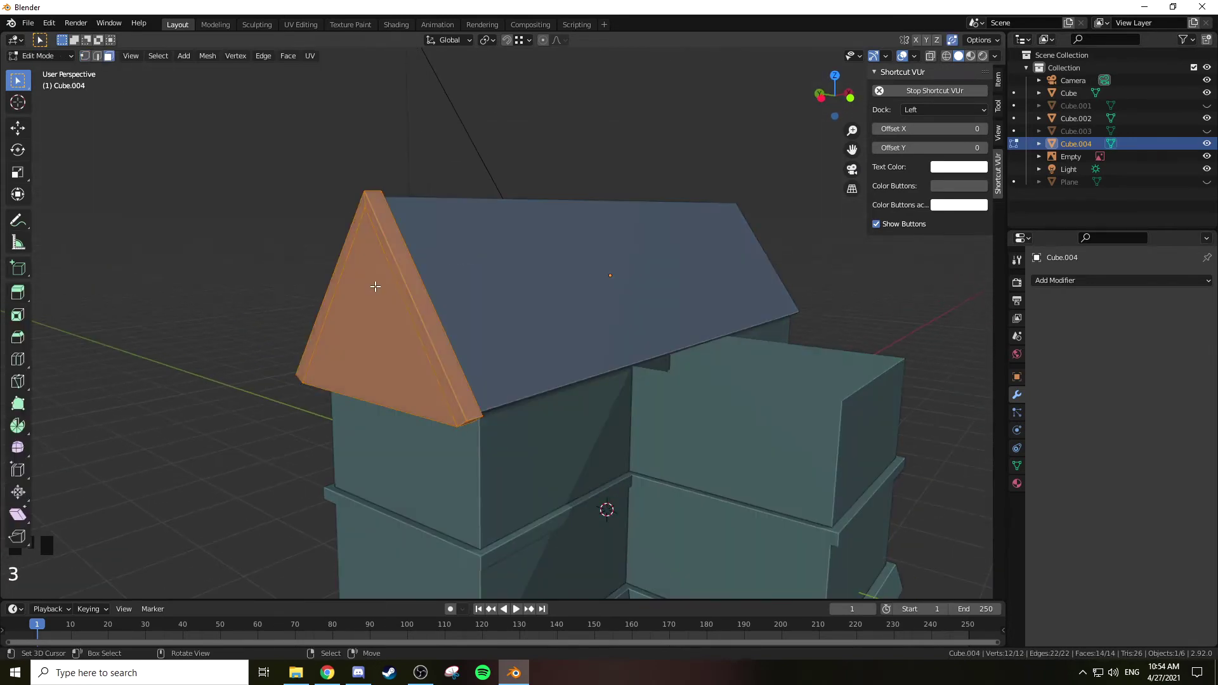
{"action": "right_click", "coordinate": [375, 286]}
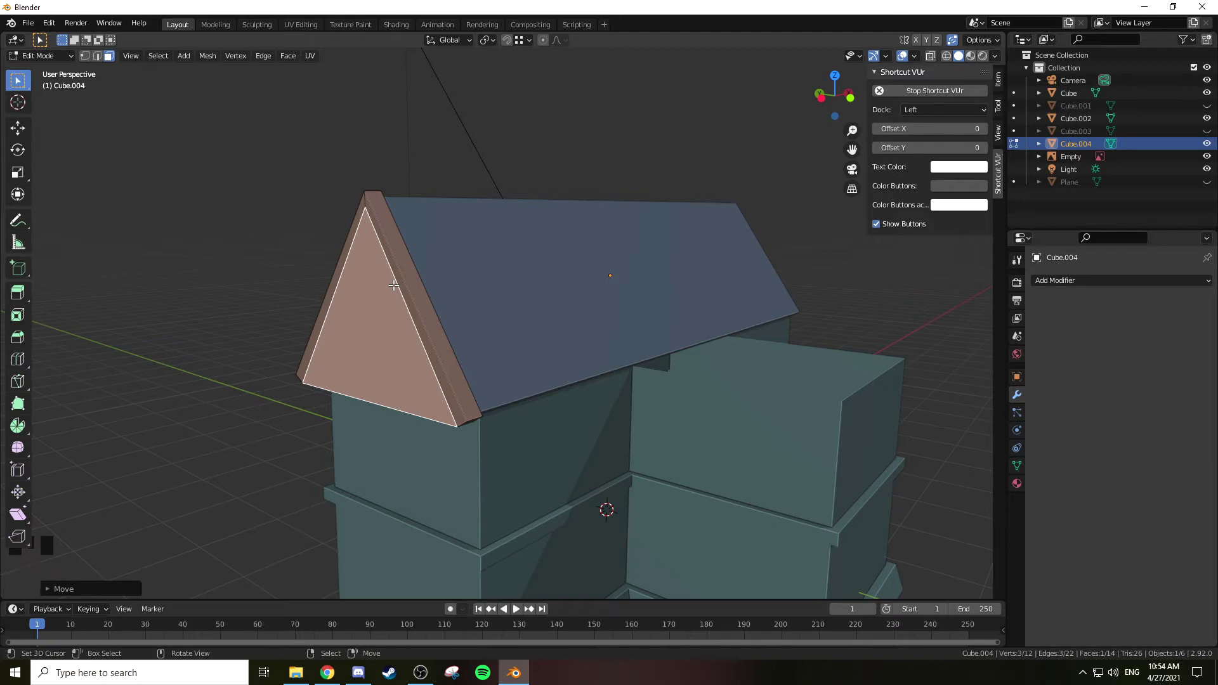
{"action": "key", "text": "h"}
Step: Delete the slab's bottom face and the leftover bottom edge to open the gable frame's underside
{"action": "middle_click_drag", "start_coordinate": [393, 285], "coordinate": [358, 385]}
{"action": "scroll", "coordinate": [358, 384], "scroll_direction": "up", "scroll_amount": 2}
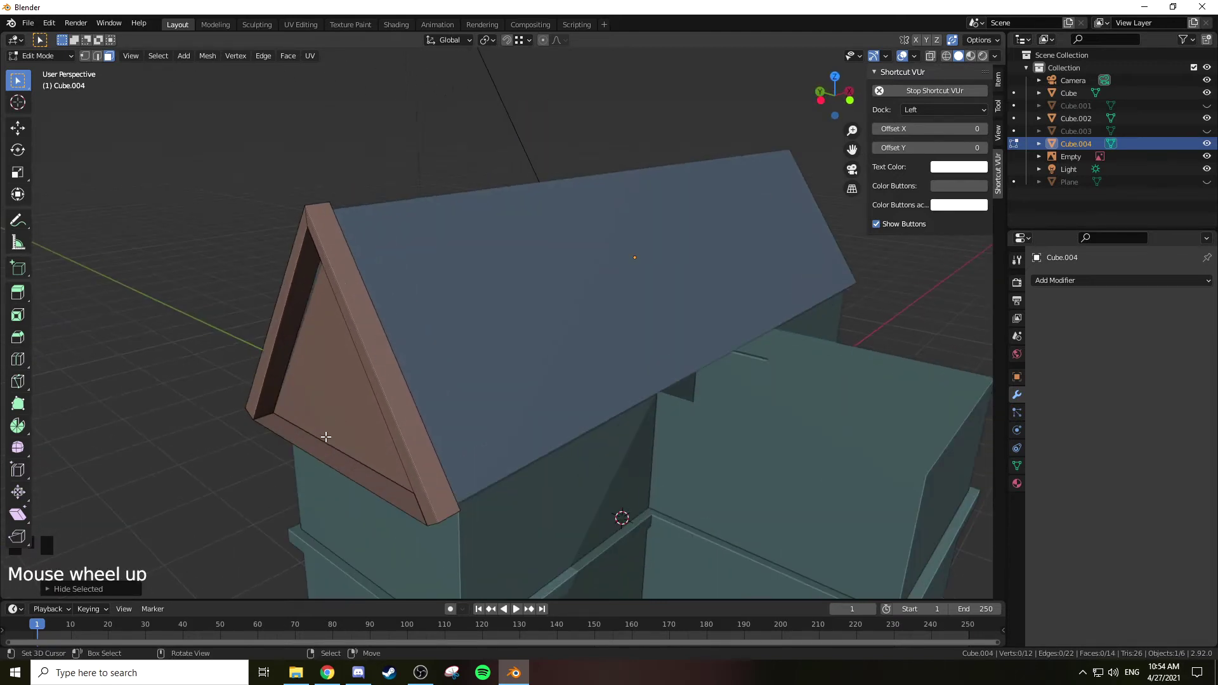
{"action": "right_click", "coordinate": [320, 449]}
{"action": "key", "text": "x"}
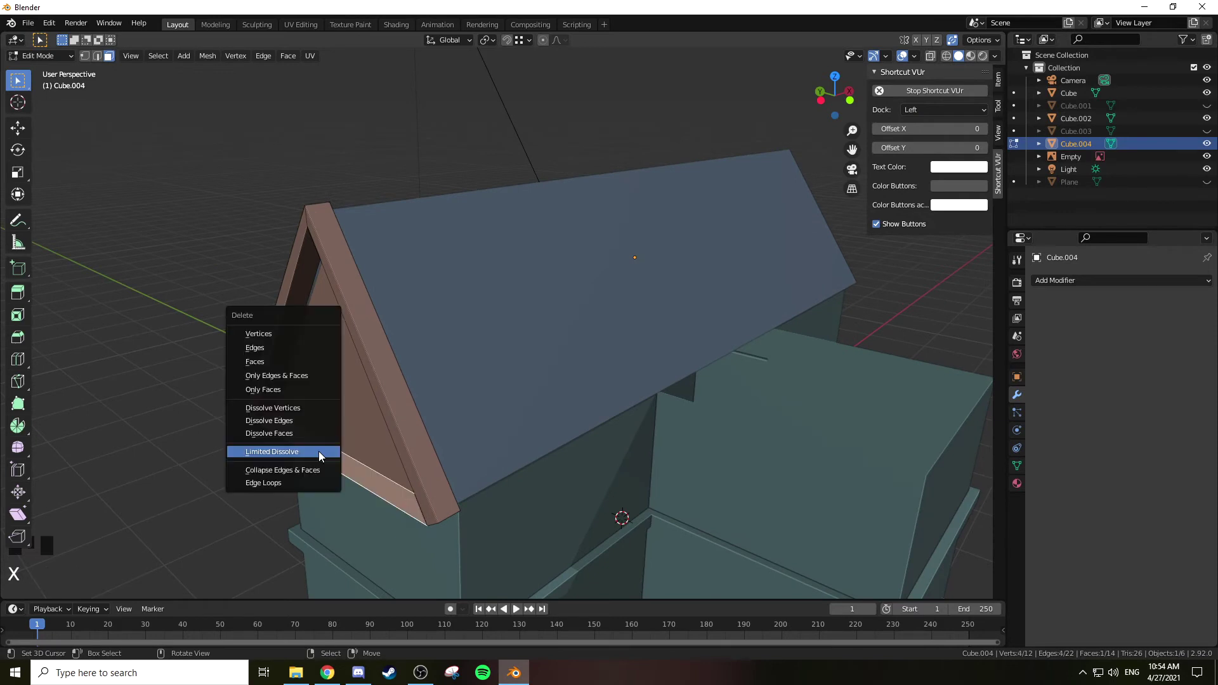
{"action": "left_click", "coordinate": [285, 360]}
{"action": "middle_click_drag", "start_coordinate": [285, 360], "coordinate": [316, 355]}
{"action": "key", "text": "2"}
{"action": "right_click", "coordinate": [338, 422]}
{"action": "key", "text": "x"}
{"action": "left_click", "coordinate": [345, 422]}
{"action": "middle_click_drag", "start_coordinate": [332, 403], "coordinate": [335, 368]}
{"action": "key", "text": "x"}
{"action": "left_click", "coordinate": [297, 421]}
Step: Delete the inner triangular face of the slab, leaving only the sloped gable trim, and leave mesh editing
{"action": "right_click", "coordinate": [348, 294]}
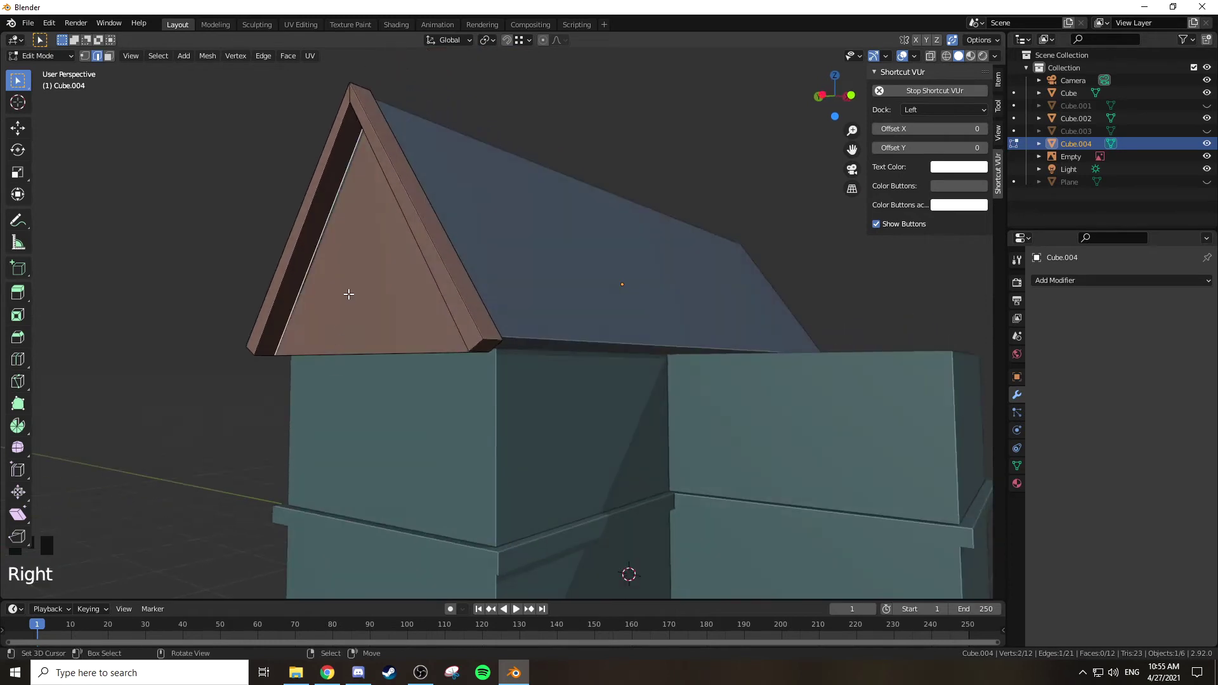
{"action": "key", "text": "3"}
{"action": "right_click", "coordinate": [361, 290]}
{"action": "key", "text": "x"}
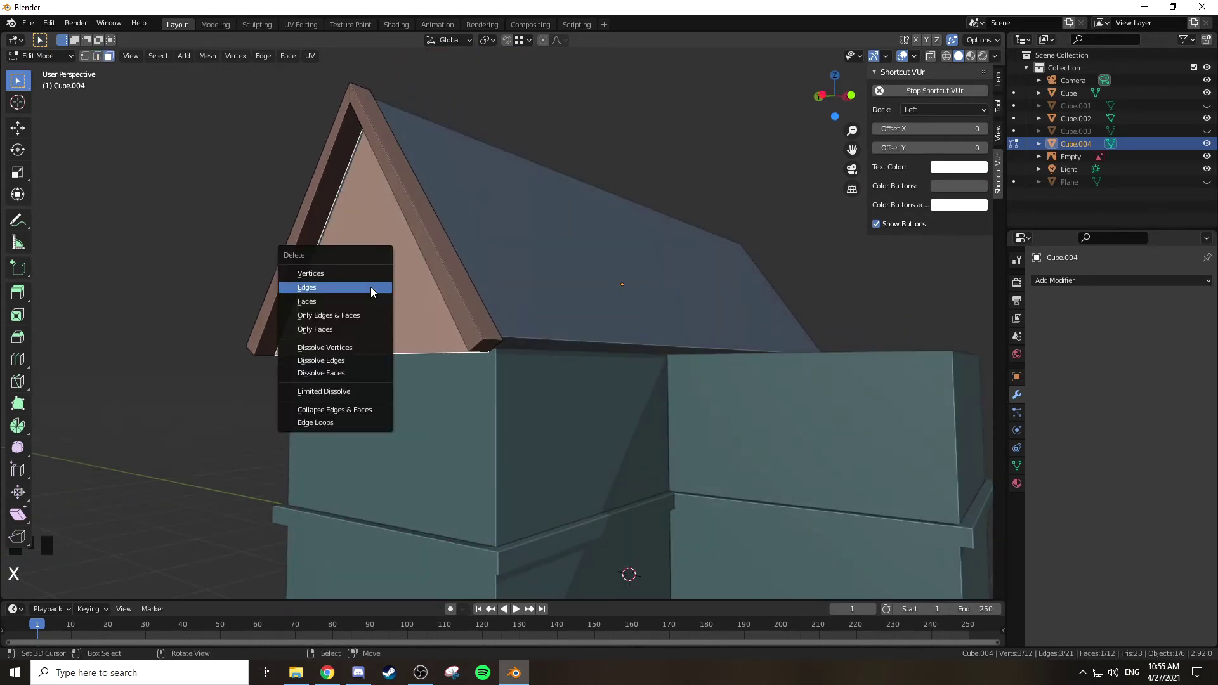
{"action": "left_click", "coordinate": [364, 302]}
{"action": "middle_click_drag", "start_coordinate": [361, 288], "coordinate": [454, 296]}
{"action": "key", "text": "Tab"}
Step: Select the gable trim object and nudge it along the Z axis in the left side view
{"action": "scroll", "coordinate": [359, 330], "scroll_direction": "down", "scroll_amount": 2}
{"action": "key", "text": "a"}
{"action": "key", "text": "a"}
{"action": "key", "text": "a"}
{"action": "key", "text": "KP_9"}
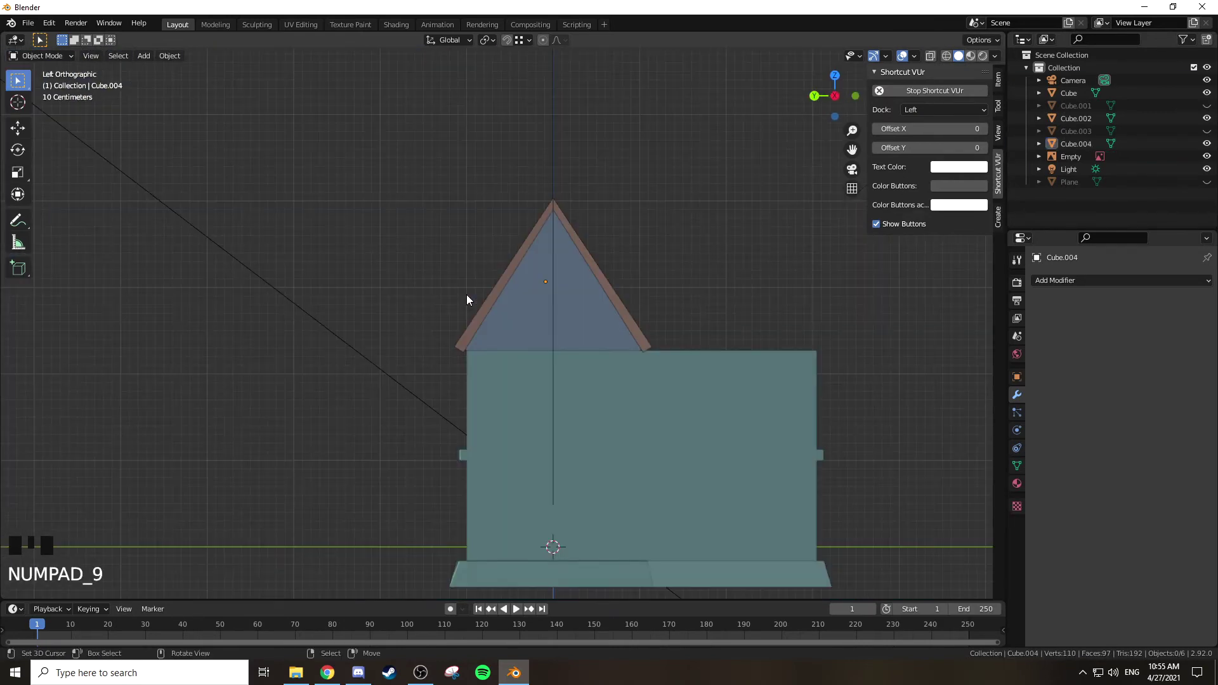
{"action": "scroll", "coordinate": [466, 294], "scroll_direction": "up", "scroll_amount": 6}
{"action": "key", "text": "Tab"}
{"action": "key", "text": "Tab"}
{"action": "left_click", "coordinate": [786, 170]}
{"action": "middle_click_drag", "start_coordinate": [722, 236], "coordinate": [618, 279], "text": "shift"}
{"action": "key", "text": "g"}
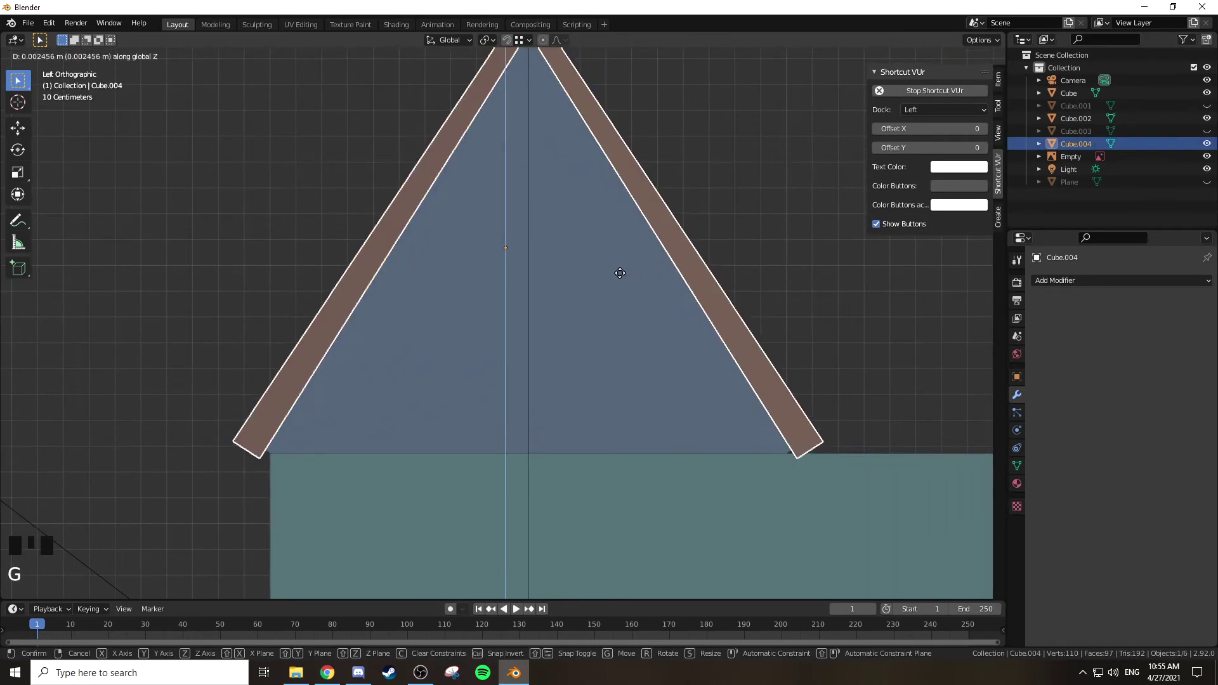
{"action": "key", "text": "z"}
{"action": "left_click", "coordinate": [747, 261]}
Step: Duplicate the gable trim and shift the copy along X to the opposite end of the roof
{"action": "scroll", "coordinate": [748, 261], "scroll_direction": "down", "scroll_amount": 3}
{"action": "middle_click_drag", "start_coordinate": [733, 255], "coordinate": [448, 291]}
{"action": "key", "text": "Tab"}
{"action": "scroll", "coordinate": [674, 275], "scroll_direction": "down", "scroll_amount": 3}
{"action": "key", "text": "Tab"}
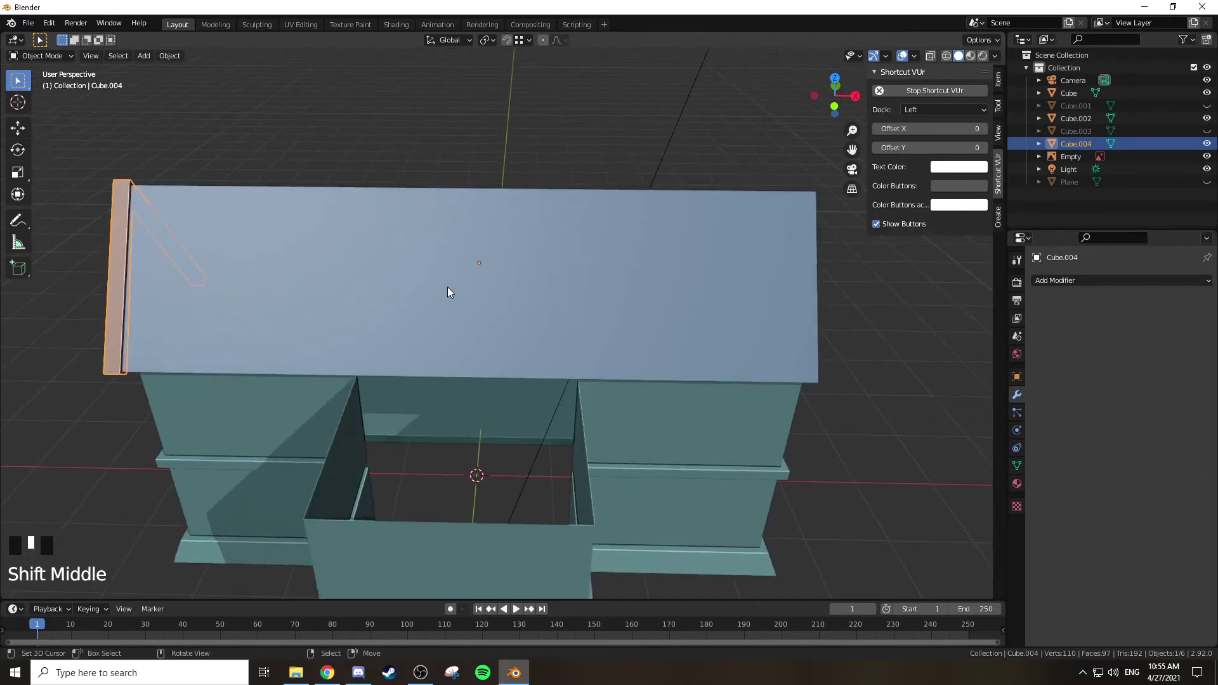
{"action": "key", "text": "KP_1"}
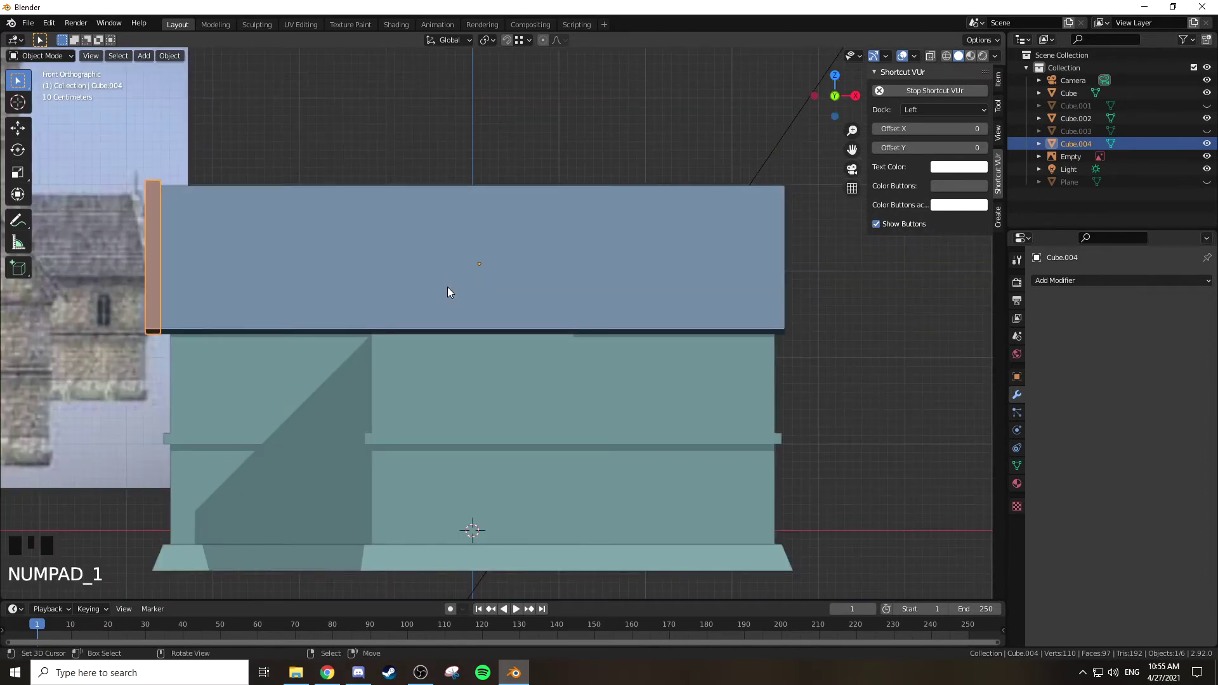
{"action": "key", "text": "shift+d"}
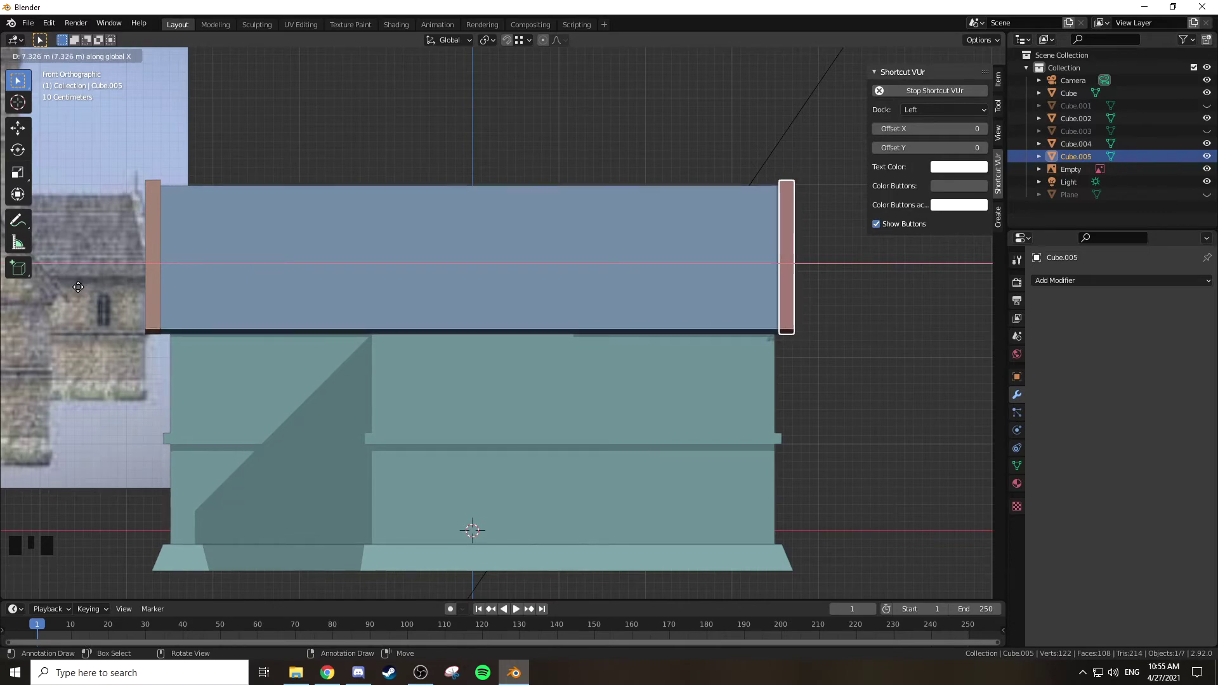
{"action": "left_click", "coordinate": [83, 293]}
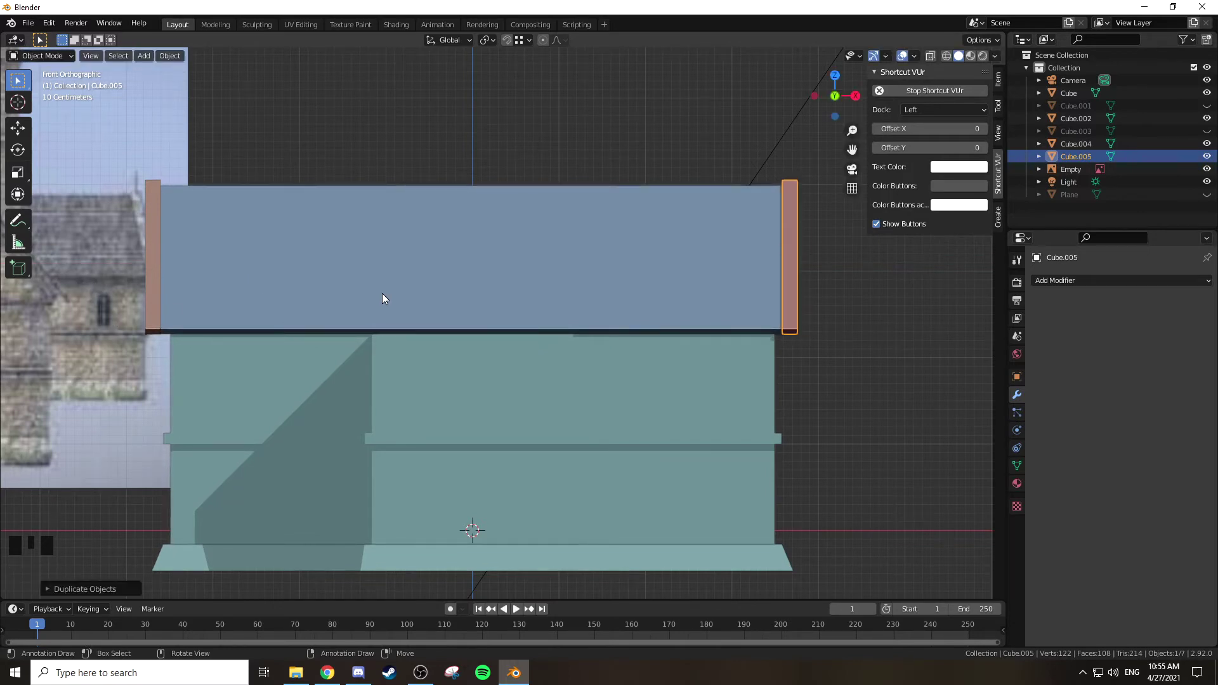
Step: Reposition the copied trim along X so it sits against the roof's opposite gable end
{"action": "key", "text": "g"}
{"action": "left_click", "coordinate": [678, 315]}
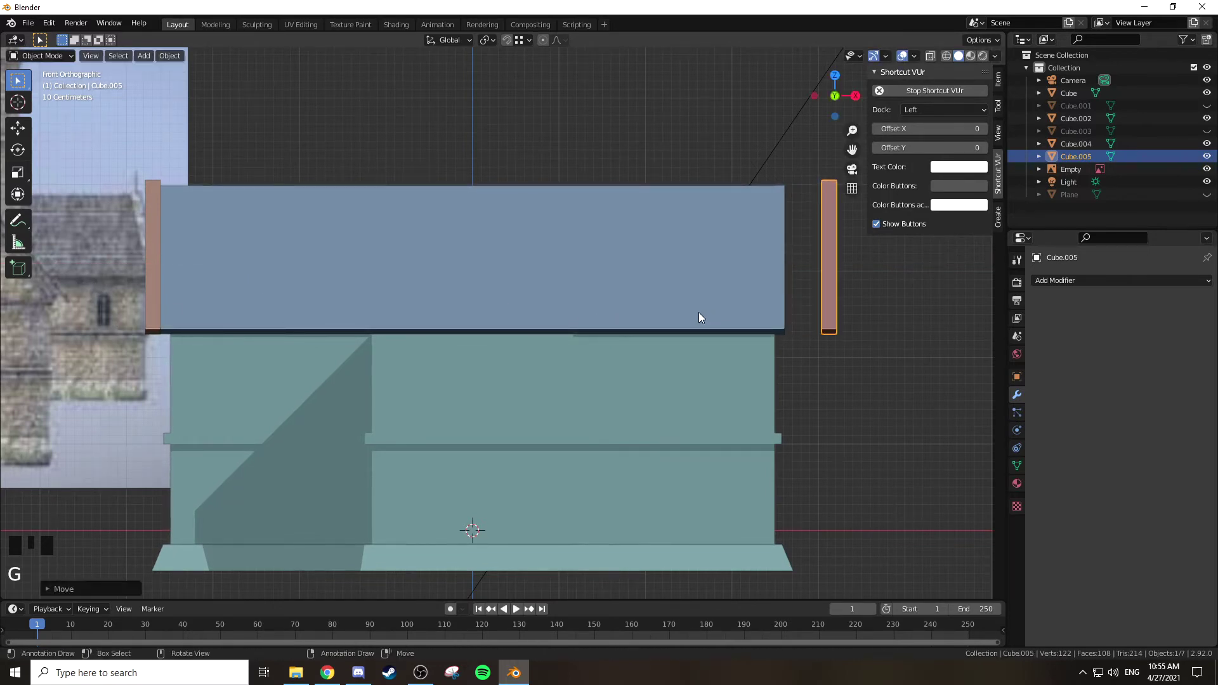
{"action": "key", "text": "g"}
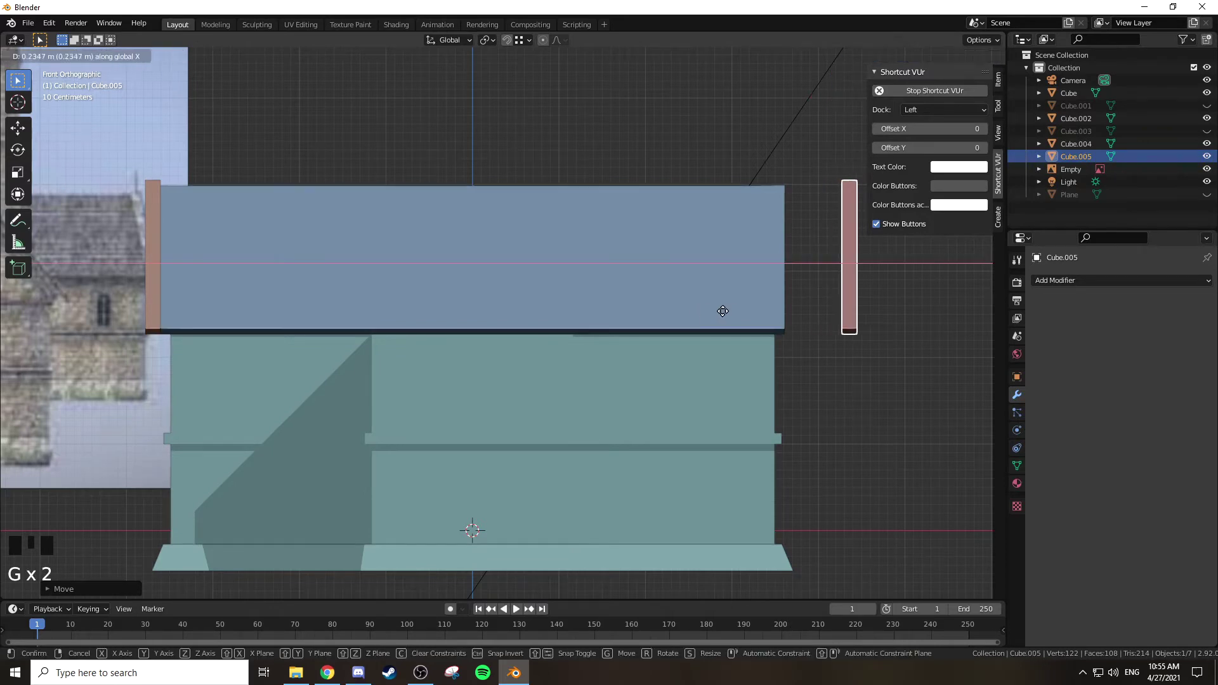
{"action": "left_click", "coordinate": [781, 318]}
{"action": "middle_click_drag", "start_coordinate": [781, 319], "coordinate": [682, 303]}
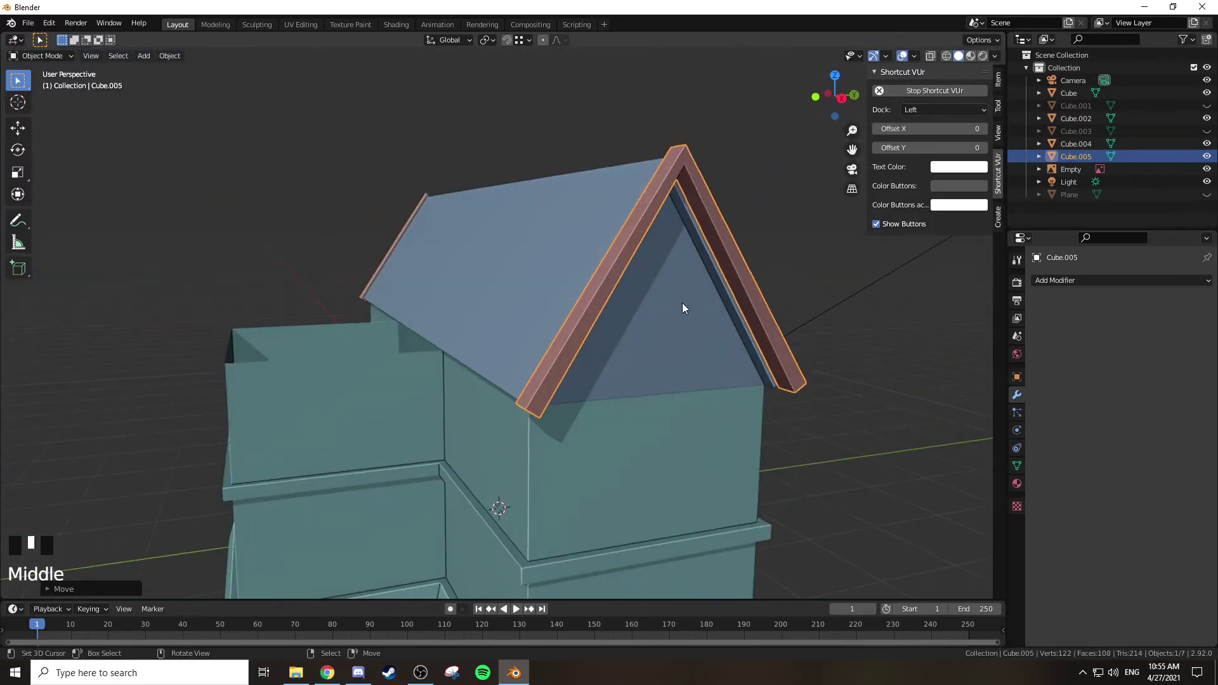
Step: Inspect the gable trim at both ends of the main roof from several angles
{"action": "middle_click_drag", "start_coordinate": [797, 321], "coordinate": [790, 286]}
{"action": "key", "text": "Tab"}
{"action": "key", "text": "Tab"}
{"action": "key", "text": "Tab"}
{"action": "middle_click_drag", "start_coordinate": [790, 238], "coordinate": [564, 272]}
{"action": "key", "text": "Tab"}
{"action": "key", "text": "Tab"}
{"action": "key", "text": "Tab"}
{"action": "scroll", "coordinate": [535, 326], "scroll_direction": "down", "scroll_amount": 6}
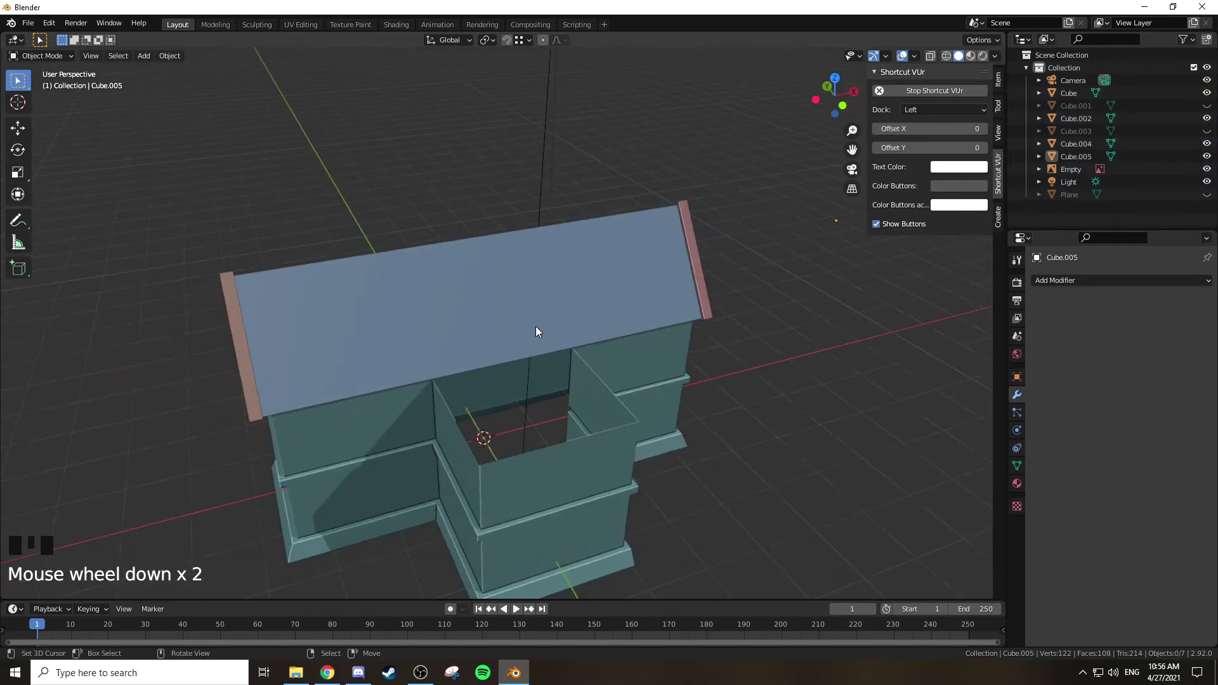
Step: Unhide all hidden objects of the building and hide only the ground plane again
{"action": "scroll", "coordinate": [635, 269], "scroll_direction": "up", "scroll_amount": 2}
{"action": "scroll", "coordinate": [636, 269], "scroll_direction": "up", "scroll_amount": 2}
{"action": "key", "text": "alt+h"}
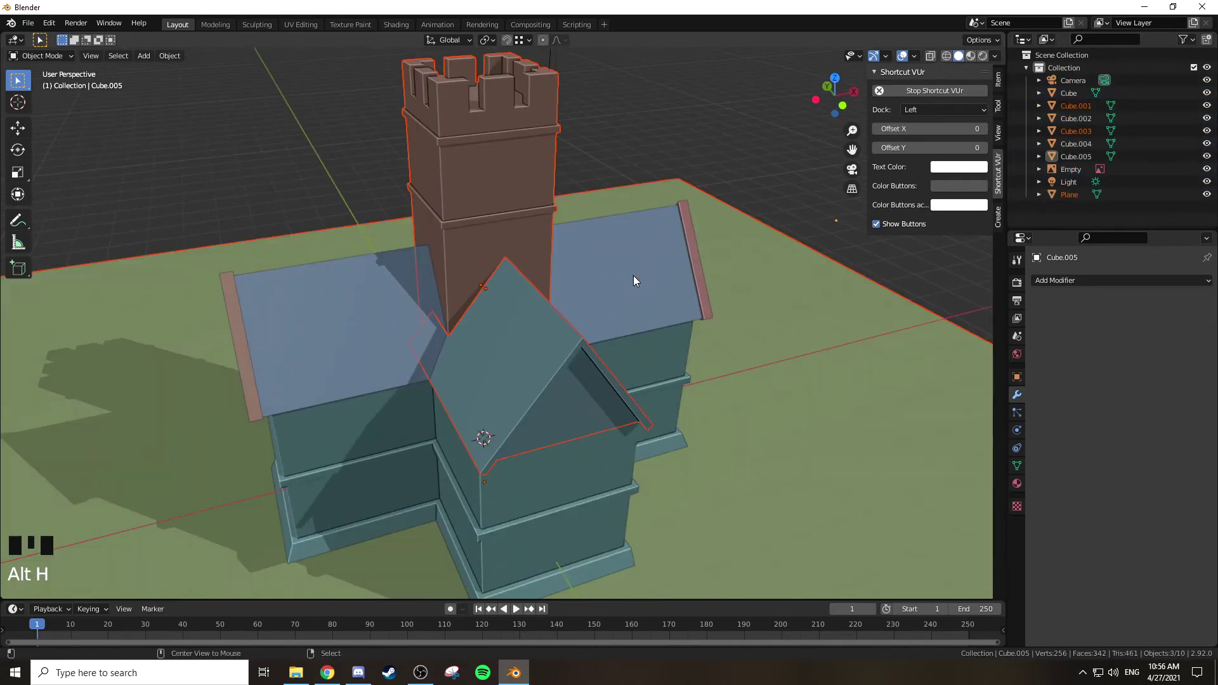
{"action": "right_click", "coordinate": [763, 258]}
{"action": "left_click", "coordinate": [1207, 196]}
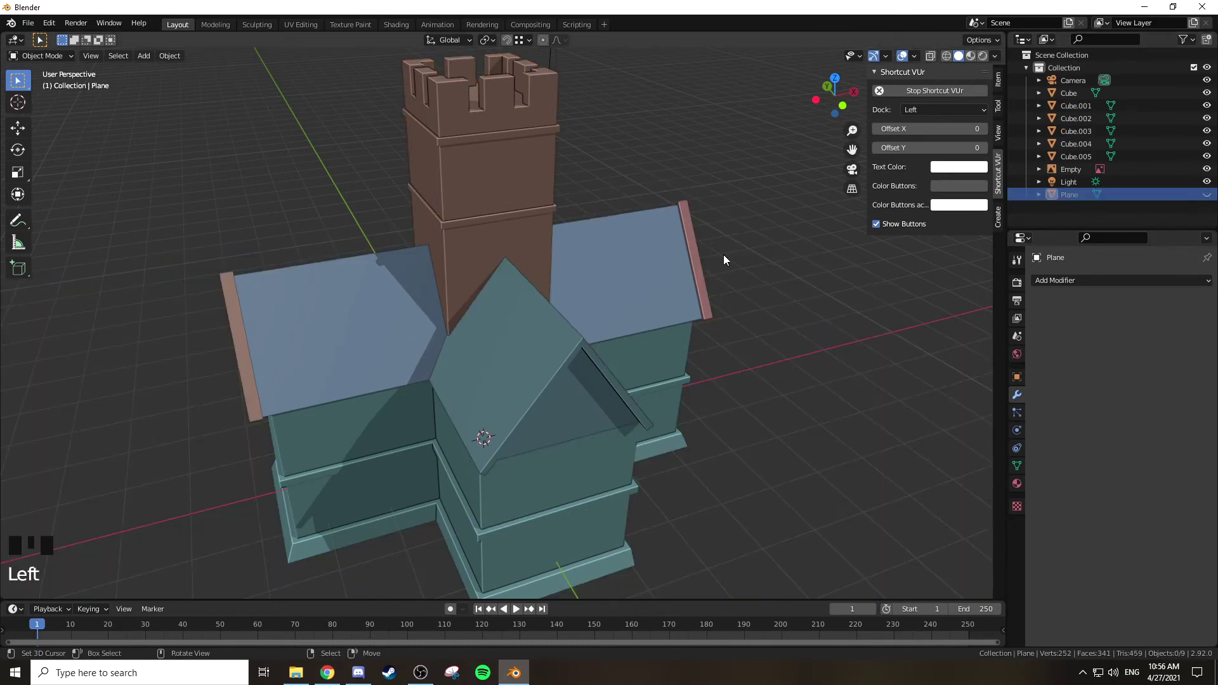
{"action": "scroll", "coordinate": [718, 257], "scroll_direction": "up", "scroll_amount": 2, "text": "shift"}
{"action": "middle_click_drag", "start_coordinate": [717, 261], "coordinate": [628, 269], "text": "shift"}
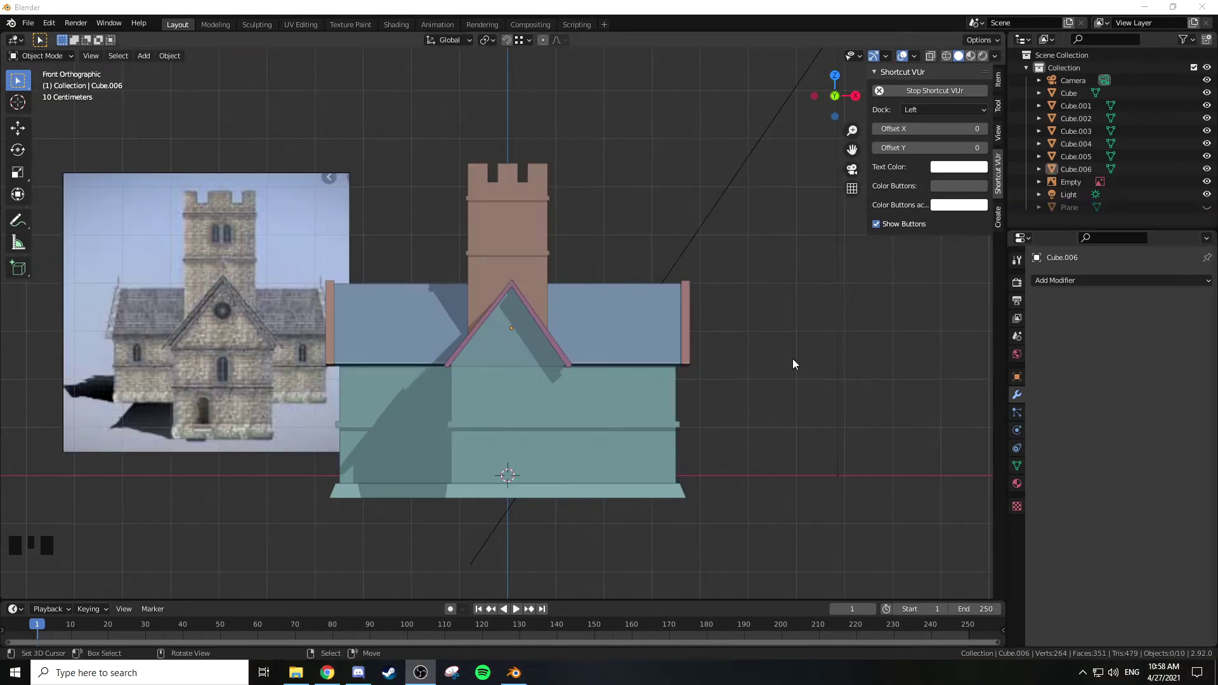
Step: Add a plane mesh in the front view and move it into the empty space beside the building
{"action": "middle_click_drag", "start_coordinate": [713, 307], "coordinate": [636, 366]}
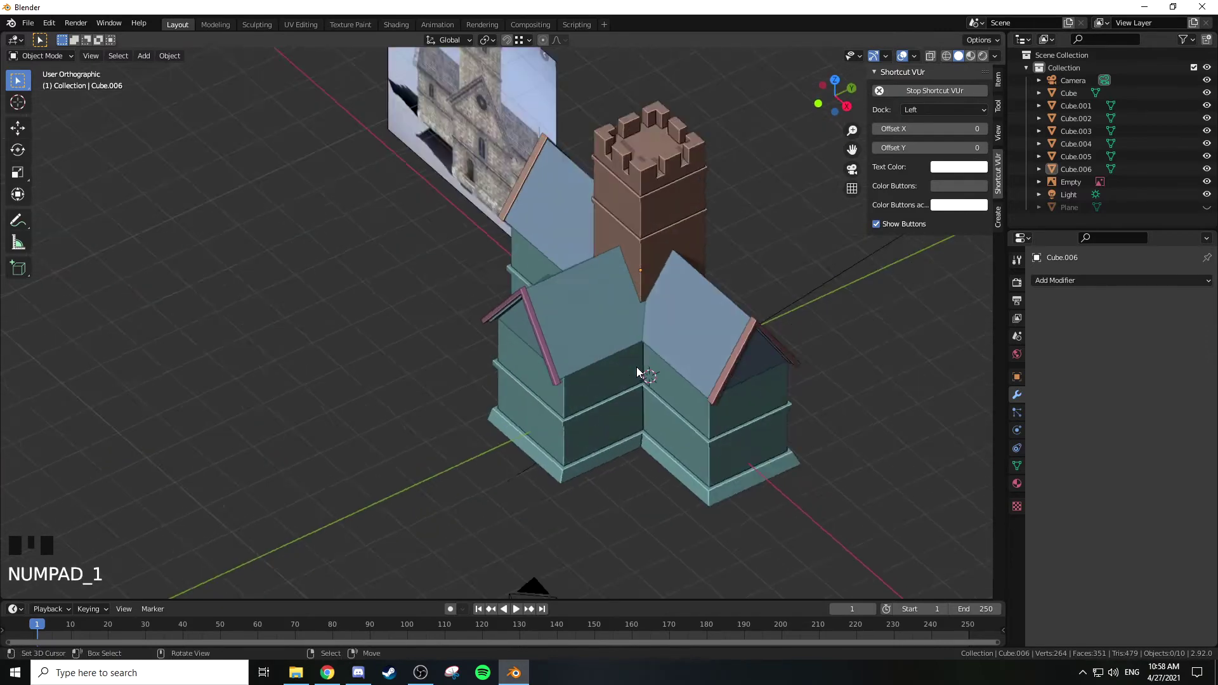
{"action": "key", "text": "KP_1"}
{"action": "key", "text": "shift+a"}
{"action": "mouse_move", "coordinate": [572, 303]}
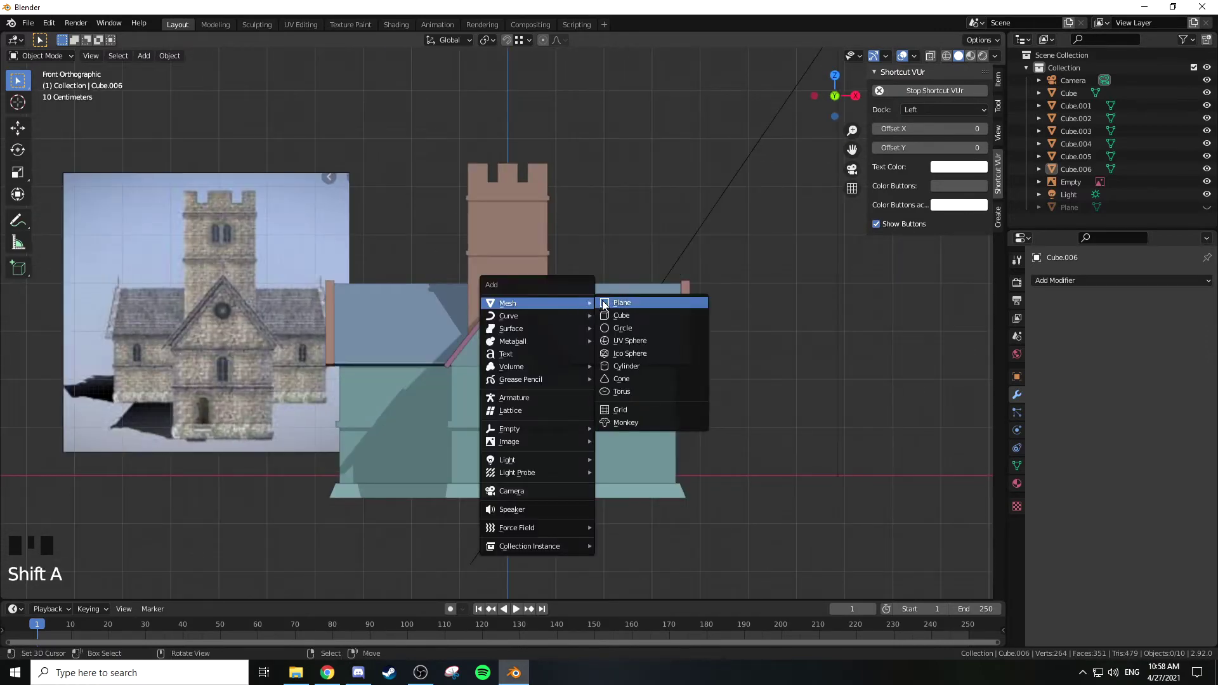
{"action": "left_click", "coordinate": [621, 303]}
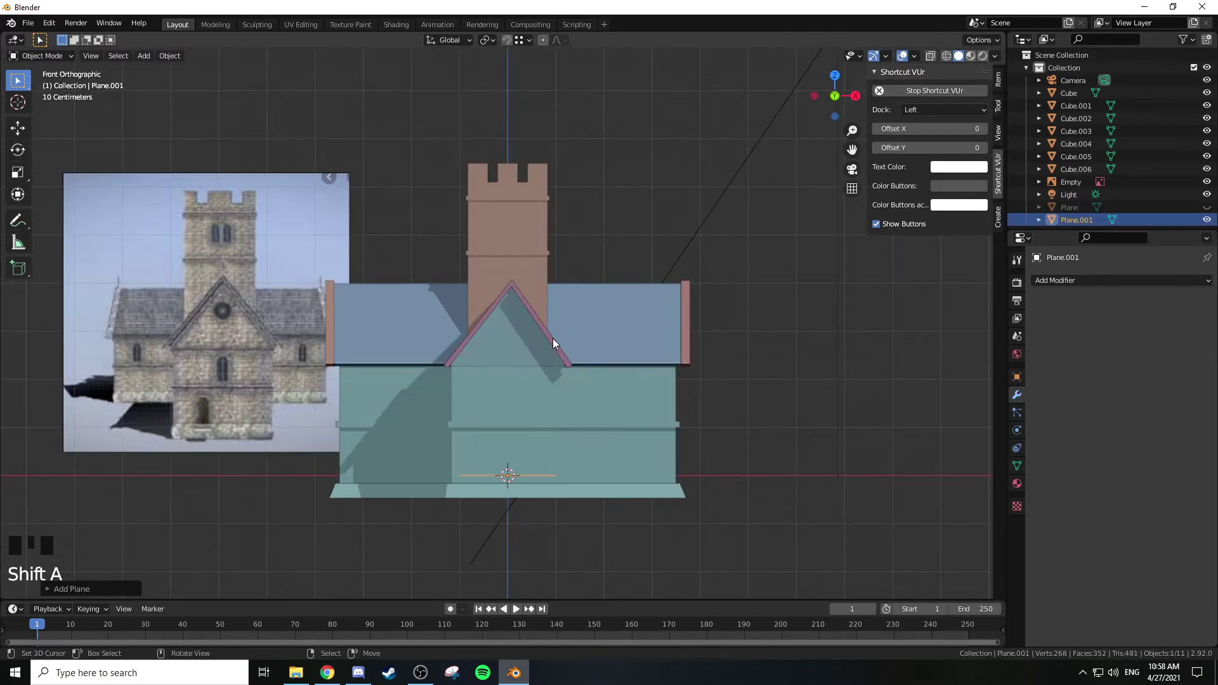
{"action": "key", "text": "g"}
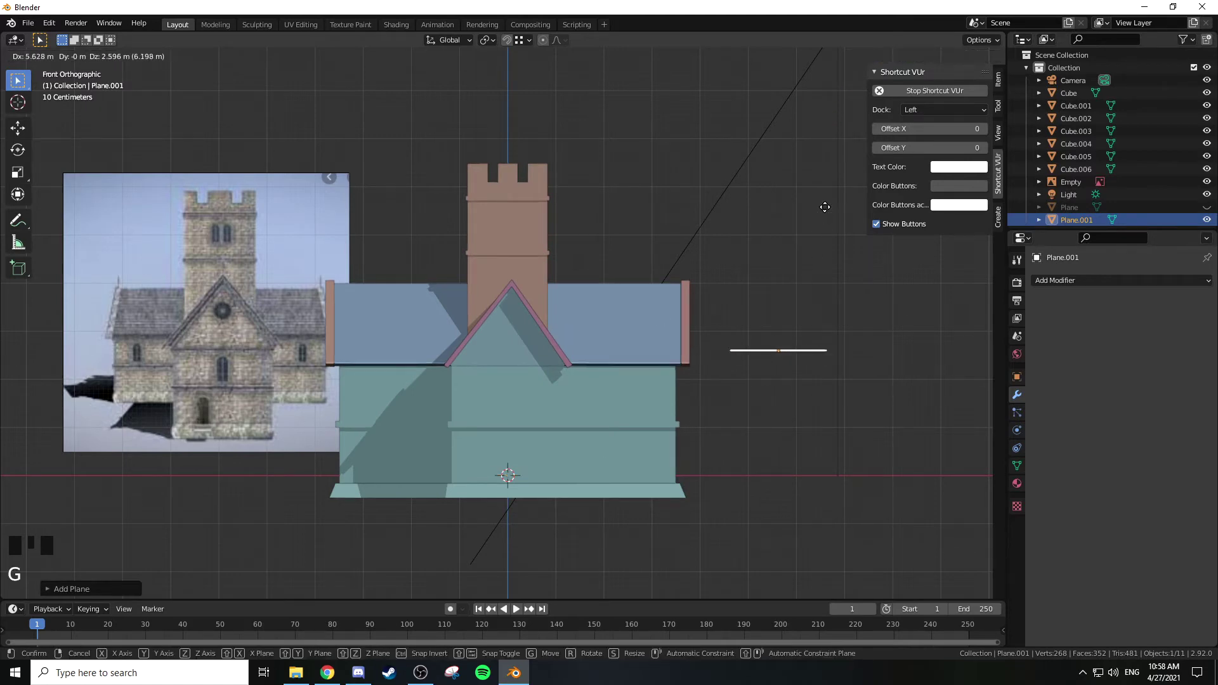
{"action": "left_click", "coordinate": [826, 203]}
Step: Rotate the new plane 90 degrees about the X axis so it stands upright
{"action": "key", "text": "r"}
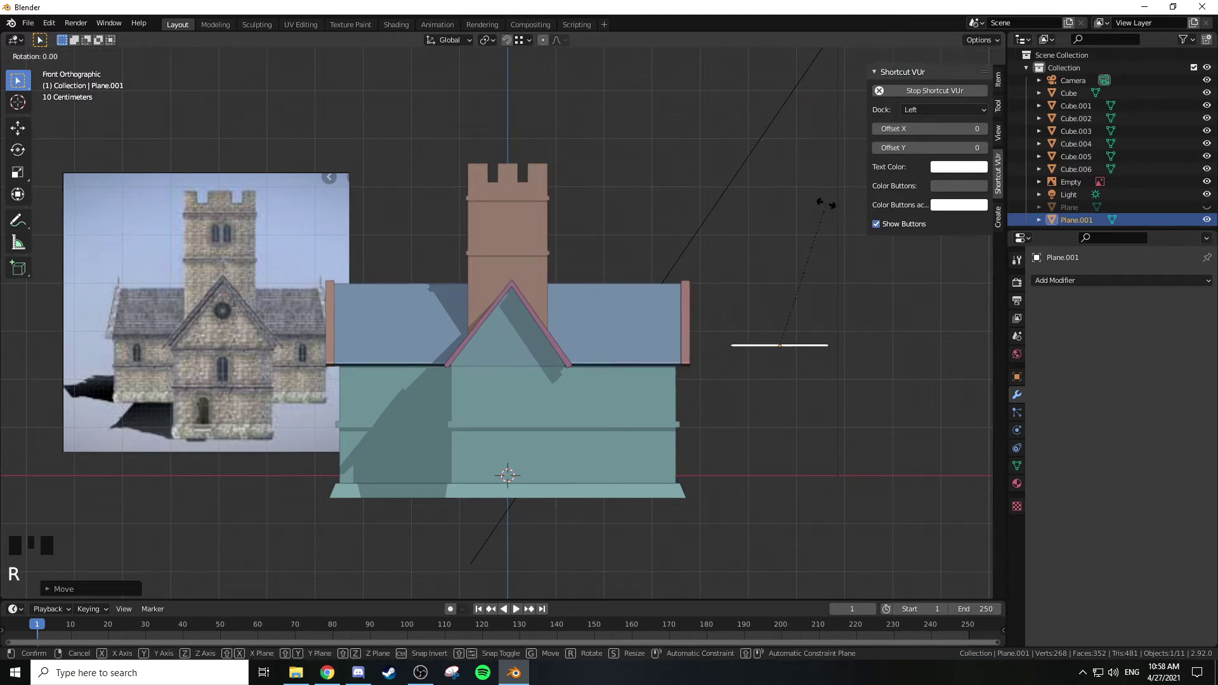
{"action": "key", "text": "x"}
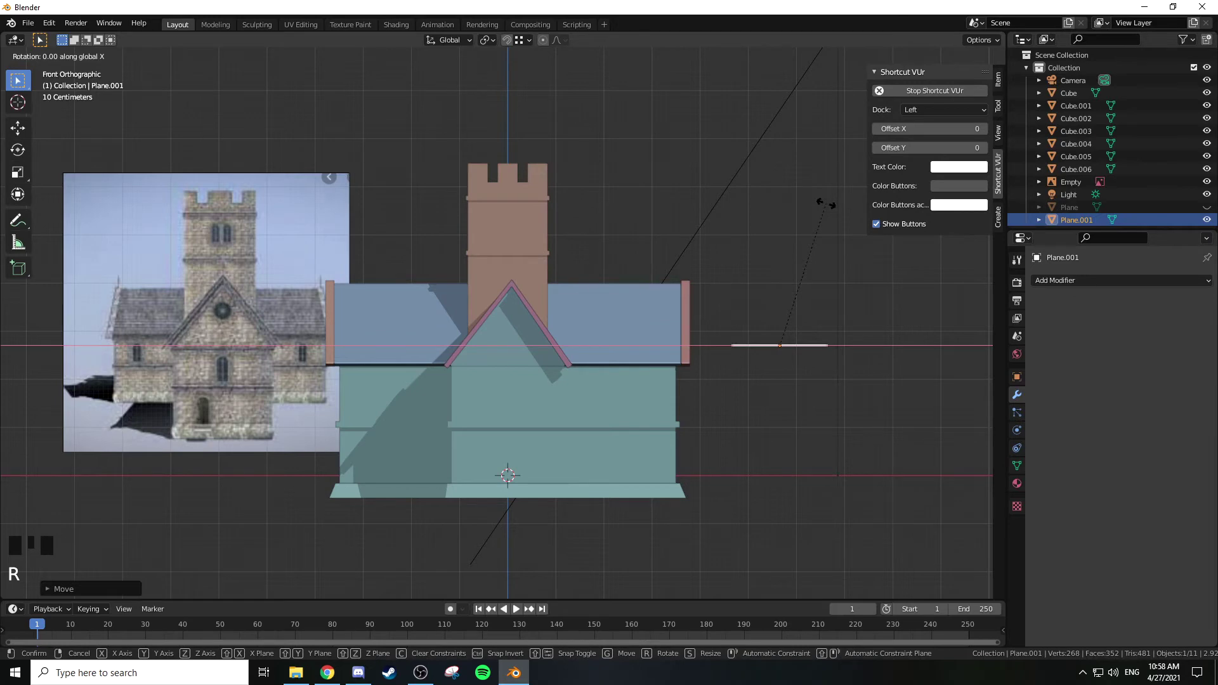
{"action": "type", "text": "90"}
{"action": "key", "text": "Return"}
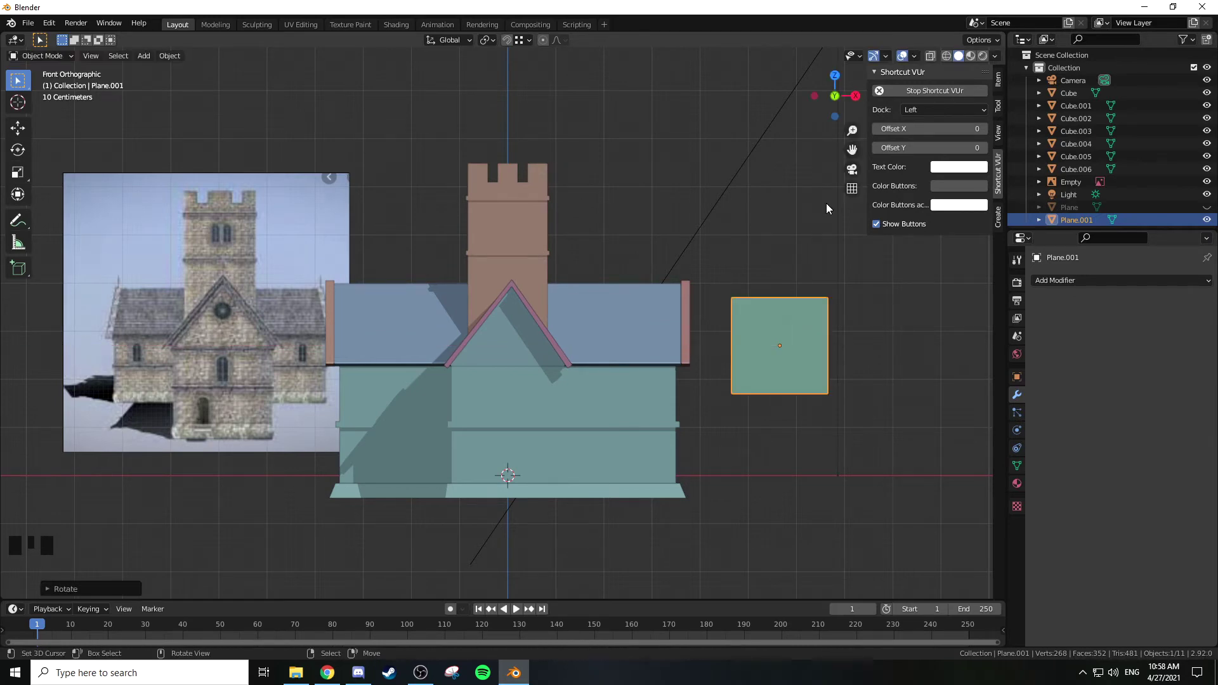
Step: Open the upright plane for mesh editing in edge selection mode, framed up close
{"action": "middle_click_drag", "start_coordinate": [833, 260], "coordinate": [682, 264], "text": "shift"}
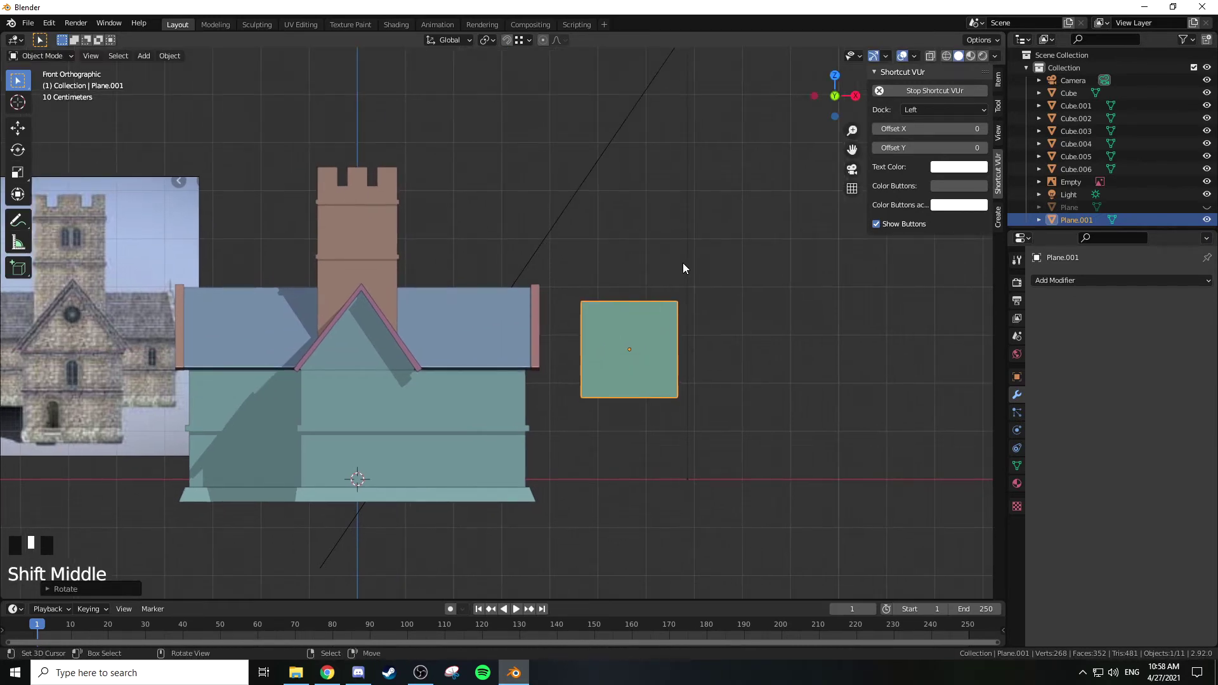
{"action": "key", "text": "KP_Decimal"}
{"action": "scroll", "coordinate": [683, 263], "scroll_direction": "up", "scroll_amount": 1}
{"action": "scroll", "coordinate": [682, 262], "scroll_direction": "down", "scroll_amount": 2}
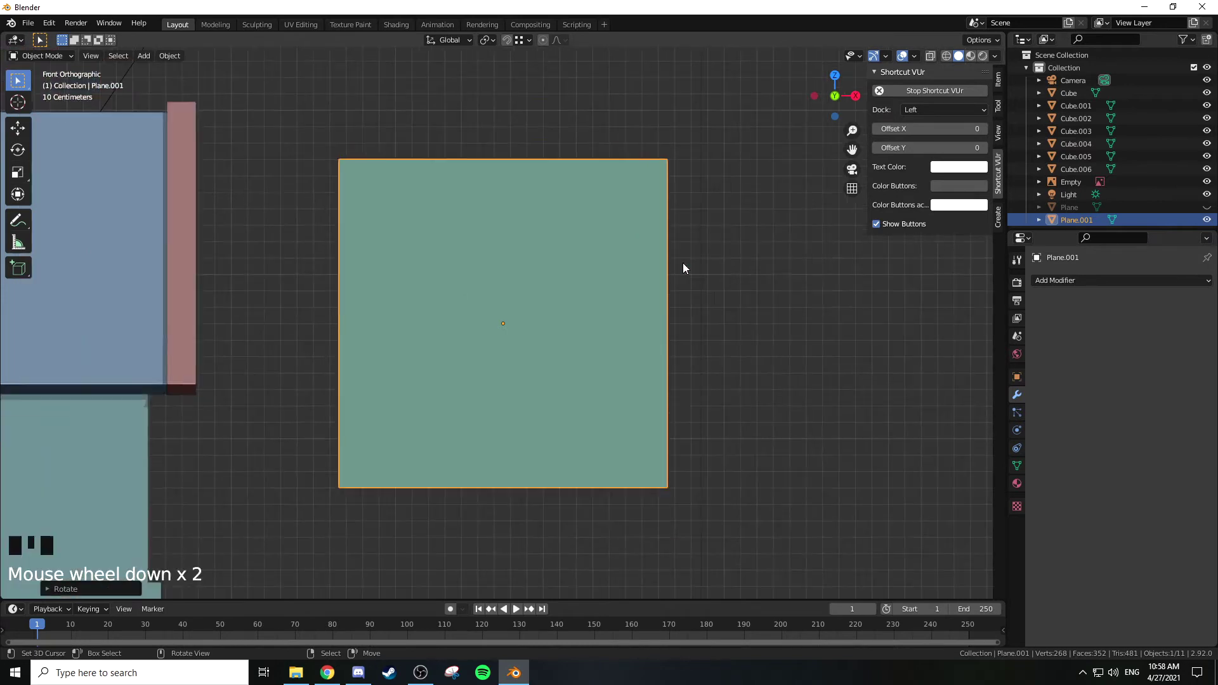
{"action": "key", "text": "Tab"}
{"action": "scroll", "coordinate": [622, 248], "scroll_direction": "down", "scroll_amount": 2}
{"action": "key", "text": "2"}
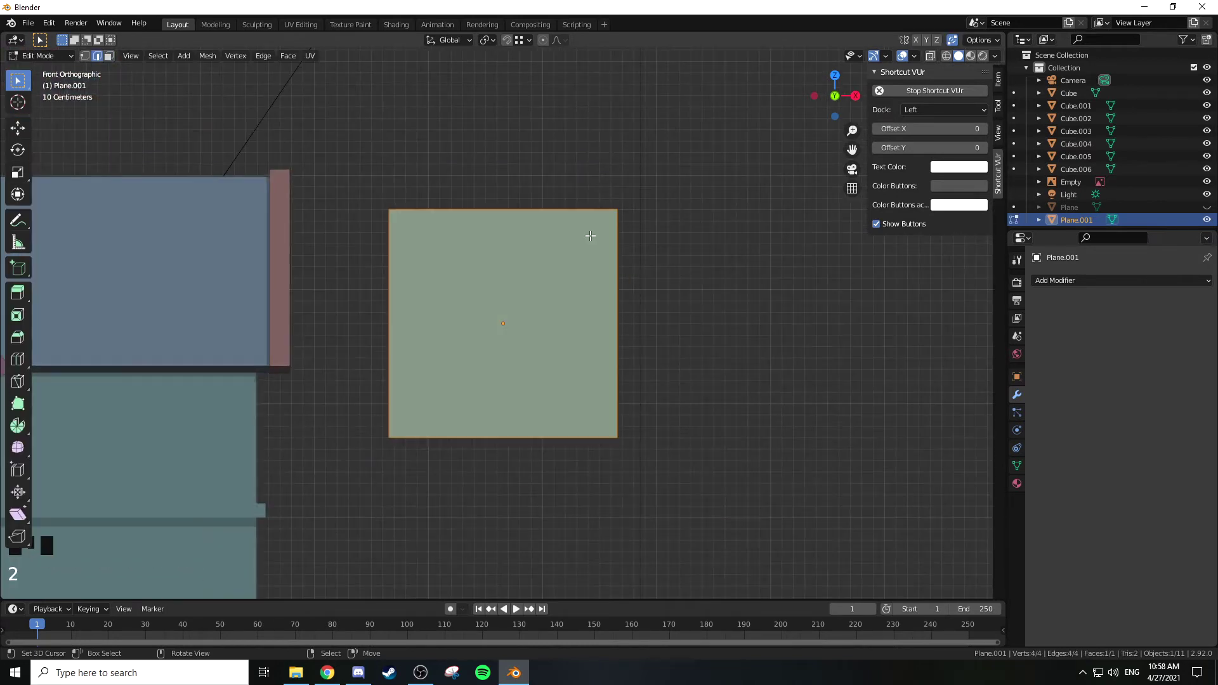
Step: Extrude the plane's top edge upward to about half the plane's height
{"action": "right_click", "coordinate": [493, 207]}
{"action": "key", "text": "e"}
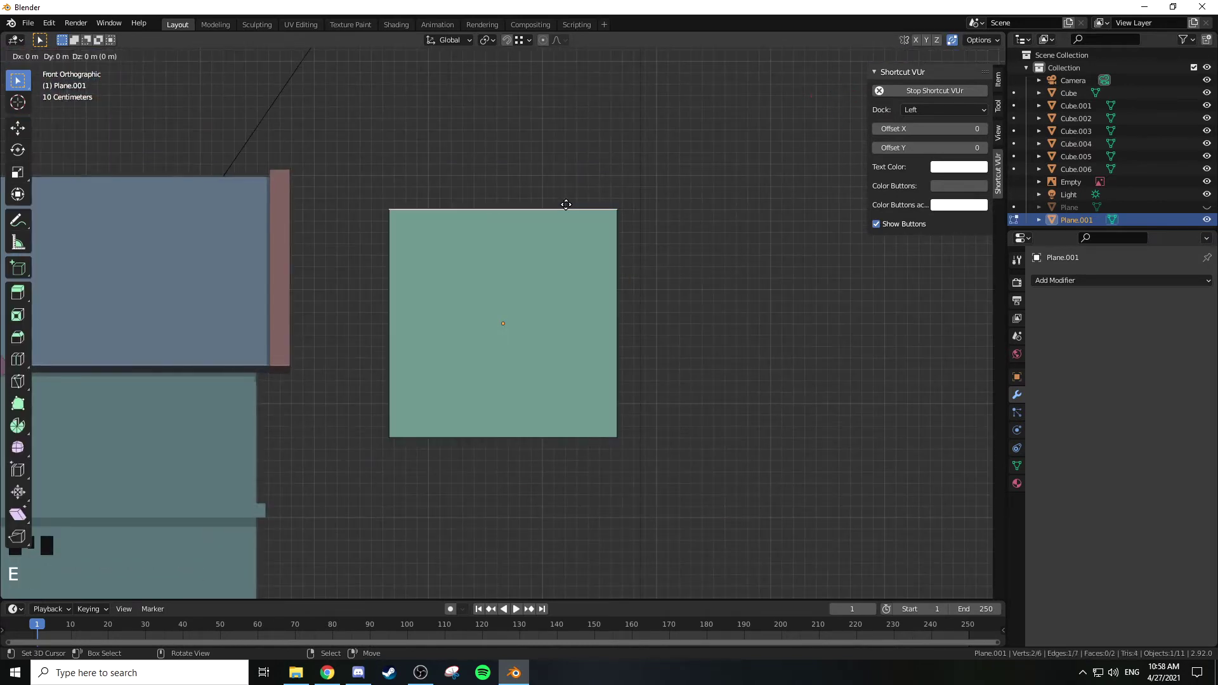
{"action": "left_click", "coordinate": [567, 95]}
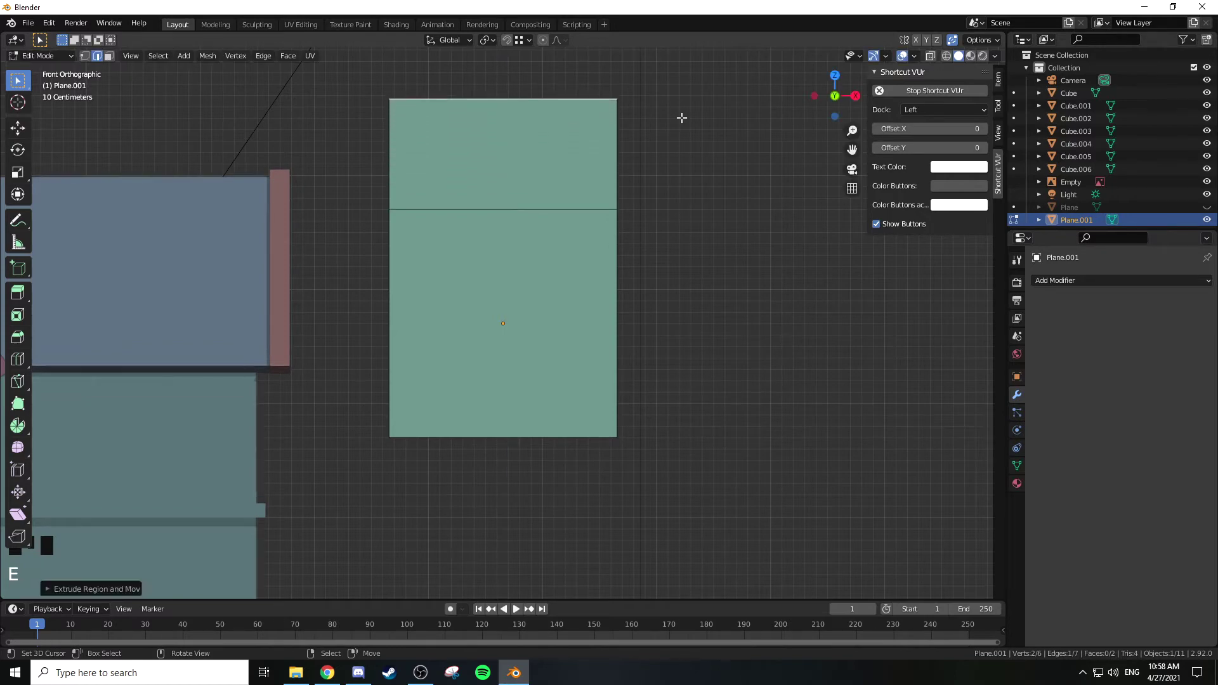
{"action": "middle_click", "coordinate": [677, 111], "text": "shift"}
{"action": "middle_click_drag", "start_coordinate": [677, 110], "coordinate": [690, 245], "text": "shift"}
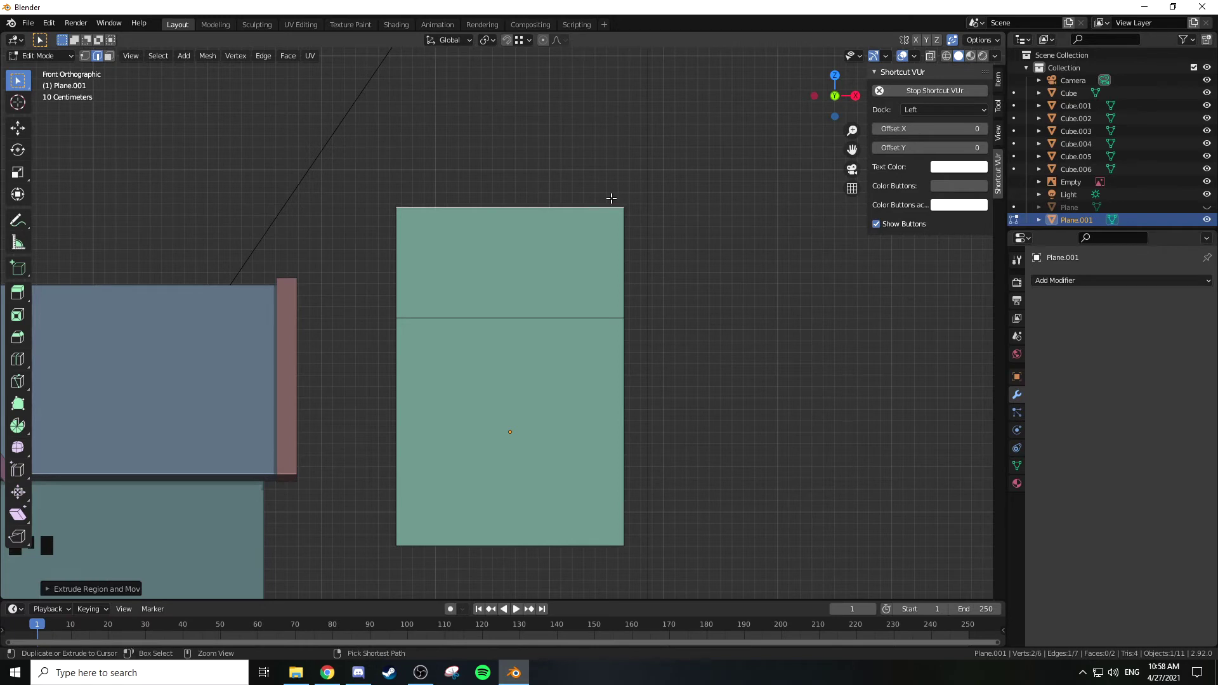
Step: Try to bevel the plane's top edge with Clamp Overlap on and the inner miter set to Arc
{"action": "key", "text": "ctrl+b"}
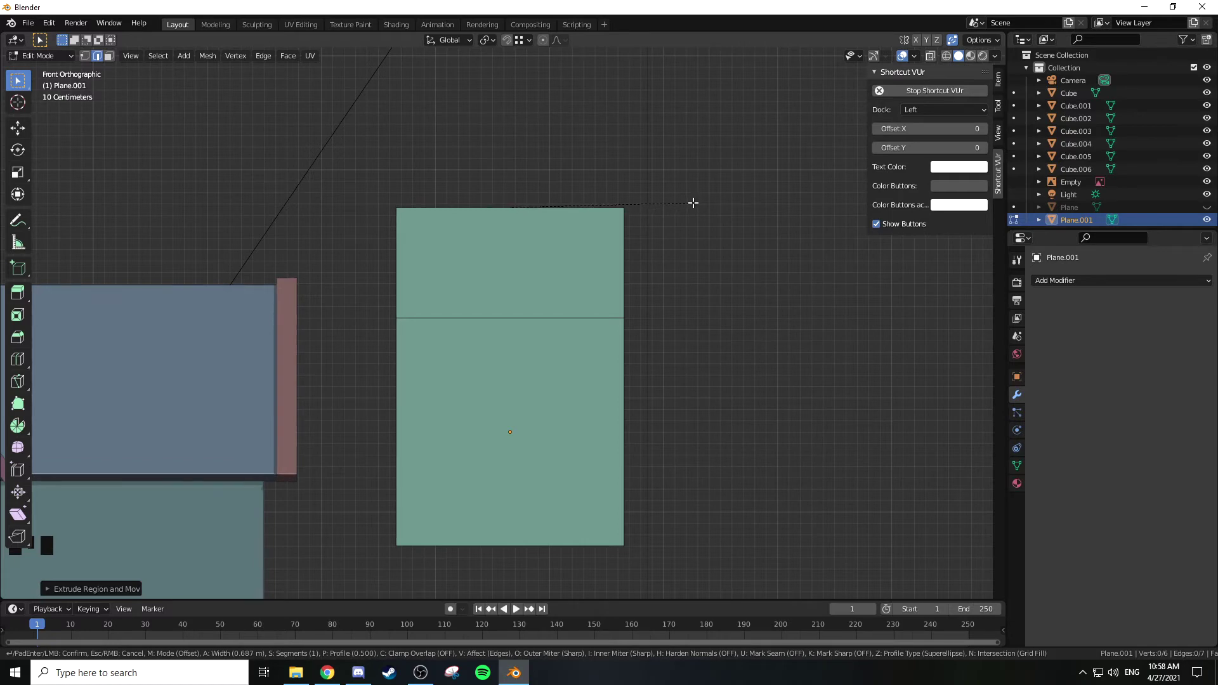
{"action": "key", "text": "c"}
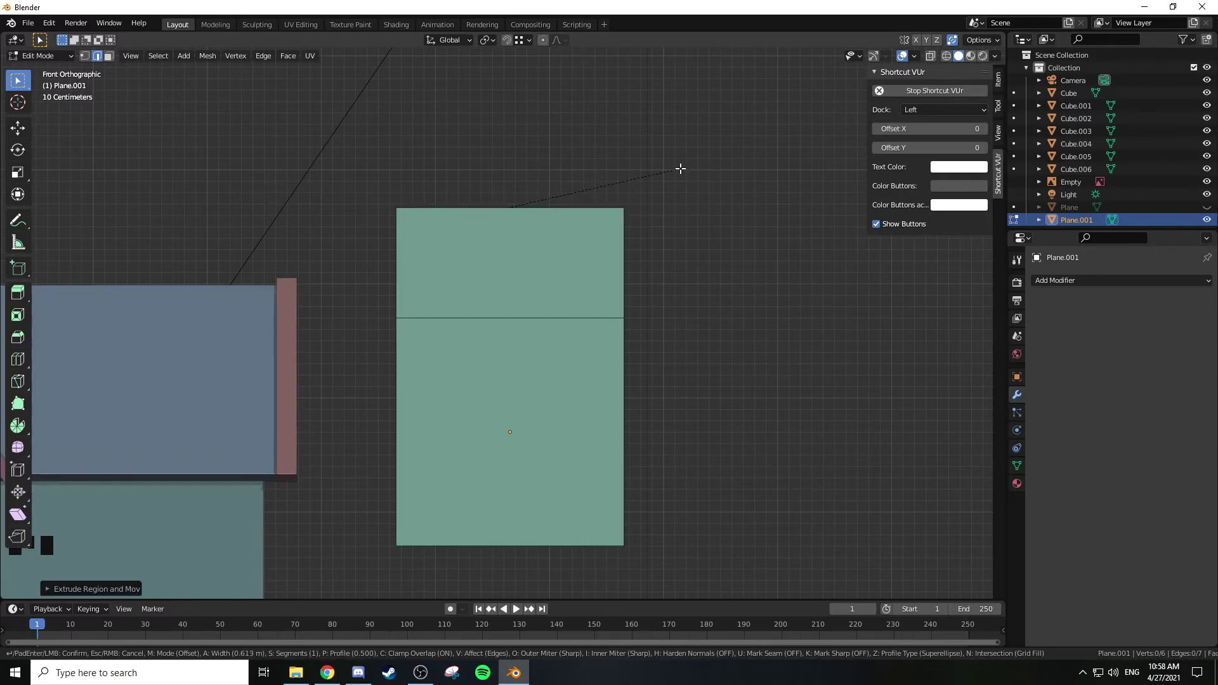
{"action": "key", "text": "i"}
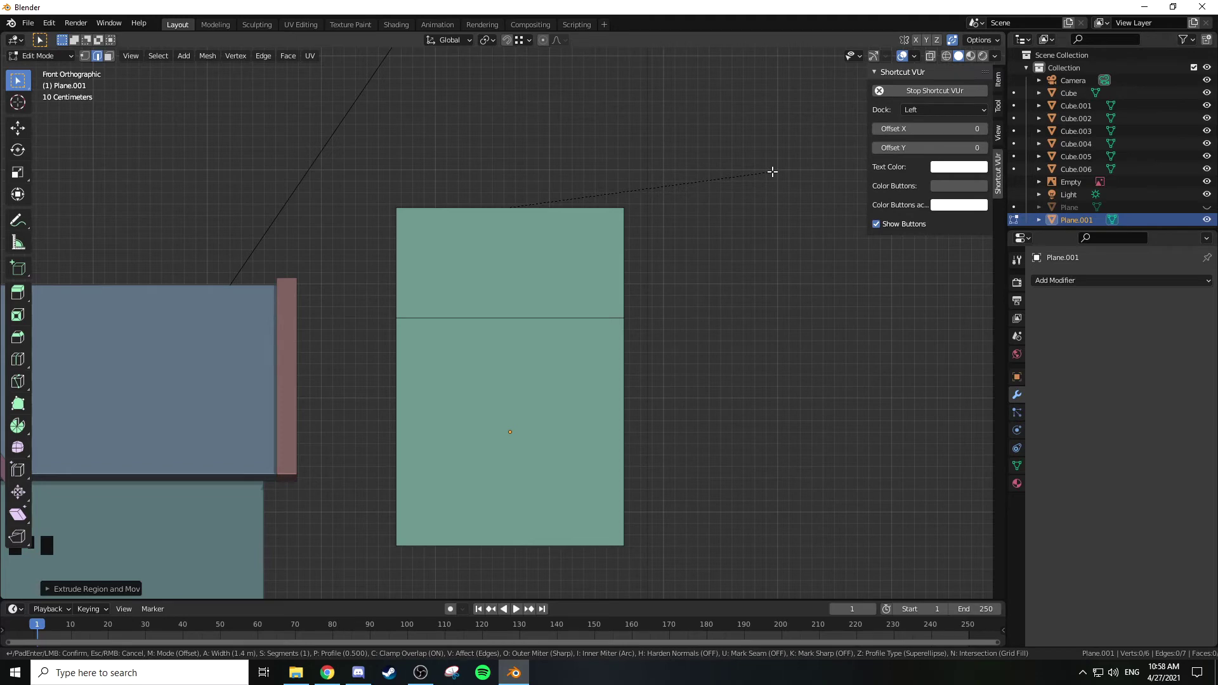
{"action": "key", "text": "Escape"}
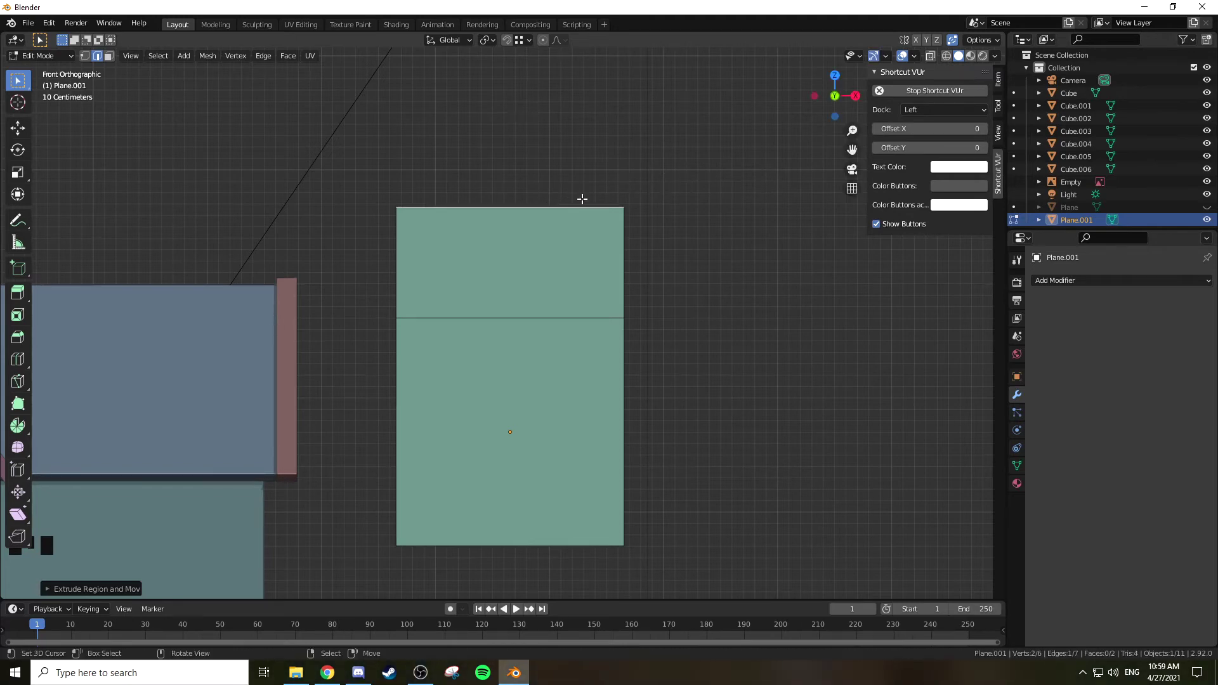
Step: Try to bevel the top edge together with both side edges of the extruded upper section
{"action": "right_click", "coordinate": [408, 243]}
{"action": "right_click", "coordinate": [610, 246], "text": "shift"}
{"action": "right_click", "coordinate": [585, 201], "text": "shift"}
{"action": "middle_click_drag", "start_coordinate": [685, 198], "coordinate": [666, 222]}
{"action": "key", "text": "ctrl+b"}
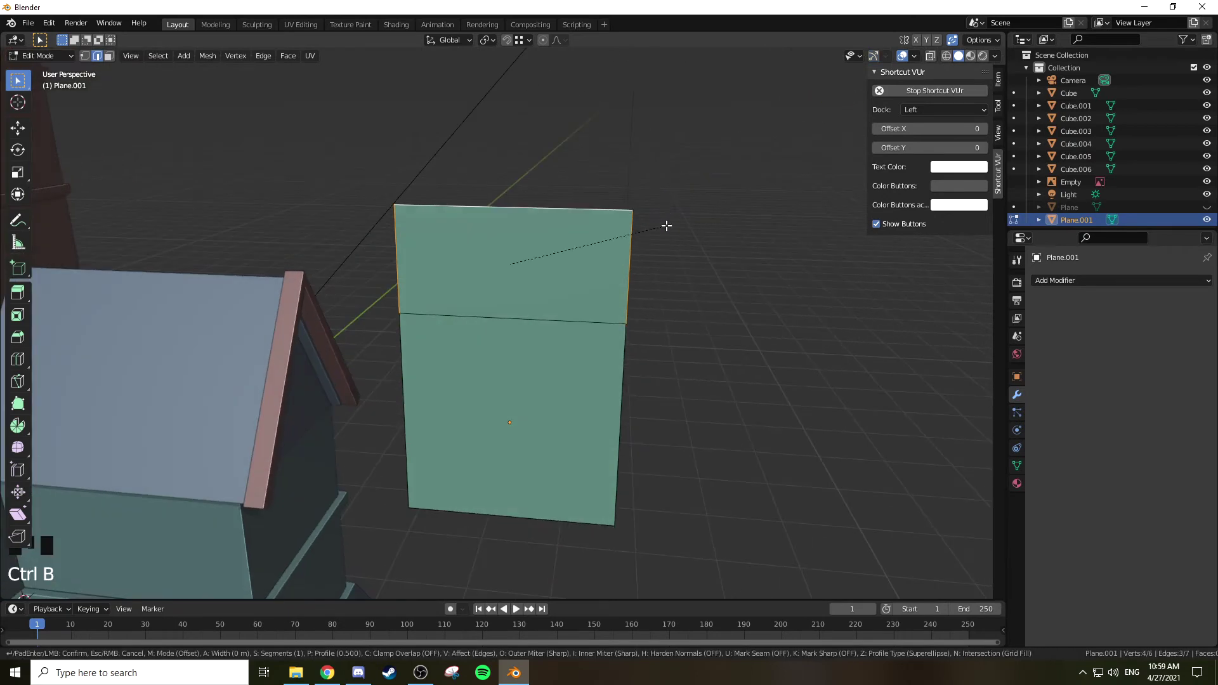
{"action": "key", "text": "Escape"}
Step: Switch to vertex selection and try to bevel the corners of the extruded upper section
{"action": "key", "text": "x"}
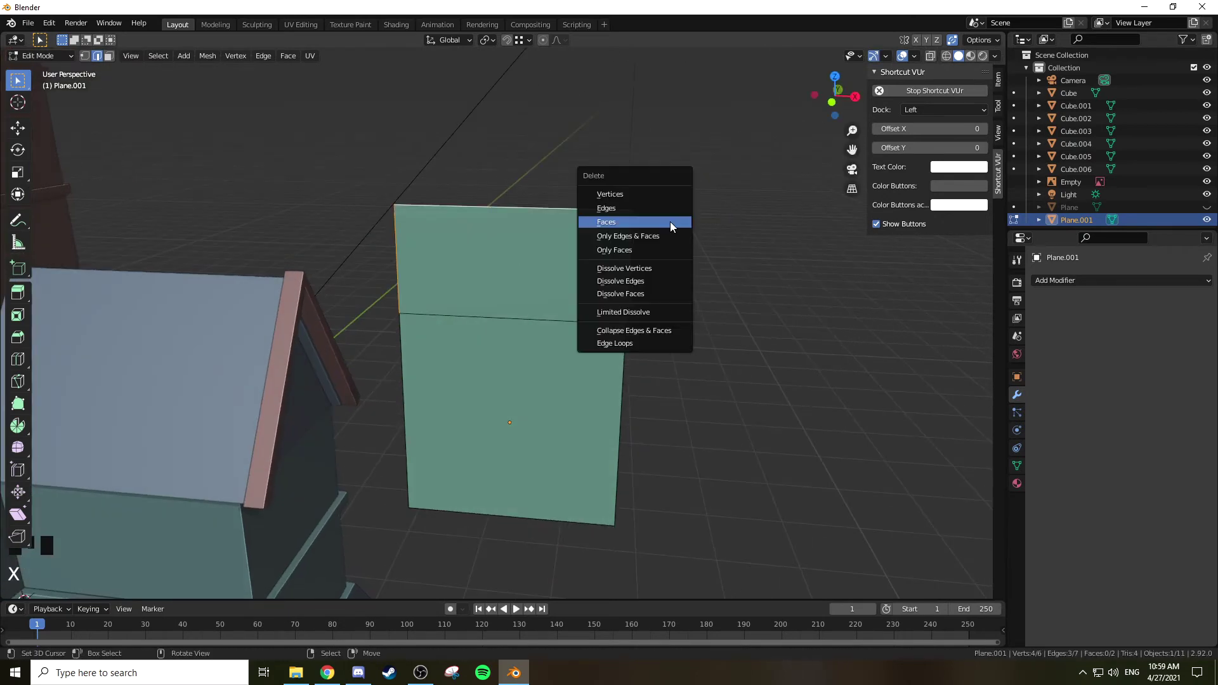
{"action": "key", "text": "1"}
{"action": "mouse_move", "coordinate": [637, 247]}
{"action": "middle_mouse_down"}
{"action": "mouse_move", "coordinate": [682, 225]}
{"action": "mouse_move", "coordinate": [635, 239]}
{"action": "middle_mouse_up"}
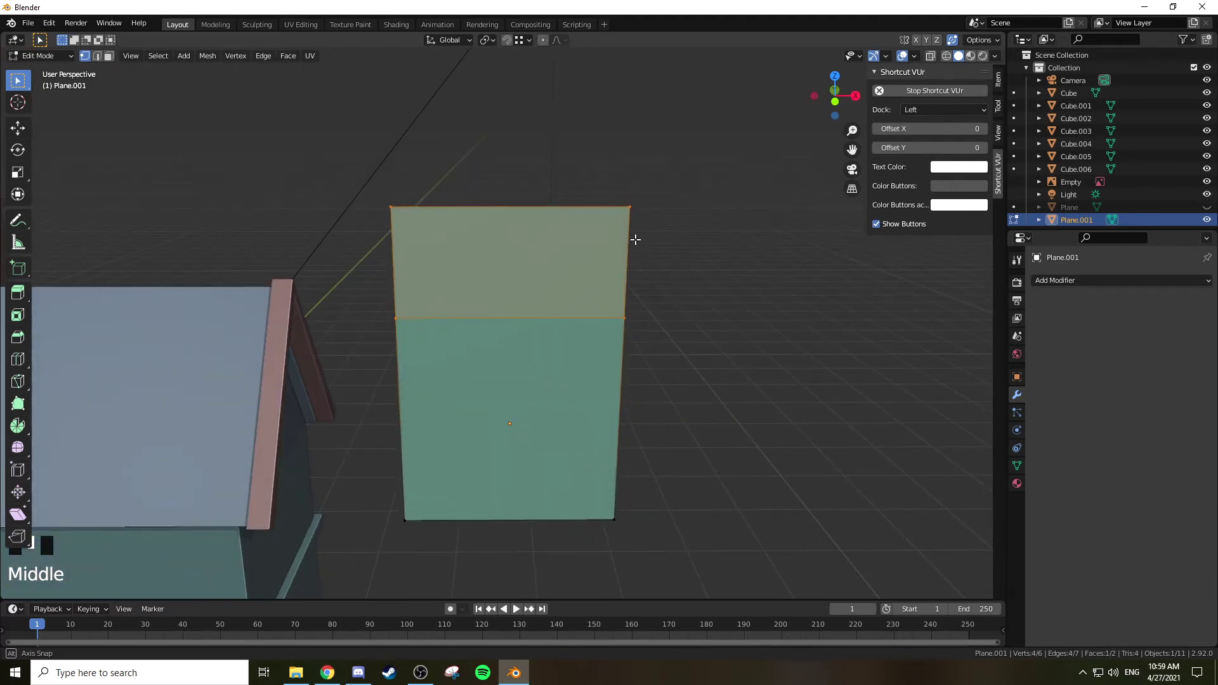
{"action": "key", "text": "b"}
{"action": "key", "text": "ctrl+b"}
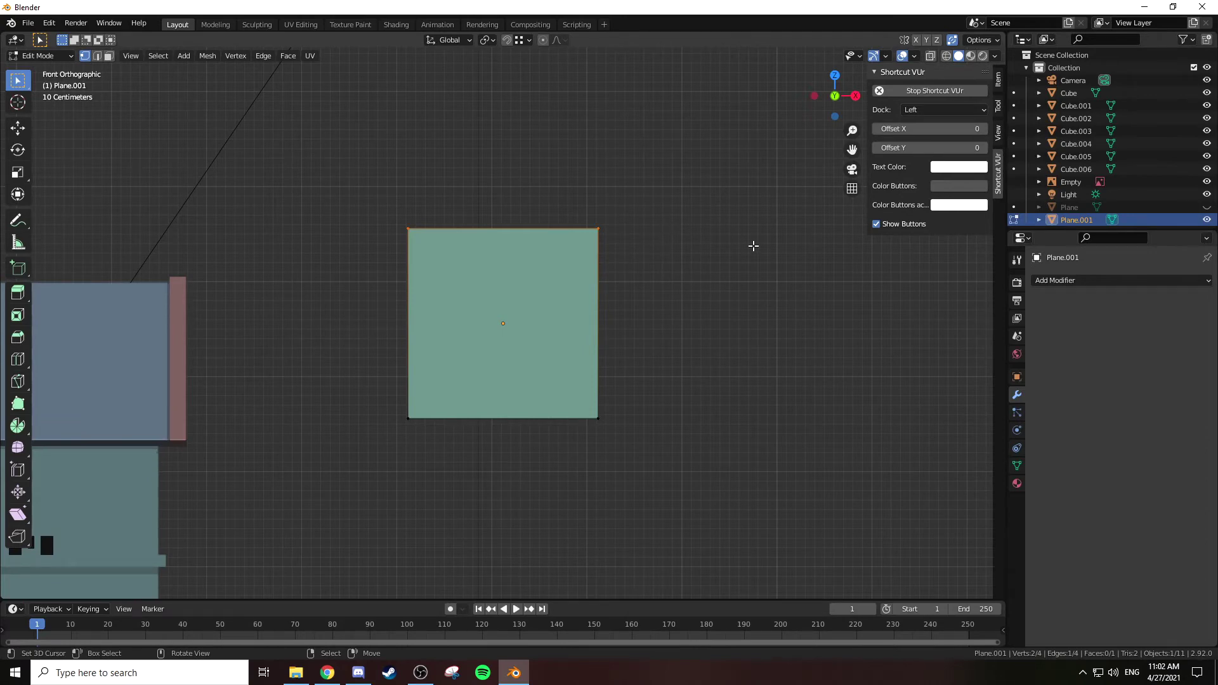
Step: Bevel the square plane's two top corners with a two-segment vertex bevel to form a rounded arch
{"action": "key", "text": "ctrl+b"}
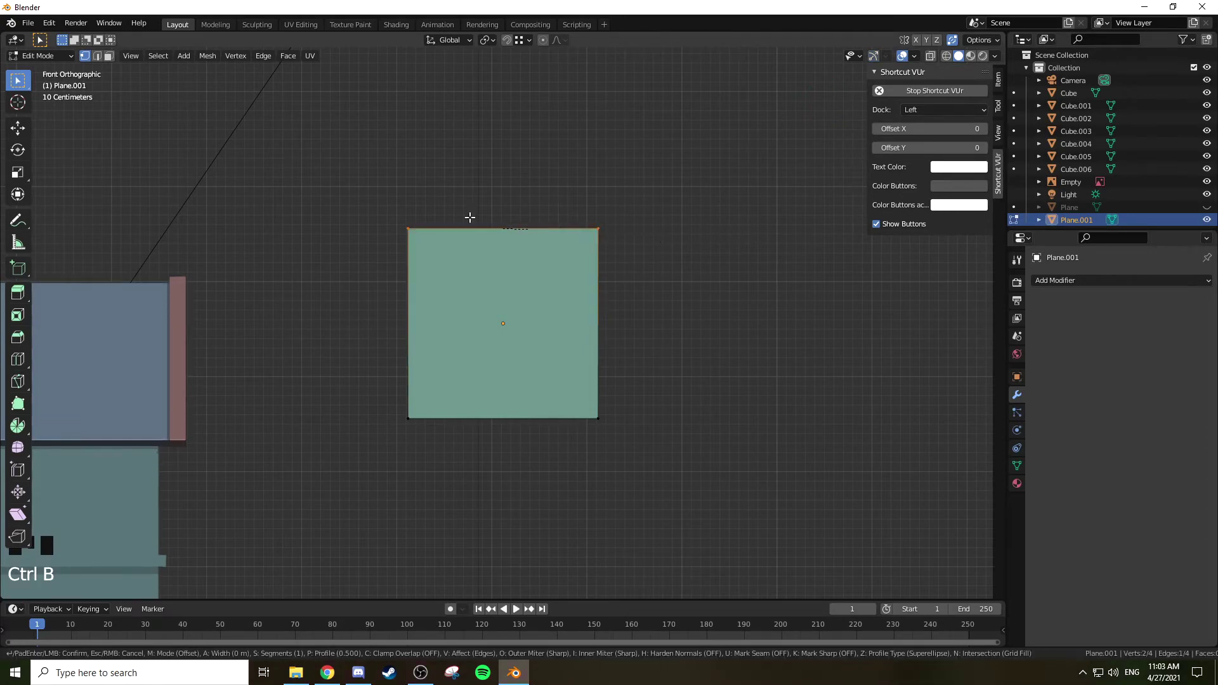
{"action": "key", "text": "v"}
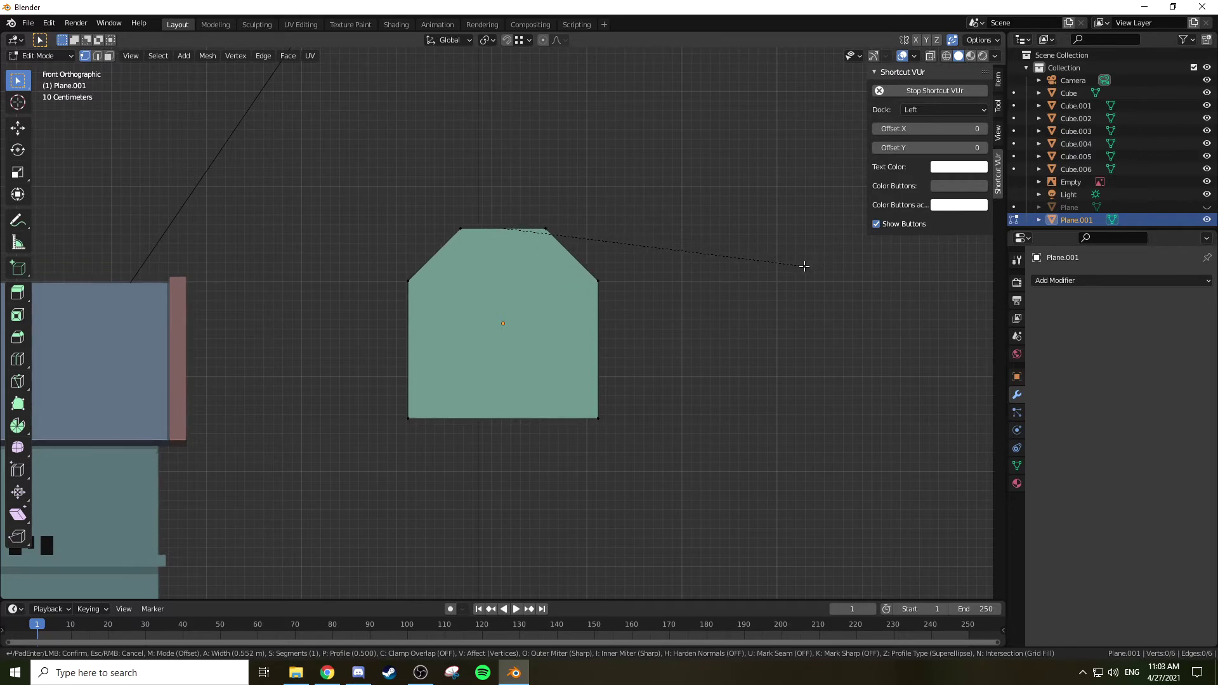
{"action": "scroll", "coordinate": [805, 266], "scroll_direction": "up", "scroll_amount": 1}
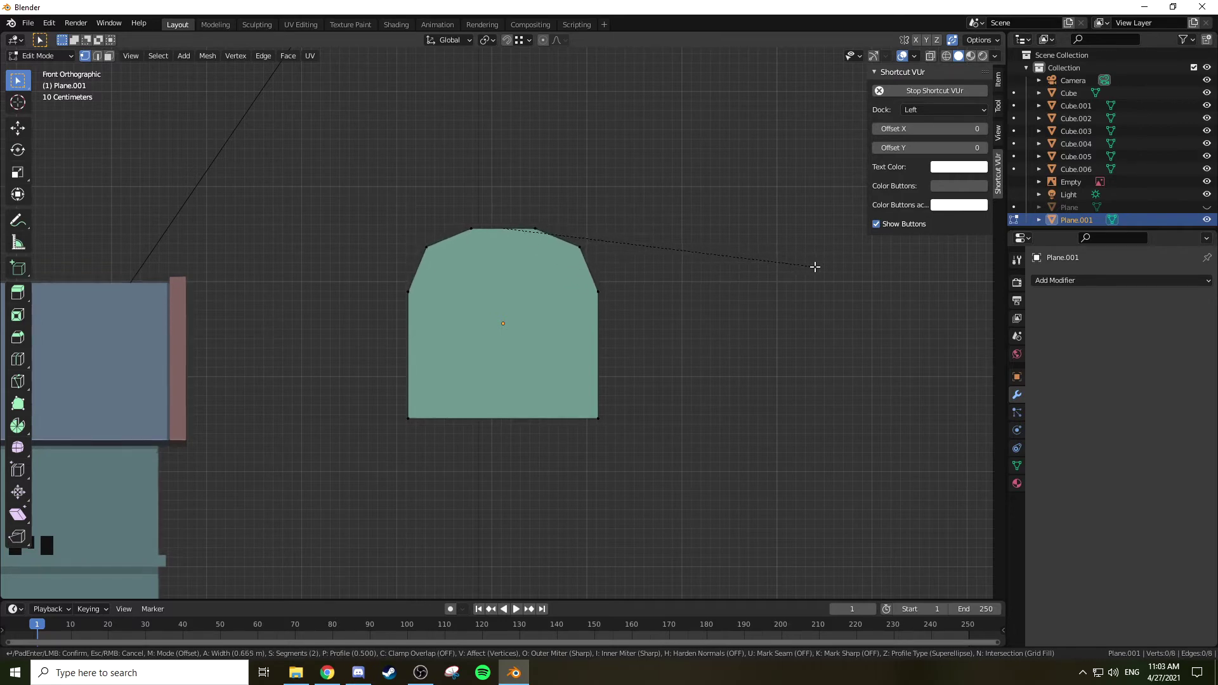
{"action": "left_click", "coordinate": [822, 264]}
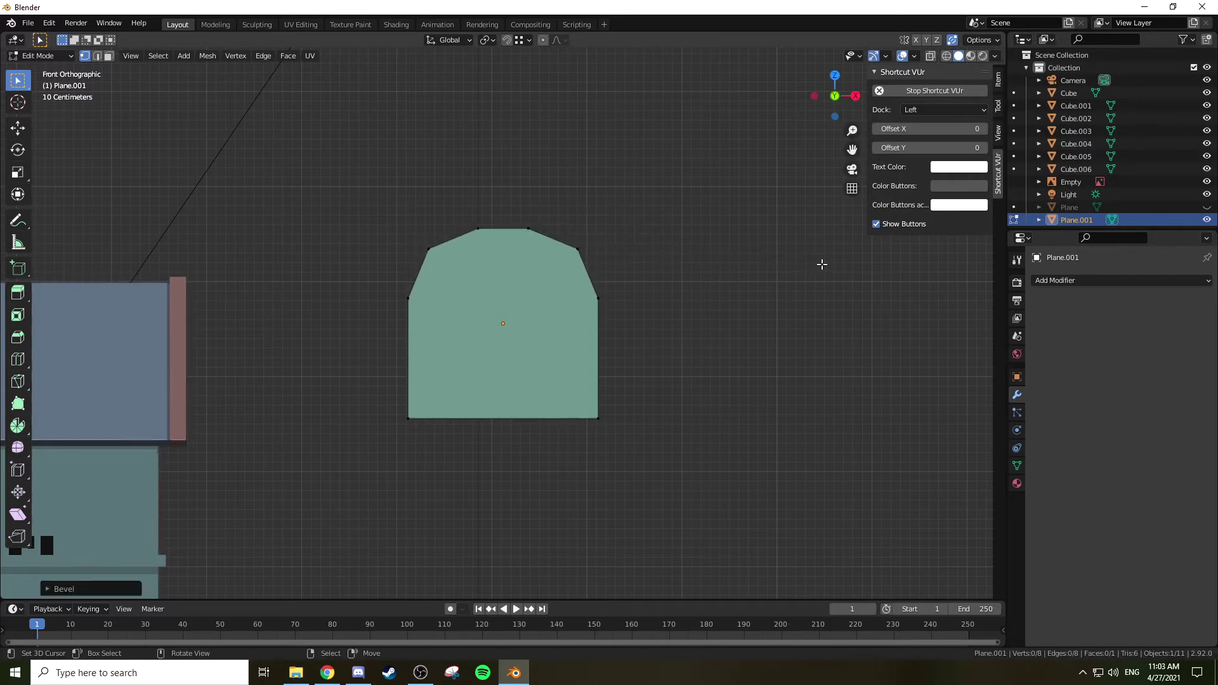
Step: Move the arched plane's bottom edge down along the Z axis to make the shape taller
{"action": "key", "text": "2"}
{"action": "left_click", "coordinate": [516, 417]}
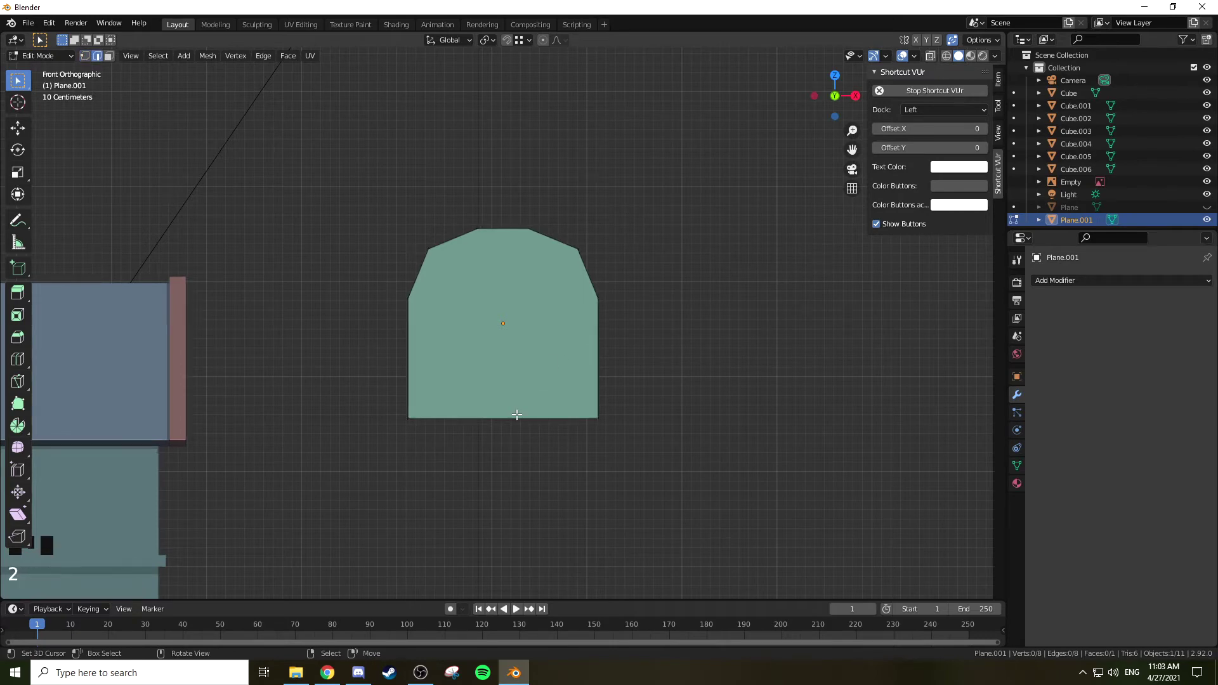
{"action": "key", "text": "g"}
{"action": "key", "text": "z"}
{"action": "left_click", "coordinate": [561, 576]}
Step: Scale the whole arched shape along the X axis to make it narrower
{"action": "scroll", "coordinate": [609, 539], "scroll_direction": "down", "scroll_amount": 2}
{"action": "key", "text": "a"}
{"action": "key", "text": "s"}
{"action": "key", "text": "x"}
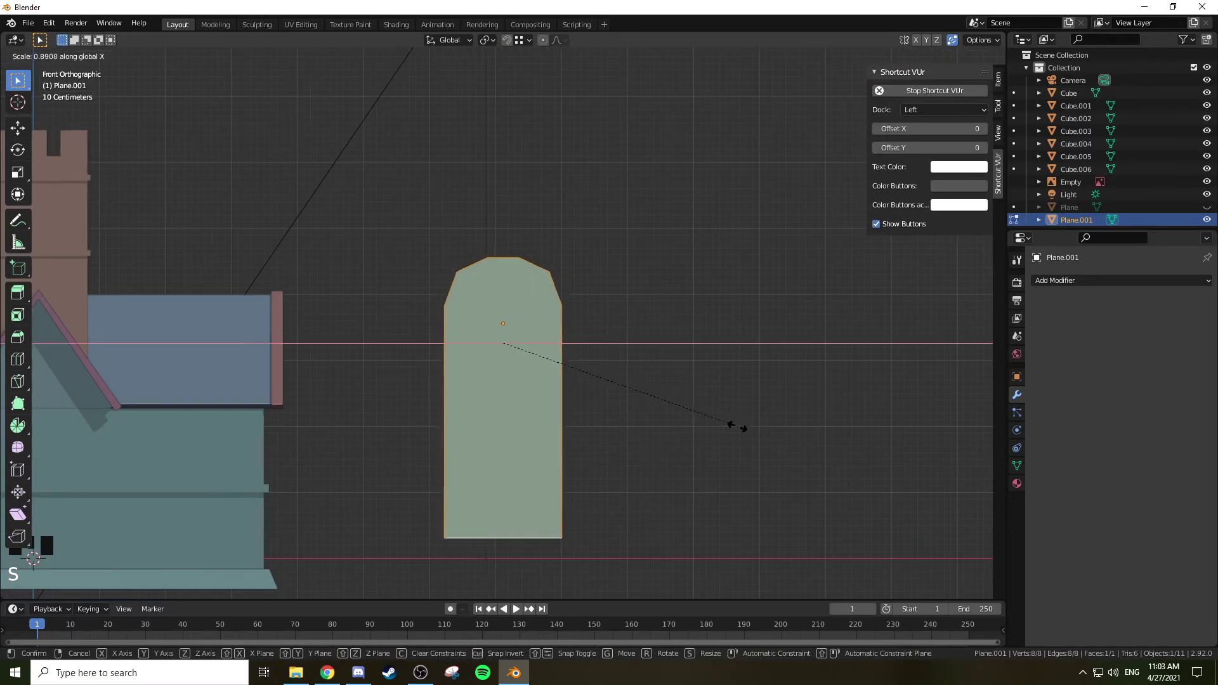
{"action": "left_click", "coordinate": [647, 428]}
Step: Extrude the arched face forward to give the panel a small thickness
{"action": "middle_click_drag", "start_coordinate": [647, 428], "coordinate": [647, 364]}
{"action": "scroll", "coordinate": [661, 373], "scroll_direction": "up", "scroll_amount": 3}
{"action": "scroll", "coordinate": [660, 373], "scroll_direction": "down", "scroll_amount": 2}
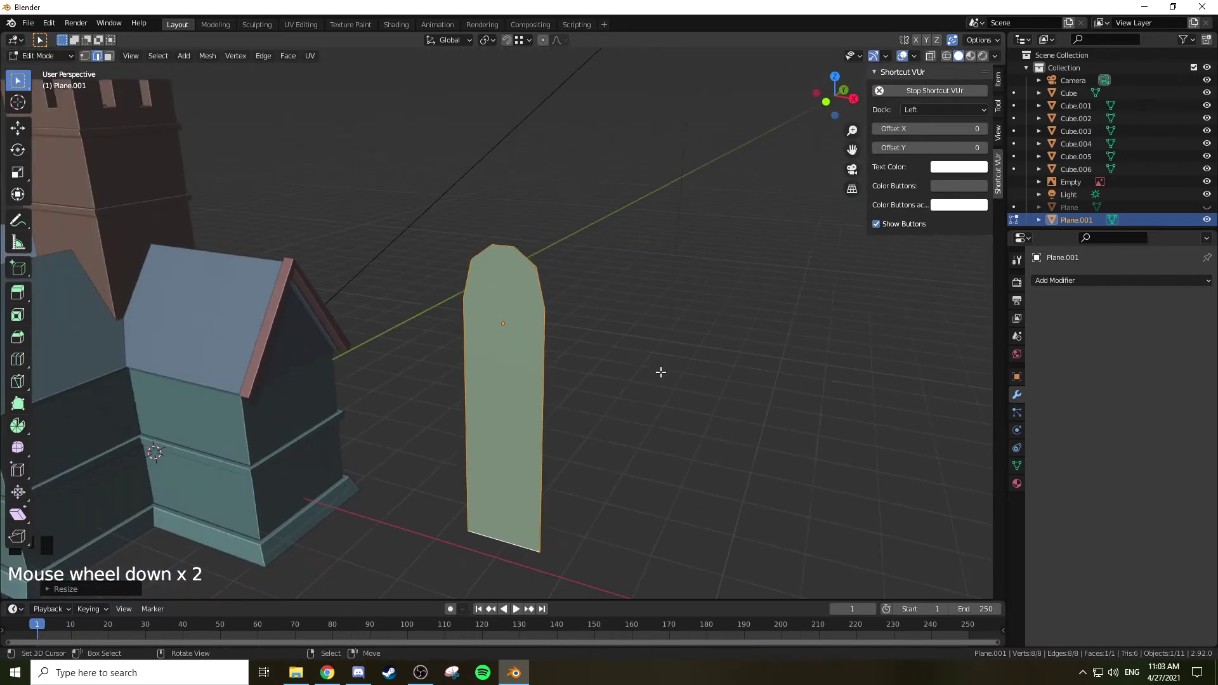
{"action": "key", "text": "e"}
{"action": "left_click", "coordinate": [645, 378]}
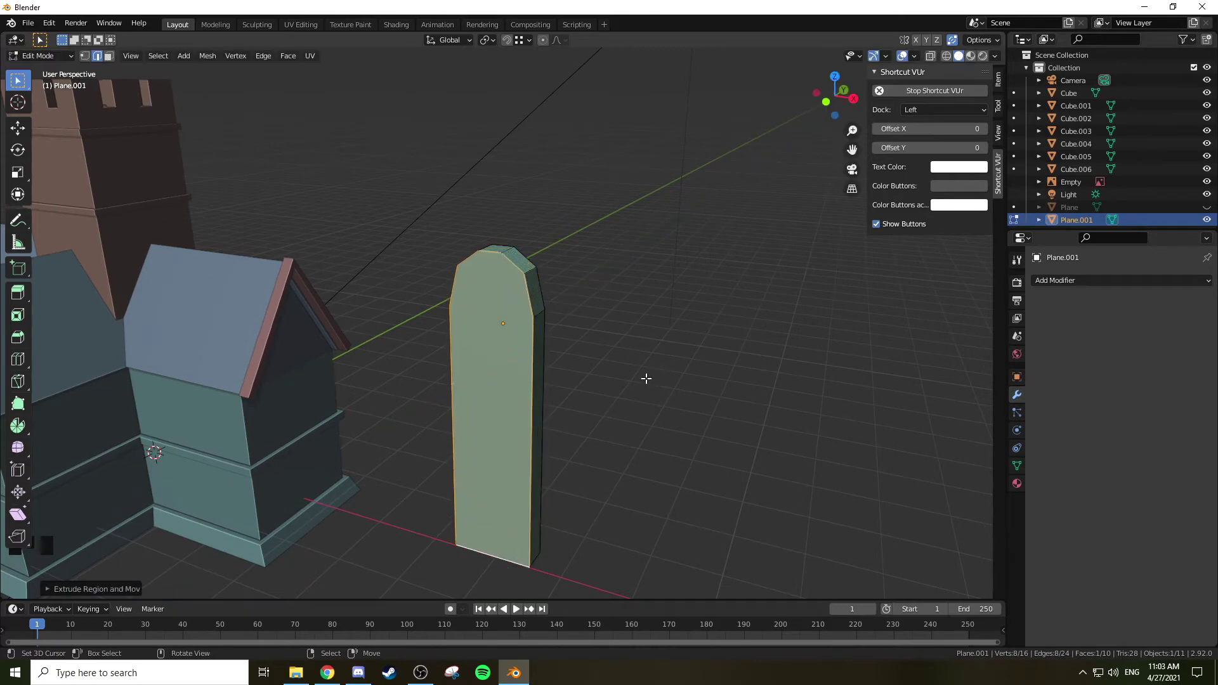
Step: Inset the arched front face by about 0.1 m and extrude the inner face back about 0.36 m to form a deep frame
{"action": "middle_click_drag", "start_coordinate": [646, 378], "coordinate": [720, 362]}
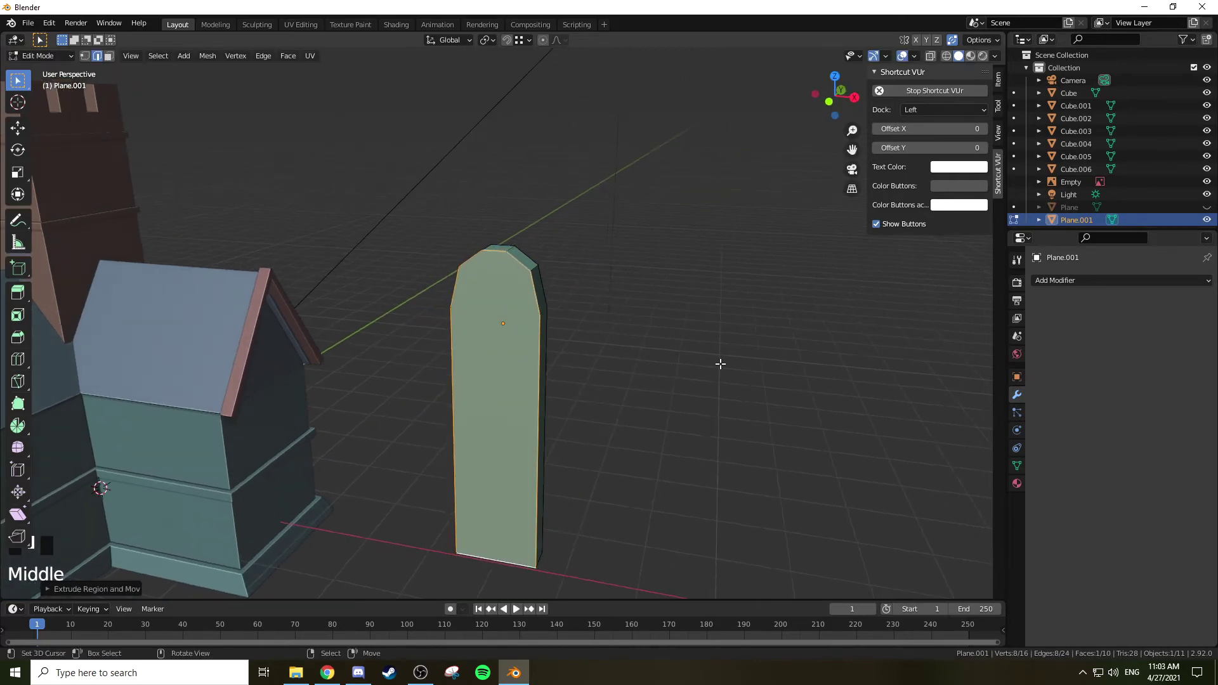
{"action": "key", "text": "i"}
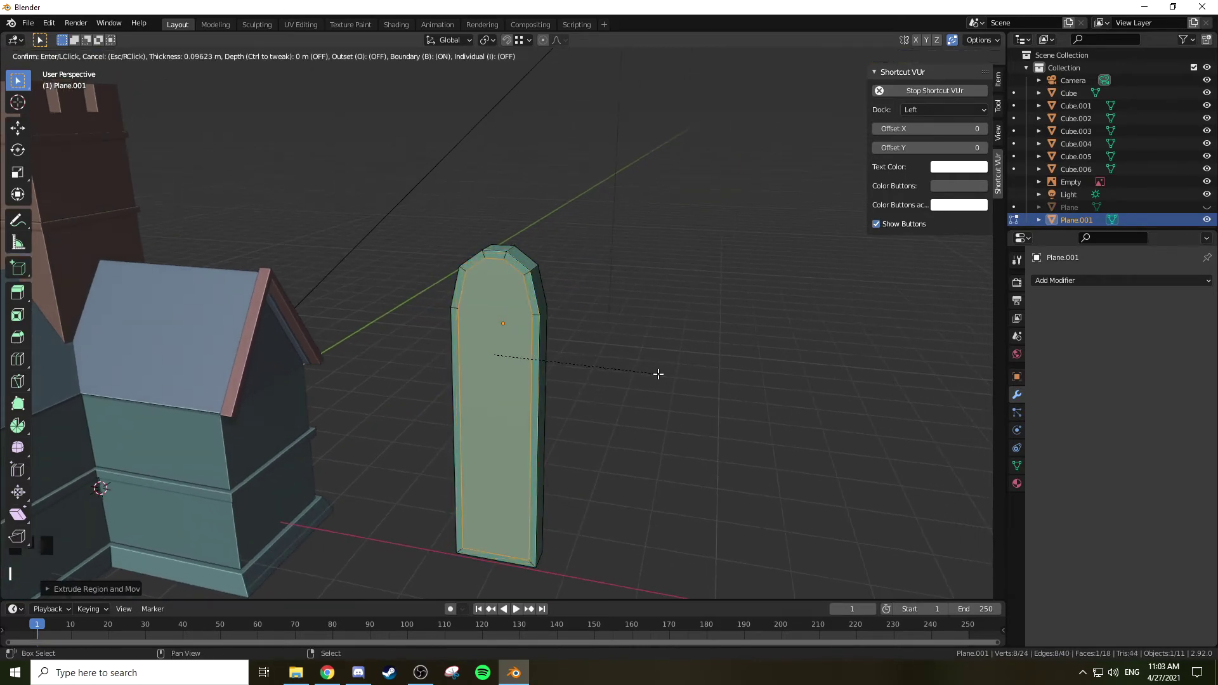
{"action": "left_click", "coordinate": [652, 375]}
{"action": "scroll", "coordinate": [620, 389], "scroll_direction": "up", "scroll_amount": 2}
{"action": "key", "text": "e"}
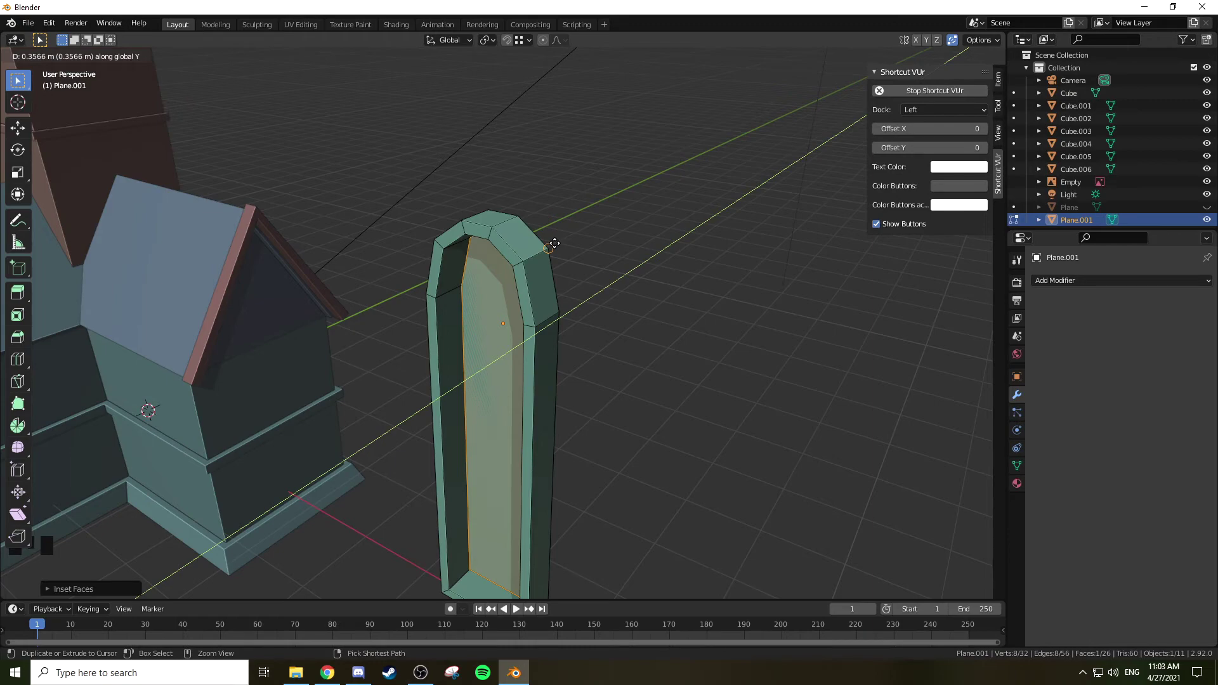
{"action": "left_click", "coordinate": [555, 244]}
Step: Delete the arched panel's outer back face, which overlaps the recessed face
{"action": "middle_click_drag", "start_coordinate": [624, 227], "coordinate": [505, 245]}
{"action": "key", "text": "3"}
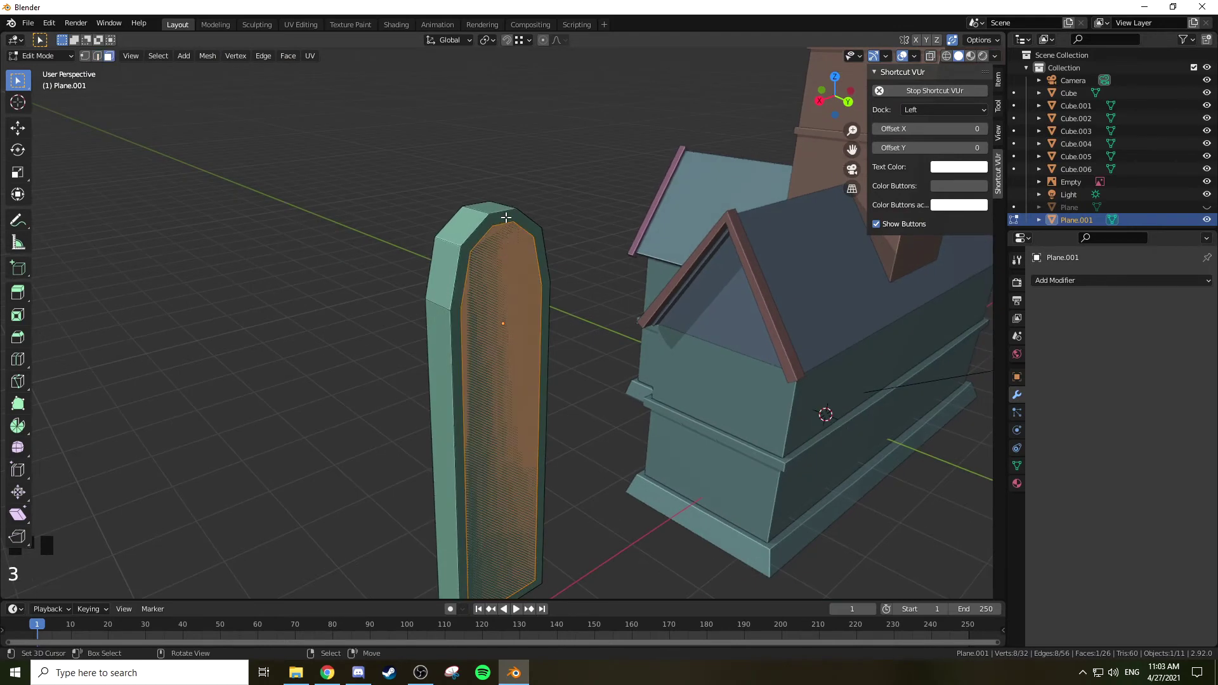
{"action": "right_click", "coordinate": [506, 217]}
{"action": "key", "text": "x"}
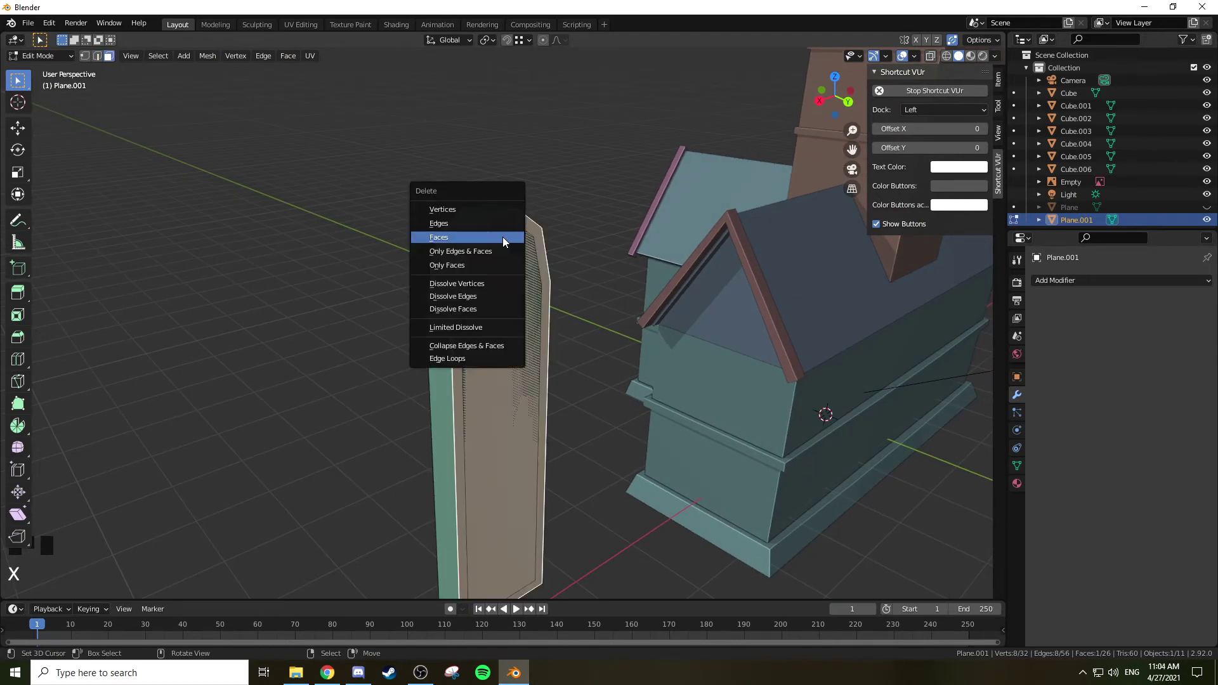
{"action": "left_click", "coordinate": [502, 237]}
Step: Add a cube to the window mesh and move it over the arched frame in front view
{"action": "middle_click_drag", "start_coordinate": [502, 237], "coordinate": [402, 262]}
{"action": "middle_click_drag", "start_coordinate": [555, 244], "coordinate": [557, 166]}
{"action": "middle_click_drag", "start_coordinate": [572, 215], "coordinate": [661, 210], "text": "shift"}
{"action": "key", "text": "KP_1"}
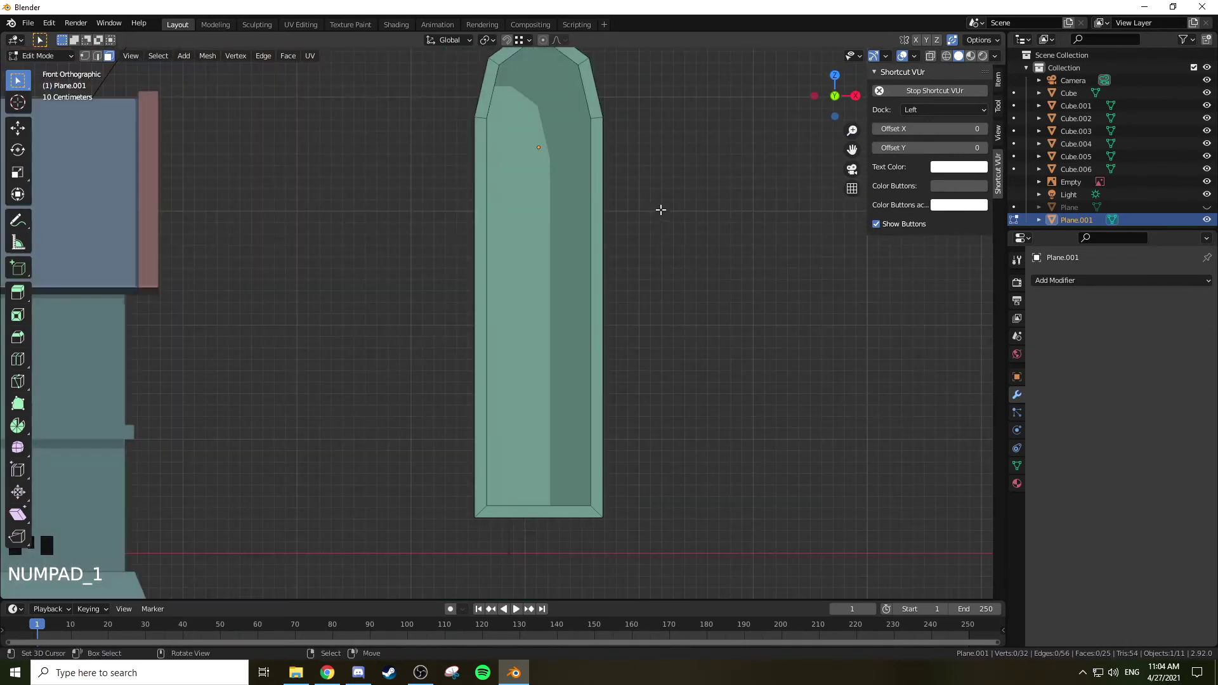
{"action": "key", "text": "shift+a"}
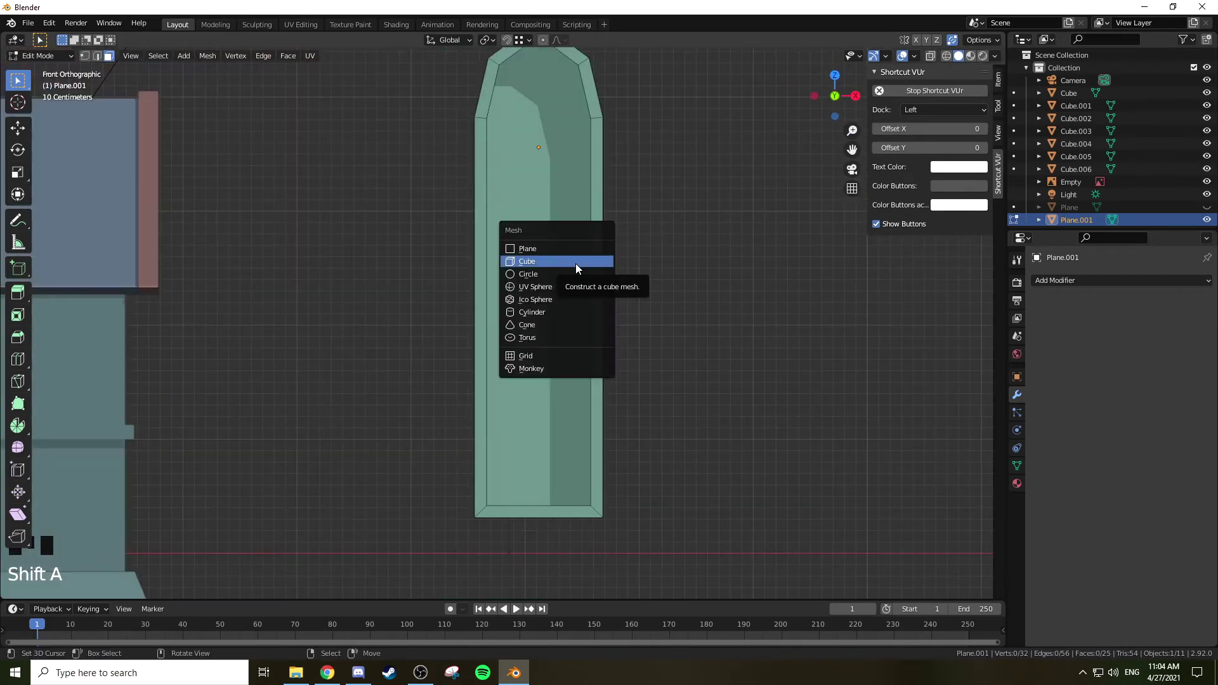
{"action": "left_click", "coordinate": [576, 264]}
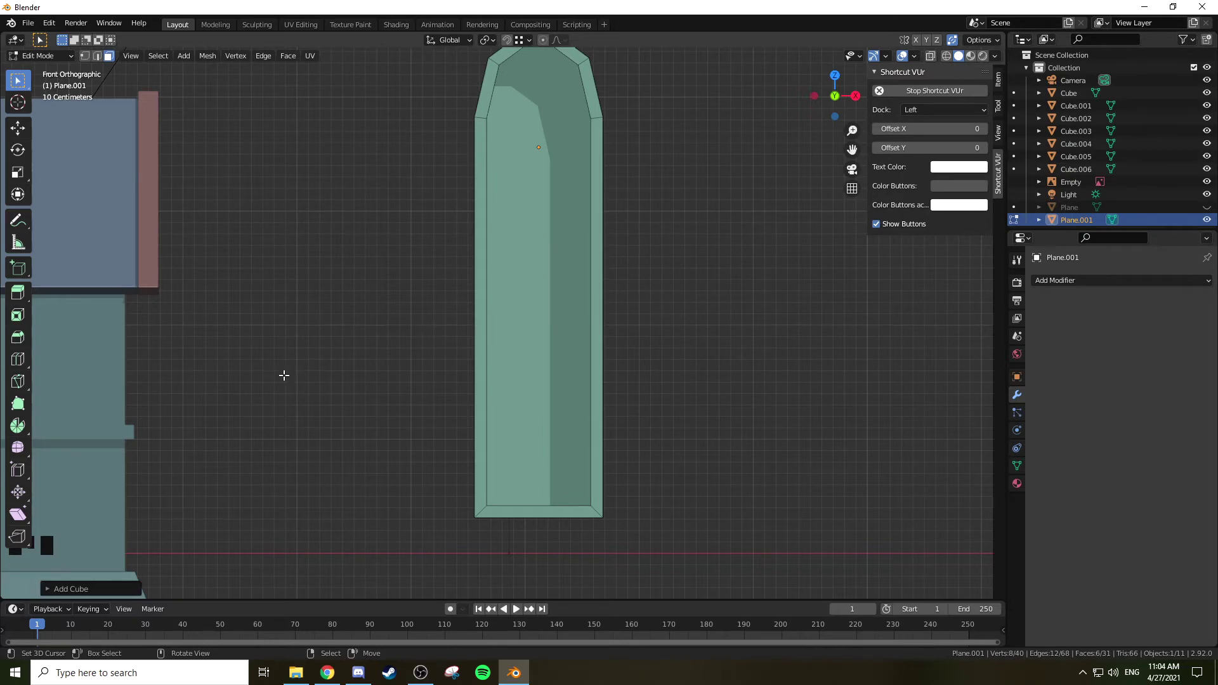
{"action": "scroll", "coordinate": [285, 369], "scroll_direction": "down", "scroll_amount": 5}
{"action": "key", "text": "g"}
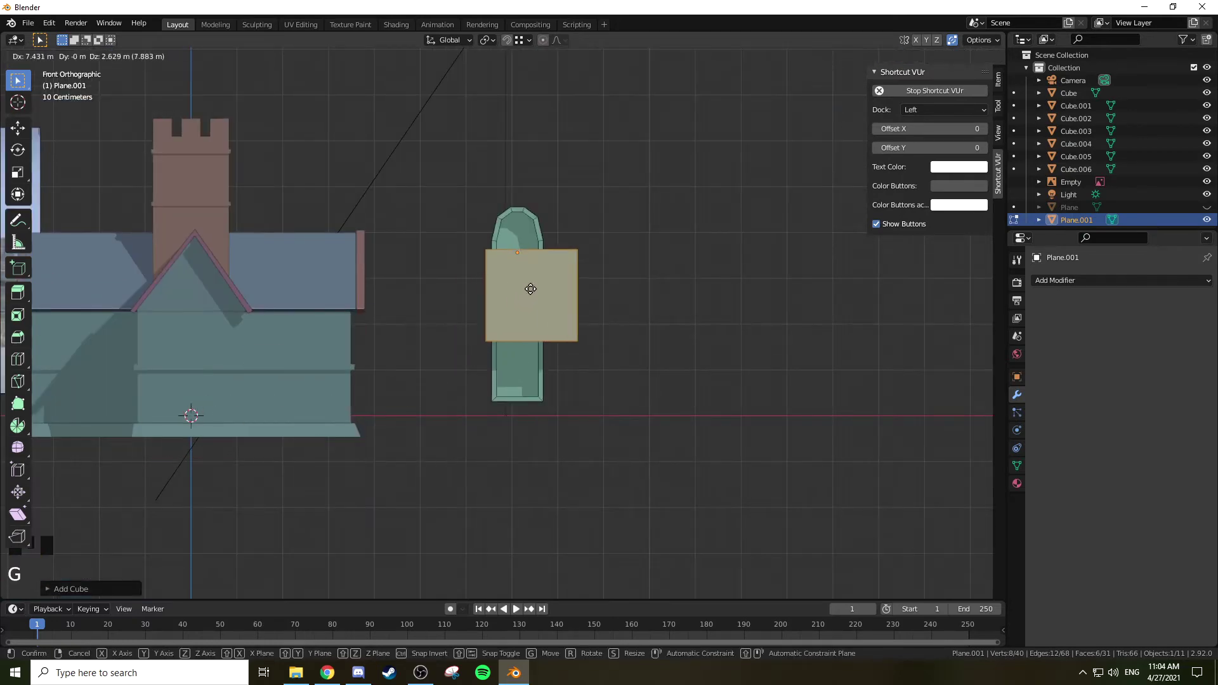
{"action": "left_click", "coordinate": [546, 309]}
Step: Scale the cube down, position it in the frame's middle and stretch it along X into a crossbar spanning the opening
{"action": "key", "text": "KP_Decimal"}
{"action": "key", "text": "s"}
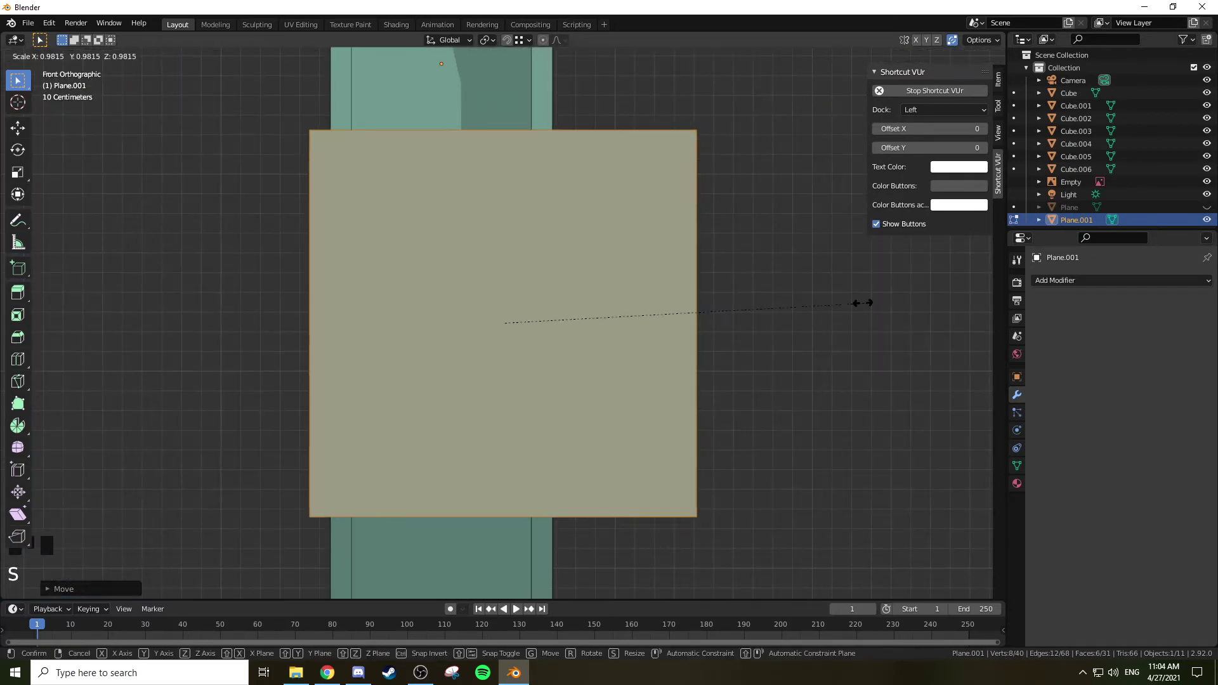
{"action": "left_click", "coordinate": [587, 294]}
{"action": "key", "text": "g"}
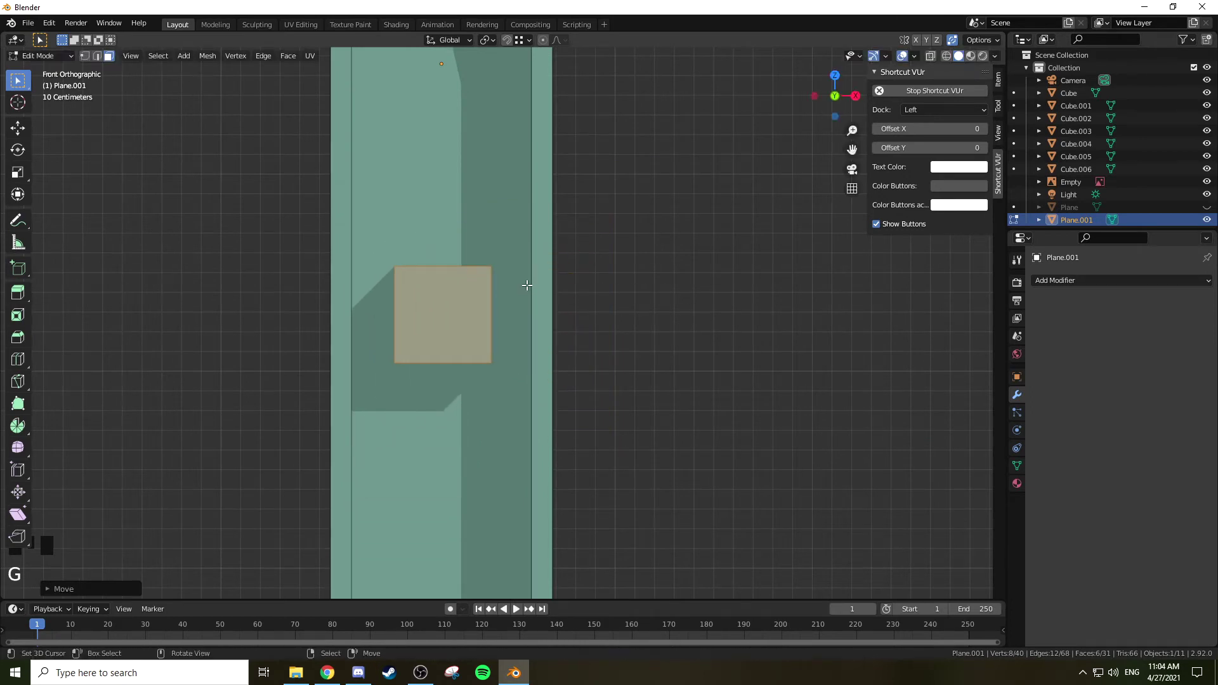
{"action": "left_click", "coordinate": [527, 286]}
{"action": "key", "text": "s"}
{"action": "left_click", "coordinate": [552, 314]}
{"action": "key", "text": "s"}
{"action": "key", "text": "x"}
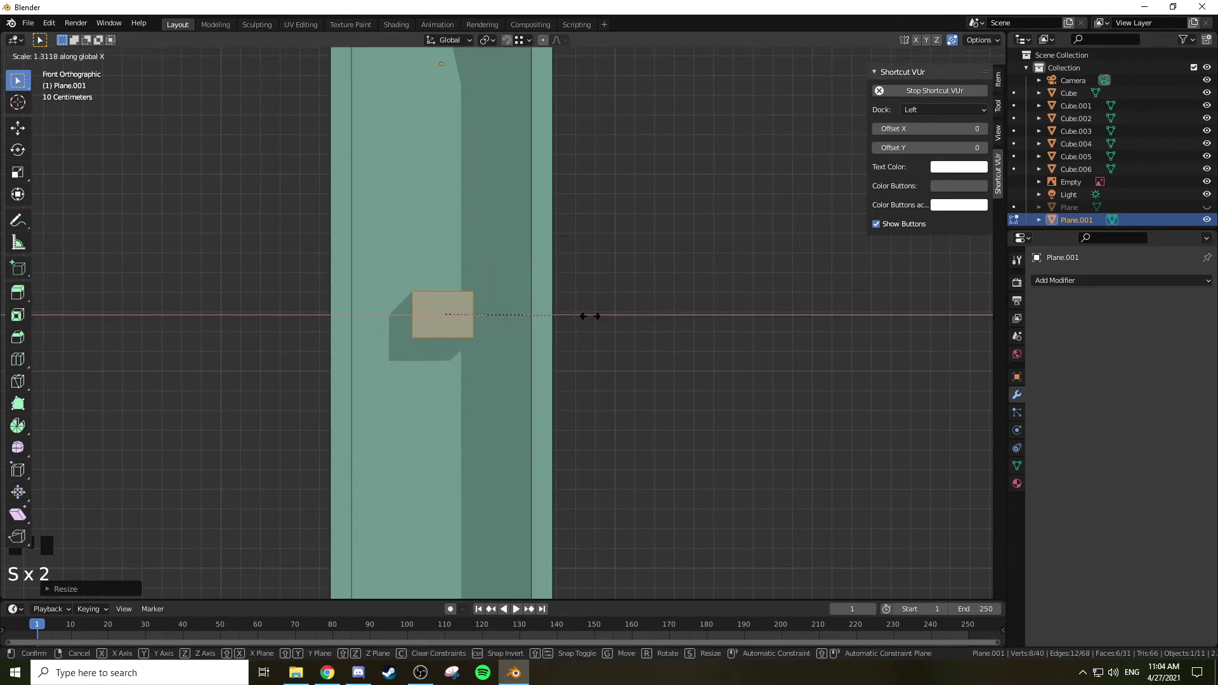
{"action": "left_click", "coordinate": [874, 328]}
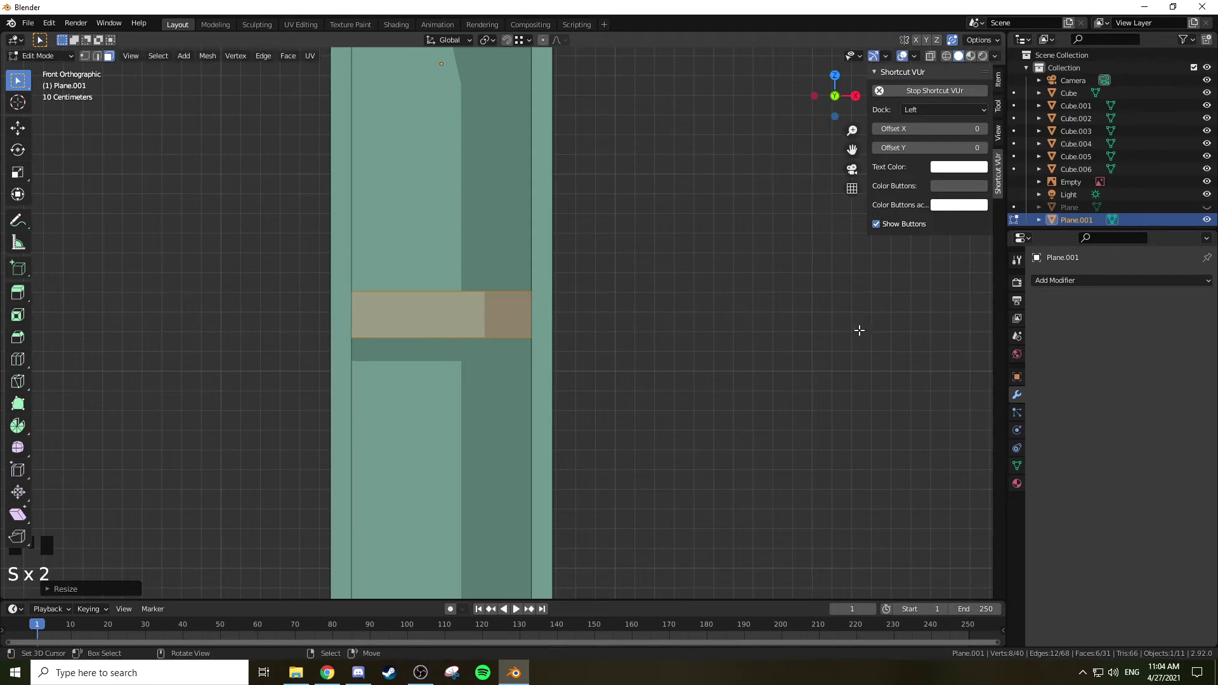
Step: Make the crossbar thinner in wireframe view, and stretch it along X until its ends slightly overlap the frame's inner sides
{"action": "key", "text": "z"}
{"action": "key", "text": "z"}
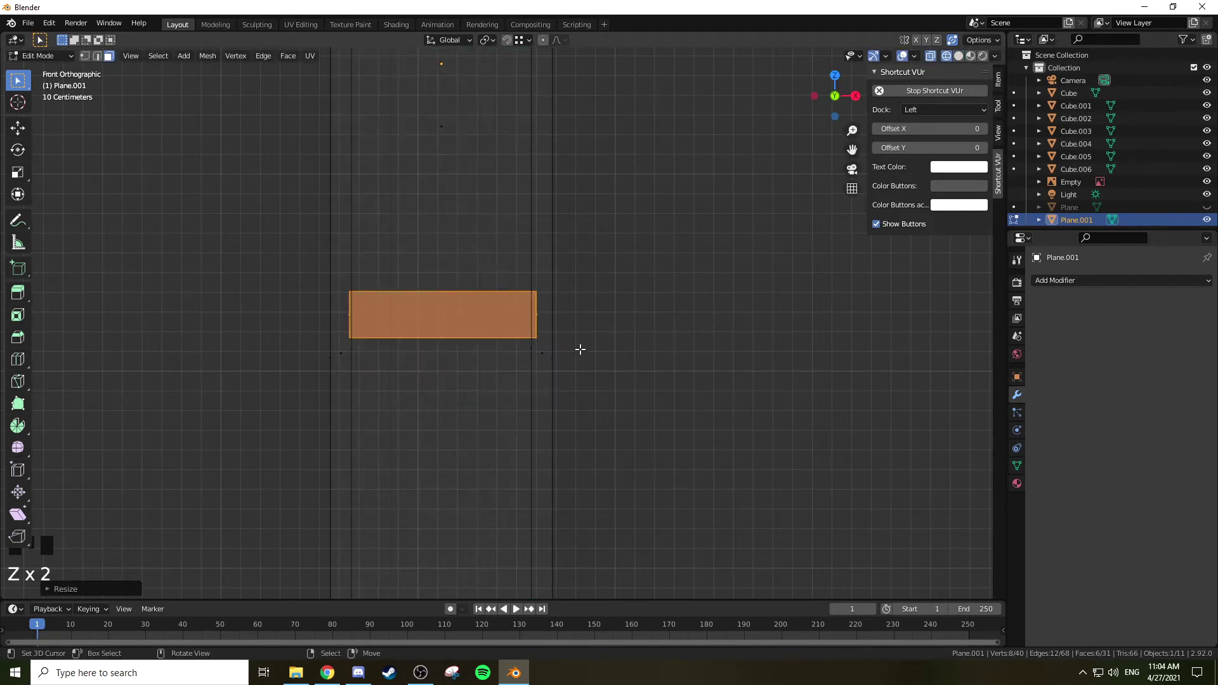
{"action": "scroll", "coordinate": [579, 324], "scroll_direction": "down", "scroll_amount": 2}
{"action": "middle_click_drag", "start_coordinate": [558, 310], "coordinate": [556, 252], "text": "shift"}
{"action": "middle_click_drag", "start_coordinate": [639, 255], "coordinate": [637, 323], "text": "shift"}
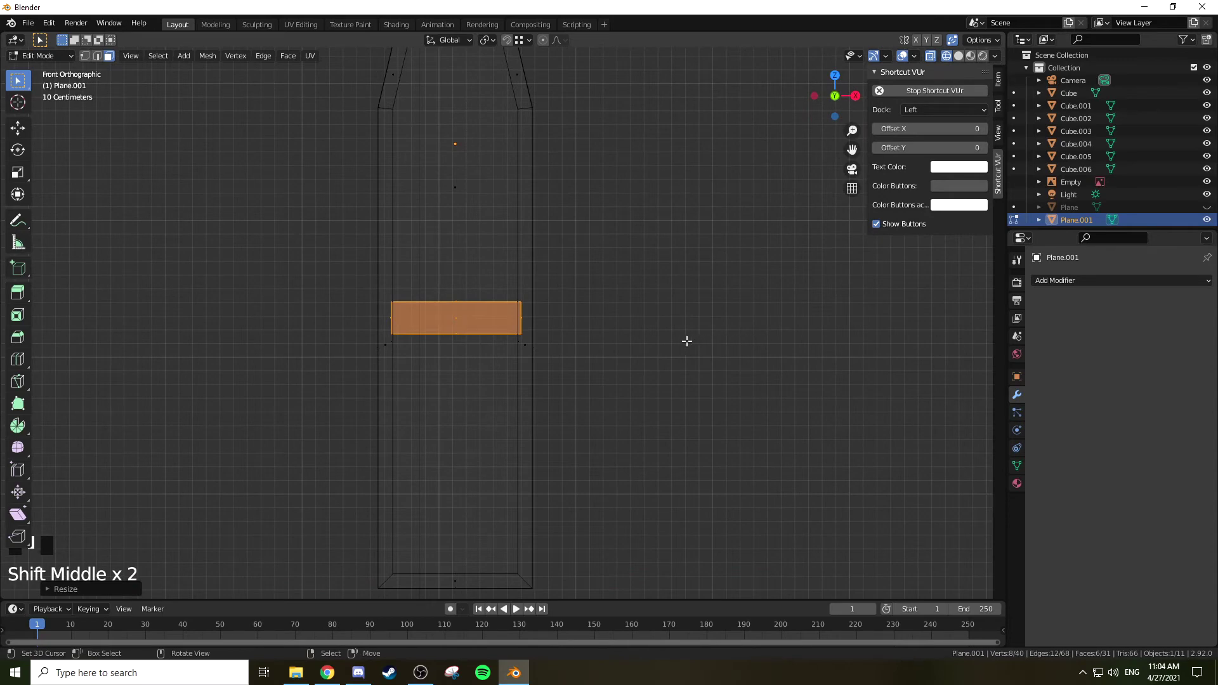
{"action": "key", "text": "s"}
{"action": "left_click", "coordinate": [589, 339]}
{"action": "key", "text": "s"}
{"action": "key", "text": "x"}
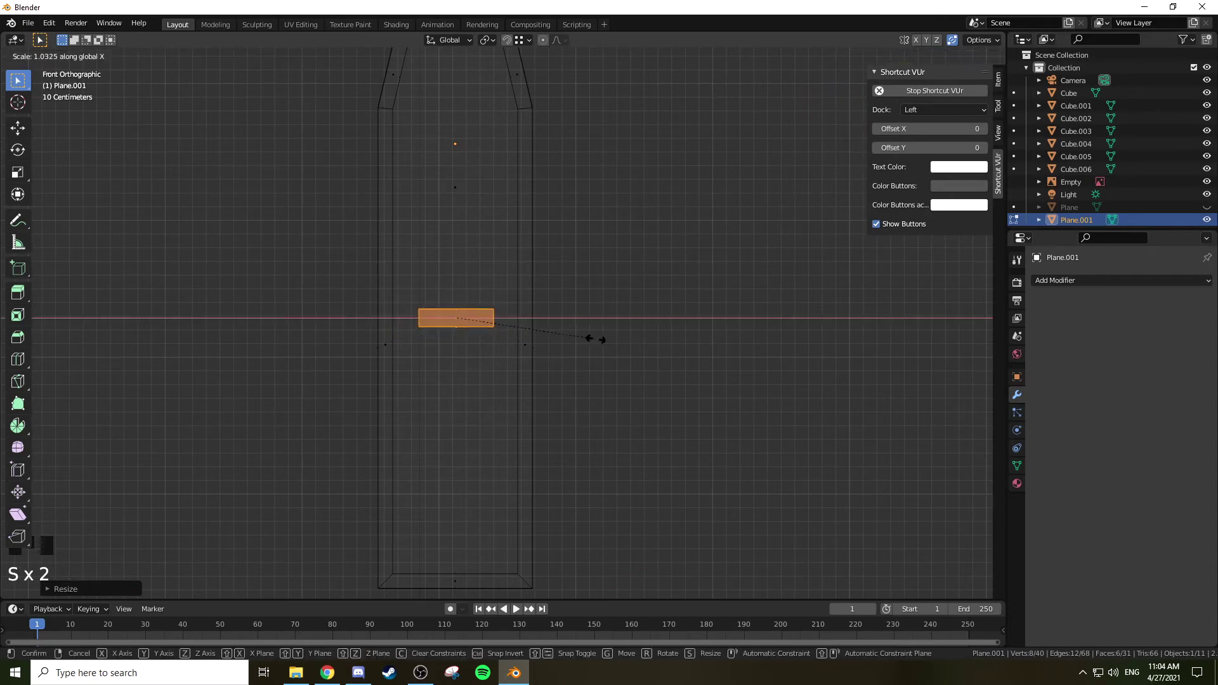
{"action": "left_click", "coordinate": [703, 346]}
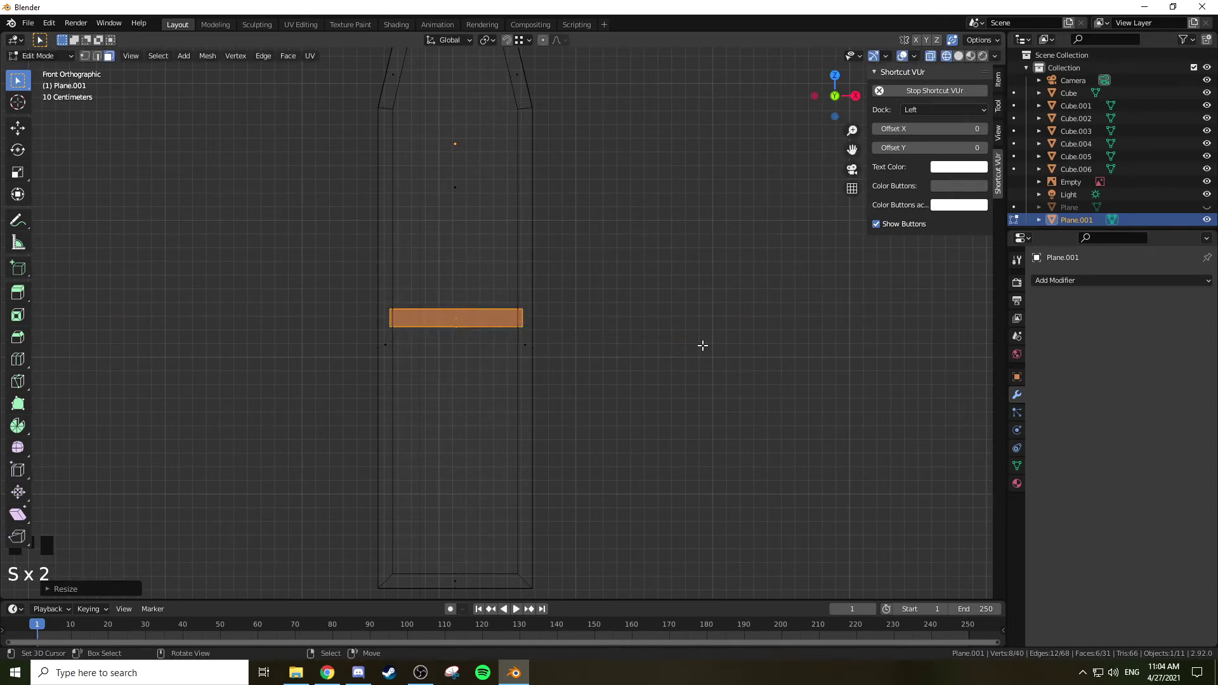
Step: Duplicate the crossbar upward along Z to just below the arch, and duplicate that copy about 2.5 m down
{"action": "key", "text": "shift+d"}
{"action": "key", "text": "z"}
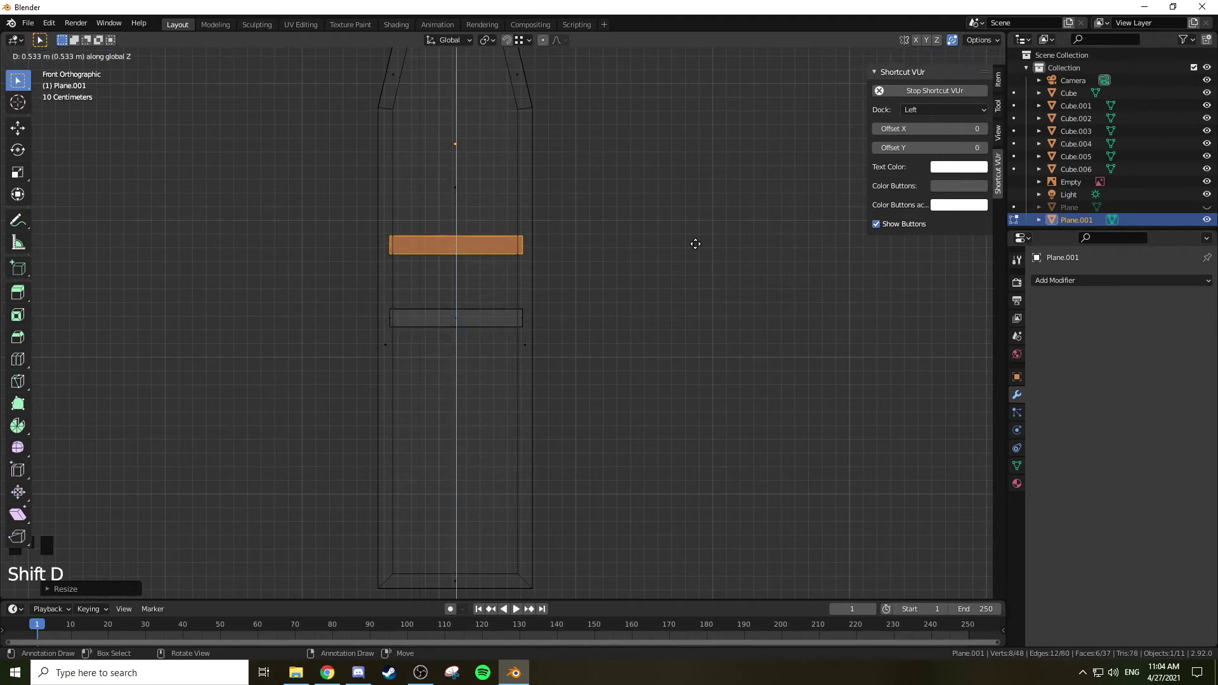
{"action": "left_click", "coordinate": [702, 177]}
{"action": "key", "text": "shift+d"}
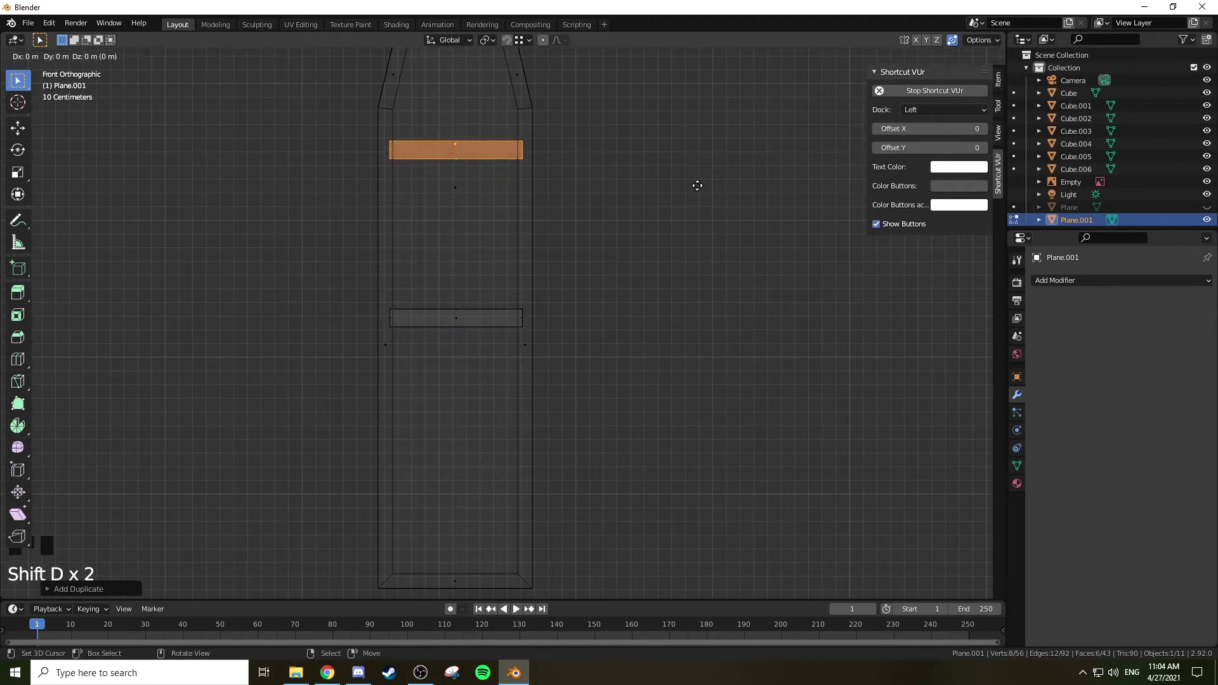
{"action": "key", "text": "z"}
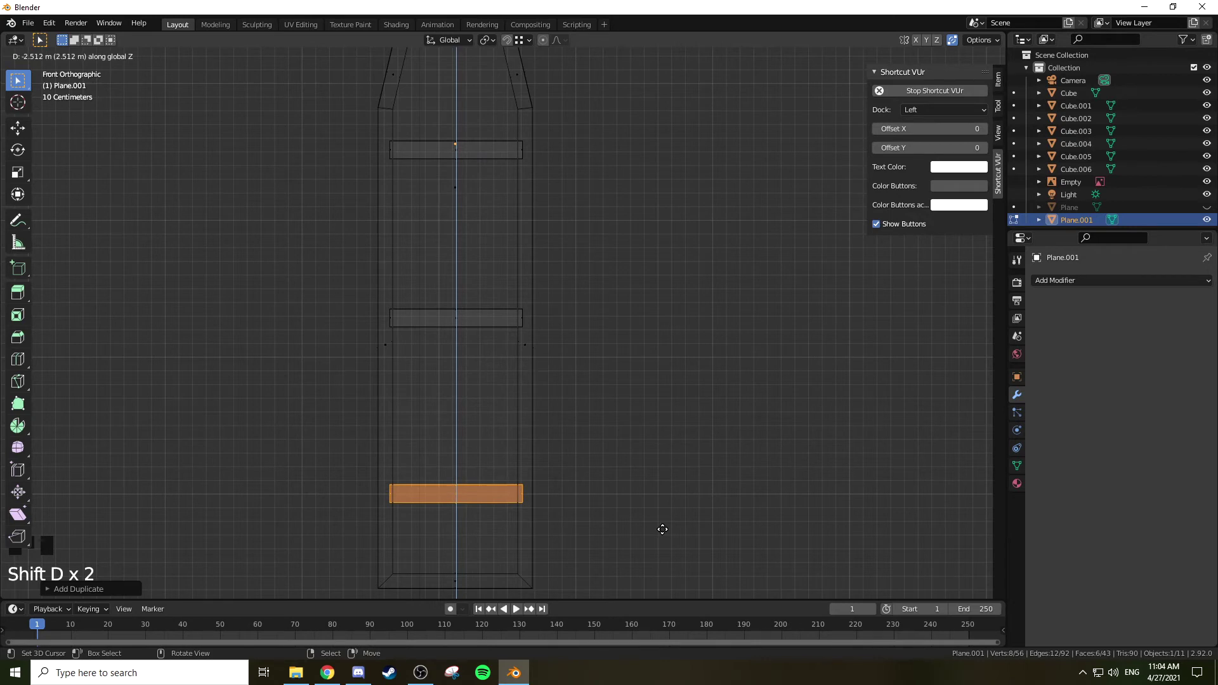
{"action": "left_click", "coordinate": [661, 529]}
Step: Duplicate the lowest crossbar in place and rotate the copy 90° about Y into a vertical bar
{"action": "key", "text": "shift+d"}
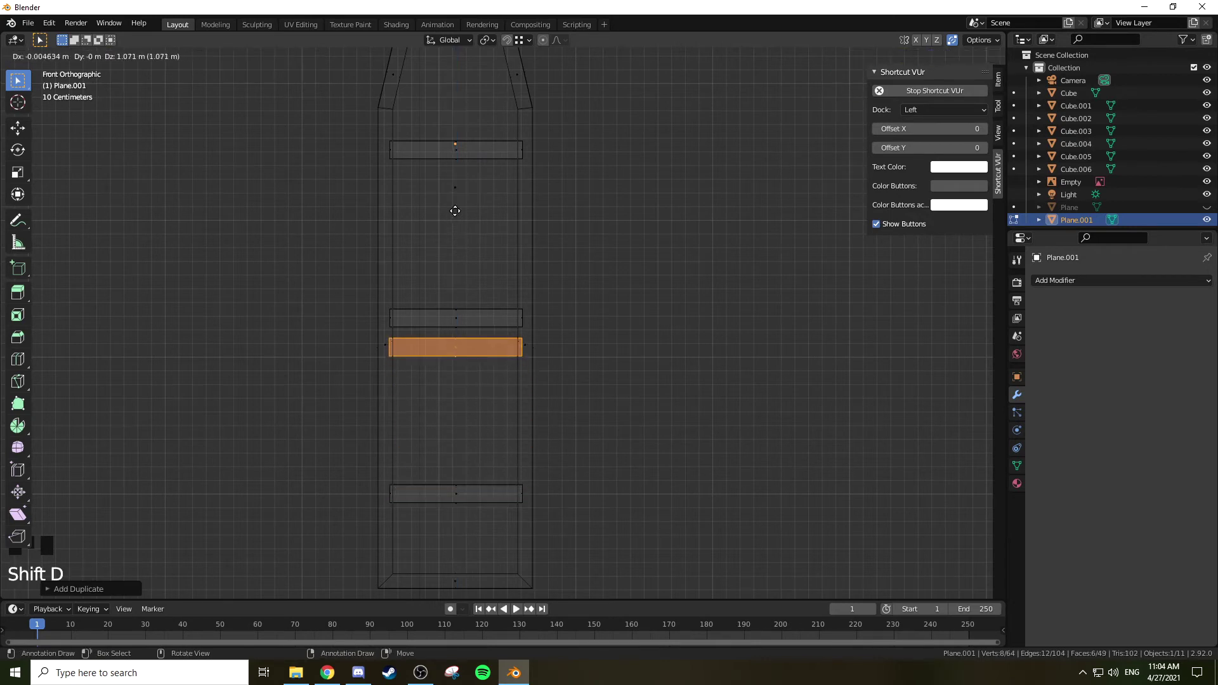
{"action": "right_click", "coordinate": [456, 207]}
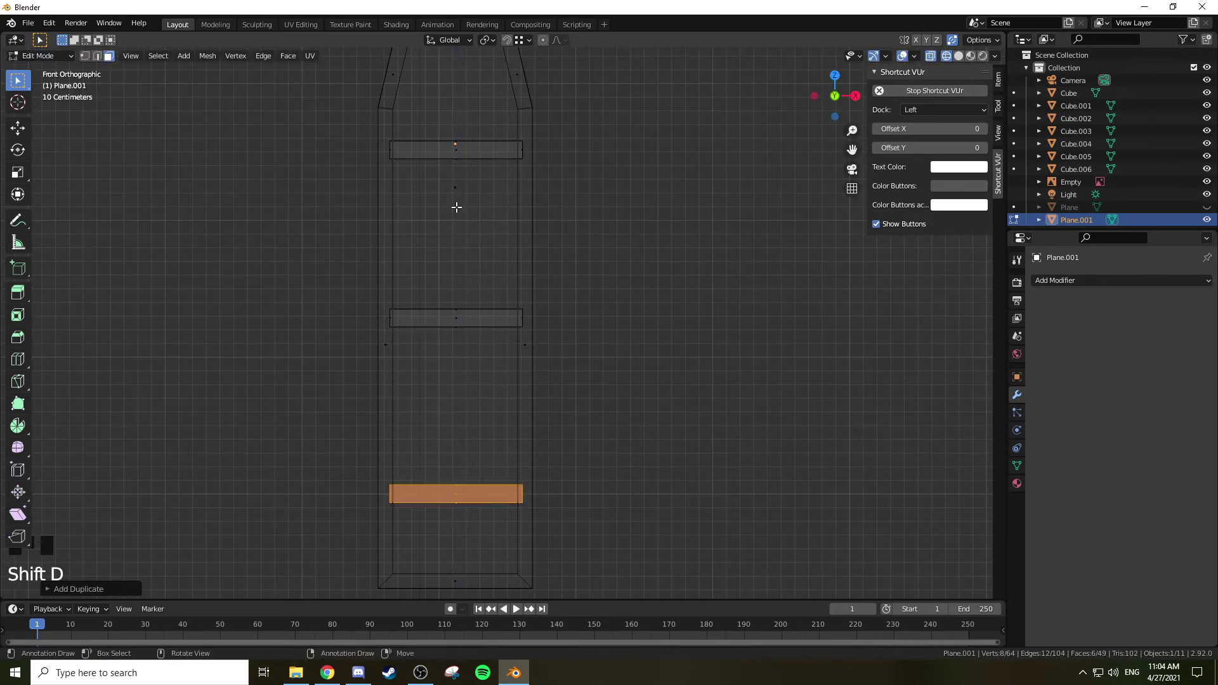
{"action": "key", "text": "r"}
{"action": "type", "text": "y90"}
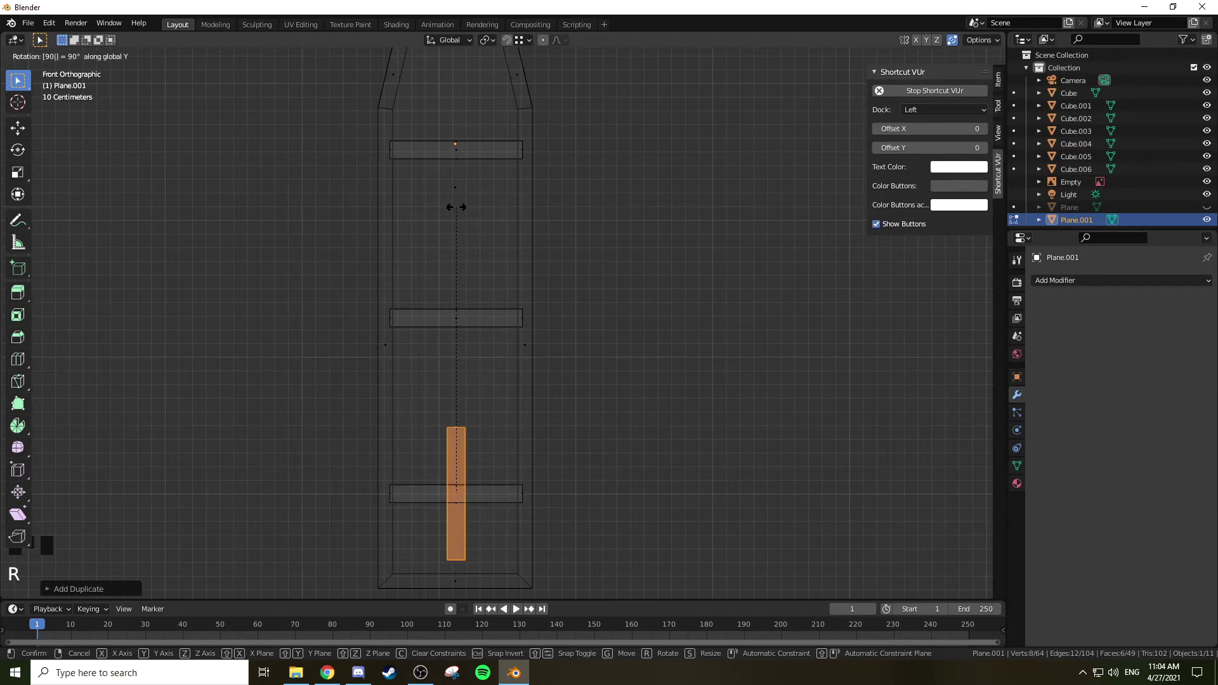
{"action": "key", "text": "Return"}
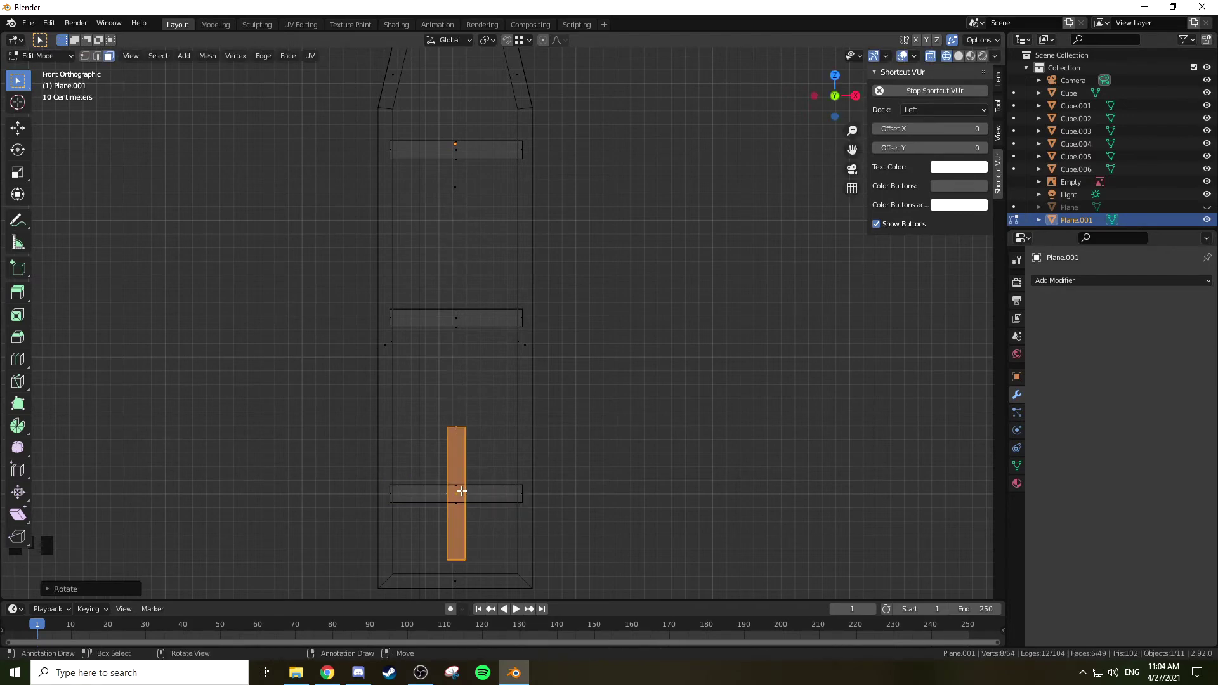
Step: Lengthen the vertical bar by moving its top face up toward the arch and its bottom face down into the frame
{"action": "right_click", "coordinate": [459, 426]}
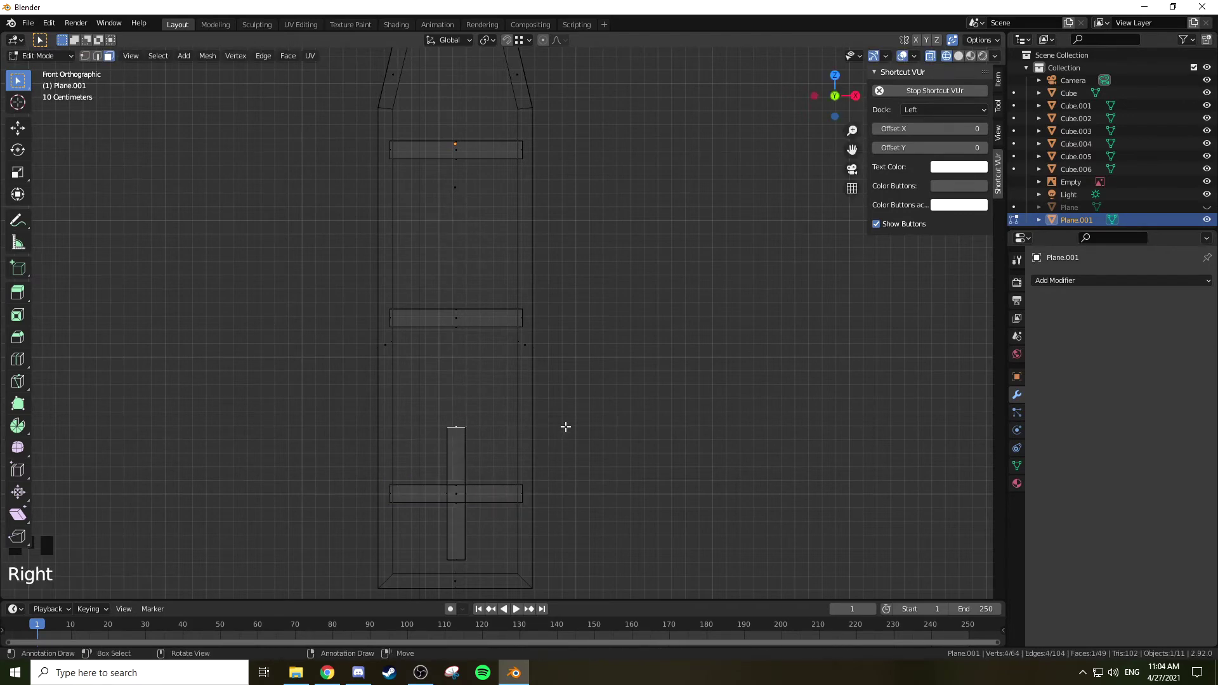
{"action": "key", "text": "g"}
{"action": "left_click", "coordinate": [495, 74]}
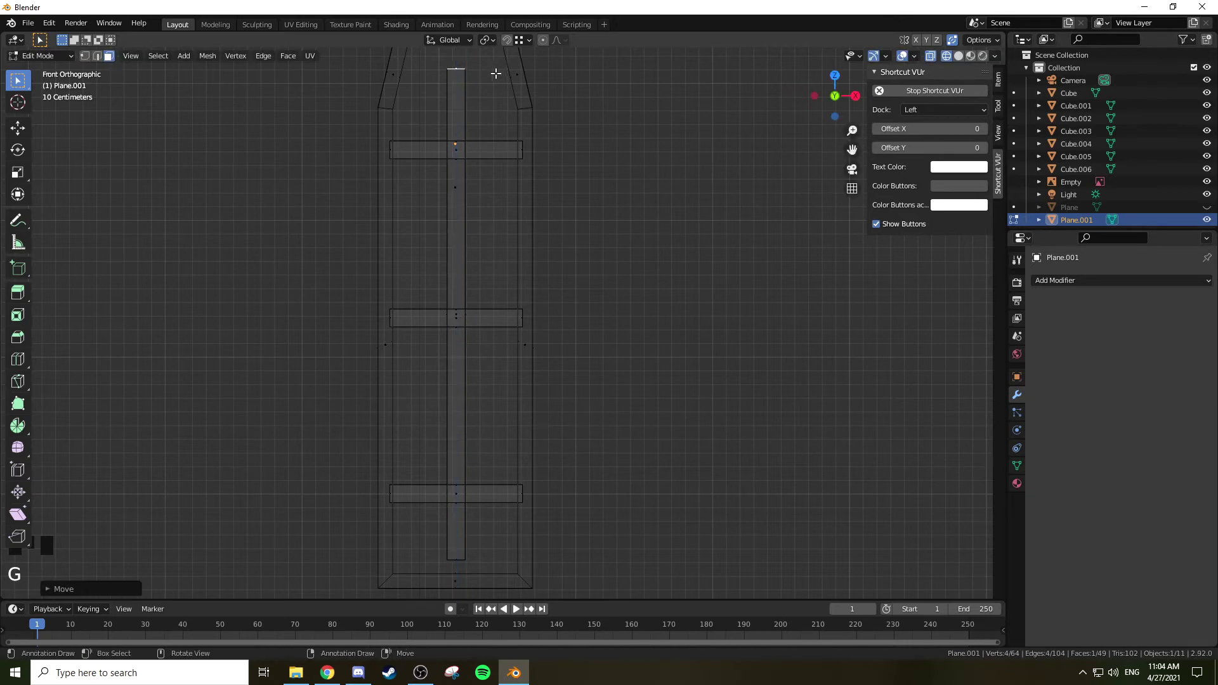
{"action": "right_click", "coordinate": [454, 551]}
{"action": "key", "text": "g"}
{"action": "key", "text": "z"}
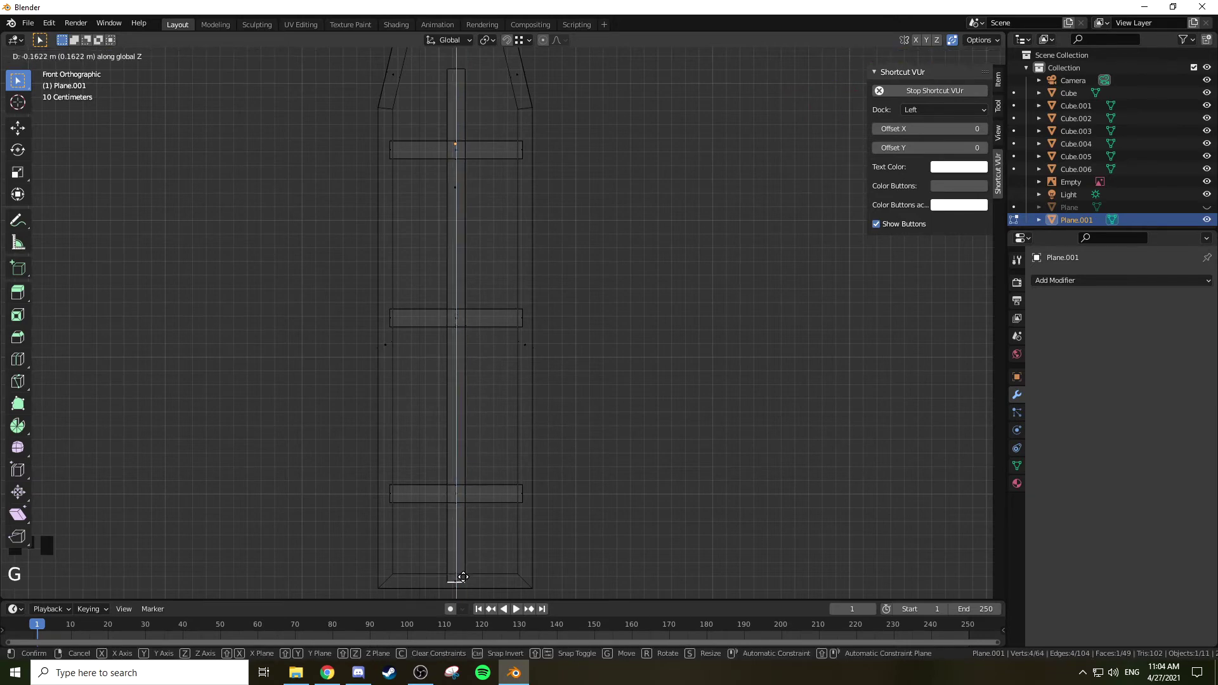
{"action": "left_click", "coordinate": [463, 576]}
Step: Raise the vertical bar's top face along Z until it meets the arched frame, working in solid view
{"action": "key", "text": "shift+z"}
{"action": "mouse_move", "coordinate": [510, 576]}
{"action": "middle_mouse_down"}
{"action": "mouse_move", "coordinate": [604, 471]}
{"action": "mouse_move", "coordinate": [587, 493]}
{"action": "middle_mouse_up"}
{"action": "mouse_move", "coordinate": [546, 261]}
{"action": "middle_mouse_down", "text": "shift"}
{"action": "mouse_move", "coordinate": [419, 297]}
{"action": "mouse_move", "coordinate": [421, 248]}
{"action": "middle_mouse_up", "text": "shift"}
{"action": "right_click", "coordinate": [404, 309]}
{"action": "key", "text": "g"}
{"action": "key", "text": "z"}
{"action": "left_click", "coordinate": [422, 195]}
Step: Select the vertical bar and all three crossbars completely, and move them forward along Y to the middle of the frame's depth
{"action": "middle_click_drag", "start_coordinate": [421, 195], "coordinate": [445, 359]}
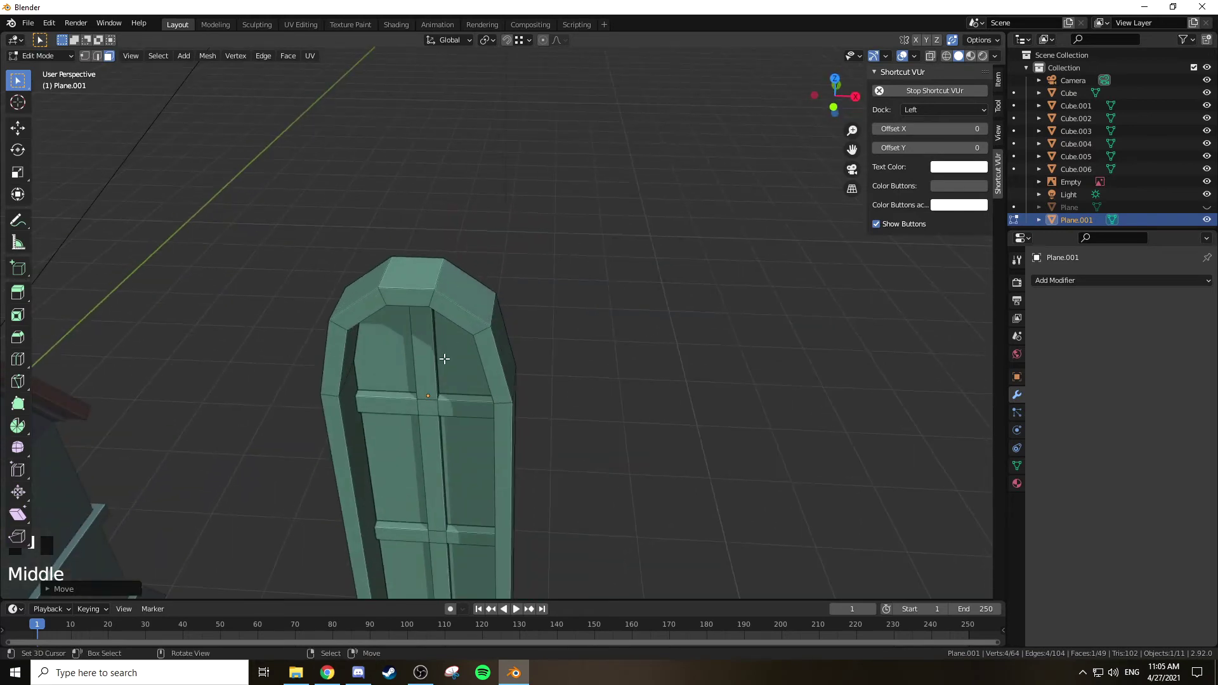
{"action": "right_click", "coordinate": [413, 413]}
{"action": "scroll", "coordinate": [433, 436], "scroll_direction": "down", "scroll_amount": 3}
{"action": "right_click", "coordinate": [479, 516], "text": "shift"}
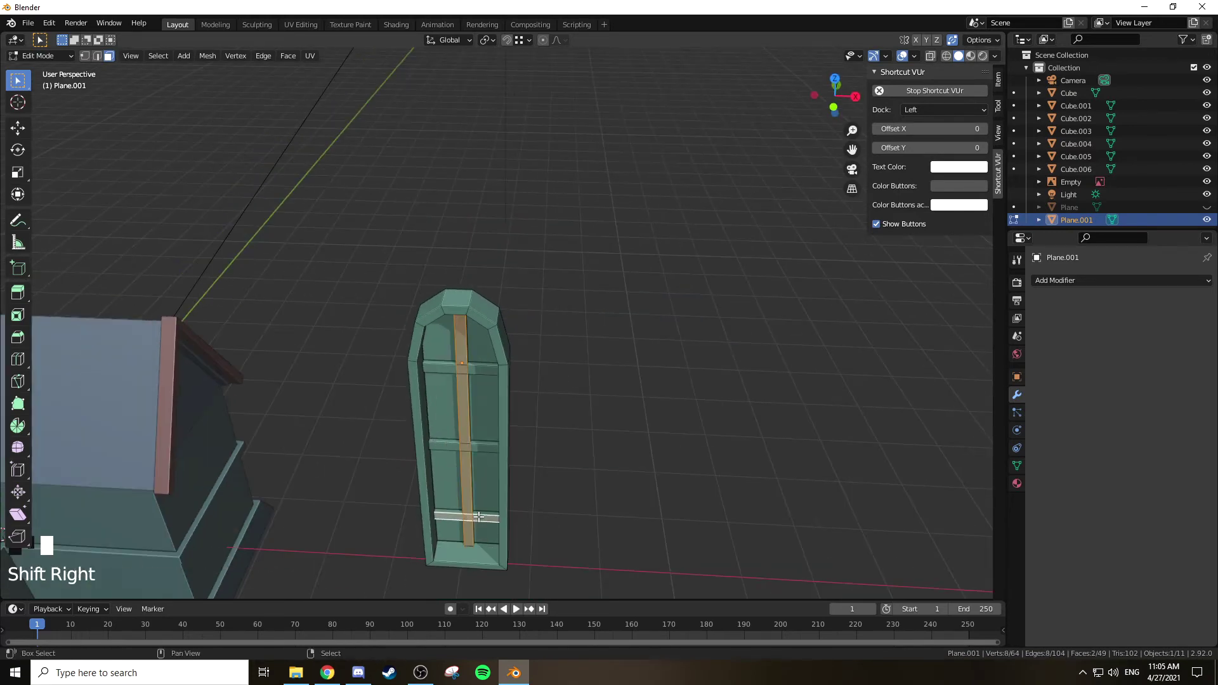
{"action": "right_click", "coordinate": [478, 448], "text": "shift"}
{"action": "right_click", "coordinate": [474, 368], "text": "shift"}
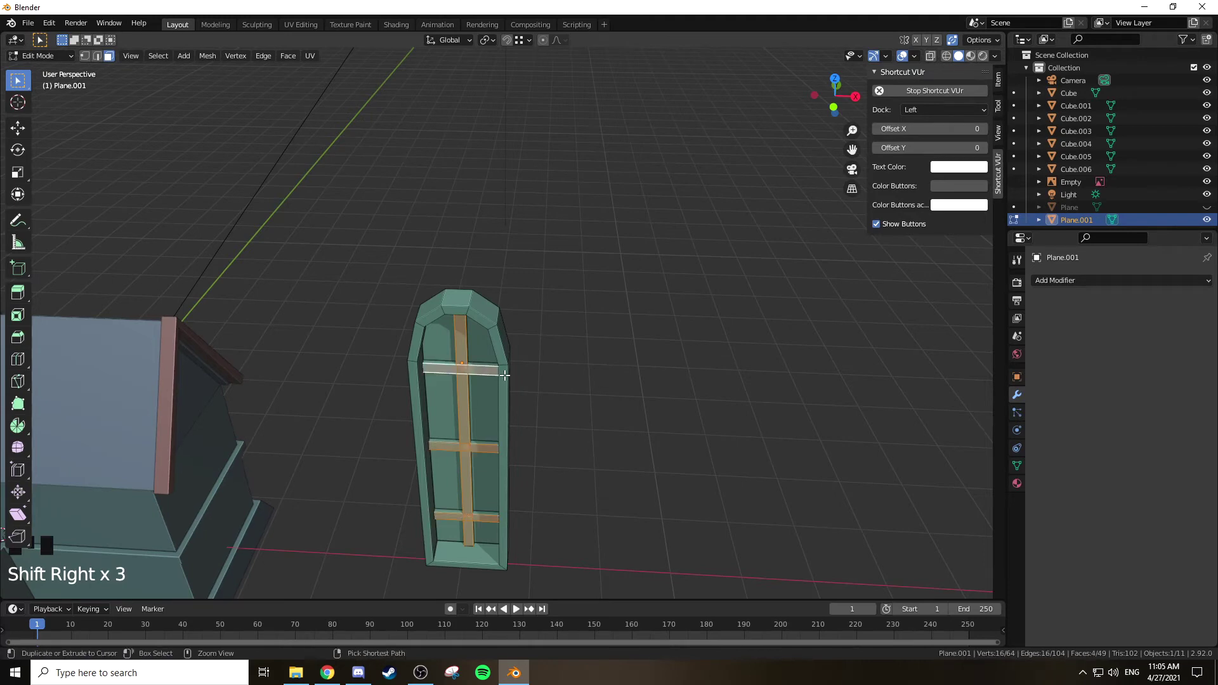
{"action": "key", "text": "ctrl+KP_Add"}
{"action": "key", "text": "ctrl+KP_Add"}
{"action": "key", "text": "ctrl+KP_Add"}
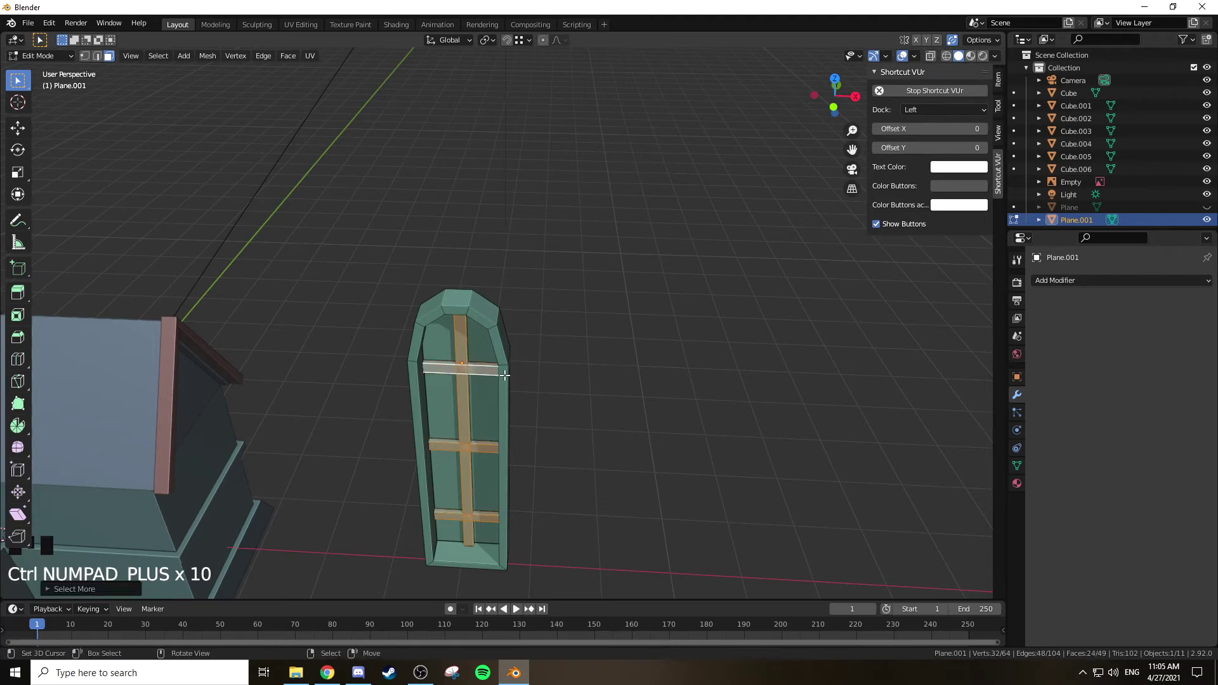
{"action": "key", "text": "KP_7"}
{"action": "scroll", "coordinate": [554, 405], "scroll_direction": "up", "scroll_amount": 3}
{"action": "key", "text": "z"}
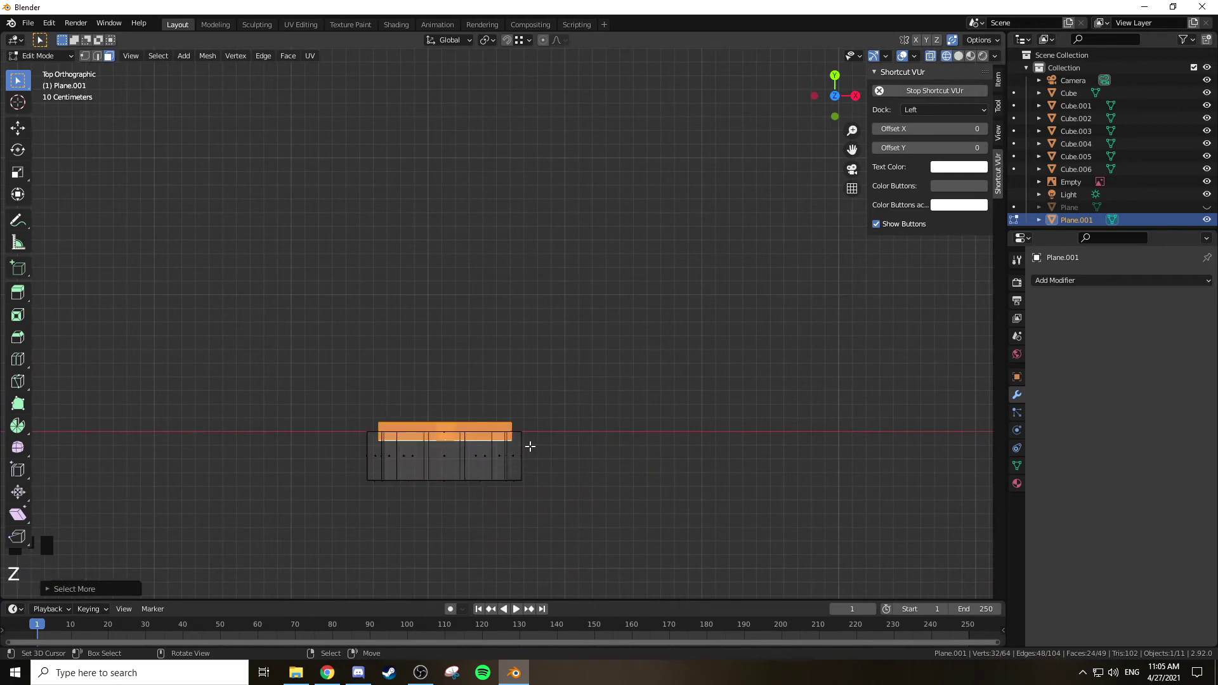
{"action": "key", "text": "g"}
{"action": "key", "text": "y"}
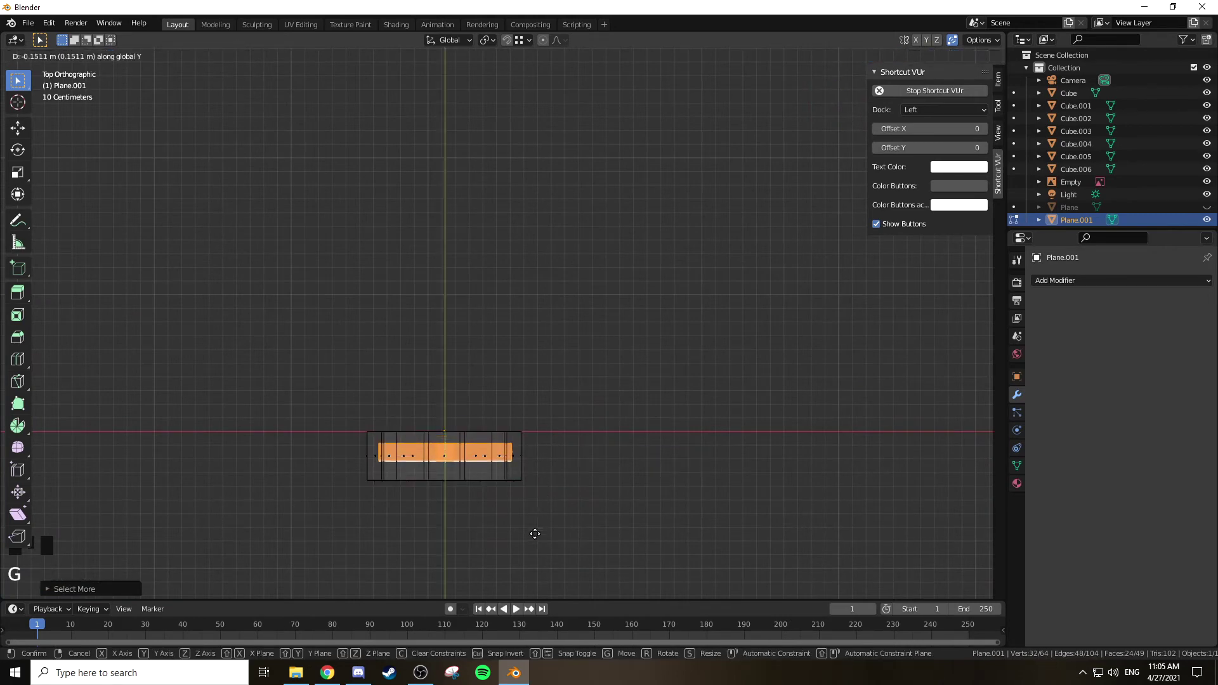
{"action": "left_click", "coordinate": [535, 568]}
{"action": "key", "text": "z"}
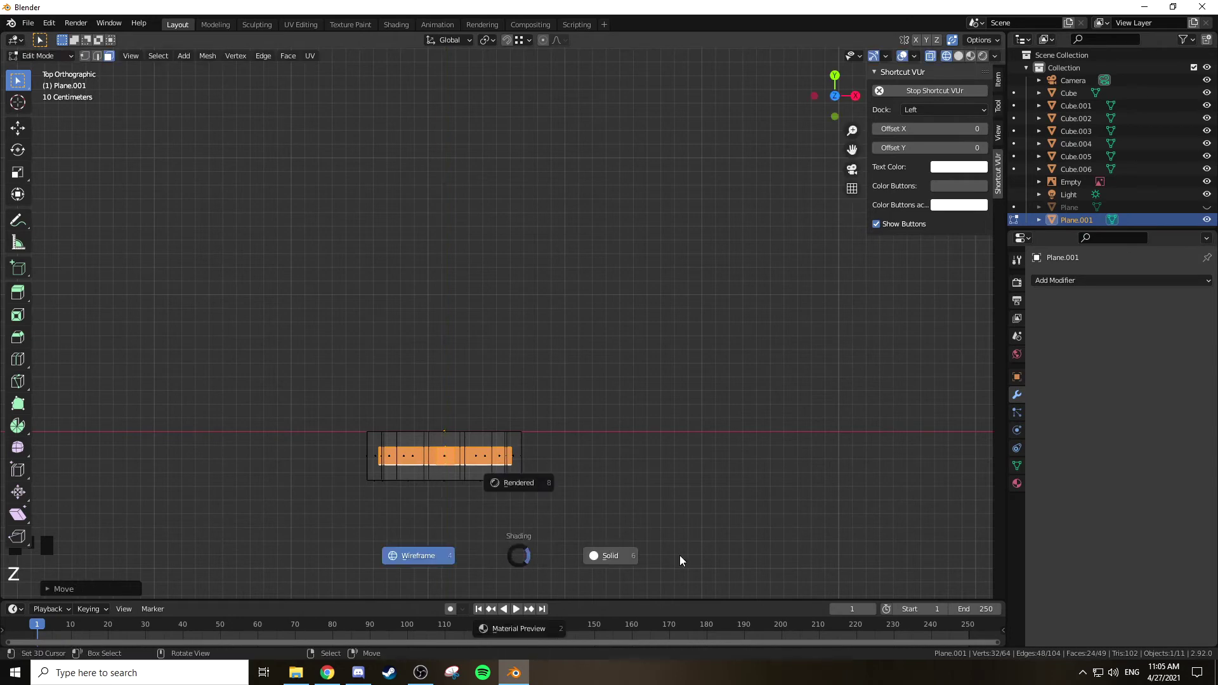
{"action": "middle_click_drag", "start_coordinate": [652, 536], "coordinate": [511, 356]}
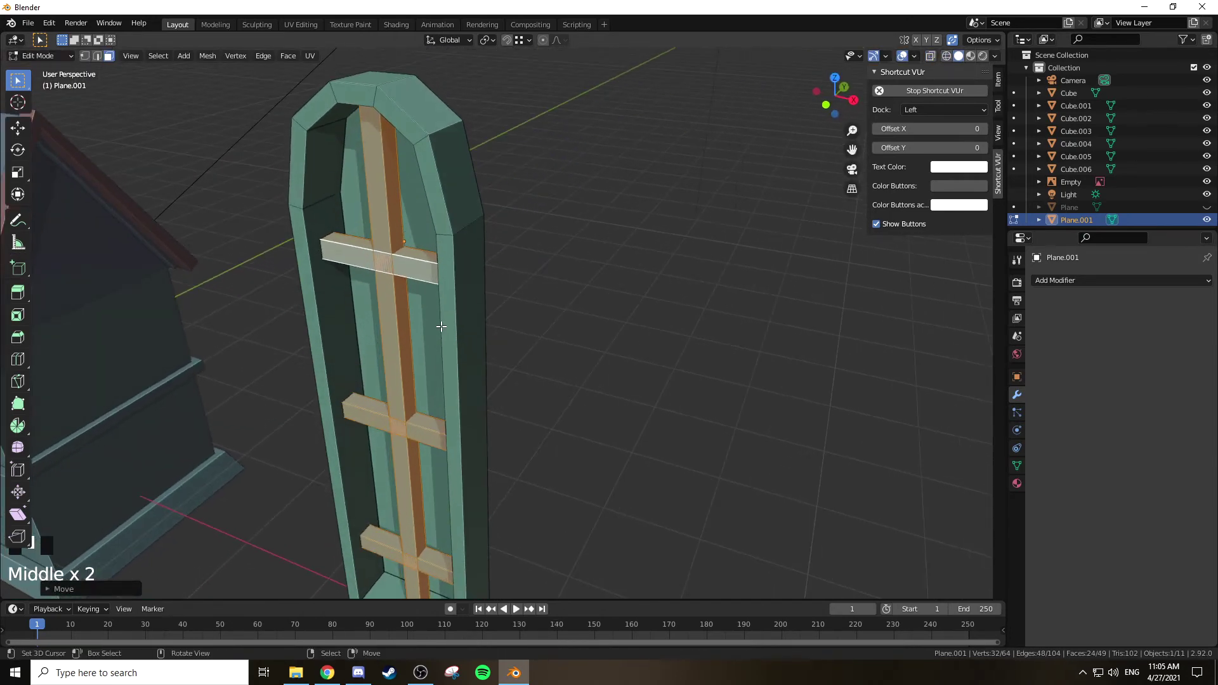
Step: Move the vertical bar's front face back along Y by about 0.05 m, behind the crossbars' front faces
{"action": "scroll", "coordinate": [310, 248], "scroll_direction": "up", "scroll_amount": 2}
{"action": "middle_click_drag", "start_coordinate": [310, 247], "coordinate": [413, 312], "text": "shift"}
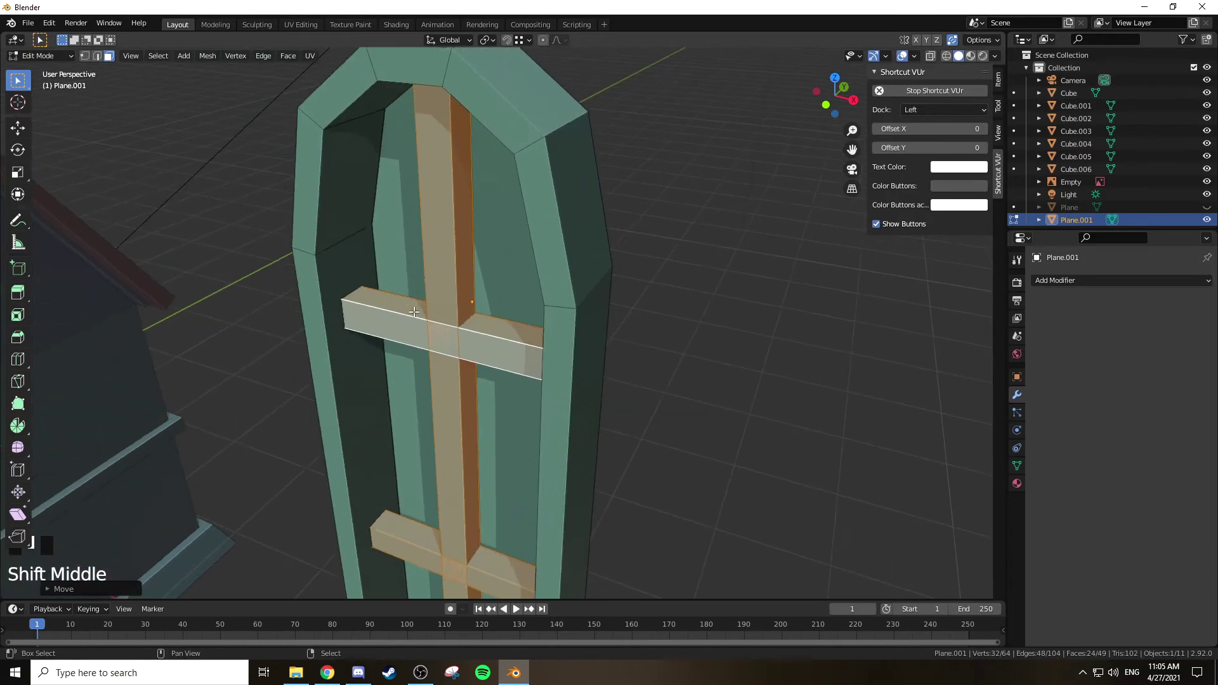
{"action": "right_click", "coordinate": [460, 341]}
{"action": "right_click", "coordinate": [450, 342]}
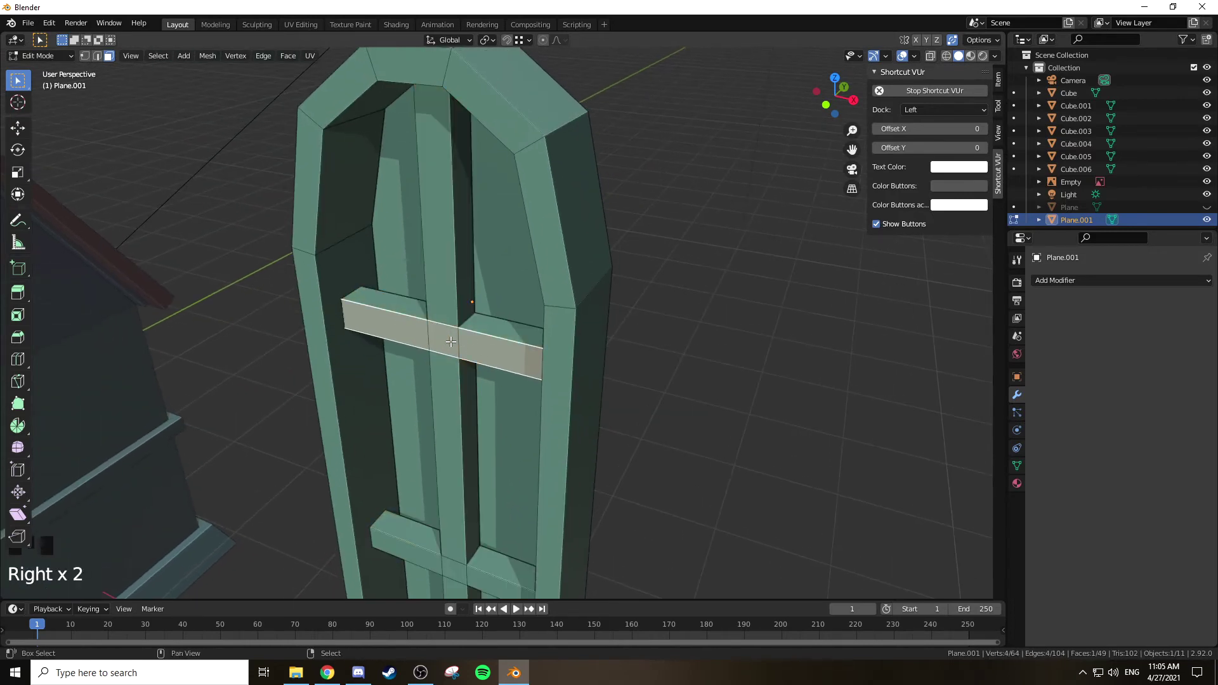
{"action": "right_click", "coordinate": [463, 254]}
{"action": "scroll", "coordinate": [467, 252], "scroll_direction": "down", "scroll_amount": 5}
{"action": "middle_click_drag", "start_coordinate": [564, 370], "coordinate": [539, 305], "text": "shift"}
{"action": "scroll", "coordinate": [550, 264], "scroll_direction": "up", "scroll_amount": 4}
{"action": "middle_click_drag", "start_coordinate": [549, 264], "coordinate": [519, 288], "text": "shift"}
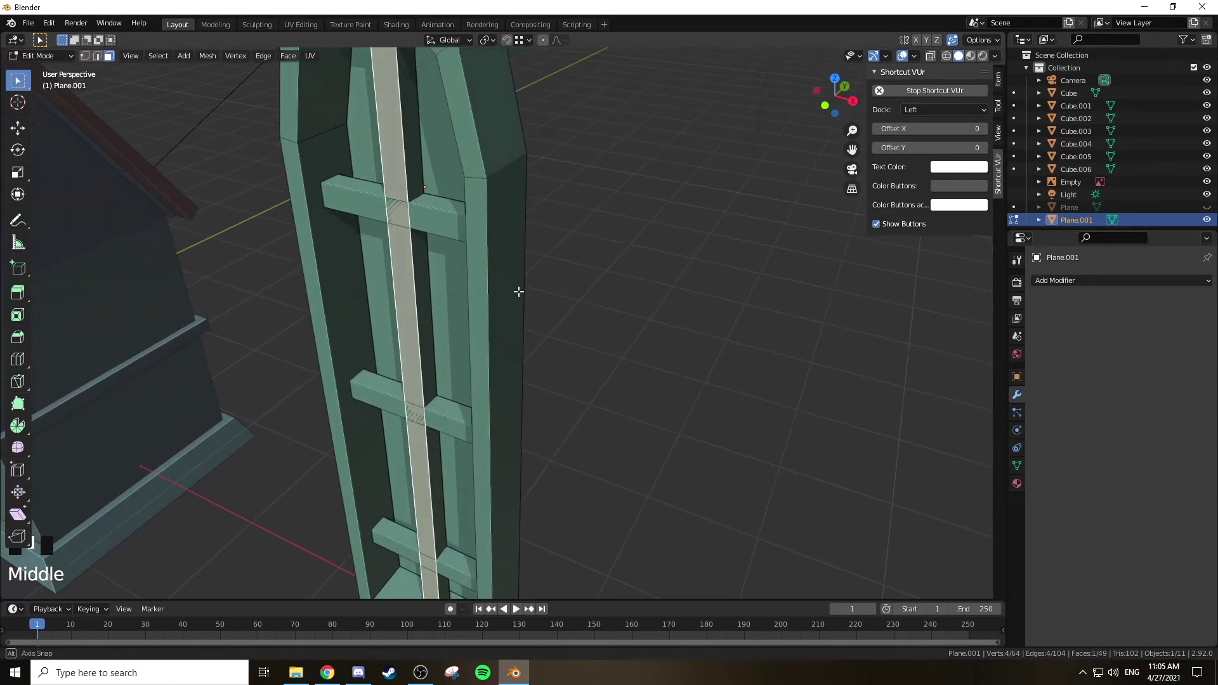
{"action": "key", "text": "g"}
{"action": "key", "text": "y"}
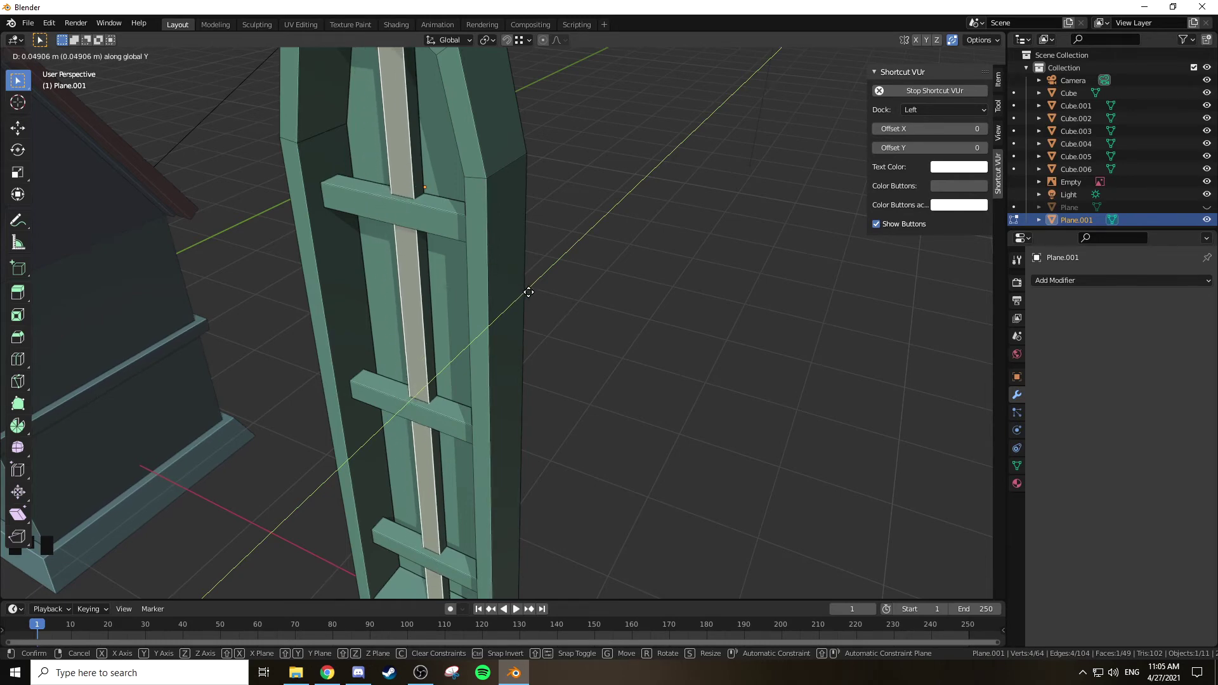
{"action": "left_click", "coordinate": [528, 291]}
{"action": "scroll", "coordinate": [496, 299], "scroll_direction": "down", "scroll_amount": 2}
Step: Return to Object Mode and scale the whole window down uniformly in front view to suit the building's upper walls
{"action": "key", "text": "a"}
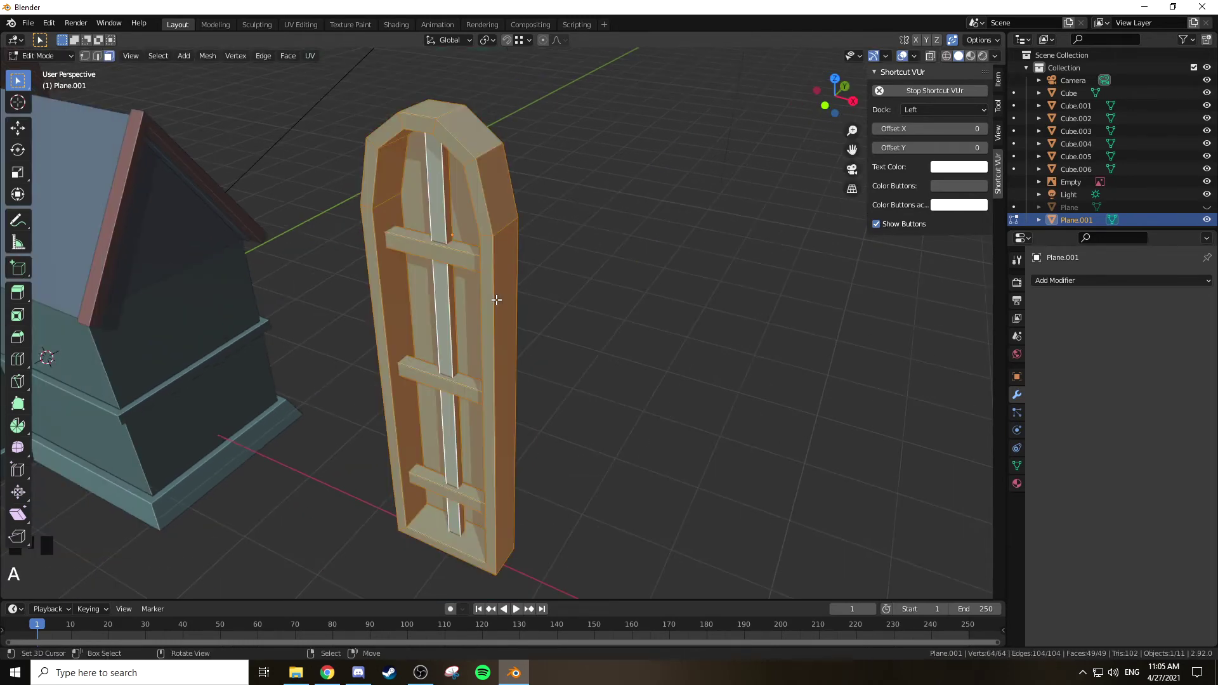
{"action": "key", "text": "Tab"}
{"action": "key", "text": "a"}
{"action": "mouse_move", "coordinate": [496, 300]}
{"action": "middle_mouse_down"}
{"action": "mouse_move", "coordinate": [566, 274]}
{"action": "mouse_move", "coordinate": [518, 204]}
{"action": "mouse_move", "coordinate": [471, 224]}
{"action": "mouse_move", "coordinate": [512, 267]}
{"action": "mouse_move", "coordinate": [510, 313]}
{"action": "middle_mouse_up"}
{"action": "key", "text": "Tab"}
{"action": "scroll", "coordinate": [498, 321], "scroll_direction": "down", "scroll_amount": 3}
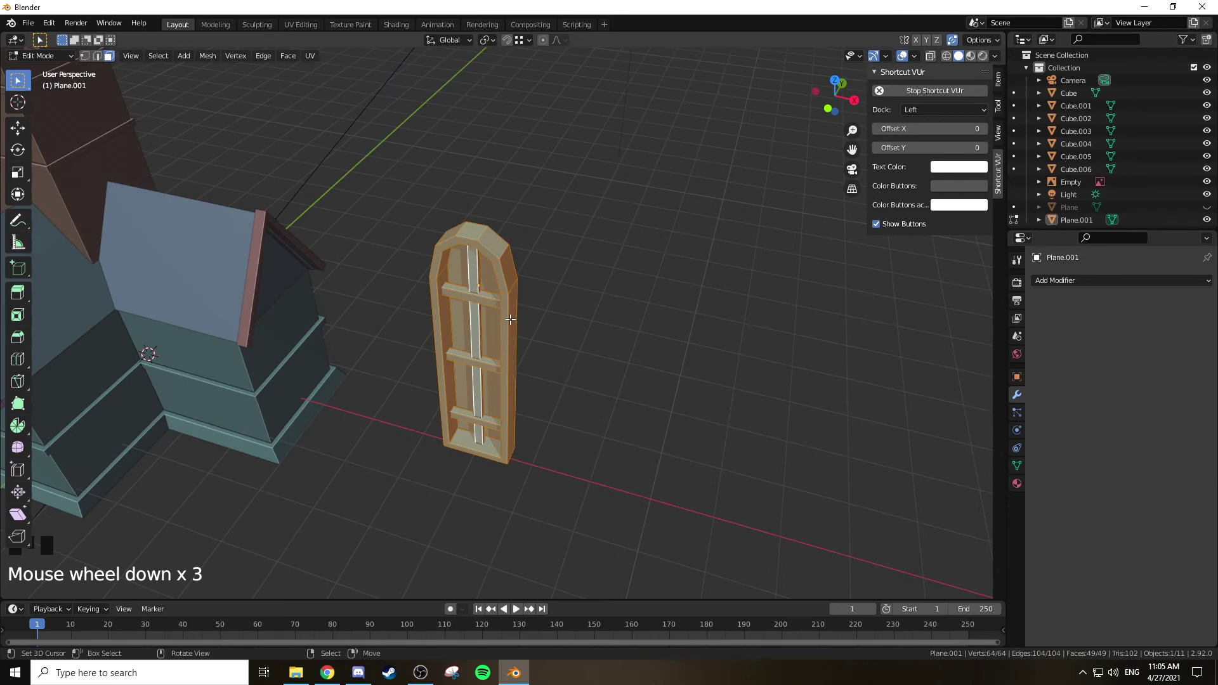
{"action": "key", "text": "KP_1"}
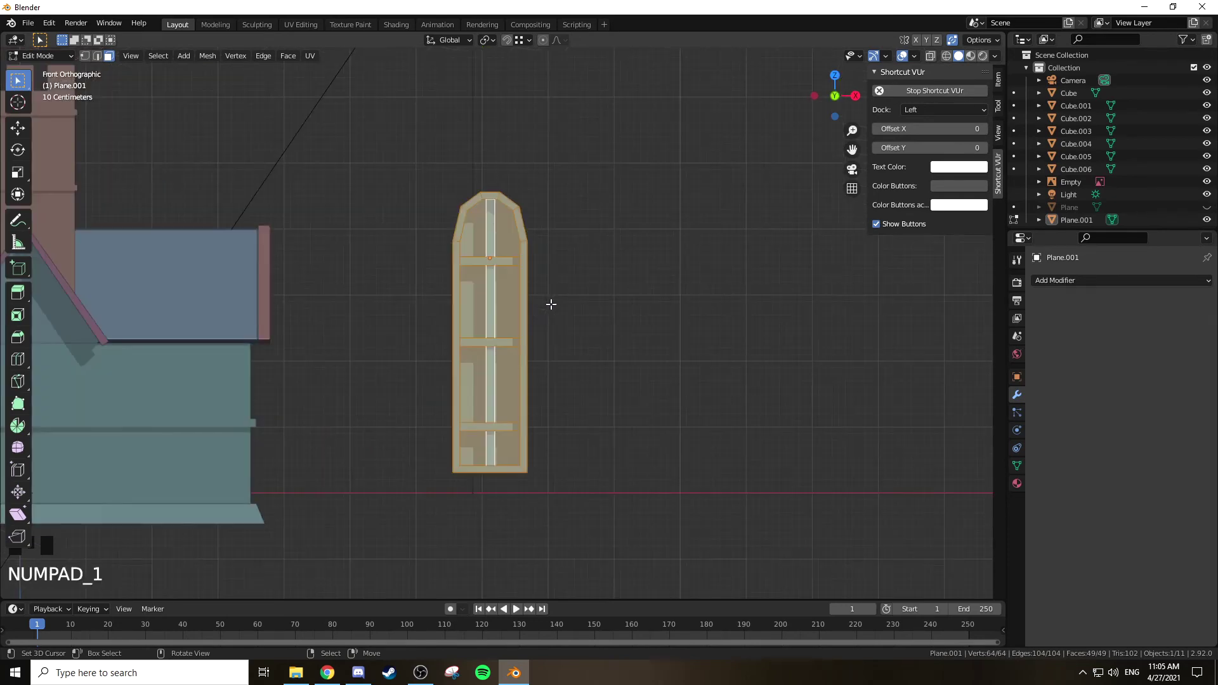
{"action": "key", "text": "Tab"}
{"action": "right_click", "coordinate": [515, 302]}
{"action": "scroll", "coordinate": [603, 282], "scroll_direction": "down", "scroll_amount": 4}
{"action": "middle_click_drag", "start_coordinate": [405, 268], "coordinate": [650, 287], "text": "shift"}
{"action": "scroll", "coordinate": [674, 306], "scroll_direction": "up", "scroll_amount": 2}
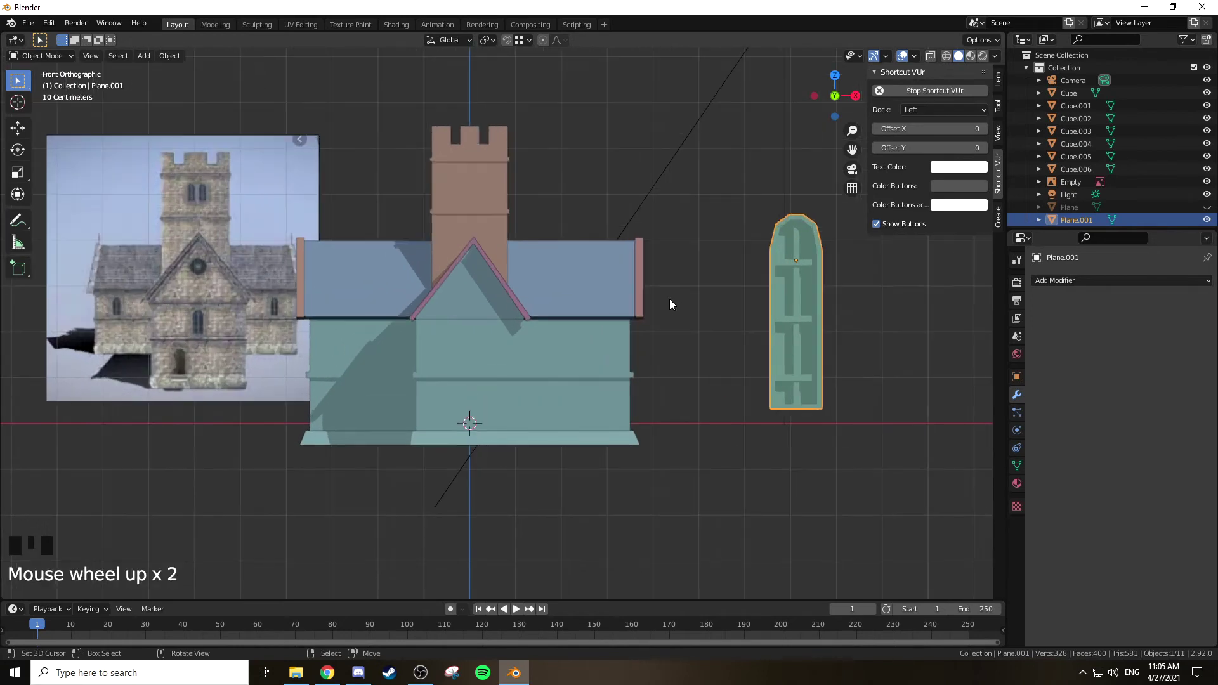
{"action": "key", "text": "s"}
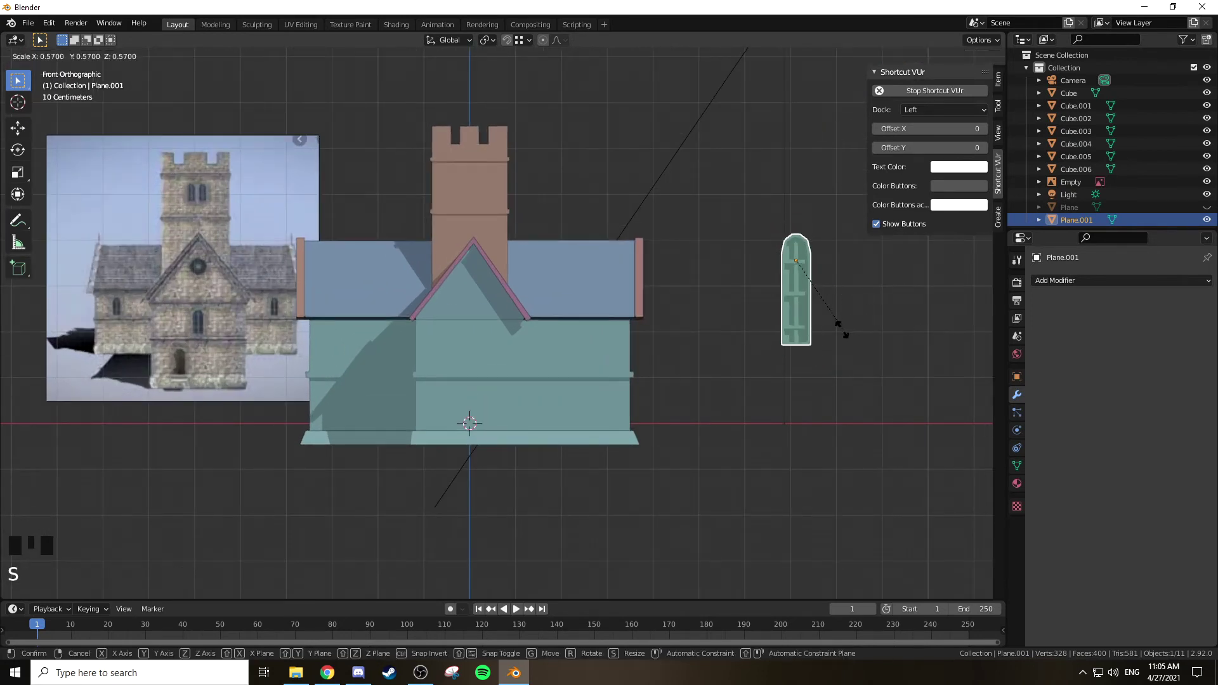
{"action": "left_click", "coordinate": [820, 298]}
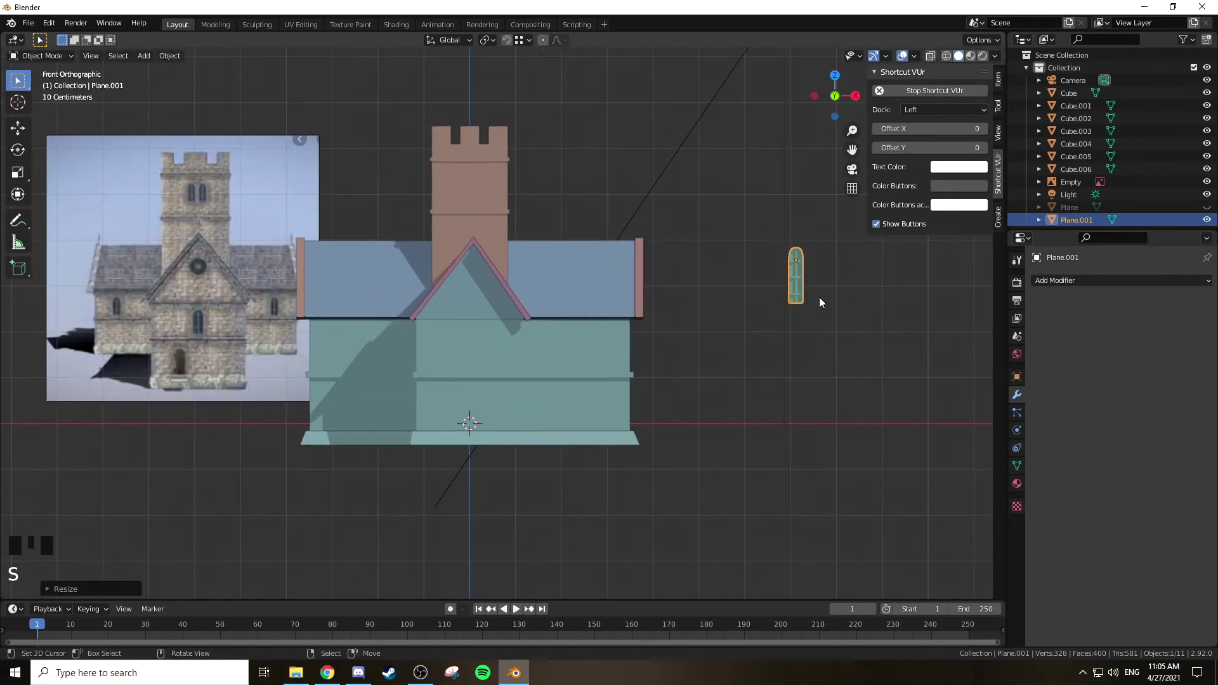
Step: Move the window over the upper wall of the building's right wing in front view
{"action": "key", "text": "g"}
{"action": "left_click", "coordinate": [608, 367]}
{"action": "scroll", "coordinate": [613, 368], "scroll_direction": "up", "scroll_amount": 1}
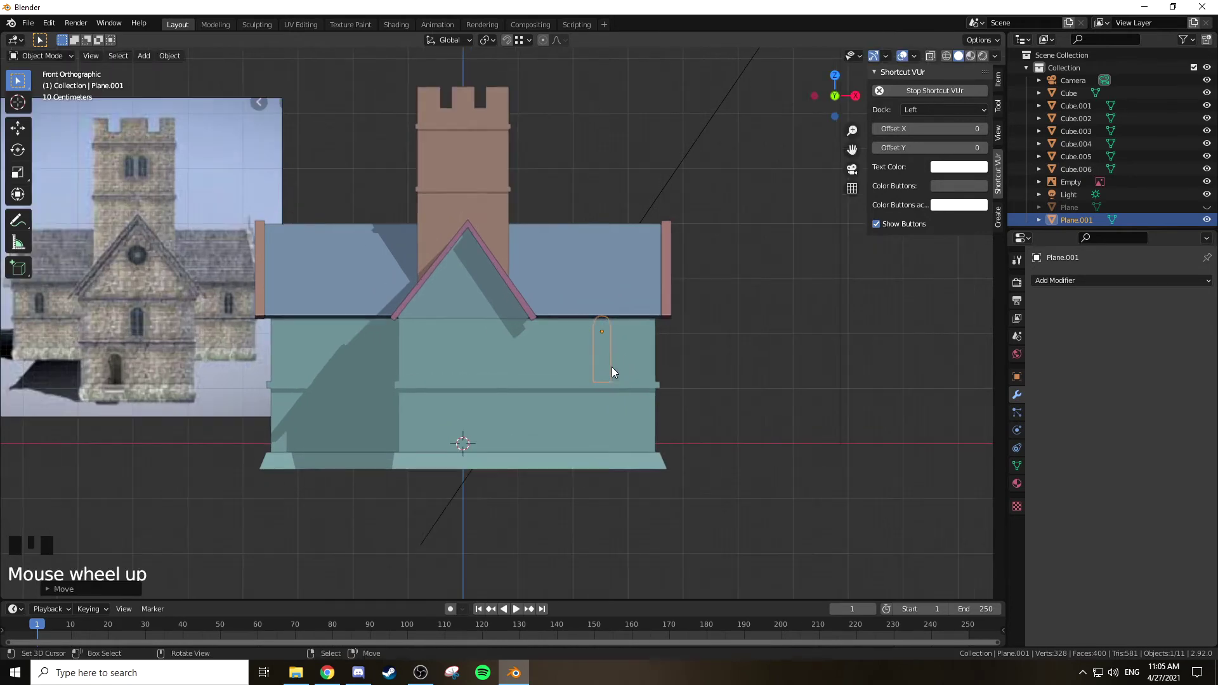
{"action": "scroll", "coordinate": [612, 366], "scroll_direction": "up", "scroll_amount": 2}
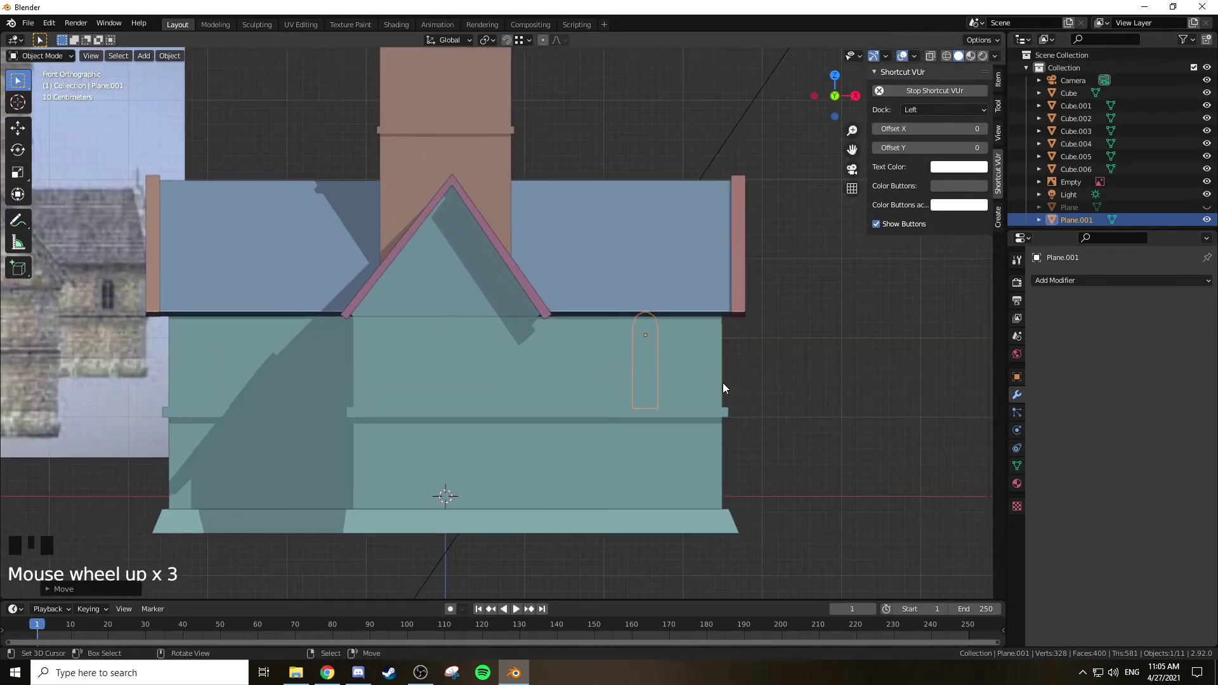
{"action": "middle_click_drag", "start_coordinate": [789, 383], "coordinate": [709, 345]}
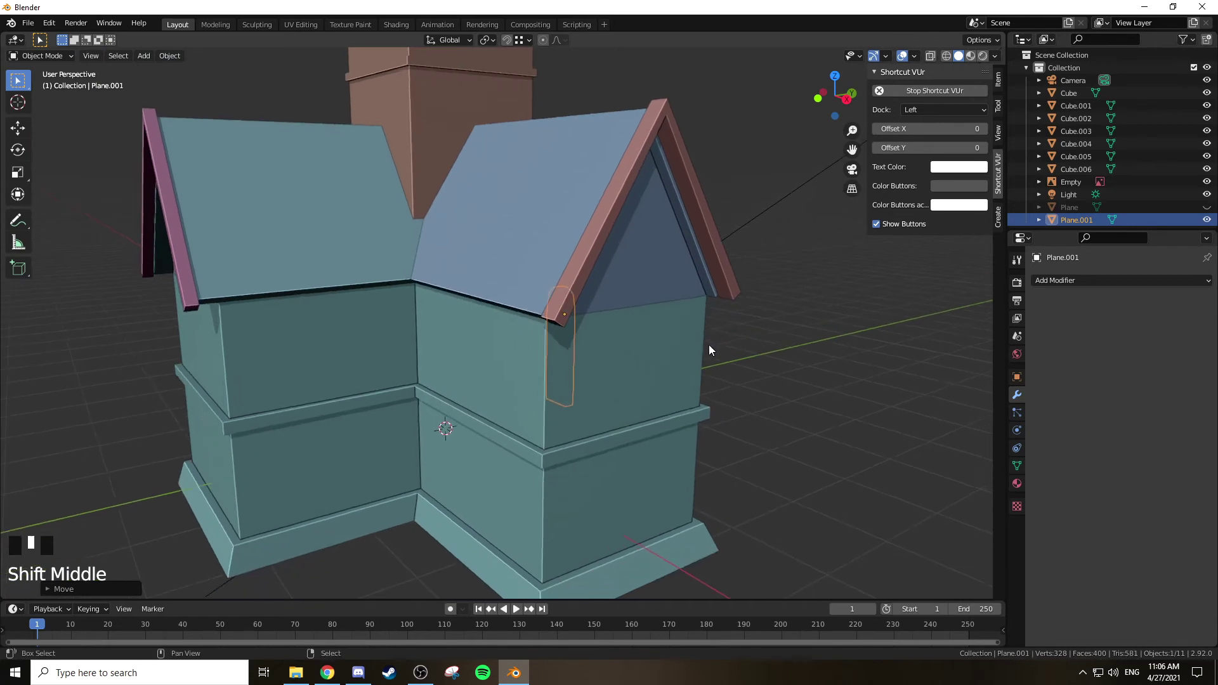
Step: Move the window along Y until it sits on the front wall of the right wing
{"action": "key", "text": "g"}
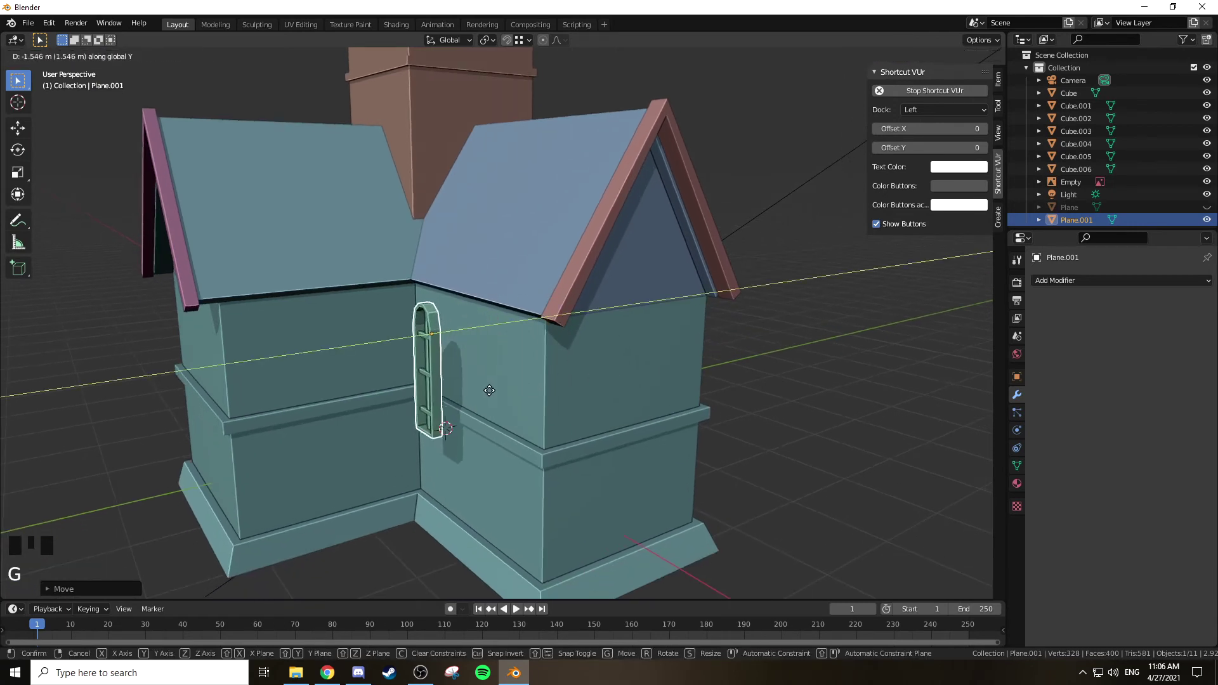
{"action": "left_click", "coordinate": [489, 391]}
{"action": "key", "text": "g"}
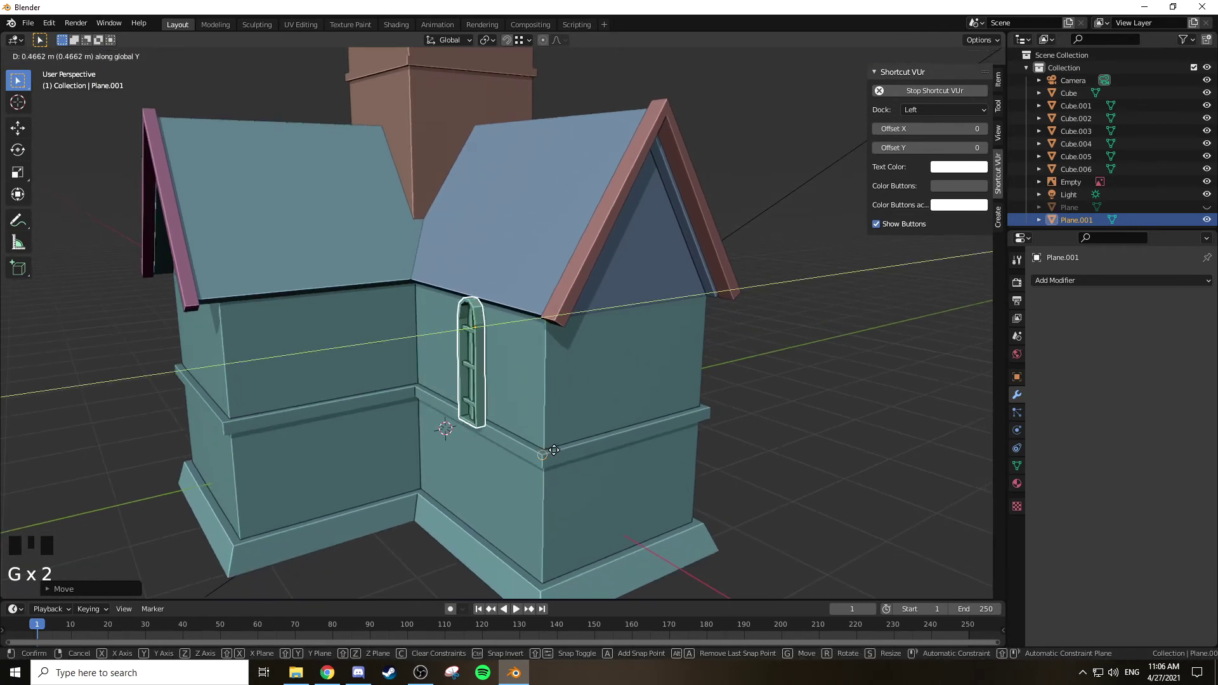
{"action": "left_click", "coordinate": [534, 417]}
{"action": "scroll", "coordinate": [534, 417], "scroll_direction": "up", "scroll_amount": 4}
Step: Scale the right wing's window down further and lower it along Z, between the eaves and the wall ledge
{"action": "key", "text": "KP_1"}
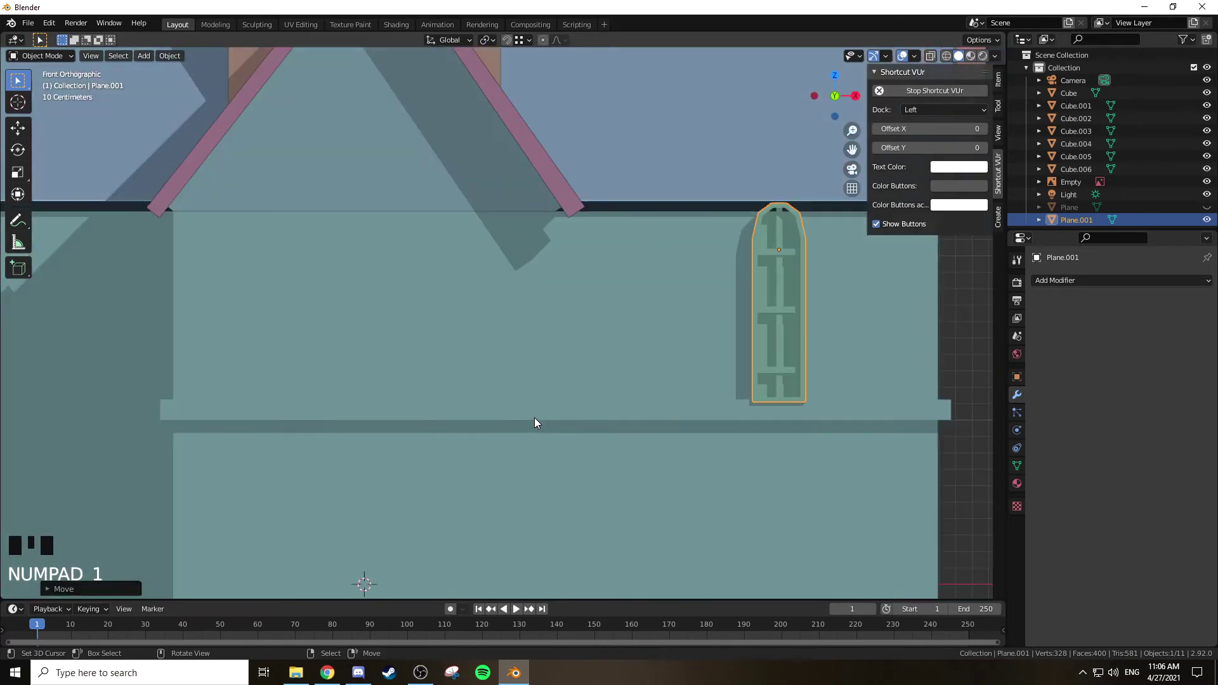
{"action": "key", "text": "s"}
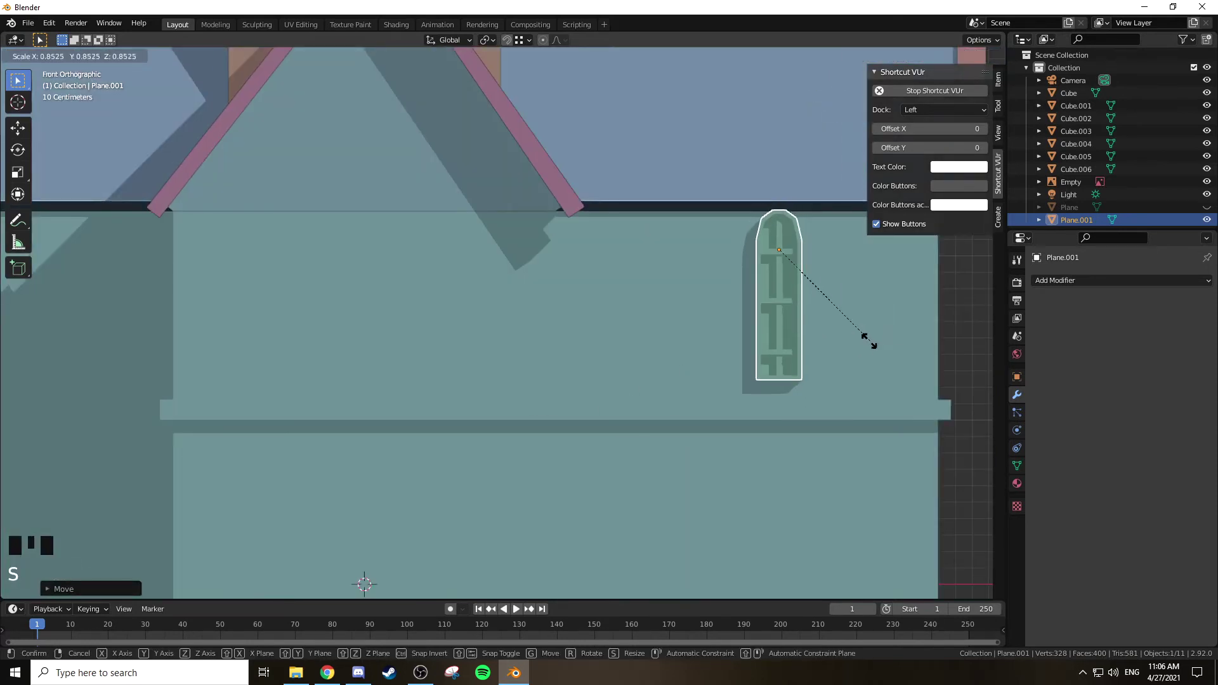
{"action": "left_click", "coordinate": [826, 324]}
{"action": "key", "text": "g"}
{"action": "key", "text": "z"}
{"action": "left_click", "coordinate": [834, 333]}
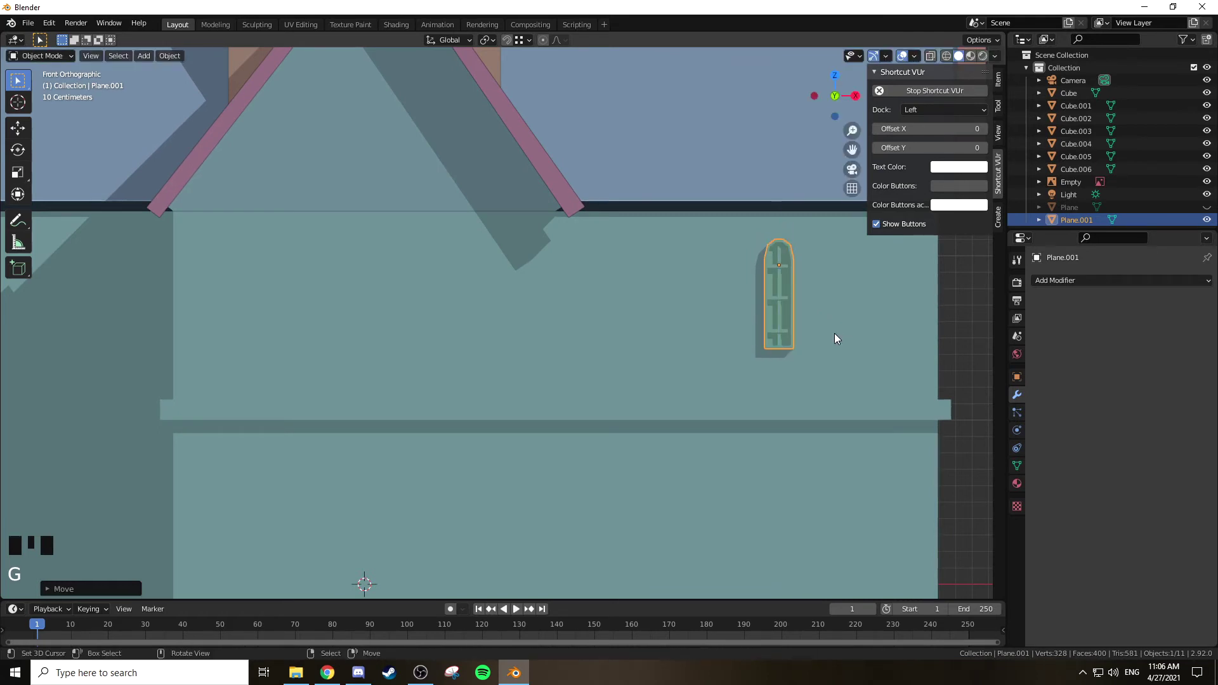
Step: Duplicate the window in place and move the copy along X to the matching spot on the left wing's upper wall
{"action": "scroll", "coordinate": [835, 333], "scroll_direction": "down", "scroll_amount": 3}
{"action": "middle_click_drag", "start_coordinate": [812, 337], "coordinate": [808, 338], "text": "shift"}
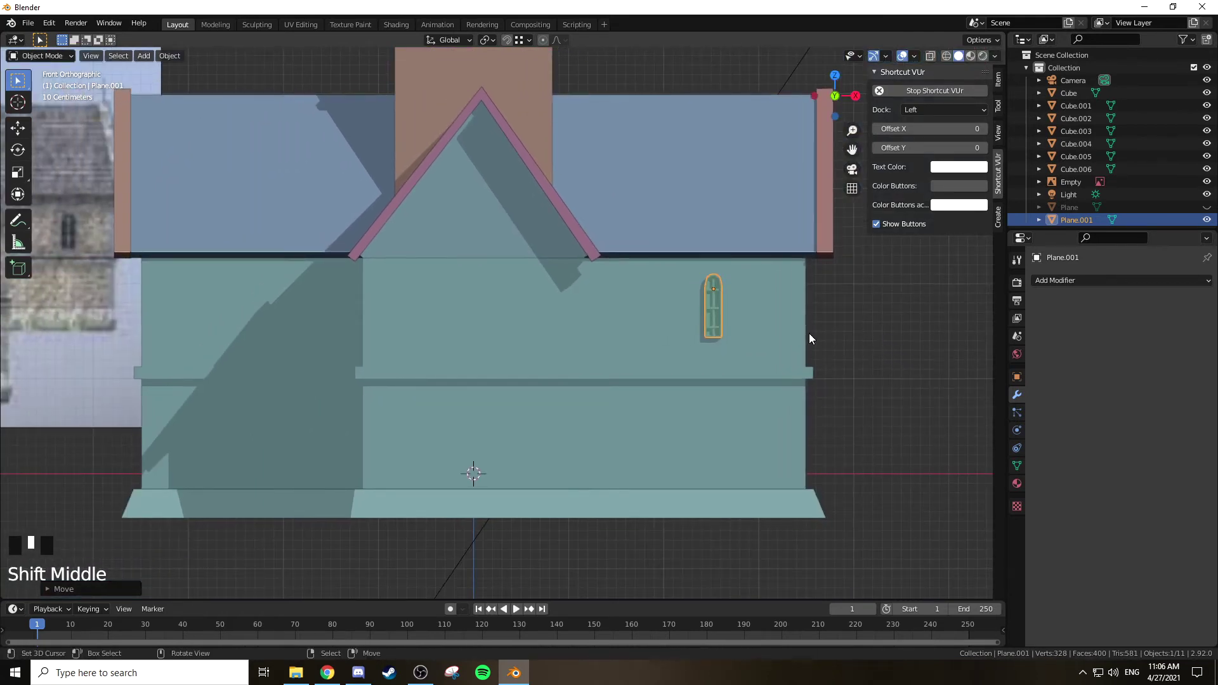
{"action": "key", "text": "shift+d"}
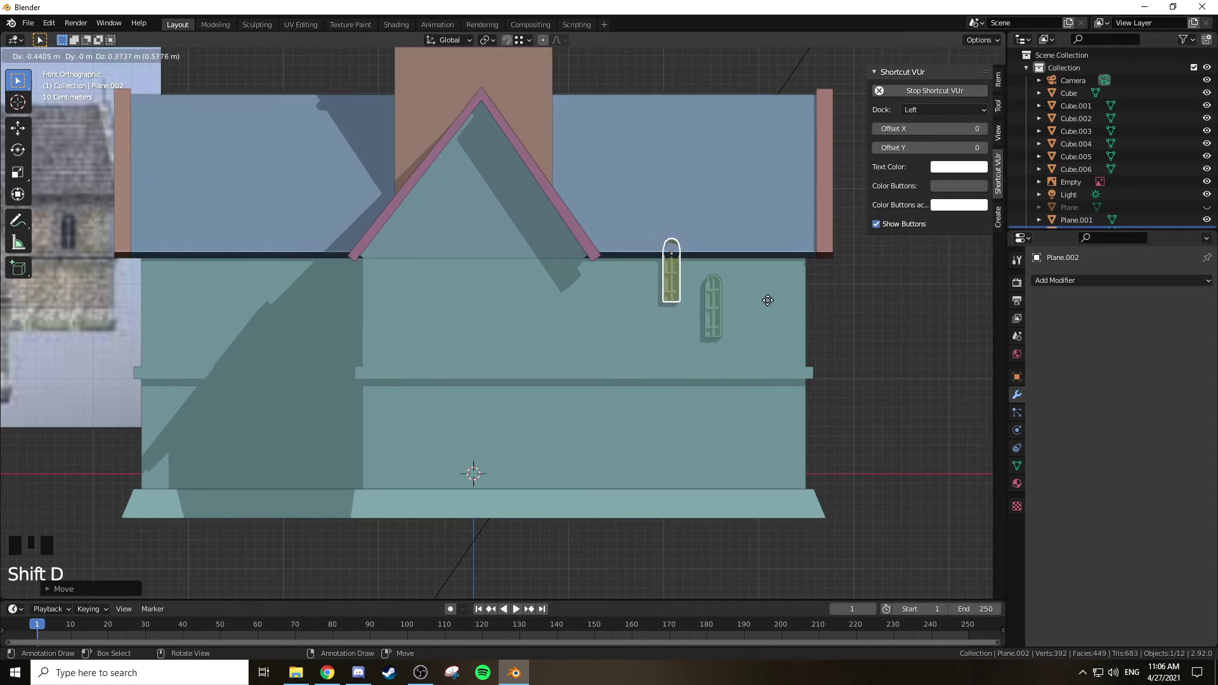
{"action": "right_click", "coordinate": [778, 307]}
{"action": "key", "text": "g"}
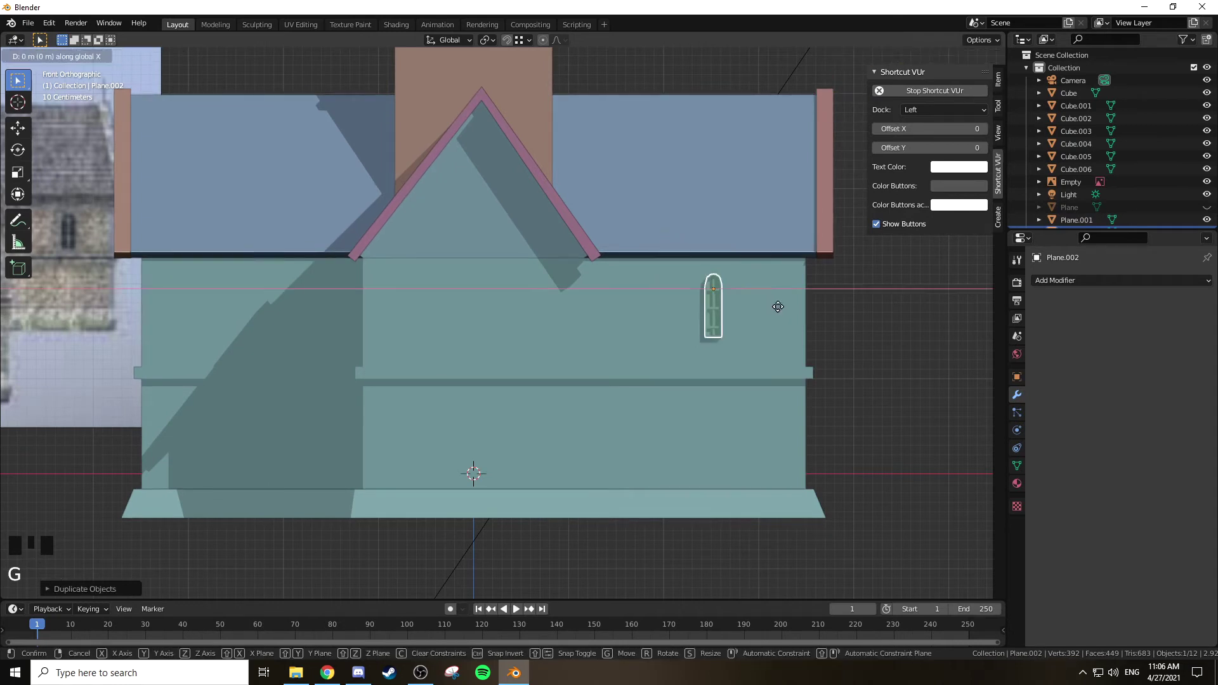
{"action": "left_click", "coordinate": [319, 310]}
{"action": "mouse_move", "coordinate": [320, 309]}
{"action": "middle_mouse_down", "text": "shift"}
{"action": "mouse_move", "coordinate": [664, 325]}
{"action": "mouse_move", "coordinate": [517, 301]}
{"action": "middle_mouse_up", "text": "shift"}
Step: Duplicate the left wing's window and move the copy along X by about 2.39 m, centred under the front gable
{"action": "middle_click_drag", "start_coordinate": [674, 315], "coordinate": [517, 303], "text": "shift"}
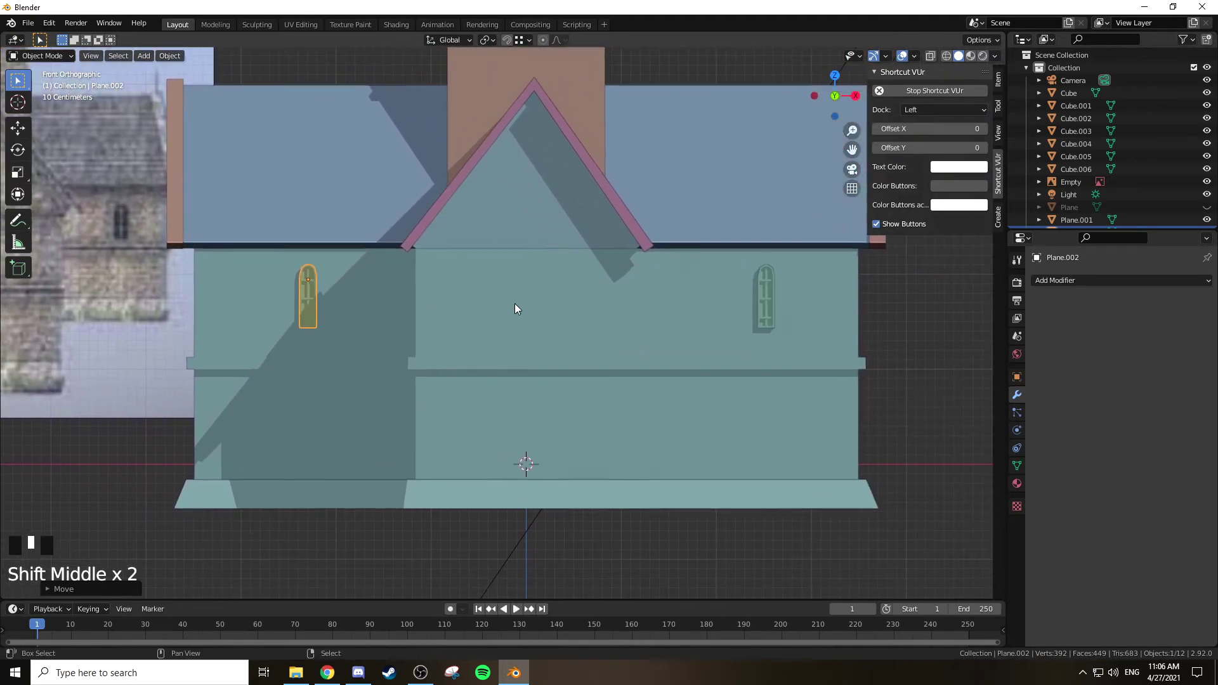
{"action": "key", "text": "shift+d"}
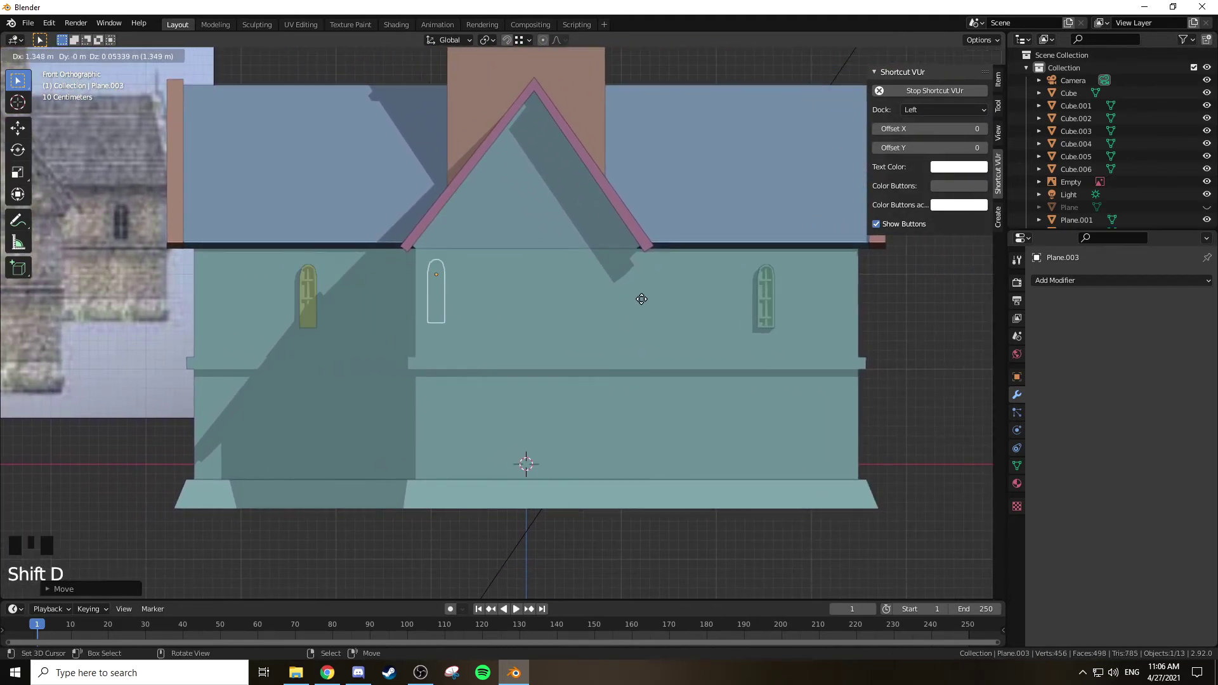
{"action": "right_click", "coordinate": [664, 307]}
{"action": "key", "text": "g"}
{"action": "key", "text": "x"}
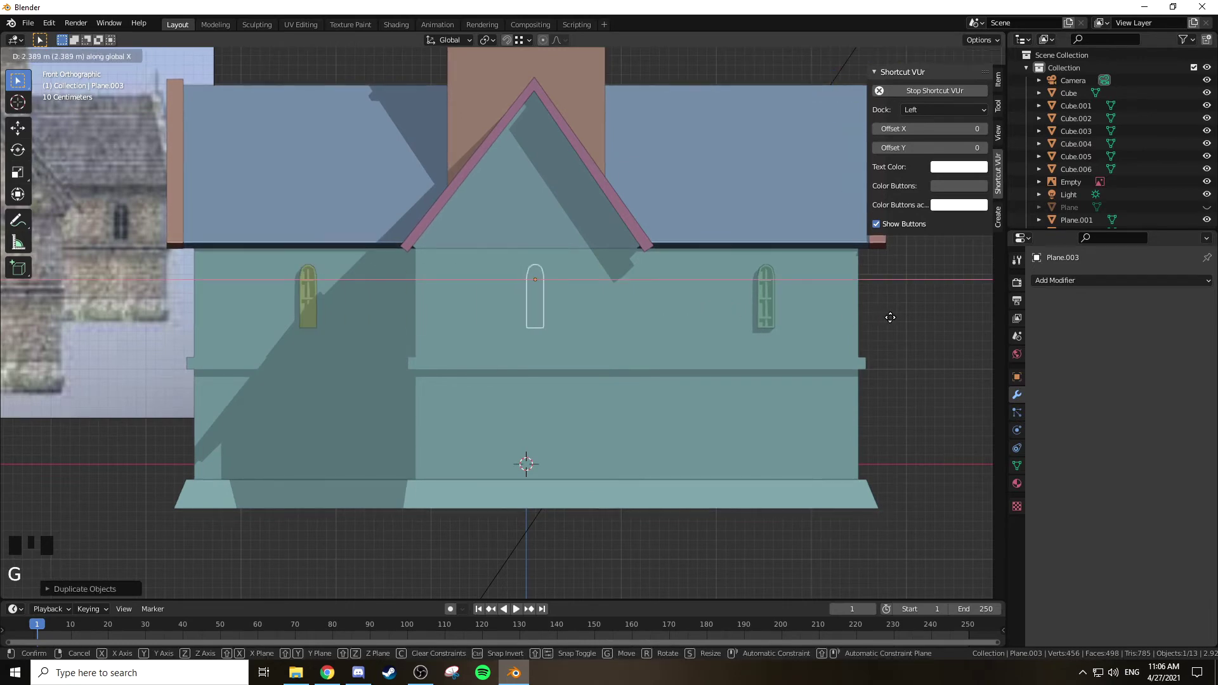
{"action": "left_click", "coordinate": [890, 318]}
Step: Move the centre window forward along Y until it sits on the front wall of the gabled section
{"action": "middle_click_drag", "start_coordinate": [864, 329], "coordinate": [691, 313]}
{"action": "scroll", "coordinate": [671, 332], "scroll_direction": "down", "scroll_amount": 3}
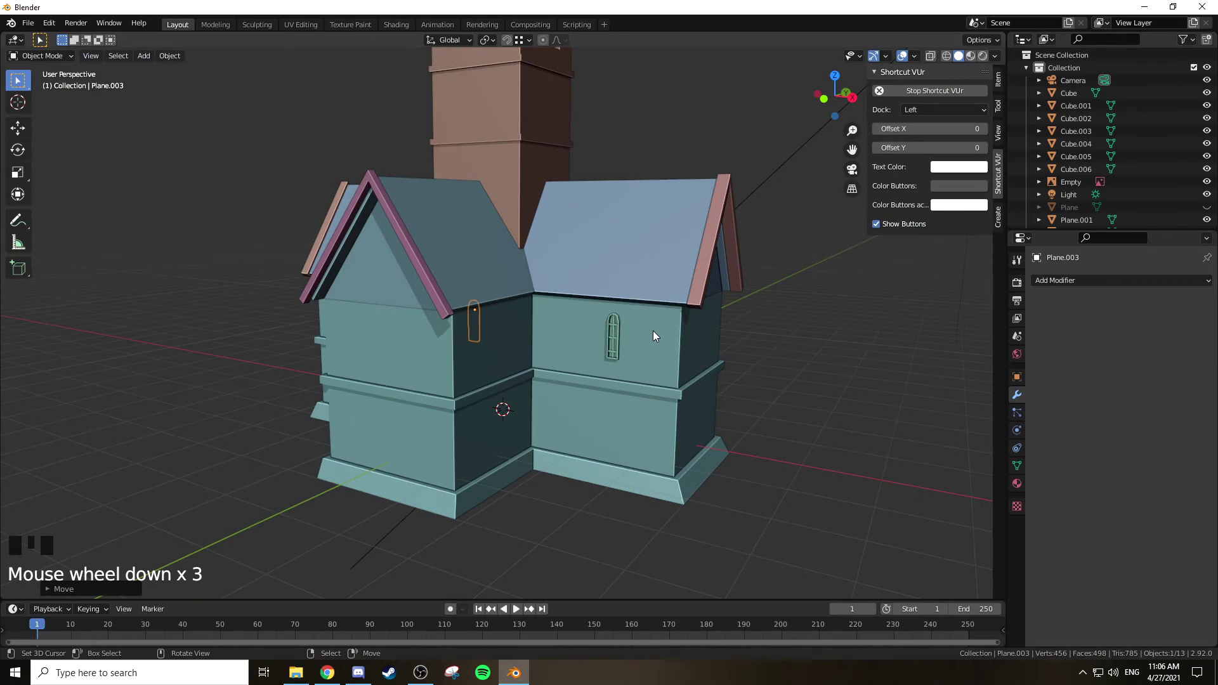
{"action": "key", "text": "g"}
{"action": "key", "text": "y"}
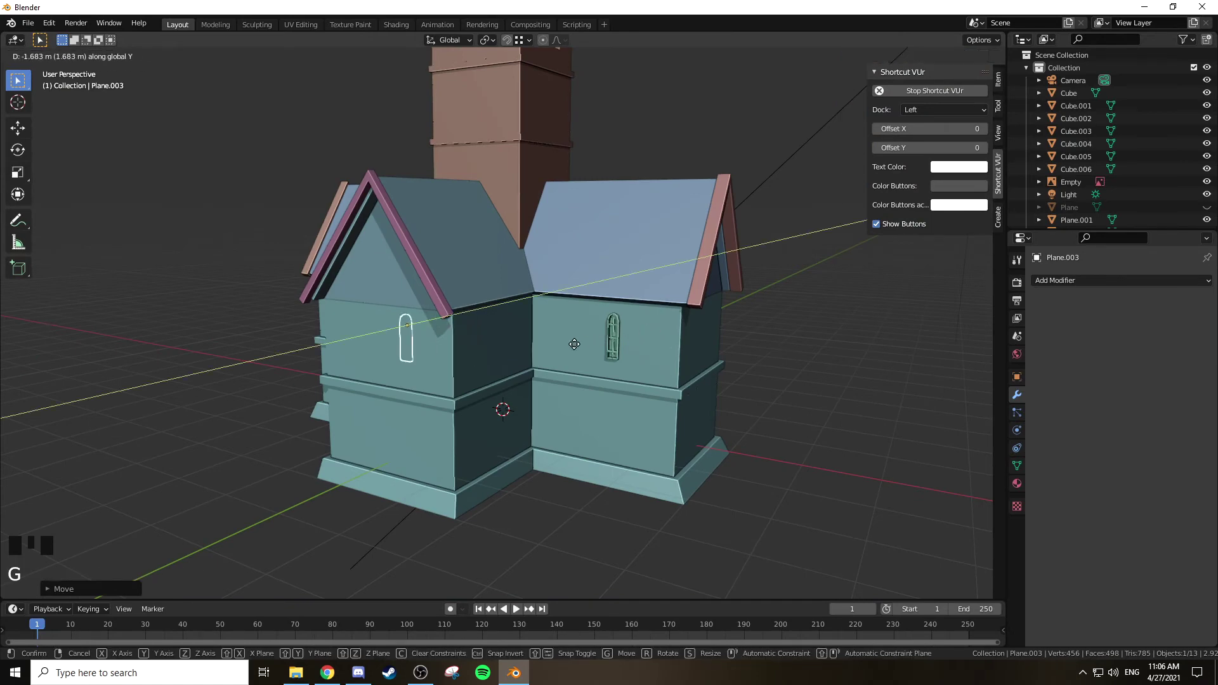
{"action": "left_click", "coordinate": [466, 356]}
{"action": "scroll", "coordinate": [399, 353], "scroll_direction": "up", "scroll_amount": 4}
{"action": "middle_click_drag", "start_coordinate": [400, 354], "coordinate": [538, 326], "text": "shift"}
{"action": "scroll", "coordinate": [568, 322], "scroll_direction": "down", "scroll_amount": 2}
{"action": "key", "text": "g"}
{"action": "key", "text": "y"}
{"action": "left_click", "coordinate": [566, 433]}
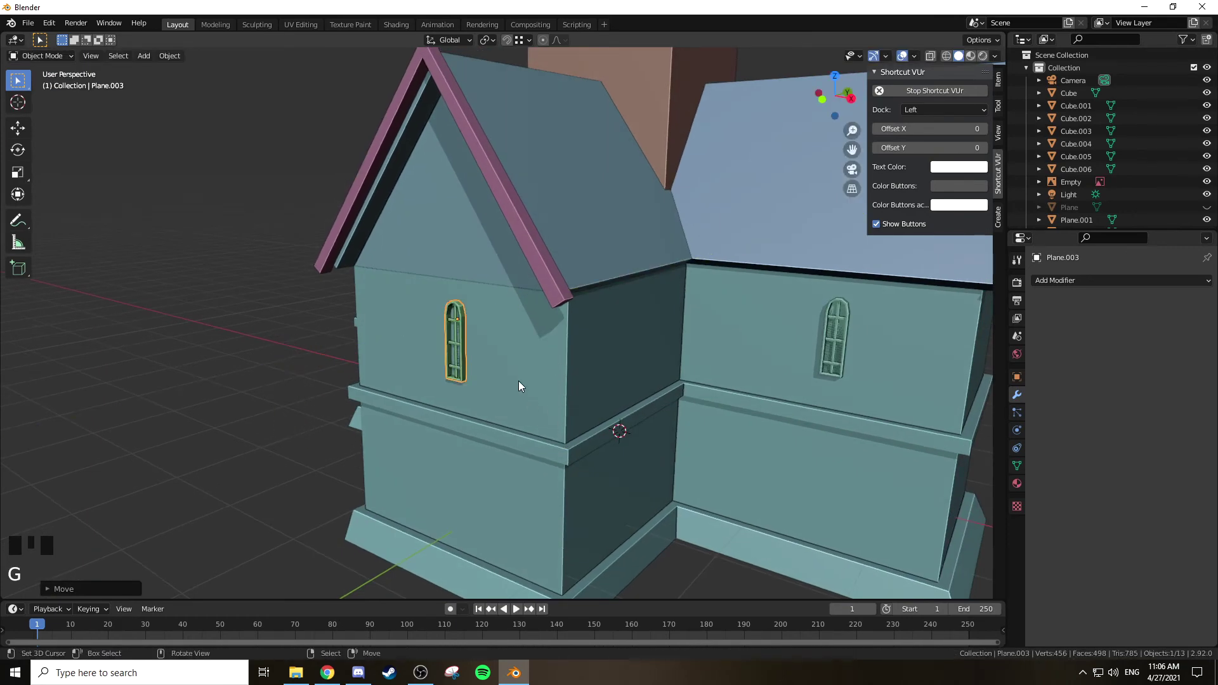
Step: Move the centre window's recessed pane face slightly forward along Y to clear the wall surface, and return to Object Mode
{"action": "scroll", "coordinate": [511, 368], "scroll_direction": "up", "scroll_amount": 3}
{"action": "middle_click_drag", "start_coordinate": [511, 367], "coordinate": [611, 313]}
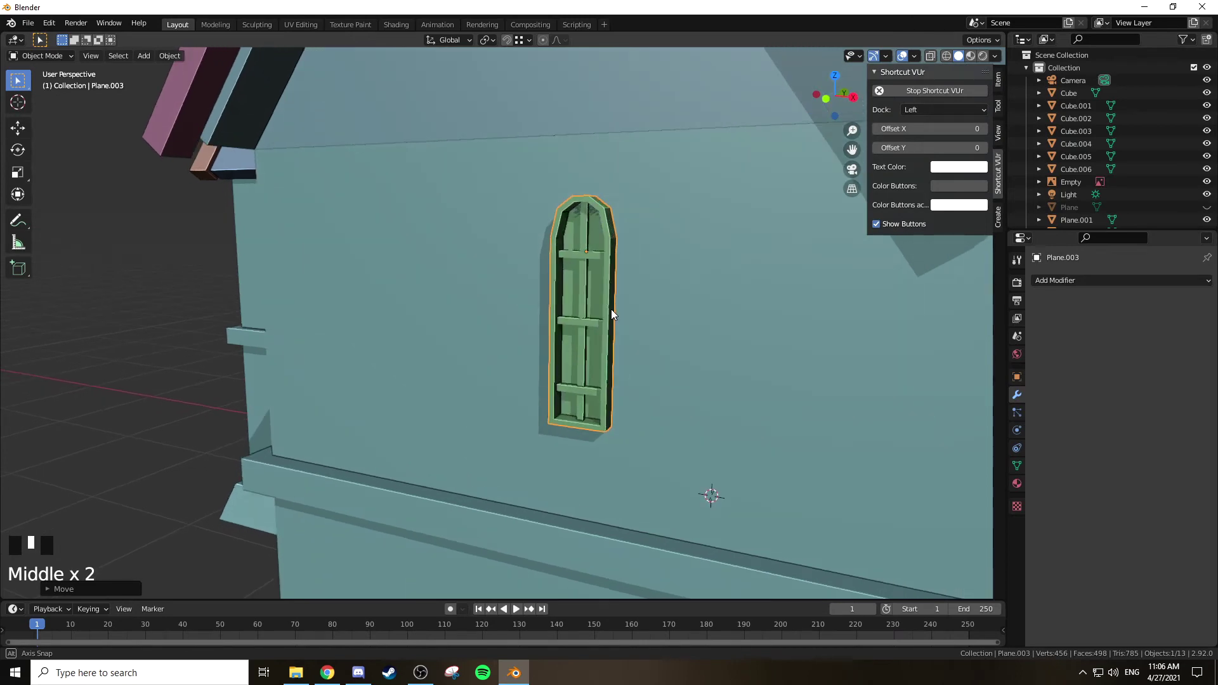
{"action": "scroll", "coordinate": [606, 293], "scroll_direction": "up", "scroll_amount": 3}
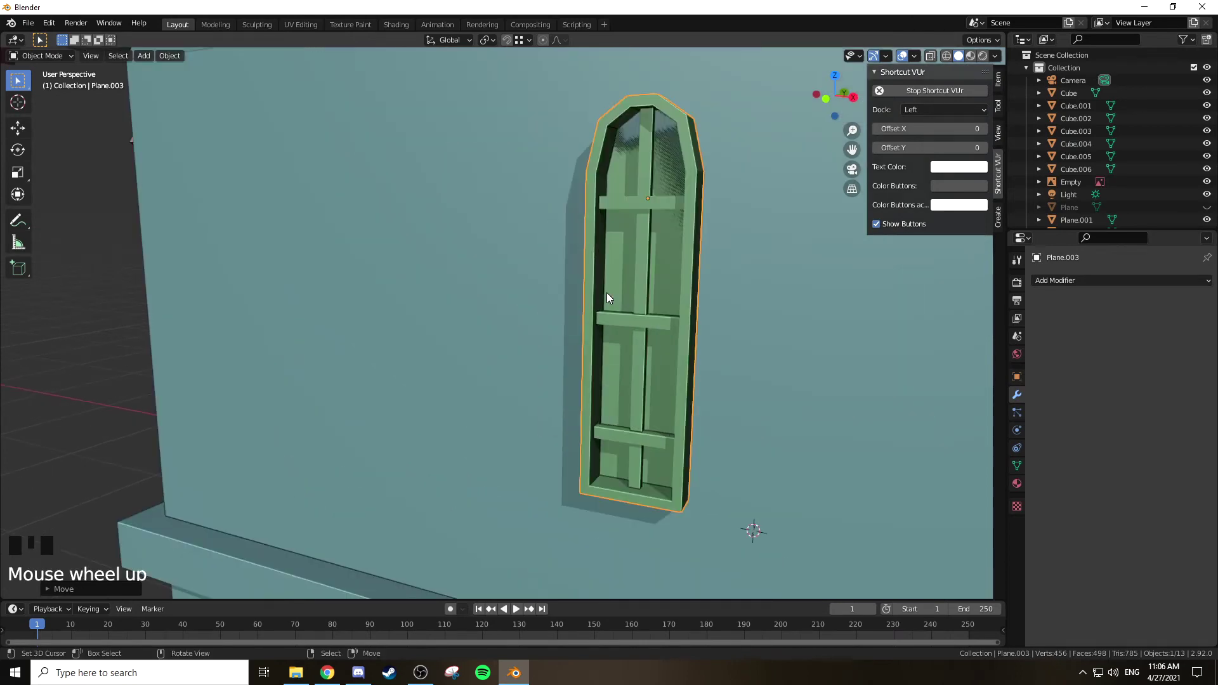
{"action": "key", "text": "Tab"}
{"action": "right_click", "coordinate": [668, 168]}
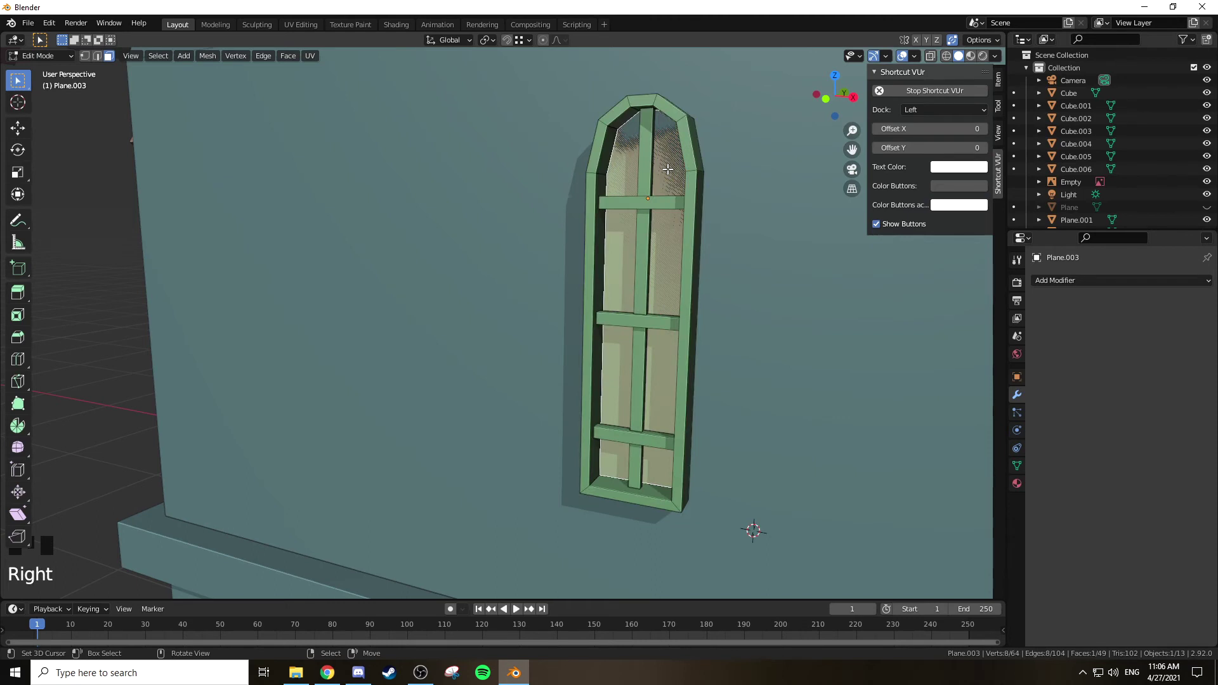
{"action": "middle_click_drag", "start_coordinate": [665, 161], "coordinate": [661, 167]}
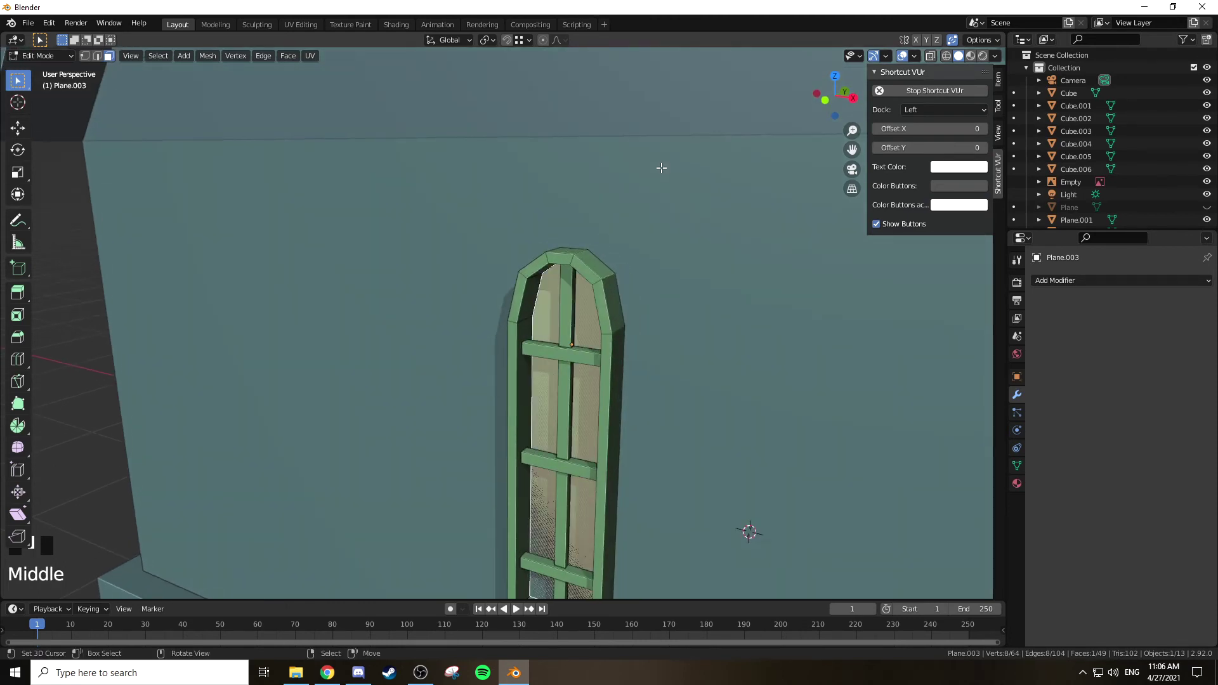
{"action": "key", "text": "g"}
{"action": "key", "text": "y"}
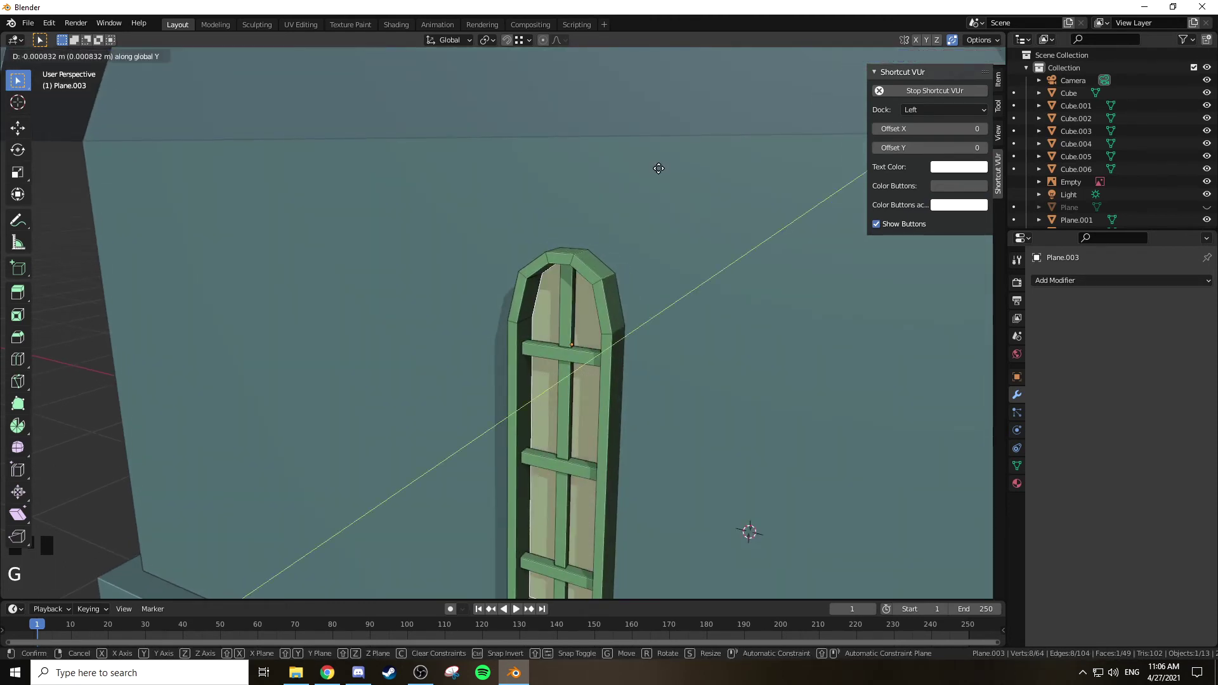
{"action": "left_click", "coordinate": [641, 171]}
{"action": "scroll", "coordinate": [643, 245], "scroll_direction": "down", "scroll_amount": 3}
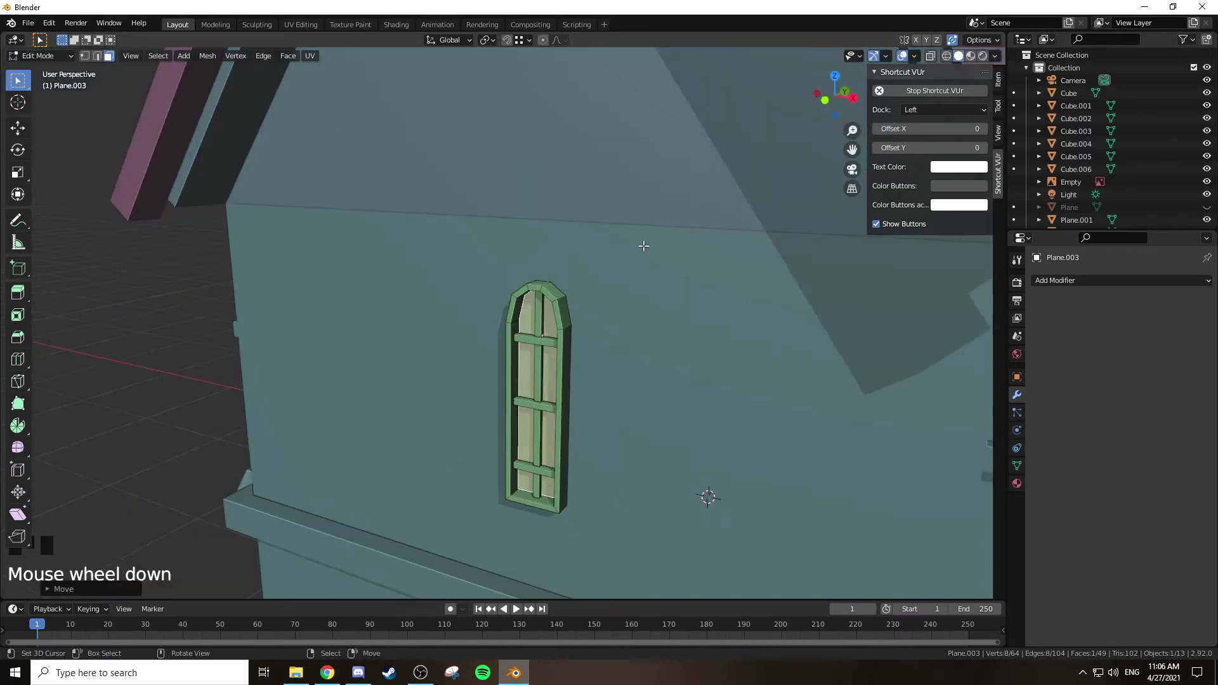
{"action": "key", "text": "Tab"}
{"action": "scroll", "coordinate": [642, 317], "scroll_direction": "down", "scroll_amount": 2}
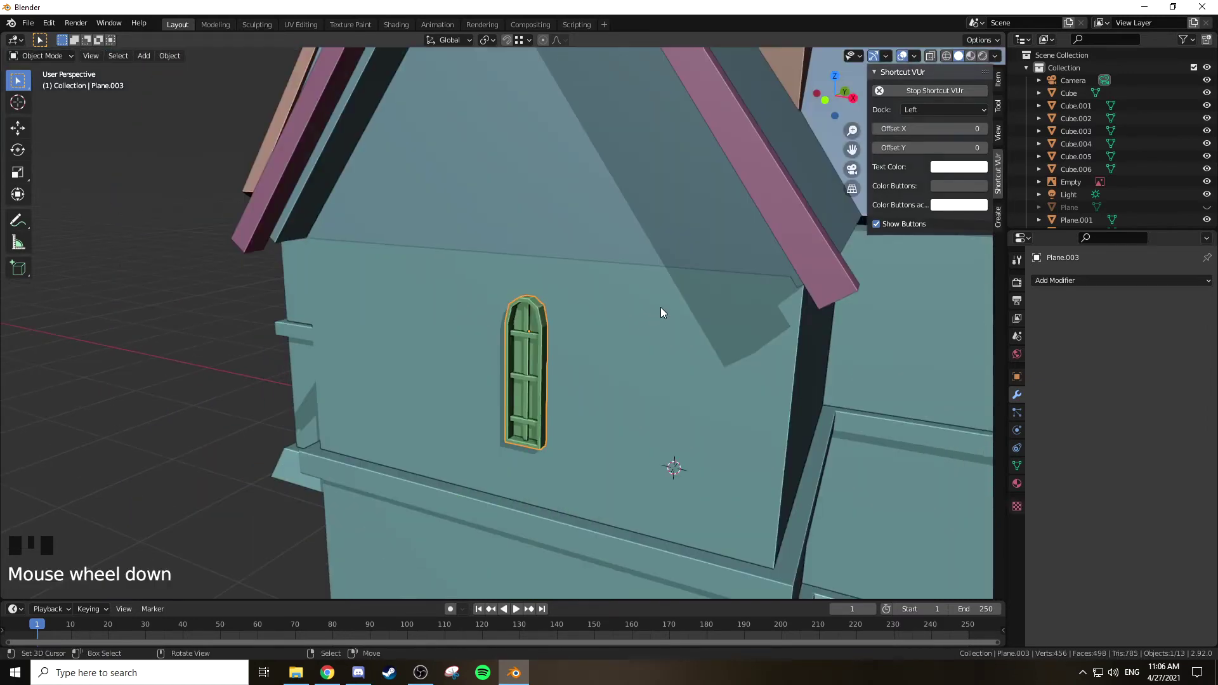
{"action": "middle_click_drag", "start_coordinate": [683, 308], "coordinate": [594, 242], "text": "shift"}
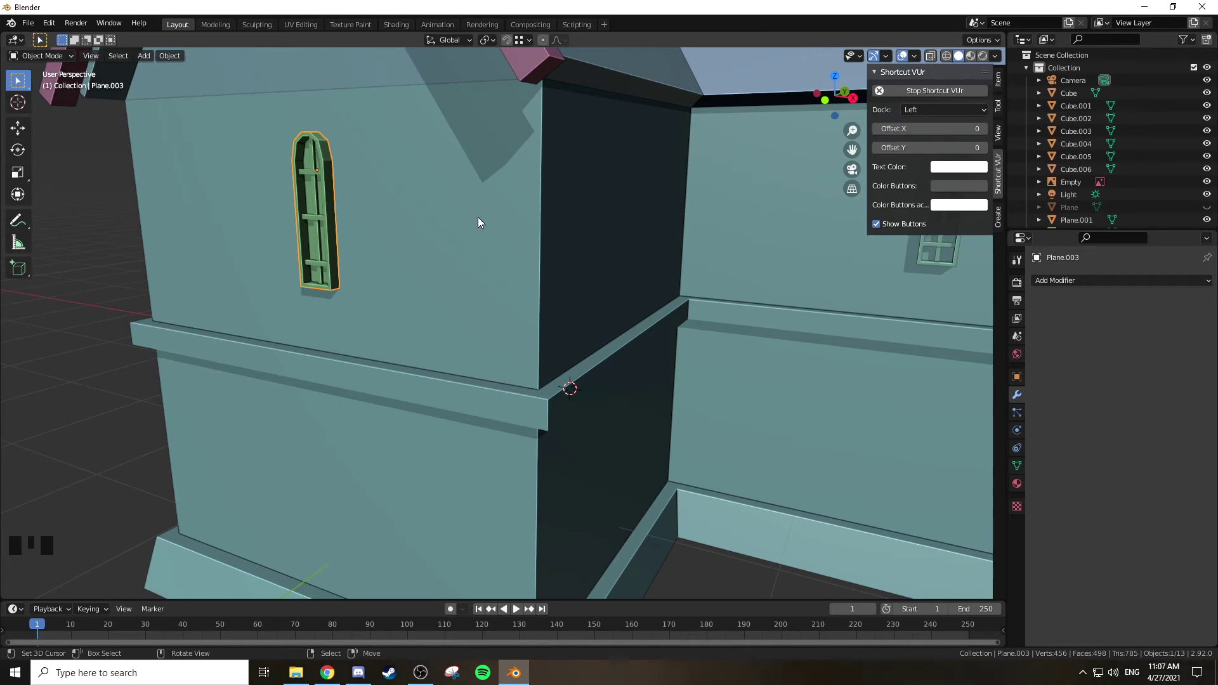
Step: Move the right wing window's recessed pane face slightly forward along Y to clear the wall, and return to Object Mode
{"action": "scroll", "coordinate": [470, 226], "scroll_direction": "down", "scroll_amount": 2}
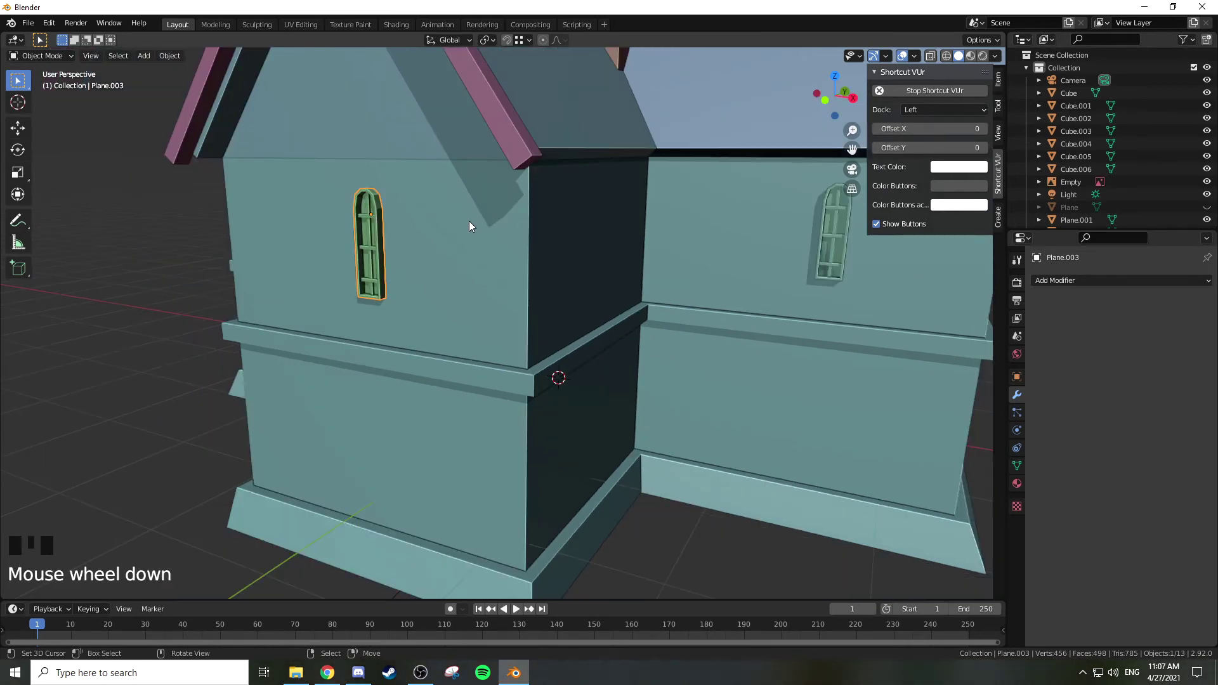
{"action": "scroll", "coordinate": [422, 241], "scroll_direction": "up", "scroll_amount": 3}
{"action": "middle_click_drag", "start_coordinate": [335, 190], "coordinate": [435, 303]}
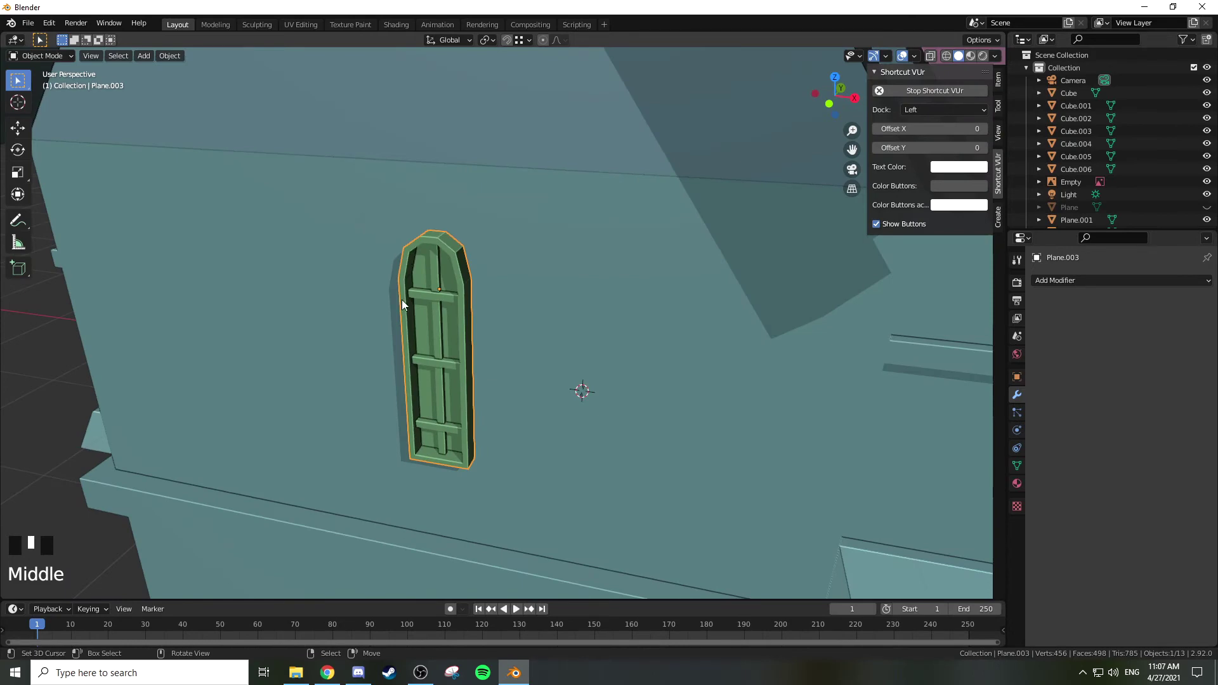
{"action": "scroll", "coordinate": [435, 344], "scroll_direction": "down", "scroll_amount": 2}
{"action": "middle_click_drag", "start_coordinate": [527, 293], "coordinate": [493, 268], "text": "shift"}
{"action": "scroll", "coordinate": [493, 267], "scroll_direction": "up", "scroll_amount": 2}
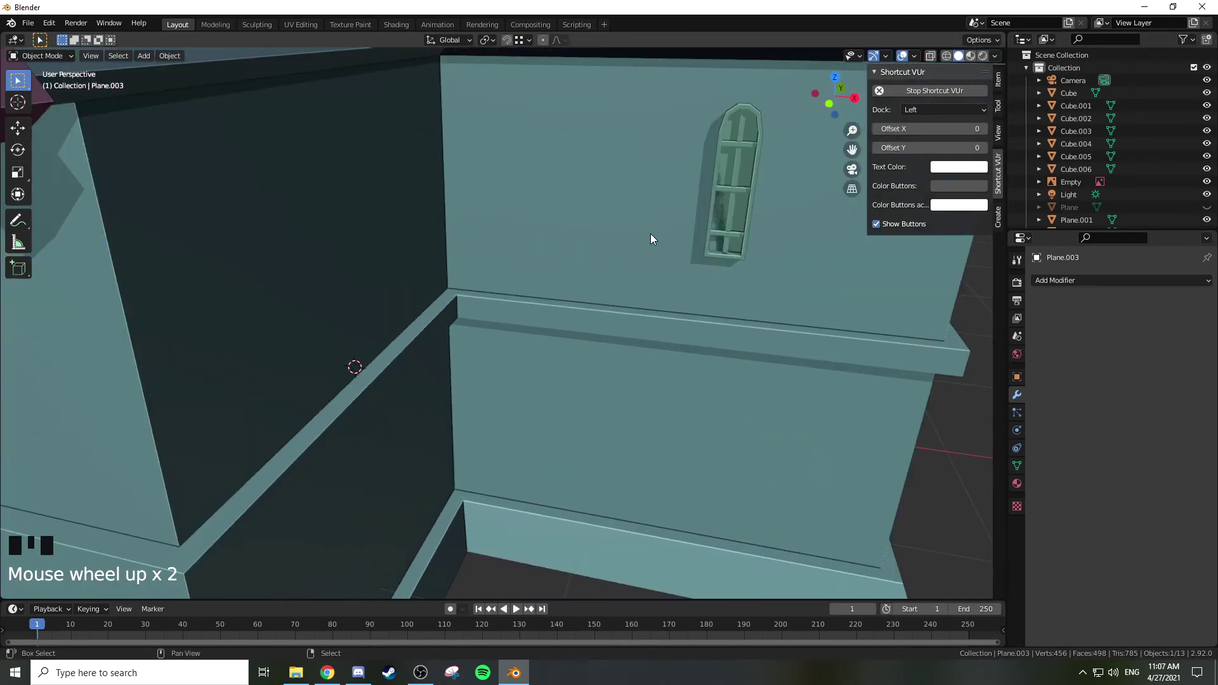
{"action": "middle_click_drag", "start_coordinate": [625, 242], "coordinate": [533, 283], "text": "shift"}
{"action": "right_click", "coordinate": [518, 232]}
{"action": "key", "text": "Tab"}
{"action": "right_click", "coordinate": [511, 239]}
{"action": "key", "text": "g"}
{"action": "key", "text": "y"}
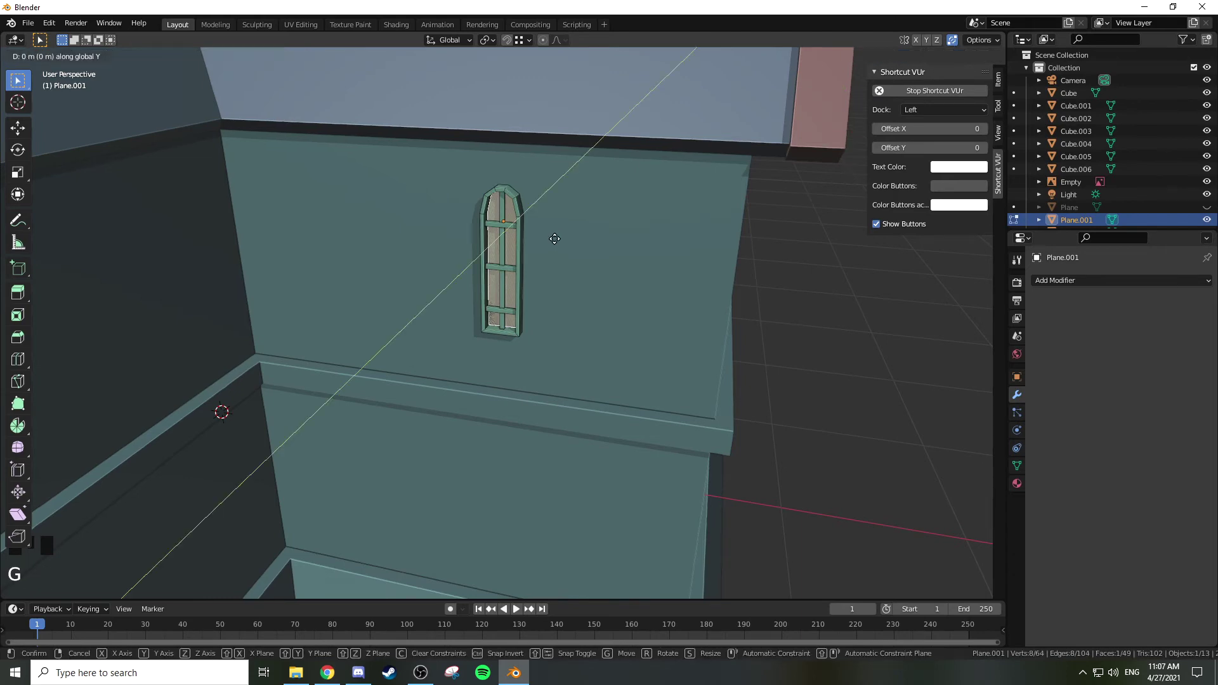
{"action": "left_click", "coordinate": [547, 241]}
{"action": "scroll", "coordinate": [305, 240], "scroll_direction": "down", "scroll_amount": 4}
{"action": "key", "text": "Tab"}
Step: Select the left wing's window and open its mesh in Edit Mode
{"action": "middle_click_drag", "start_coordinate": [313, 247], "coordinate": [253, 324]}
{"action": "right_click", "coordinate": [244, 326]}
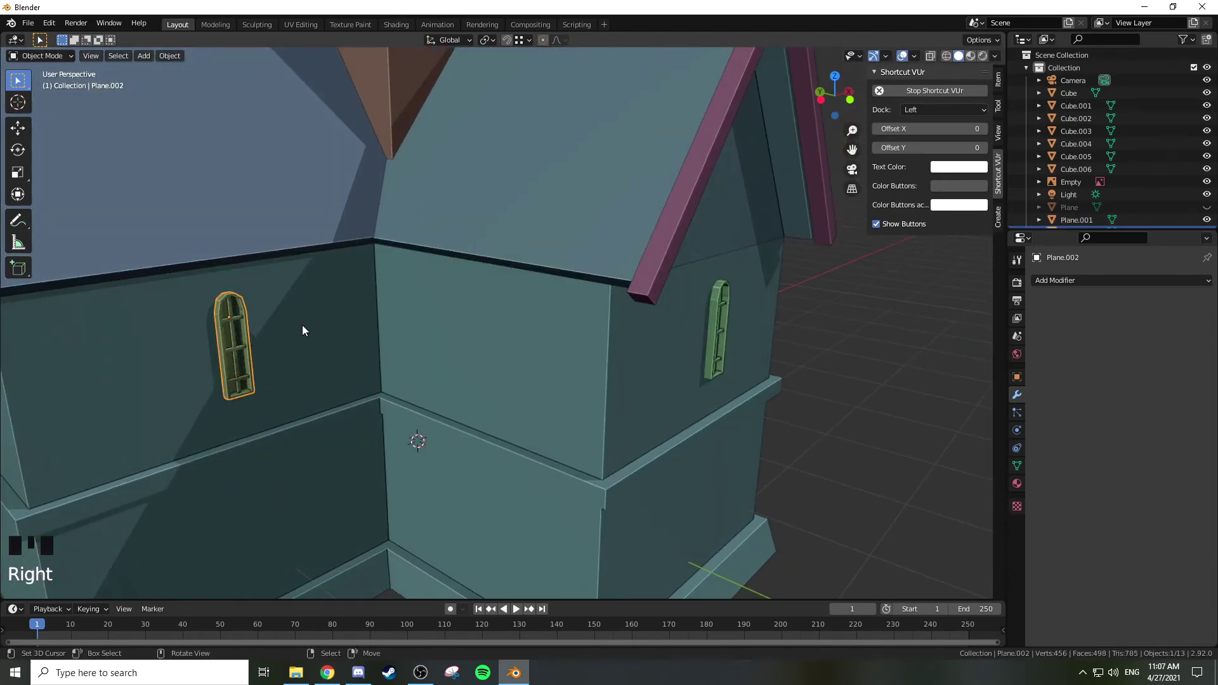
{"action": "key", "text": "Tab"}
{"action": "right_click", "coordinate": [234, 326]}
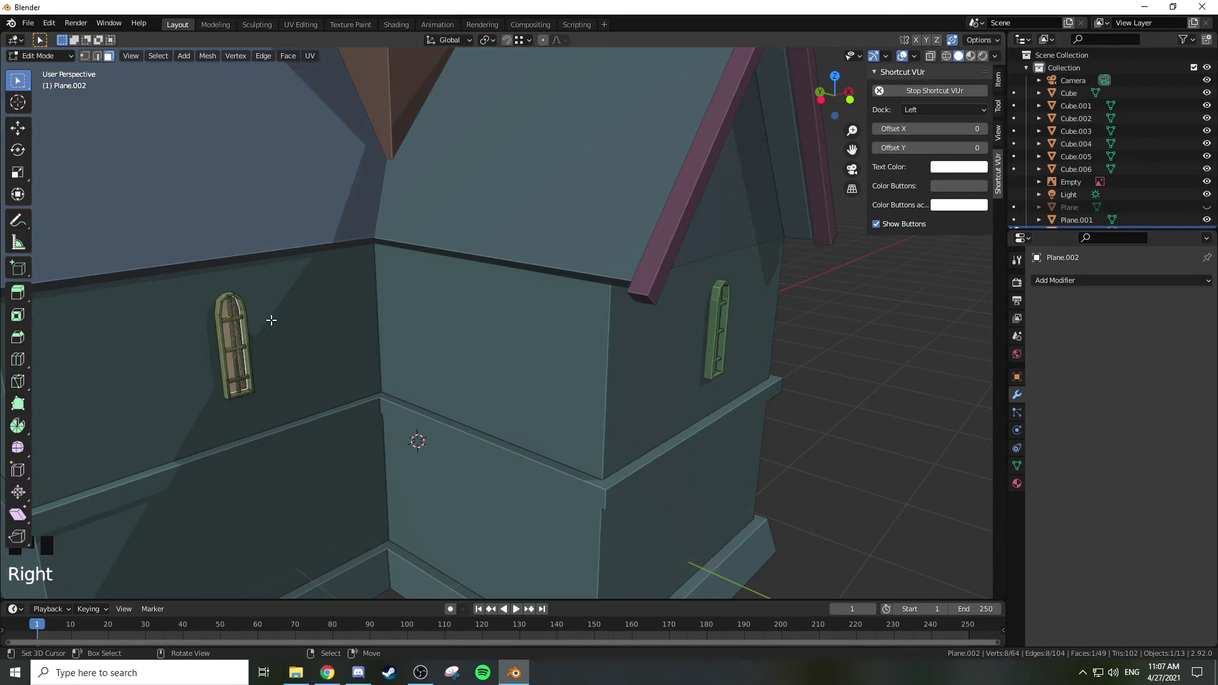
{"action": "key", "text": "g"}
{"action": "right_click", "coordinate": [319, 269]}
{"action": "key", "text": "ctrl+z"}
Step: Move the left wing window's recessed pane face slightly forward along Y, and return to Object Mode
{"action": "right_click", "coordinate": [240, 329]}
{"action": "key", "text": "g"}
{"action": "key", "text": "y"}
{"action": "left_click", "coordinate": [310, 335]}
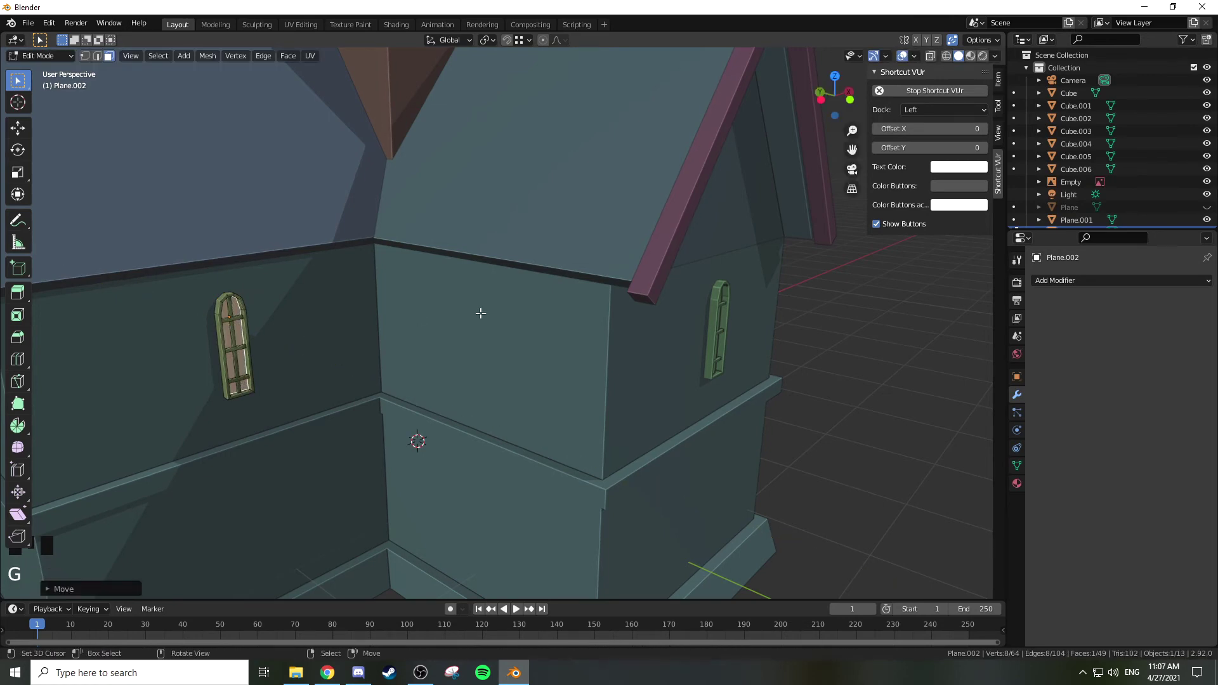
{"action": "scroll", "coordinate": [644, 276], "scroll_direction": "down", "scroll_amount": 2}
{"action": "key", "text": "Tab"}
Step: Duplicate the centre window in front view and place the copy on the tower's upper section, left of centre
{"action": "middle_click_drag", "start_coordinate": [645, 276], "coordinate": [660, 274]}
{"action": "scroll", "coordinate": [545, 294], "scroll_direction": "down", "scroll_amount": 2}
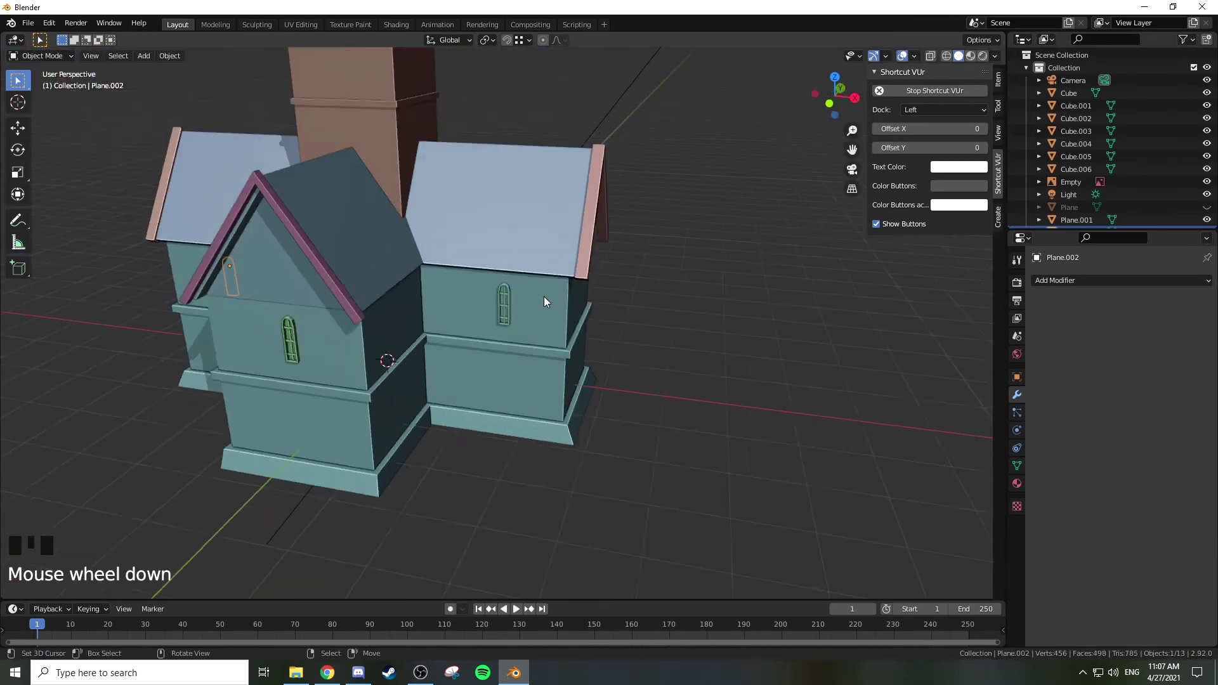
{"action": "key", "text": "KP_1"}
{"action": "middle_click_drag", "start_coordinate": [661, 253], "coordinate": [620, 245], "text": "shift"}
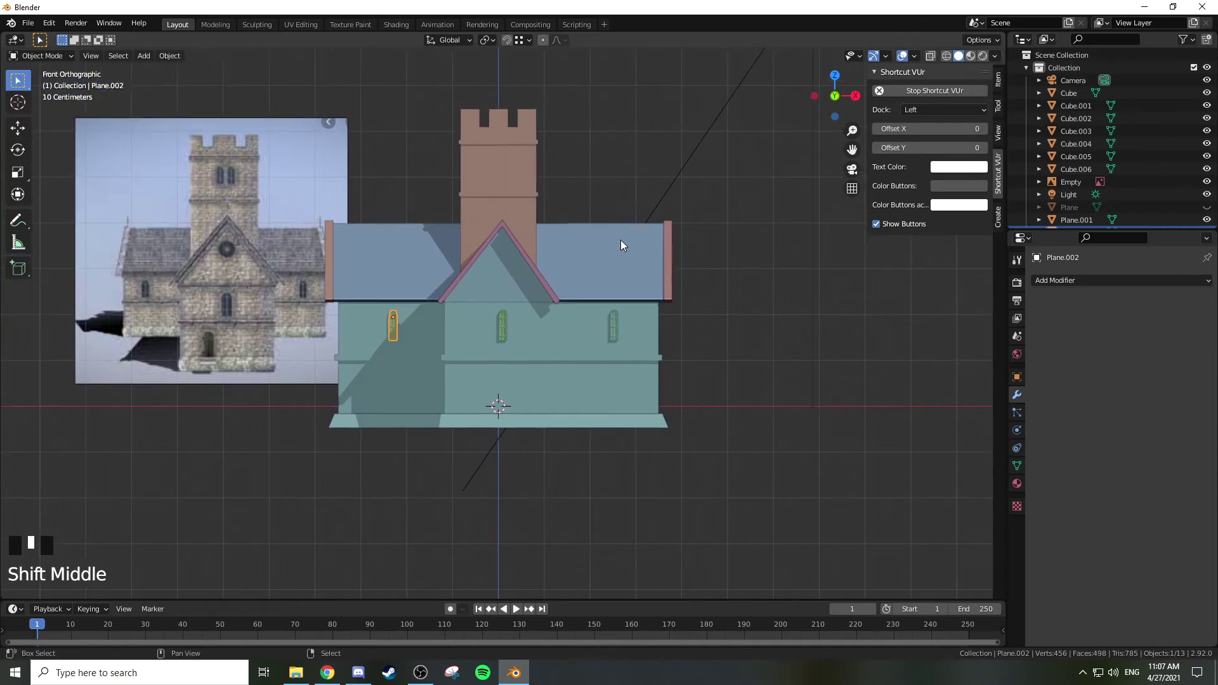
{"action": "right_click", "coordinate": [500, 326]}
{"action": "scroll", "coordinate": [550, 306], "scroll_direction": "up", "scroll_amount": 1}
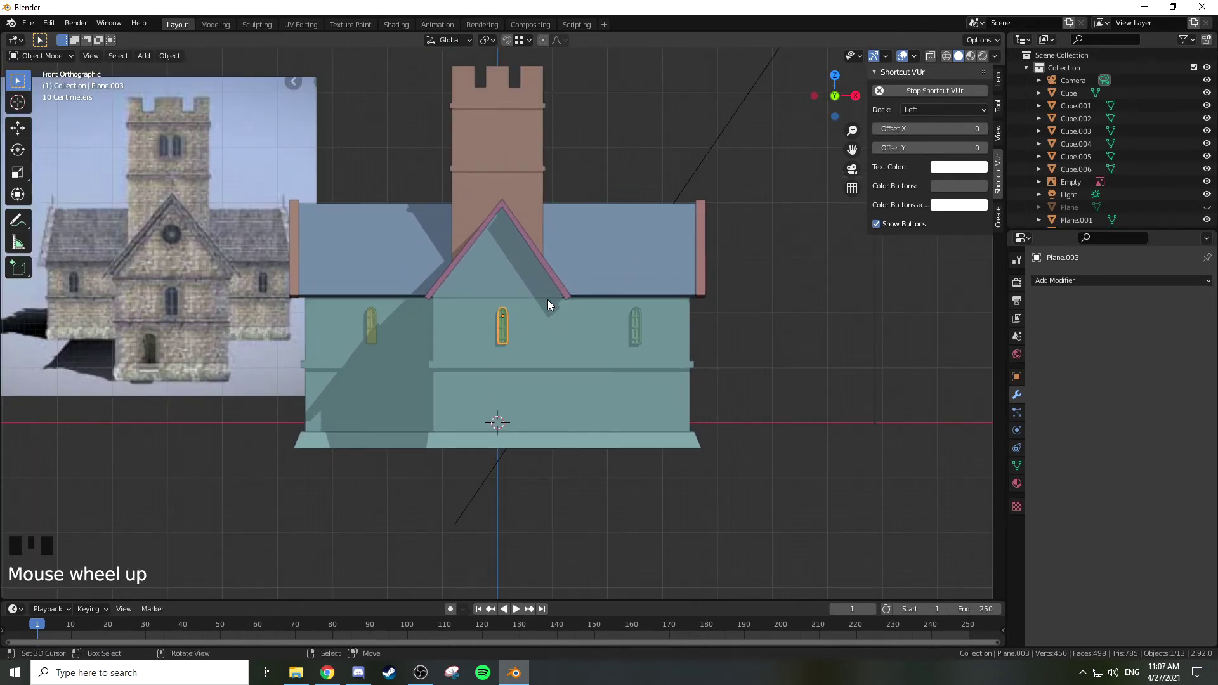
{"action": "key", "text": "shift+d"}
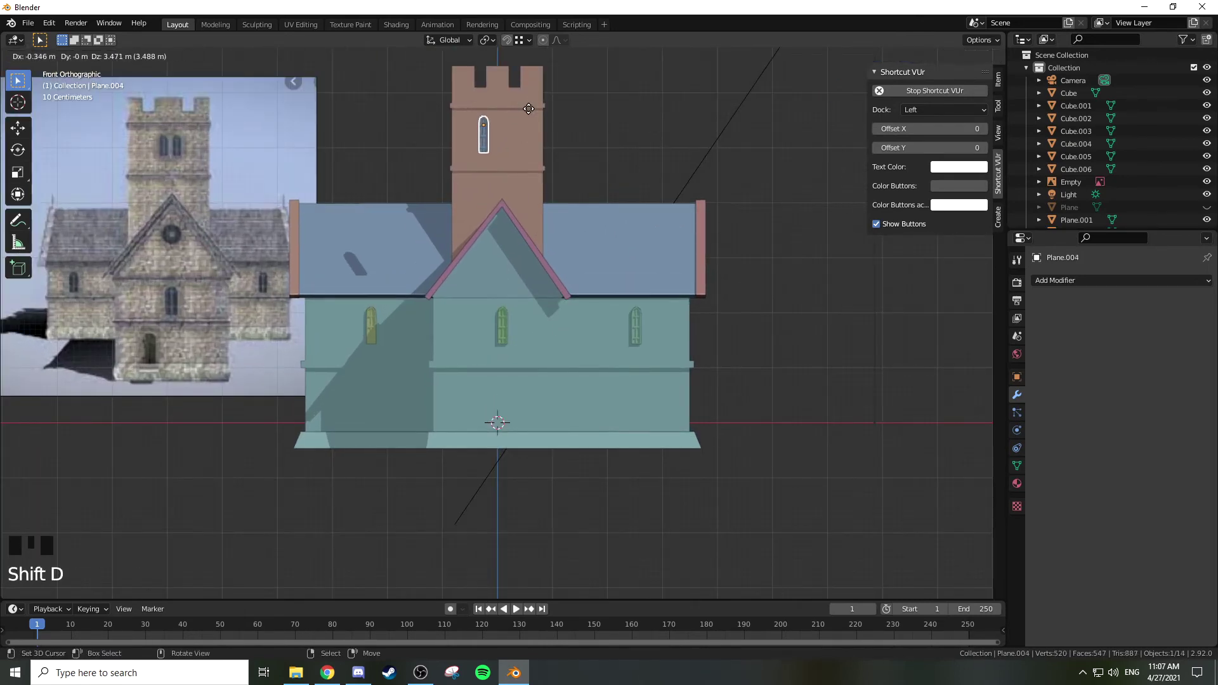
{"action": "left_click", "coordinate": [561, 111]}
{"action": "key", "text": "KP_Decimal"}
{"action": "scroll", "coordinate": [552, 124], "scroll_direction": "down", "scroll_amount": 2}
{"action": "scroll", "coordinate": [552, 124], "scroll_direction": "down", "scroll_amount": 1}
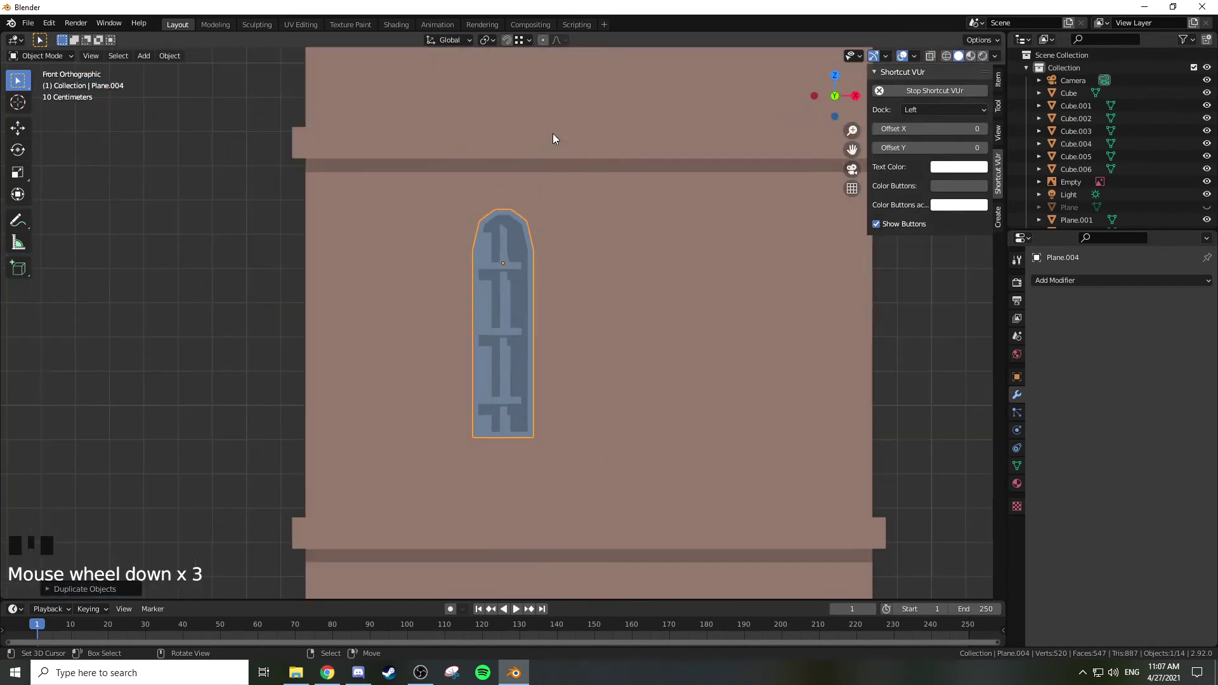
{"action": "middle_click_drag", "start_coordinate": [575, 208], "coordinate": [553, 216], "text": "shift"}
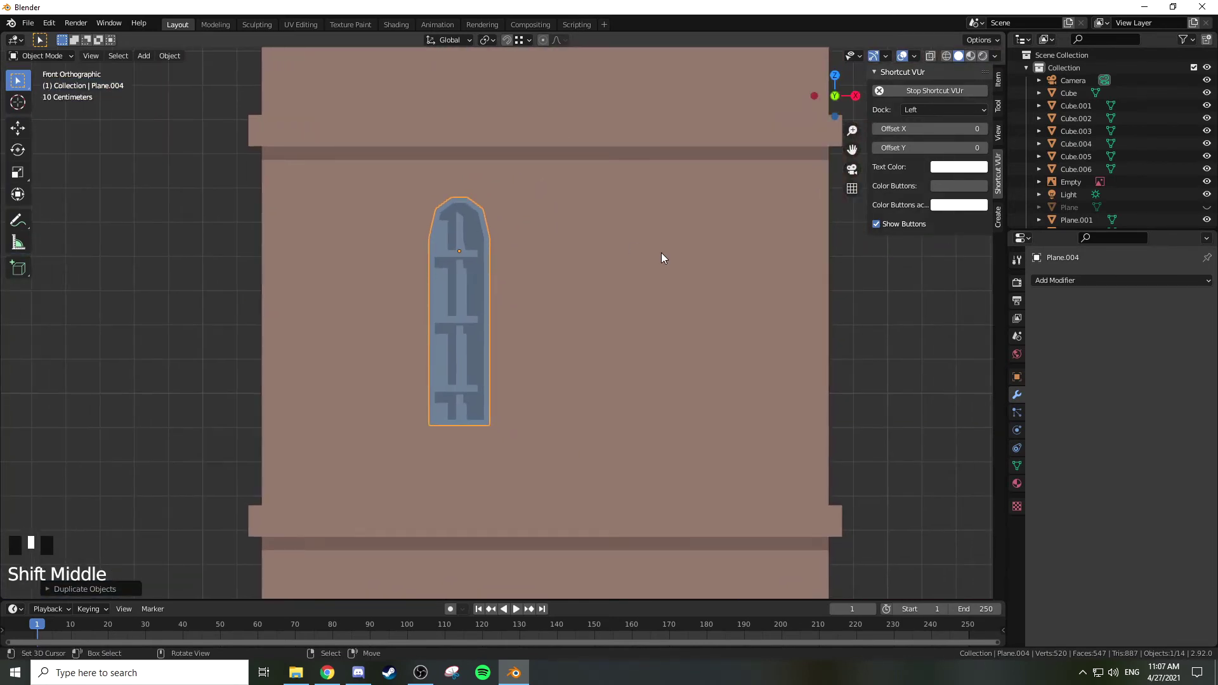
{"action": "key", "text": "s"}
{"action": "key", "text": "z"}
{"action": "right_click", "coordinate": [507, 253]}
{"action": "key", "text": "s"}
{"action": "right_click", "coordinate": [647, 290]}
Step: Shorten the tower window to about 0.70 along Z, and scale it uniformly to about 0.9
{"action": "key", "text": "s"}
{"action": "key", "text": "z"}
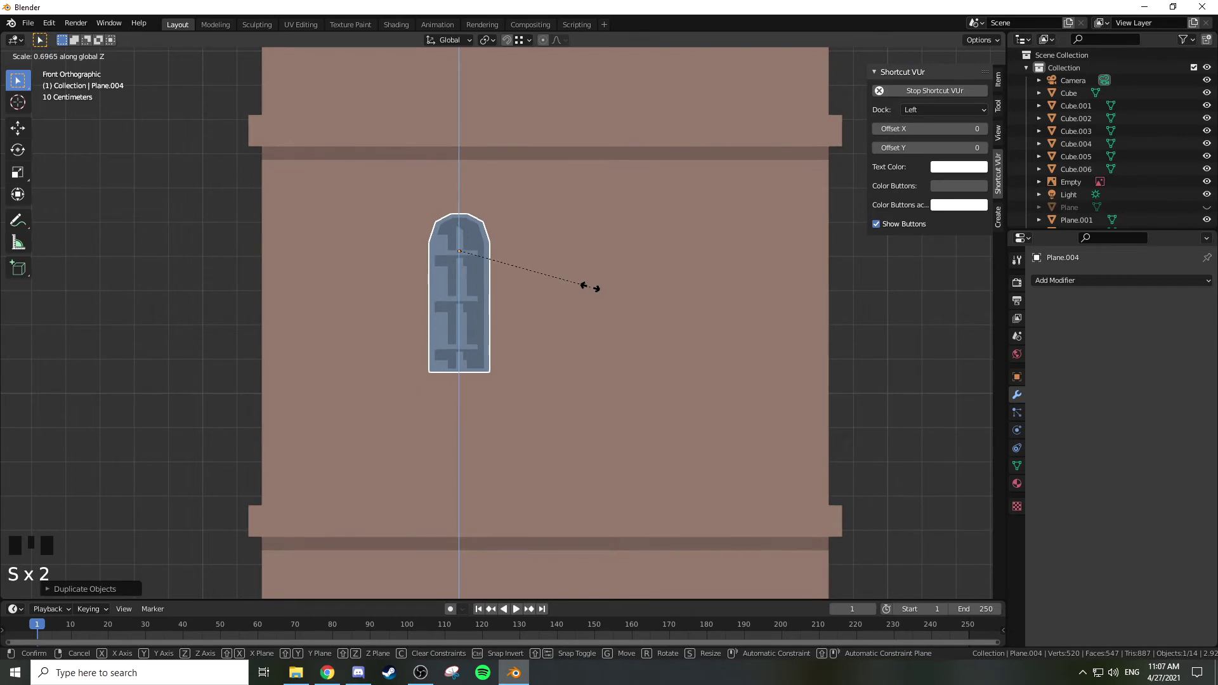
{"action": "key", "text": "s"}
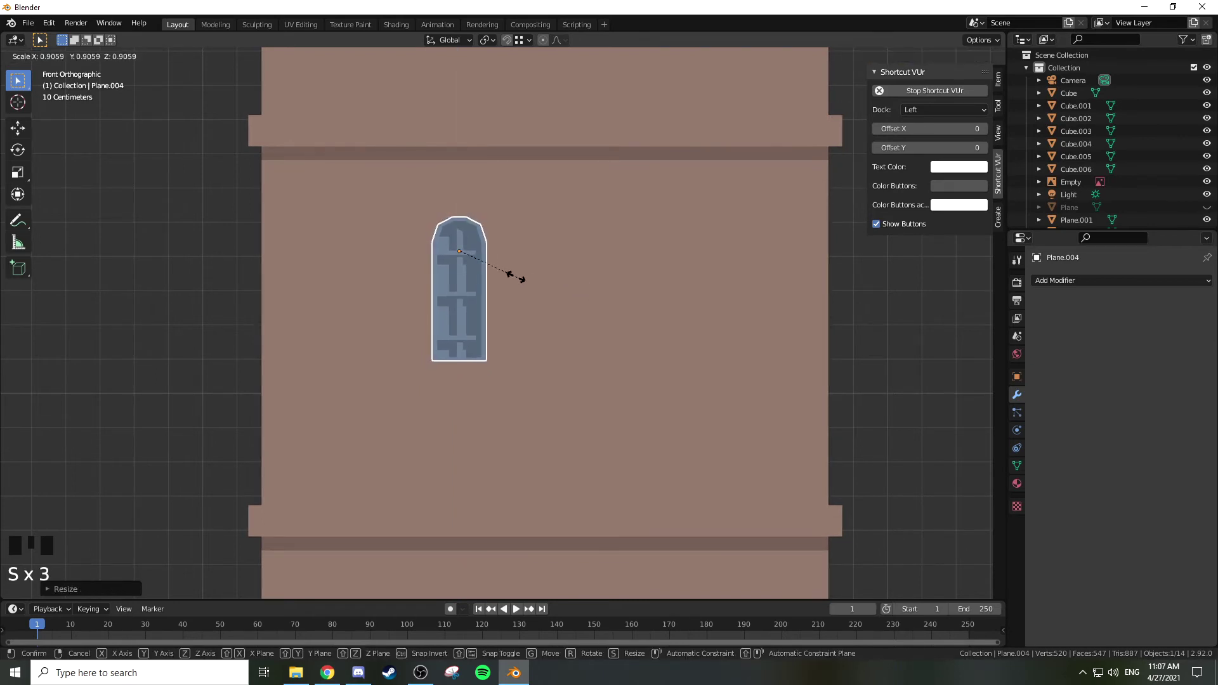
{"action": "left_click", "coordinate": [496, 277]}
Step: Duplicate the tower window along X to form a symmetrical pair on the tower's front
{"action": "scroll", "coordinate": [530, 281], "scroll_direction": "down", "scroll_amount": 2}
{"action": "middle_click_drag", "start_coordinate": [530, 281], "coordinate": [561, 289]}
{"action": "key", "text": "KP_1"}
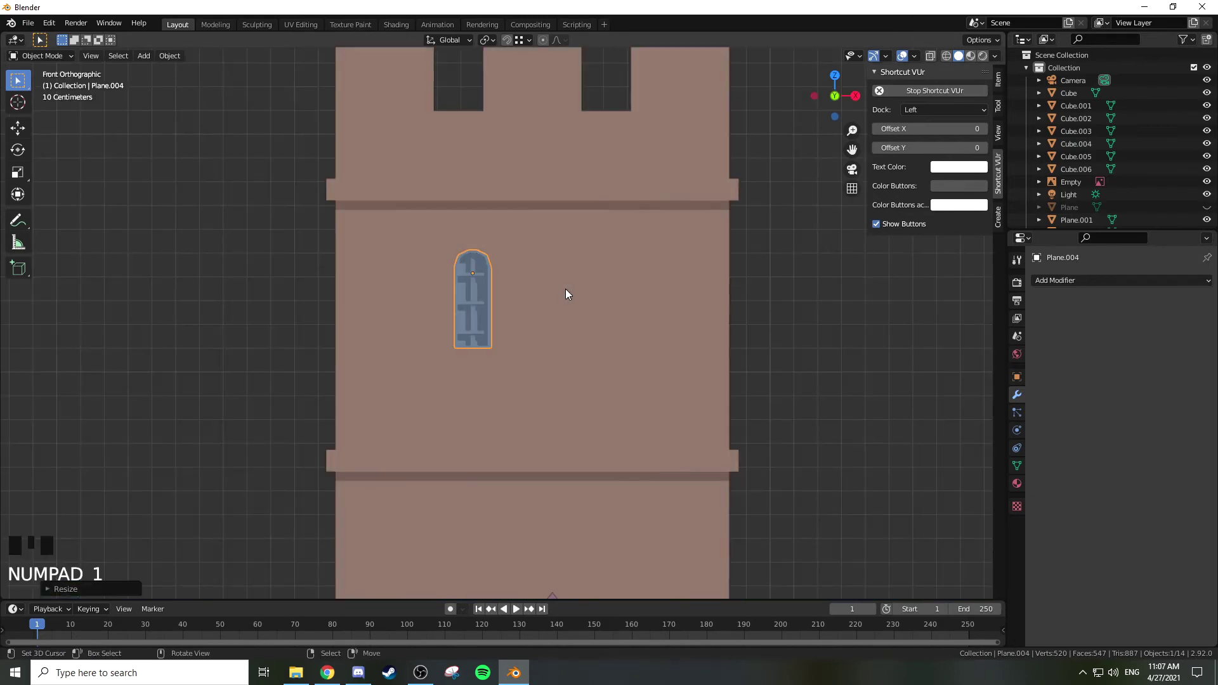
{"action": "key", "text": "shift+d"}
{"action": "key", "text": "x"}
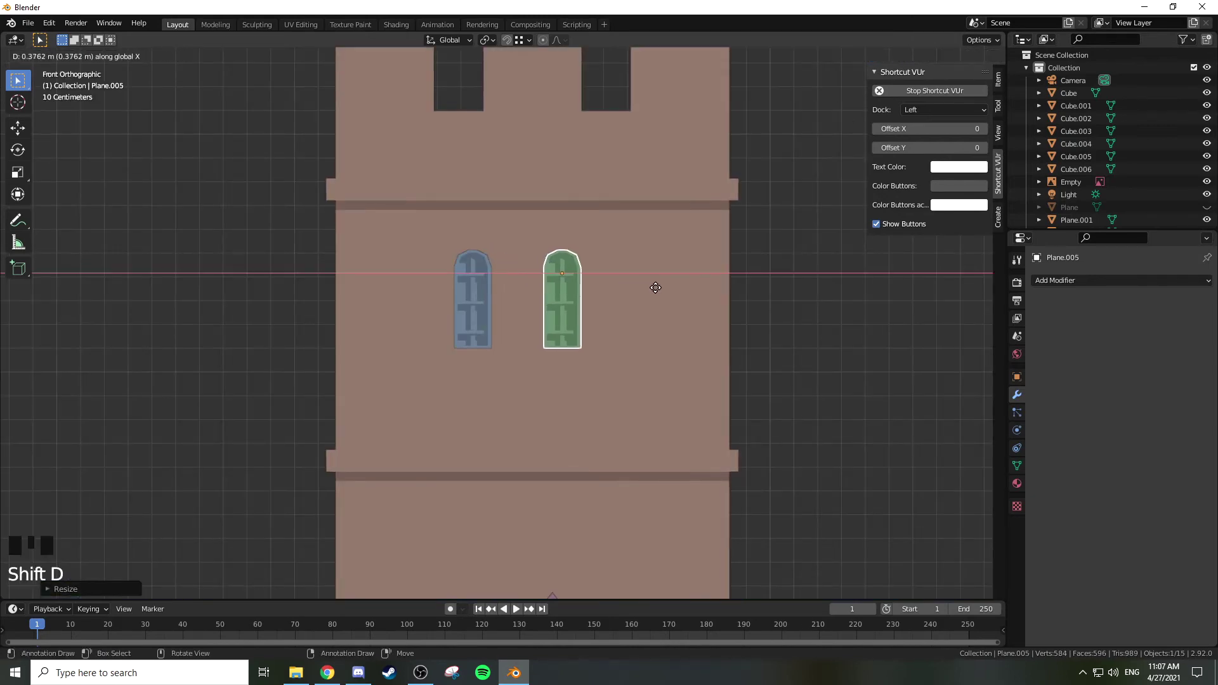
{"action": "left_click", "coordinate": [697, 290]}
Step: Move both tower windows back about 2.2 m along Y onto the tower's front wall, and deselect everything
{"action": "middle_click_drag", "start_coordinate": [695, 290], "coordinate": [646, 291]}
{"action": "right_click", "coordinate": [477, 298], "text": "shift"}
{"action": "key", "text": "g"}
{"action": "key", "text": "y"}
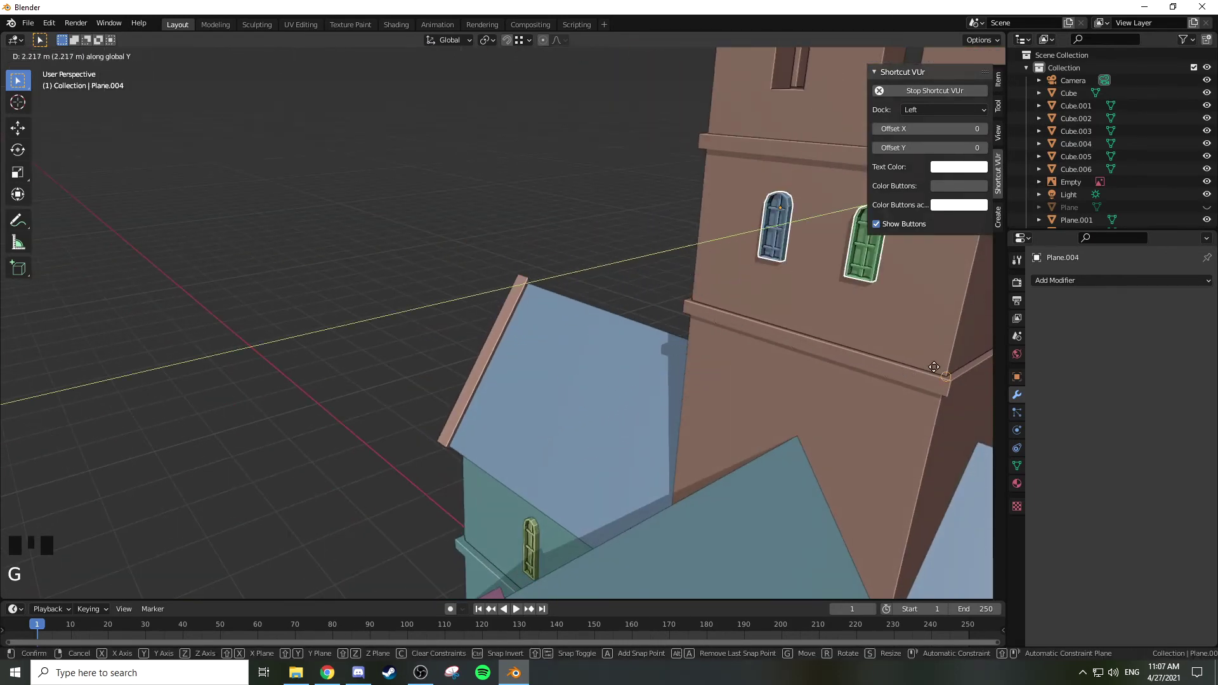
{"action": "left_click", "coordinate": [942, 368]}
{"action": "scroll", "coordinate": [847, 291], "scroll_direction": "down", "scroll_amount": 2}
{"action": "key", "text": "a"}
{"action": "key", "text": "a"}
{"action": "key", "text": "a"}
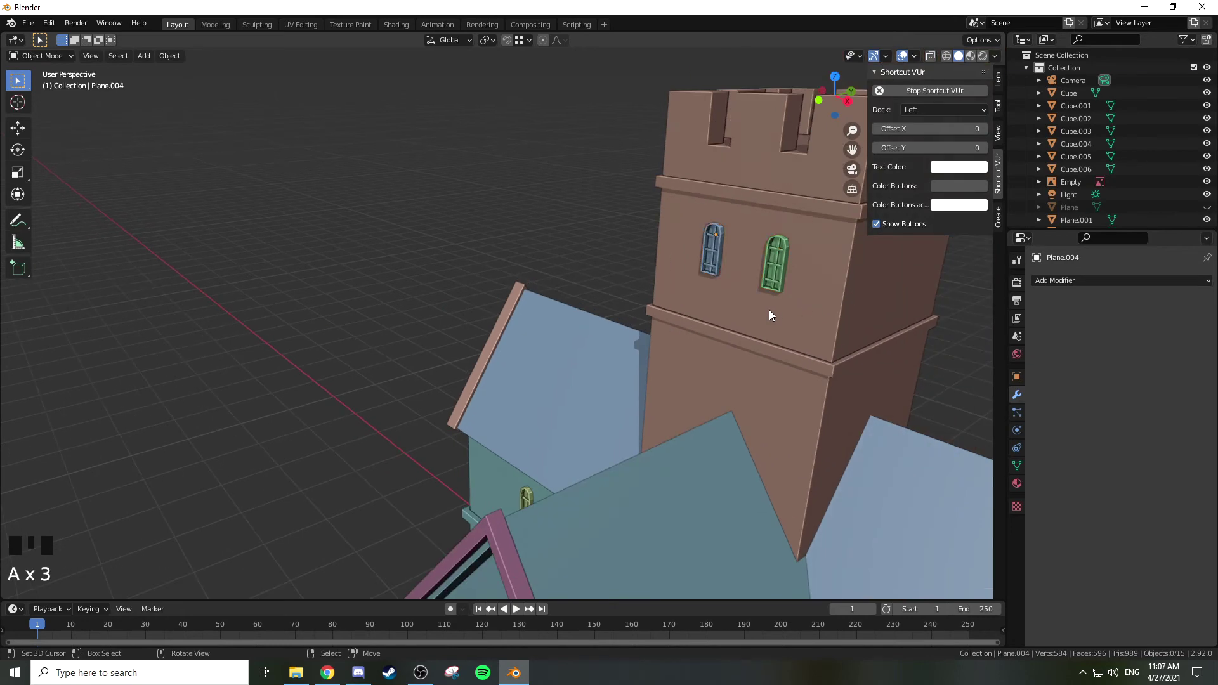
Step: Compare the building's window layout with the reference image in front view
{"action": "scroll", "coordinate": [664, 304], "scroll_direction": "down", "scroll_amount": 2}
{"action": "middle_click_drag", "start_coordinate": [664, 304], "coordinate": [709, 342]}
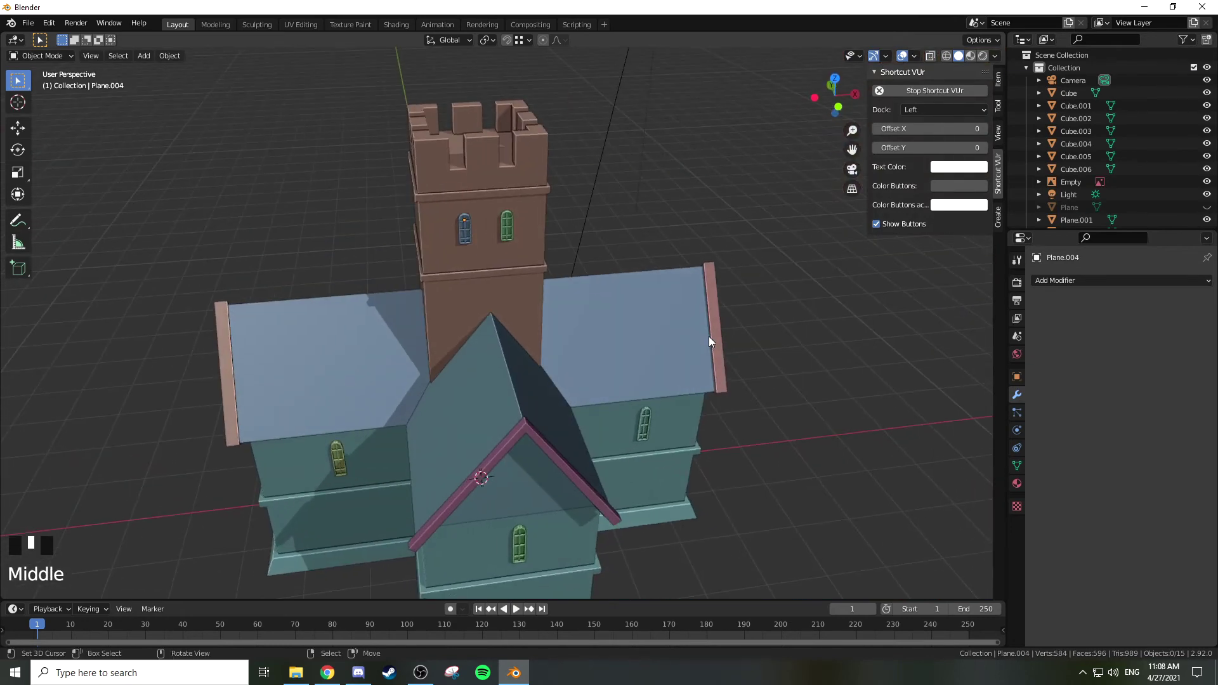
{"action": "scroll", "coordinate": [709, 336], "scroll_direction": "down", "scroll_amount": 1}
{"action": "key", "text": "KP_1"}
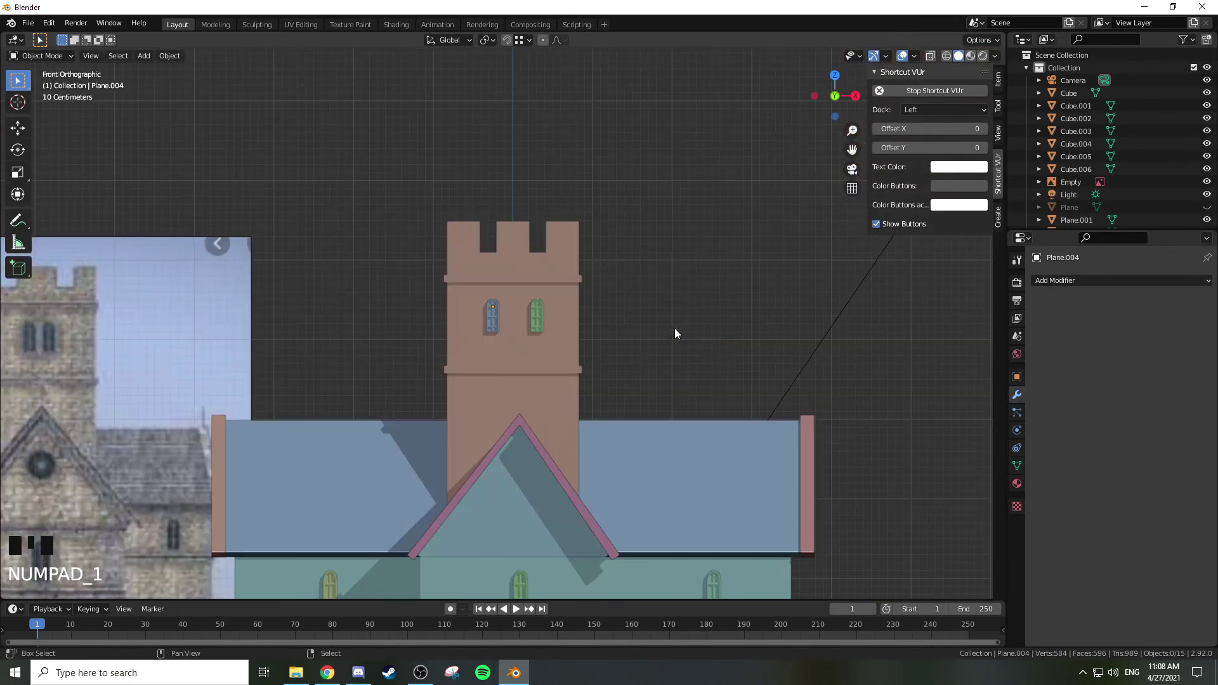
{"action": "scroll", "coordinate": [707, 338], "scroll_direction": "down", "scroll_amount": 2}
{"action": "middle_click_drag", "start_coordinate": [449, 356], "coordinate": [460, 321], "text": "shift"}
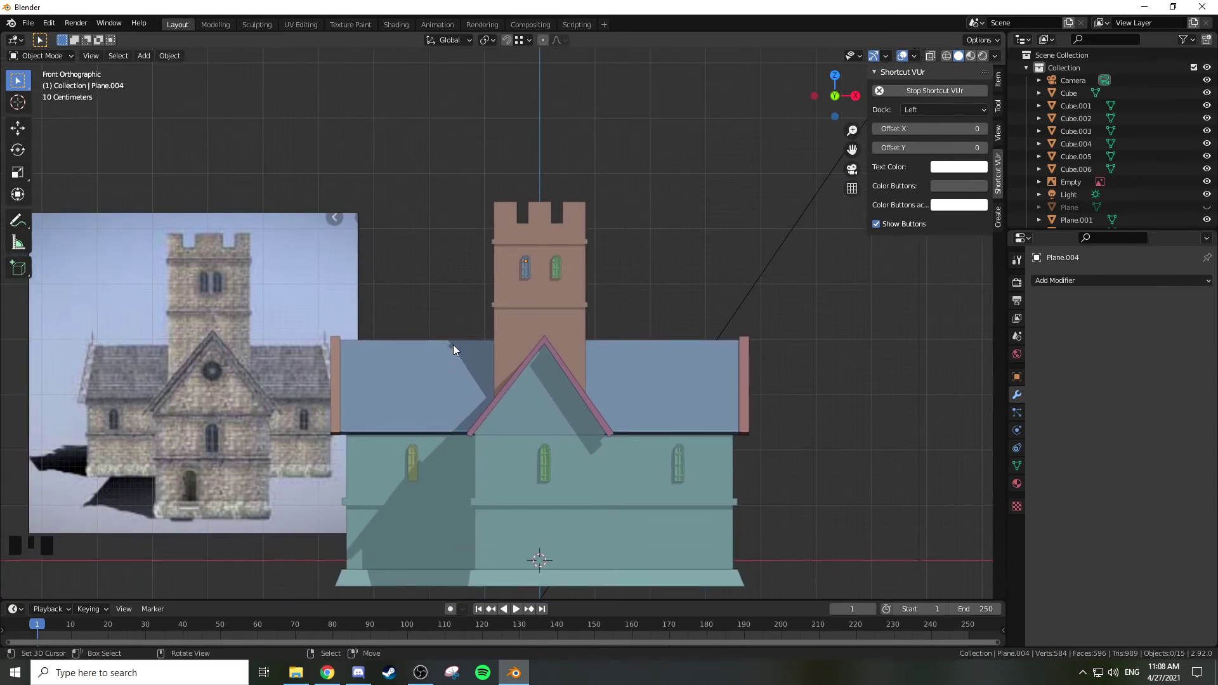
{"action": "middle_click_drag", "start_coordinate": [603, 309], "coordinate": [538, 227], "text": "shift"}
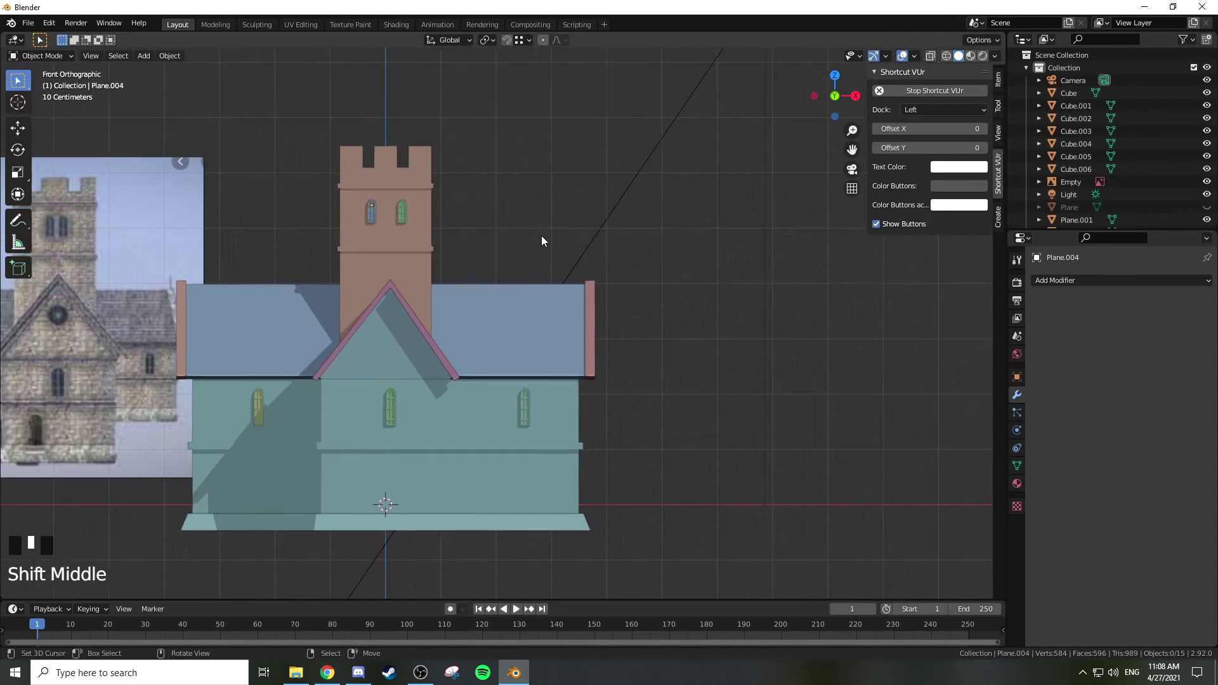
{"action": "key", "text": "Tab"}
{"action": "key", "text": "Tab"}
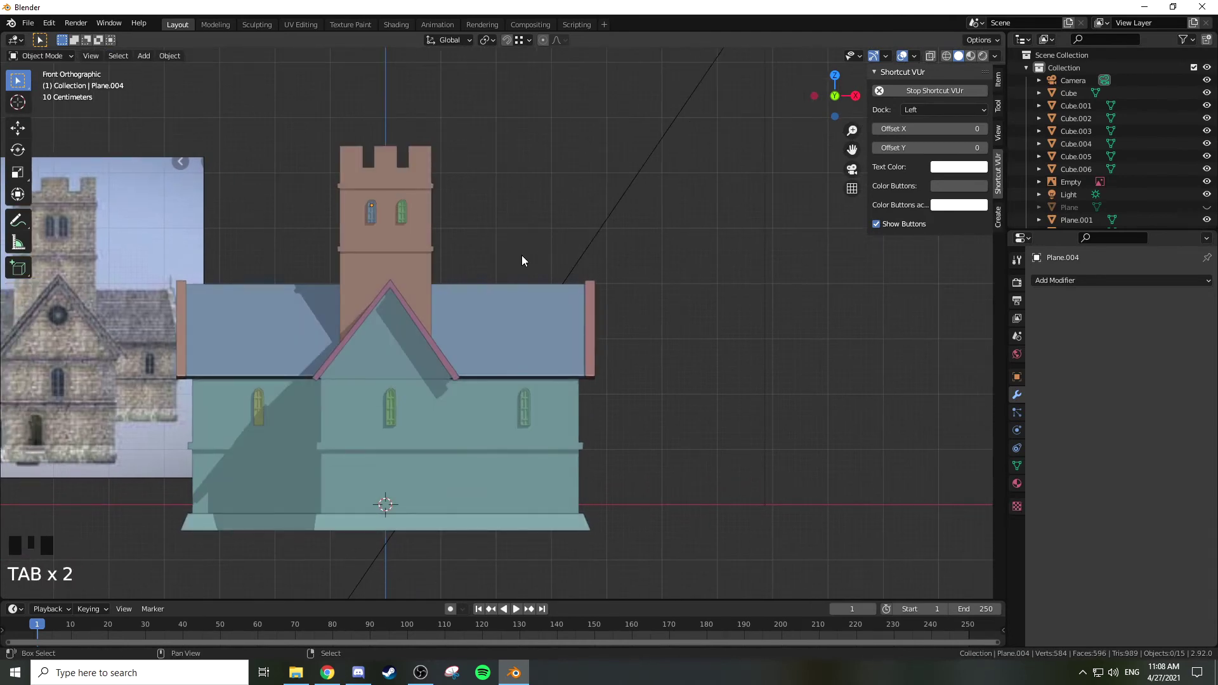
{"action": "key", "text": "shift+a"}
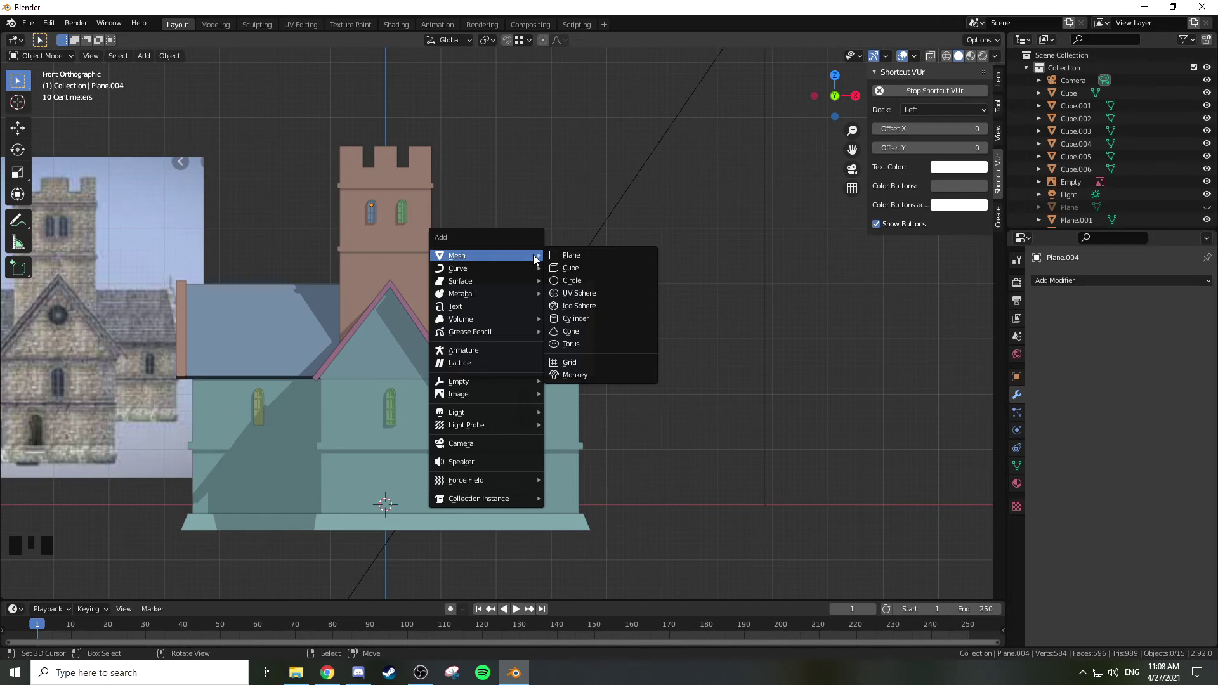
{"action": "left_click", "coordinate": [579, 281]}
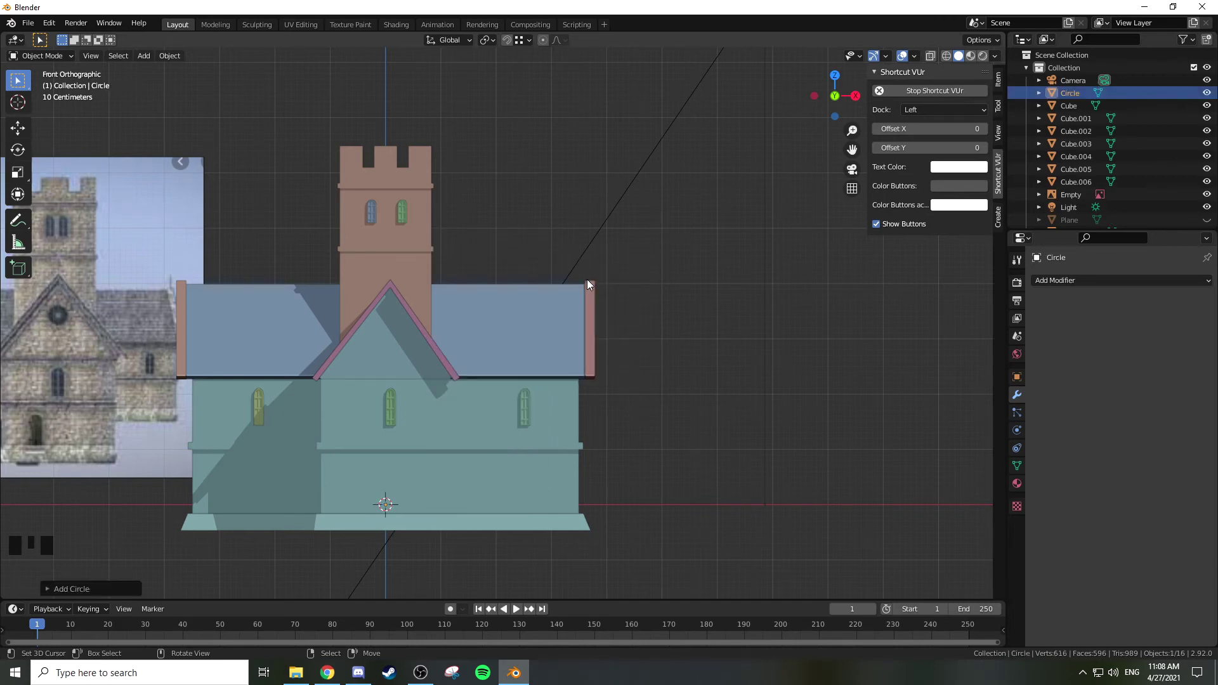
{"action": "key", "text": "r"}
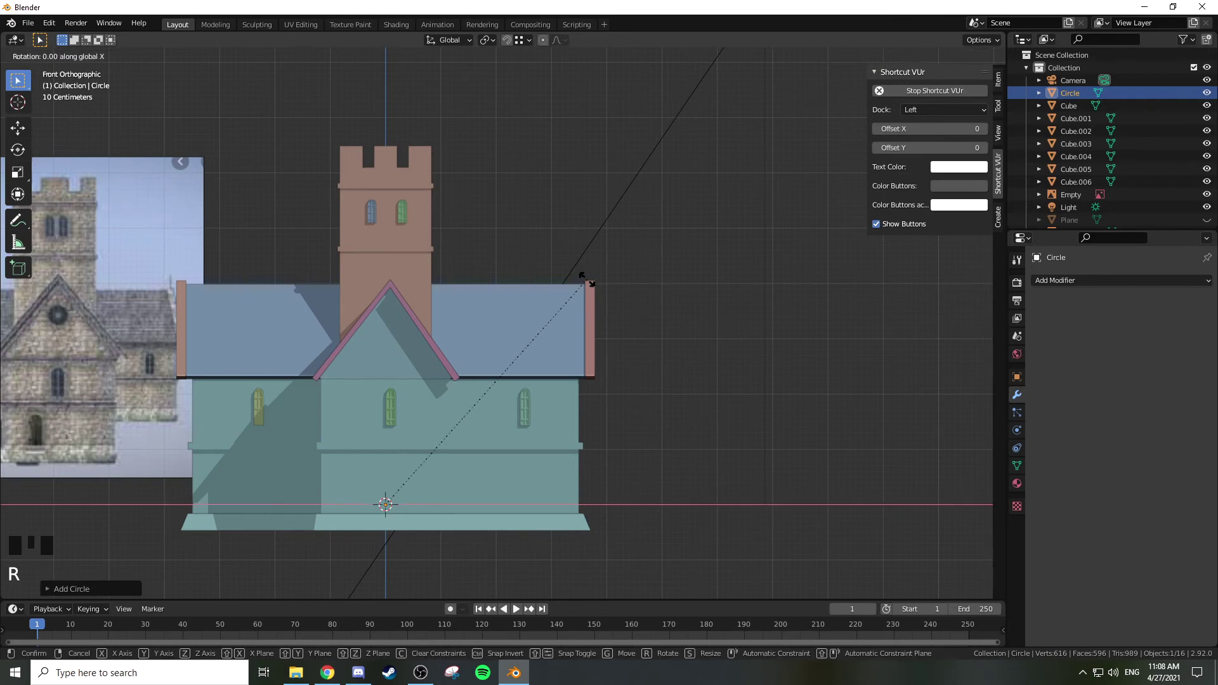
{"action": "left_click", "coordinate": [586, 281]}
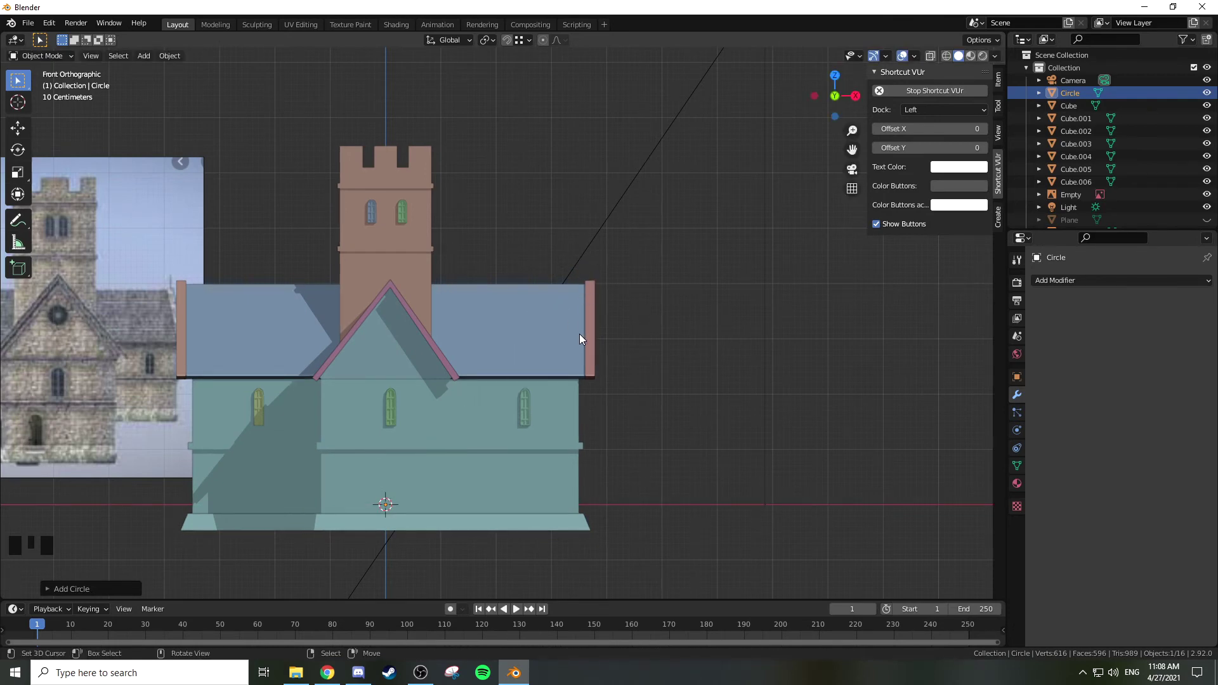
{"action": "key", "text": "x"}
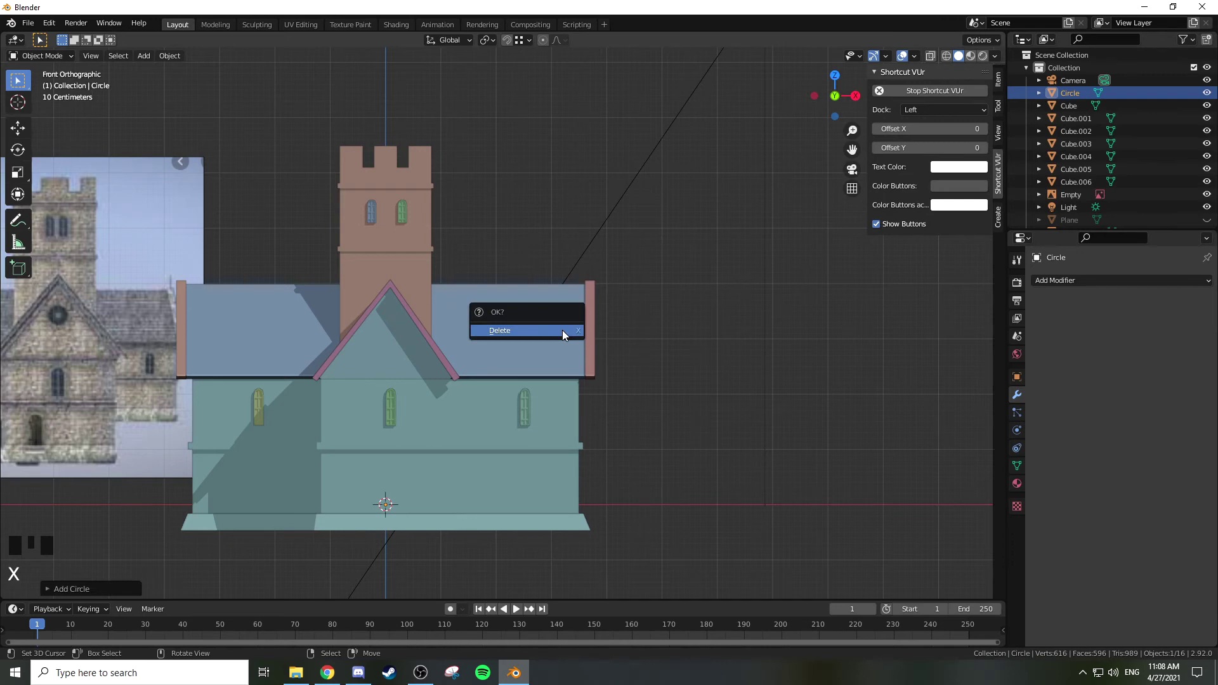
{"action": "left_click", "coordinate": [562, 330]}
Step: Add a mesh circle with 8 vertices at the world origin
{"action": "key", "text": "shift+a"}
{"action": "mouse_move", "coordinate": [516, 356]}
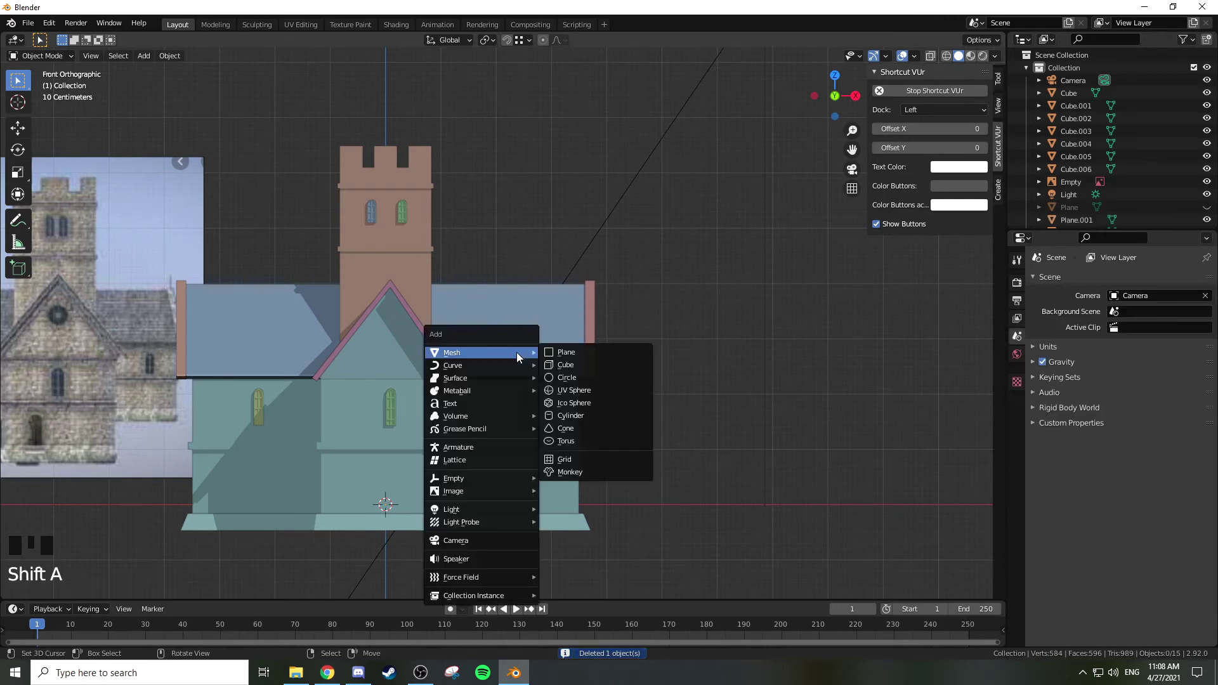
{"action": "left_click", "coordinate": [586, 375]}
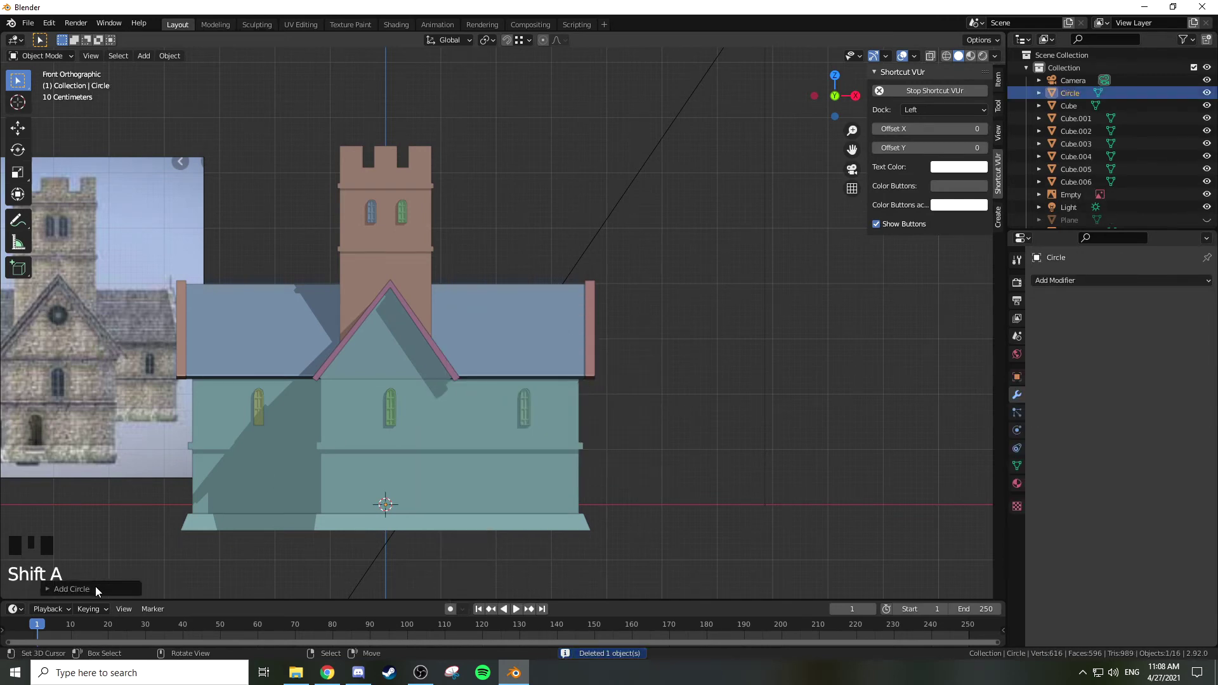
{"action": "left_click", "coordinate": [78, 587]}
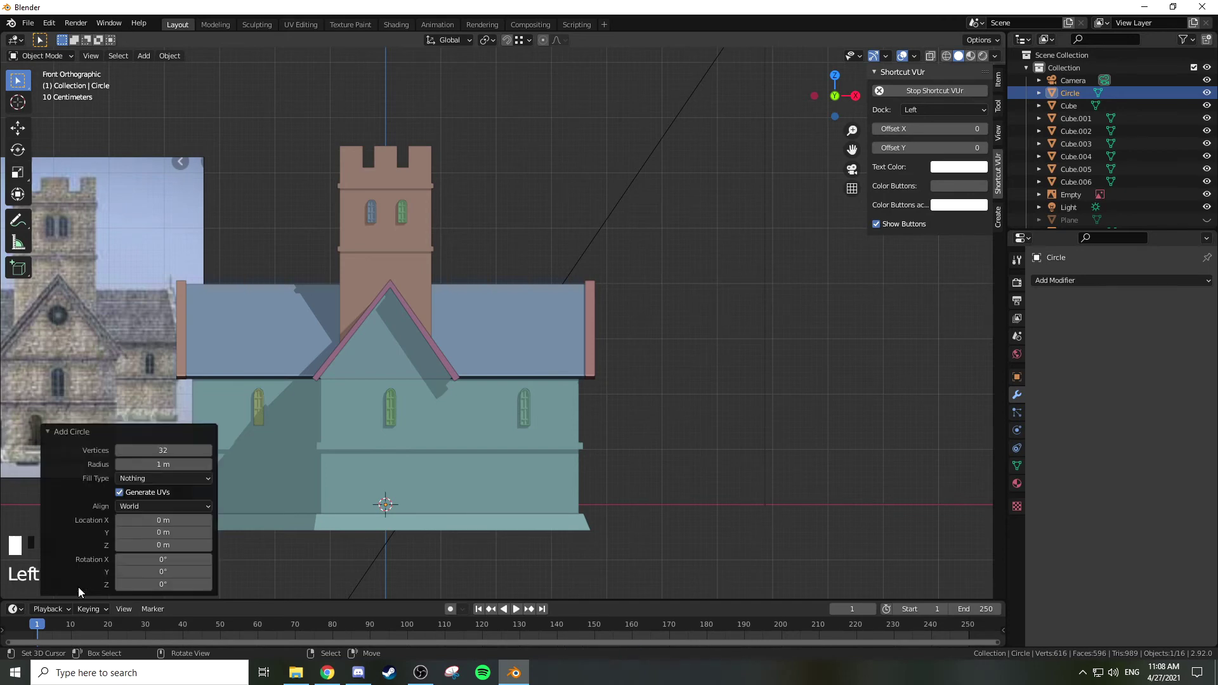
{"action": "left_click_drag", "start_coordinate": [165, 449], "coordinate": [165, 451]}
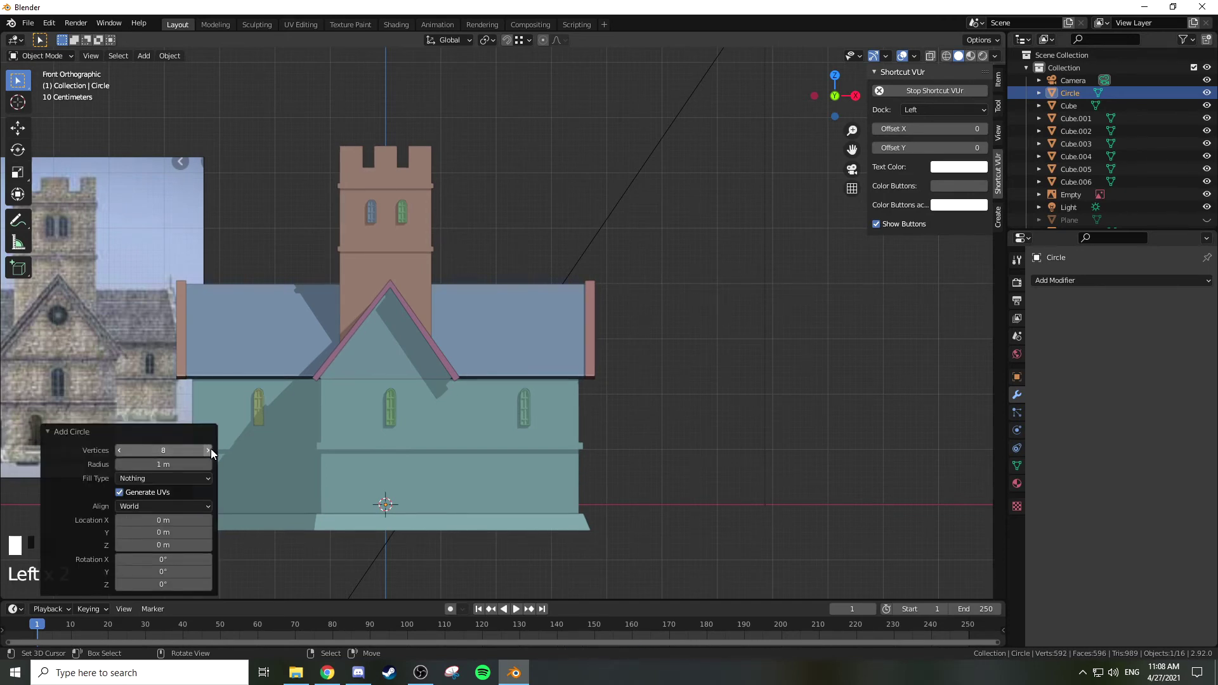
Step: Rotate the circle 90° about the X axis so it stands upright
{"action": "middle_click_drag", "start_coordinate": [694, 354], "coordinate": [690, 368]}
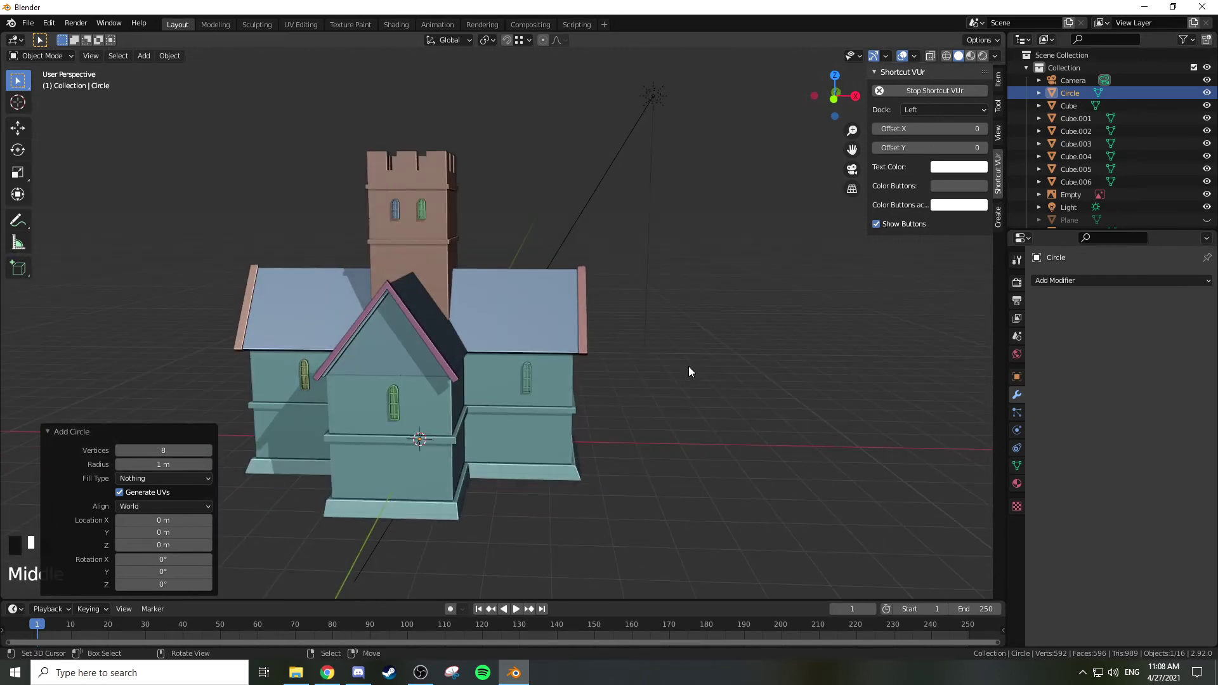
{"action": "type", "text": "rx90"}
{"action": "key", "text": "Return"}
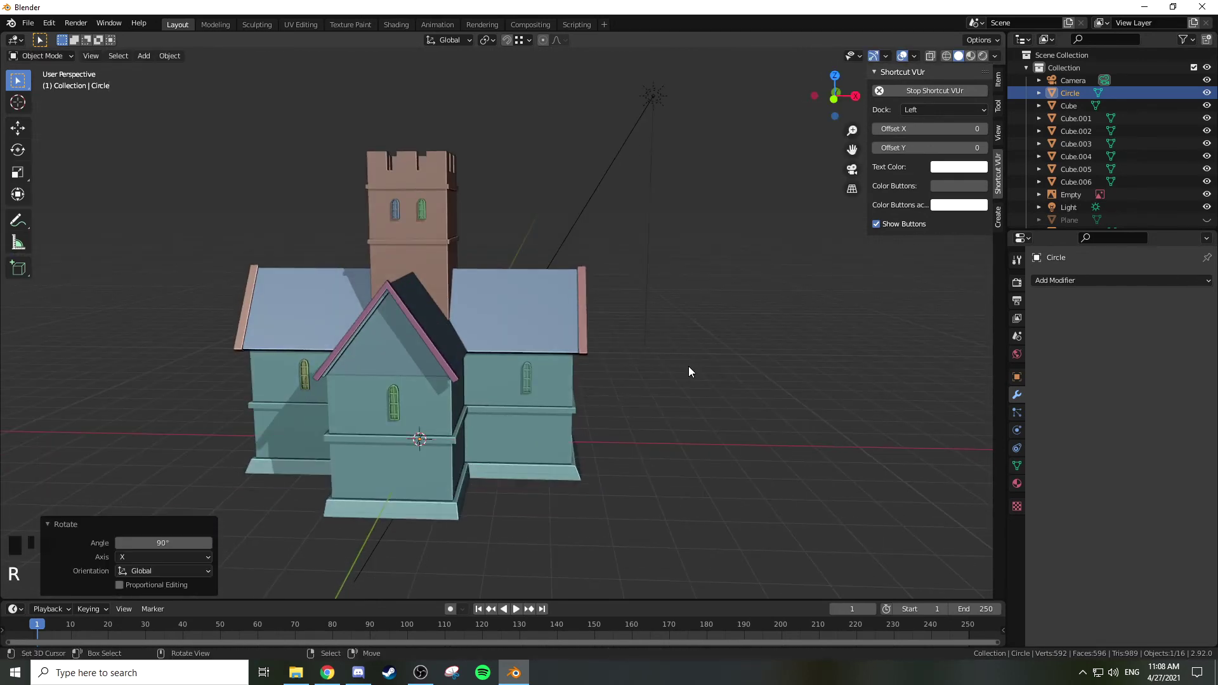
Step: Move the circle about 5.7 m along X and 2.2 m along Z, beside the building
{"action": "key", "text": "KP_1"}
{"action": "key", "text": "g"}
{"action": "left_click", "coordinate": [1014, 239]}
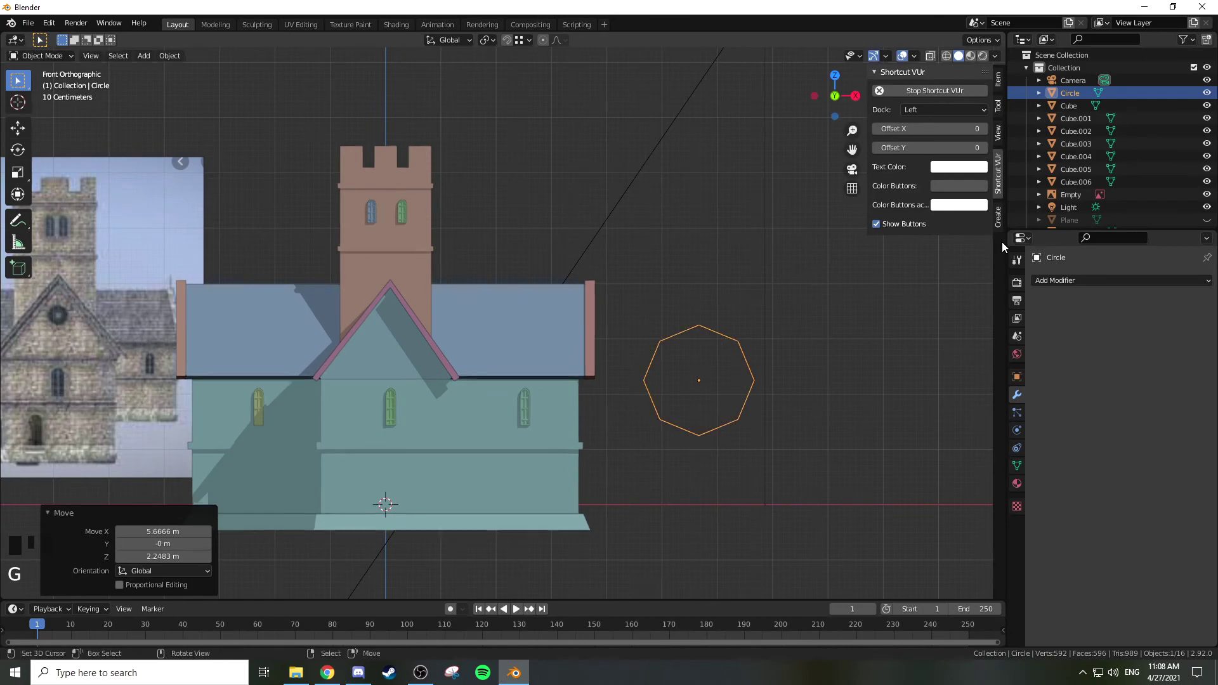
Step: Extrude the circle's outline inward into a flat ring, scaling the new loop to about 0.867
{"action": "middle_click_drag", "start_coordinate": [796, 301], "coordinate": [714, 297], "text": "shift"}
{"action": "middle_click_drag", "start_coordinate": [794, 279], "coordinate": [623, 259], "text": "shift"}
{"action": "scroll", "coordinate": [645, 247], "scroll_direction": "up", "scroll_amount": 4}
{"action": "key", "text": "Tab"}
{"action": "key", "text": "1"}
{"action": "key", "text": "KP_Decimal"}
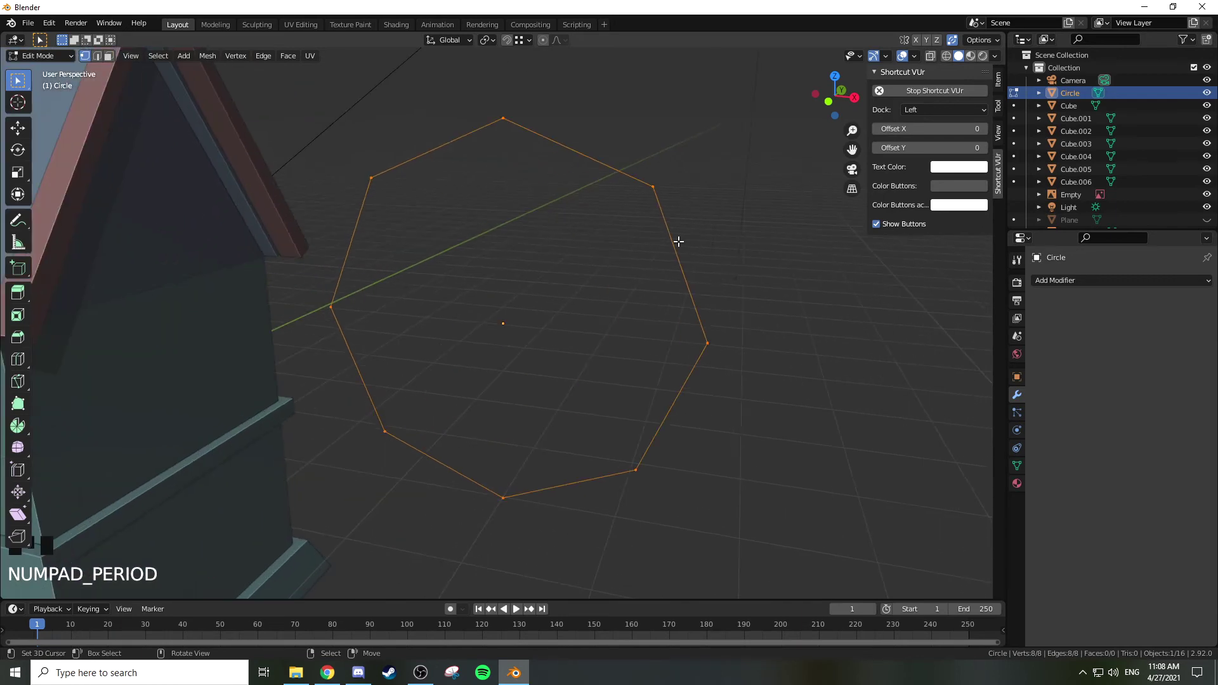
{"action": "key", "text": "e"}
{"action": "key", "text": "s"}
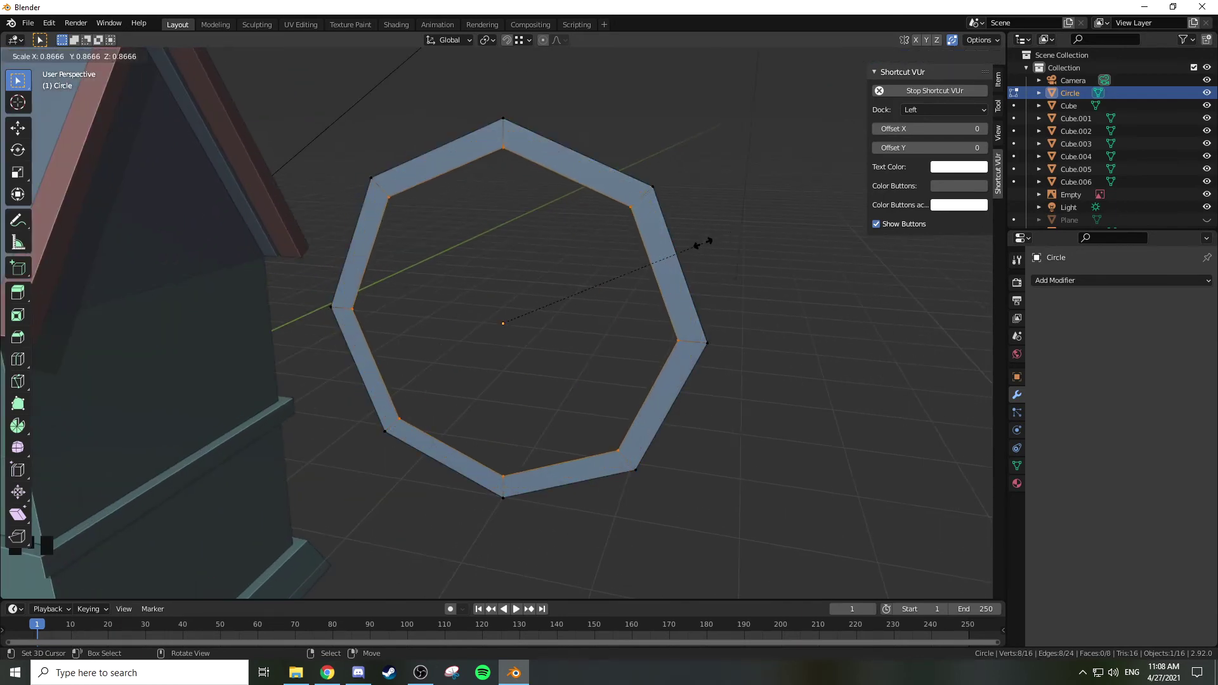
{"action": "left_click", "coordinate": [704, 243]}
{"action": "mouse_move", "coordinate": [726, 236]}
{"action": "middle_mouse_down"}
{"action": "mouse_move", "coordinate": [755, 204]}
{"action": "mouse_move", "coordinate": [712, 234]}
{"action": "middle_mouse_up"}
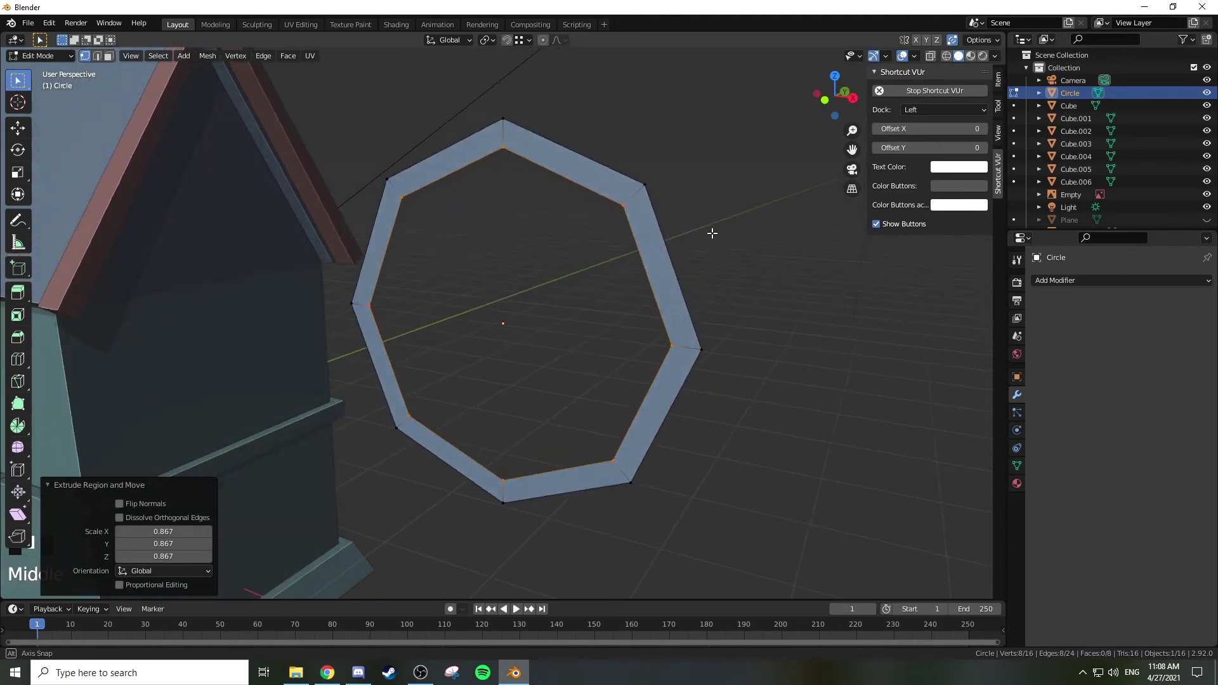
Step: Extrude all faces of the ring about 0.2 m along Y to give the window frame depth
{"action": "key", "text": "3"}
{"action": "key", "text": "a"}
{"action": "middle_click_drag", "start_coordinate": [645, 200], "coordinate": [675, 201]}
{"action": "key", "text": "e"}
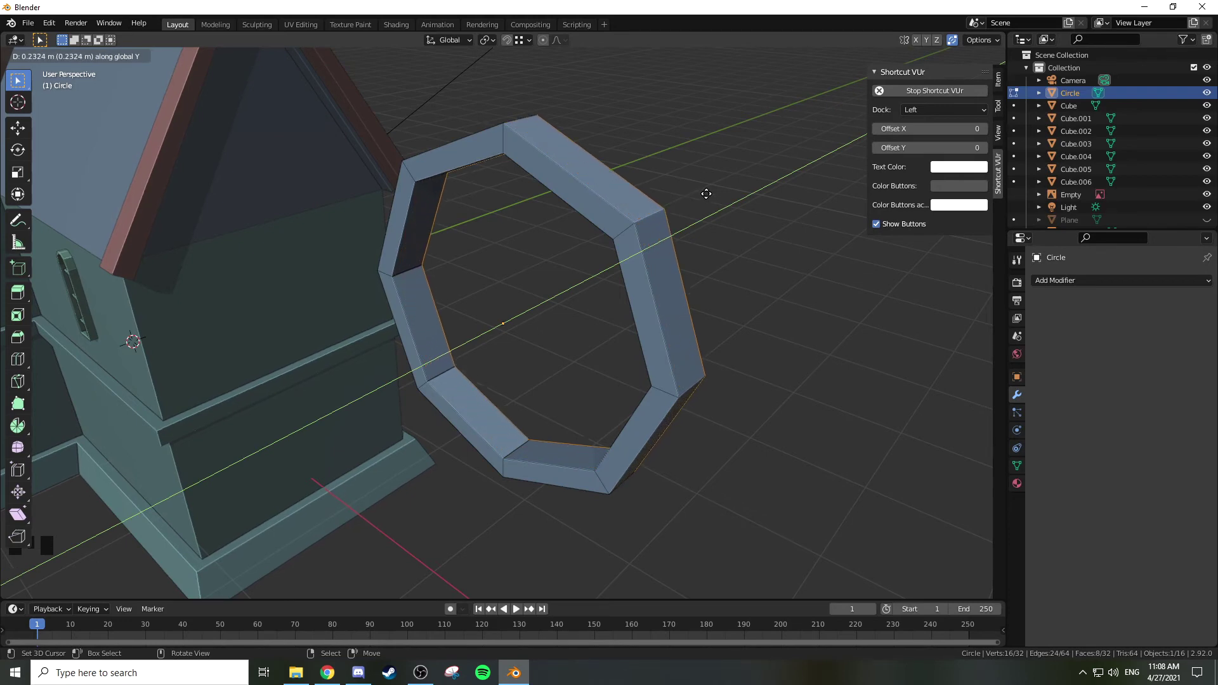
{"action": "left_click", "coordinate": [699, 194]}
Step: Delete the selected back faces of the extruded ring
{"action": "middle_click_drag", "start_coordinate": [683, 206], "coordinate": [656, 190]}
{"action": "key", "text": "x"}
{"action": "left_click", "coordinate": [539, 203]}
Step: Fill the window opening by extruding the frame's inner back edge loop and scaling it to 0 at the centre
{"action": "key", "text": "2"}
{"action": "right_click", "coordinate": [463, 193], "text": "alt"}
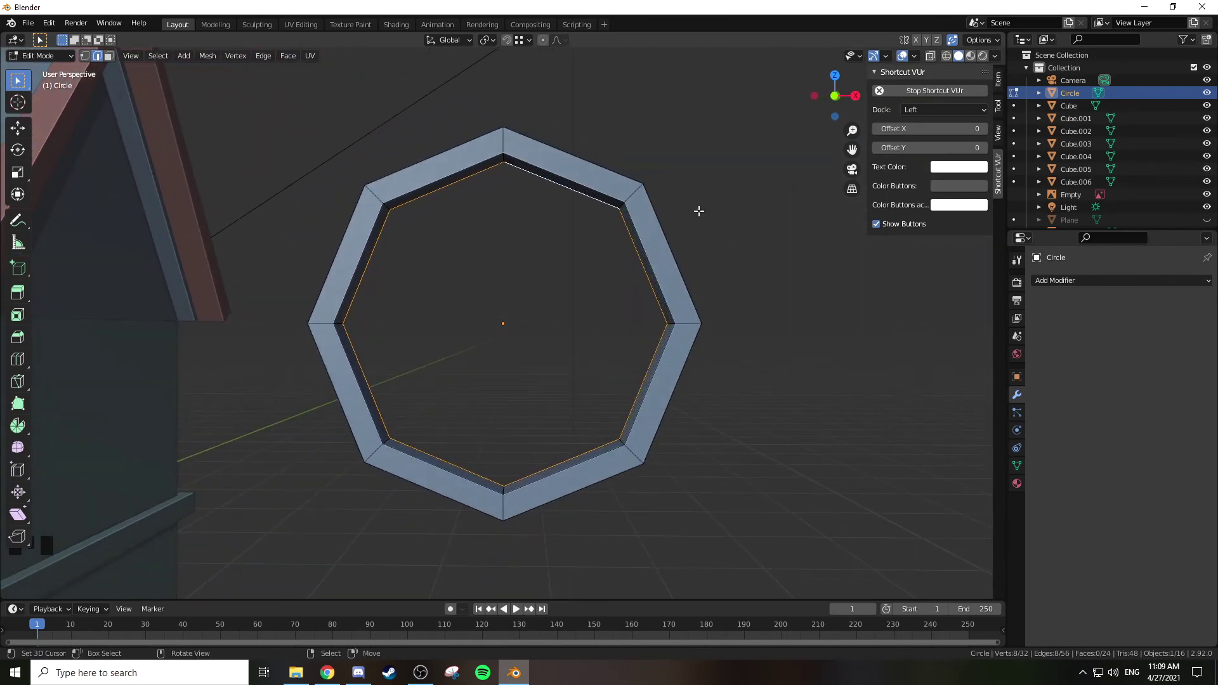
{"action": "key", "text": "e"}
{"action": "key", "text": "s"}
{"action": "key", "text": "0"}
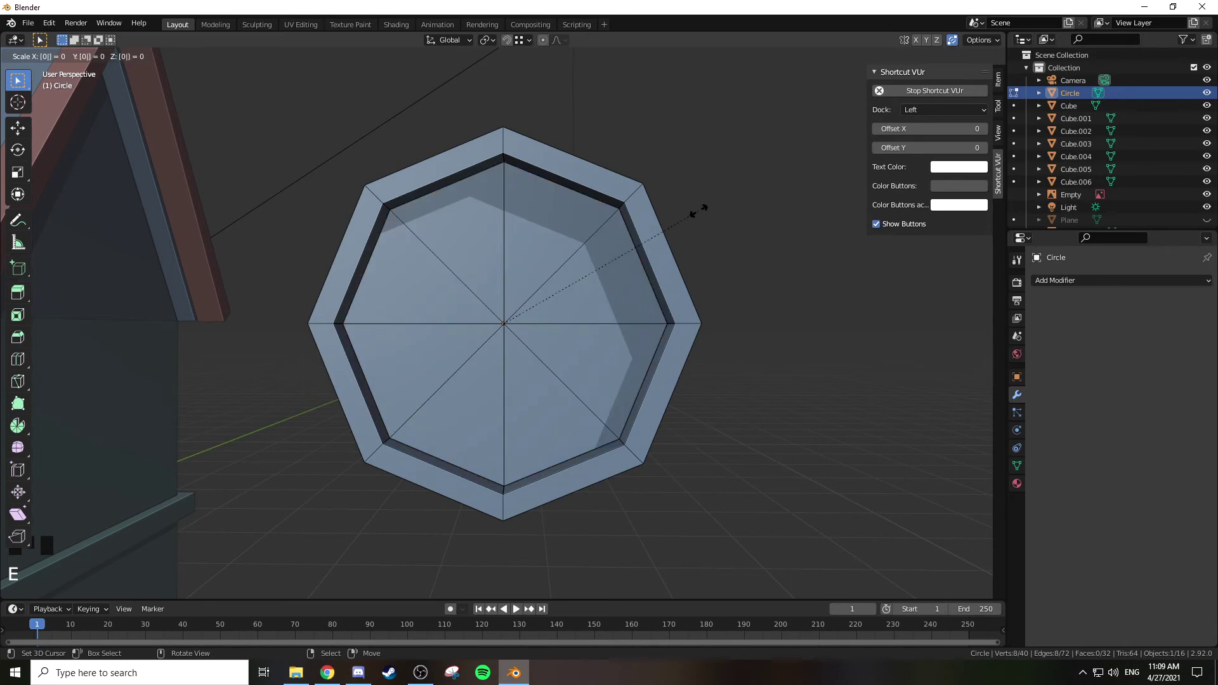
{"action": "key", "text": "Return"}
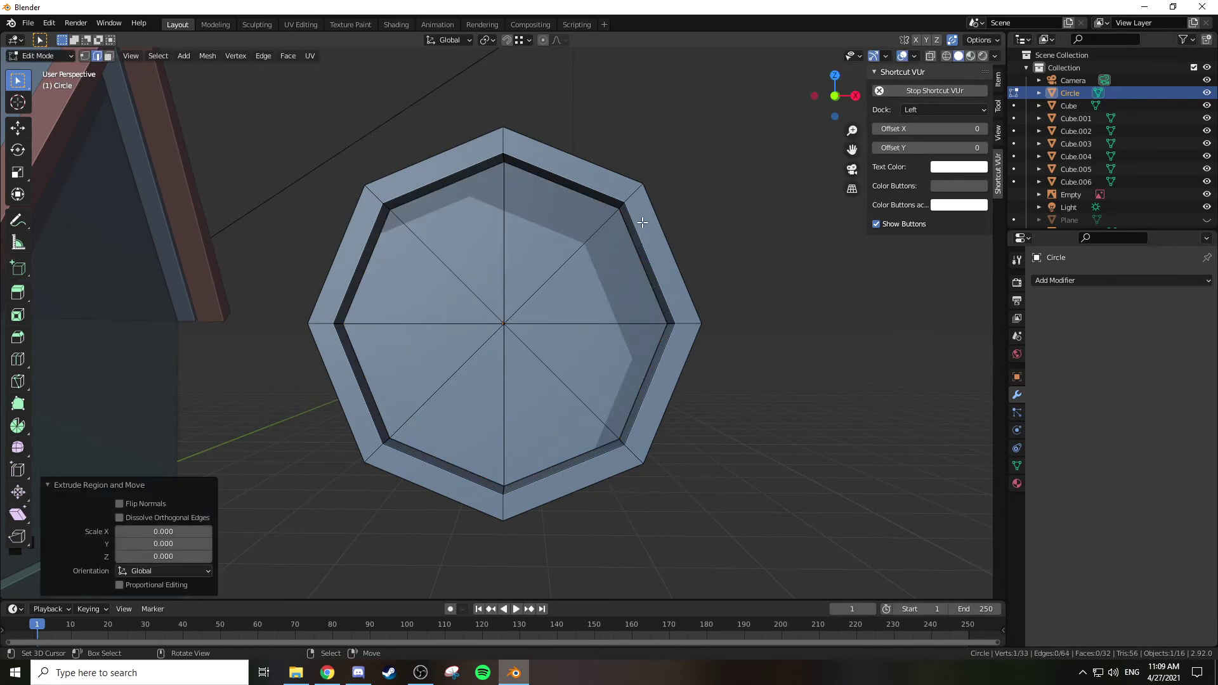
{"action": "key", "text": "1"}
{"action": "right_click", "coordinate": [501, 313]}
{"action": "key", "text": "g"}
{"action": "right_click", "coordinate": [540, 266]}
{"action": "right_click", "coordinate": [539, 265]}
Step: Add a cube inside the window mesh and move it about 5.7 m in X, 1.4 m in Y and 1.9 m in Z
{"action": "middle_click_drag", "start_coordinate": [539, 265], "coordinate": [615, 285]}
{"action": "scroll", "coordinate": [571, 298], "scroll_direction": "down", "scroll_amount": 2}
{"action": "key", "text": "shift+a"}
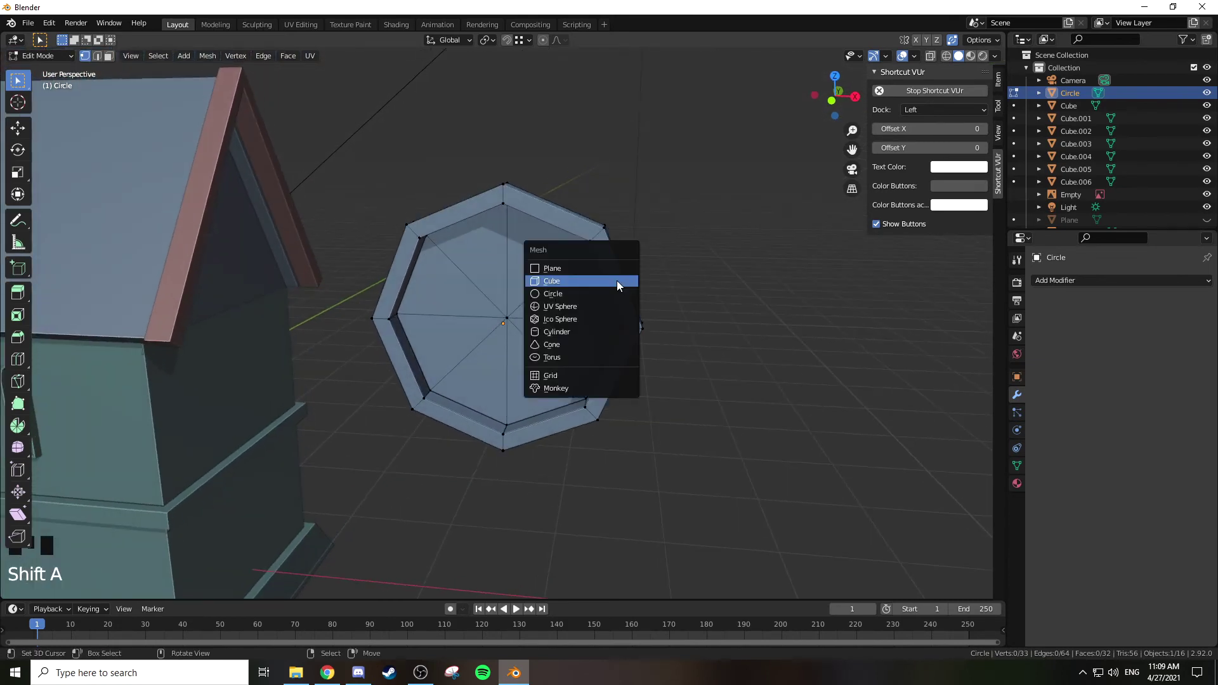
{"action": "left_click", "coordinate": [616, 280]}
{"action": "key", "text": "g"}
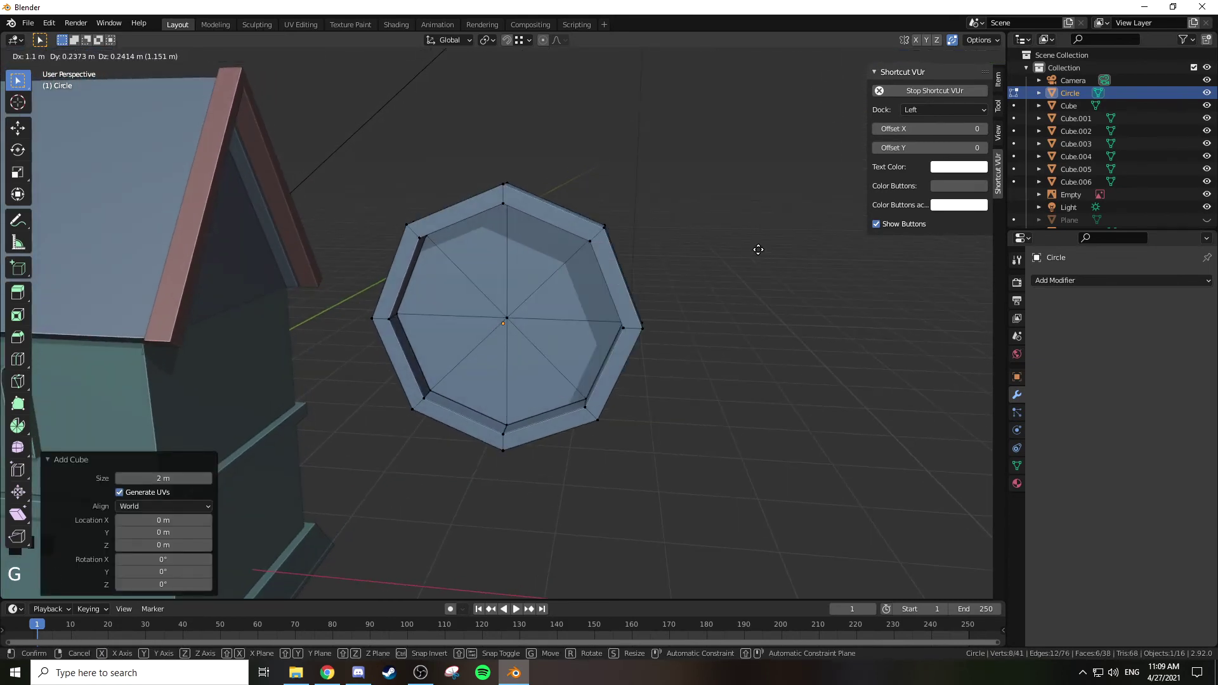
{"action": "left_click", "coordinate": [245, 72]}
Step: Scale the cube to about 0.3 and move it about 1.73 m forward along Y, in front of the window
{"action": "key", "text": "KP_1"}
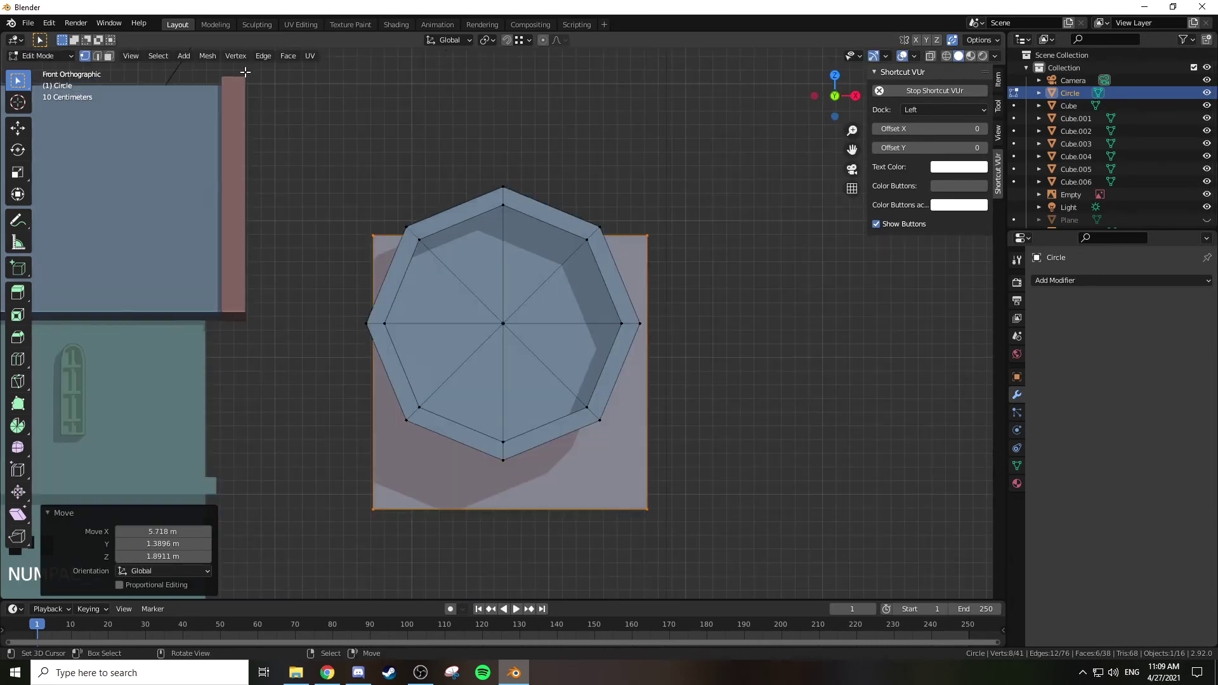
{"action": "key", "text": "s"}
{"action": "left_click", "coordinate": [626, 349]}
{"action": "middle_click_drag", "start_coordinate": [628, 336], "coordinate": [543, 356]}
{"action": "key", "text": "g"}
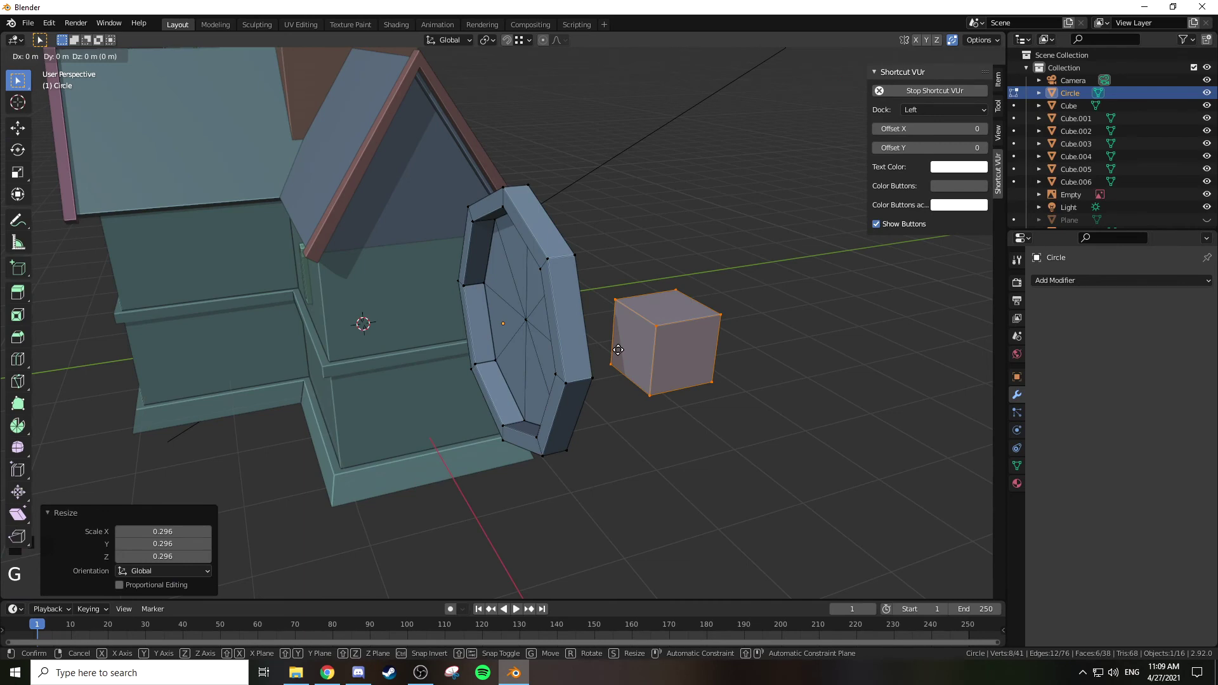
{"action": "left_click", "coordinate": [414, 365]}
Step: Centre the cube on the round window in front view and shrink it to the thickness of a window bar
{"action": "key", "text": "KP_1"}
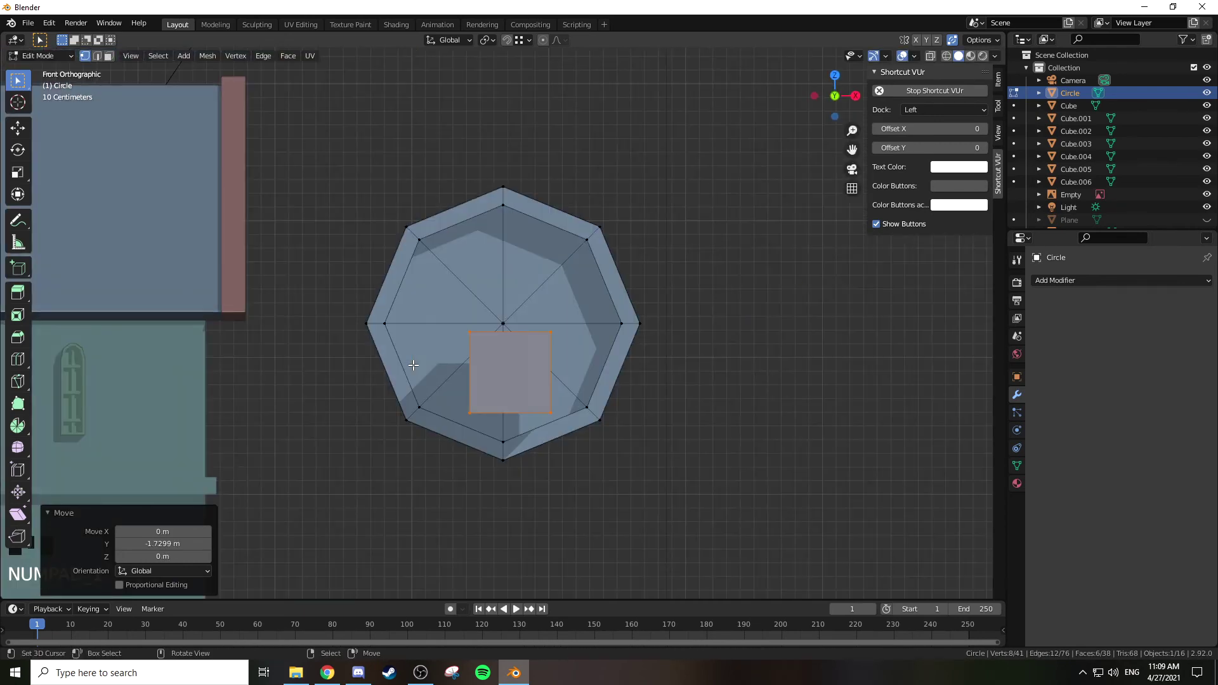
{"action": "key", "text": "g"}
{"action": "left_click", "coordinate": [397, 316]}
{"action": "key", "text": "s"}
{"action": "left_click", "coordinate": [561, 335]}
{"action": "key", "text": "g"}
{"action": "left_click", "coordinate": [567, 336]}
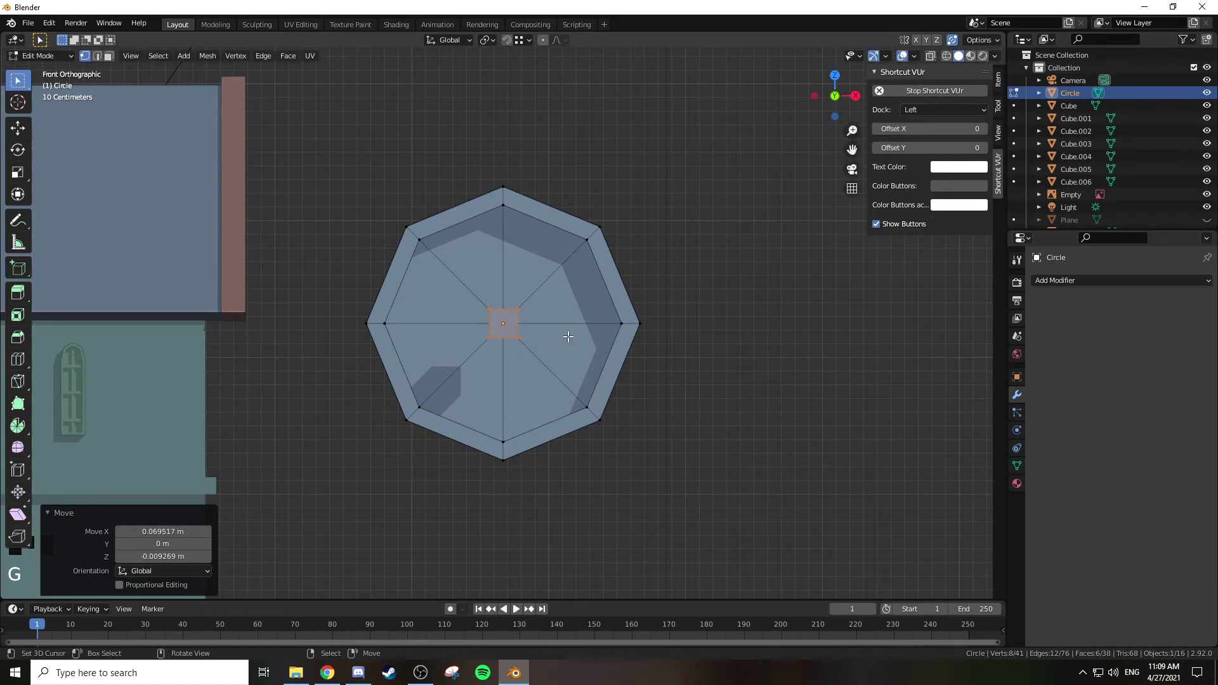
{"action": "key", "text": "s"}
{"action": "left_click", "coordinate": [581, 337]}
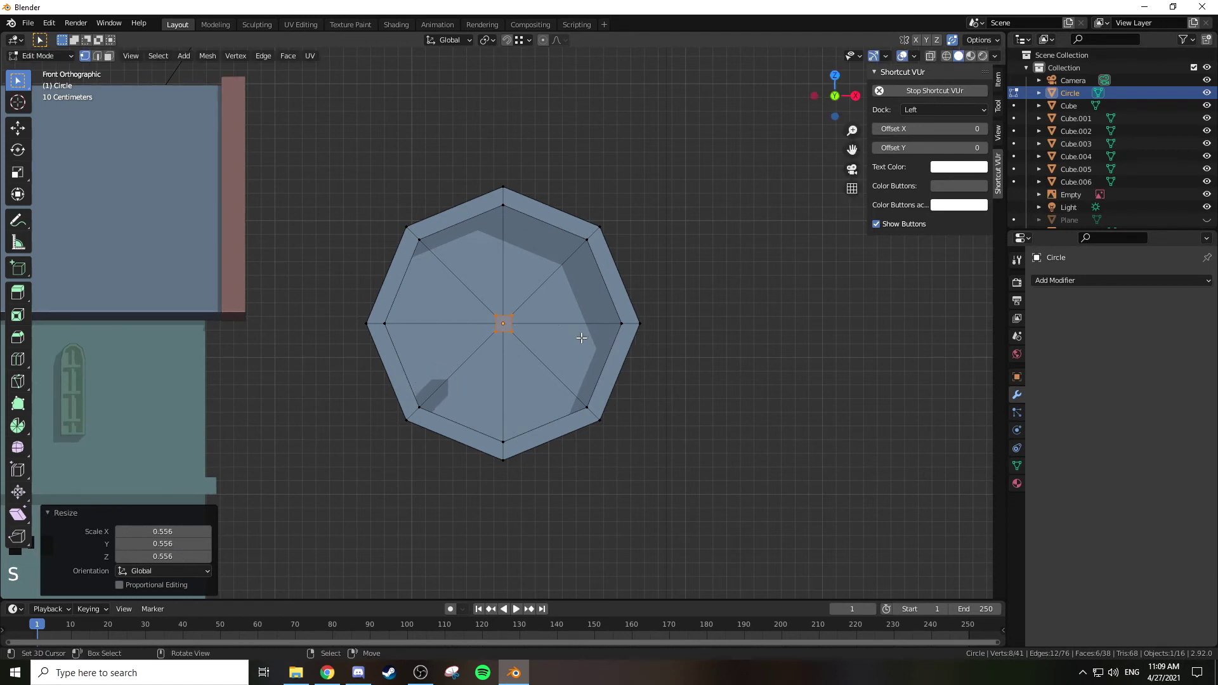
{"action": "key", "text": "s"}
{"action": "left_click", "coordinate": [621, 338]}
{"action": "key", "text": "s"}
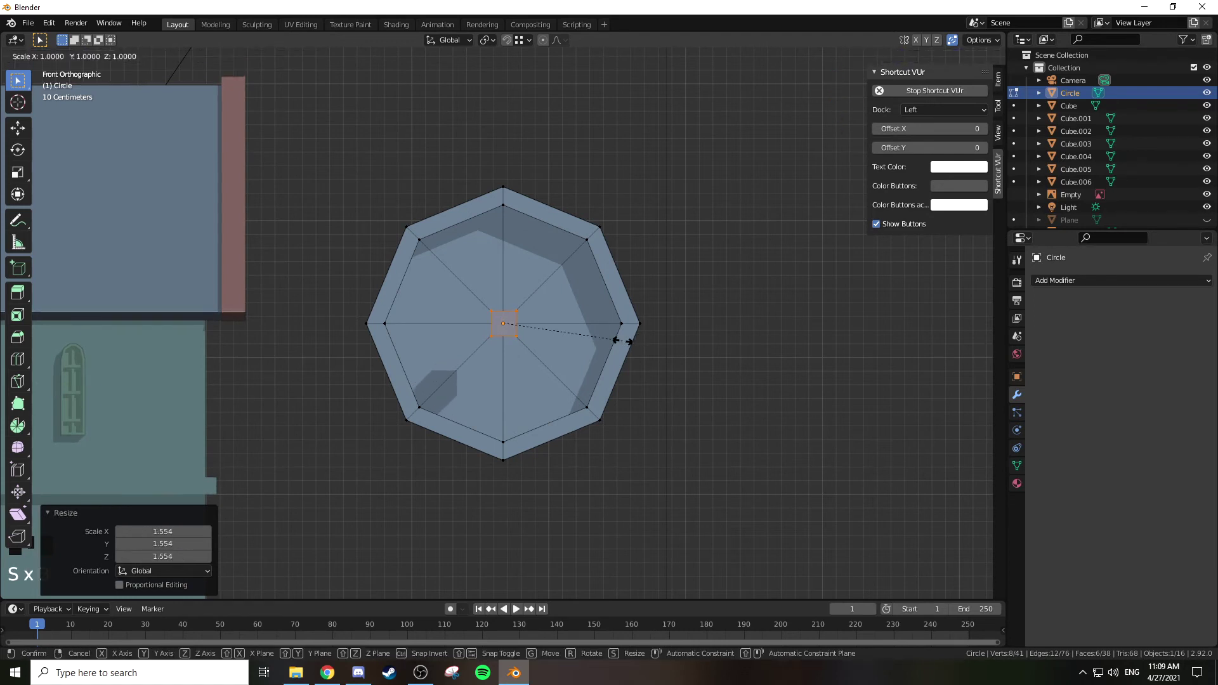
{"action": "key", "text": "x"}
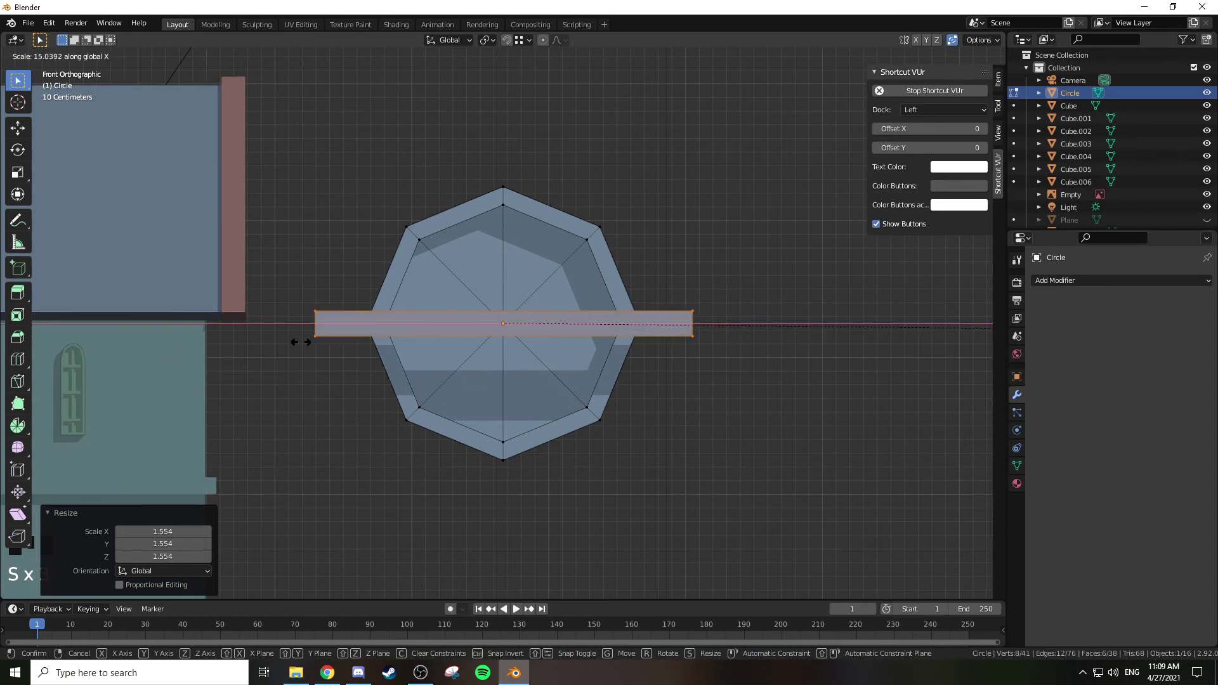
{"action": "key", "text": "Escape"}
Step: Stretch the cube along X by a factor of about -9.7 into a horizontal bar spanning the window opening
{"action": "key", "text": "s"}
{"action": "key", "text": "x"}
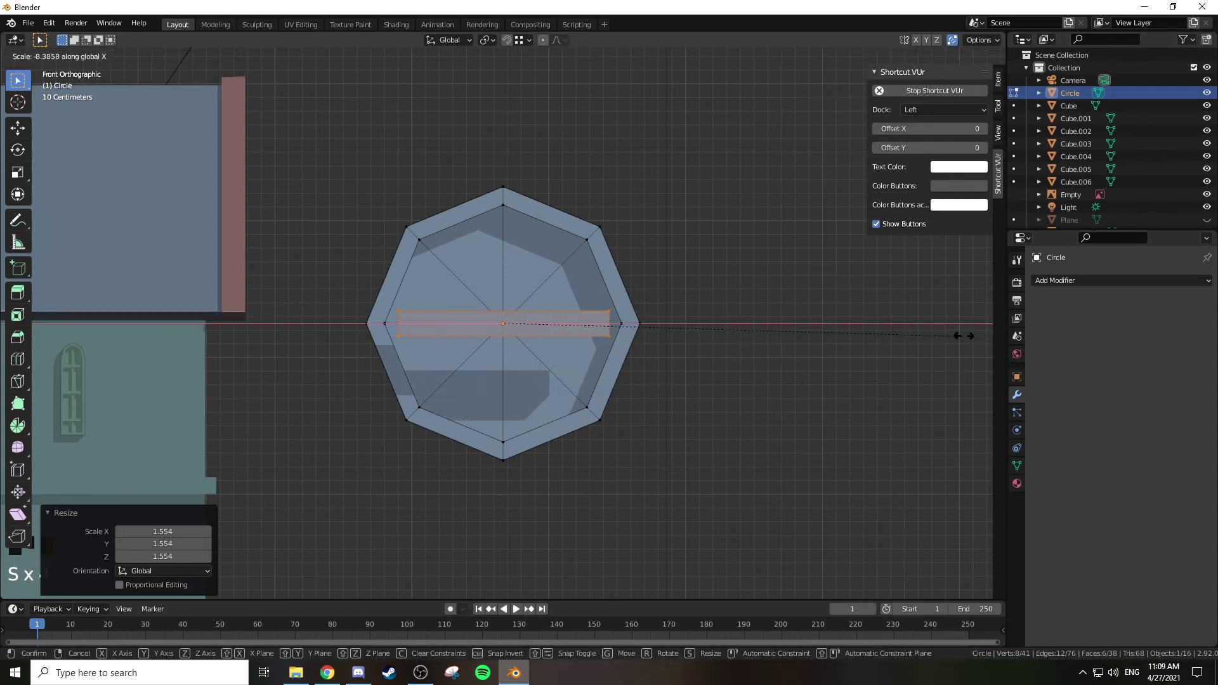
{"action": "left_click", "coordinate": [38, 332]}
Step: Move the horizontal bar back along Y so it sits inside the window frame
{"action": "middle_click_drag", "start_coordinate": [2, 292], "coordinate": [965, 302]}
{"action": "middle_click_drag", "start_coordinate": [818, 256], "coordinate": [743, 294]}
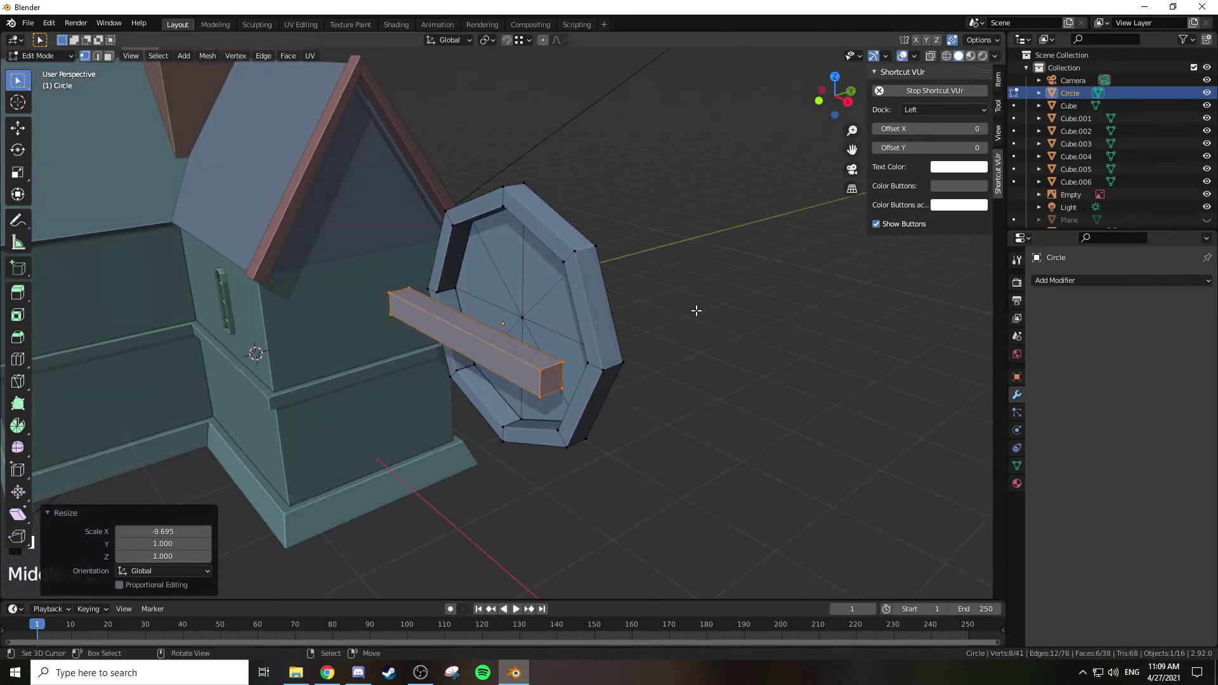
{"action": "key", "text": "g"}
{"action": "key", "text": "y"}
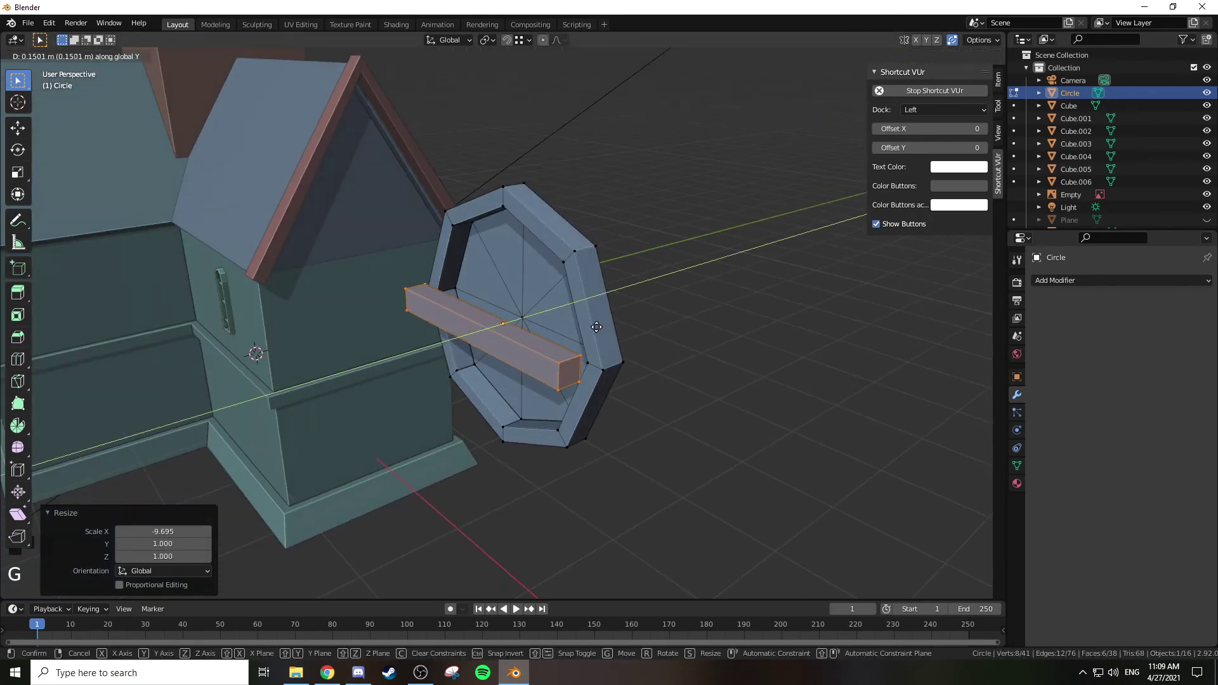
{"action": "left_click", "coordinate": [463, 284]}
Step: Move the bar's front face about 0.06 m back along Y
{"action": "key", "text": "3"}
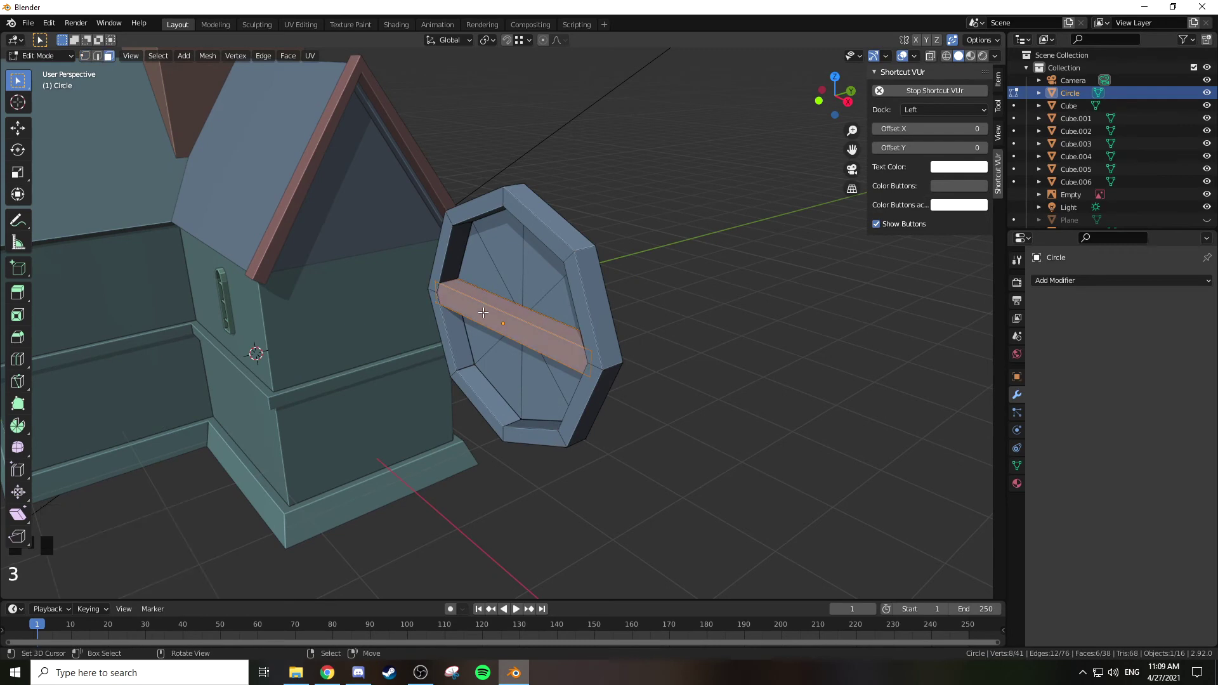
{"action": "right_click", "coordinate": [483, 314]}
{"action": "key", "text": "g"}
{"action": "key", "text": "y"}
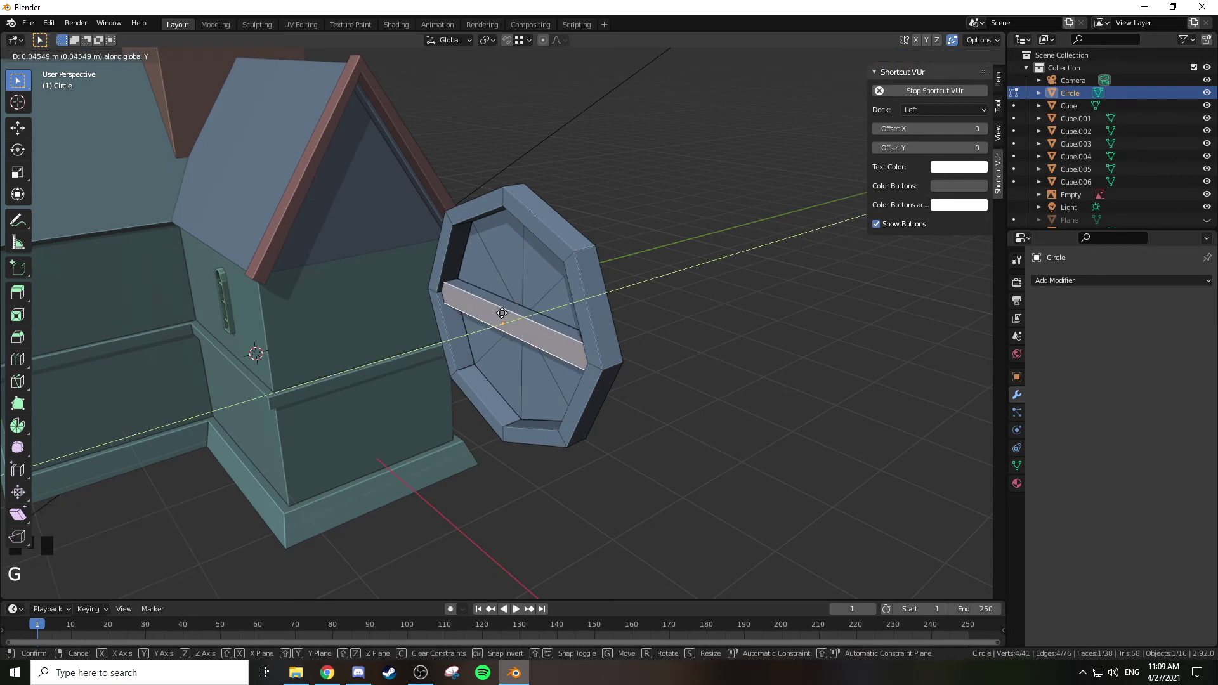
{"action": "left_click", "coordinate": [503, 313]}
{"action": "middle_click_drag", "start_coordinate": [503, 314], "coordinate": [560, 297]}
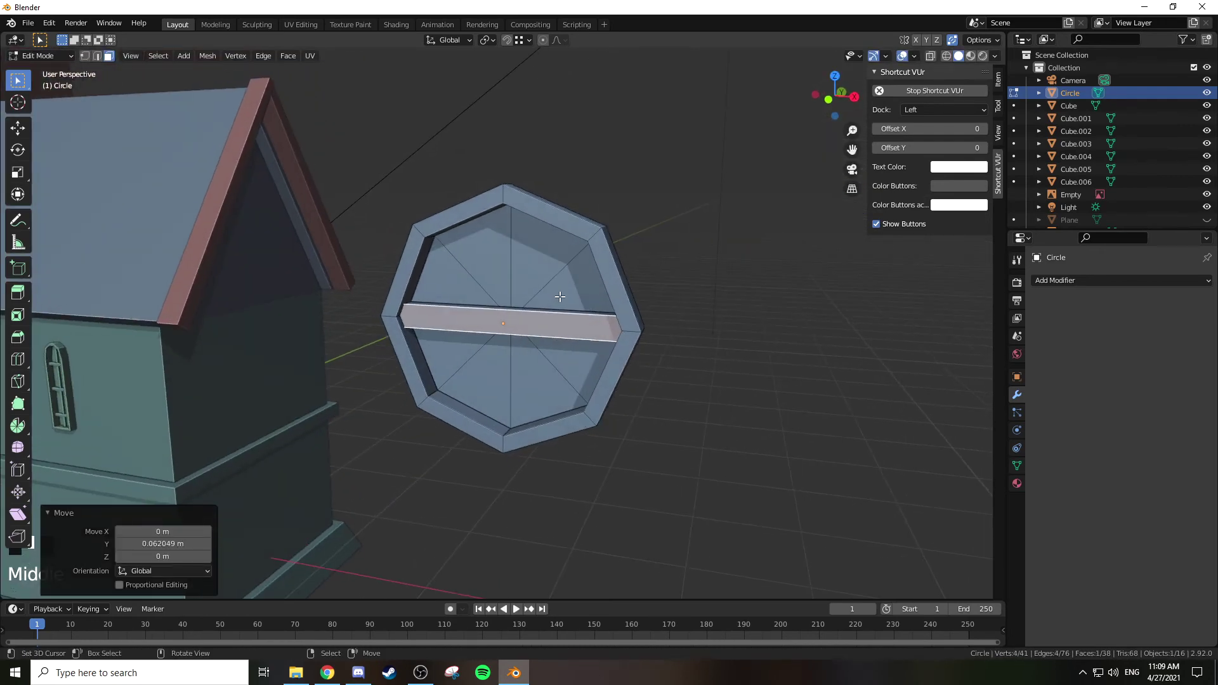
Step: Expand the selection to the whole bar and thin it to about 0.57 in Y and Z, keeping its X length
{"action": "key", "text": "KP_1"}
{"action": "scroll", "coordinate": [580, 289], "scroll_direction": "up", "scroll_amount": 3}
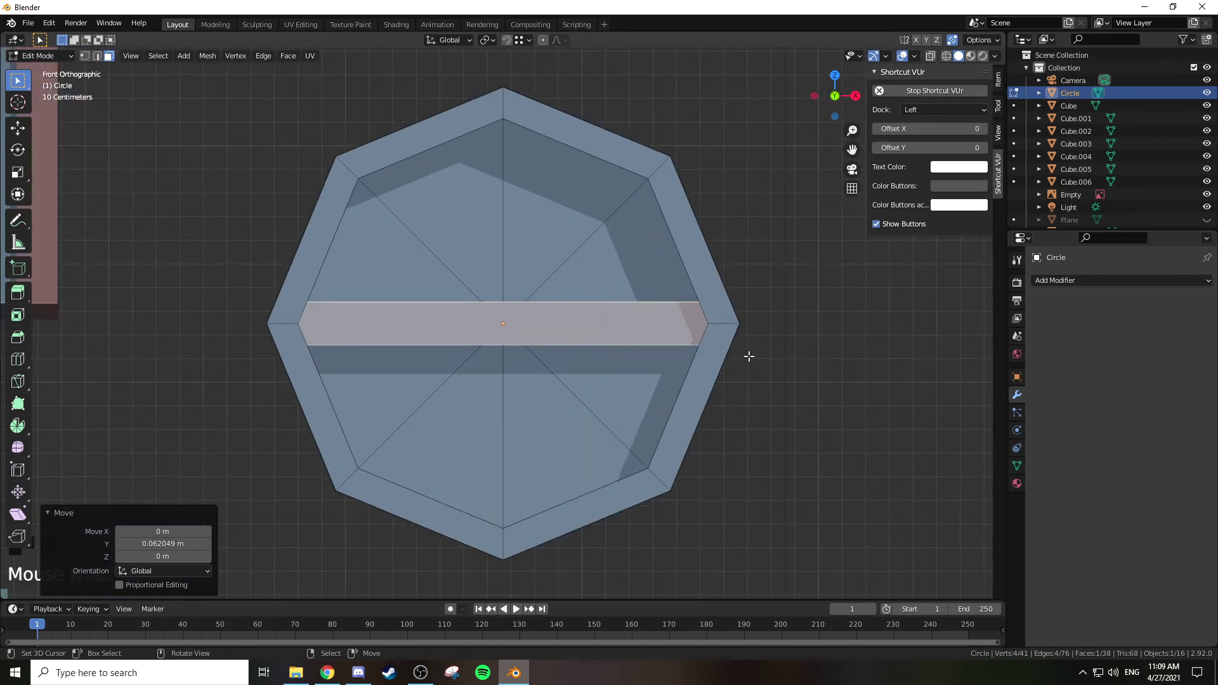
{"action": "scroll", "coordinate": [760, 344], "scroll_direction": "down", "scroll_amount": 2}
{"action": "key", "text": "ctrl+KP_Add"}
{"action": "key", "text": "ctrl+KP_Add"}
{"action": "key", "text": "ctrl+KP_Add"}
{"action": "key", "text": "ctrl+KP_Add"}
{"action": "key", "text": "ctrl+KP_Add"}
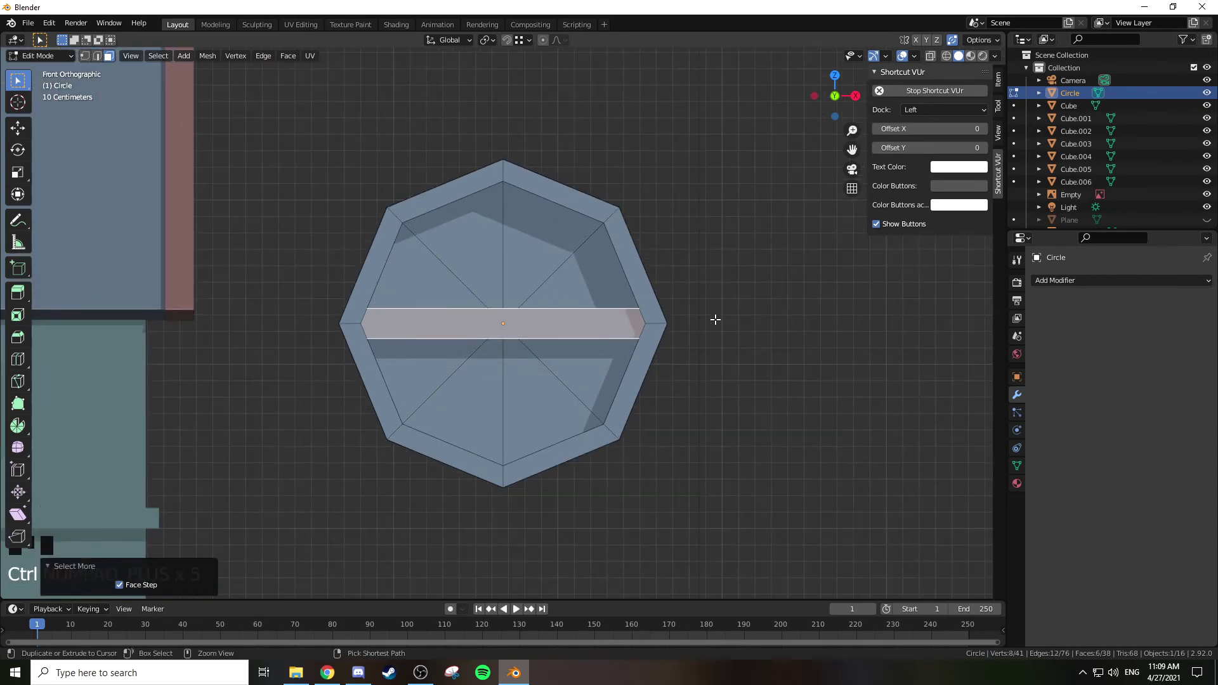
{"action": "key", "text": "s"}
{"action": "key", "text": "shift+x"}
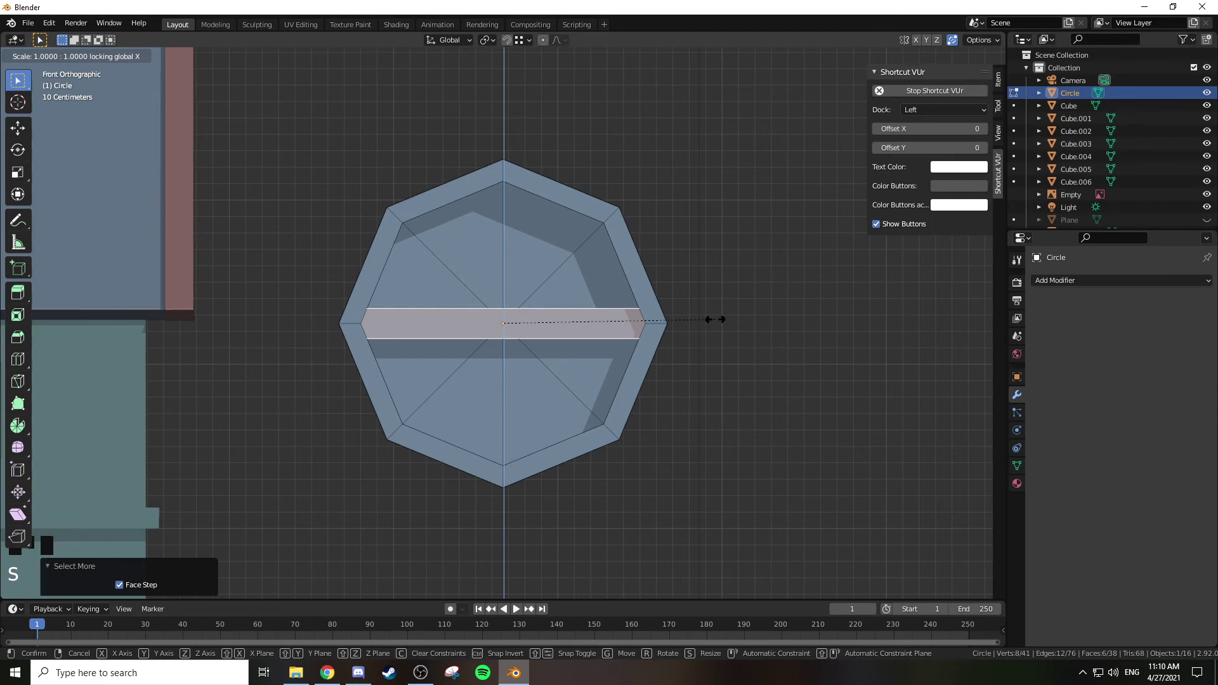
{"action": "left_click", "coordinate": [623, 315]}
Step: Duplicate the horizontal bar in place and rotate the copy 90° about the Y axis
{"action": "middle_click_drag", "start_coordinate": [624, 316], "coordinate": [621, 340]}
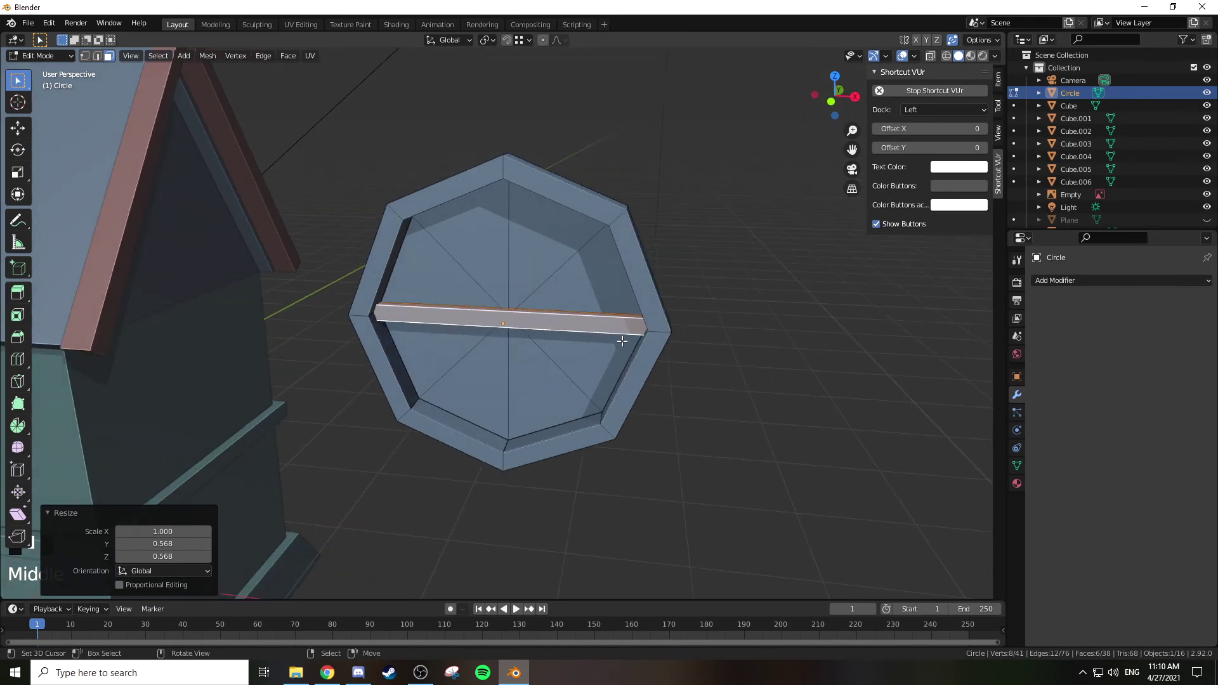
{"action": "key", "text": "KP_1"}
{"action": "key", "text": "shift+d"}
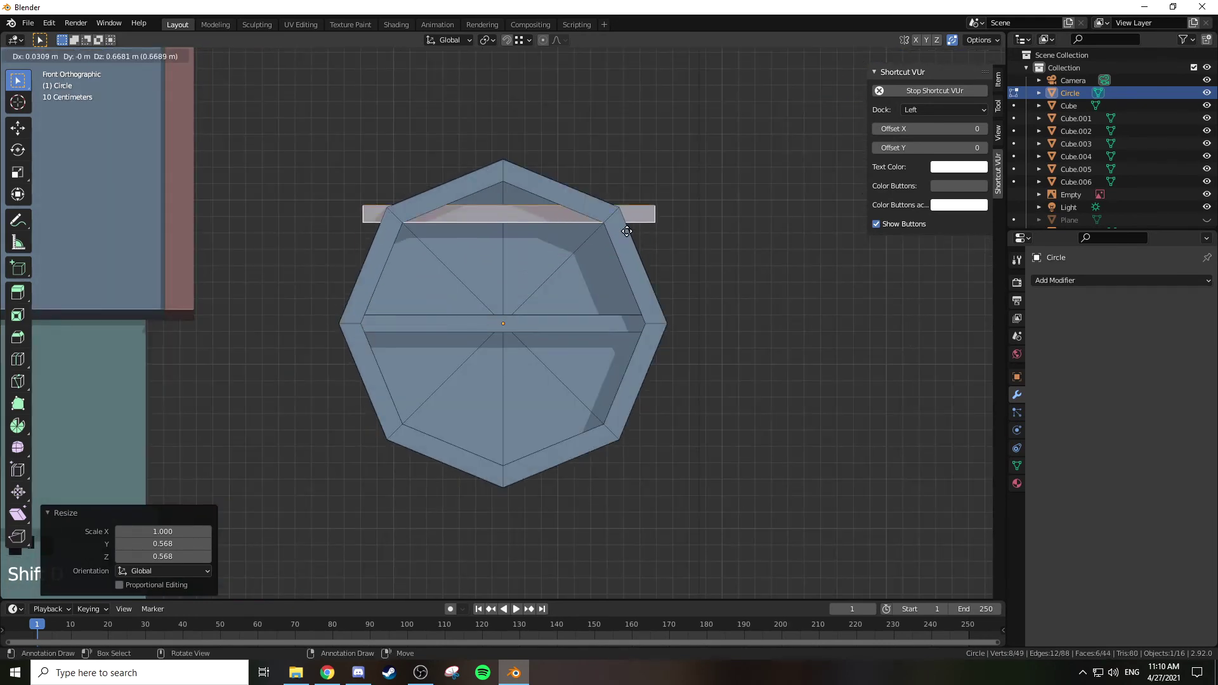
{"action": "right_click", "coordinate": [625, 236]}
{"action": "key", "text": "r"}
{"action": "type", "text": "y"}
{"action": "type", "text": "90"}
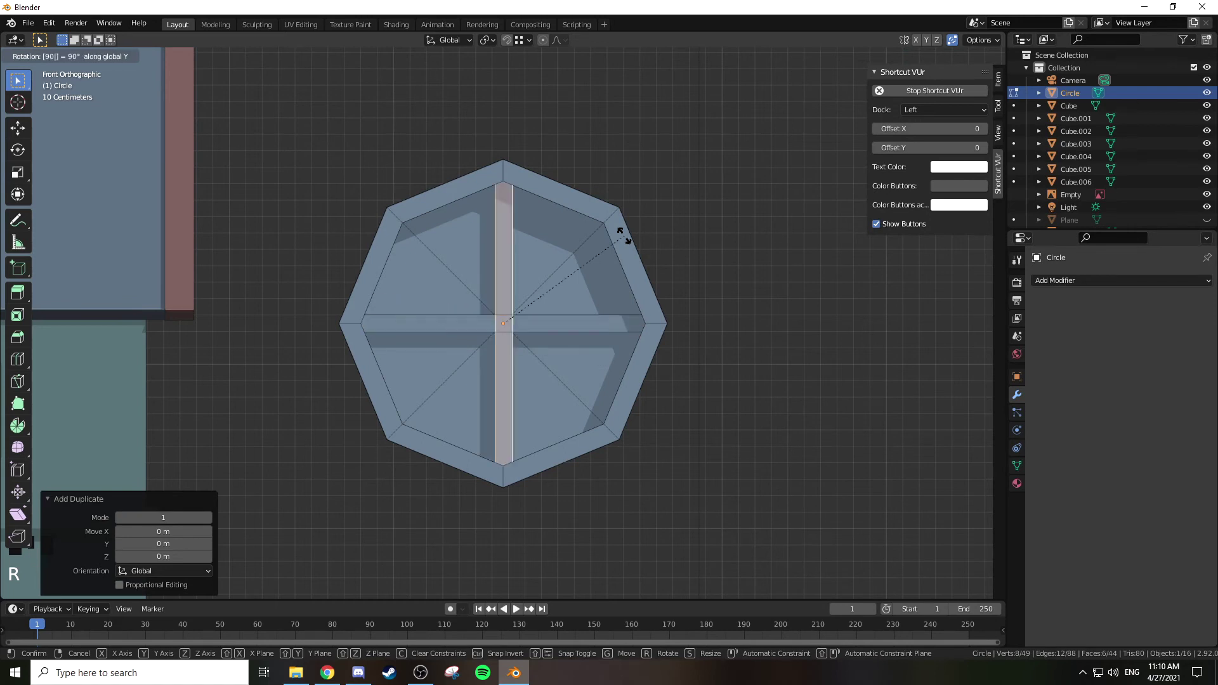
{"action": "key", "text": "Return"}
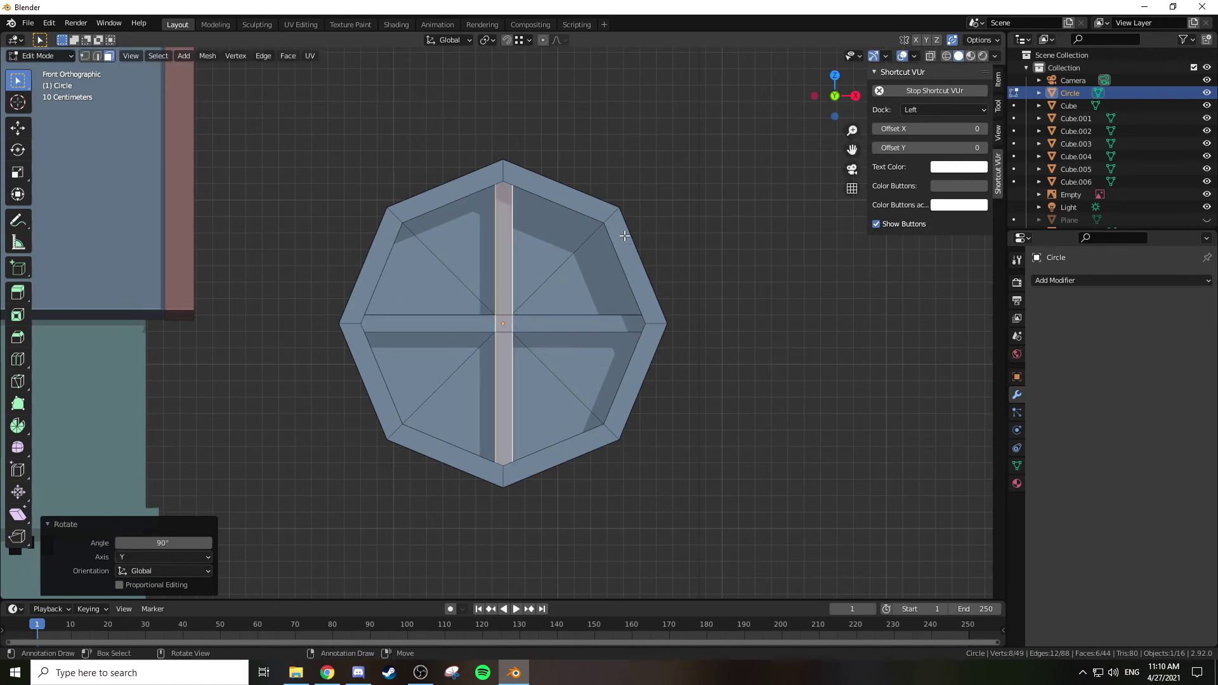
Step: Duplicate the vertical bar in place and rotate the copy 45° about the Y axis
{"action": "key", "text": "shift+d"}
{"action": "right_click", "coordinate": [646, 229]}
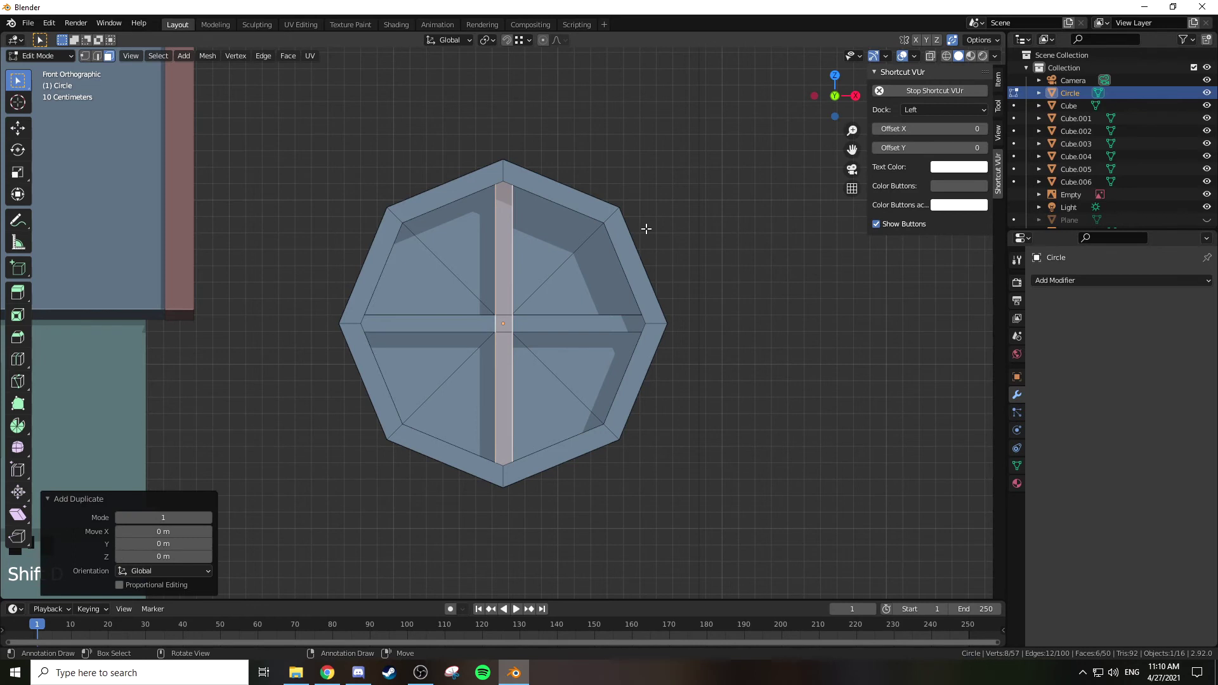
{"action": "key", "text": "r"}
{"action": "type", "text": "y4"}
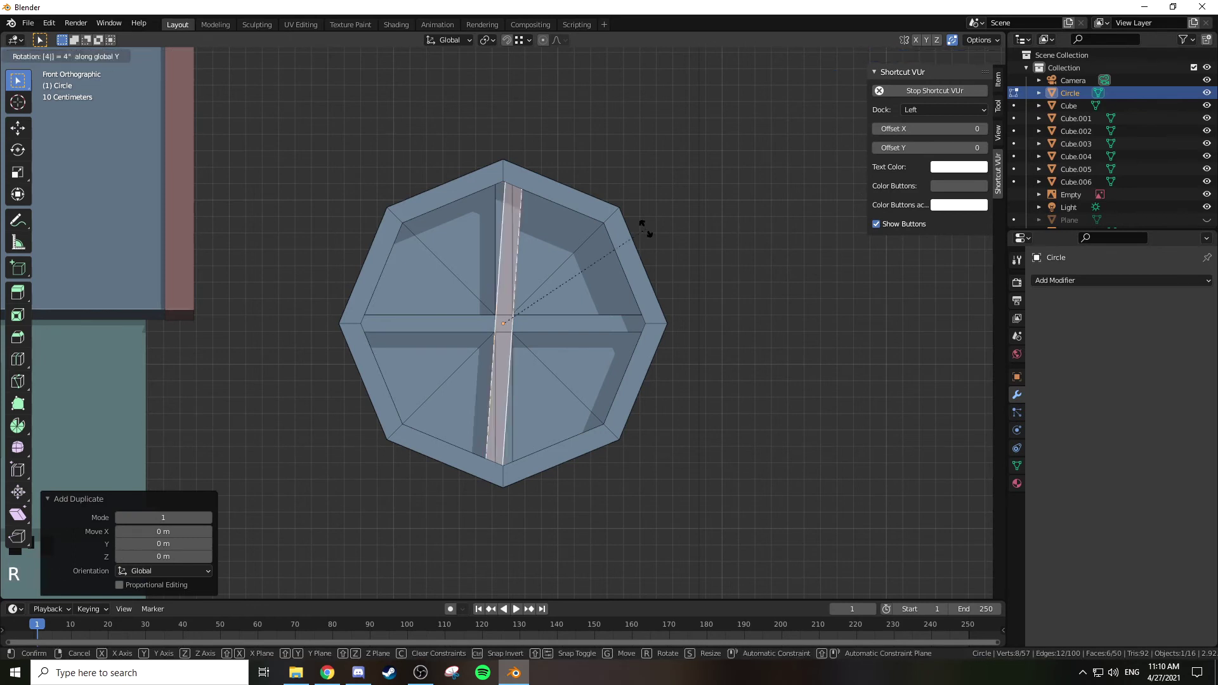
{"action": "type", "text": "5"}
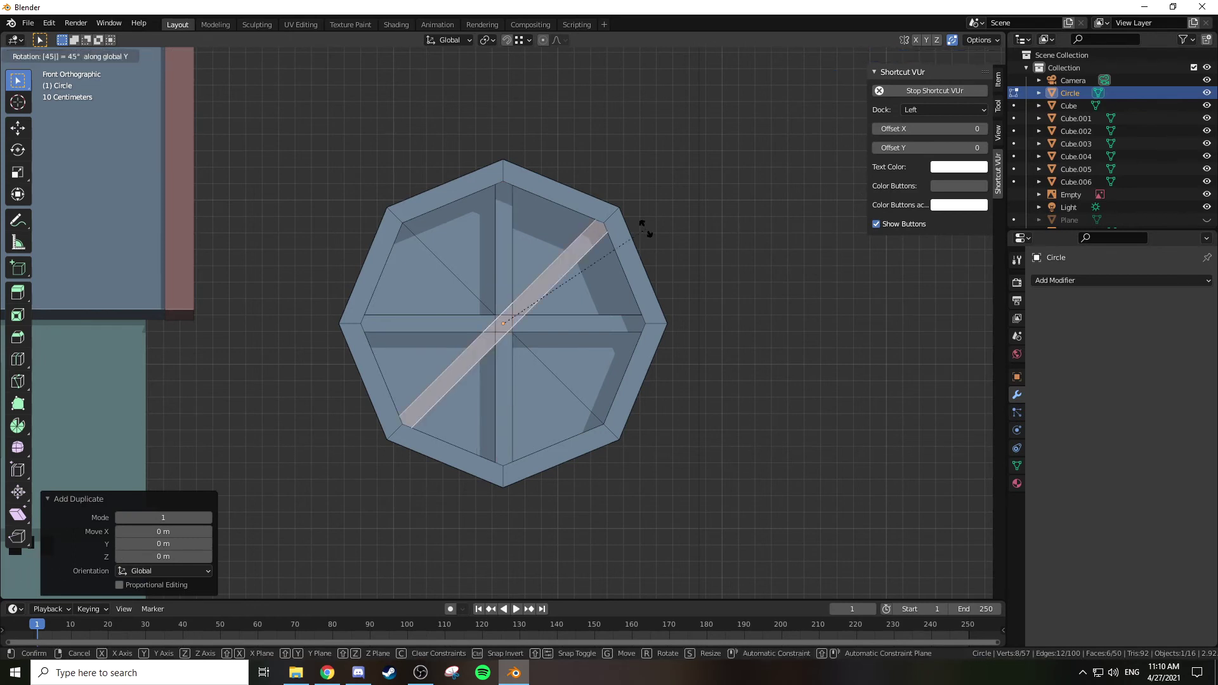
{"action": "key", "text": "Return"}
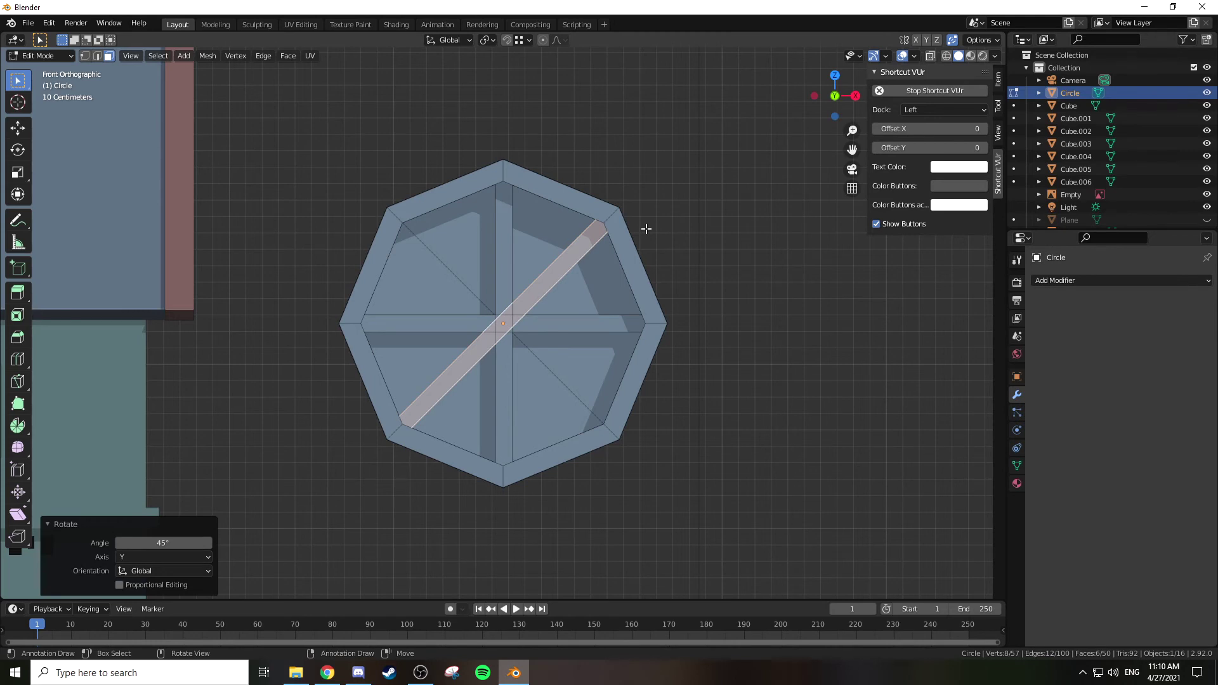
Step: Duplicate the diagonal bar in place and rotate the copy 90° about the Y axis
{"action": "key", "text": "shift+d"}
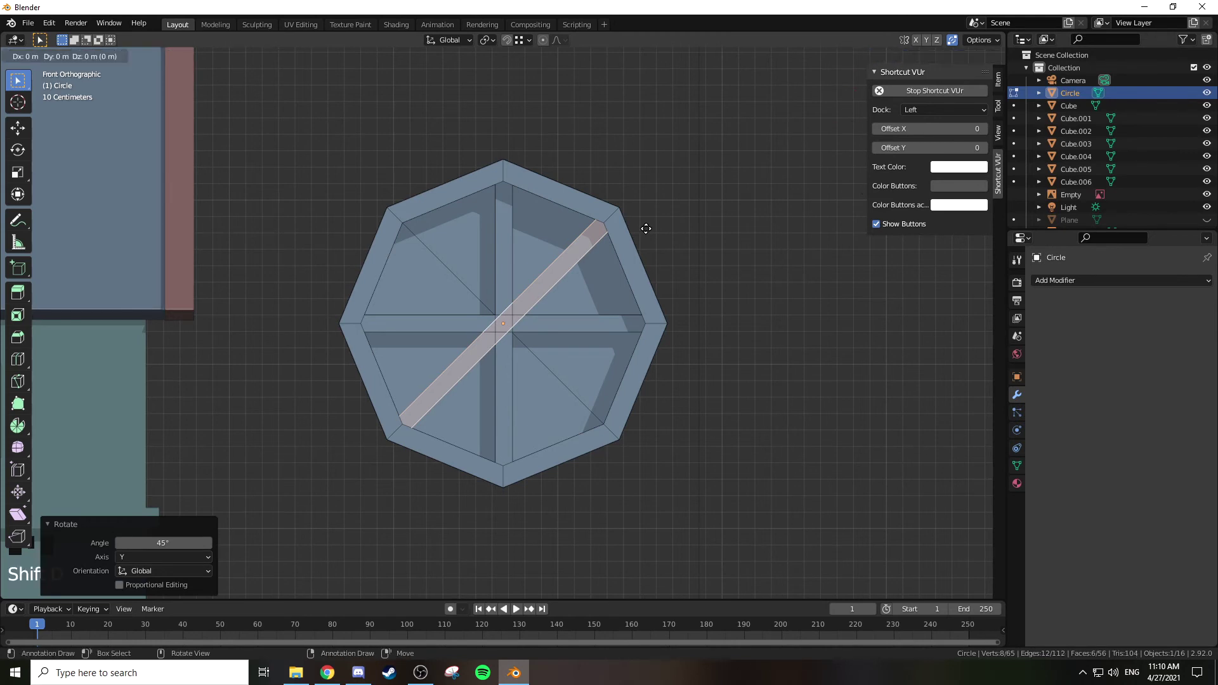
{"action": "key", "text": "r"}
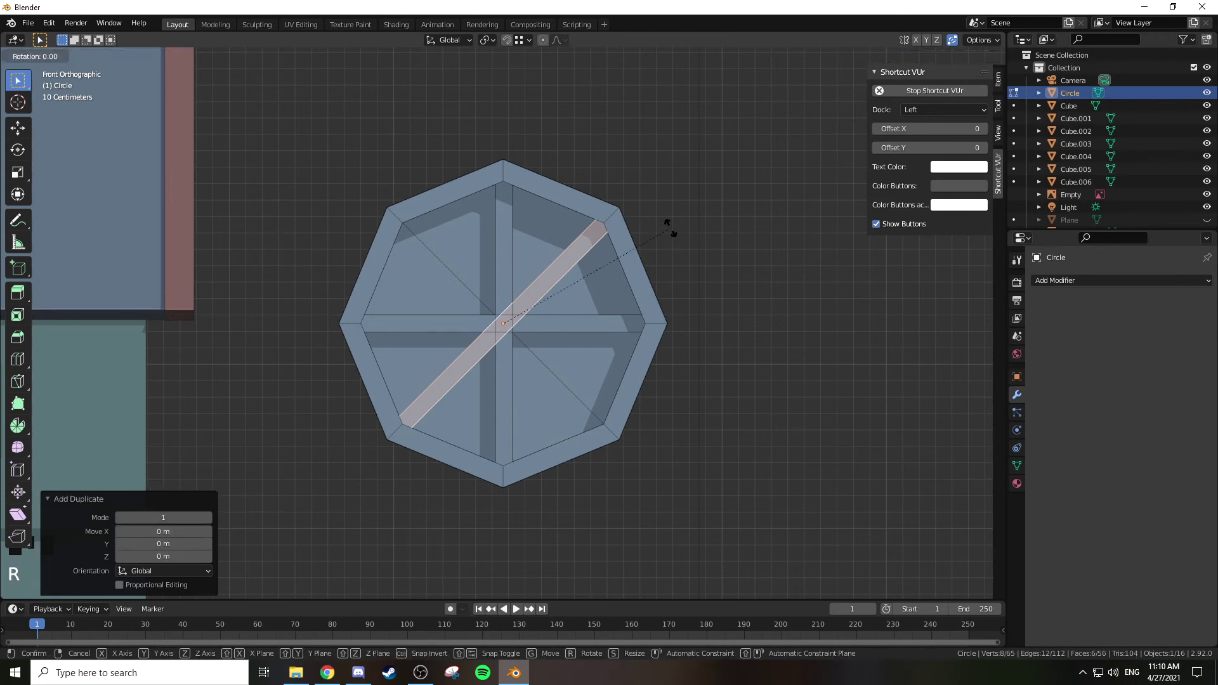
{"action": "key", "text": "y"}
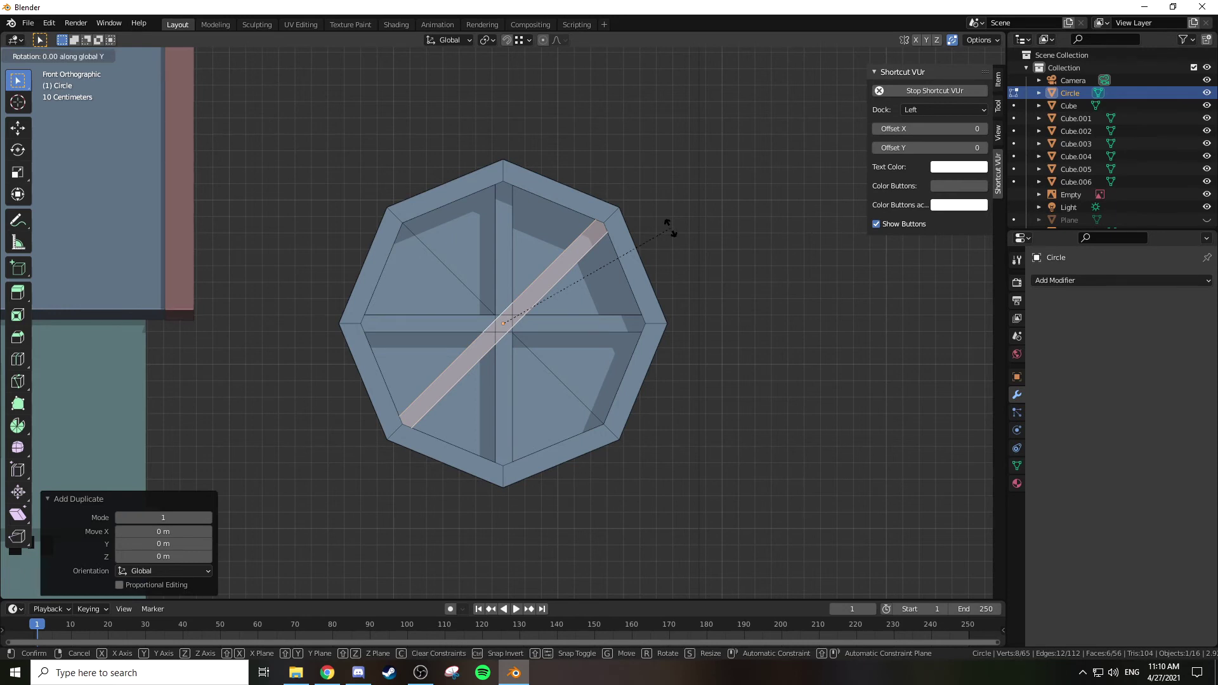
{"action": "type", "text": "45"}
{"action": "key", "text": "BackSpace"}
{"action": "key", "text": "BackSpace"}
{"action": "type", "text": "90"}
{"action": "key", "text": "Return"}
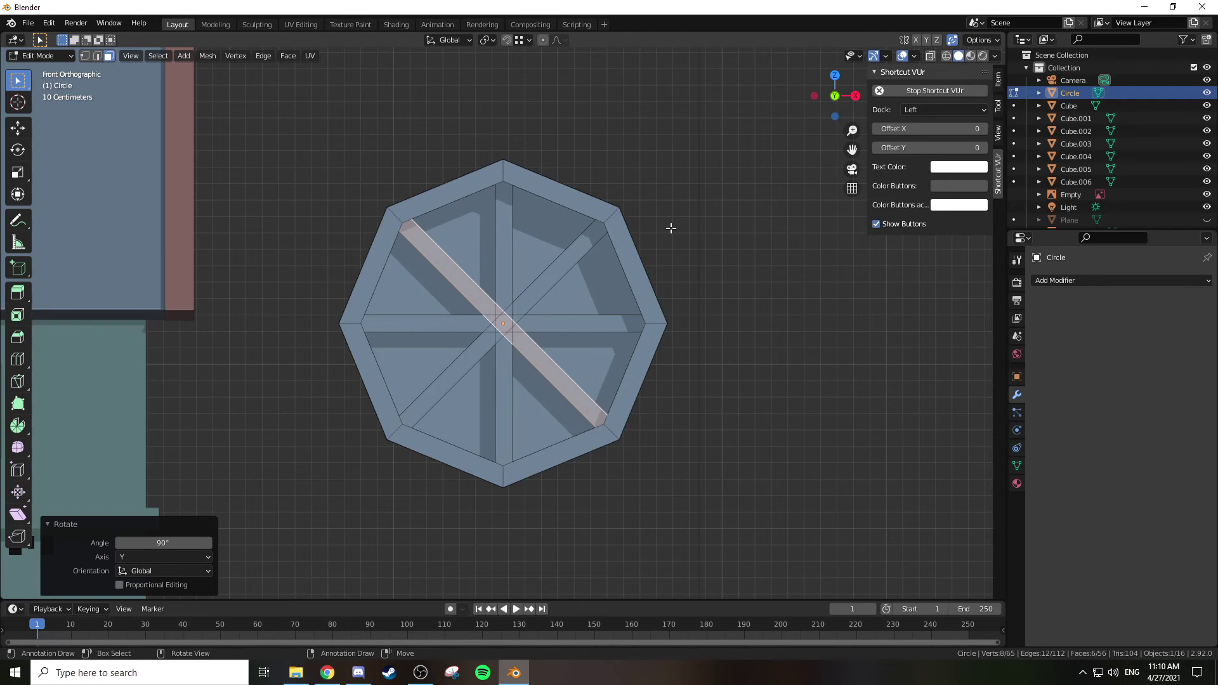
{"action": "middle_click_drag", "start_coordinate": [664, 233], "coordinate": [644, 258]}
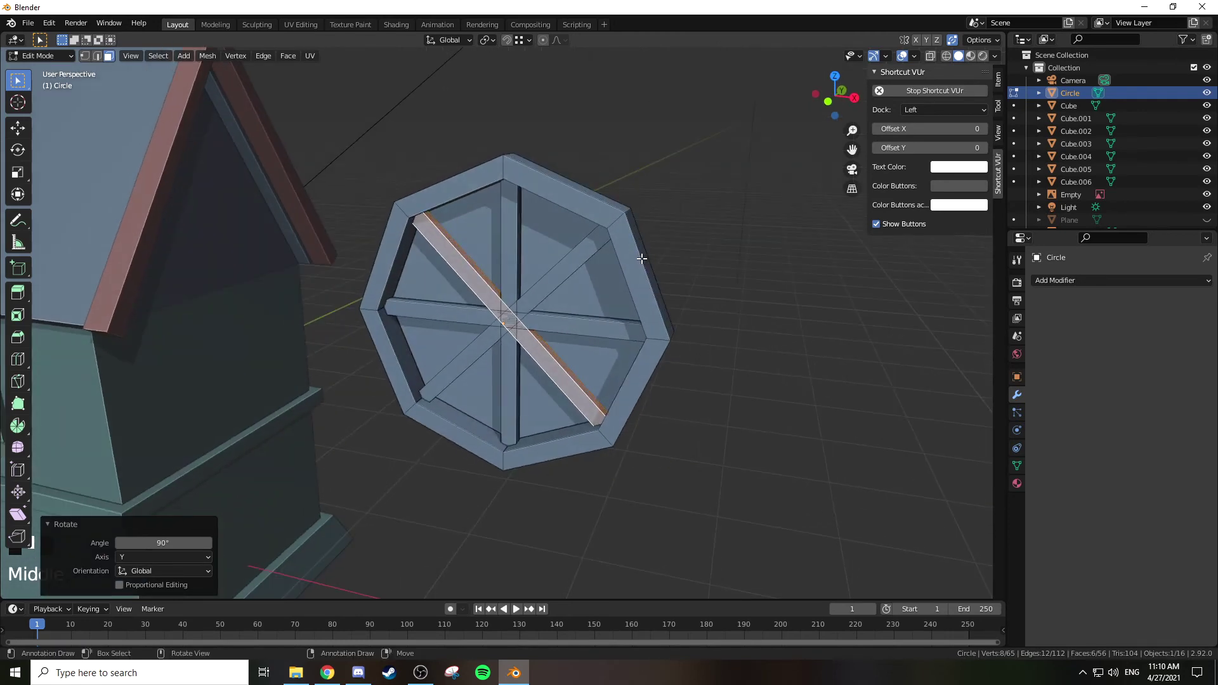
{"action": "key", "text": "Tab"}
{"action": "mouse_move", "coordinate": [656, 285]}
{"action": "middle_mouse_down"}
{"action": "mouse_move", "coordinate": [644, 282]}
{"action": "mouse_move", "coordinate": [688, 256]}
{"action": "mouse_move", "coordinate": [676, 274]}
{"action": "middle_mouse_up"}
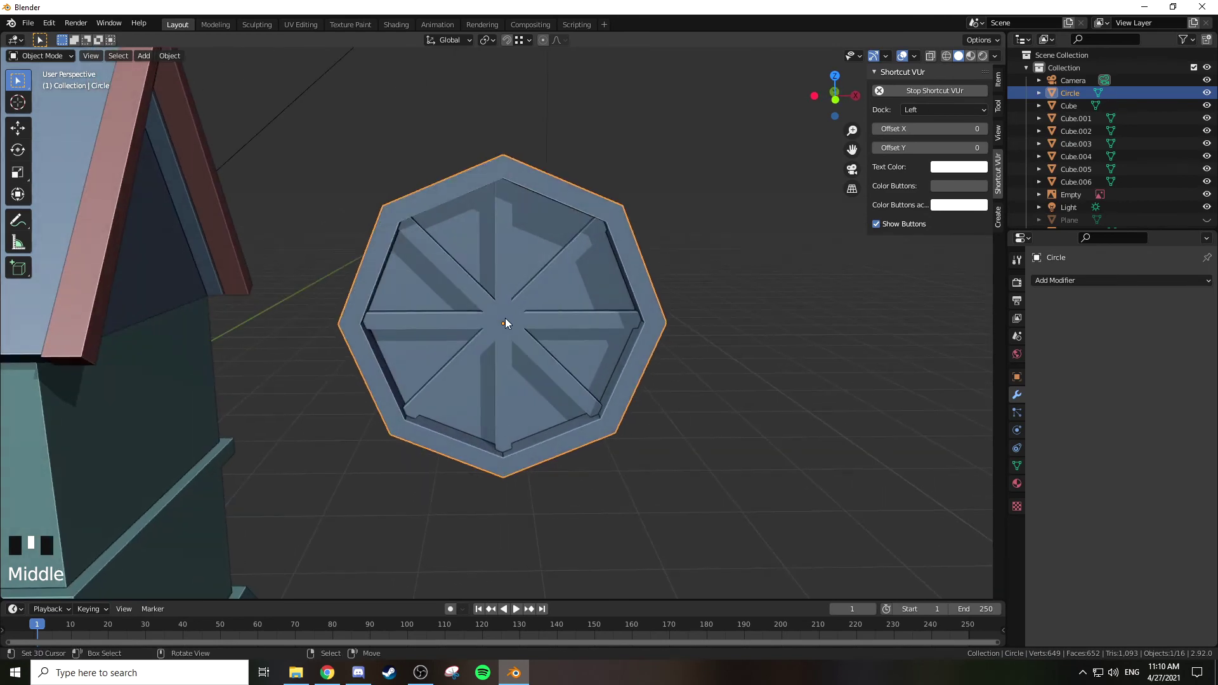
Step: Add a cube to the window mesh where the bars cross and scale it to about 0.052
{"action": "key", "text": "Tab"}
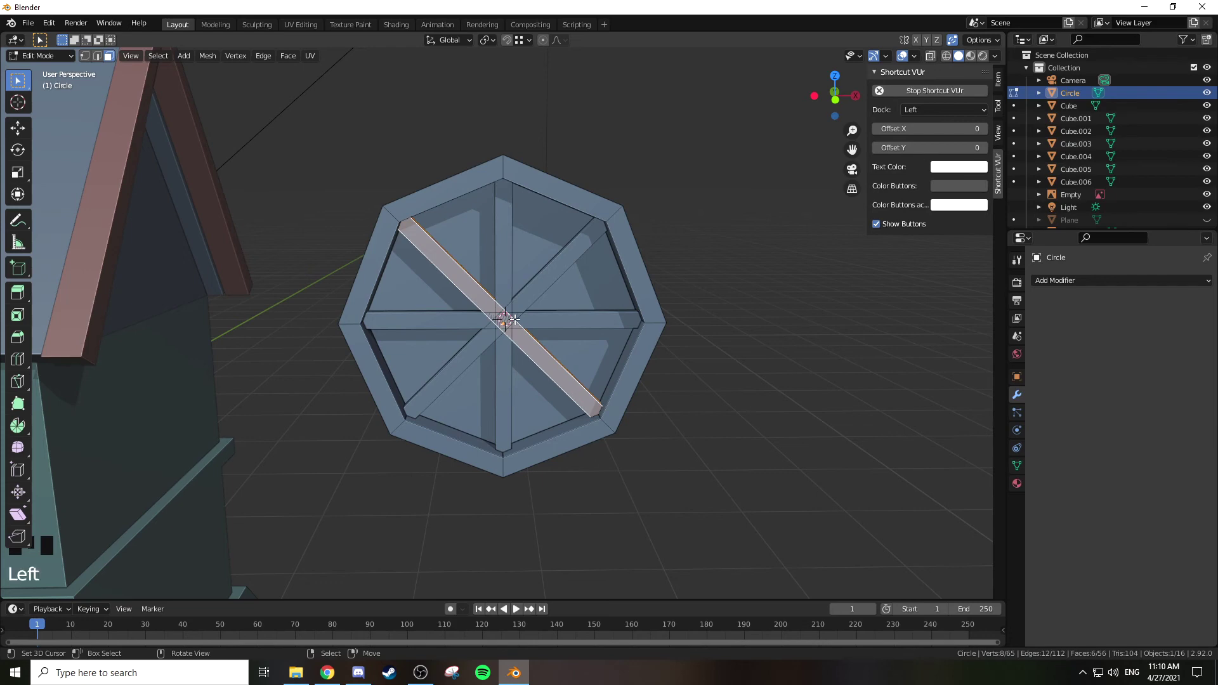
{"action": "scroll", "coordinate": [517, 318], "scroll_direction": "up", "scroll_amount": 3}
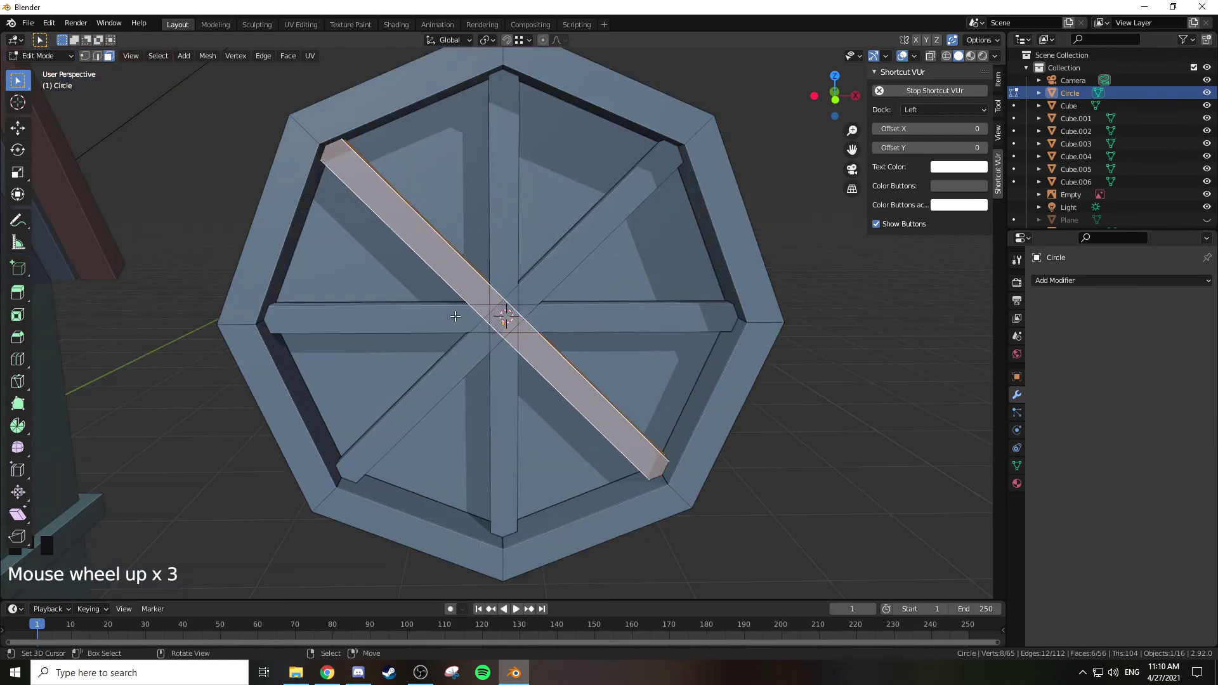
{"action": "key", "text": "shift+a"}
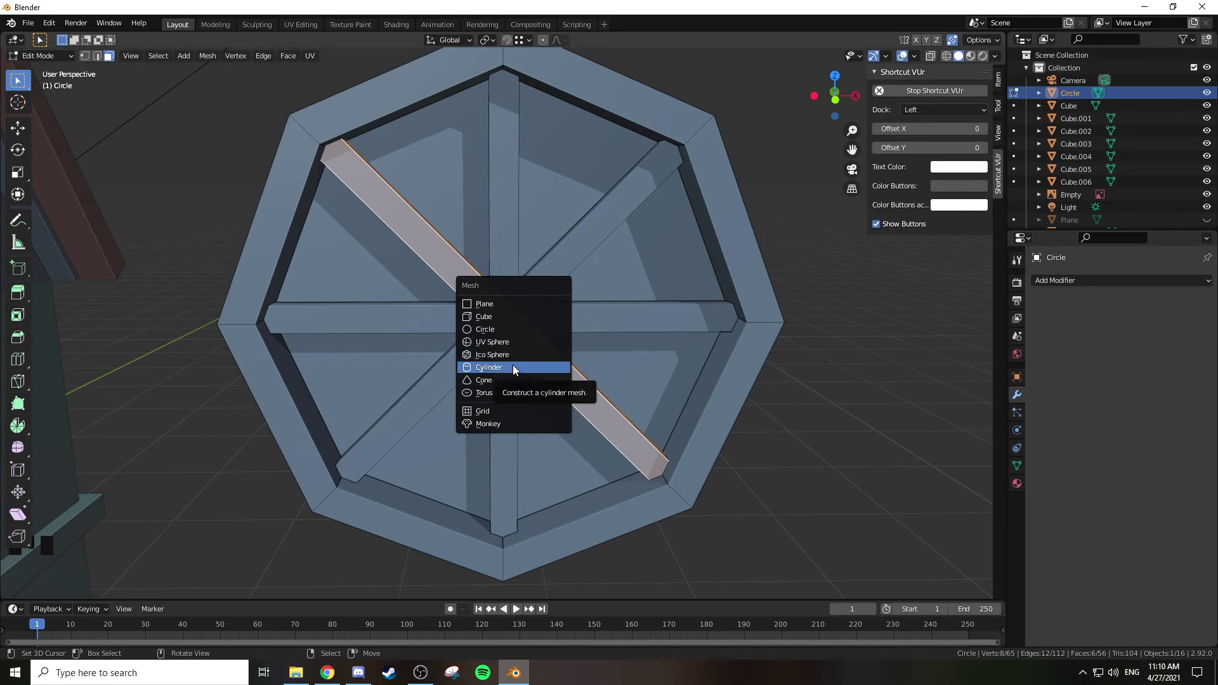
{"action": "left_click", "coordinate": [501, 317]}
{"action": "key", "text": "s"}
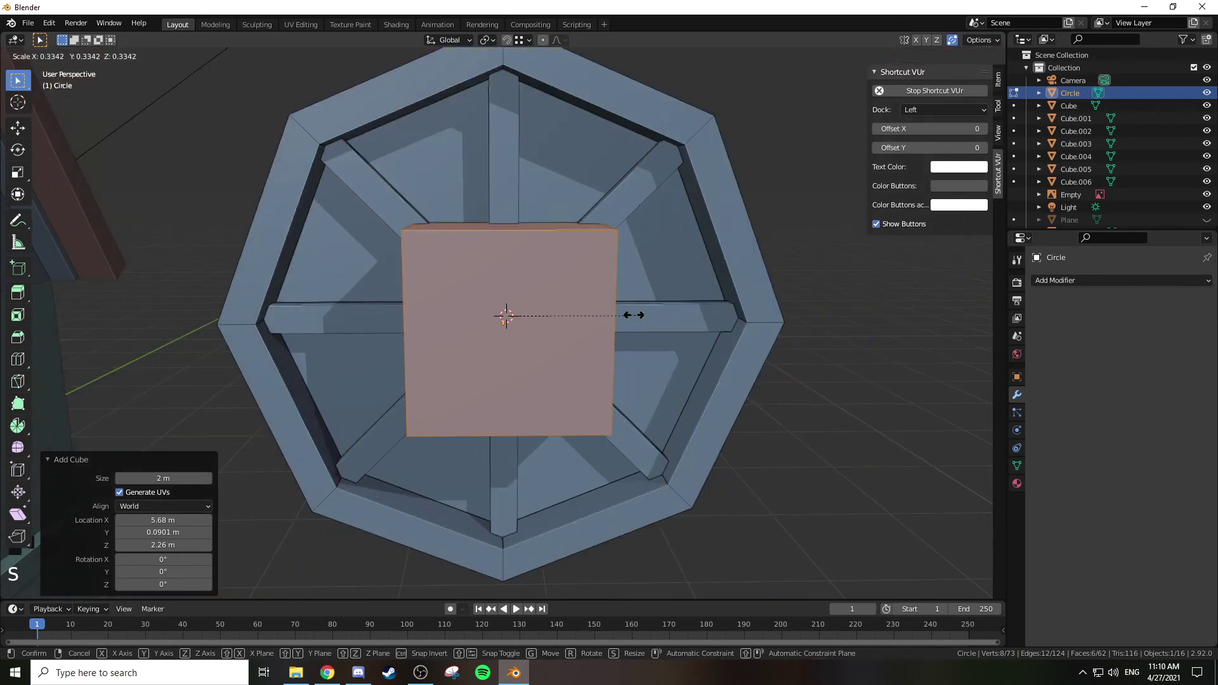
{"action": "left_click", "coordinate": [527, 322]}
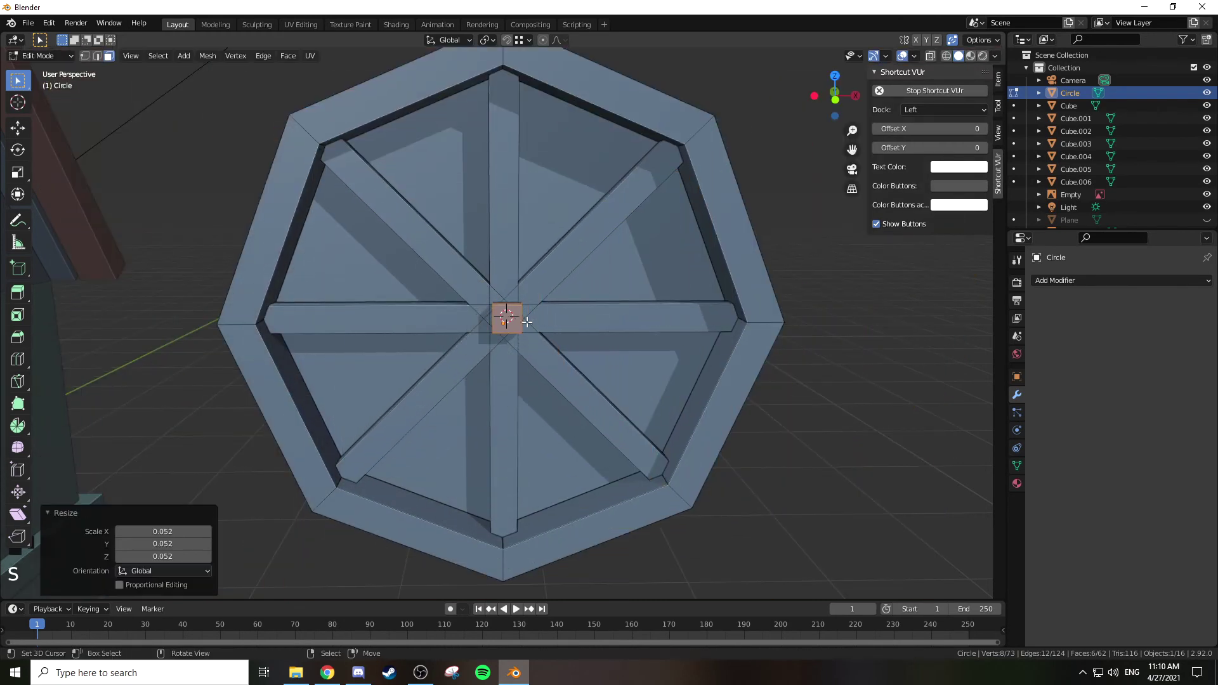
Step: Centre the small cube on the bar crossing in front view, rotate it 45°, and finish editing the window mesh
{"action": "key", "text": "KP_1"}
{"action": "key", "text": "g"}
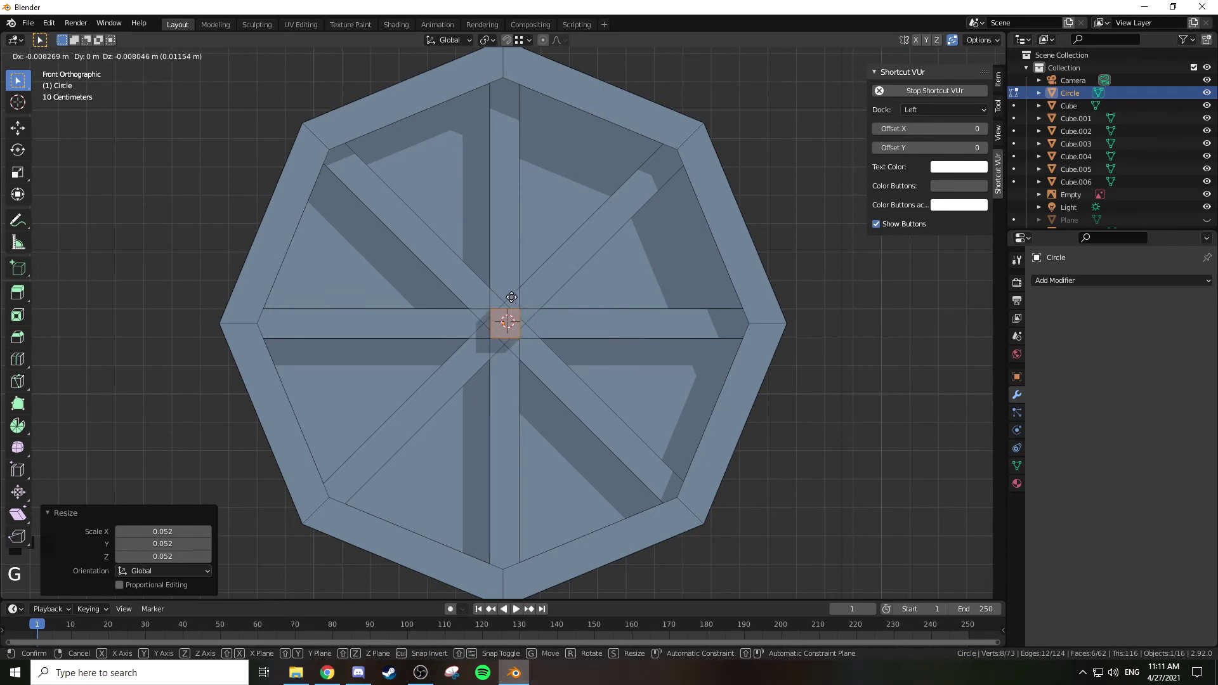
{"action": "left_click", "coordinate": [511, 299]}
{"action": "type", "text": "r"}
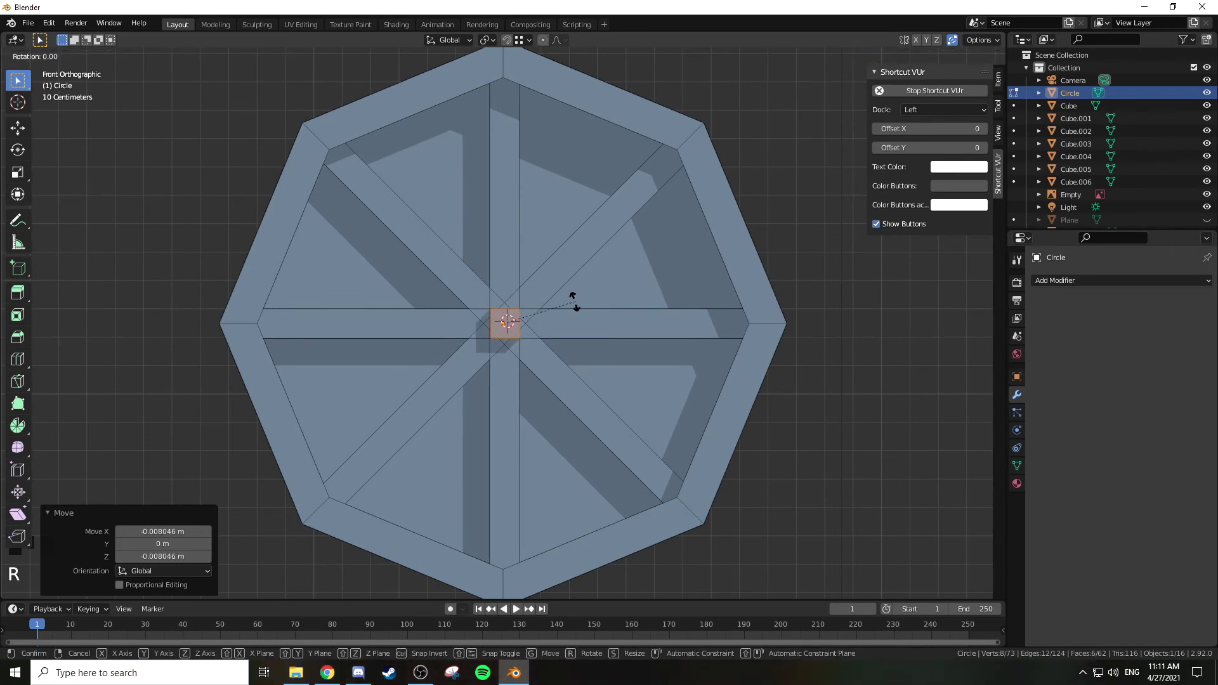
{"action": "type", "text": "45"}
{"action": "key", "text": "Return"}
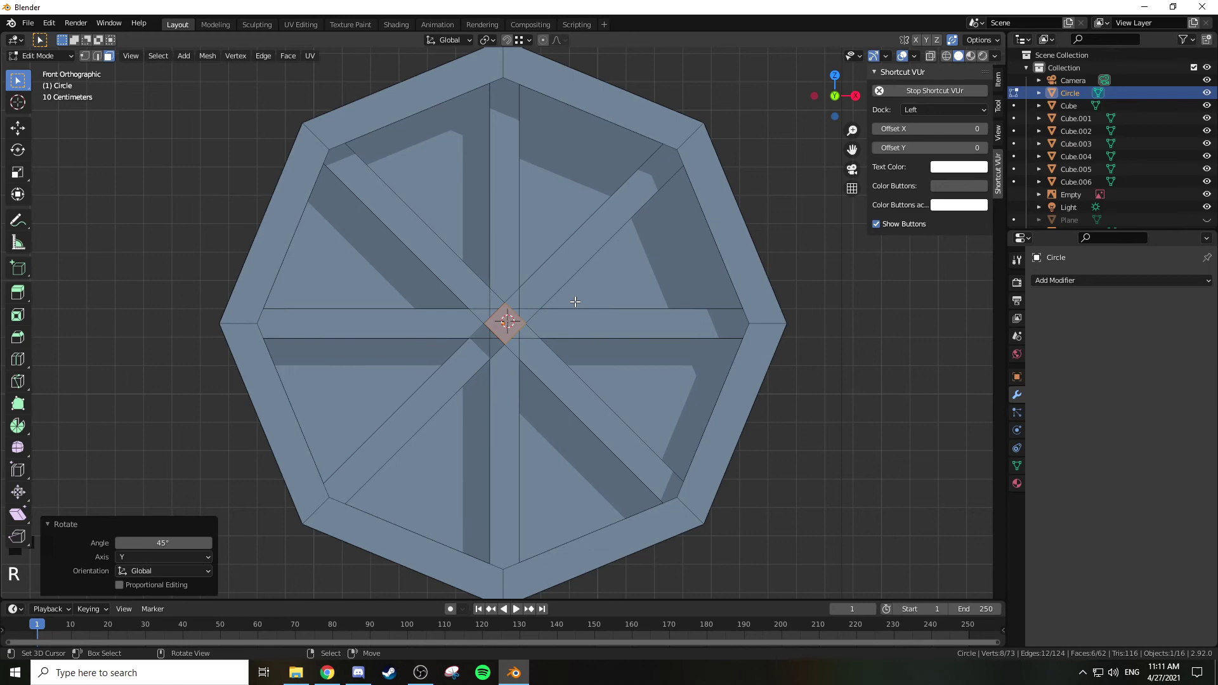
{"action": "middle_click_drag", "start_coordinate": [704, 301], "coordinate": [670, 331]}
{"action": "key", "text": "a"}
{"action": "key", "text": "a"}
{"action": "key", "text": "a"}
{"action": "key", "text": "a"}
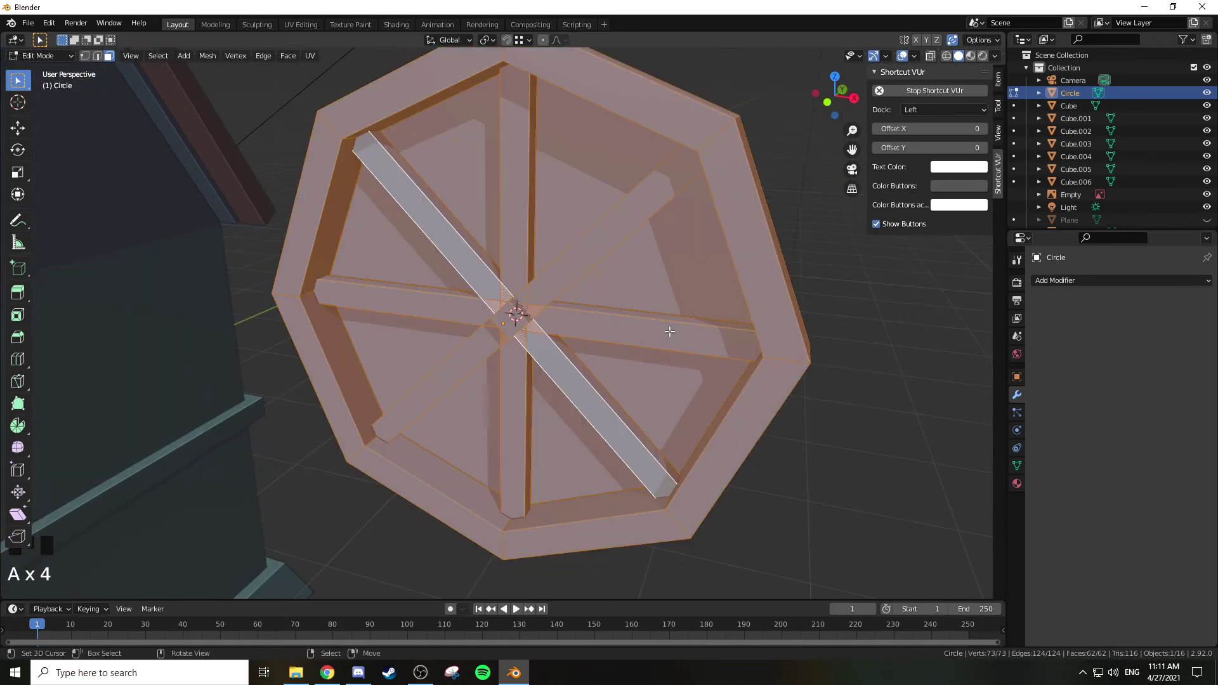
{"action": "key", "text": "Tab"}
Step: Move the round window over the front gable in front view, about -5.46 m in X and 0.70 m in Z
{"action": "middle_click_drag", "start_coordinate": [668, 330], "coordinate": [724, 342]}
{"action": "key", "text": "KP_1"}
{"action": "scroll", "coordinate": [643, 327], "scroll_direction": "down", "scroll_amount": 6}
{"action": "key", "text": "g"}
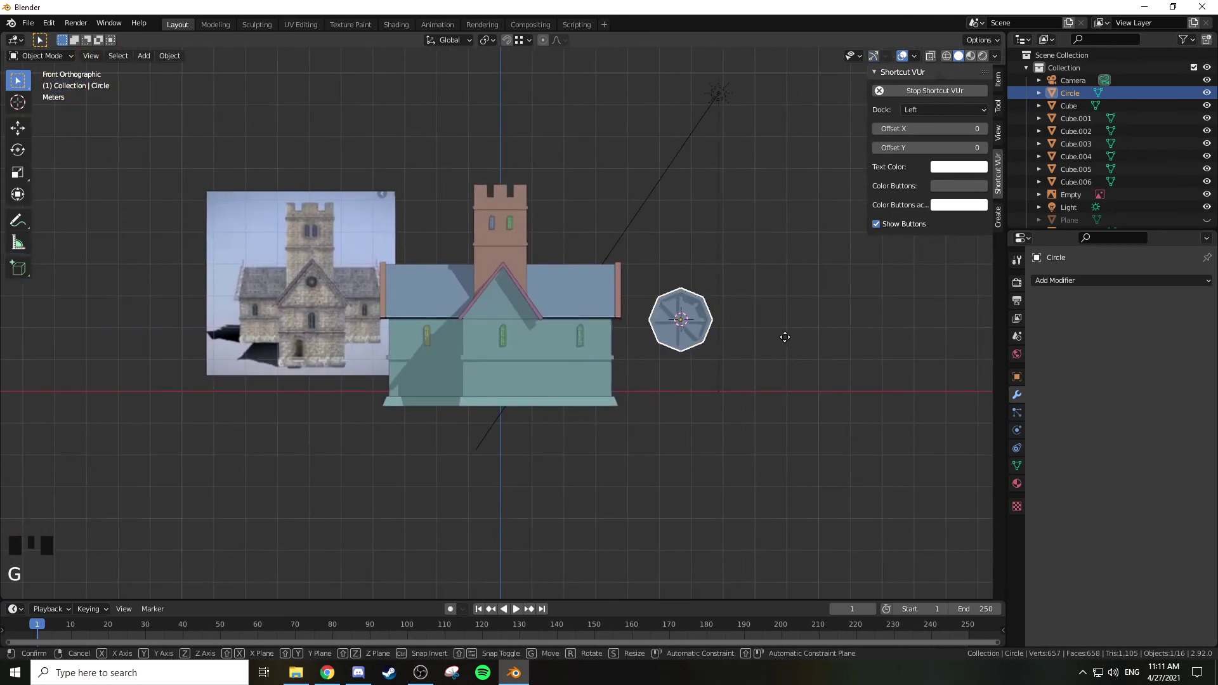
{"action": "left_click", "coordinate": [612, 314]}
{"action": "scroll", "coordinate": [660, 306], "scroll_direction": "up", "scroll_amount": 6}
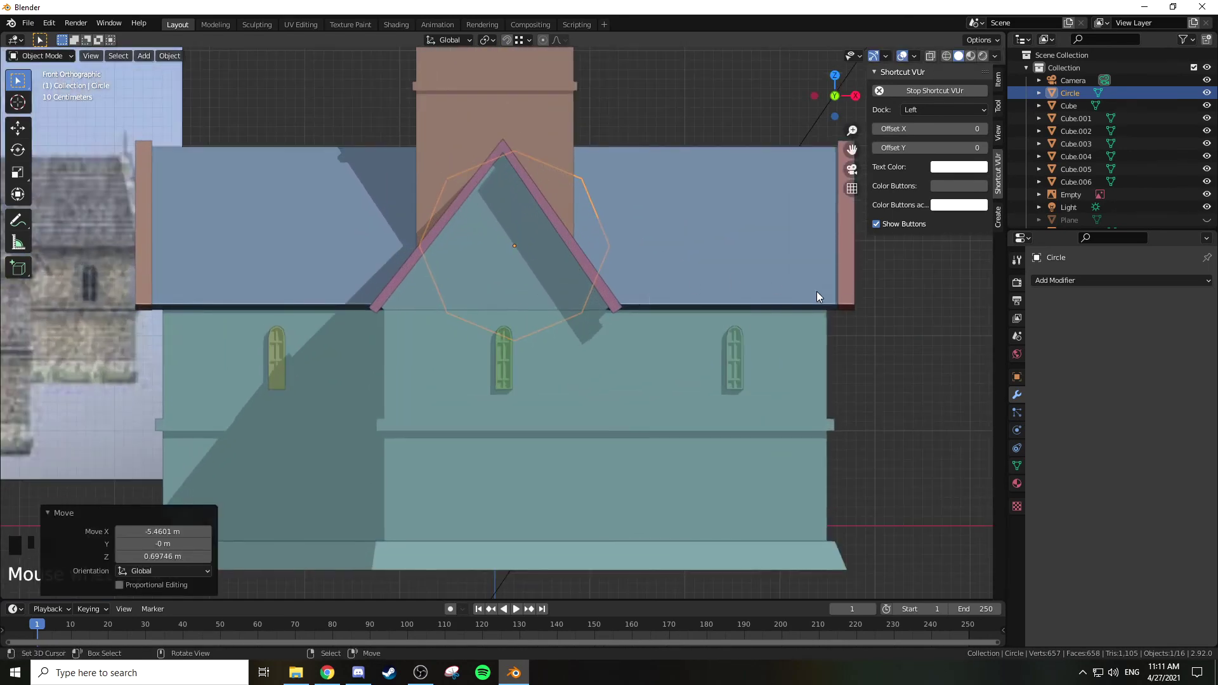
Step: Scale the round window to about 0.235, centre it high in the gable, and scale it by a further 0.929
{"action": "key", "text": "s"}
{"action": "left_click", "coordinate": [592, 259]}
{"action": "key", "text": "g"}
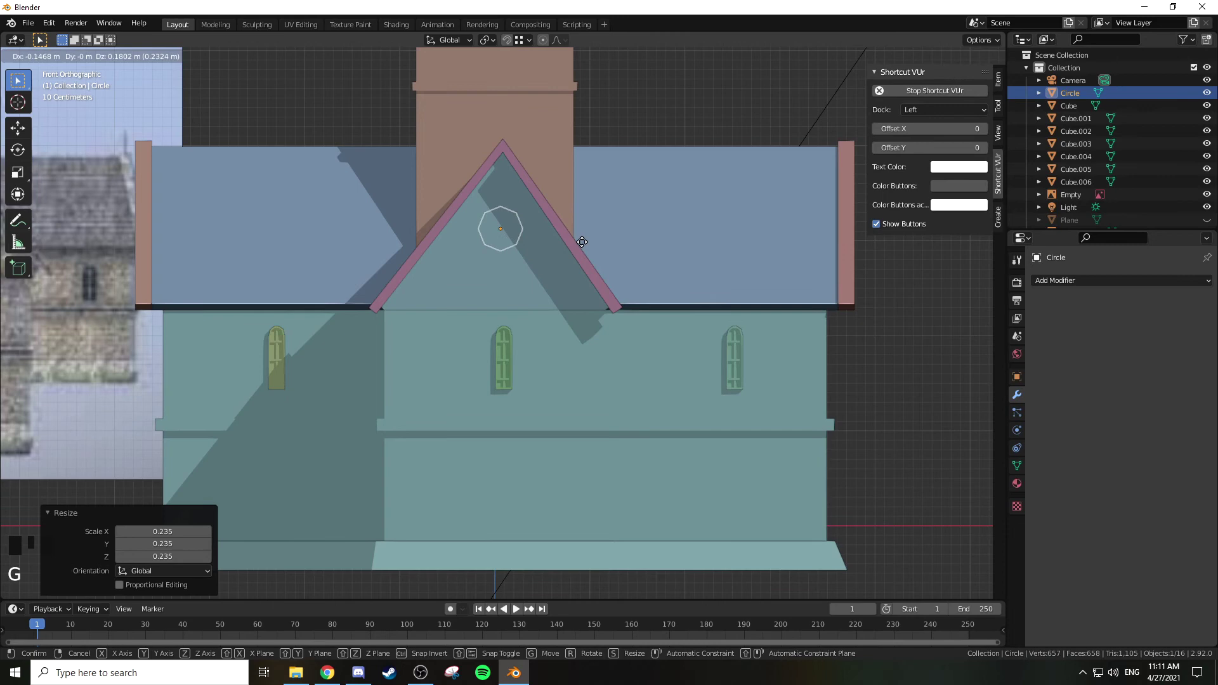
{"action": "key", "text": "s"}
{"action": "left_click", "coordinate": [659, 250]}
Step: Set the window into the gable's front wall by moving it along Y, about -3.66 m and back about 0.58 m
{"action": "middle_click_drag", "start_coordinate": [660, 254], "coordinate": [626, 286]}
{"action": "key", "text": "g"}
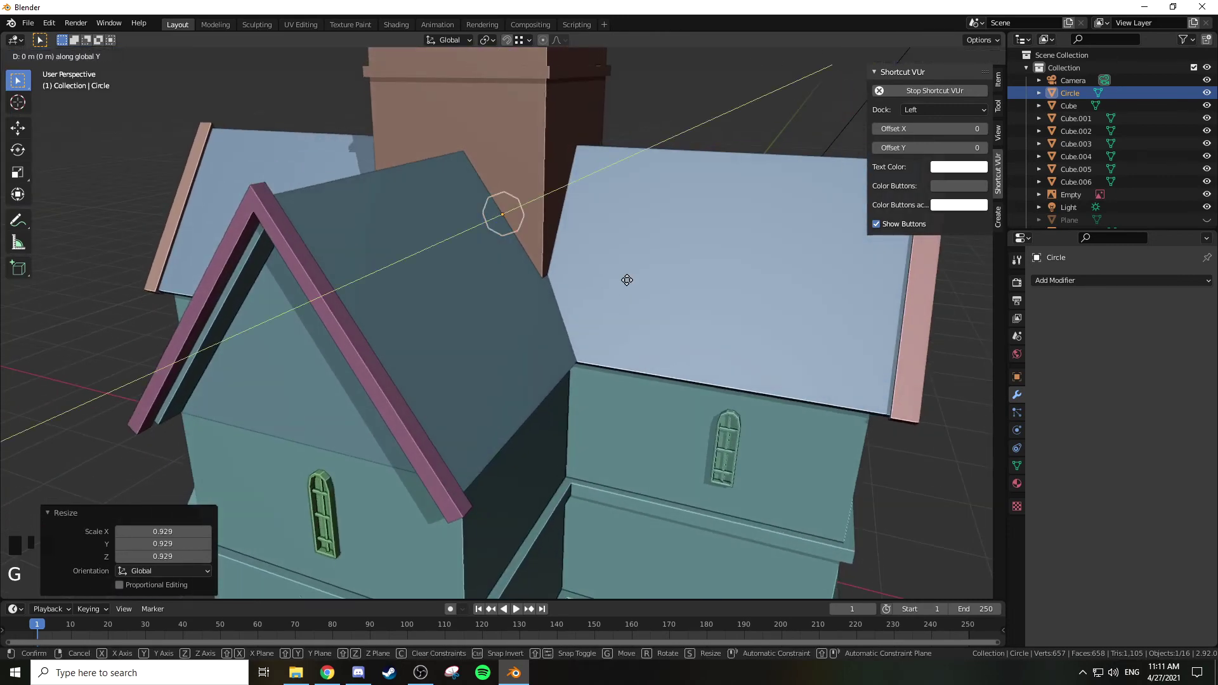
{"action": "left_click", "coordinate": [358, 416]}
{"action": "key", "text": "g"}
{"action": "middle_click", "coordinate": [292, 367]}
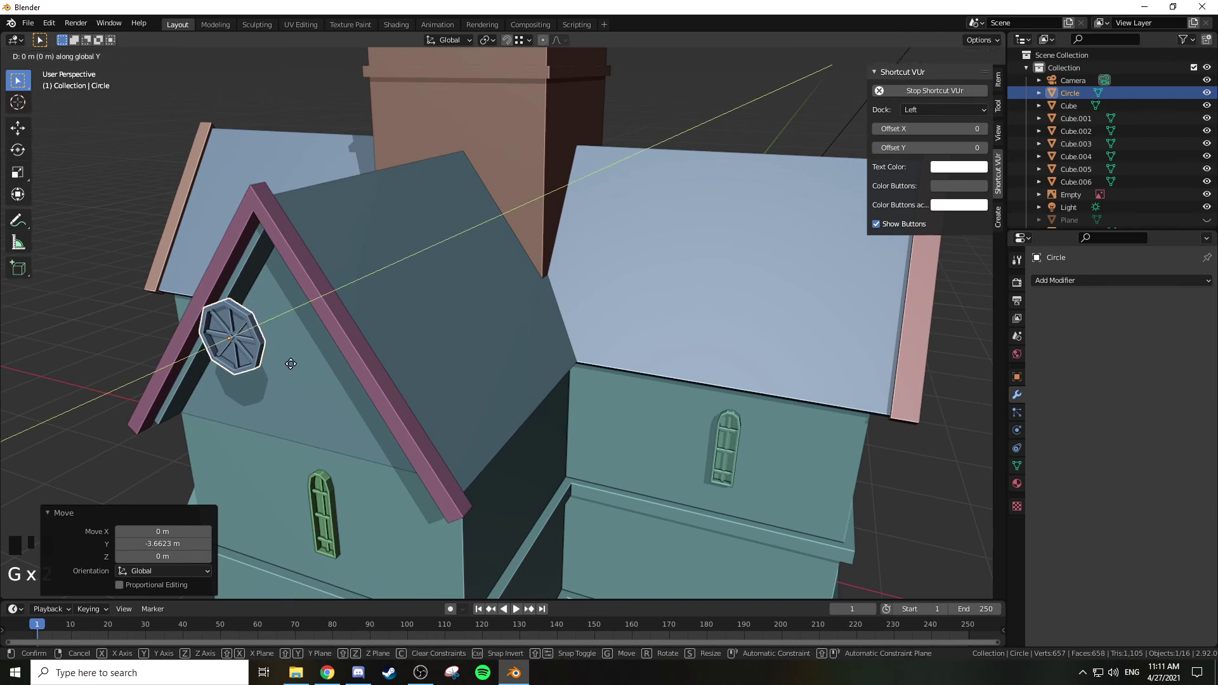
{"action": "left_click", "coordinate": [320, 287]}
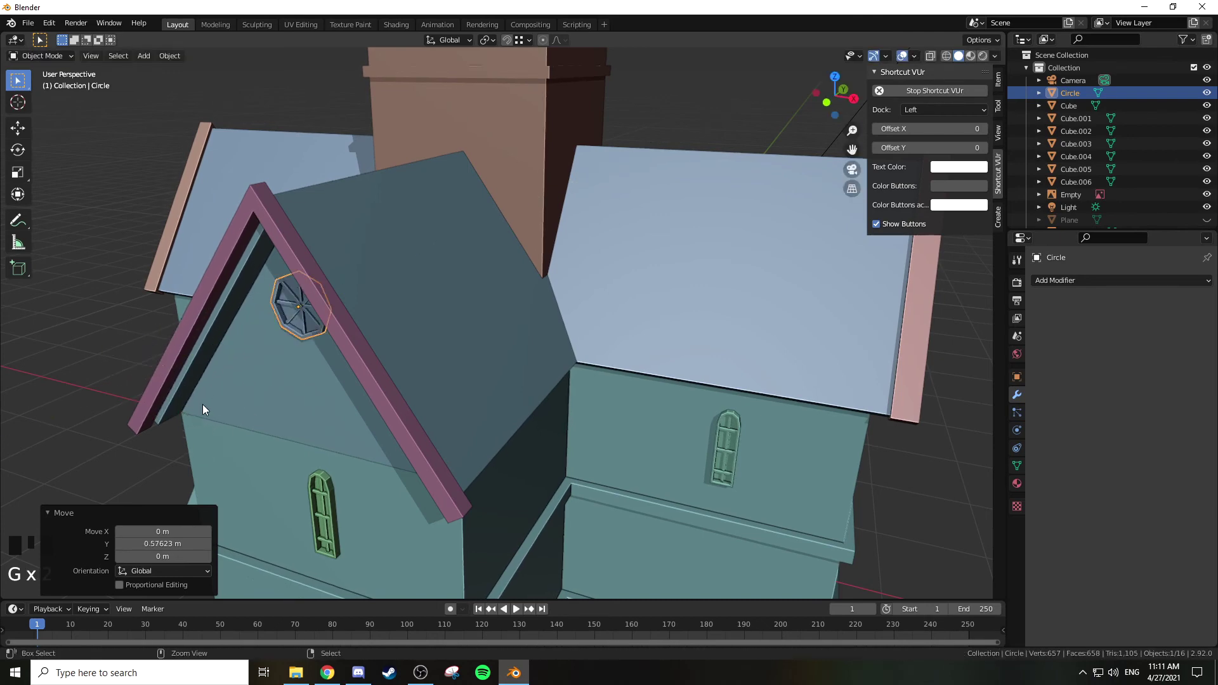
Step: Select all eight triangular panes between the window's bars and move them about -0.004 m along Y
{"action": "middle_click_drag", "start_coordinate": [284, 355], "coordinate": [376, 293]}
{"action": "scroll", "coordinate": [442, 276], "scroll_direction": "up", "scroll_amount": 4}
{"action": "middle_click_drag", "start_coordinate": [482, 209], "coordinate": [483, 335], "text": "shift"}
{"action": "middle_click_drag", "start_coordinate": [456, 291], "coordinate": [465, 315]}
{"action": "middle_click_drag", "start_coordinate": [465, 314], "coordinate": [453, 283], "text": "shift"}
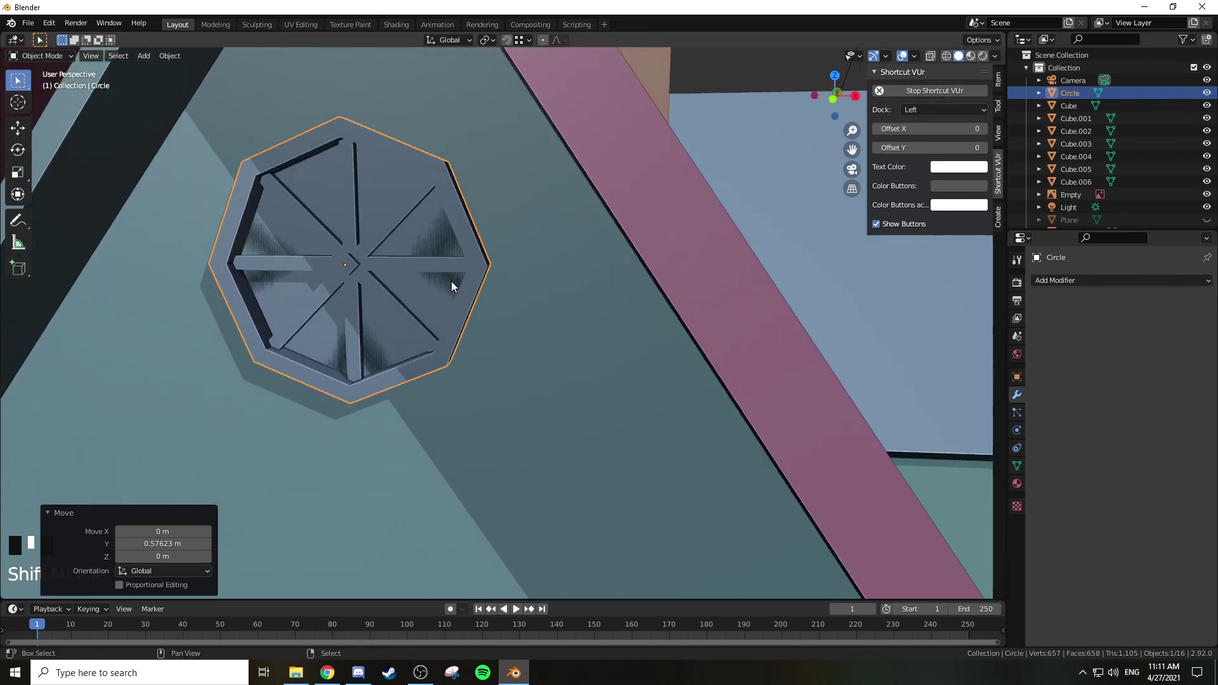
{"action": "key", "text": "Tab"}
{"action": "right_click", "coordinate": [422, 231]}
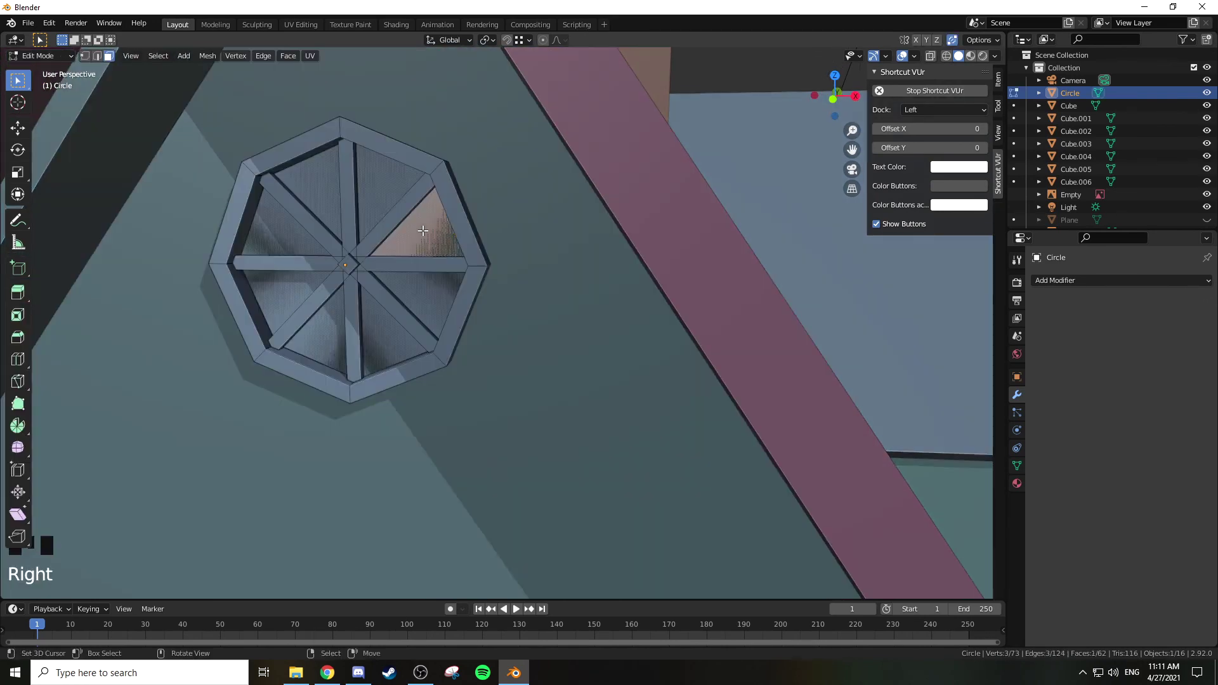
{"action": "right_click", "coordinate": [384, 187]}
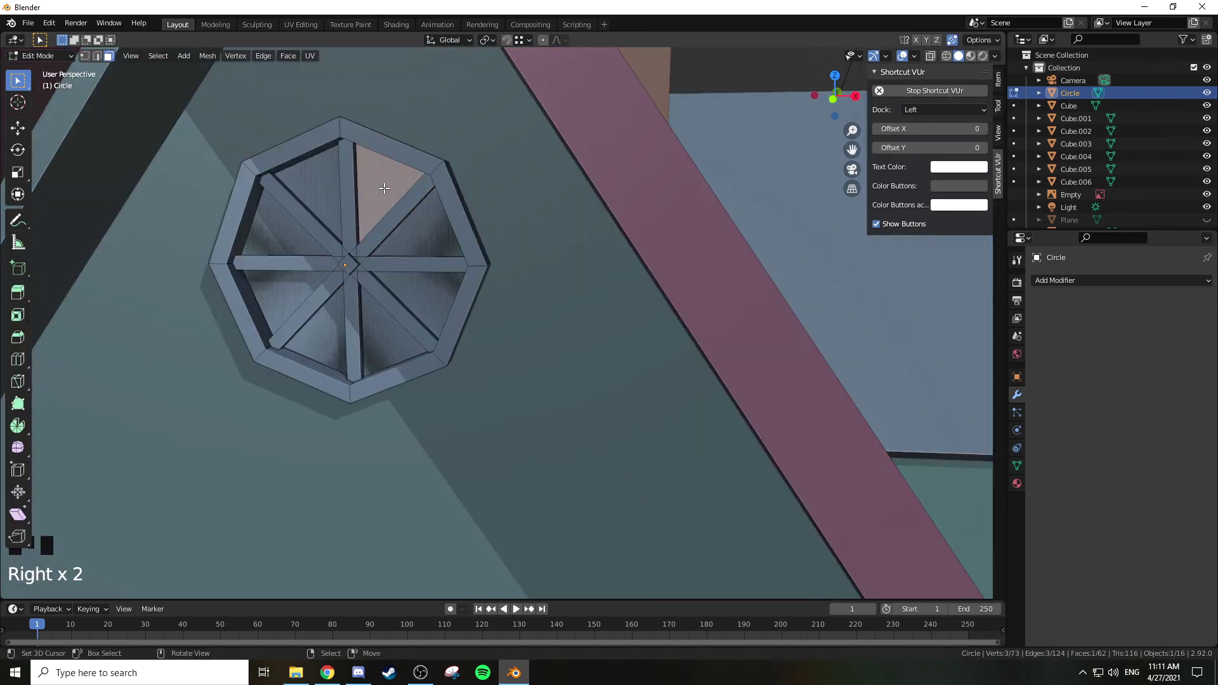
{"action": "right_click", "coordinate": [316, 187], "text": "shift"}
{"action": "right_click", "coordinate": [287, 228], "text": "shift"}
{"action": "right_click", "coordinate": [285, 298], "text": "shift"}
{"action": "right_click", "coordinate": [315, 330], "text": "shift"}
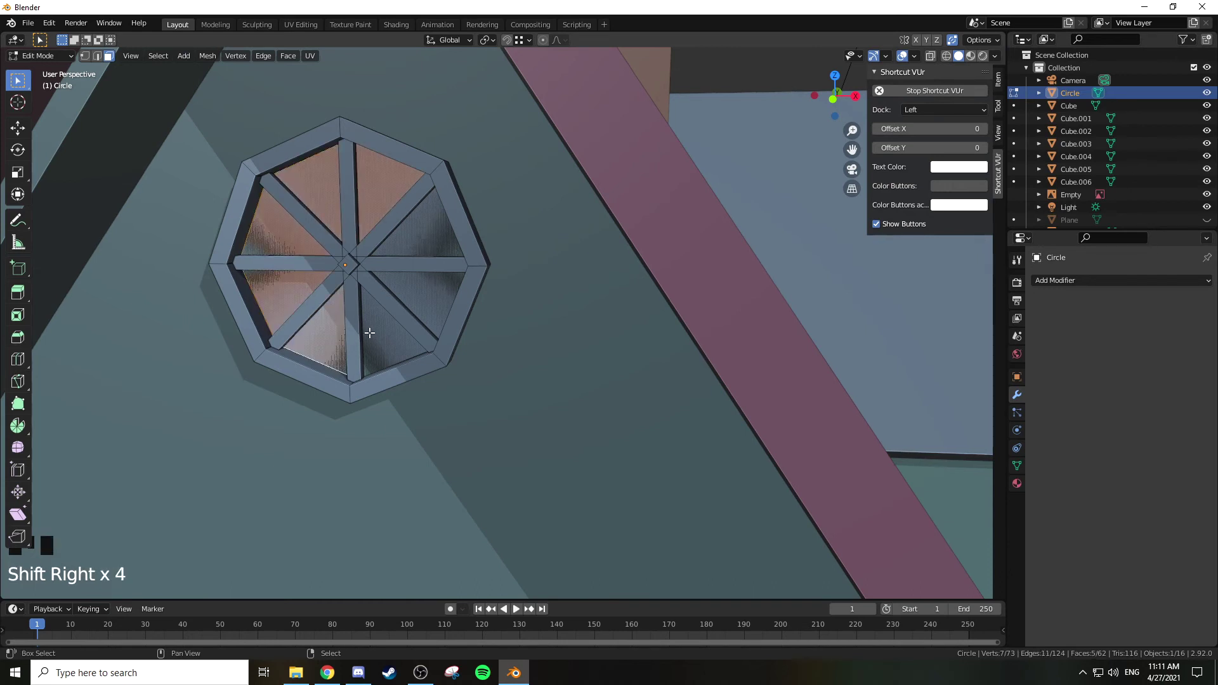
{"action": "right_click", "coordinate": [392, 330], "text": "shift"}
{"action": "right_click", "coordinate": [421, 301], "text": "shift"}
{"action": "right_click", "coordinate": [440, 244], "text": "shift"}
{"action": "key", "text": "g"}
{"action": "key", "text": "y"}
{"action": "left_click", "coordinate": [447, 244]}
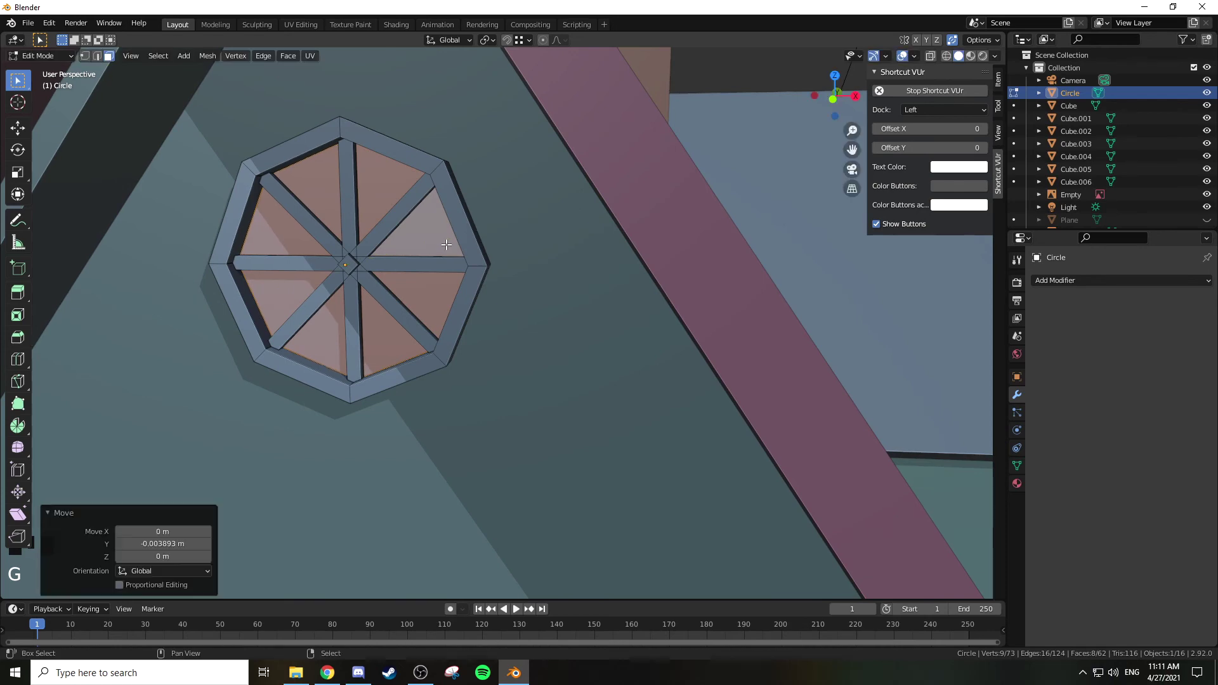
Step: Finish editing the round window and save the project as Church.blend in F:\Blends
{"action": "scroll", "coordinate": [454, 241], "scroll_direction": "down", "scroll_amount": 8}
{"action": "key", "text": "Tab"}
{"action": "scroll", "coordinate": [508, 324], "scroll_direction": "down", "scroll_amount": 2}
{"action": "middle_click_drag", "start_coordinate": [512, 343], "coordinate": [633, 269]}
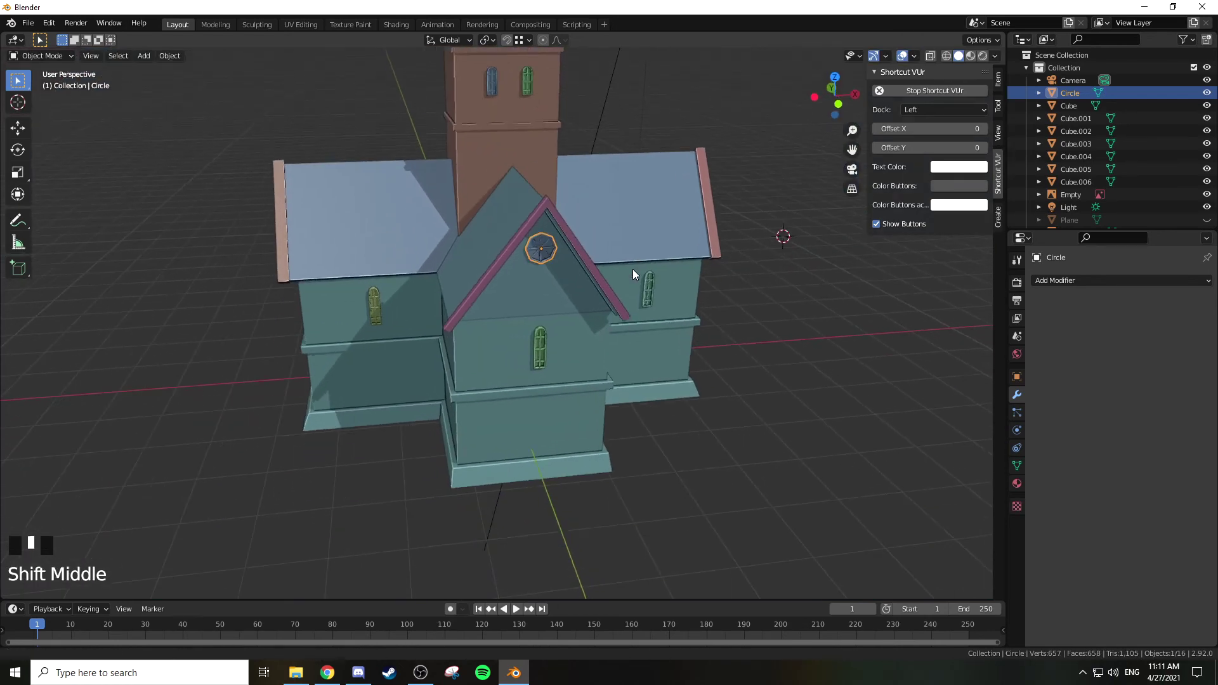
{"action": "key", "text": "KP_1"}
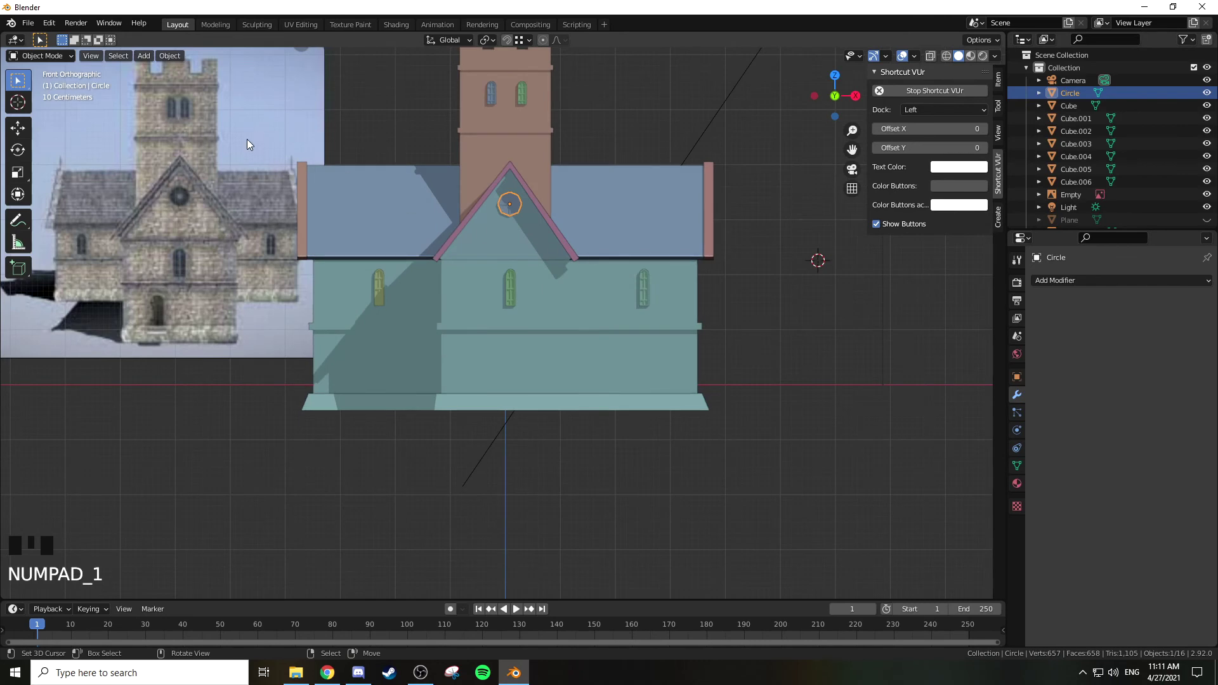
{"action": "key", "text": "ctrl+s"}
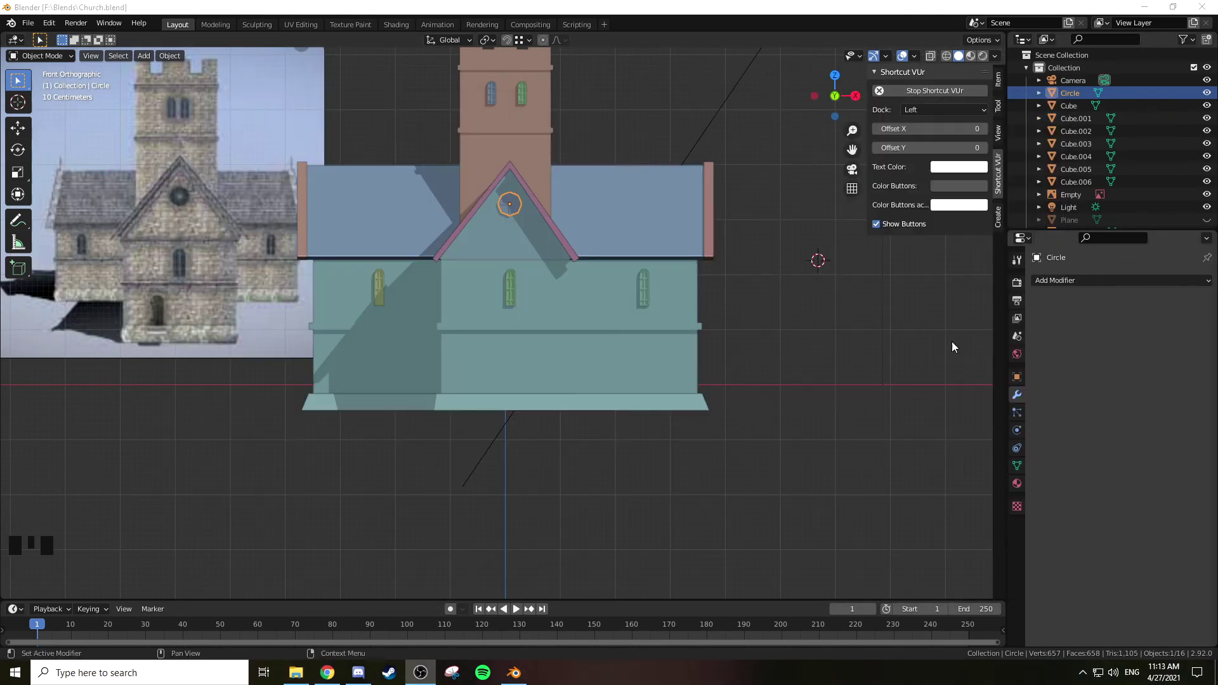
Step: Add a plane beside the church and rotate it 90° about the X axis so it stands upright
{"action": "mouse_move", "coordinate": [675, 242]}
{"action": "middle_mouse_down"}
{"action": "mouse_move", "coordinate": [662, 208]}
{"action": "mouse_move", "coordinate": [690, 257]}
{"action": "middle_mouse_up"}
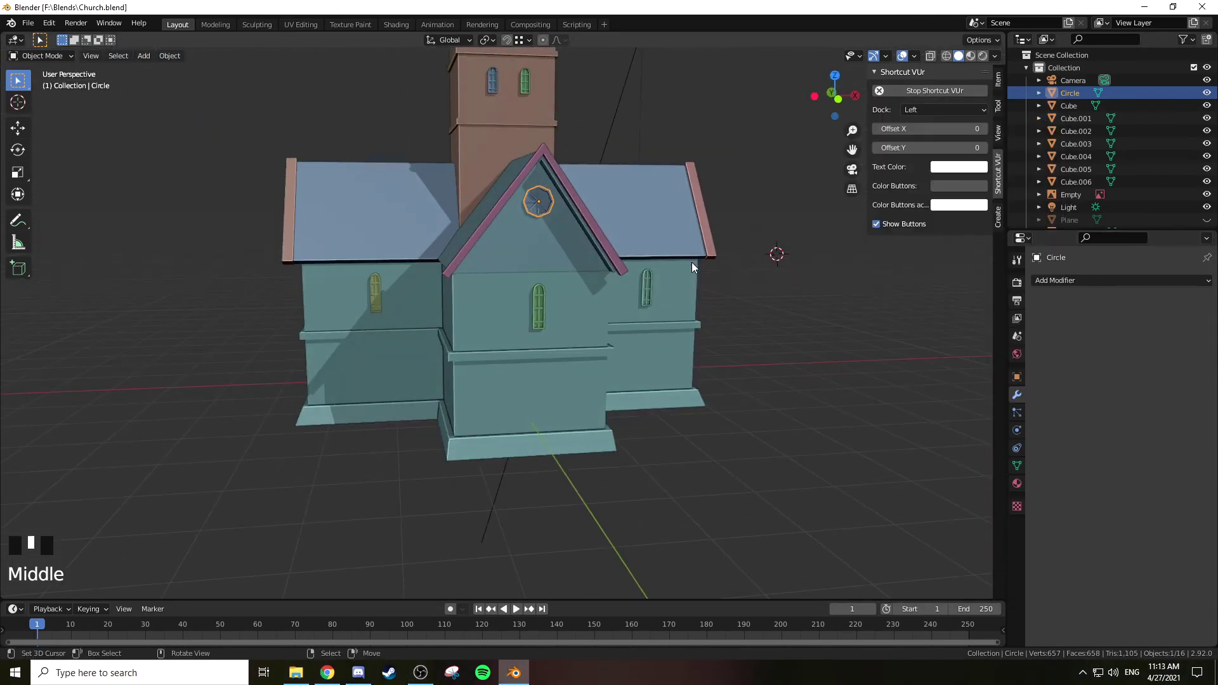
{"action": "key", "text": "KP_1"}
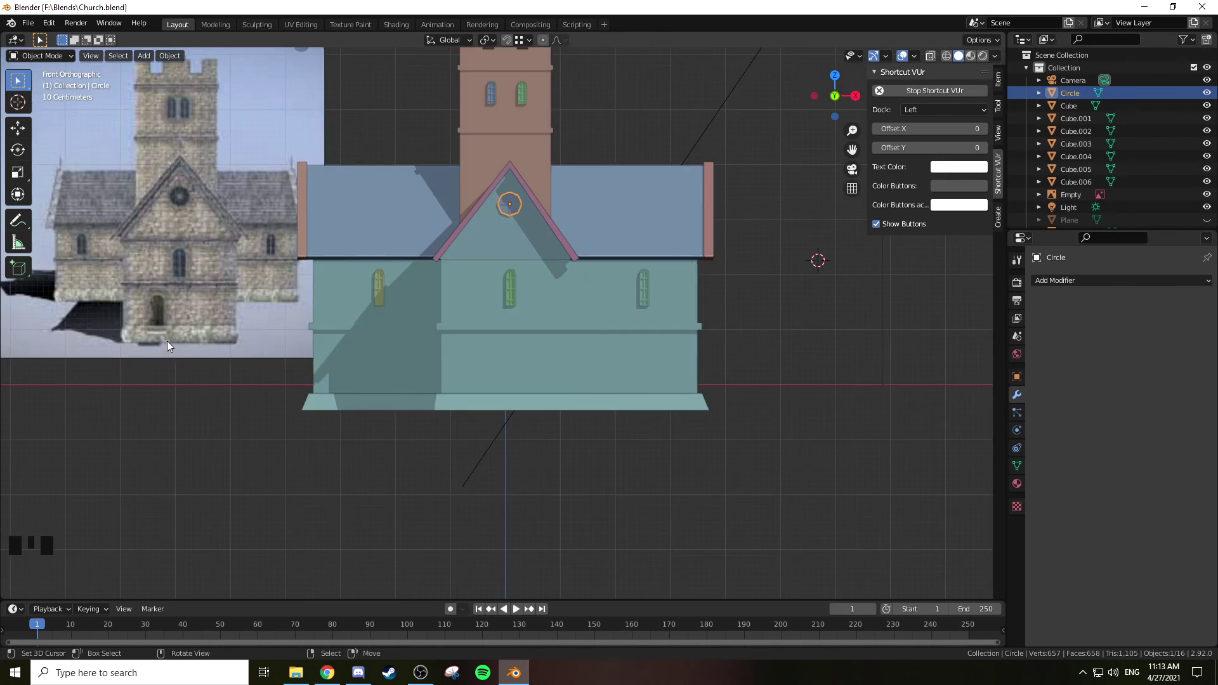
{"action": "mouse_move", "coordinate": [600, 315]}
{"action": "middle_mouse_down"}
{"action": "mouse_move", "coordinate": [554, 345]}
{"action": "mouse_move", "coordinate": [620, 321]}
{"action": "mouse_move", "coordinate": [548, 326]}
{"action": "mouse_move", "coordinate": [616, 315]}
{"action": "middle_mouse_up"}
{"action": "key", "text": "KP_1"}
{"action": "key", "text": "shift+a"}
{"action": "mouse_move", "coordinate": [668, 281]}
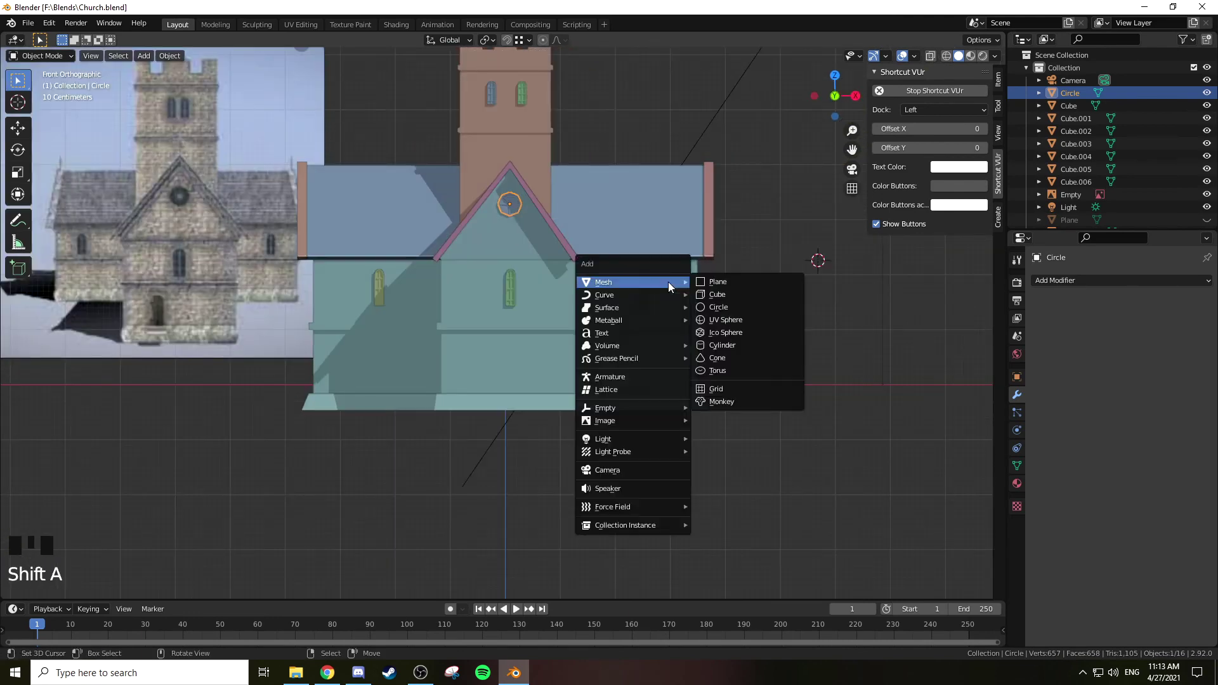
{"action": "left_click", "coordinate": [723, 282]}
{"action": "key", "text": "r"}
{"action": "key", "text": "x"}
{"action": "key", "text": "9"}
{"action": "key", "text": "0"}
{"action": "key", "text": "Return"}
Step: Round the upright plane's top corners with a two-segment vertex bevel about 0.786 m wide
{"action": "key", "text": "Tab"}
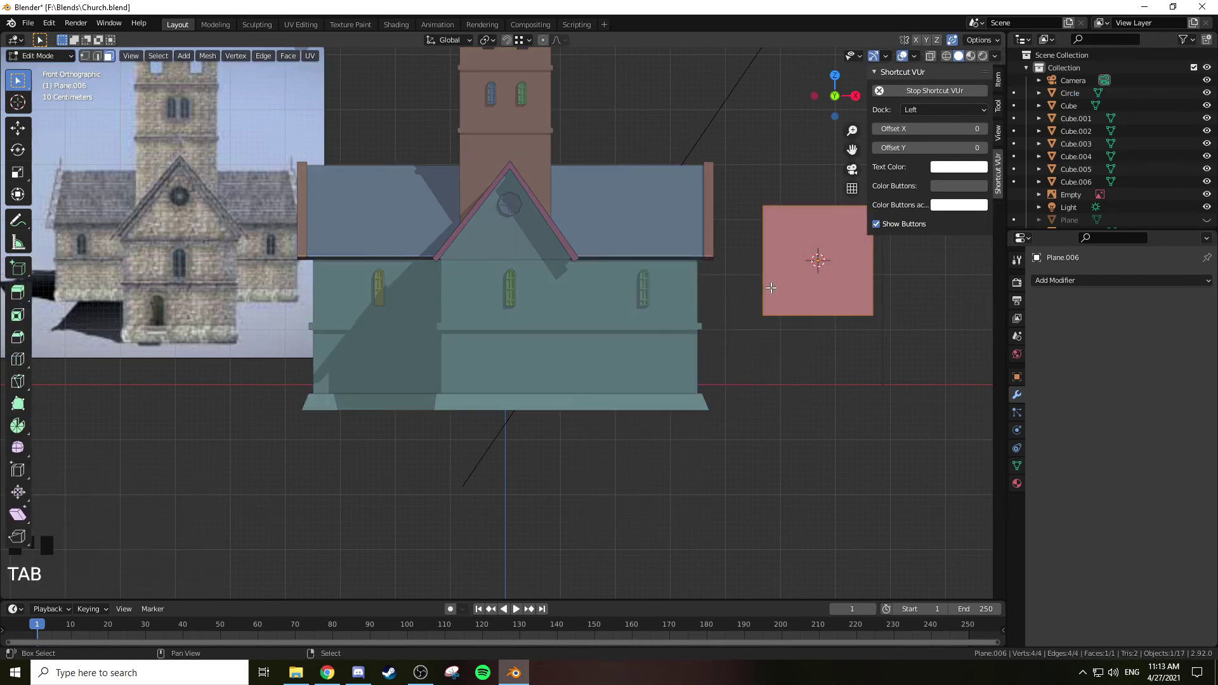
{"action": "scroll", "coordinate": [524, 359], "scroll_direction": "up", "scroll_amount": 5, "text": "shift"}
{"action": "key", "text": "2"}
{"action": "right_click", "coordinate": [565, 325]}
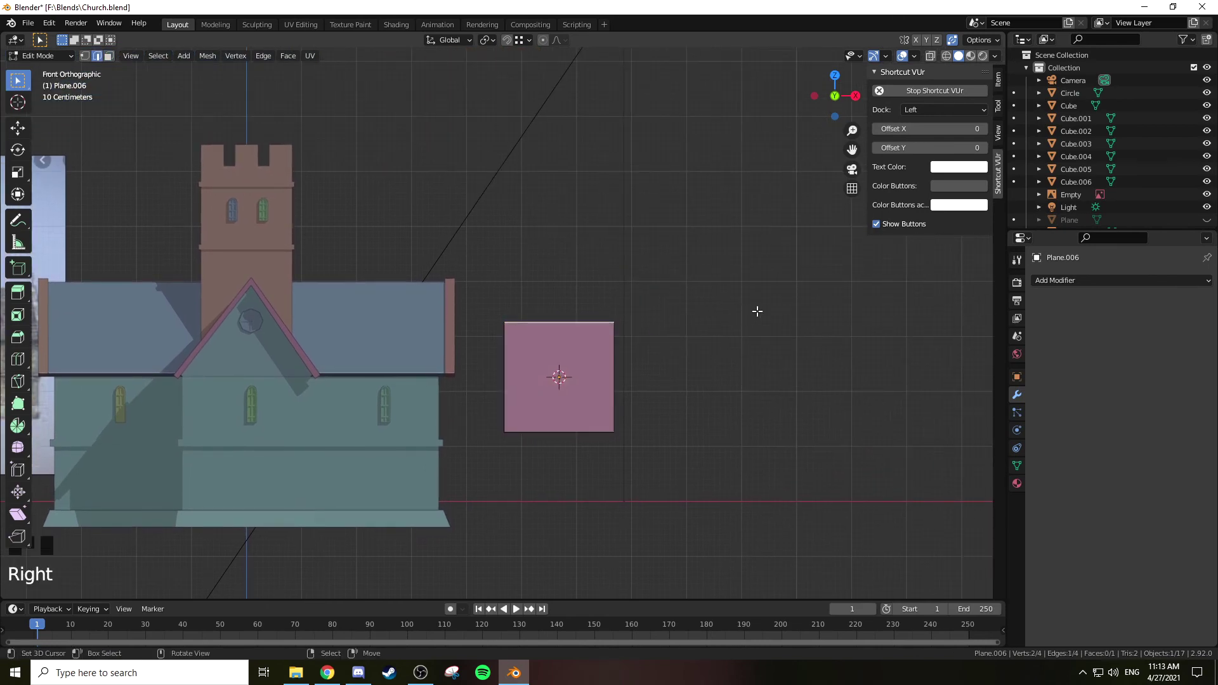
{"action": "key", "text": "ctrl+b"}
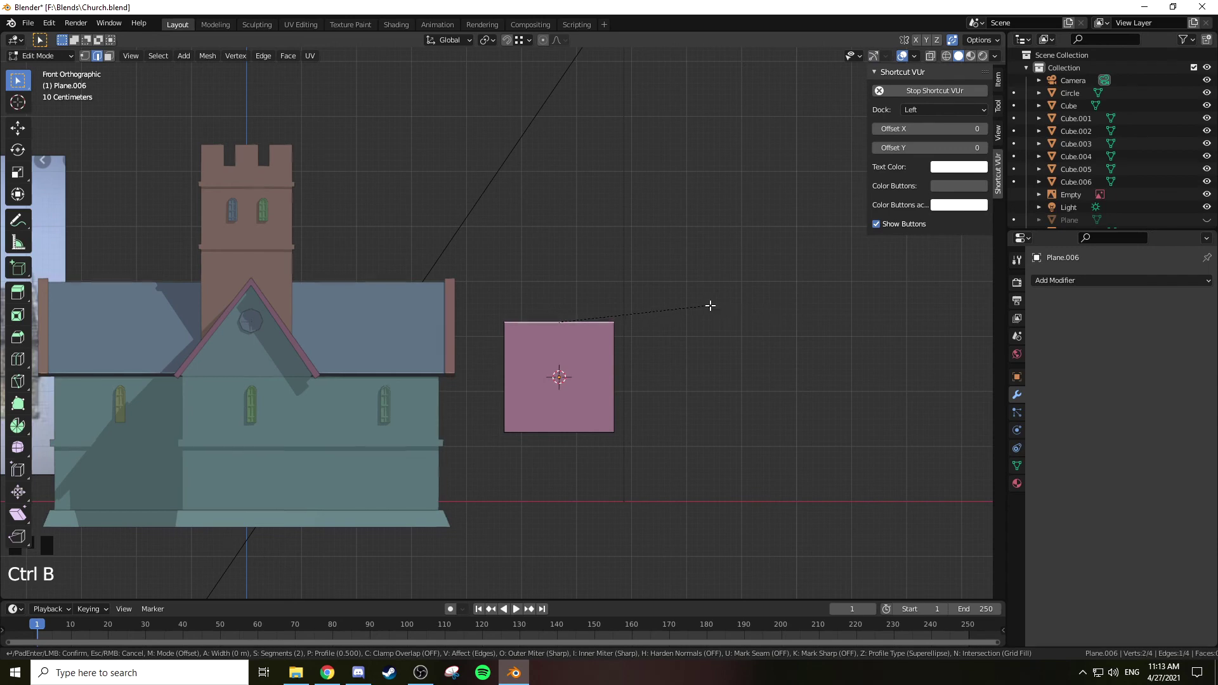
{"action": "key", "text": "v"}
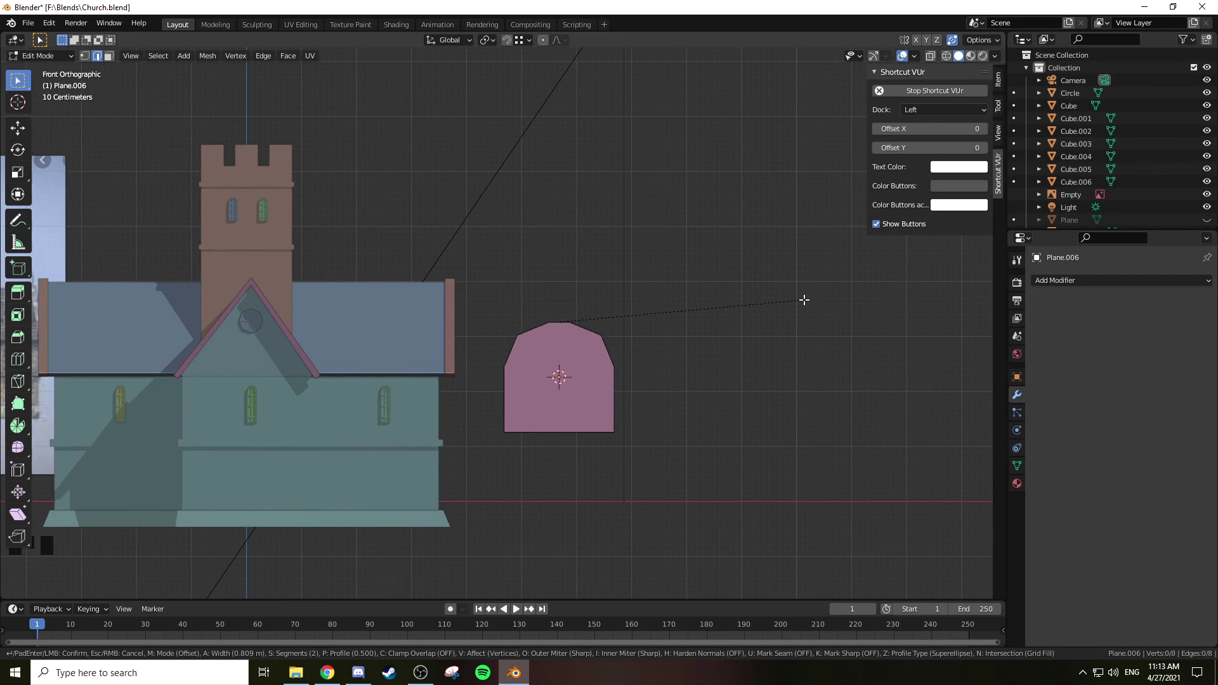
{"action": "left_click", "coordinate": [802, 300]}
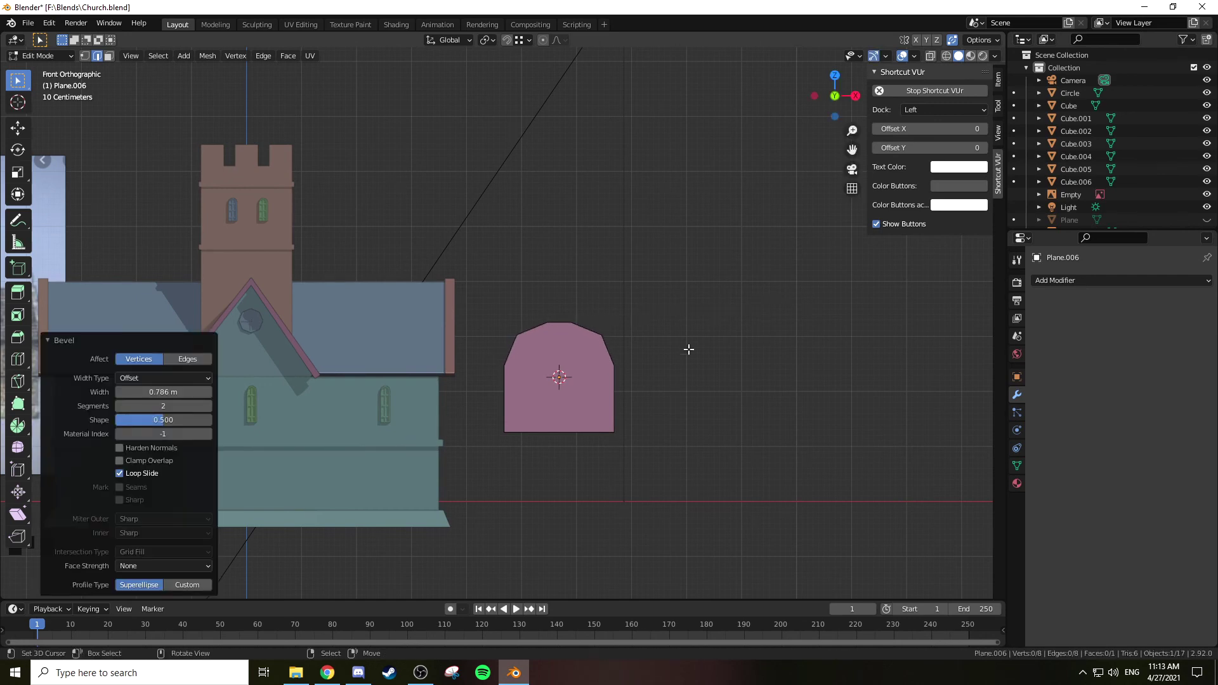
Step: Lengthen the arched door shape by moving its bottom edge about -1.545 m along Z
{"action": "right_click", "coordinate": [568, 432]}
{"action": "key", "text": "g"}
{"action": "key", "text": "z"}
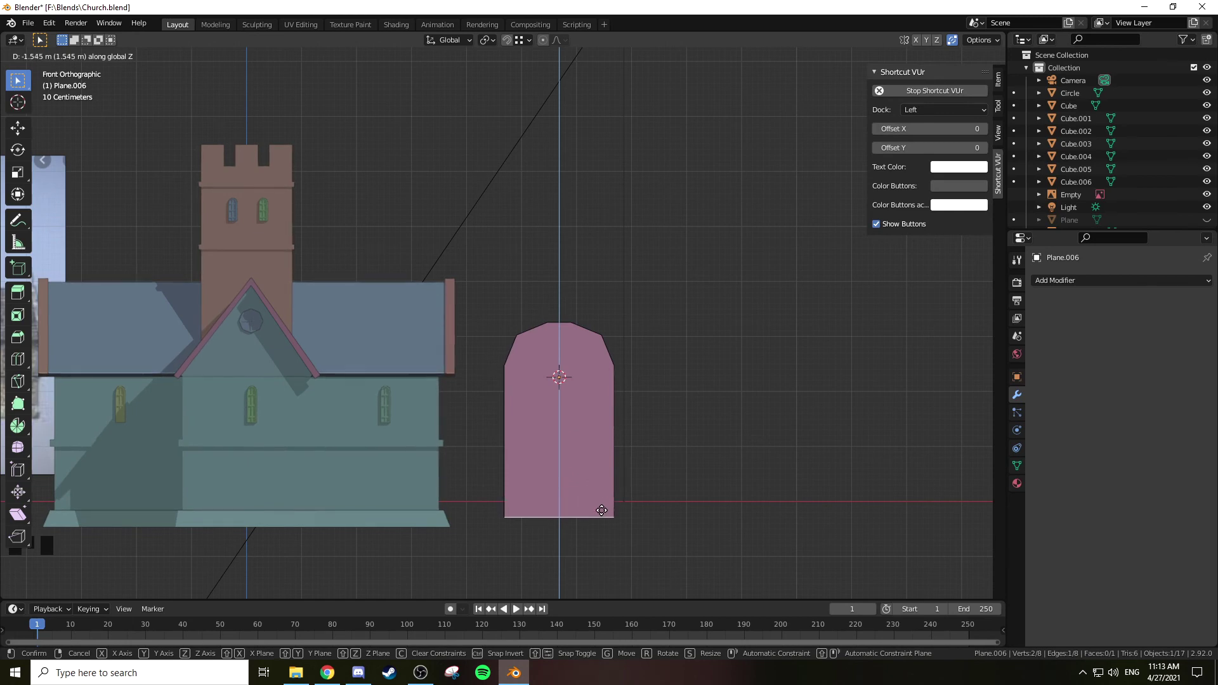
{"action": "left_click", "coordinate": [601, 511]}
Step: Extrude the arched face about -0.415 m along Y to give the door thickness
{"action": "scroll", "coordinate": [628, 401], "scroll_direction": "down", "scroll_amount": 1}
{"action": "scroll", "coordinate": [609, 386], "scroll_direction": "up", "scroll_amount": 3}
{"action": "middle_click_drag", "start_coordinate": [598, 367], "coordinate": [625, 288], "text": "shift"}
{"action": "key", "text": "3"}
{"action": "right_click", "coordinate": [569, 253]}
{"action": "key", "text": "e"}
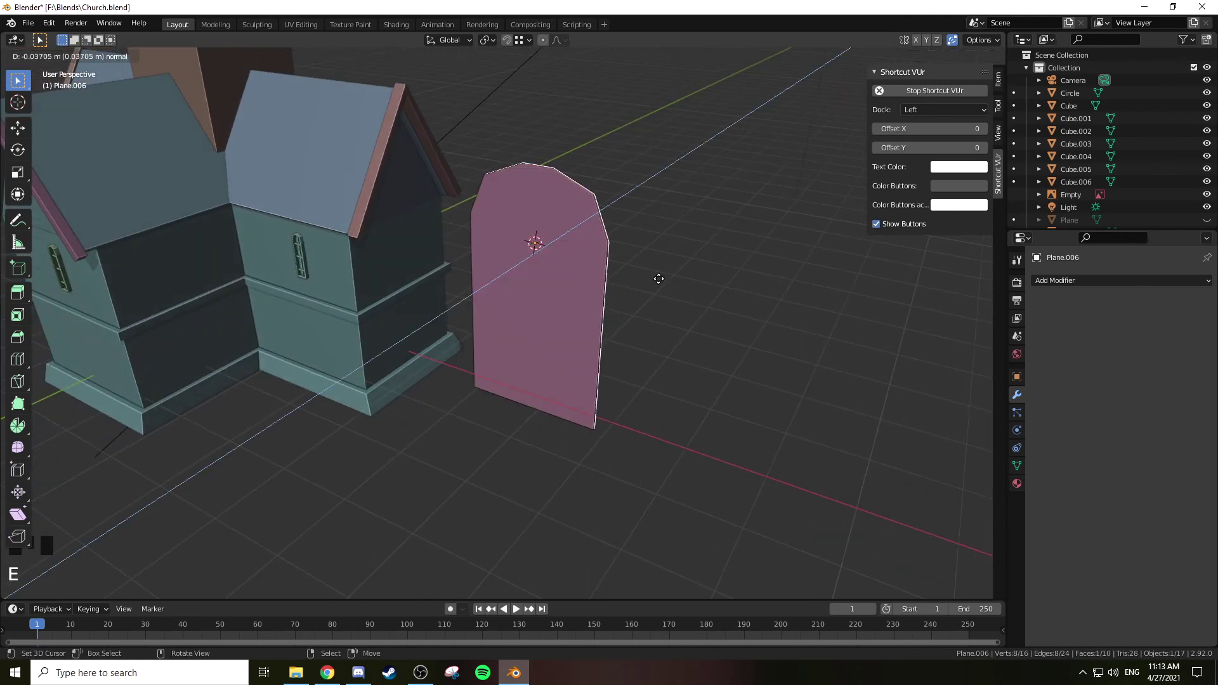
{"action": "left_click", "coordinate": [637, 287]}
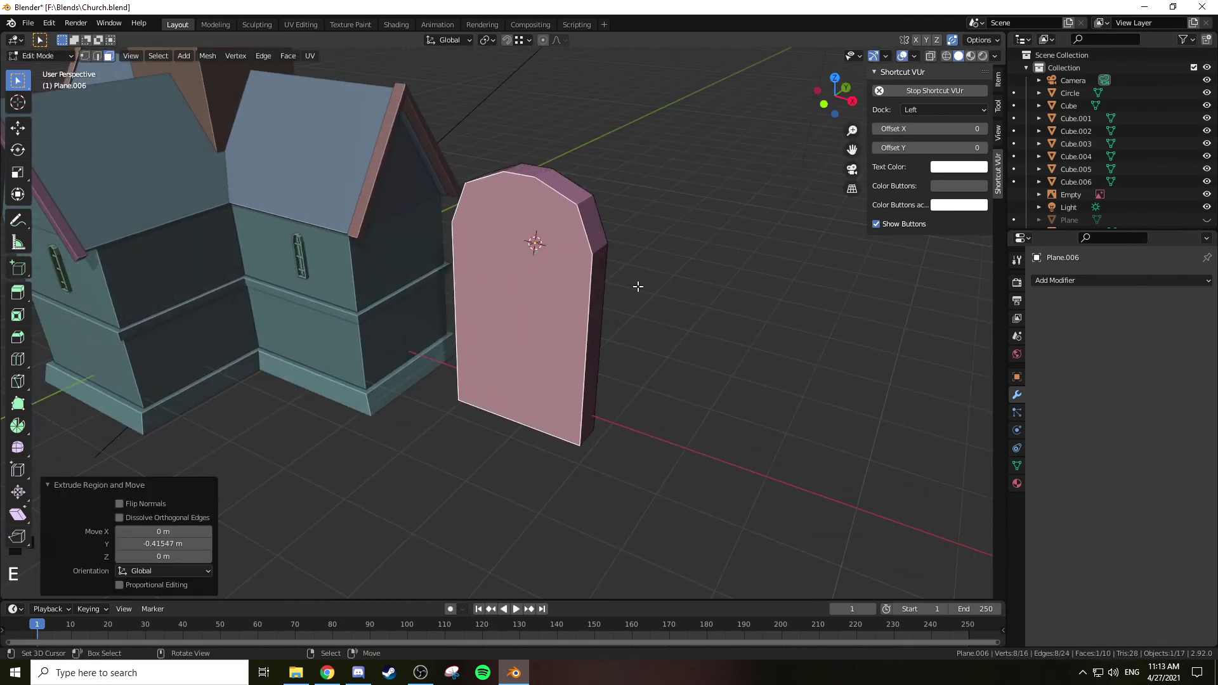
Step: Try insetting the door's front face by about 0.113 m, and undo the inset
{"action": "key", "text": "i"}
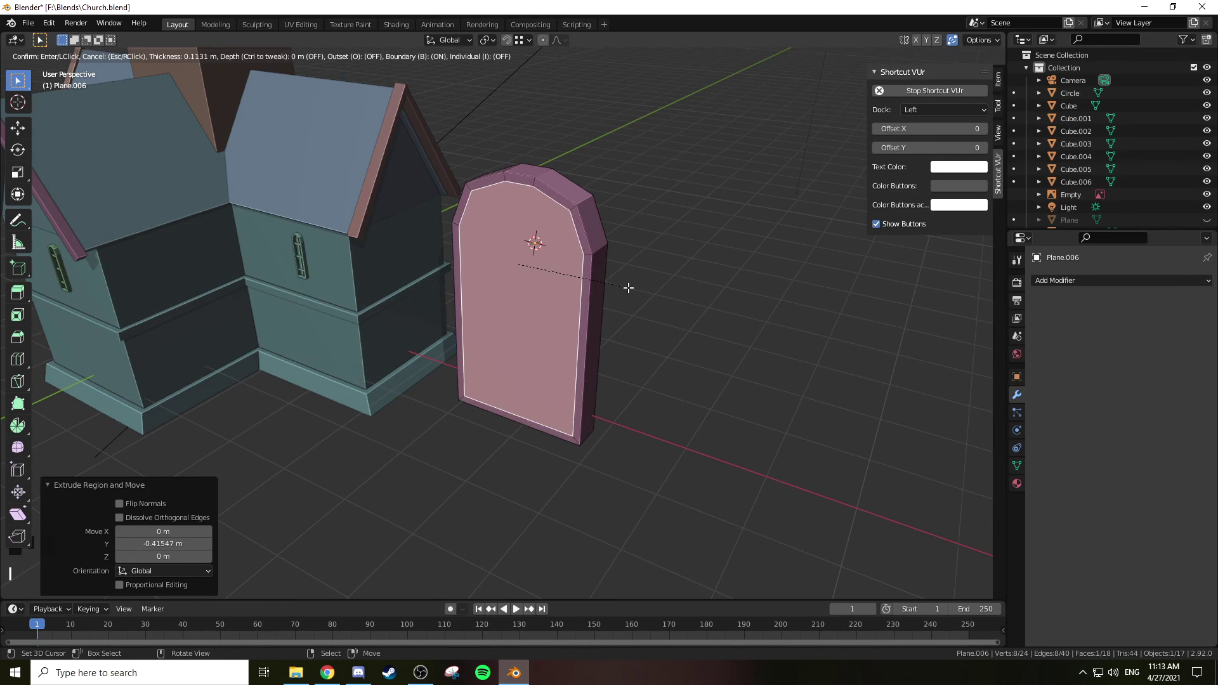
{"action": "left_click", "coordinate": [628, 287]}
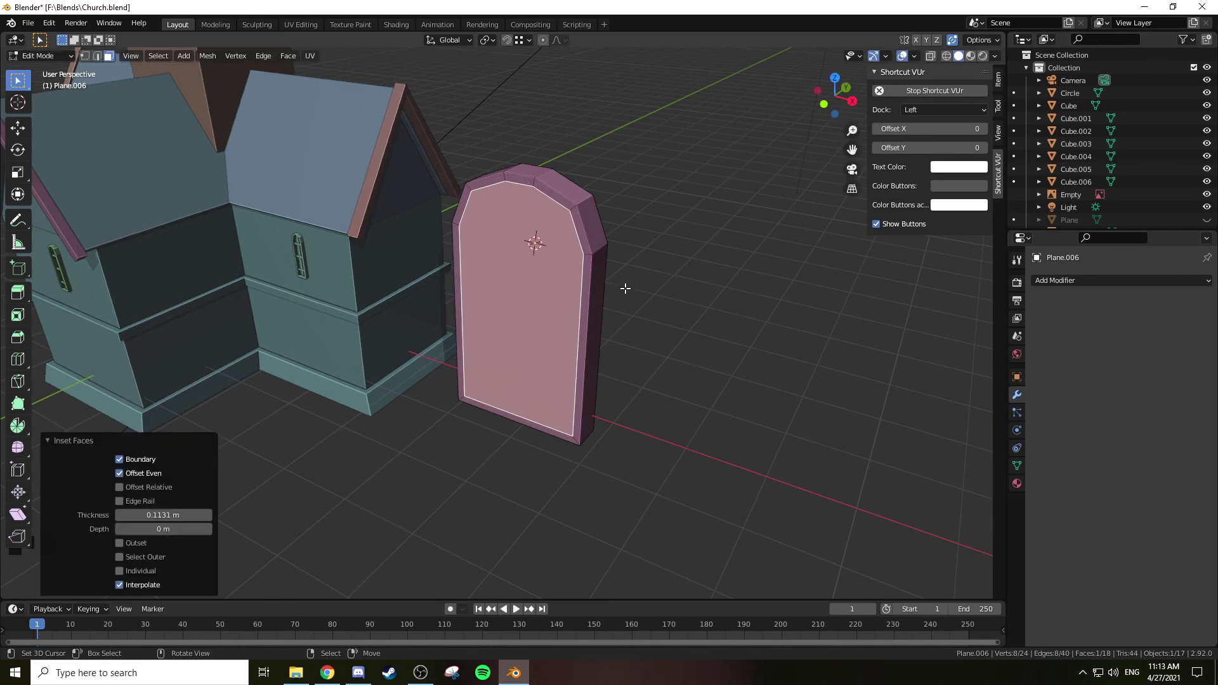
{"action": "key", "text": "KP_1"}
{"action": "scroll", "coordinate": [596, 285], "scroll_direction": "down", "scroll_amount": 3}
{"action": "middle_click_drag", "start_coordinate": [568, 286], "coordinate": [703, 296], "text": "shift"}
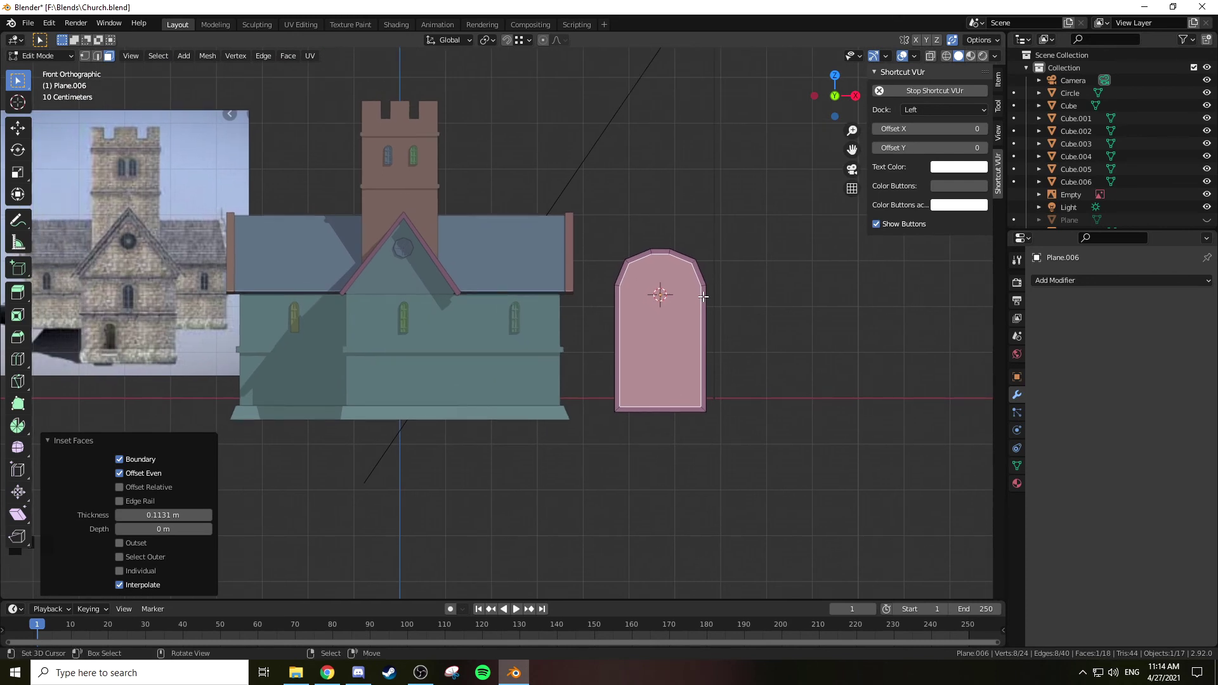
{"action": "scroll", "coordinate": [691, 298], "scroll_direction": "up", "scroll_amount": 3}
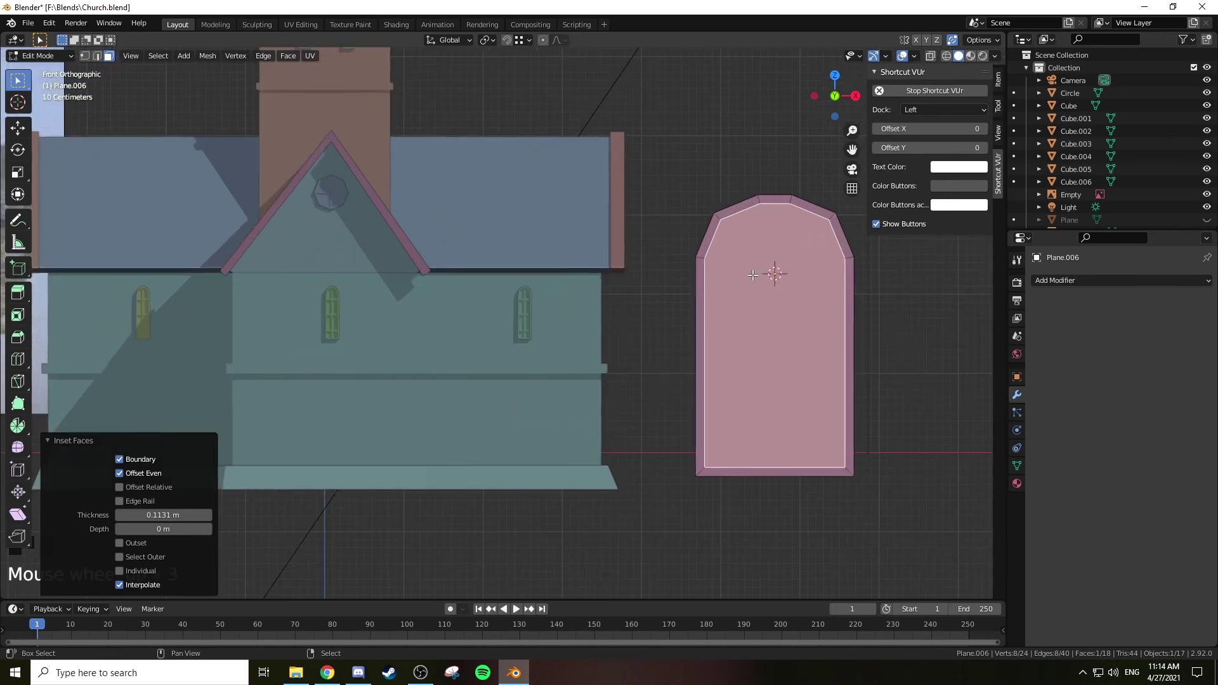
{"action": "middle_click_drag", "start_coordinate": [809, 274], "coordinate": [633, 262], "text": "shift"}
{"action": "key", "text": "ctrl+z"}
Step: Move the door's underside face about -0.627 m along Z to make the door taller
{"action": "middle_click_drag", "start_coordinate": [700, 236], "coordinate": [639, 283]}
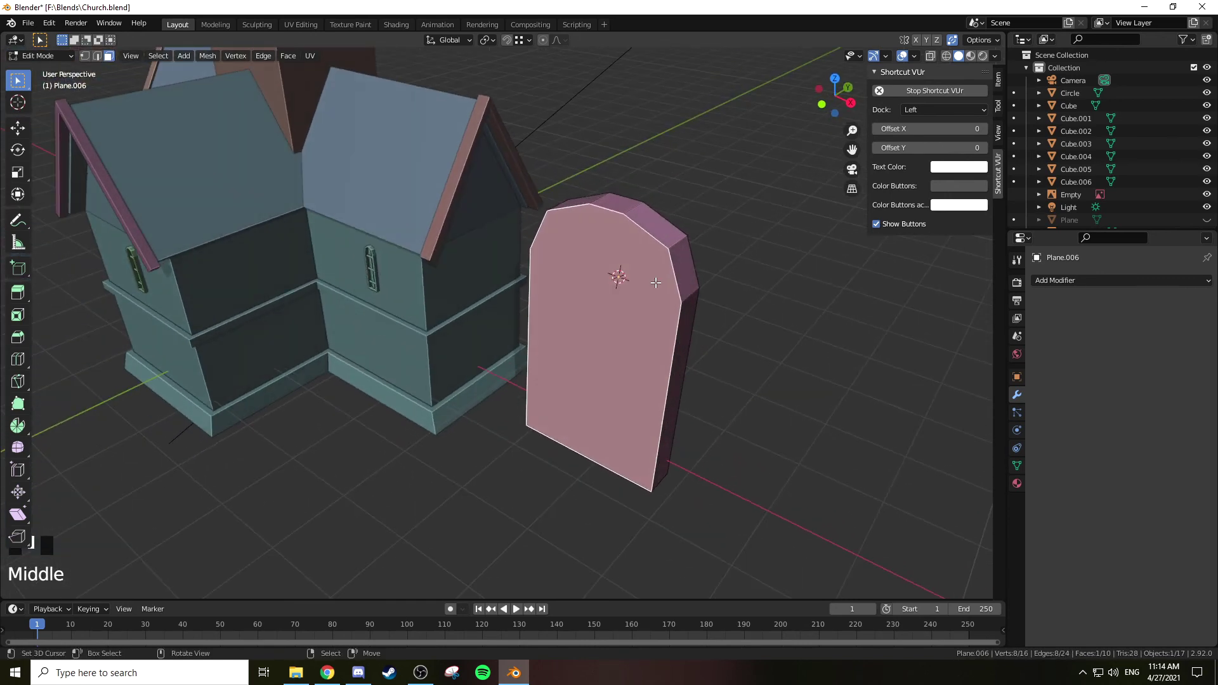
{"action": "mouse_move", "coordinate": [655, 282]}
{"action": "middle_mouse_down"}
{"action": "mouse_move", "coordinate": [748, 266]}
{"action": "mouse_move", "coordinate": [676, 253]}
{"action": "mouse_move", "coordinate": [702, 272]}
{"action": "mouse_move", "coordinate": [644, 288]}
{"action": "mouse_move", "coordinate": [672, 292]}
{"action": "middle_mouse_up"}
{"action": "scroll", "coordinate": [677, 253], "scroll_direction": "down", "scroll_amount": 2}
{"action": "key", "text": "KP_1"}
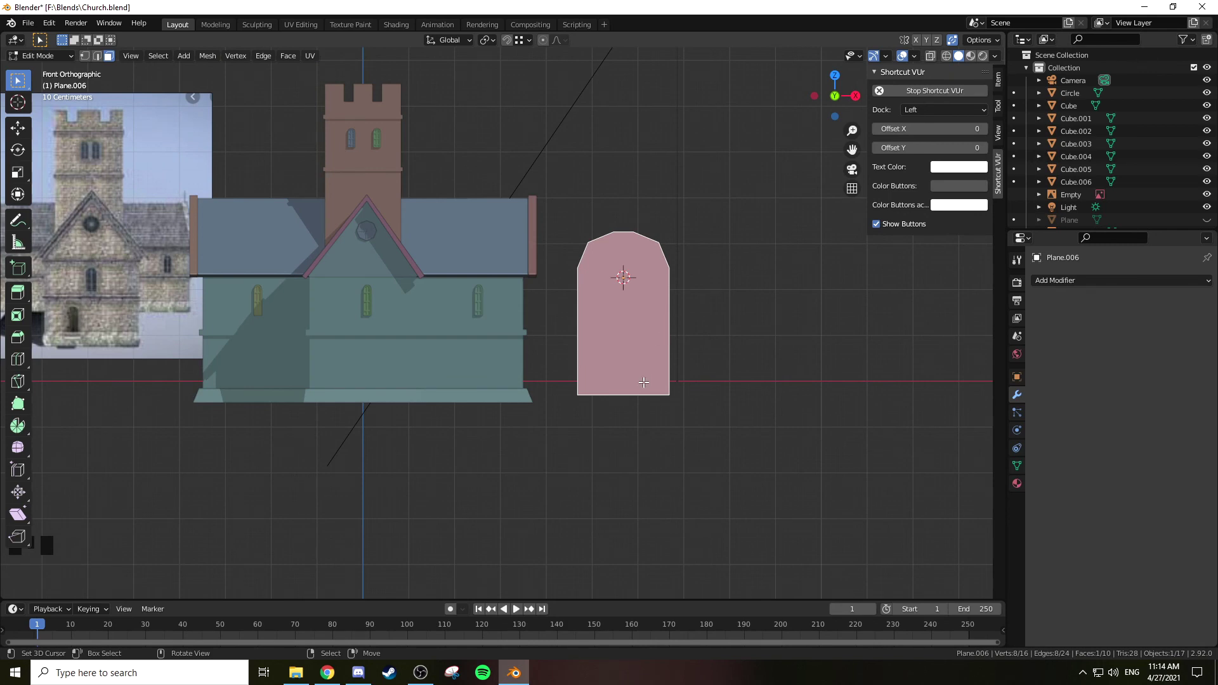
{"action": "scroll", "coordinate": [640, 386], "scroll_direction": "up", "scroll_amount": 1}
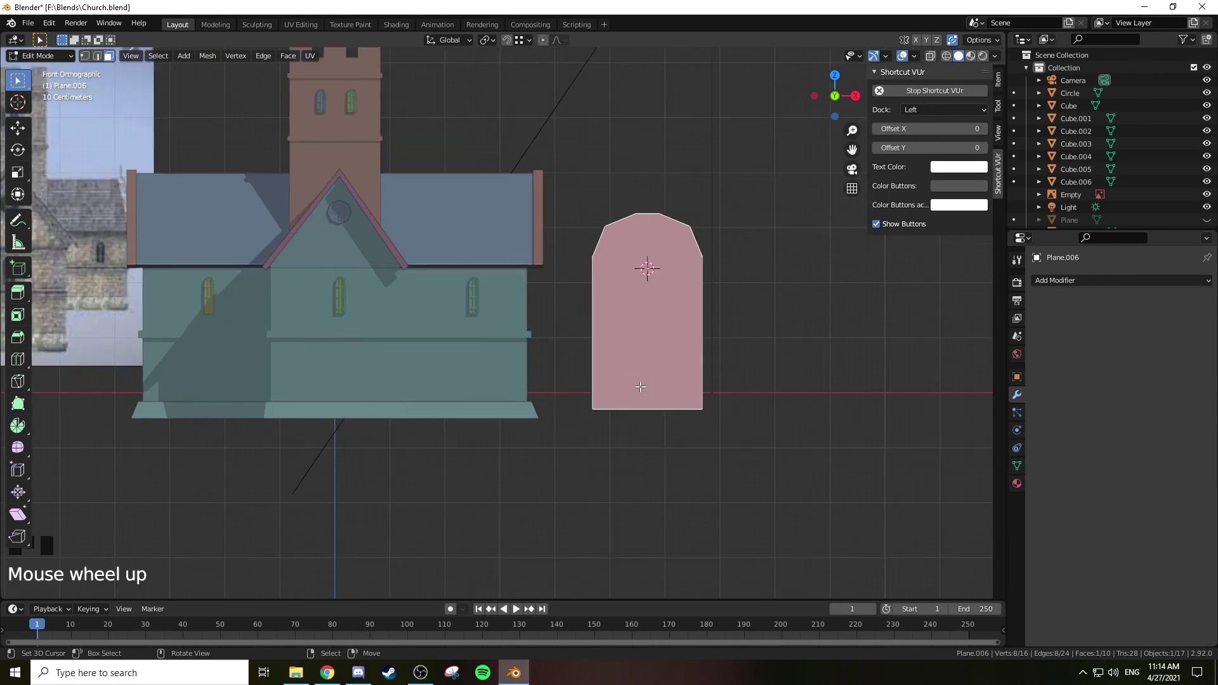
{"action": "middle_click_drag", "start_coordinate": [658, 369], "coordinate": [645, 319]}
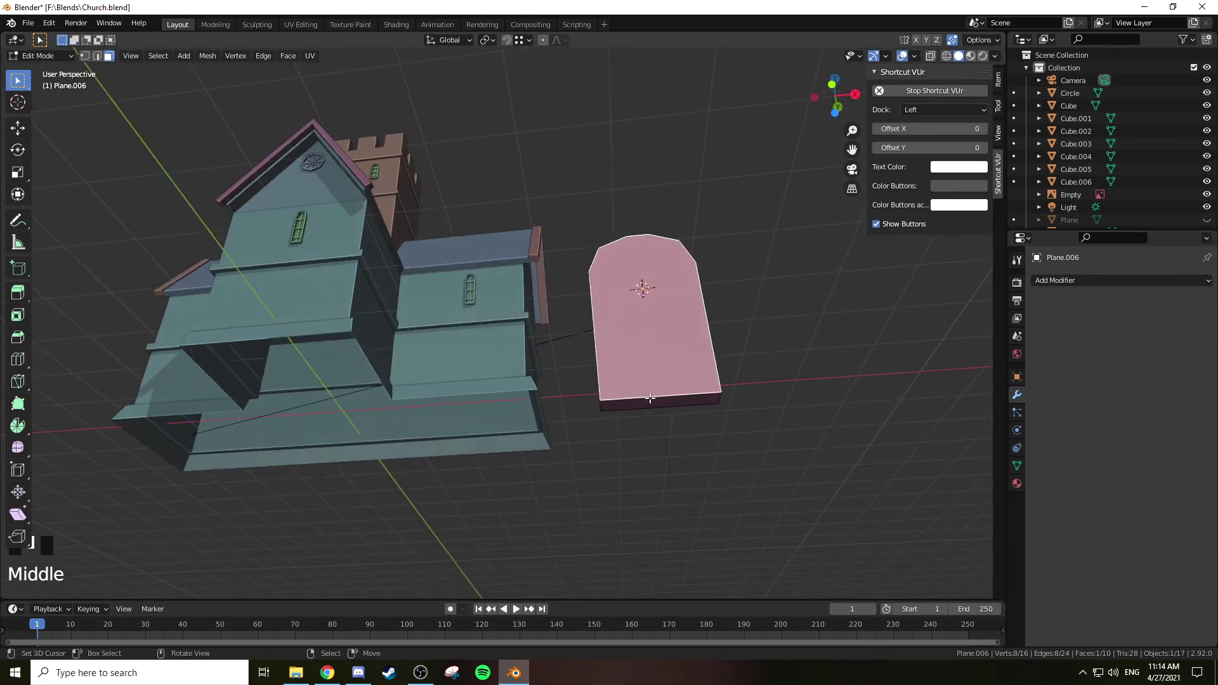
{"action": "right_click", "coordinate": [668, 398]}
{"action": "key", "text": "g"}
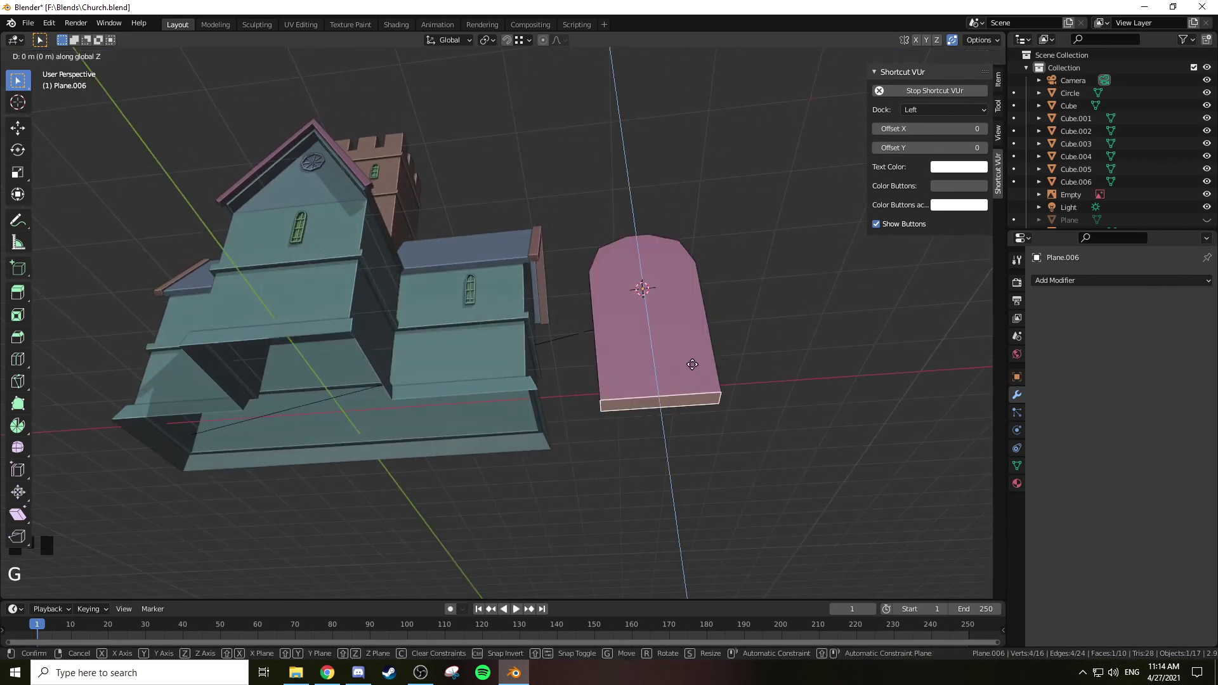
{"action": "key", "text": "z"}
{"action": "left_click", "coordinate": [693, 398]}
{"action": "key", "text": "KP_1"}
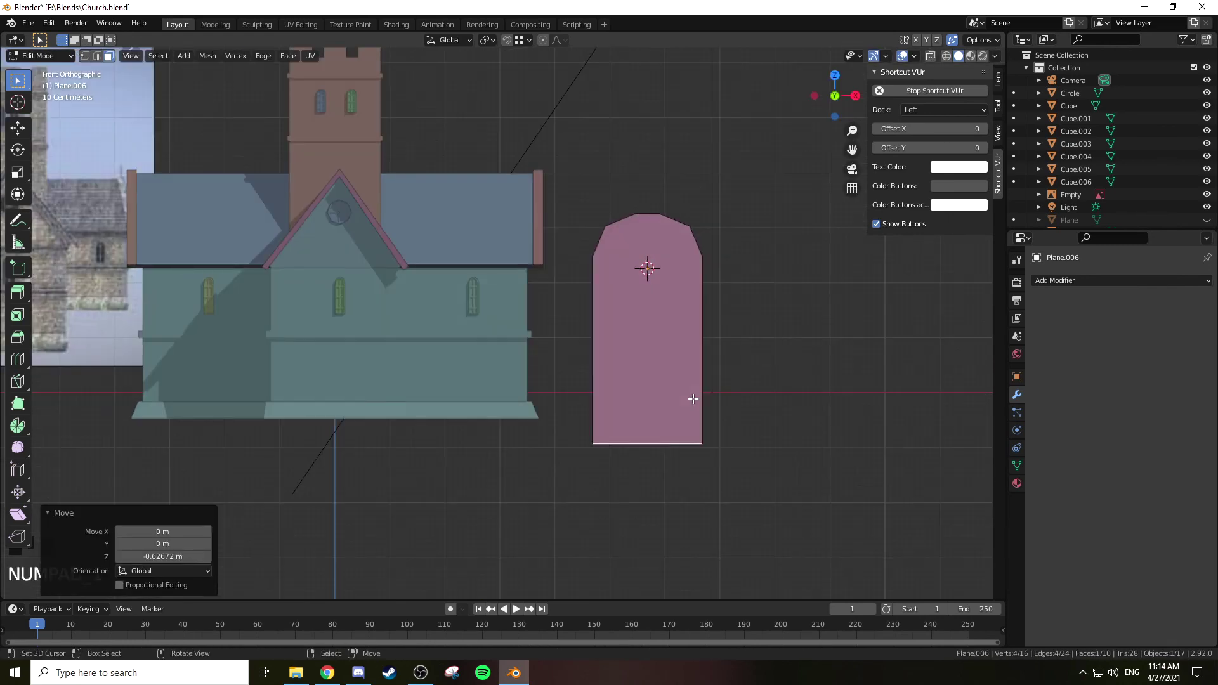
Step: Finish editing the door mesh, scale the whole door down and move it over to the gable wing
{"action": "key", "text": "Tab"}
{"action": "key", "text": "s"}
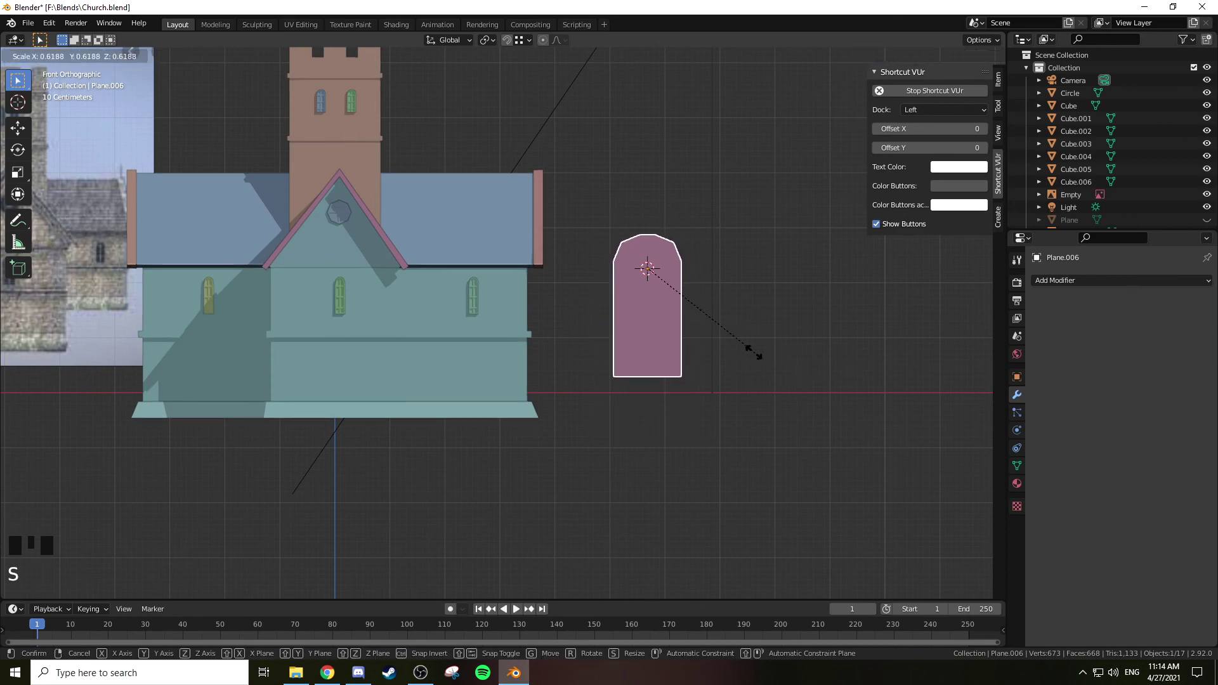
{"action": "left_click", "coordinate": [709, 334]}
{"action": "key", "text": "g"}
{"action": "left_click", "coordinate": [406, 398]}
Step: Bring the door to the gable's front wall by moving it along Y, about -4.10 m and back about 0.97 m
{"action": "middle_click_drag", "start_coordinate": [406, 398], "coordinate": [436, 394]}
{"action": "key", "text": "g"}
{"action": "left_click", "coordinate": [260, 422]}
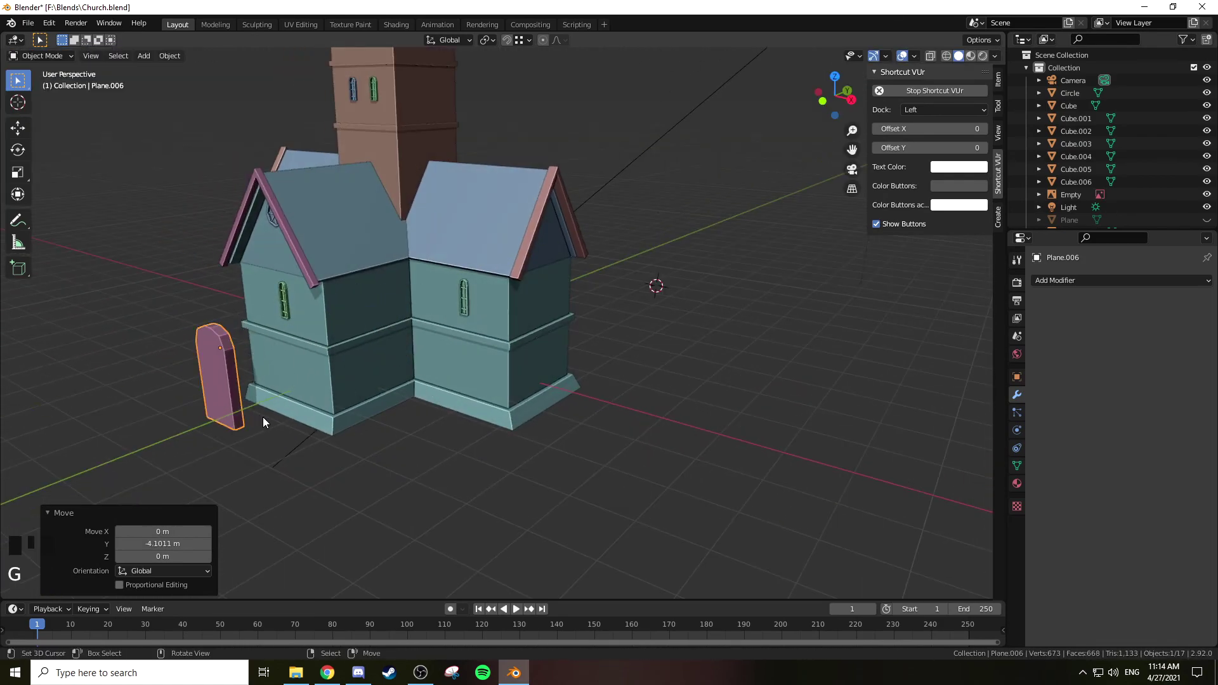
{"action": "key", "text": "g"}
{"action": "left_click", "coordinate": [295, 379]}
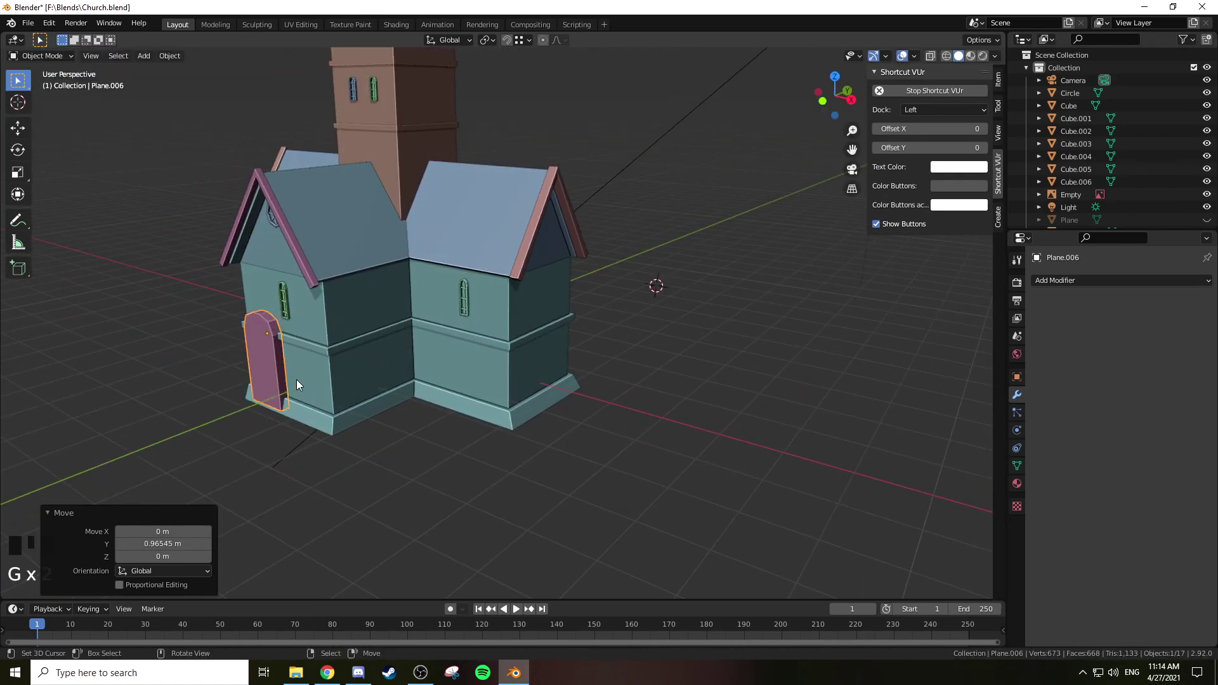
Step: Scale the door to about 0.337 and lower it about 0.69 m along Z toward the wall base
{"action": "middle_click_drag", "start_coordinate": [297, 383], "coordinate": [356, 391]}
{"action": "key", "text": "KP_1"}
{"action": "key", "text": "KP_Decimal"}
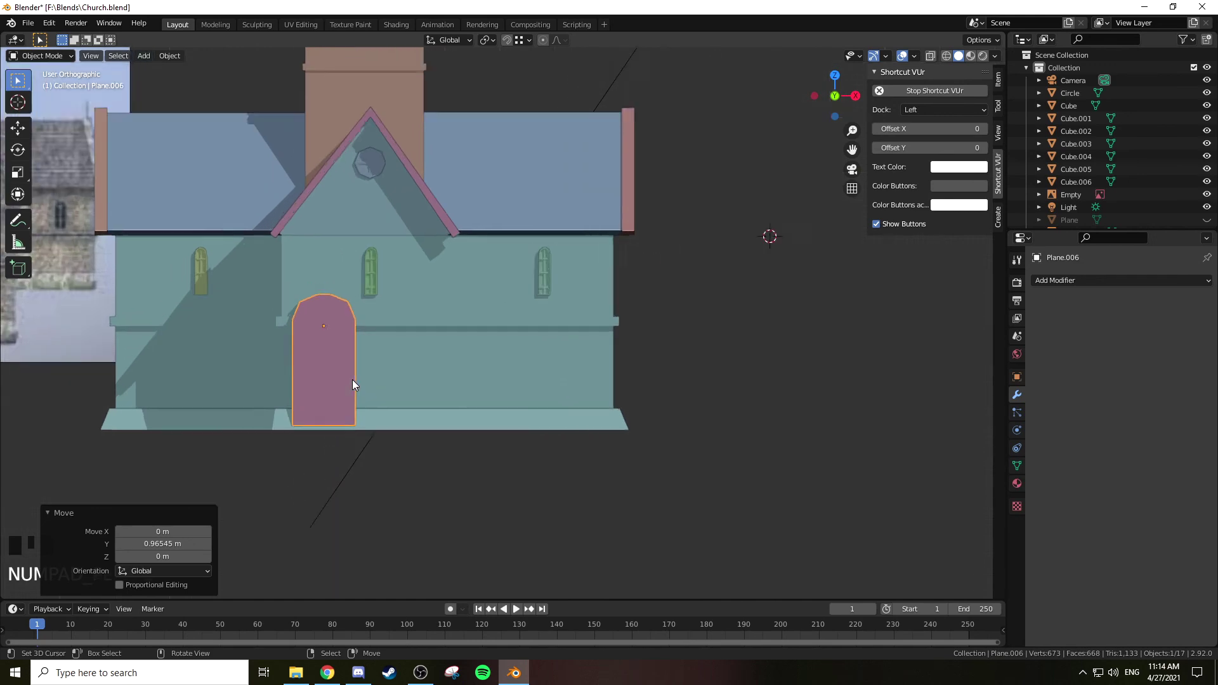
{"action": "scroll", "coordinate": [400, 361], "scroll_direction": "down", "scroll_amount": 3}
{"action": "key", "text": "s"}
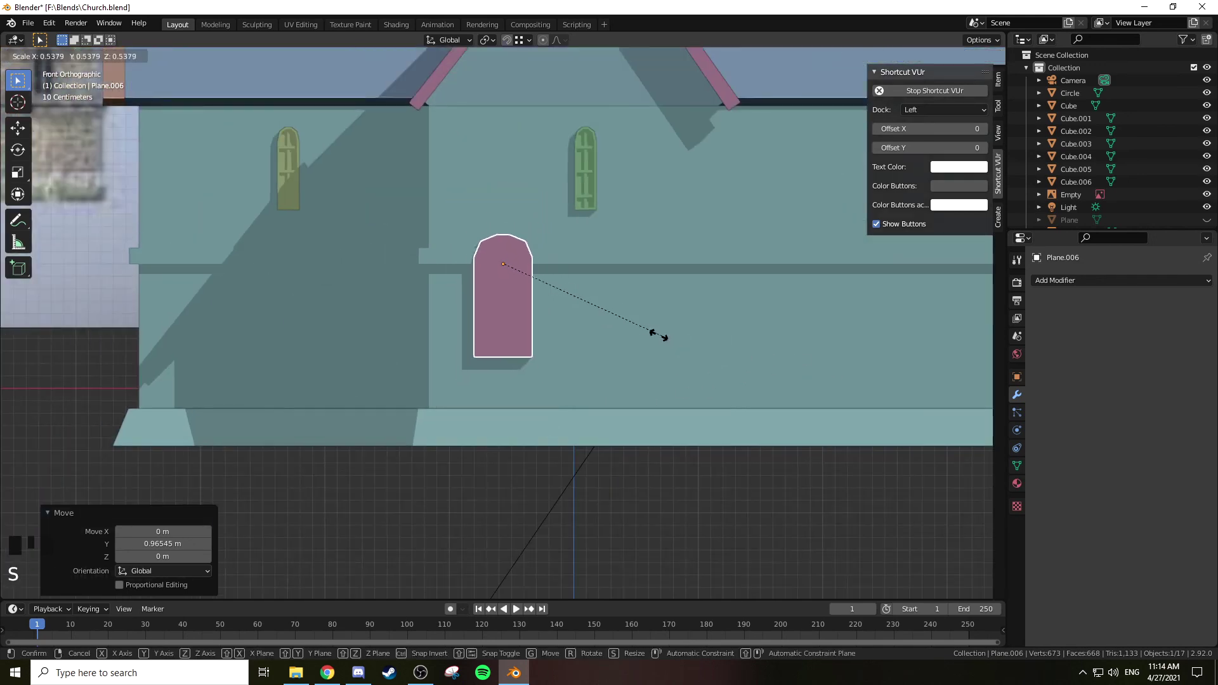
{"action": "left_click", "coordinate": [598, 318]}
{"action": "key", "text": "g"}
{"action": "key", "text": "z"}
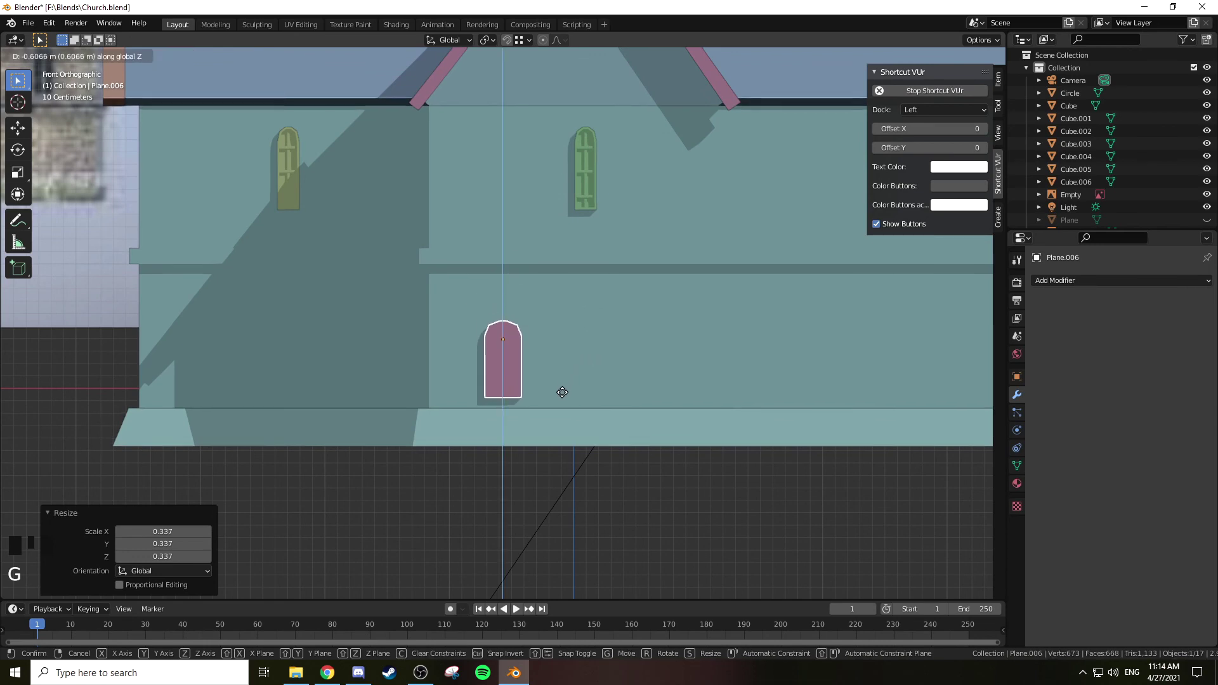
{"action": "left_click", "coordinate": [441, 406]}
Step: Scale the door up by about 1.4 and raise it about 0.188 m along Z onto the base ledge
{"action": "middle_click_drag", "start_coordinate": [442, 406], "coordinate": [605, 386]}
{"action": "key", "text": "KP_1"}
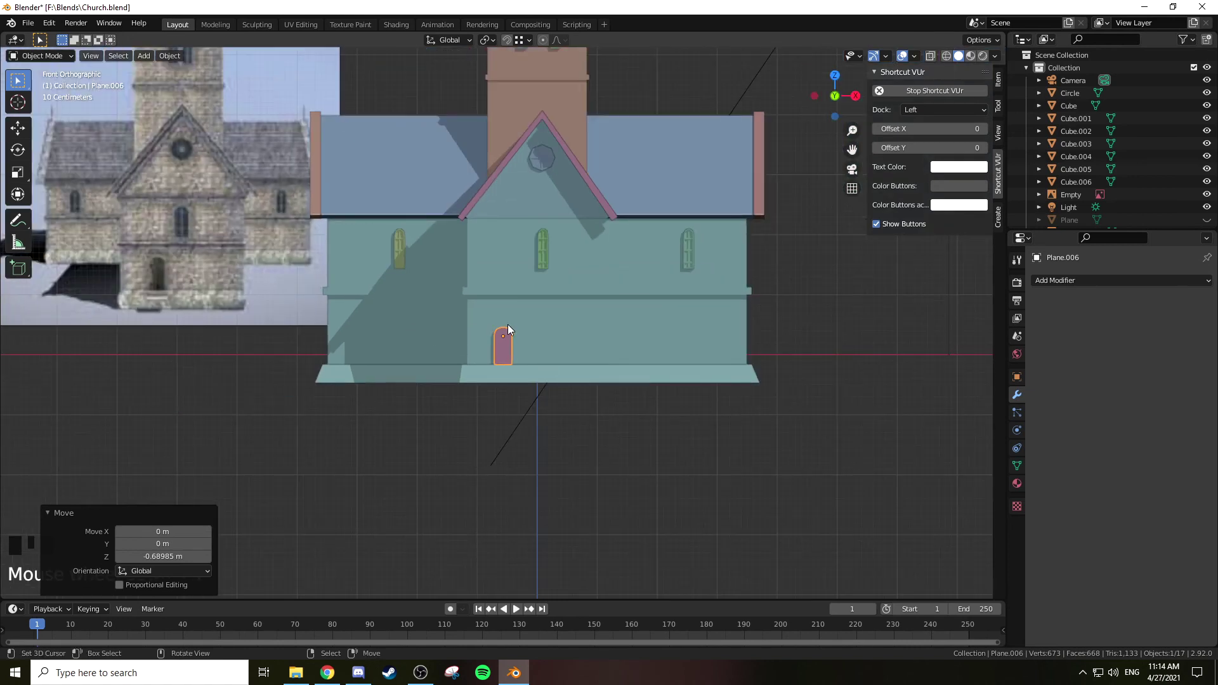
{"action": "key", "text": "s"}
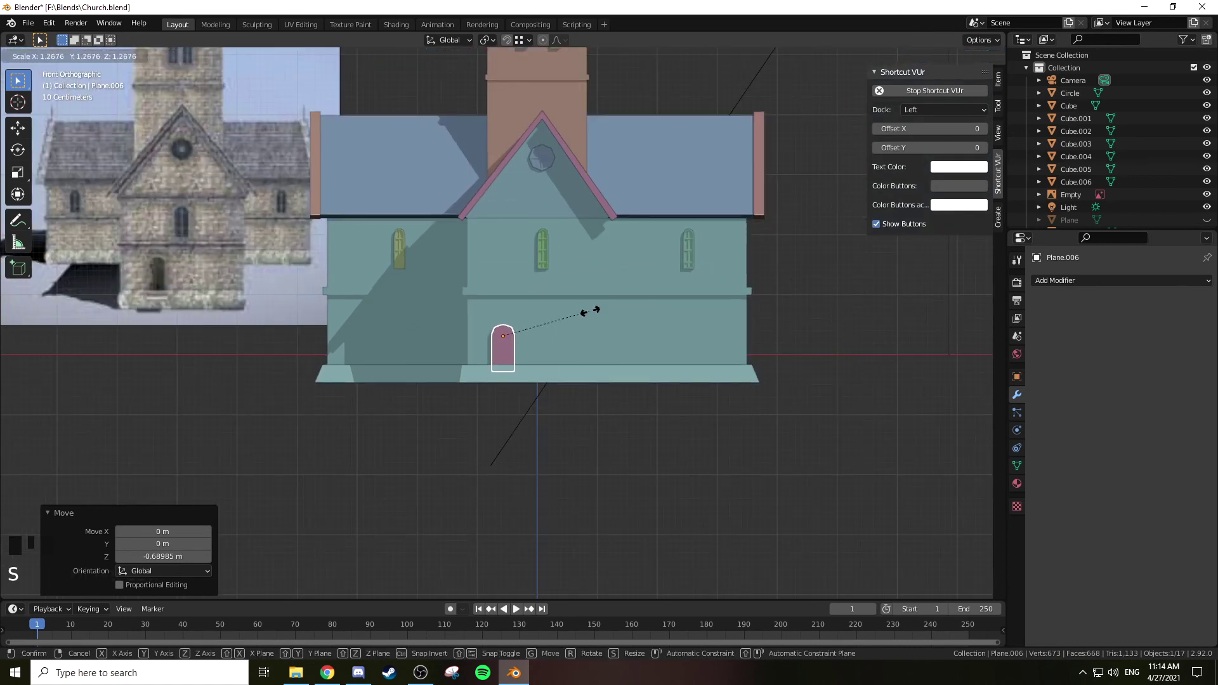
{"action": "left_click", "coordinate": [597, 310]}
{"action": "key", "text": "g"}
{"action": "key", "text": "z"}
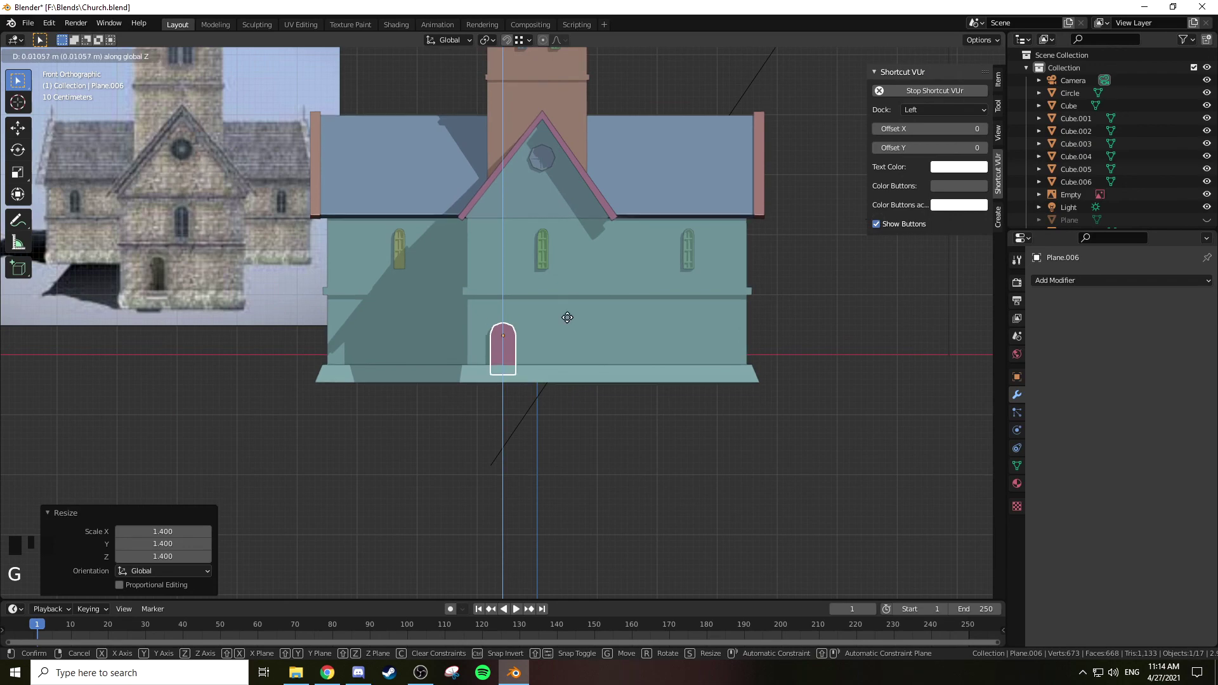
{"action": "left_click", "coordinate": [615, 355]}
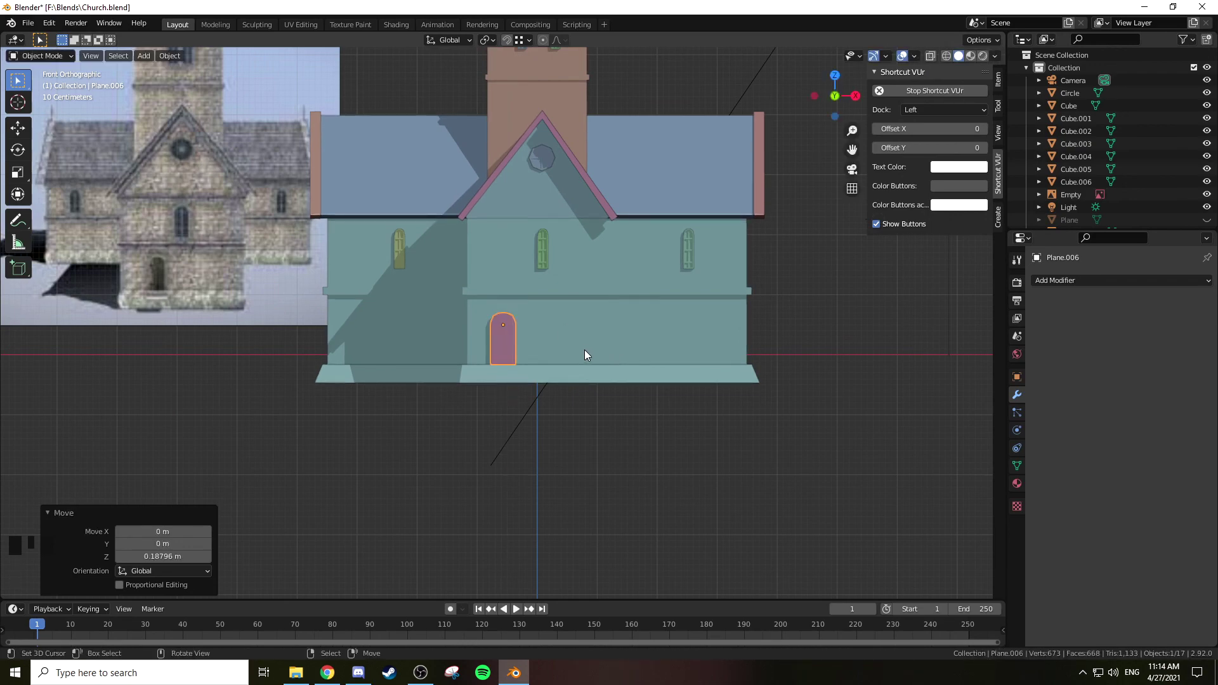
Step: Sink the door slightly into the gable wall by moving it about 0.03 m along Y
{"action": "scroll", "coordinate": [551, 337], "scroll_direction": "up", "scroll_amount": 3}
{"action": "middle_click_drag", "start_coordinate": [551, 337], "coordinate": [539, 416], "text": "shift"}
{"action": "scroll", "coordinate": [508, 413], "scroll_direction": "up", "scroll_amount": 3}
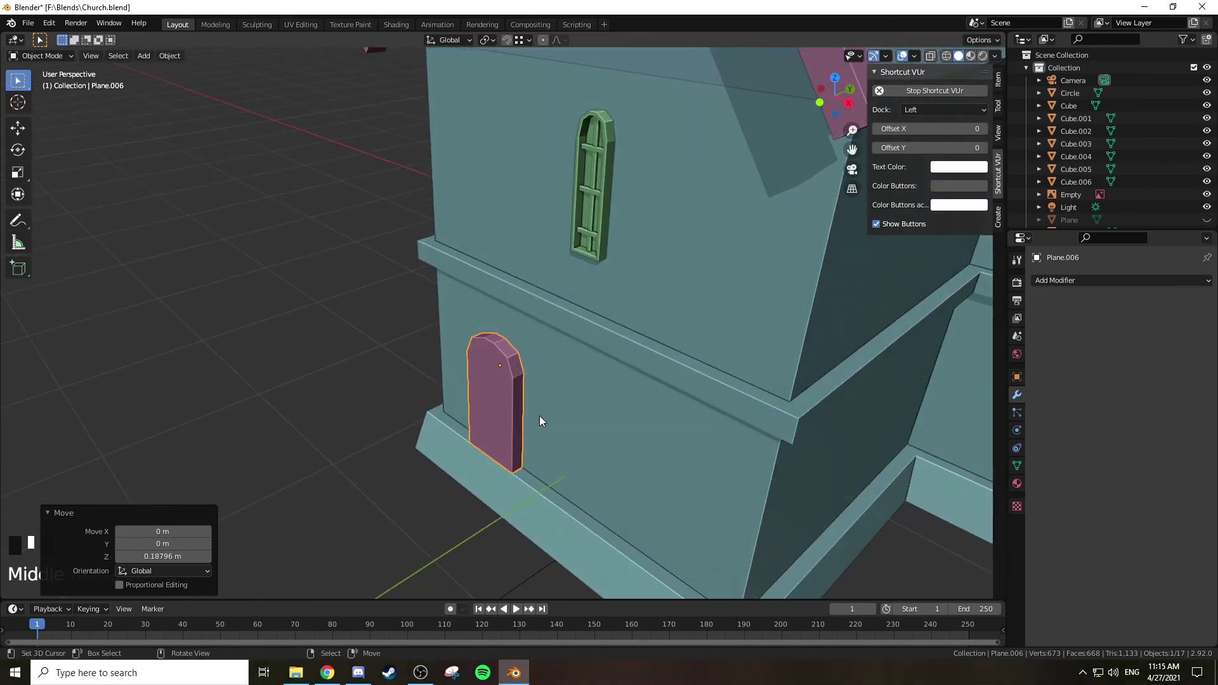
{"action": "key", "text": "g"}
{"action": "key", "text": "y"}
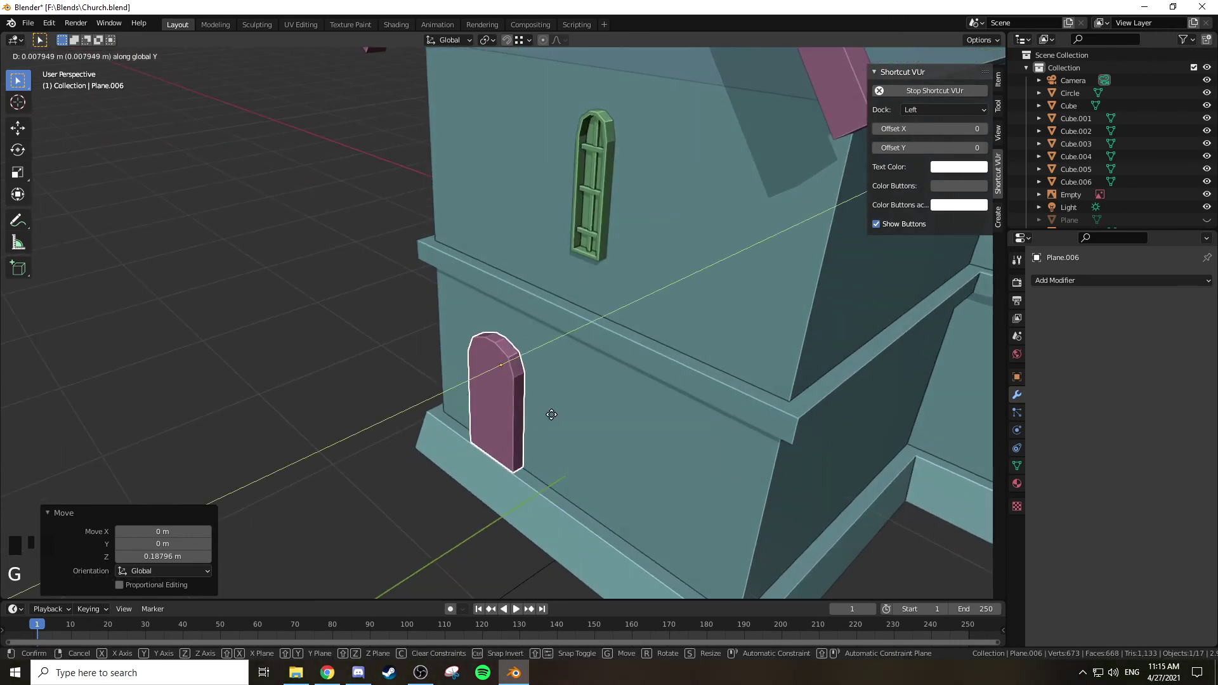
{"action": "left_click", "coordinate": [585, 416]}
Step: Clear the selection and compare the door's size and position with the reference image from the front
{"action": "scroll", "coordinate": [550, 414], "scroll_direction": "down", "scroll_amount": 3}
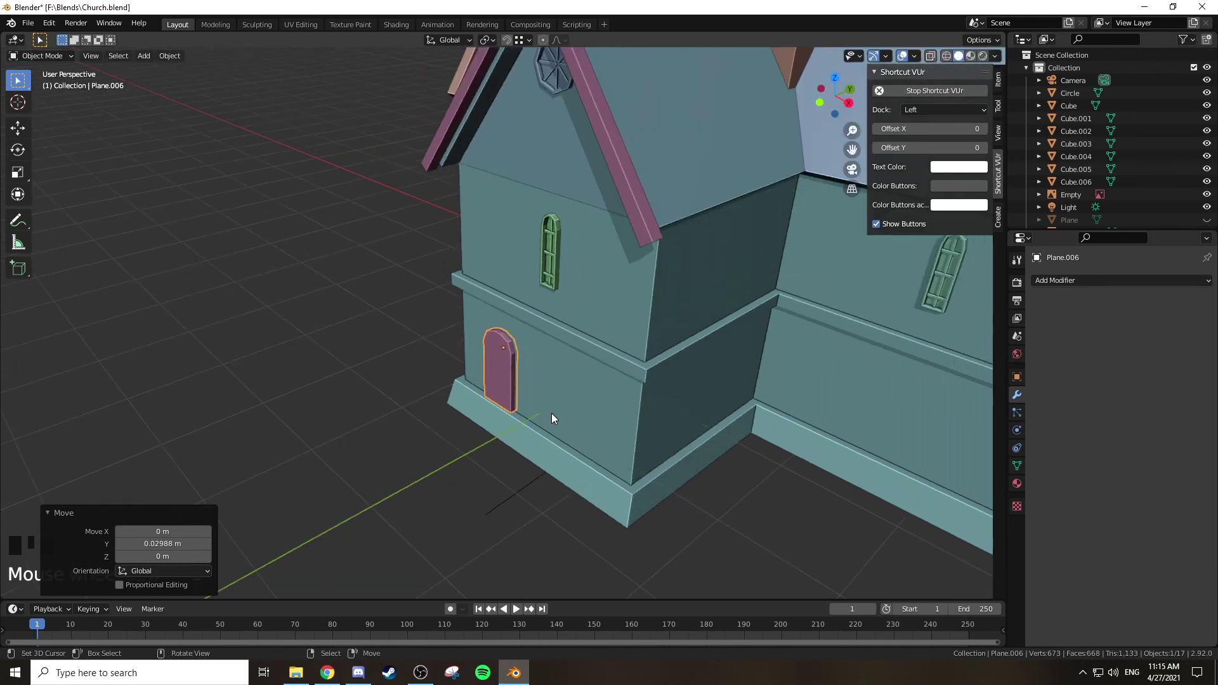
{"action": "key", "text": "Tab"}
{"action": "key", "text": "Tab"}
{"action": "key", "text": "a"}
{"action": "key", "text": "a"}
{"action": "key", "text": "a"}
{"action": "middle_click_drag", "start_coordinate": [533, 413], "coordinate": [525, 361]}
{"action": "key", "text": "KP_1"}
{"action": "scroll", "coordinate": [601, 397], "scroll_direction": "down", "scroll_amount": 3}
{"action": "scroll", "coordinate": [718, 389], "scroll_direction": "up", "scroll_amount": 3}
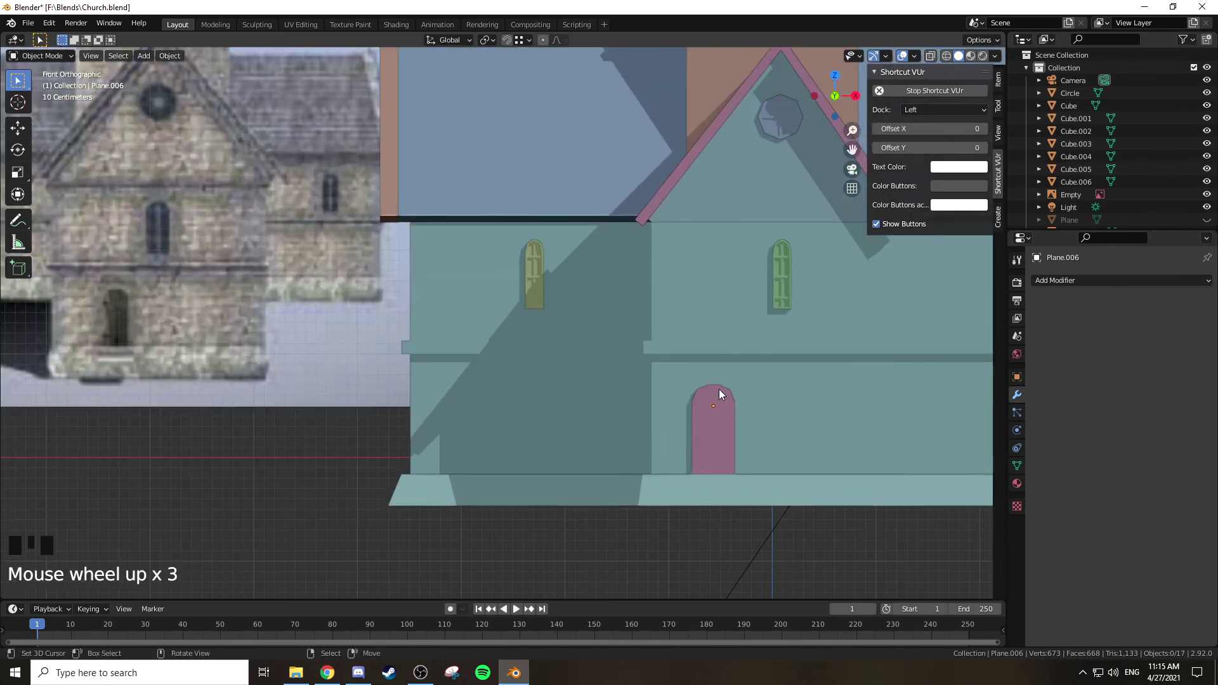
{"action": "middle_click_drag", "start_coordinate": [718, 389], "coordinate": [562, 371], "text": "shift"}
Step: Add a 2 m cube and move it over in front of the gable's door wall
{"action": "key", "text": "shift+a"}
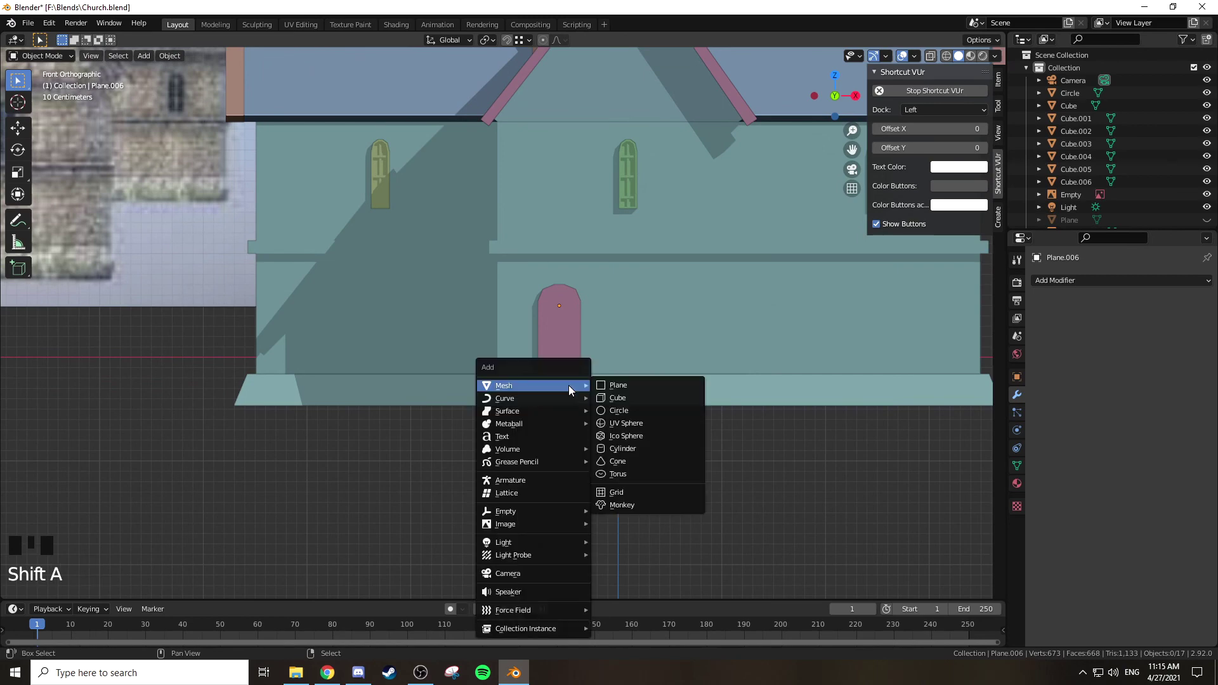
{"action": "left_click", "coordinate": [631, 393]}
{"action": "middle_click_drag", "start_coordinate": [637, 398], "coordinate": [686, 393]}
{"action": "scroll", "coordinate": [751, 361], "scroll_direction": "down", "scroll_amount": 5}
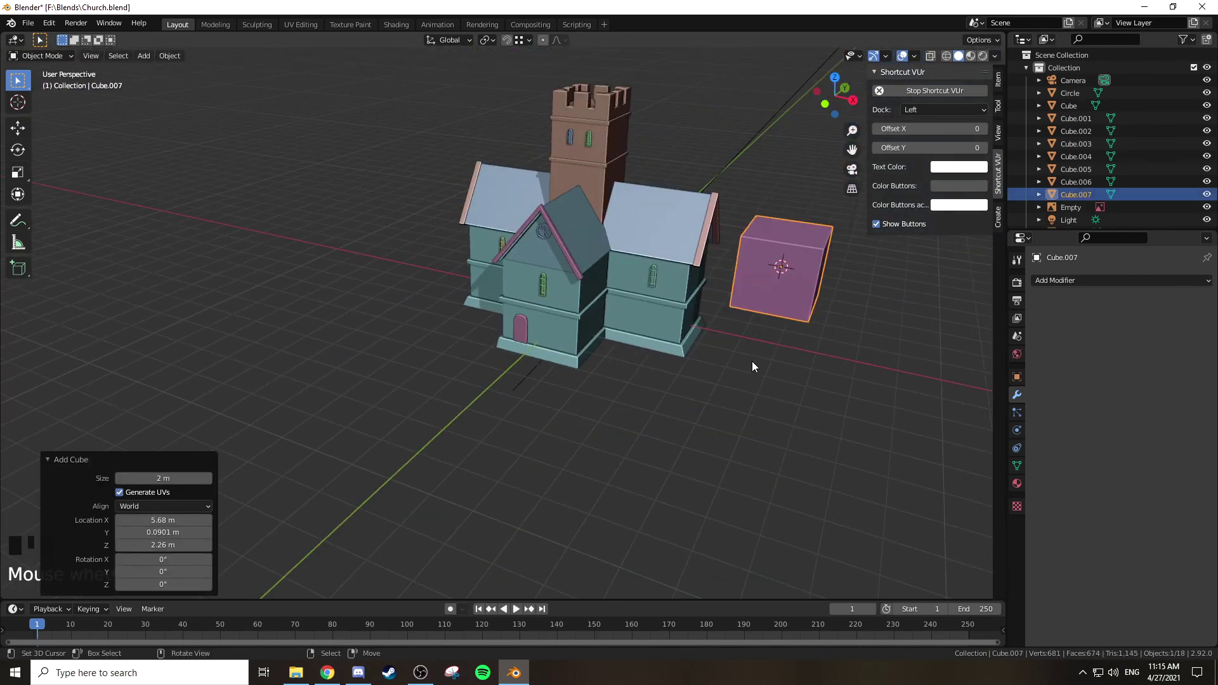
{"action": "key", "text": "KP_7"}
{"action": "key", "text": "g"}
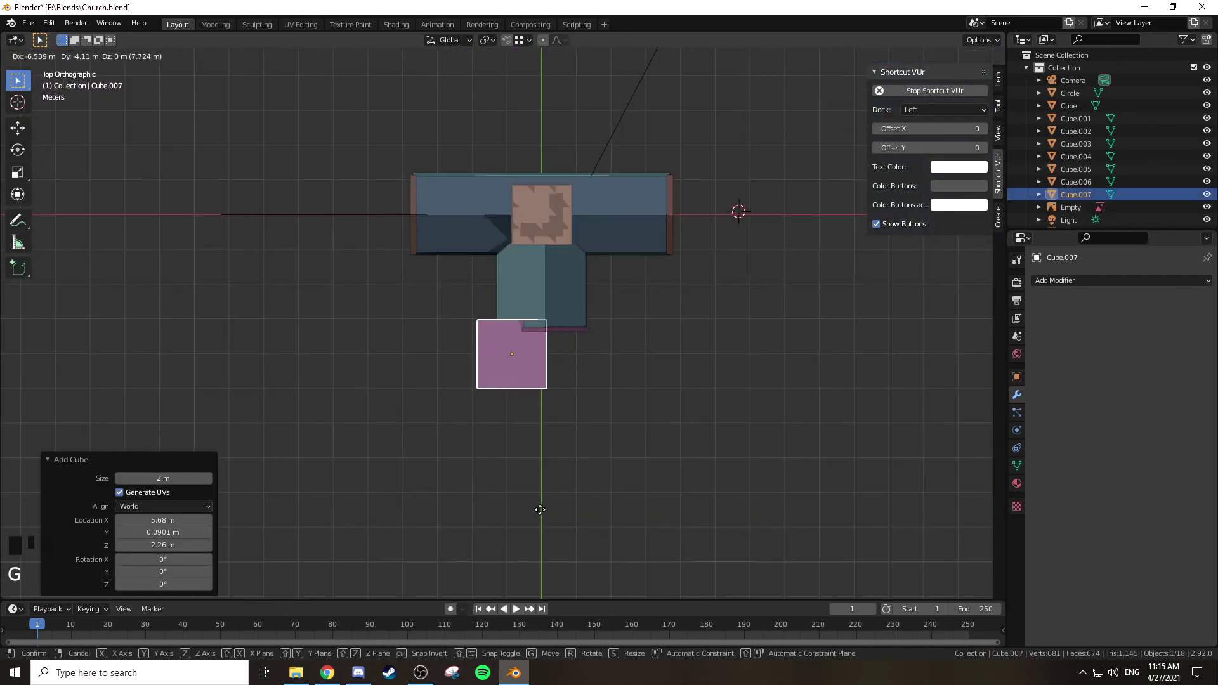
{"action": "left_click", "coordinate": [551, 520]}
Step: Scale the cube to about 0.164 and lower it along Z to the foot of the gable wall below the door
{"action": "key", "text": "s"}
{"action": "left_click", "coordinate": [553, 388]}
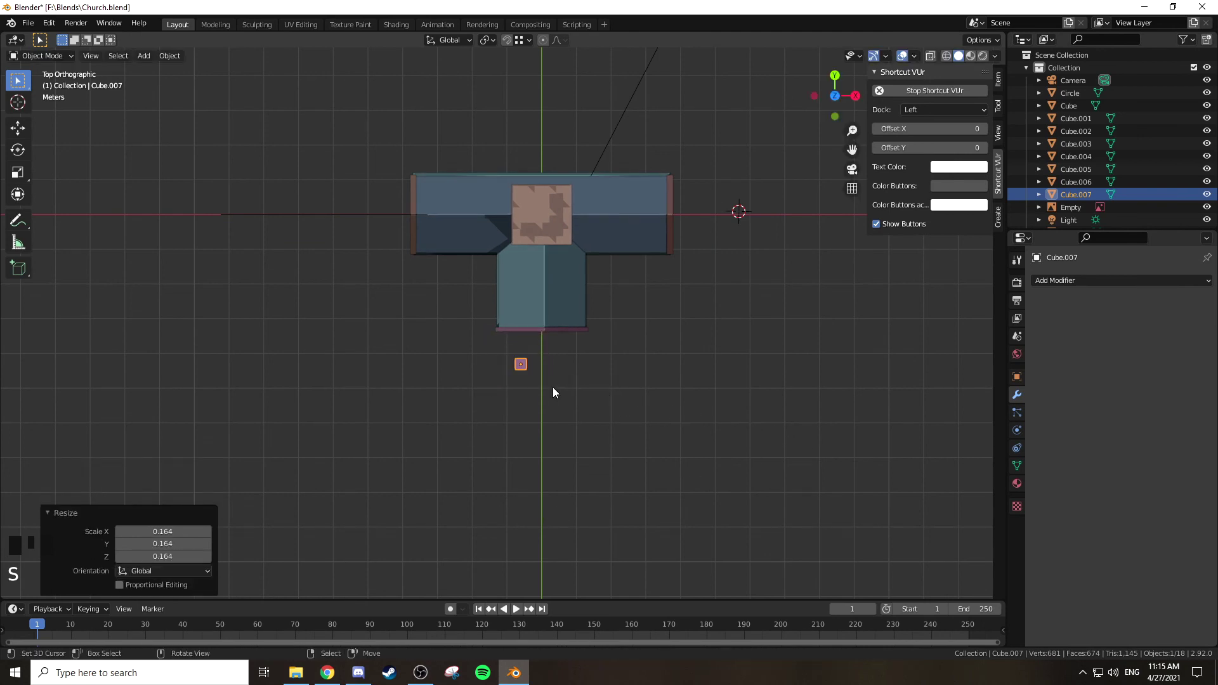
{"action": "key", "text": "KP_1"}
{"action": "key", "text": "z"}
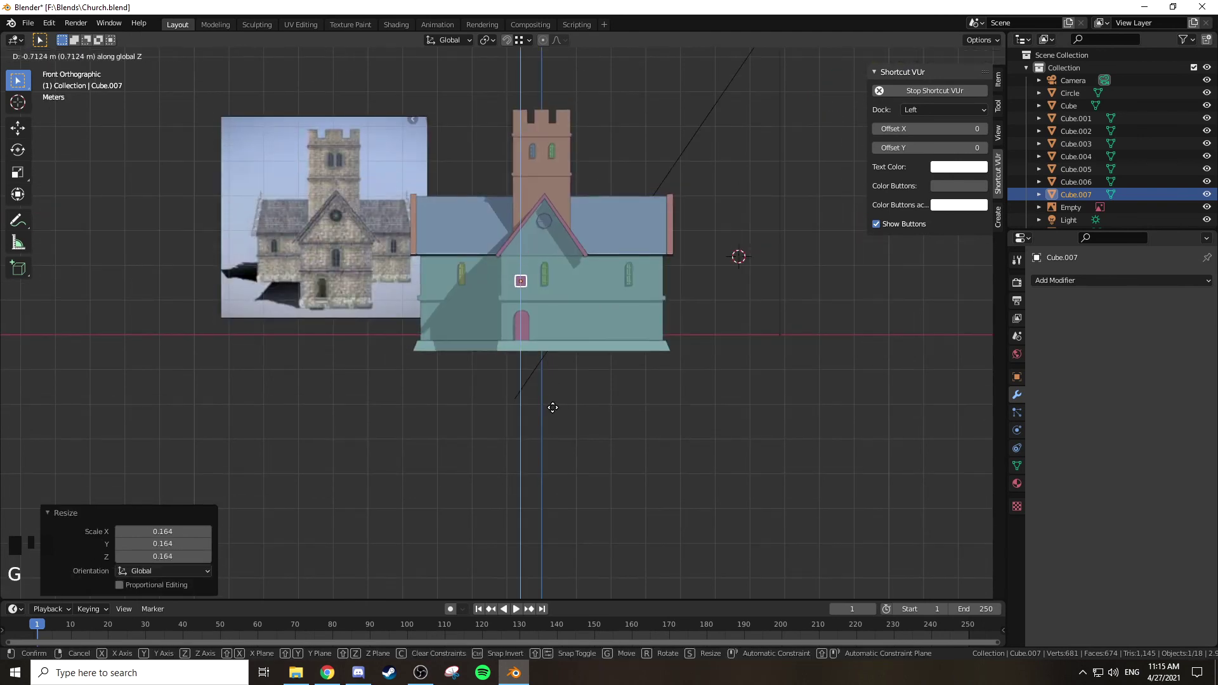
{"action": "left_click", "coordinate": [547, 475]}
{"action": "scroll", "coordinate": [503, 324], "scroll_direction": "up", "scroll_amount": 2}
{"action": "scroll", "coordinate": [604, 359], "scroll_direction": "up", "scroll_amount": 6}
Step: Move the cube's mesh about 0.927 m along Y in Edit Mode, up against the base ledge below the door
{"action": "key", "text": "Tab"}
{"action": "middle_click_drag", "start_coordinate": [672, 356], "coordinate": [518, 493]}
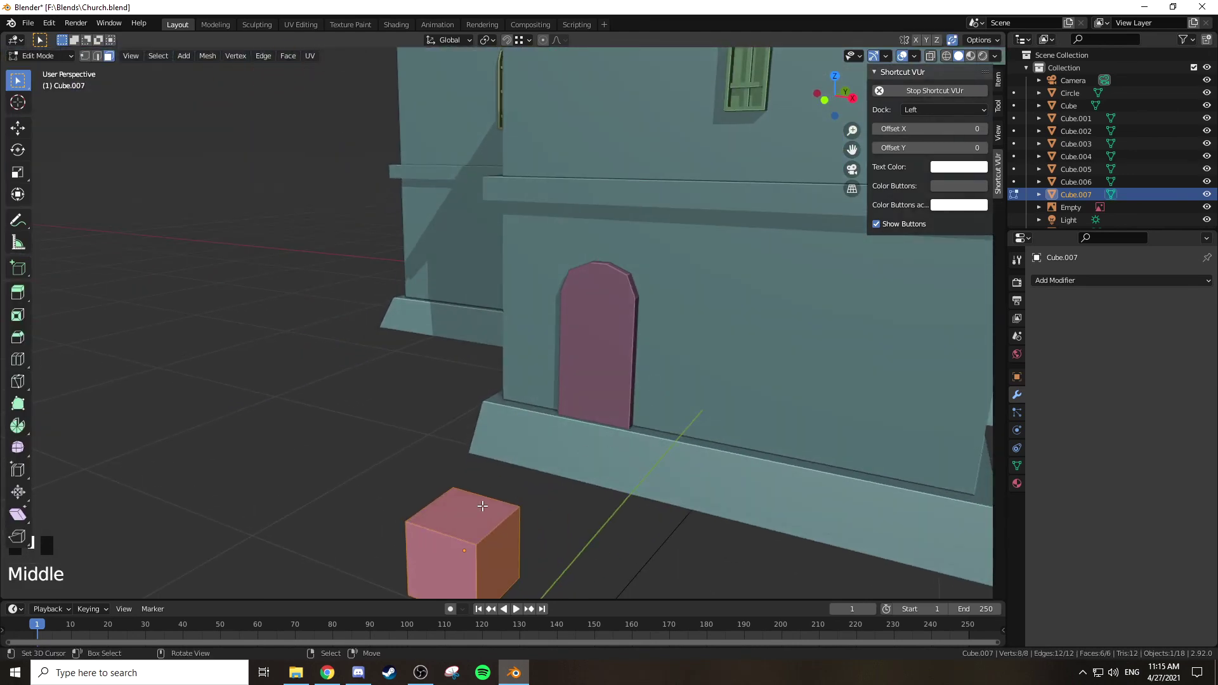
{"action": "middle_click_drag", "start_coordinate": [535, 492], "coordinate": [504, 477]}
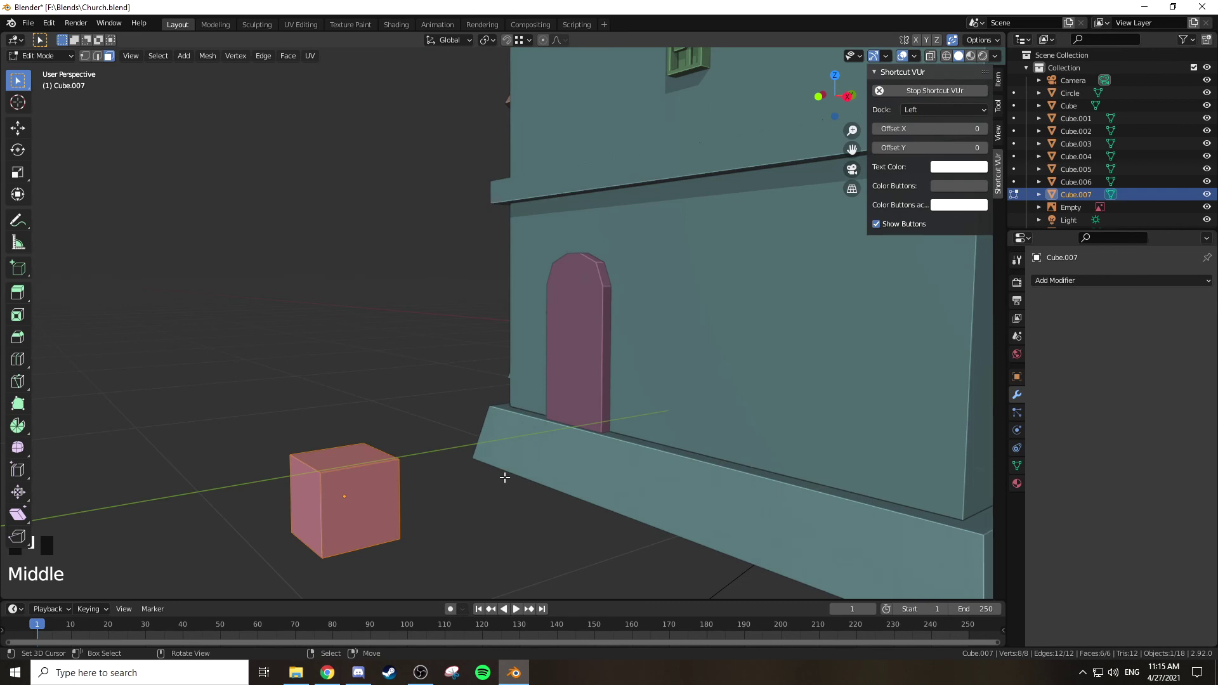
{"action": "key", "text": "g"}
{"action": "key", "text": "y"}
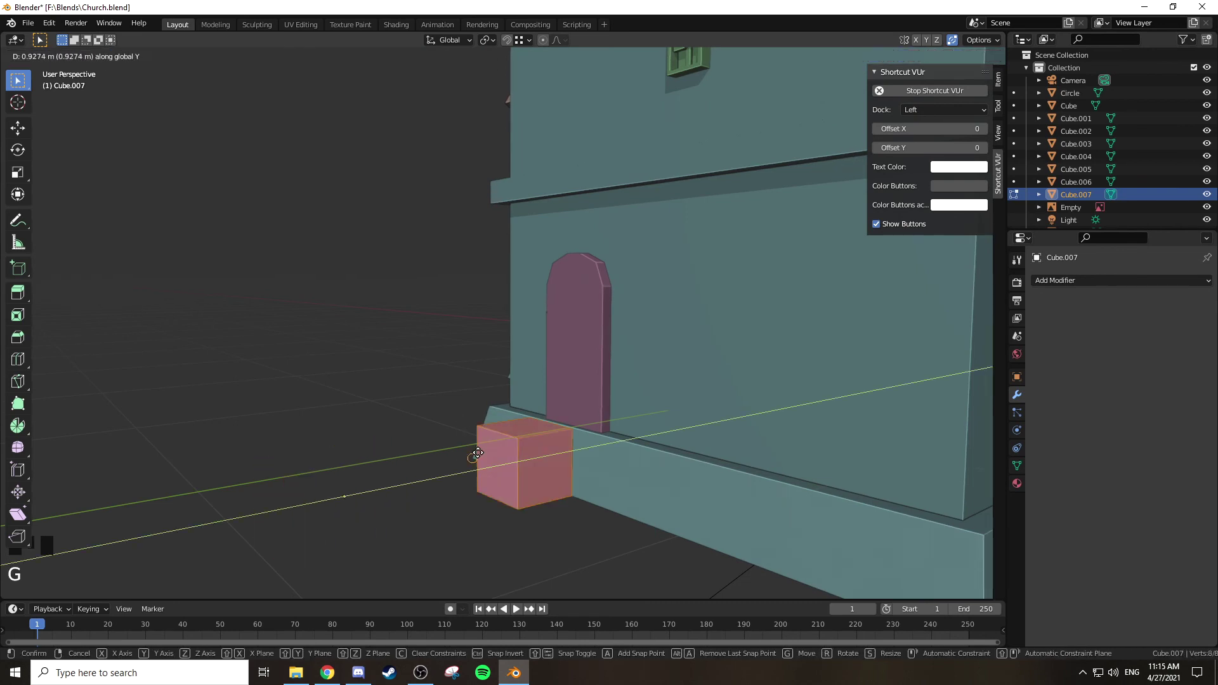
{"action": "left_click", "coordinate": [478, 453]}
Step: Shift the cube about 0.038 m along X under the door and widen it by about 1.77 along X
{"action": "middle_click_drag", "start_coordinate": [477, 453], "coordinate": [602, 469]}
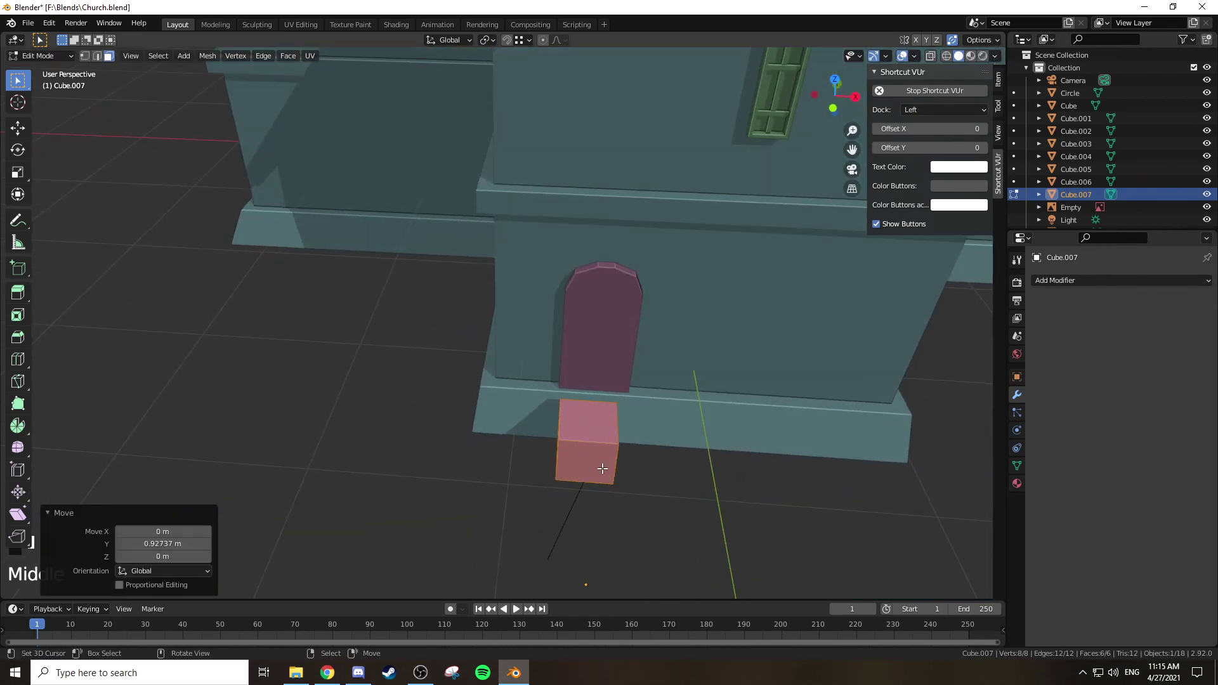
{"action": "key", "text": "g"}
{"action": "key", "text": "x"}
{"action": "left_click", "coordinate": [673, 458]}
{"action": "key", "text": "s"}
{"action": "key", "text": "x"}
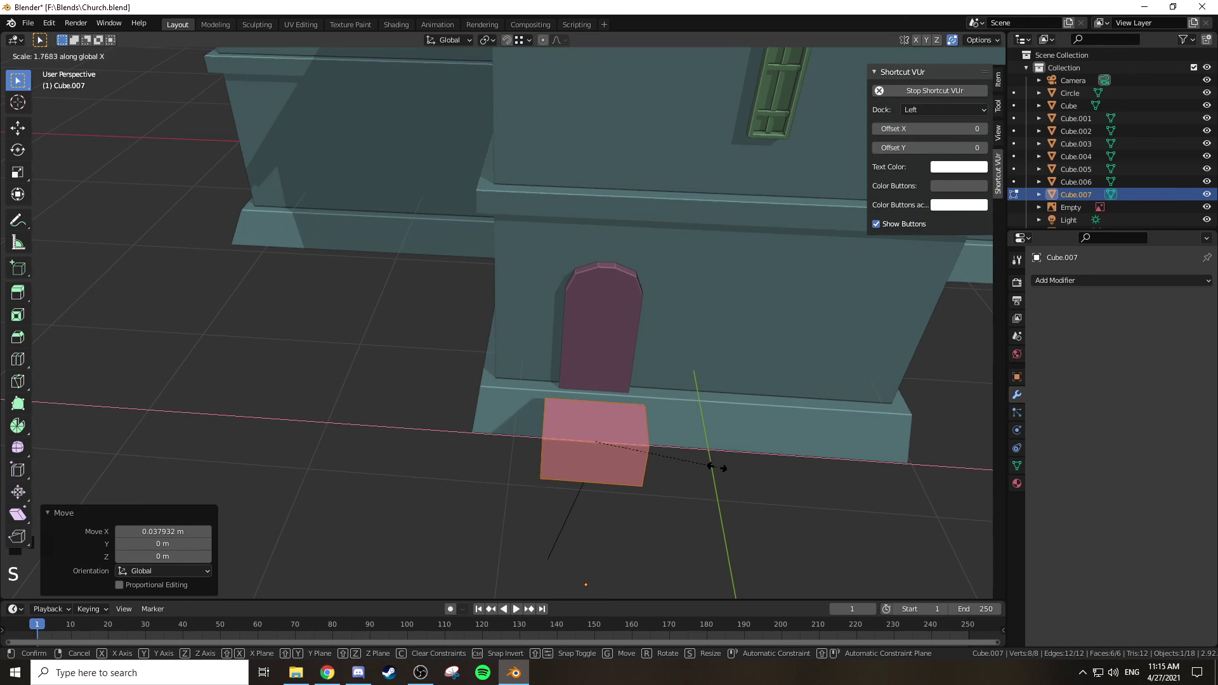
{"action": "left_click", "coordinate": [716, 467]}
Step: Lower the cube's top face about 0.116 m along Z to form a flatter doorstep
{"action": "middle_click_drag", "start_coordinate": [716, 467], "coordinate": [499, 351]}
{"action": "left_click", "coordinate": [539, 434]}
{"action": "key", "text": "g"}
{"action": "key", "text": "z"}
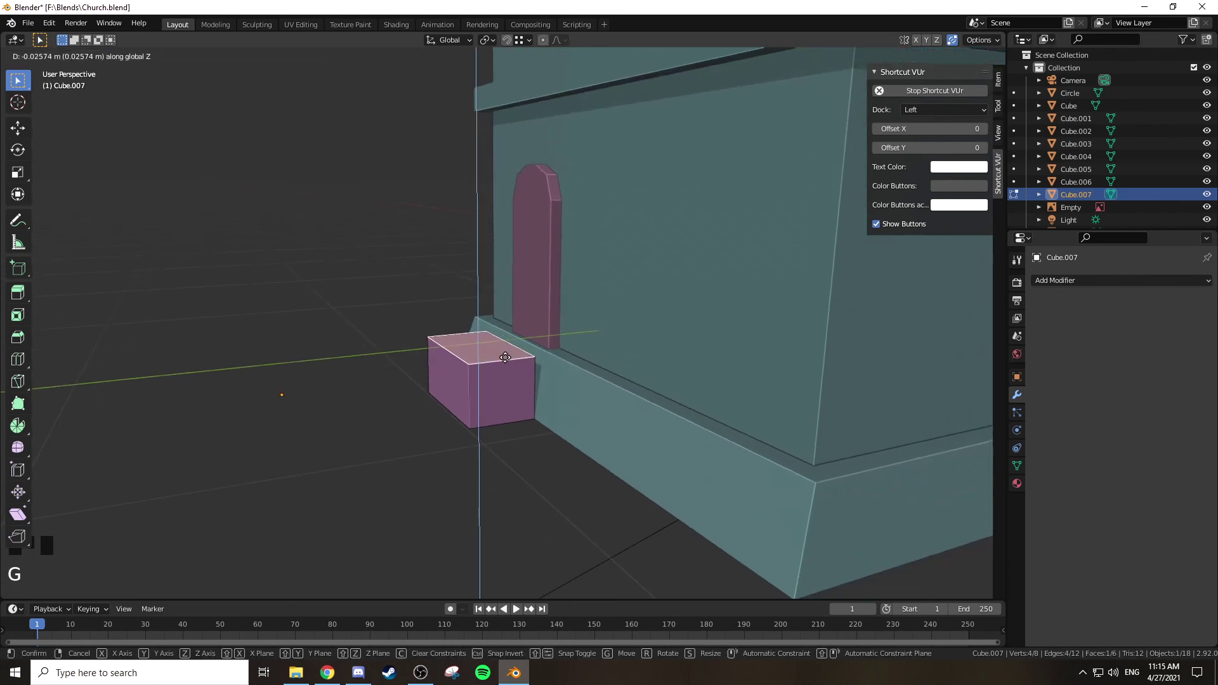
{"action": "left_click", "coordinate": [517, 374]}
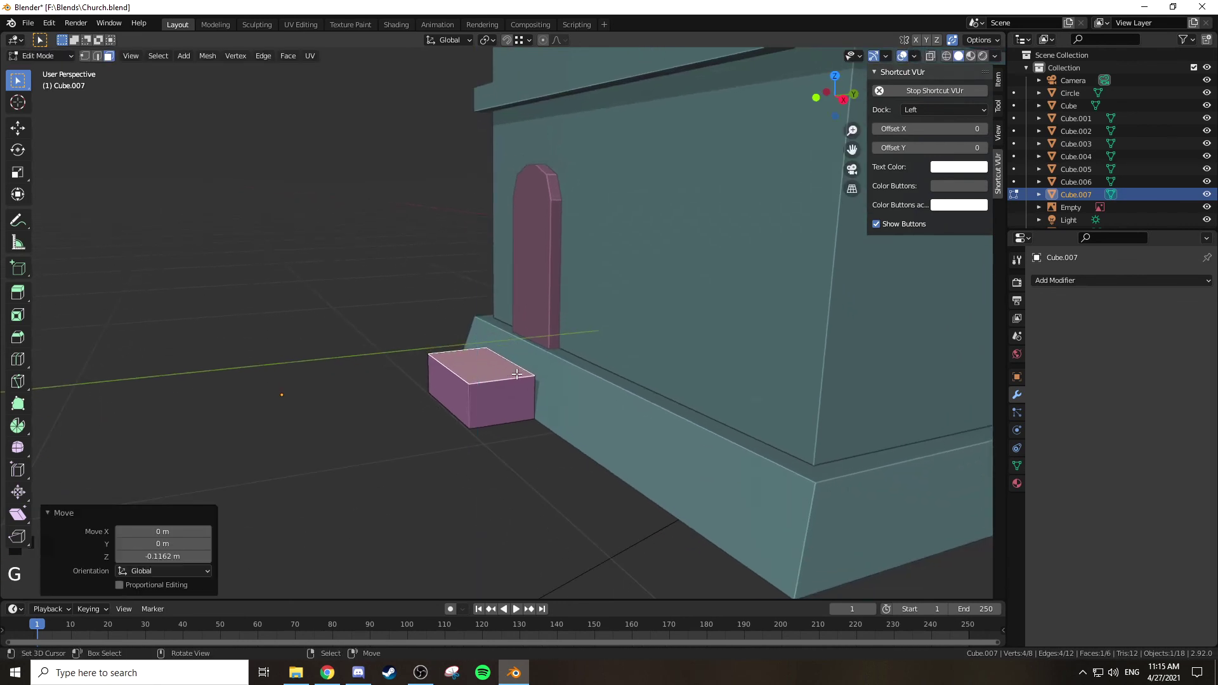
{"action": "key", "text": "g"}
{"action": "key", "text": "y"}
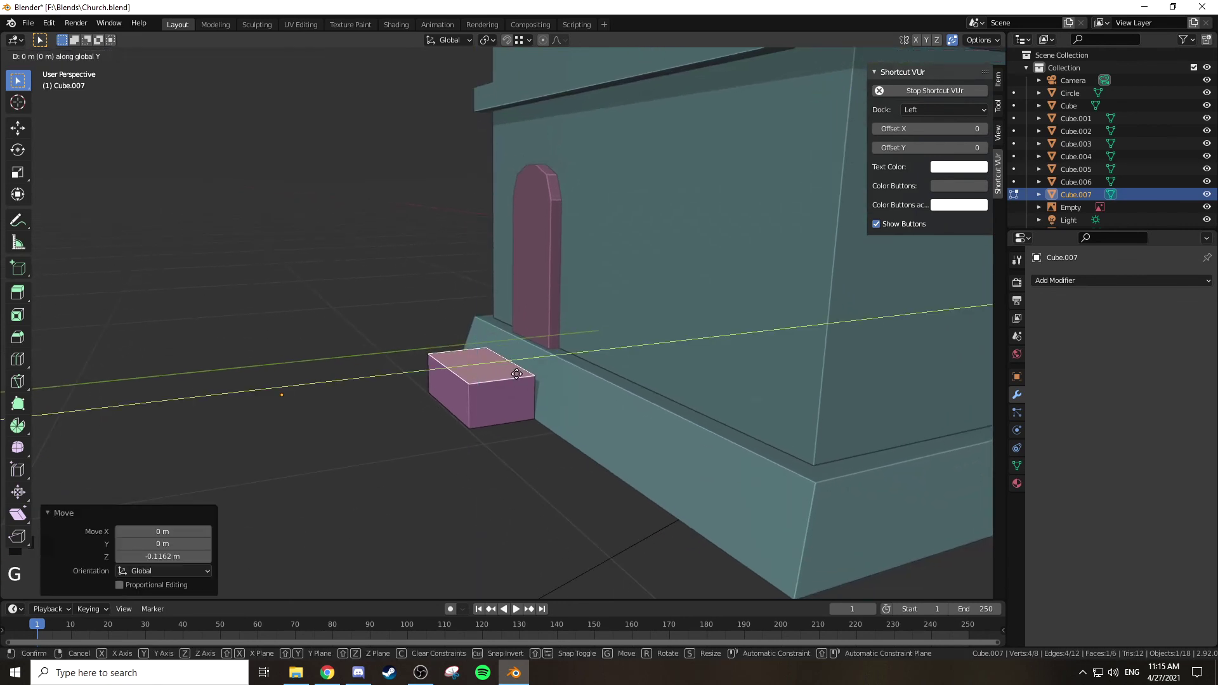
{"action": "key", "text": "ctrl"}
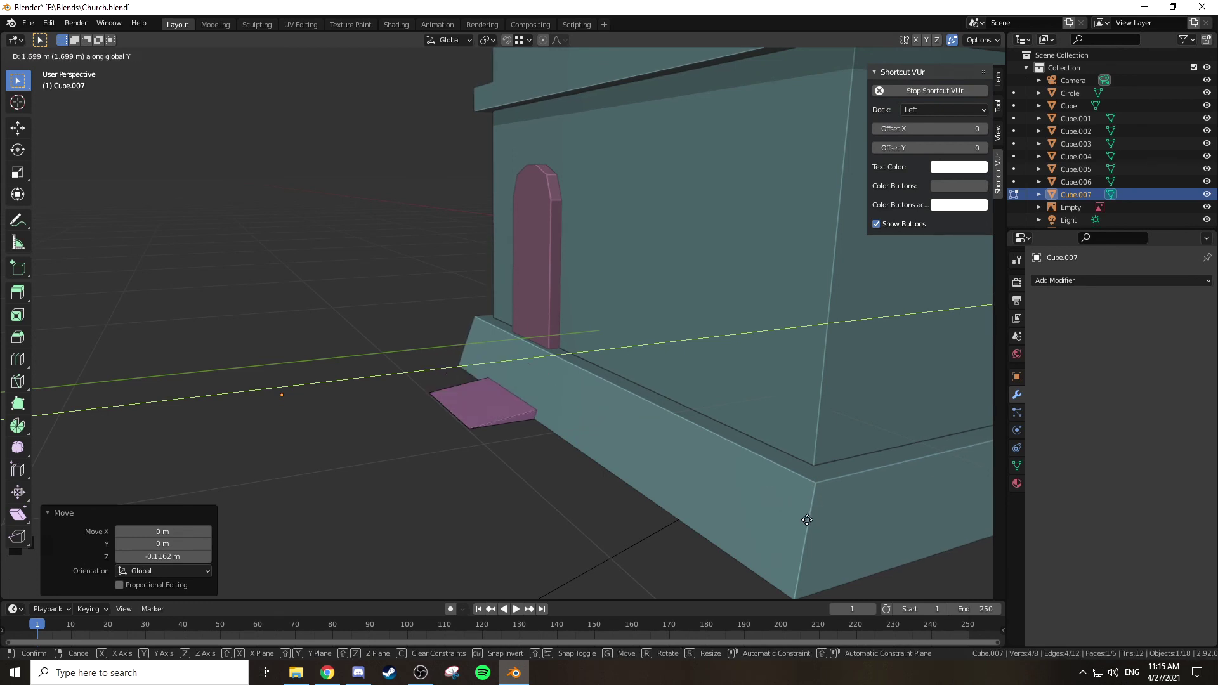
{"action": "key", "text": "Escape"}
Step: Set the snapping target to Edge
{"action": "left_click", "coordinate": [520, 40]}
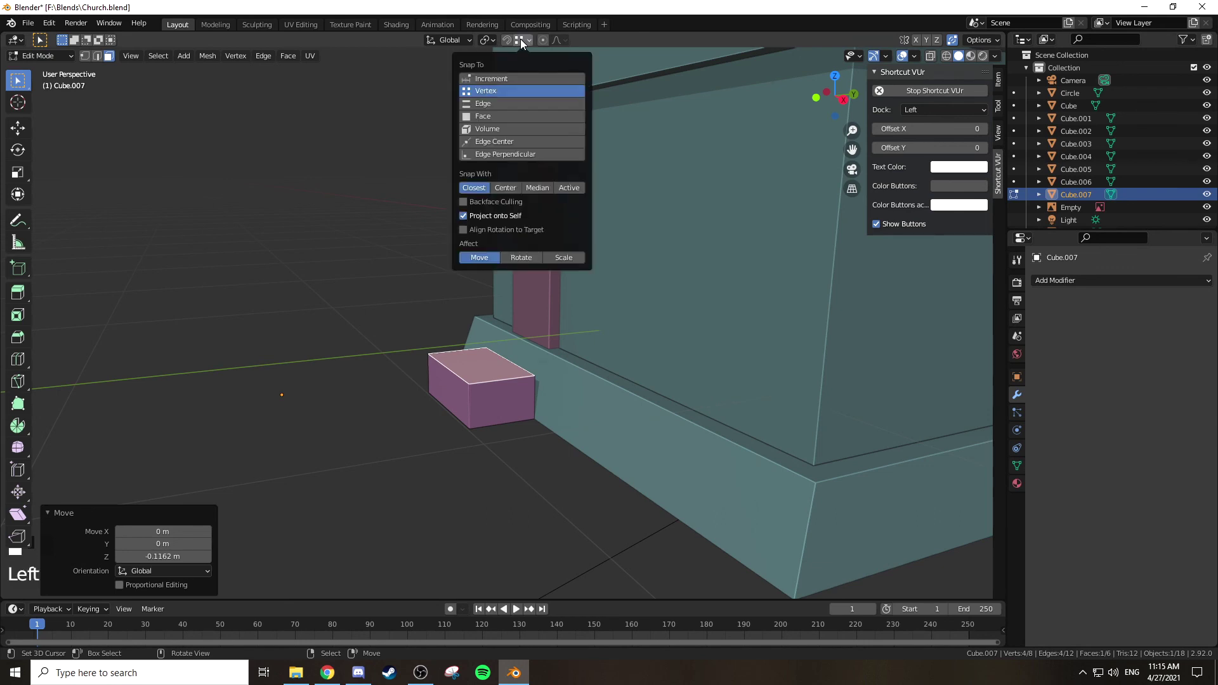
{"action": "left_click", "coordinate": [499, 103]}
Step: Try moving the doorstep's top face about 0.087 m along Y, inspect it against the sloped base ledge, and undo the move
{"action": "key", "text": "g"}
{"action": "key", "text": "y"}
{"action": "left_click", "coordinate": [805, 522]}
{"action": "middle_click_drag", "start_coordinate": [672, 443], "coordinate": [631, 413]}
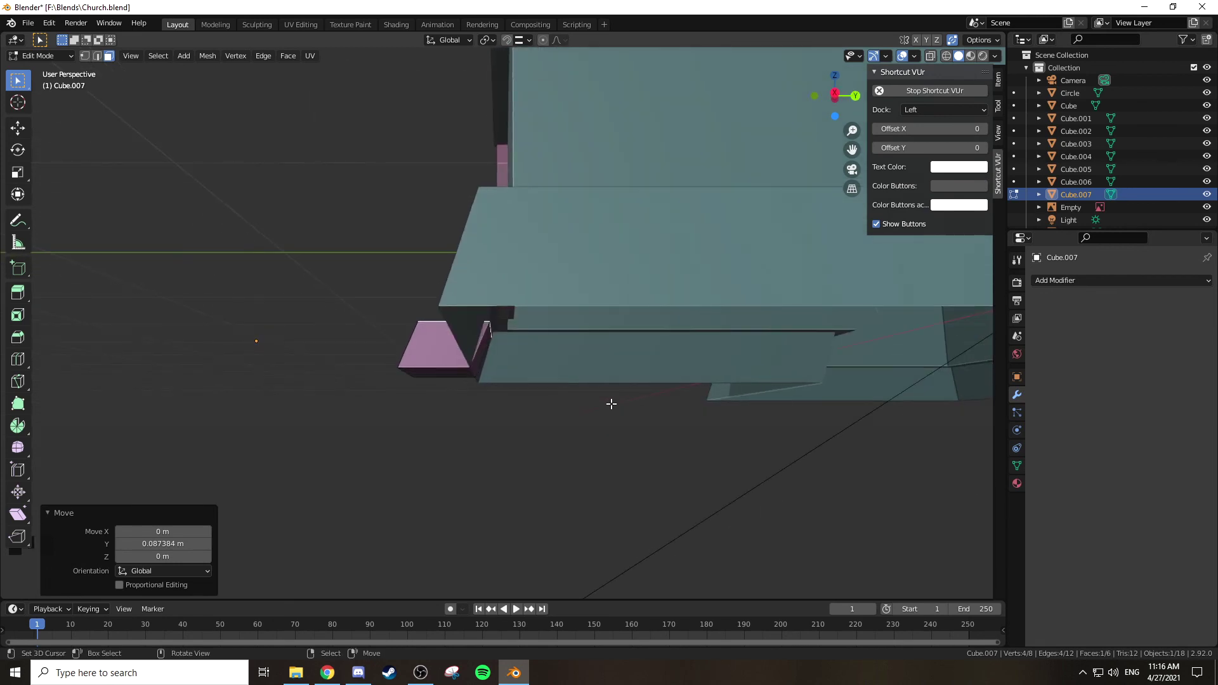
{"action": "key", "text": "g"}
{"action": "key", "text": "y"}
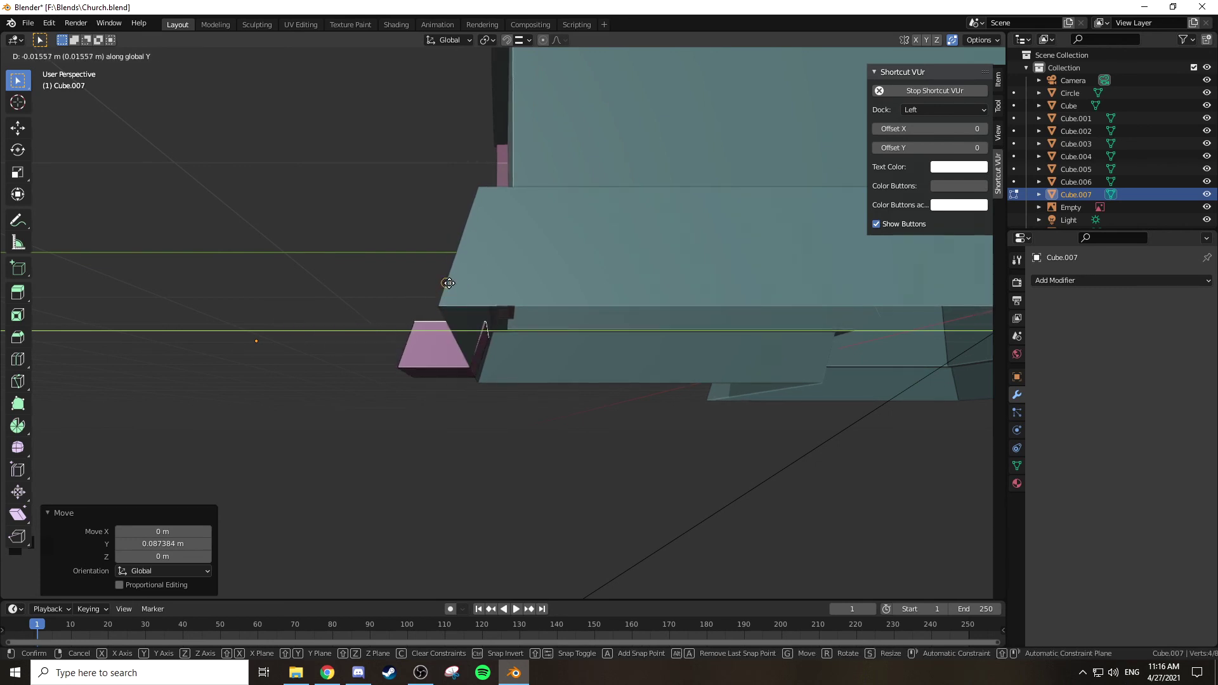
{"action": "right_click", "coordinate": [442, 273]}
{"action": "key", "text": "ctrl+z"}
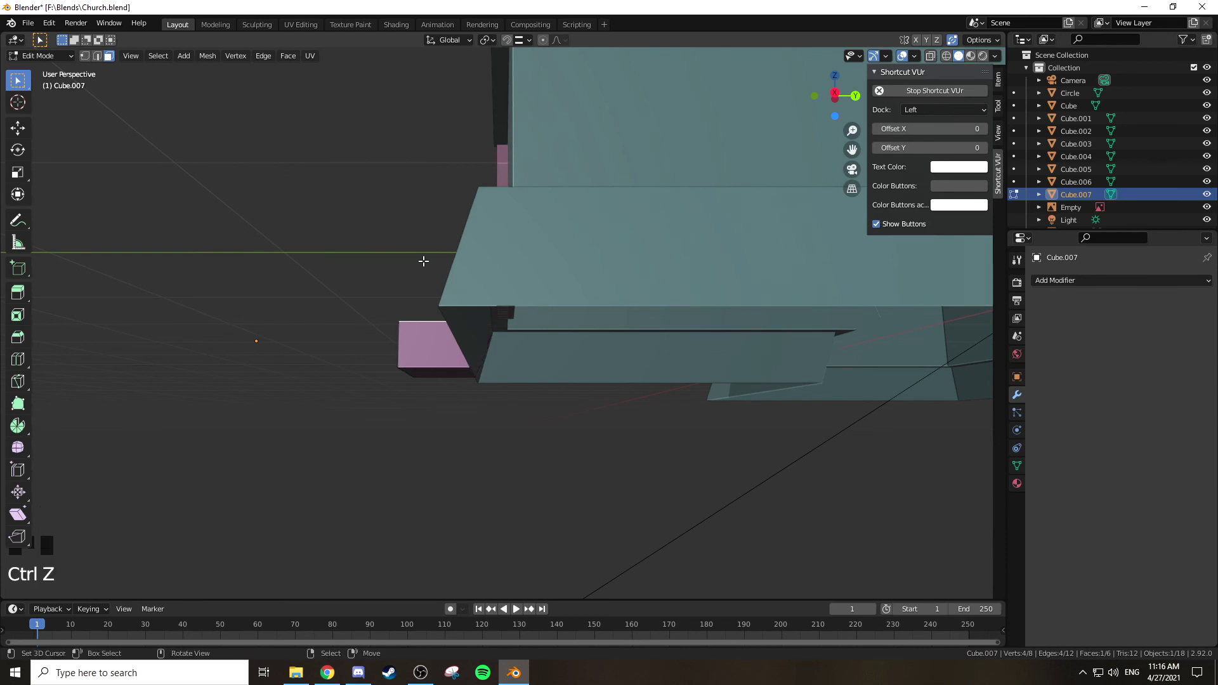
Step: Try moving only the doorstep's upper rear edge about 0.087 m along Y into the ledge, and undo the move
{"action": "middle_click_drag", "start_coordinate": [421, 261], "coordinate": [459, 307]}
{"action": "key", "text": "2"}
{"action": "right_click", "coordinate": [508, 375]}
{"action": "middle_click_drag", "start_coordinate": [585, 402], "coordinate": [560, 364]}
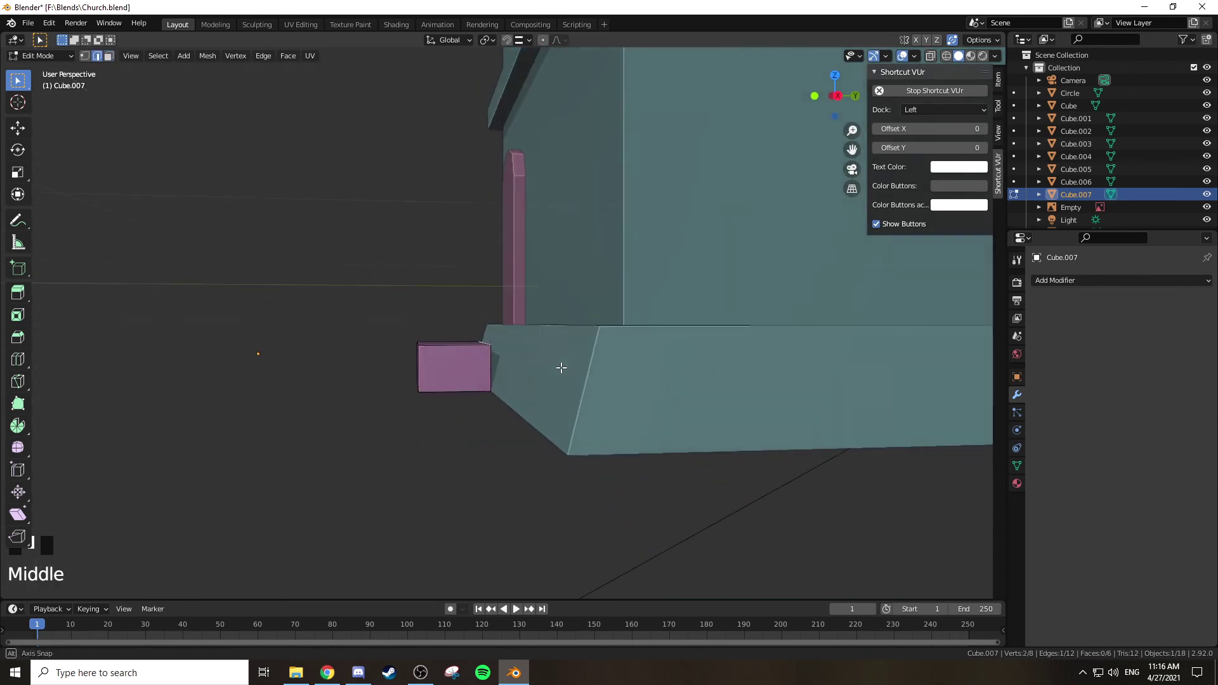
{"action": "key", "text": "g"}
{"action": "key", "text": "y"}
{"action": "left_click", "coordinate": [582, 368]}
{"action": "middle_click_drag", "start_coordinate": [583, 369], "coordinate": [663, 426]}
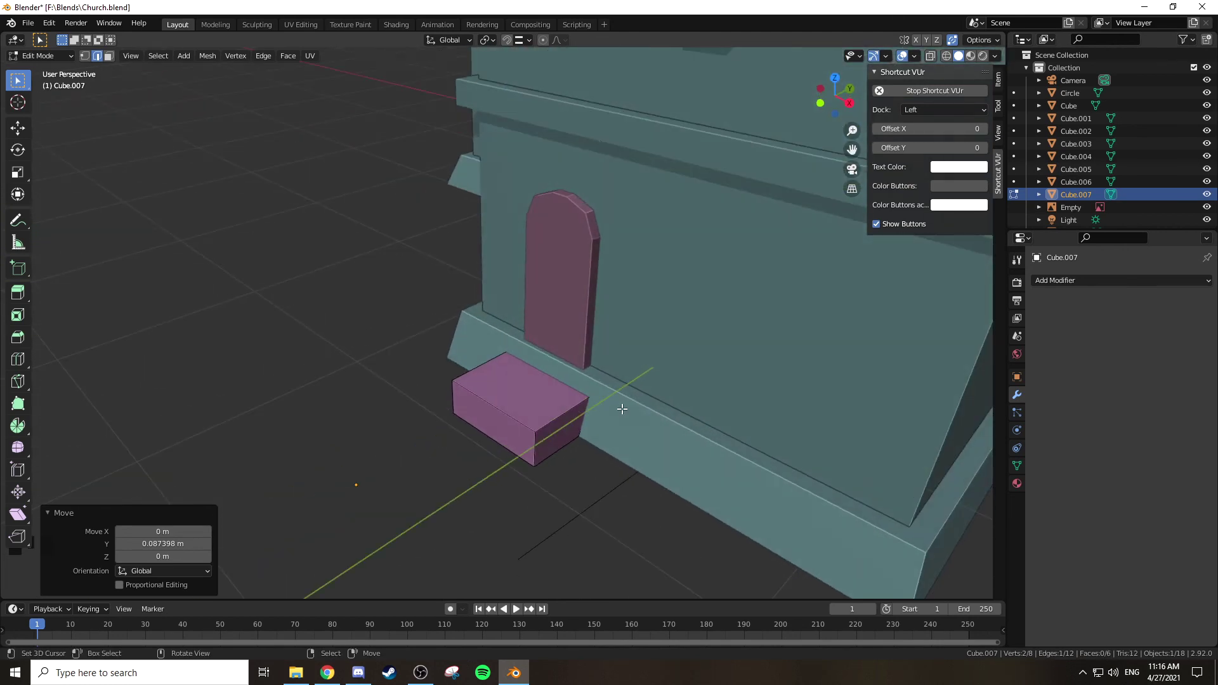
{"action": "key", "text": "ctrl+z"}
Step: Move the doorstep's whole top face along Y toward the wall so the block leans into the sloped base ledge
{"action": "key", "text": "3"}
{"action": "right_click", "coordinate": [522, 388]}
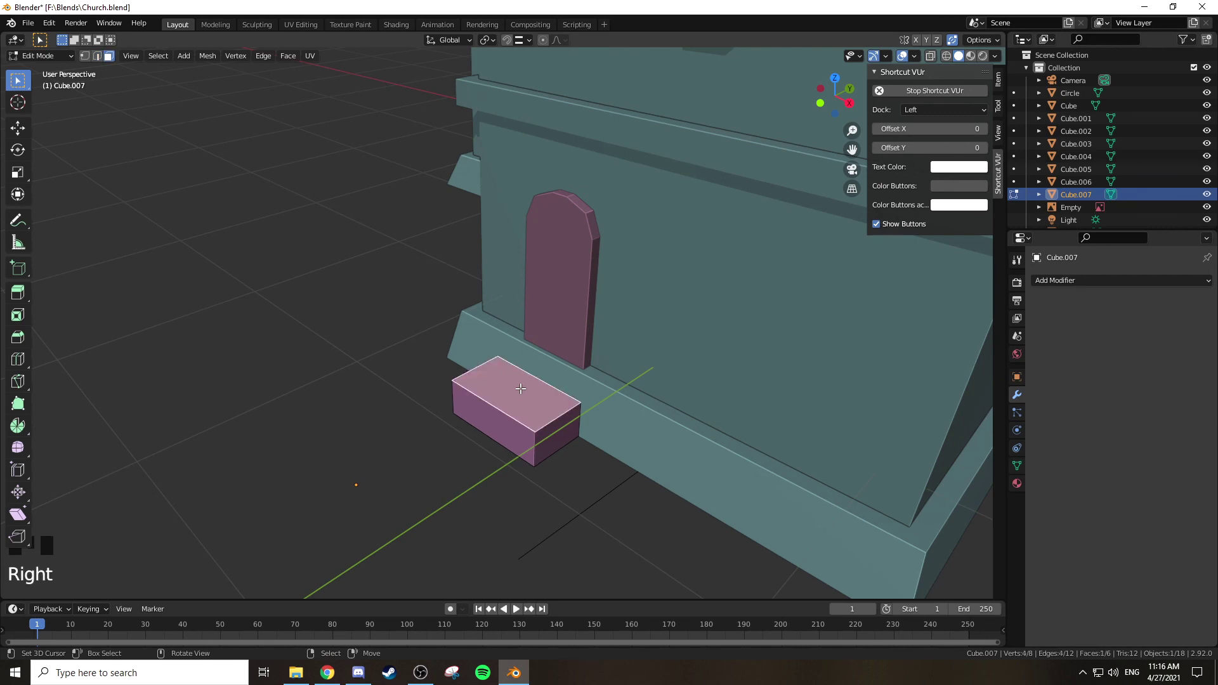
{"action": "middle_click_drag", "start_coordinate": [561, 401], "coordinate": [547, 382]}
{"action": "key", "text": "g"}
{"action": "key", "text": "y"}
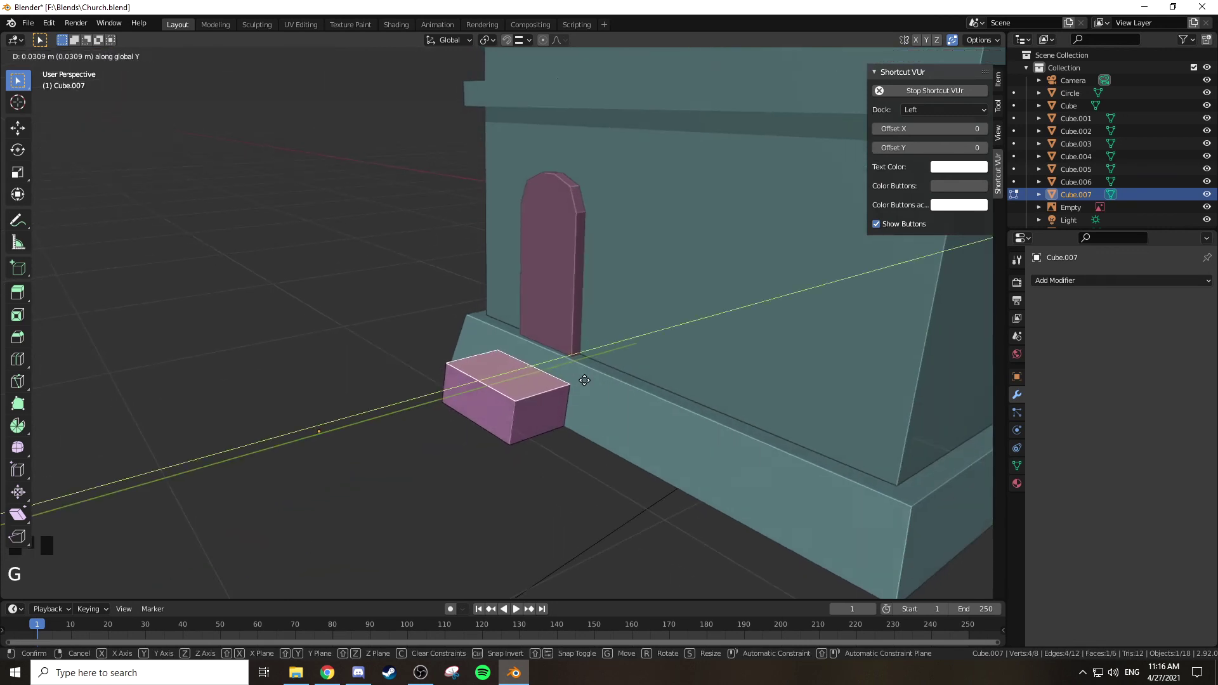
{"action": "left_click", "coordinate": [661, 380]}
{"action": "middle_click_drag", "start_coordinate": [661, 380], "coordinate": [636, 358]}
Step: Return to Object Mode, clear the selection, and save the Church.blend file
{"action": "key", "text": "Tab"}
{"action": "scroll", "coordinate": [536, 394], "scroll_direction": "down", "scroll_amount": 3}
{"action": "key", "text": "a"}
{"action": "key", "text": "a"}
{"action": "key", "text": "a"}
{"action": "scroll", "coordinate": [720, 384], "scroll_direction": "down", "scroll_amount": 2}
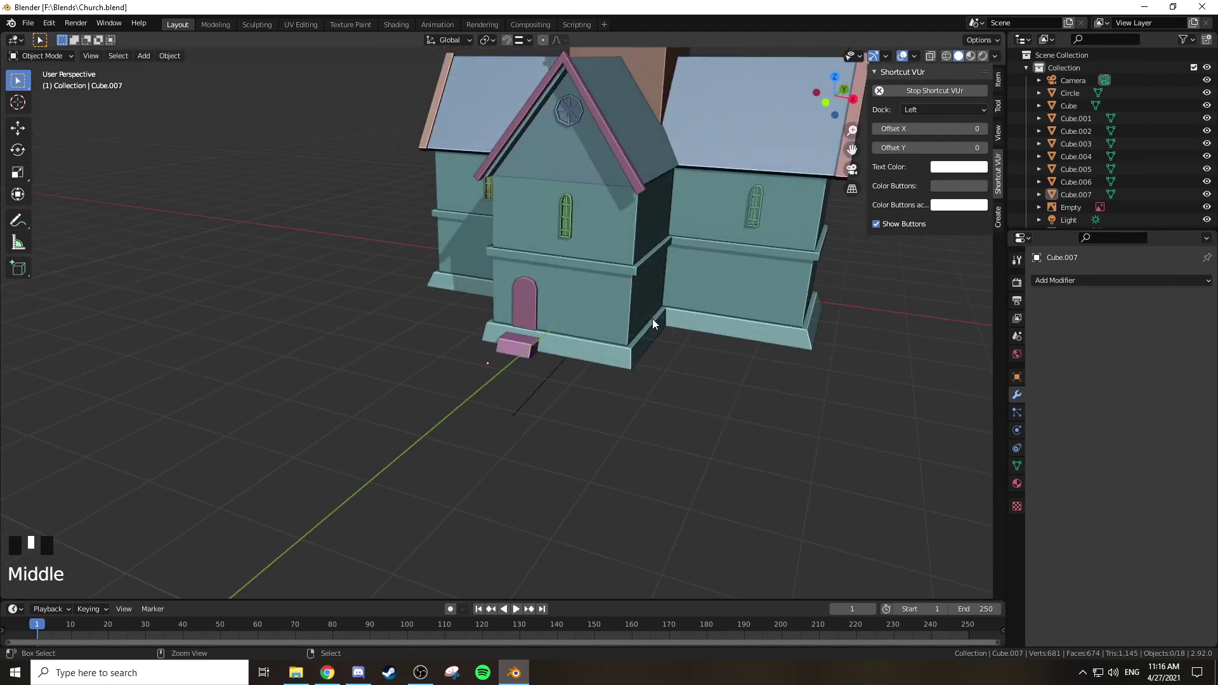
{"action": "key", "text": "ctrl+s"}
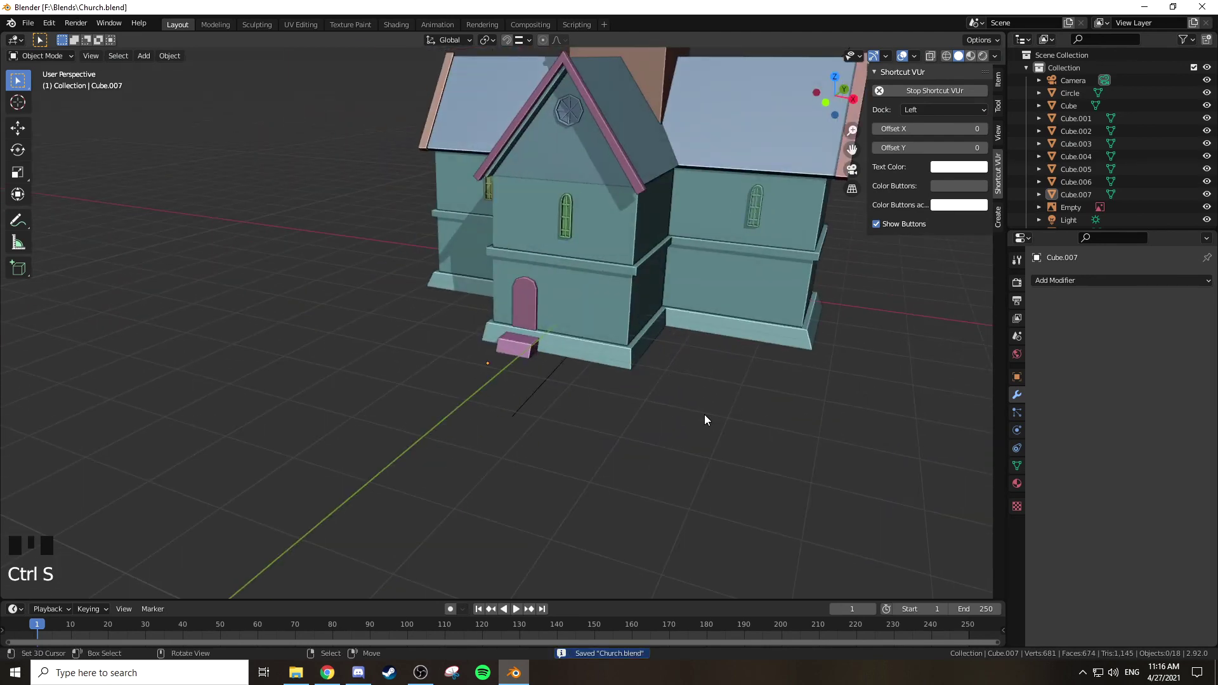